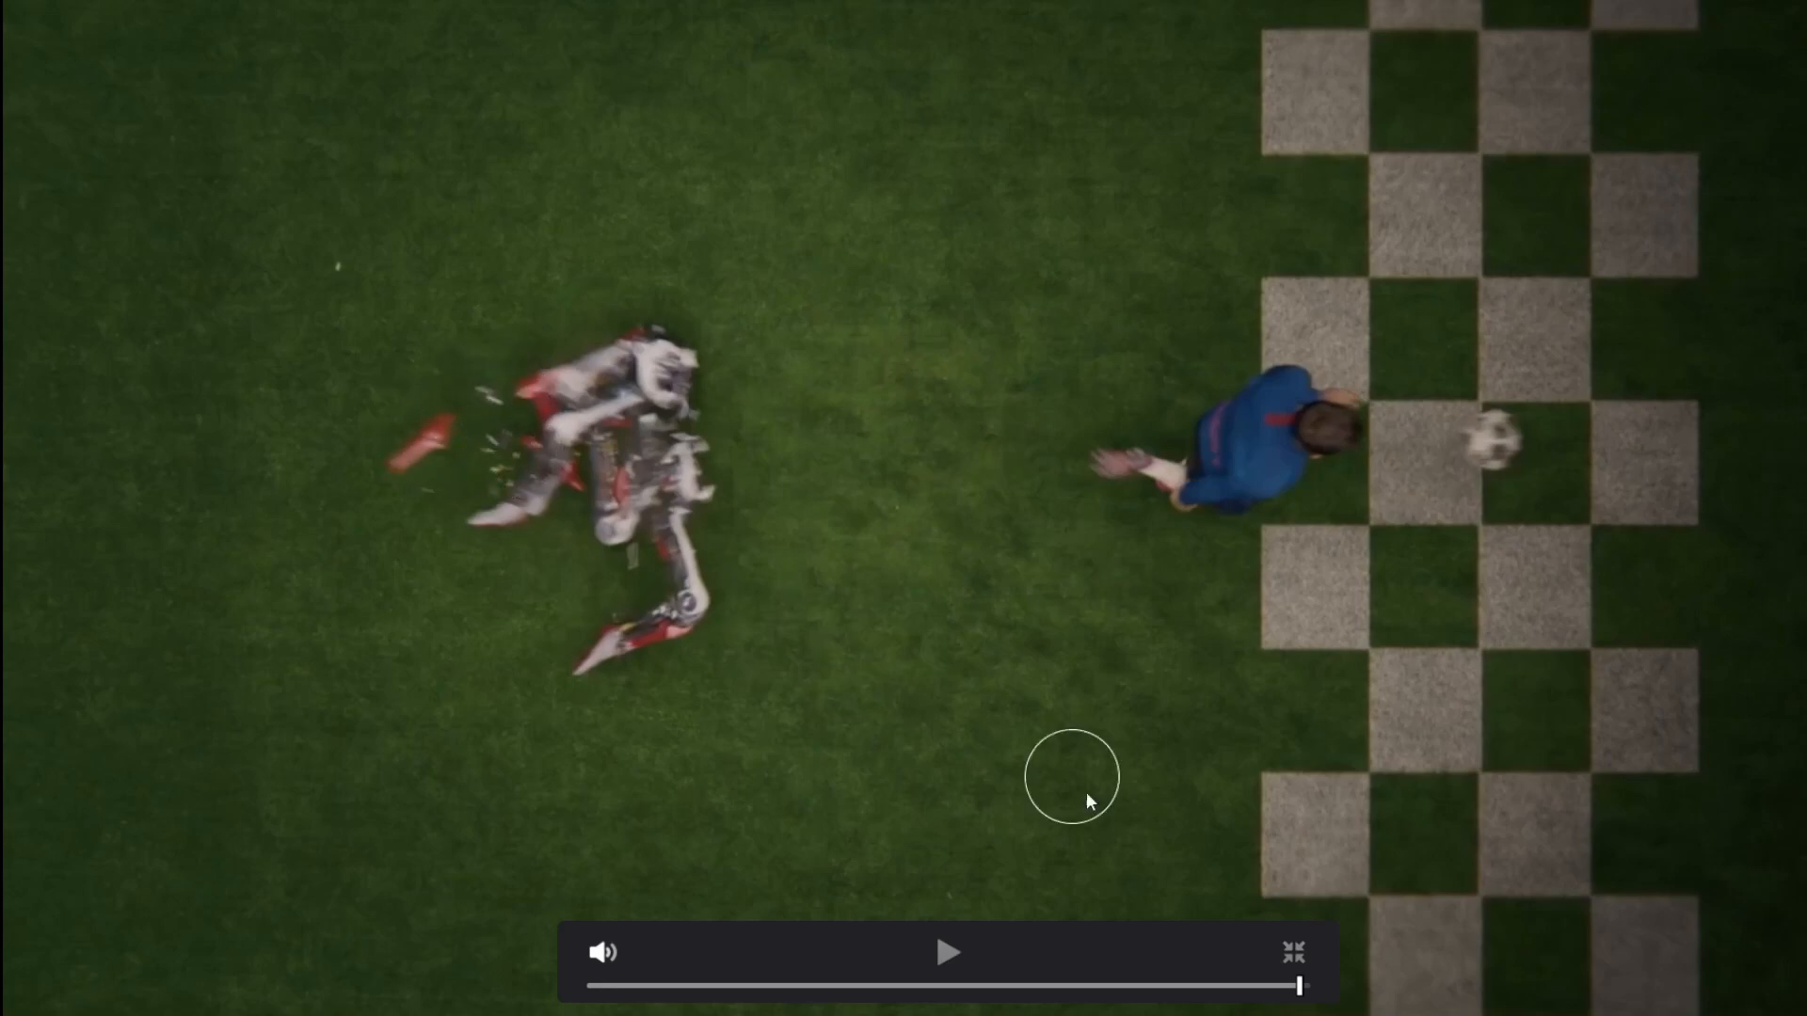
left_click_drag(1299, 990, 1310, 986)
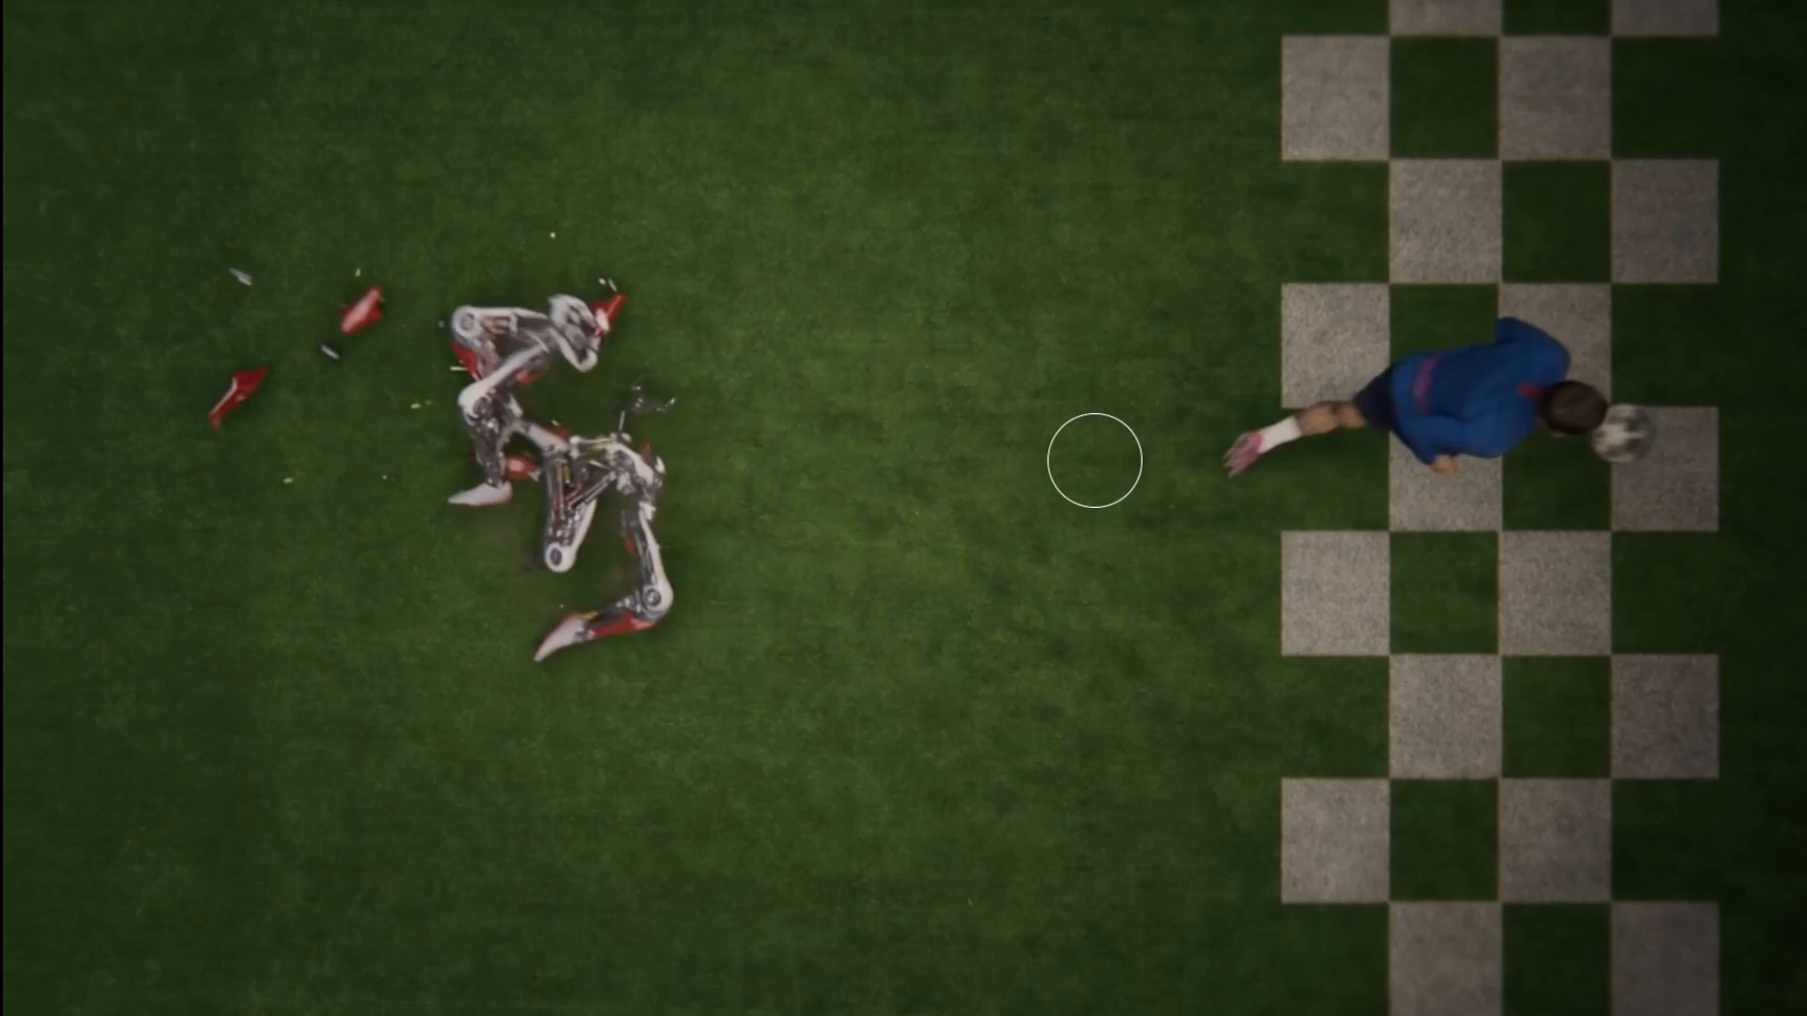
mouse_move(999, 387)
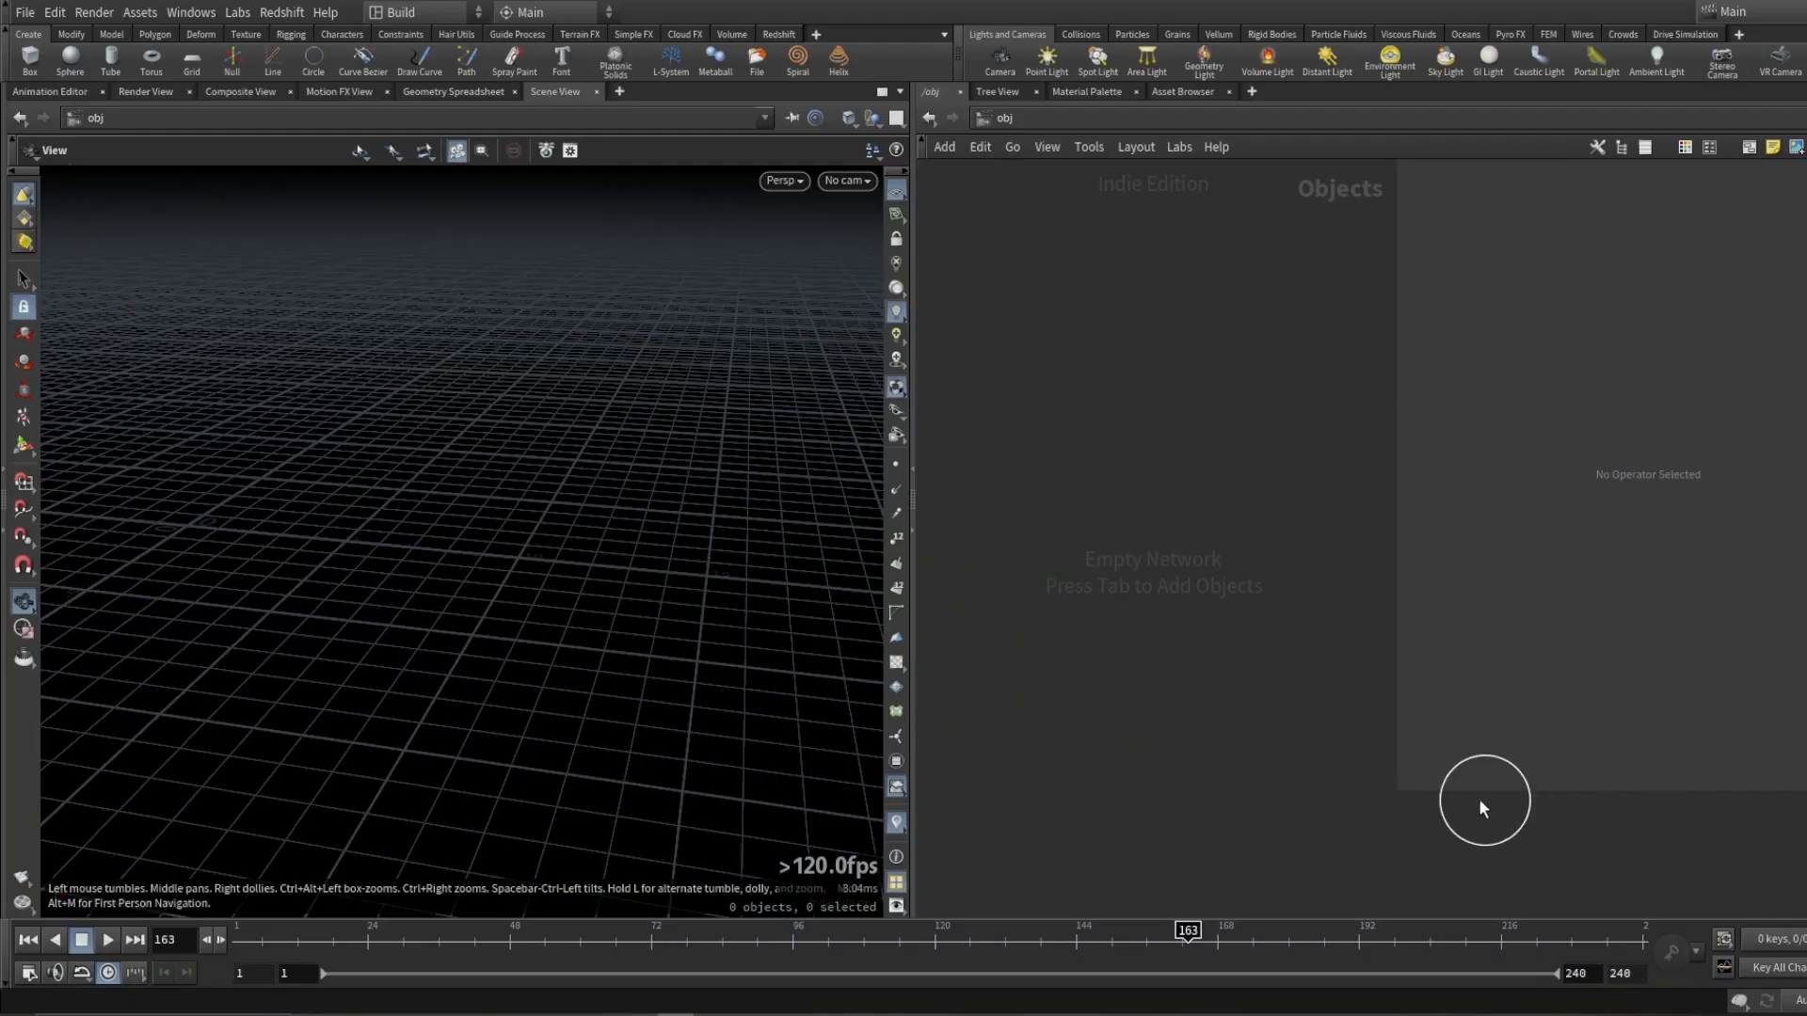
Step: Widen the network pane and add a Rubber Toy test geometry object to the empty scene
left_click_drag(913, 746, 825, 743)
key("Tab")
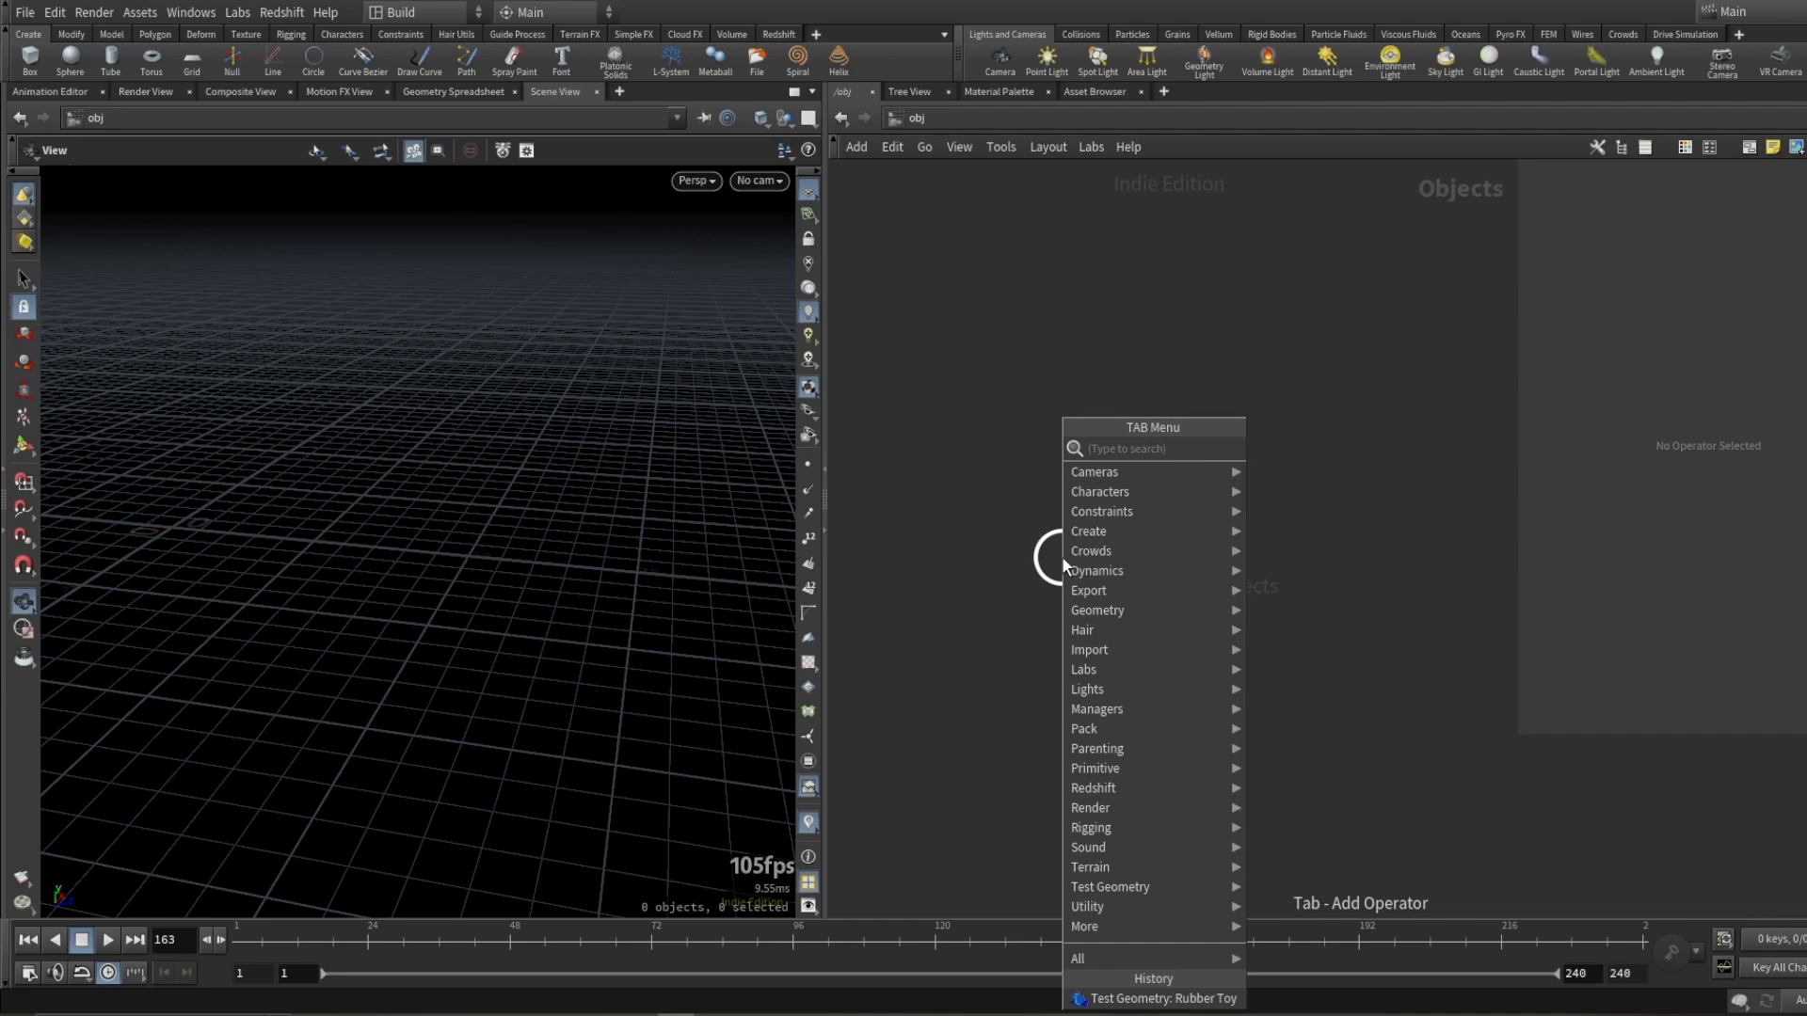
mouse_move(1191, 893)
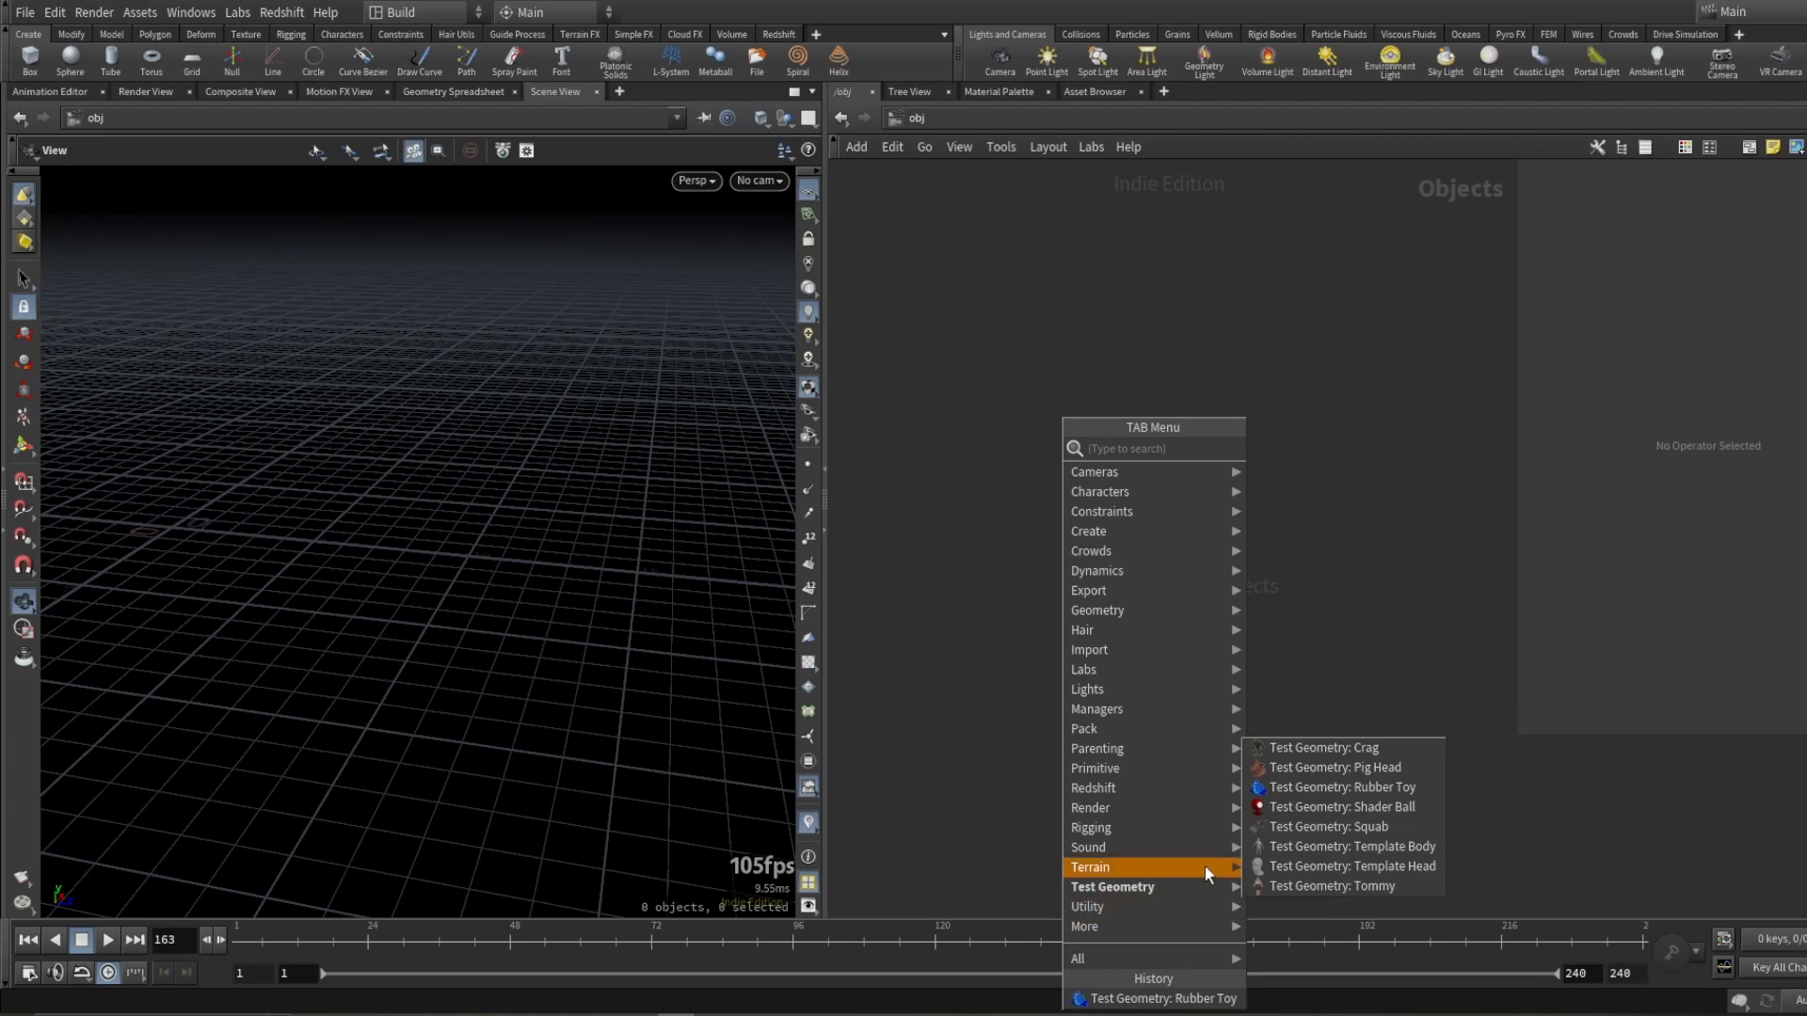
left_click(1363, 789)
left_click(1039, 508)
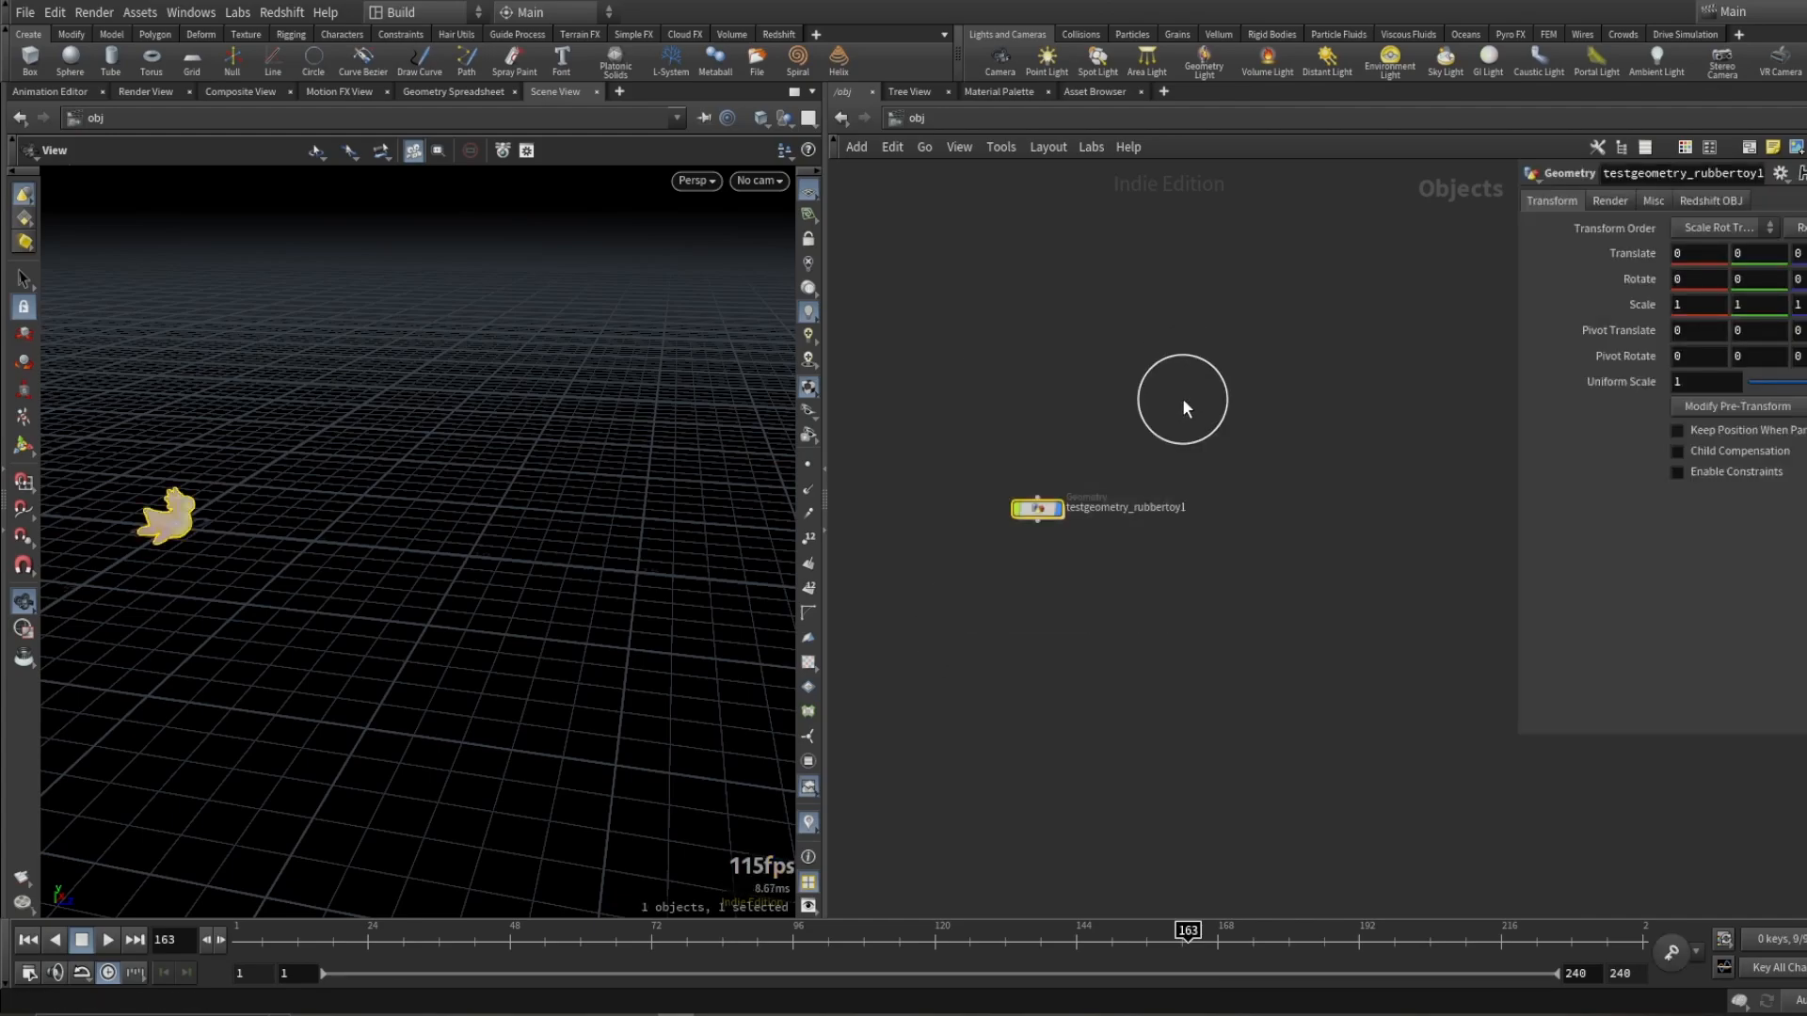
Step: Enter the rubber toy object's geometry network and frame the toy in the viewport
key("Return")
key("h")
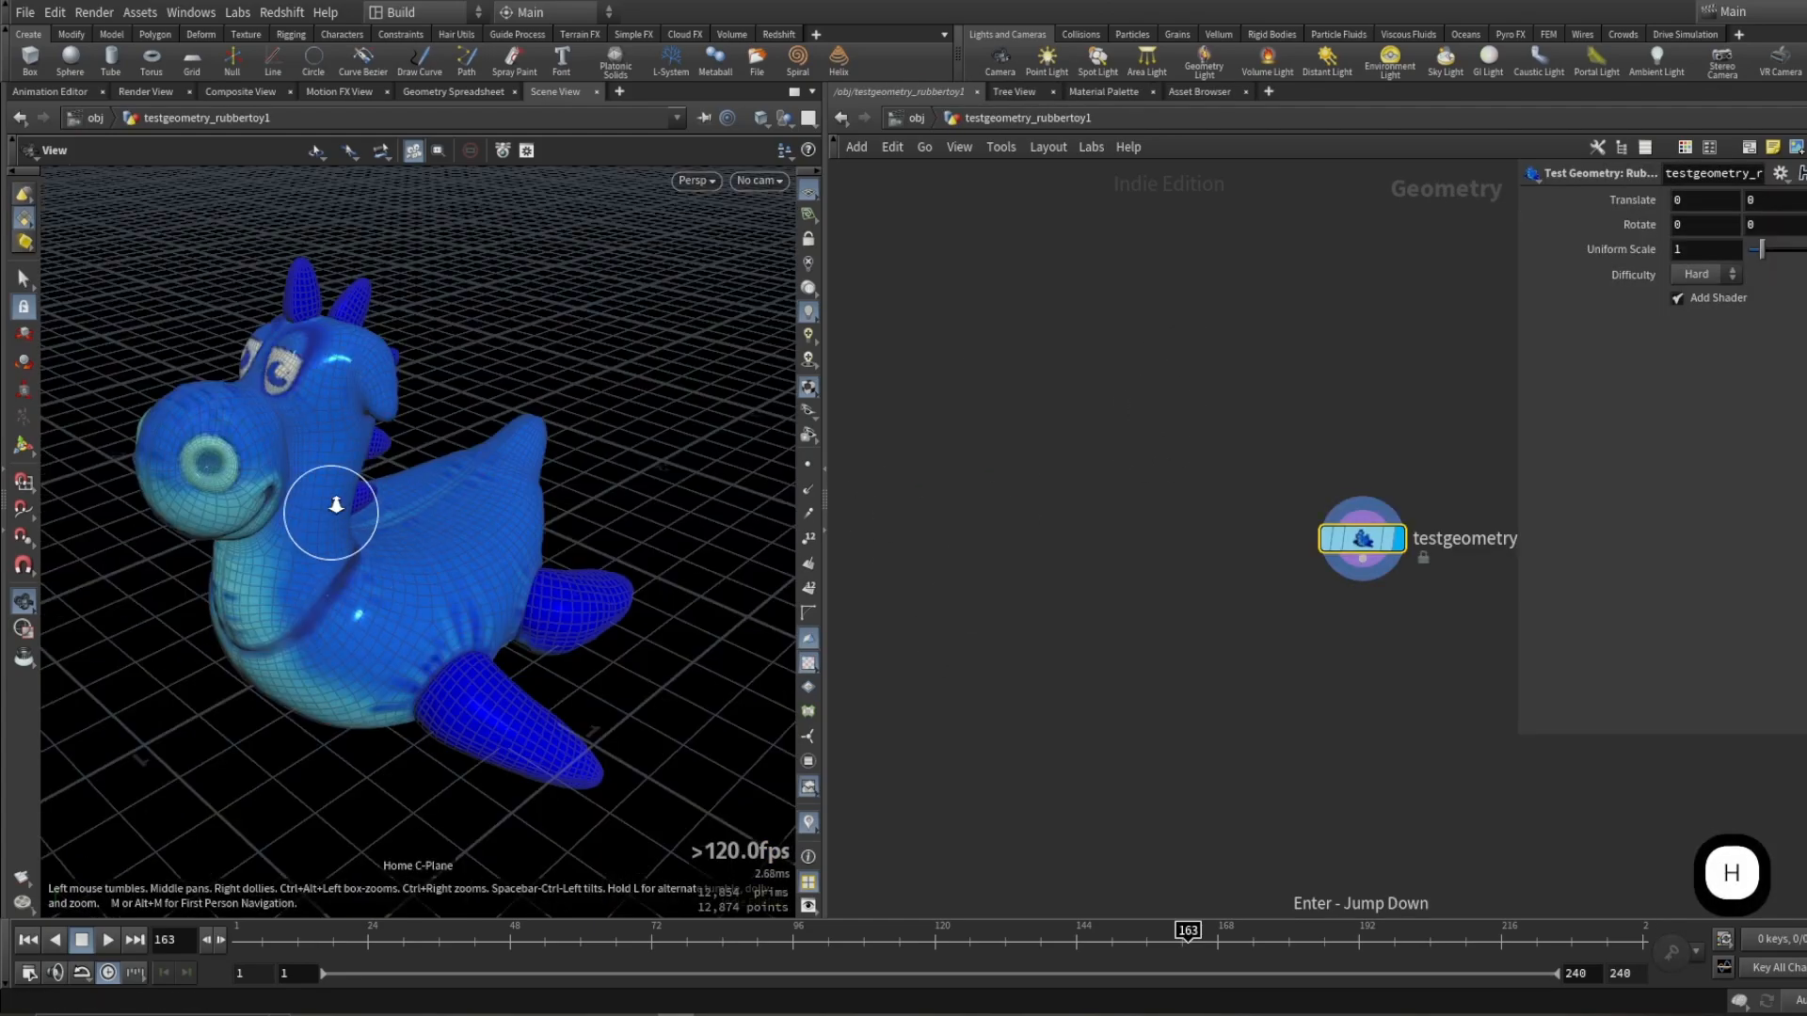
left_click_drag(252, 490, 472, 452)
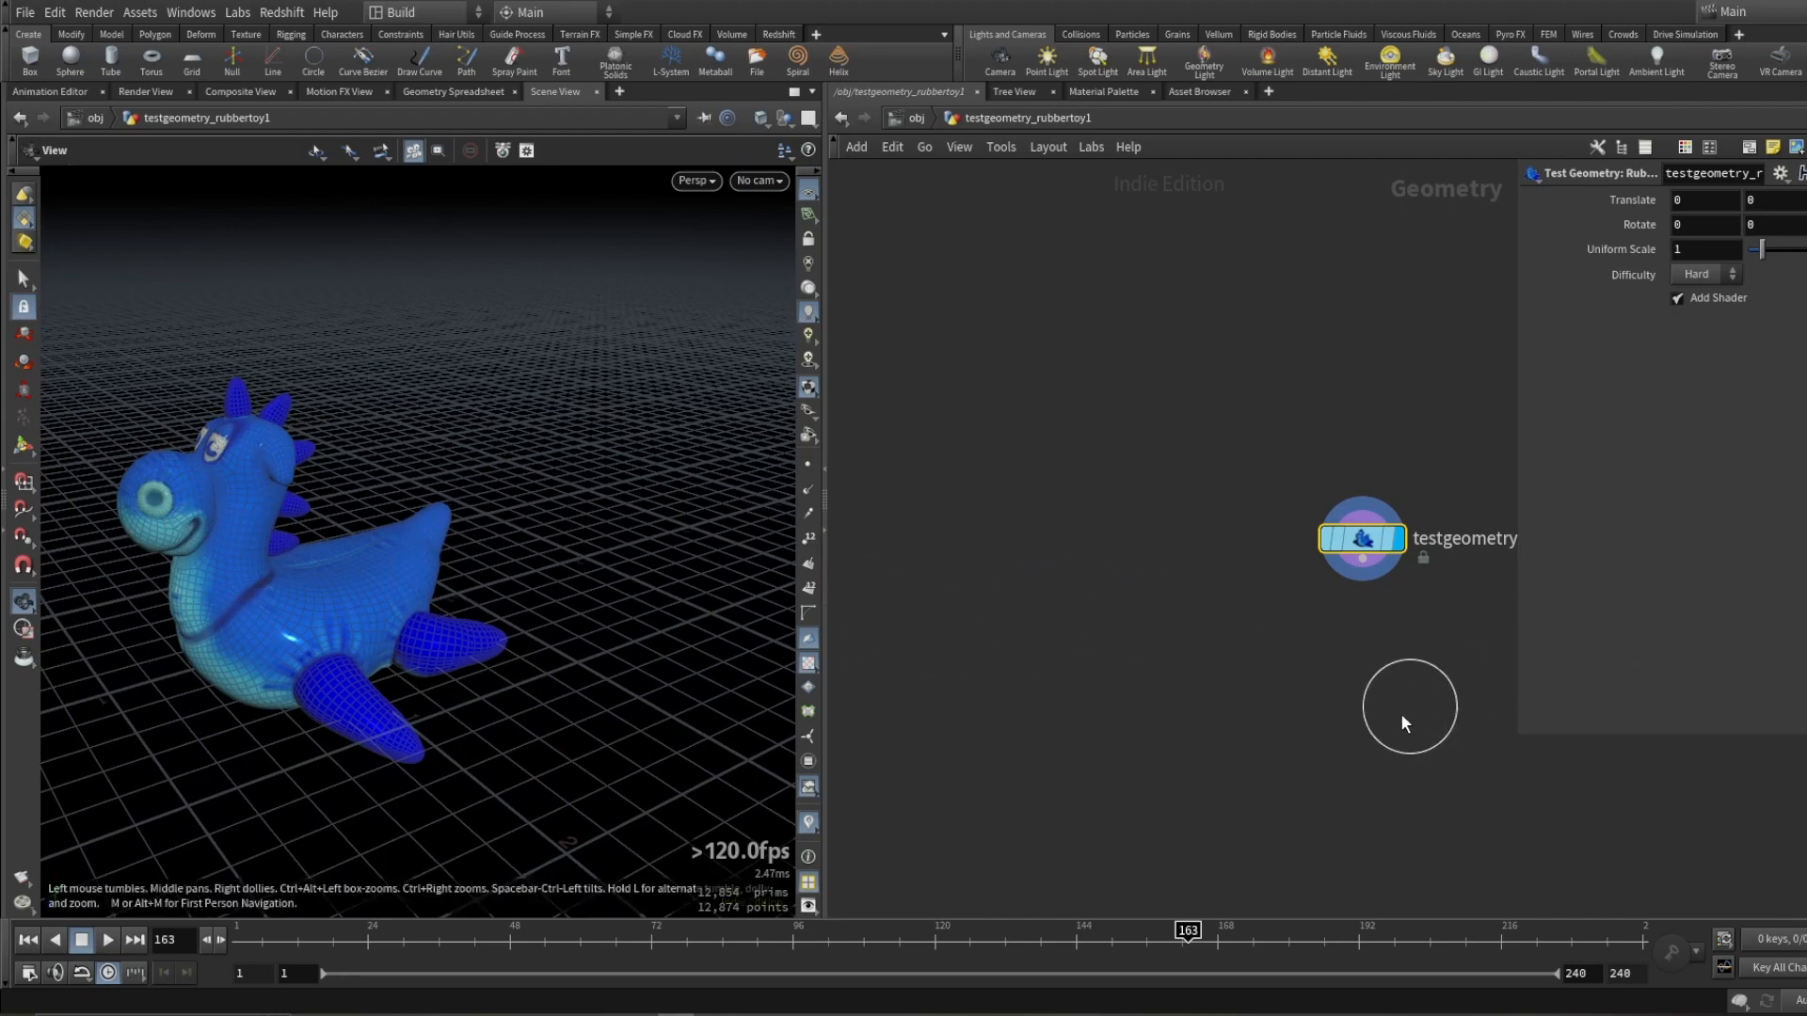
Step: Branch a Null node off the rubber toy node's output and name it OUT_RBD
middle_click_drag(1403, 721, 1090, 477)
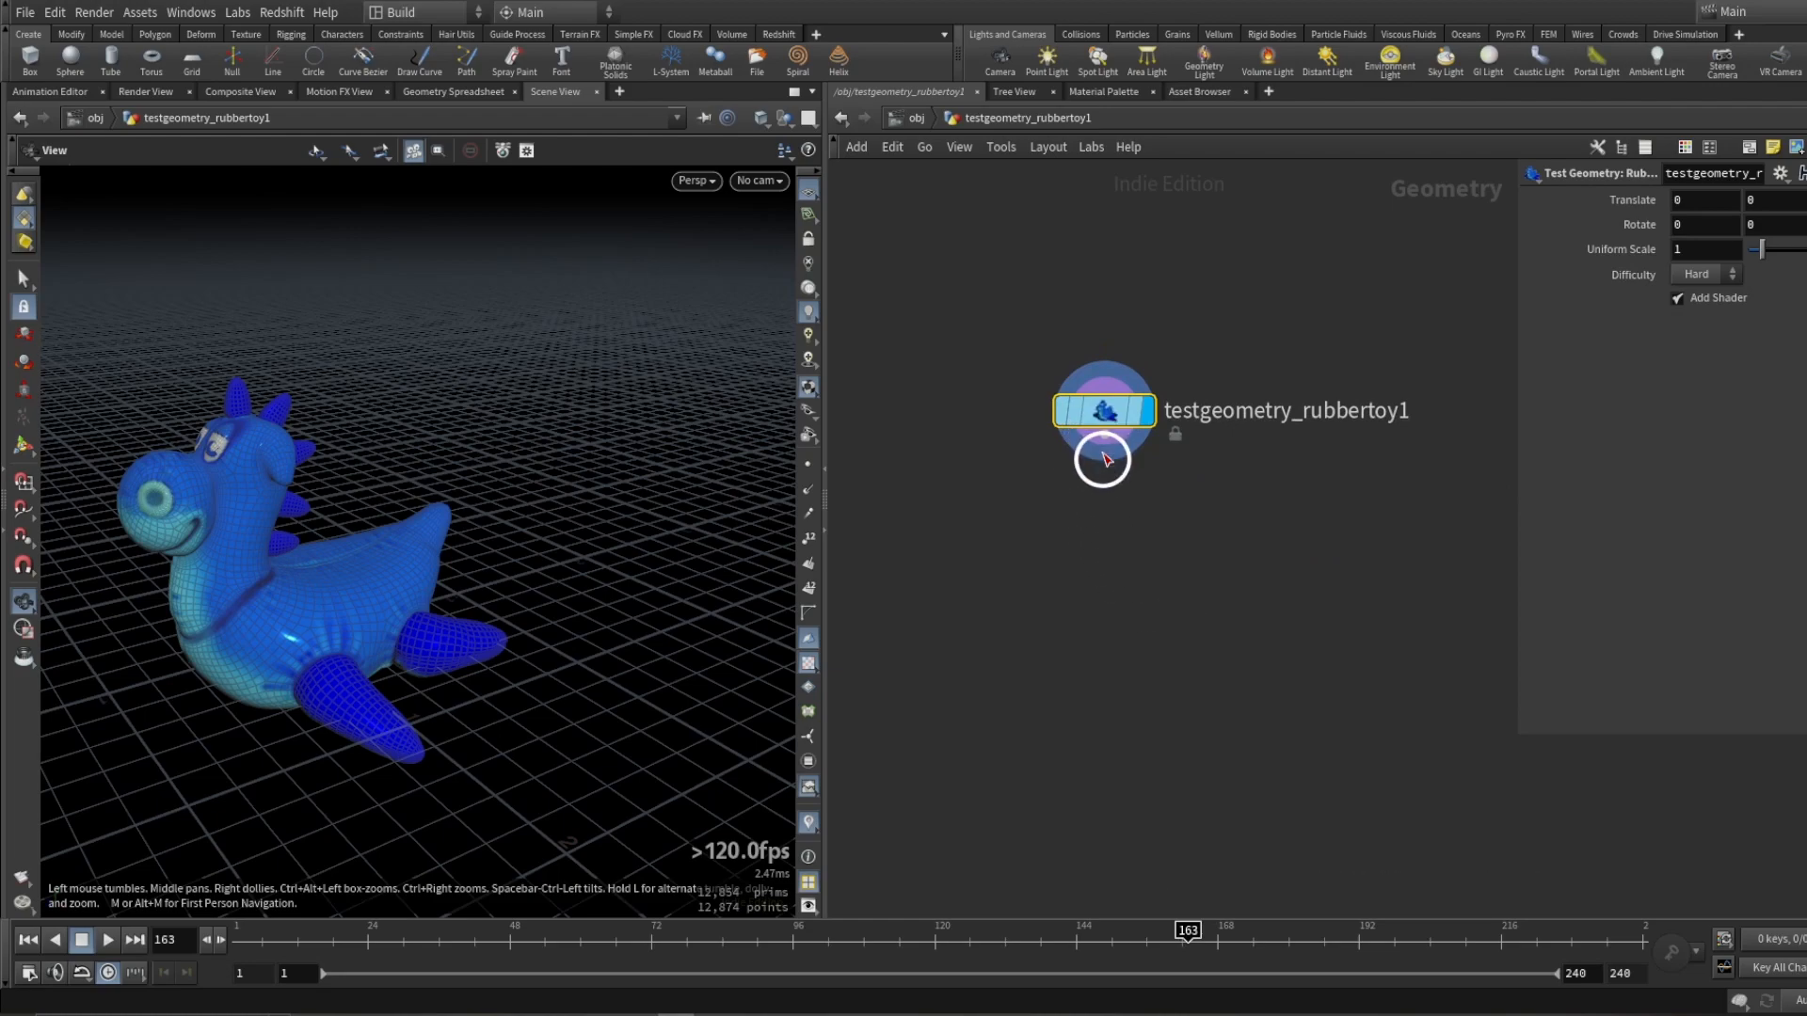
left_click(1103, 436)
key("Tab")
type("null")
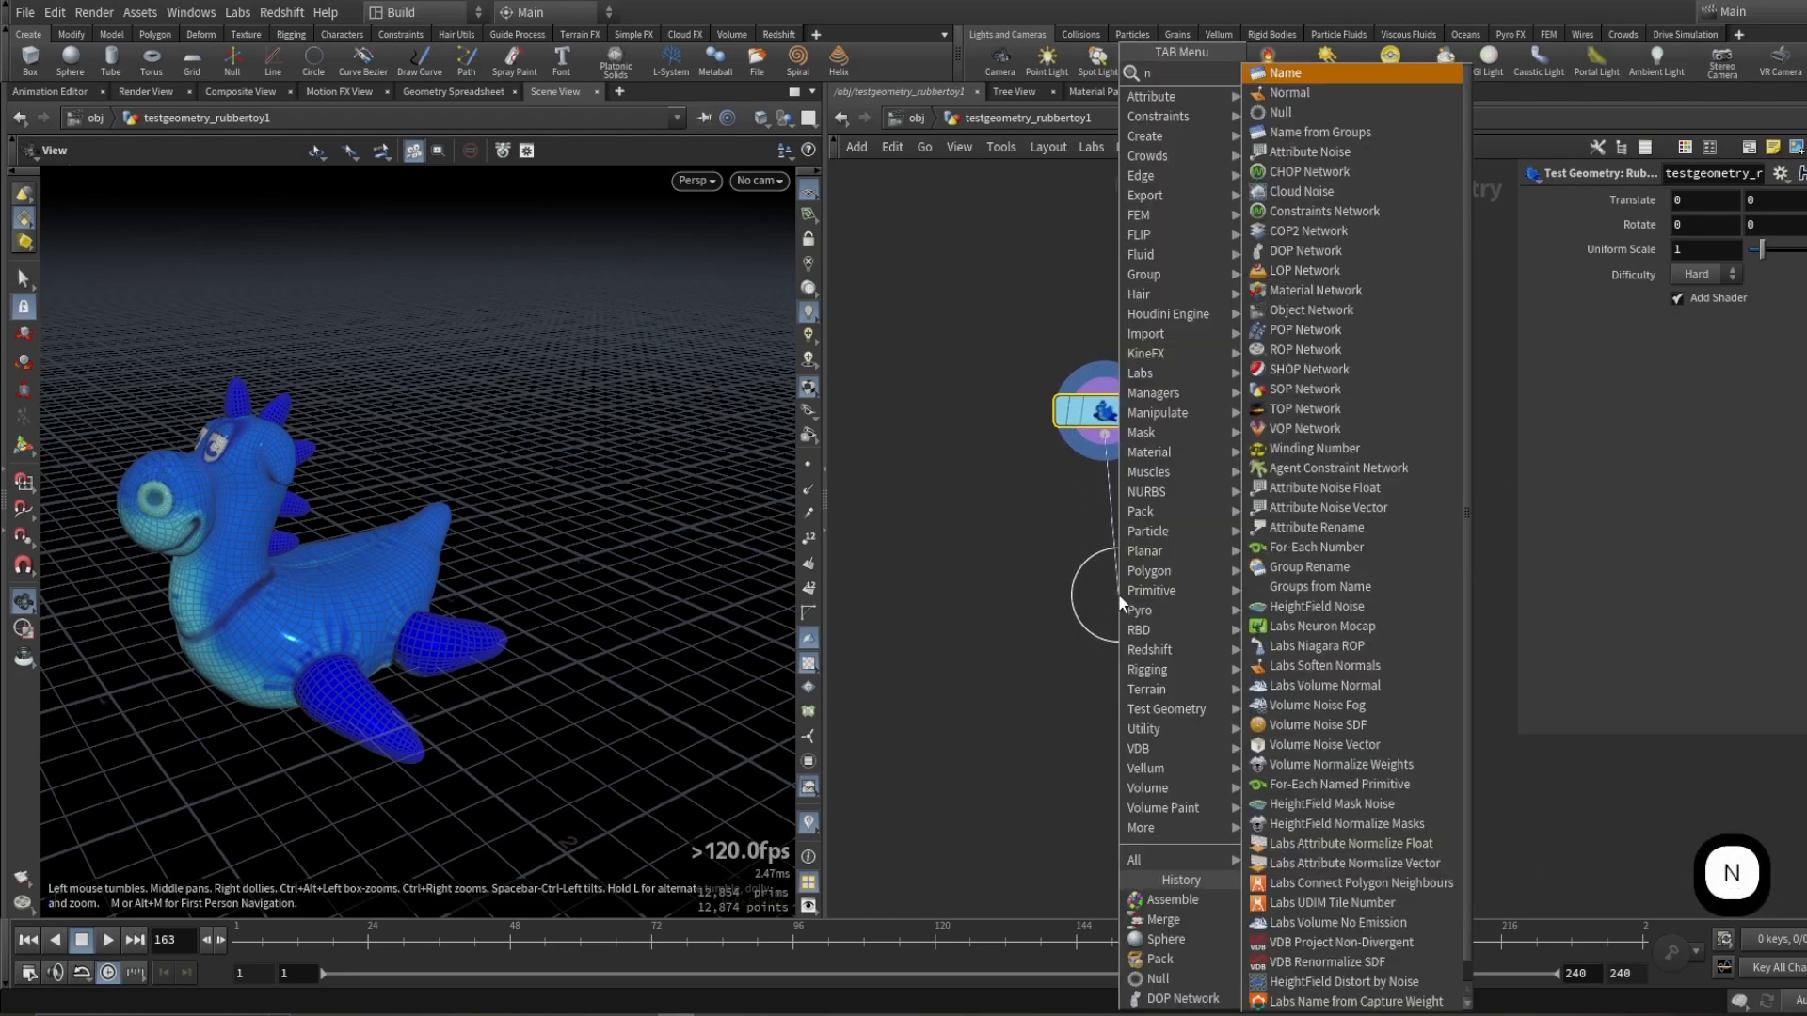
key("Return")
left_click_drag(1120, 596, 1302, 544)
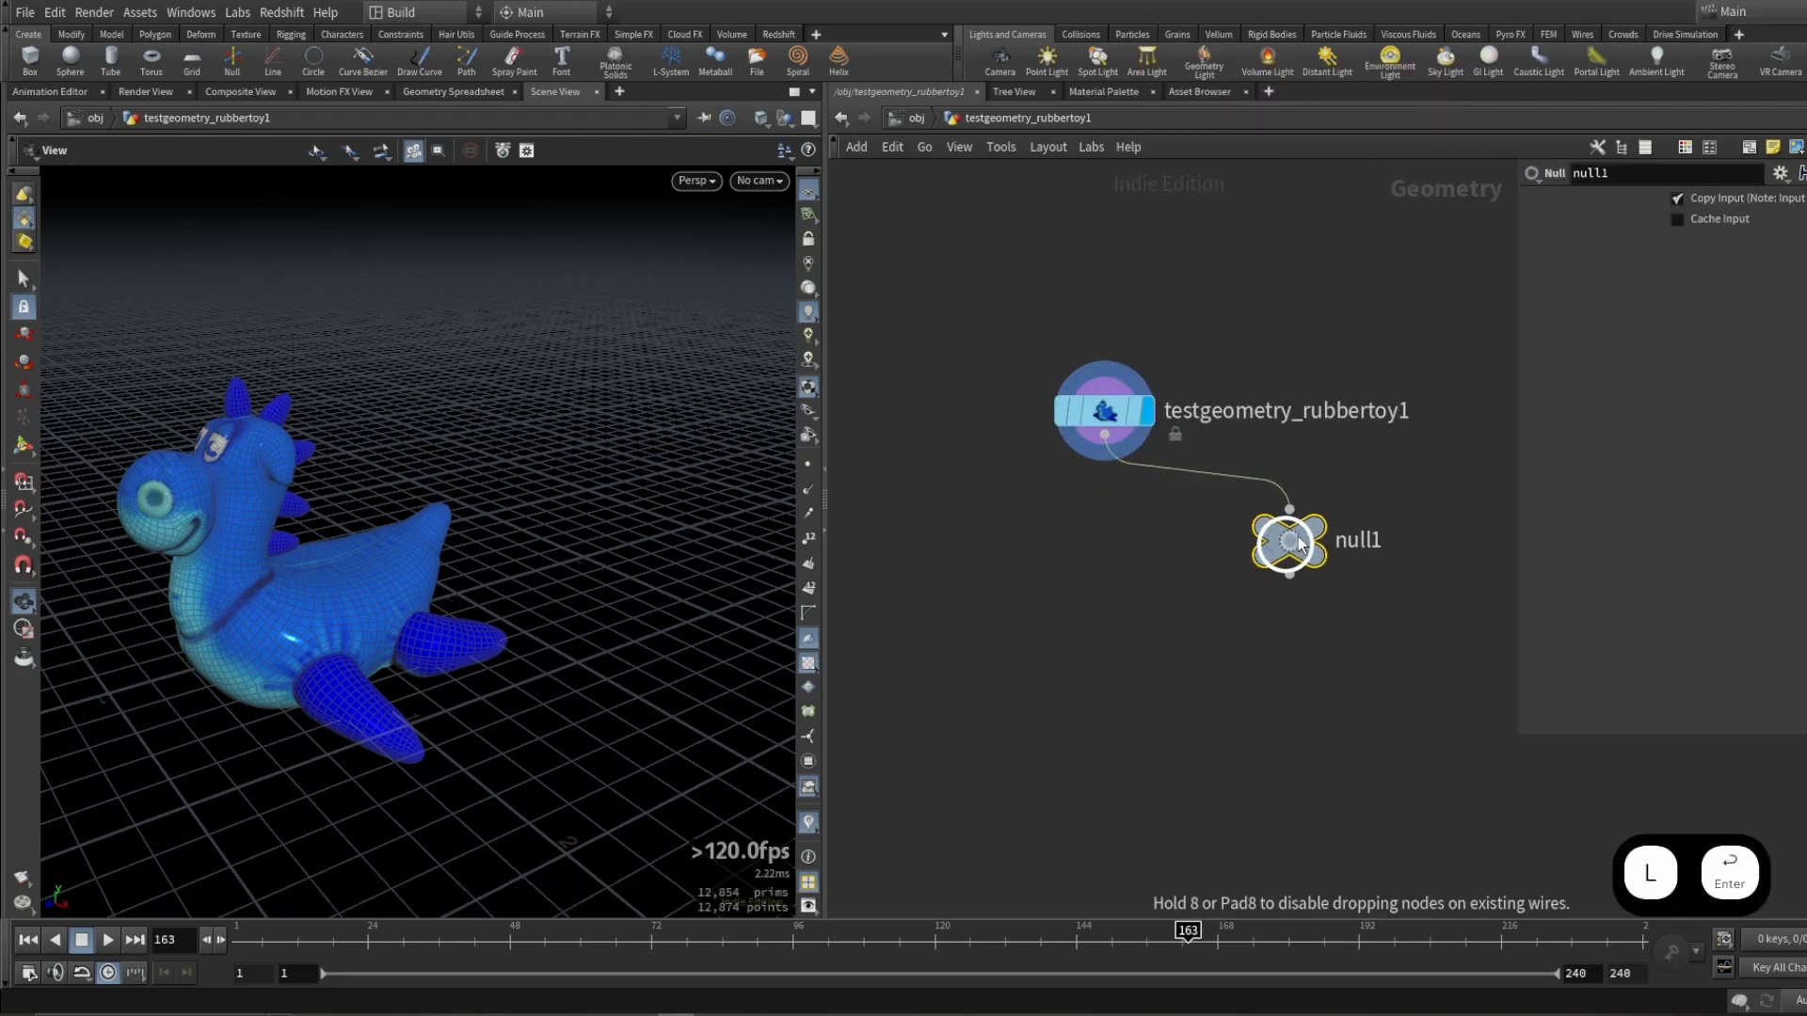
double_click(1362, 529)
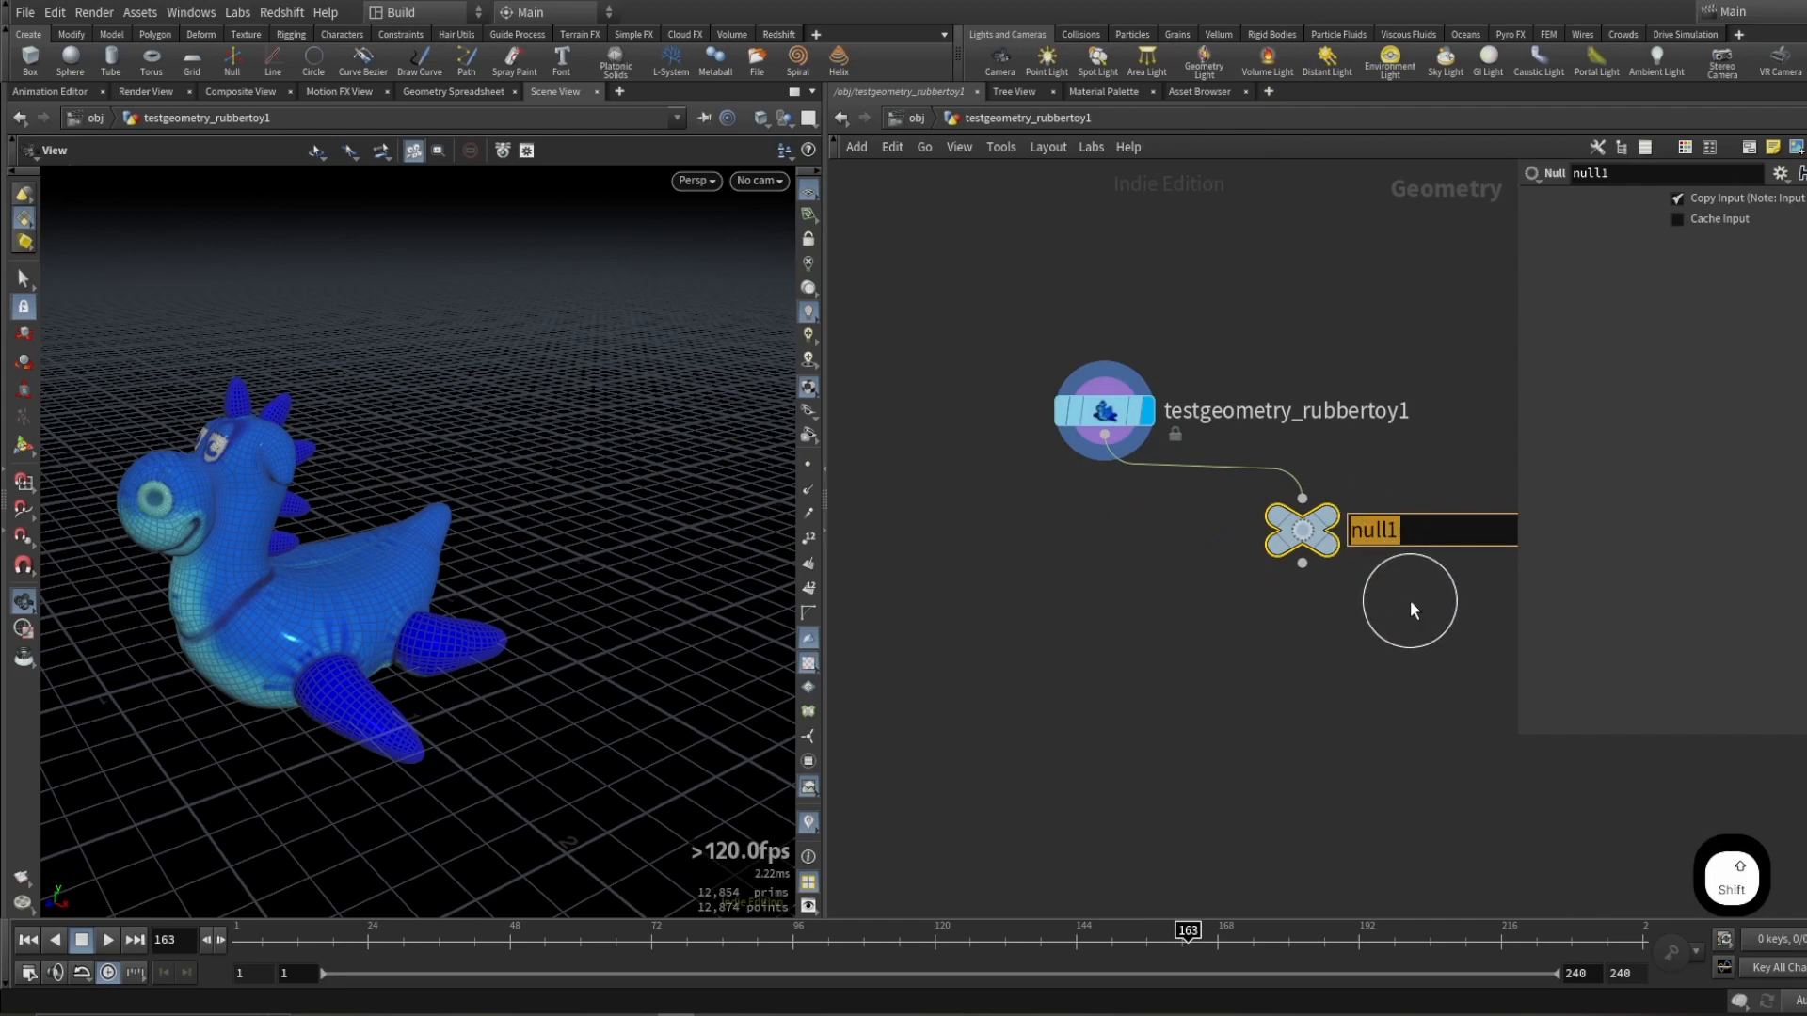
type("OUT_RBD")
key("Return")
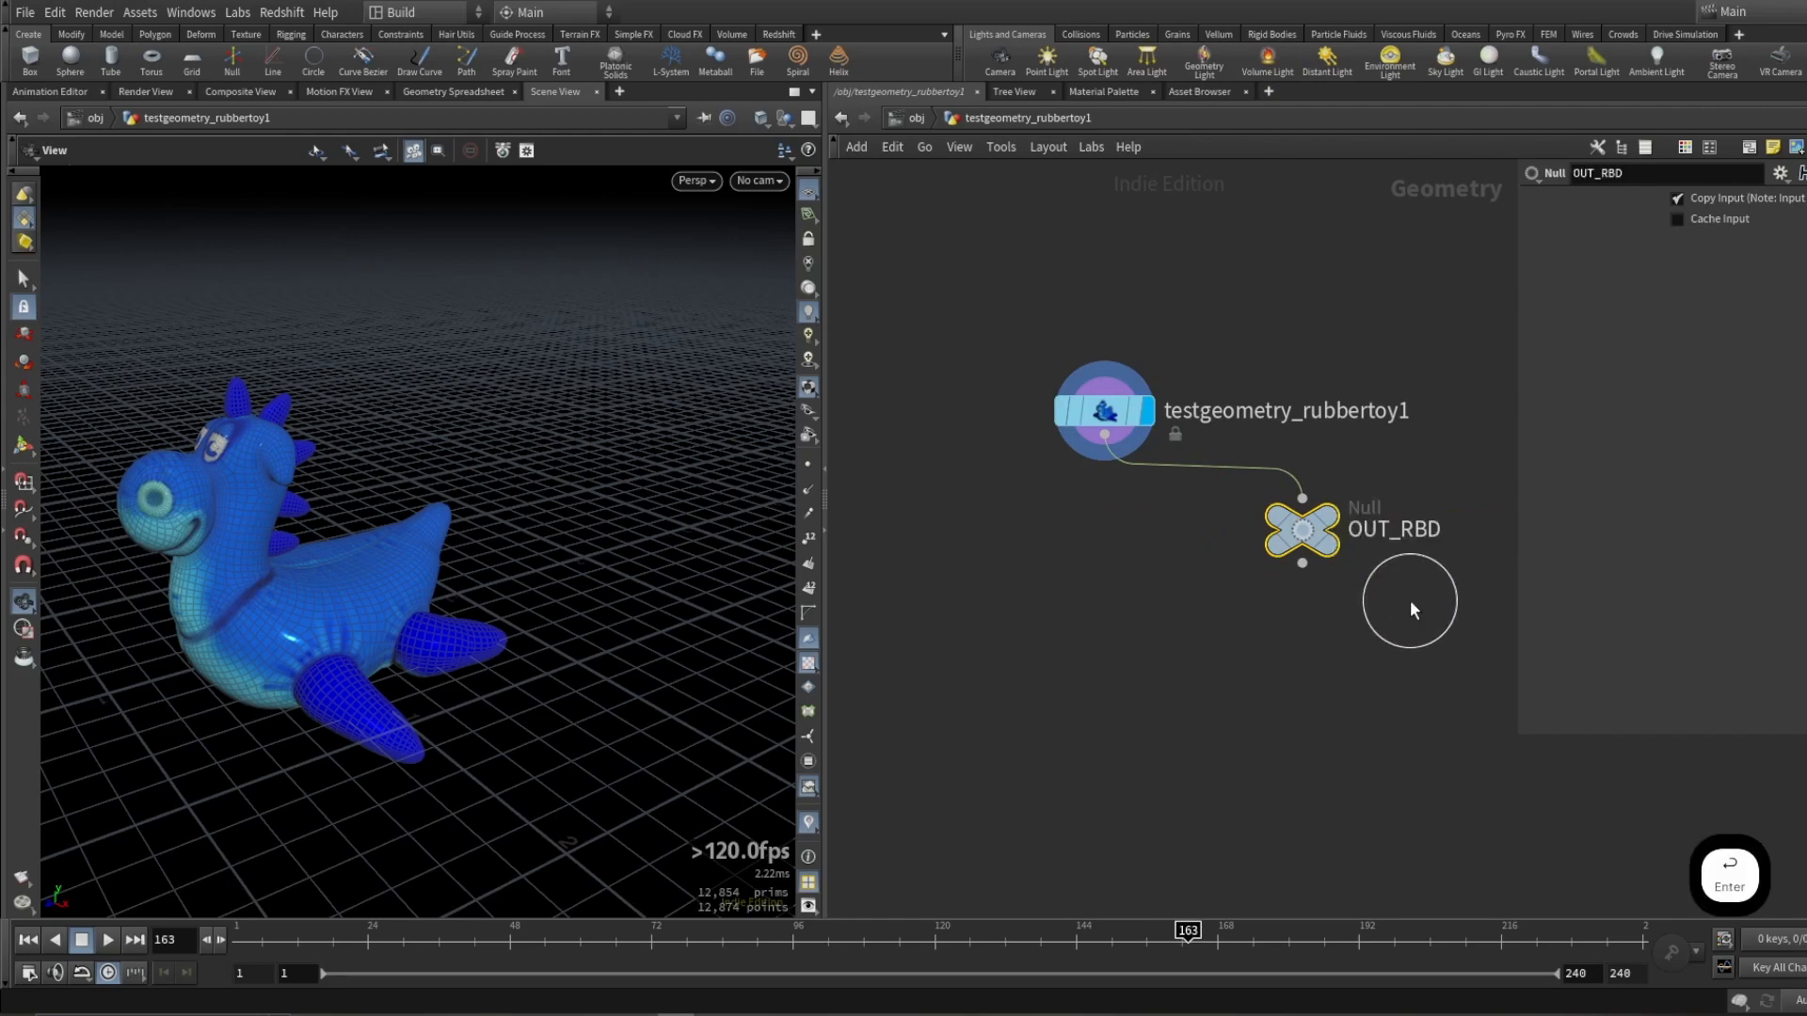
Step: Add a DOP Network below the rubber toy node, with its first input fed by the toy's output
left_click(1105, 435)
key("Tab")
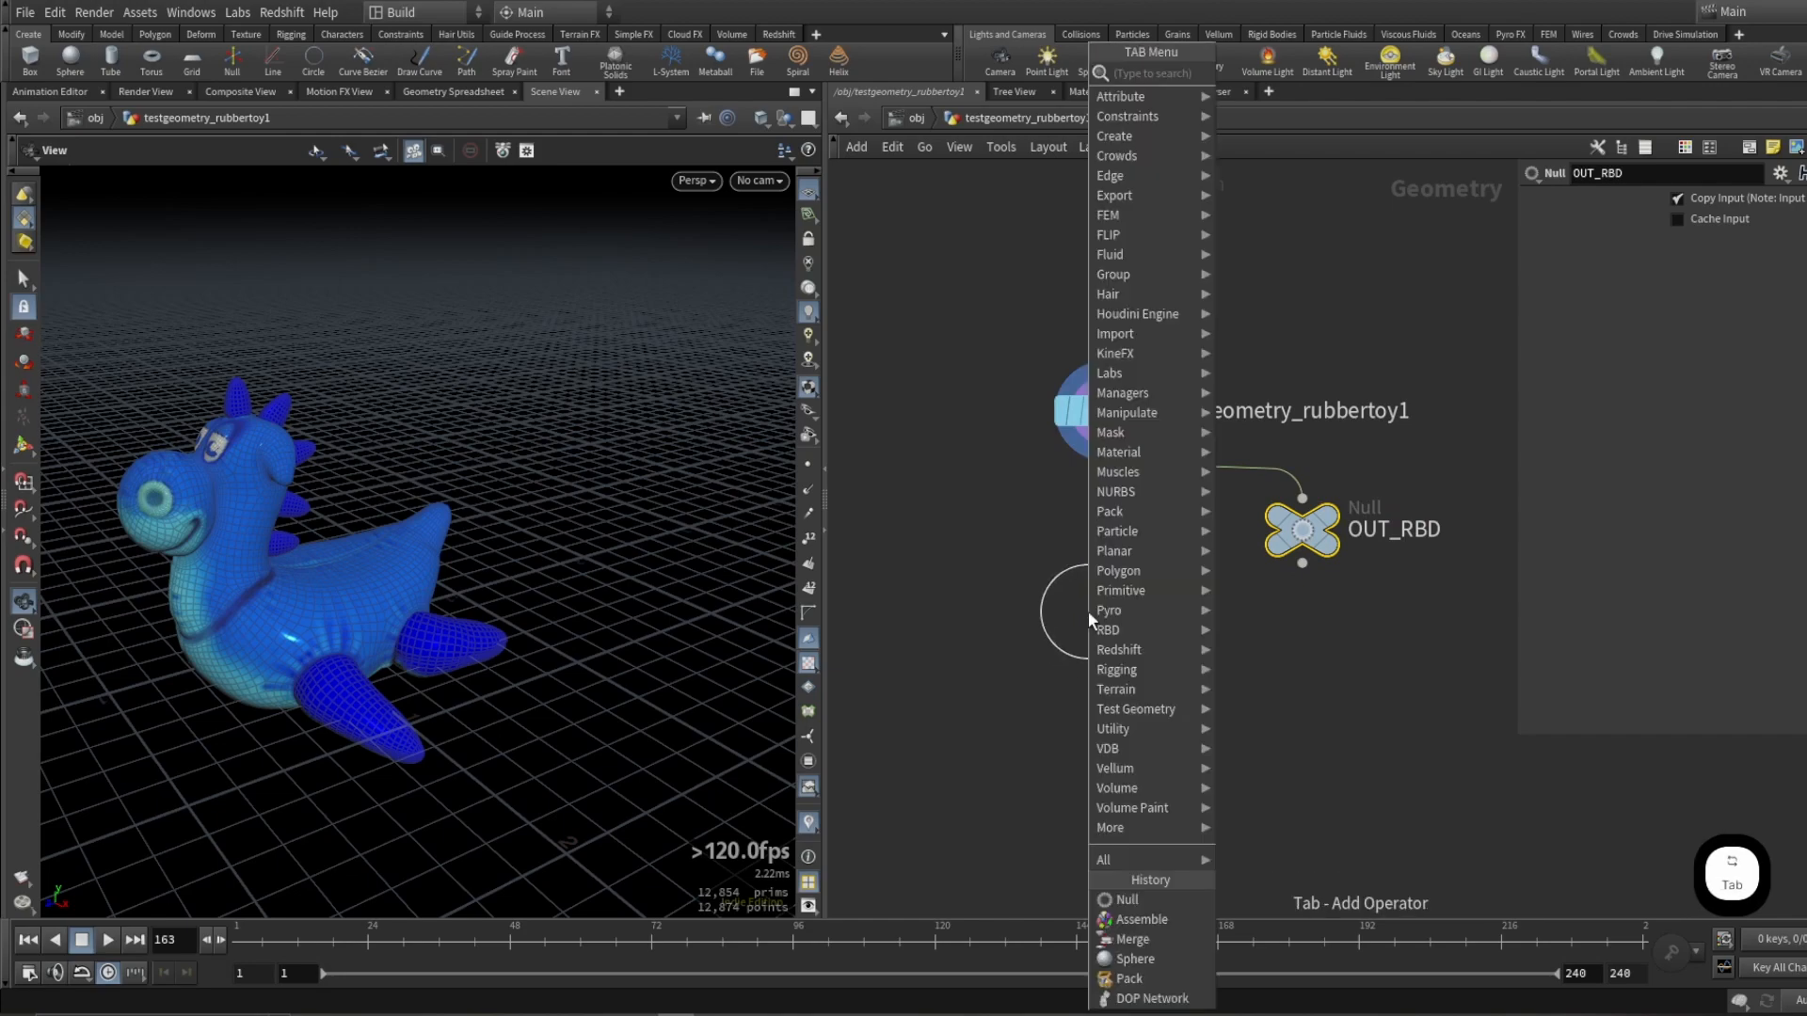
type("dopnet")
key("Return")
left_click(1097, 635)
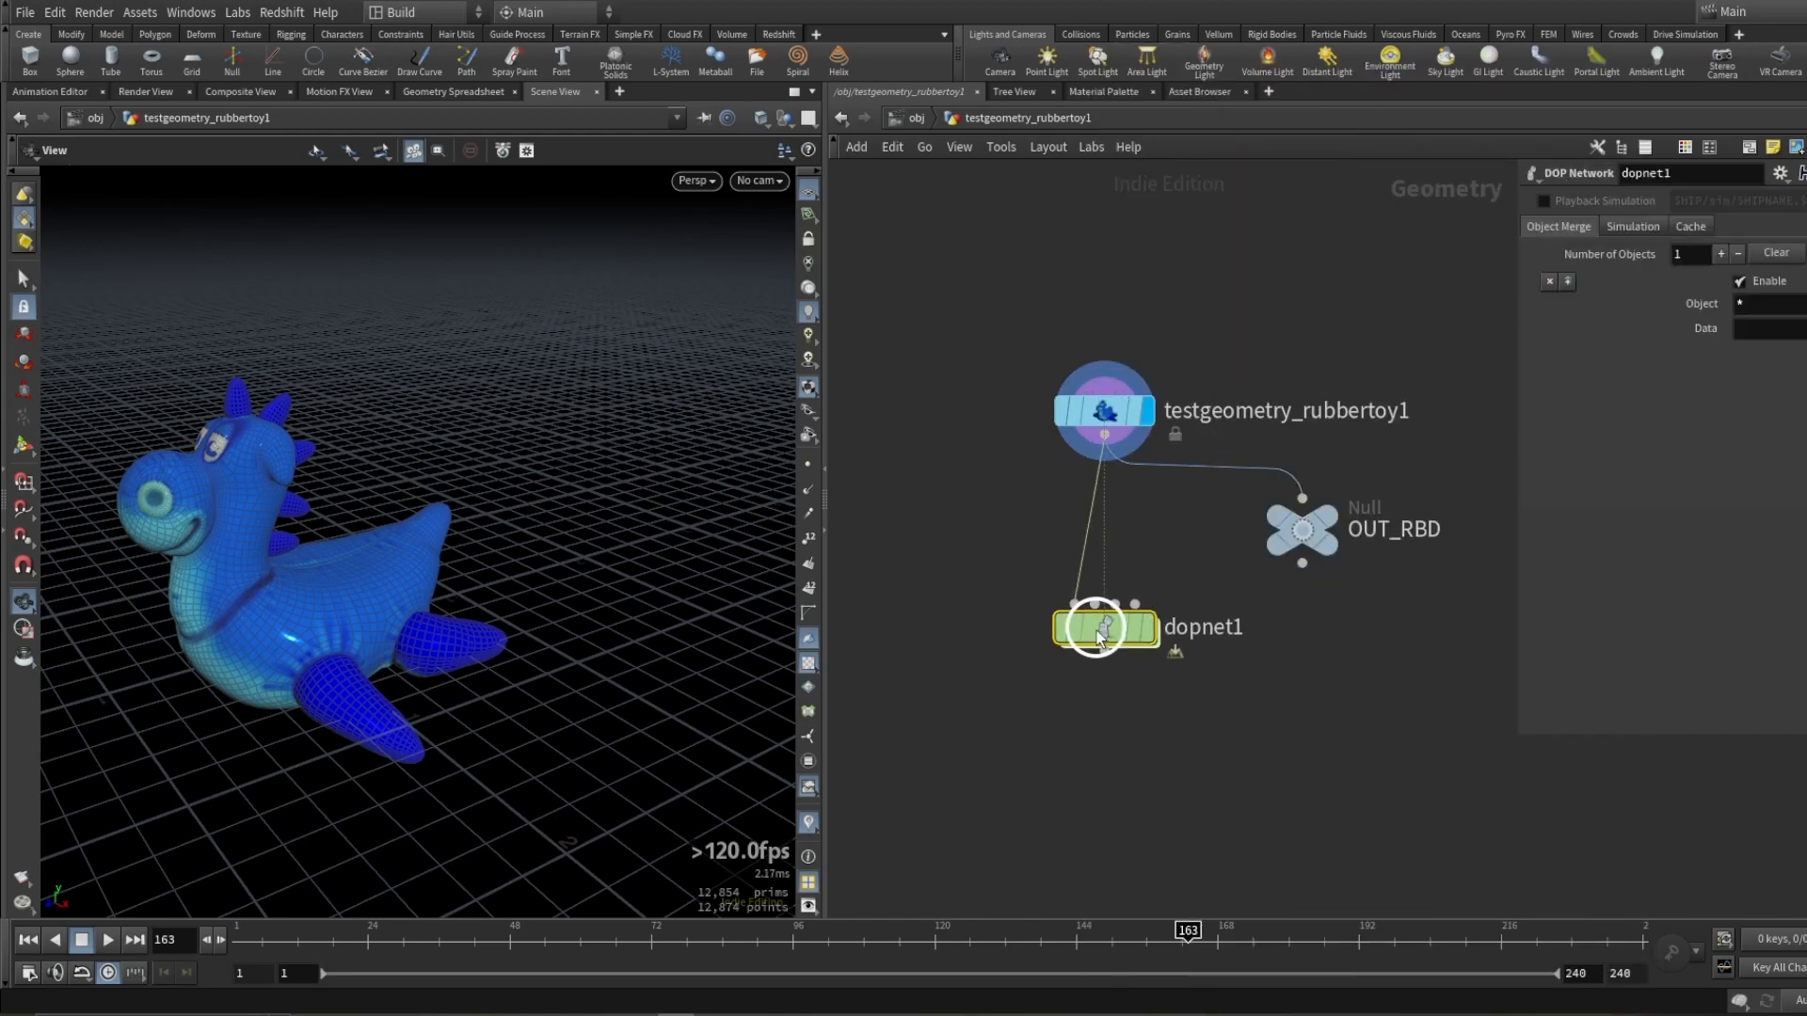
left_click_drag(1099, 637, 1099, 645)
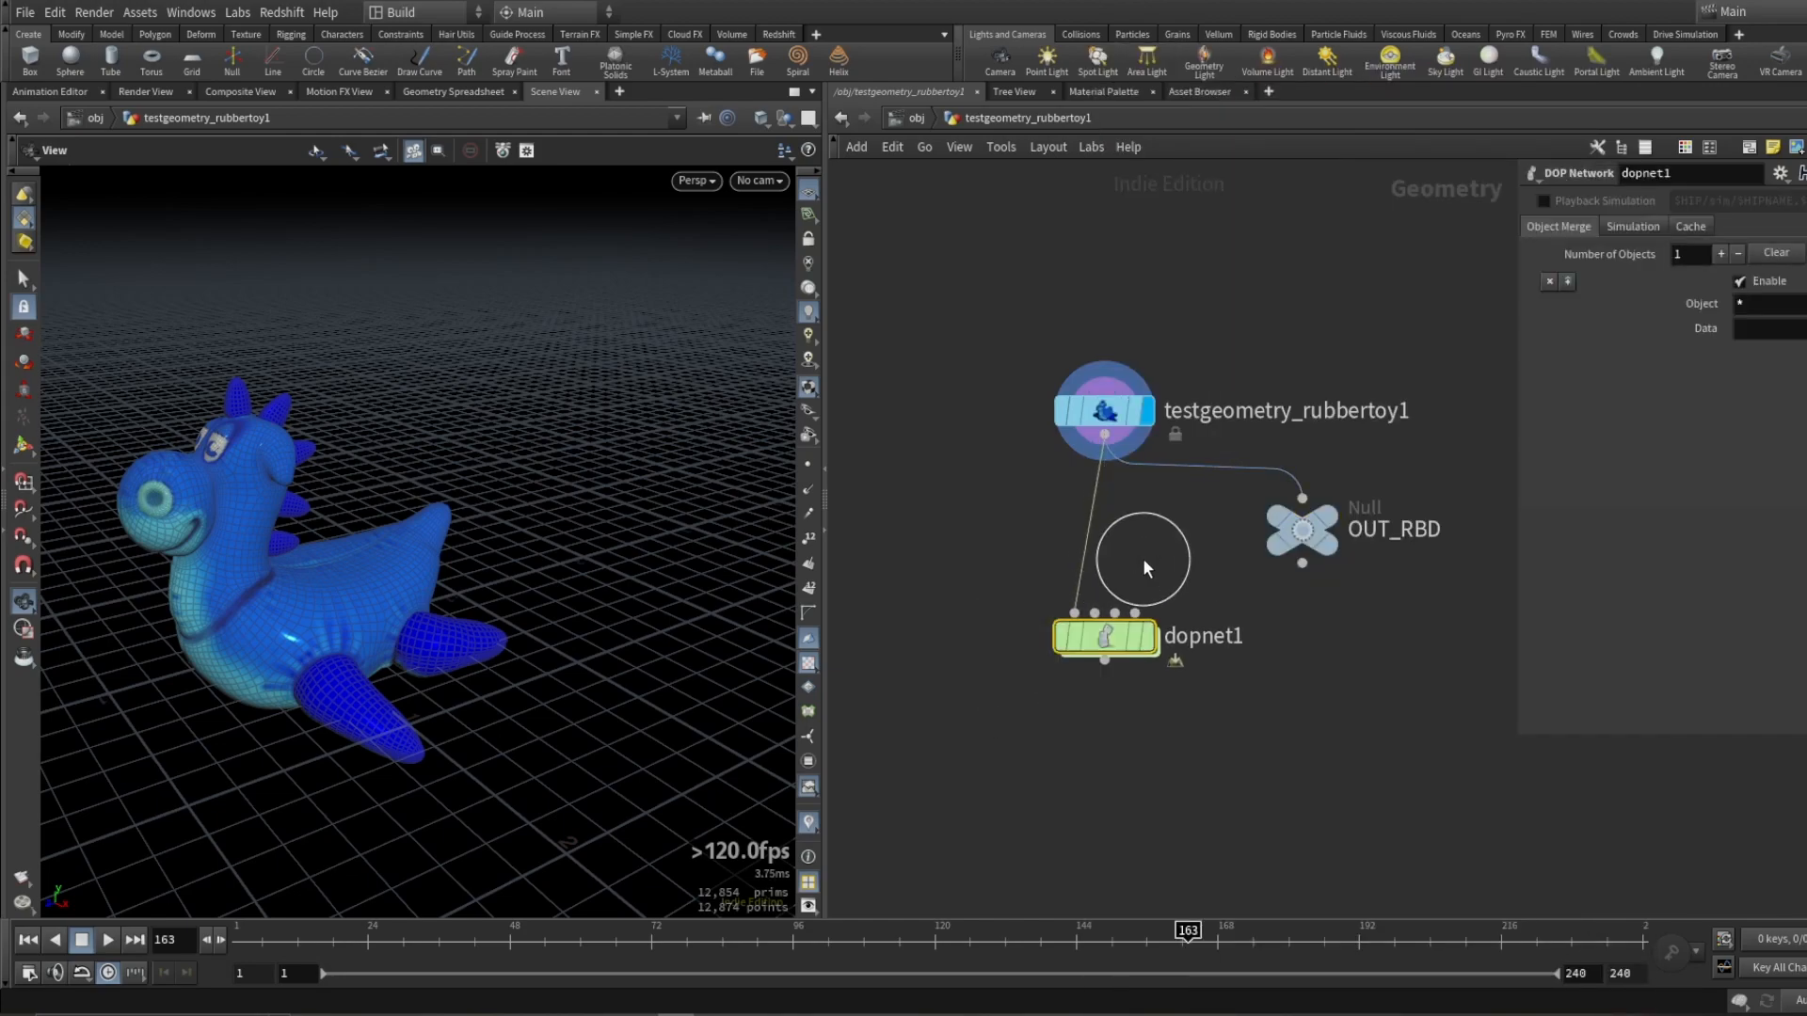
Step: Enter the DOP network and add an RBD Object node above the output node
key("Return")
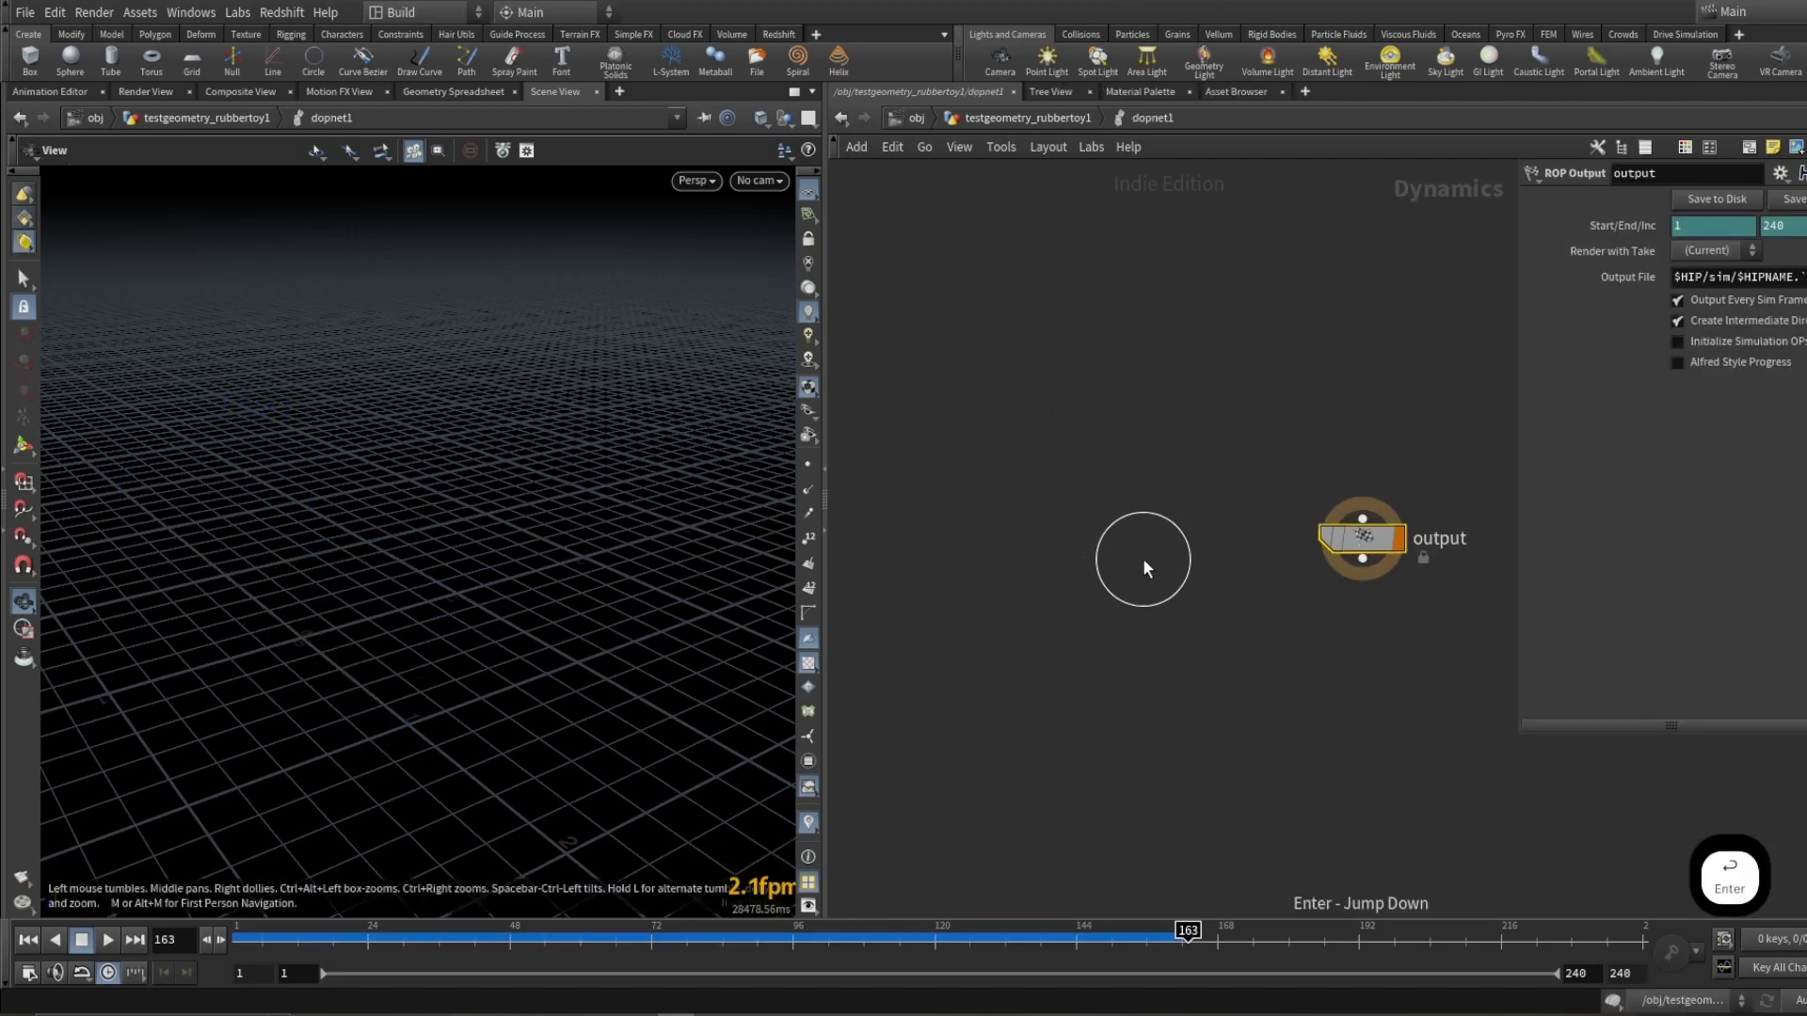
middle_click_drag(1171, 541, 976, 649)
key("Tab")
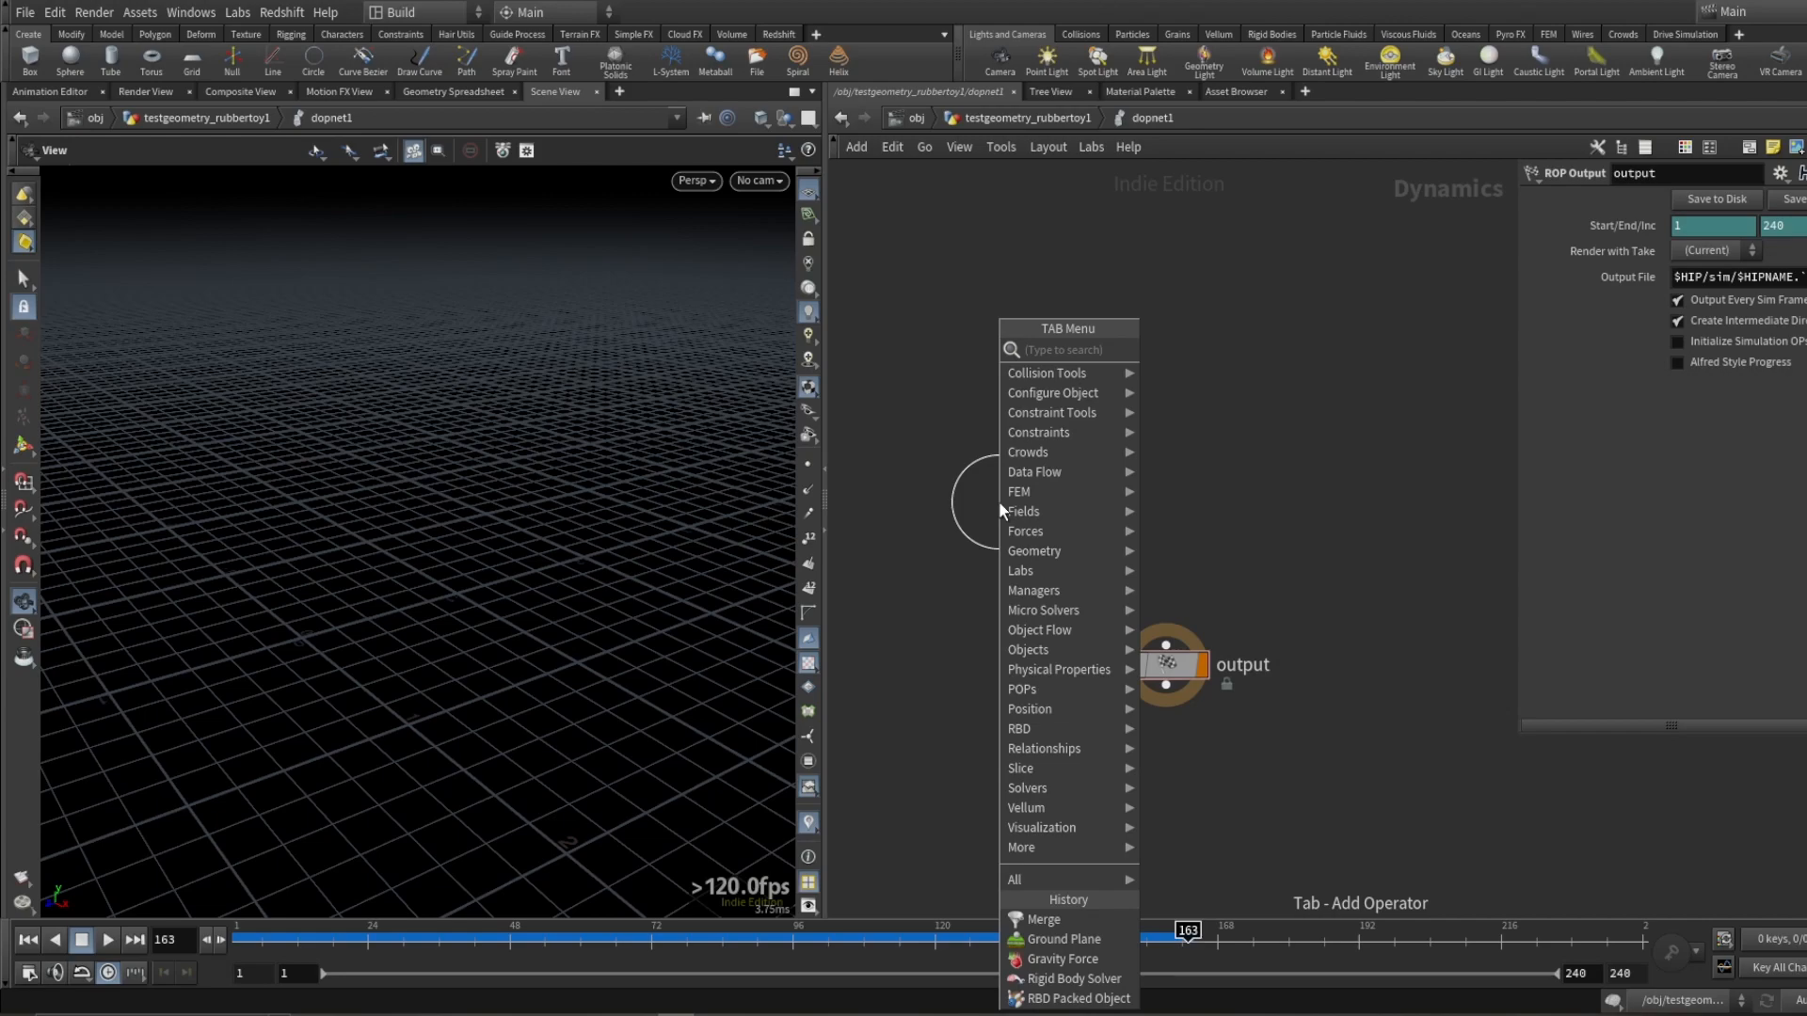
type("rbd obj")
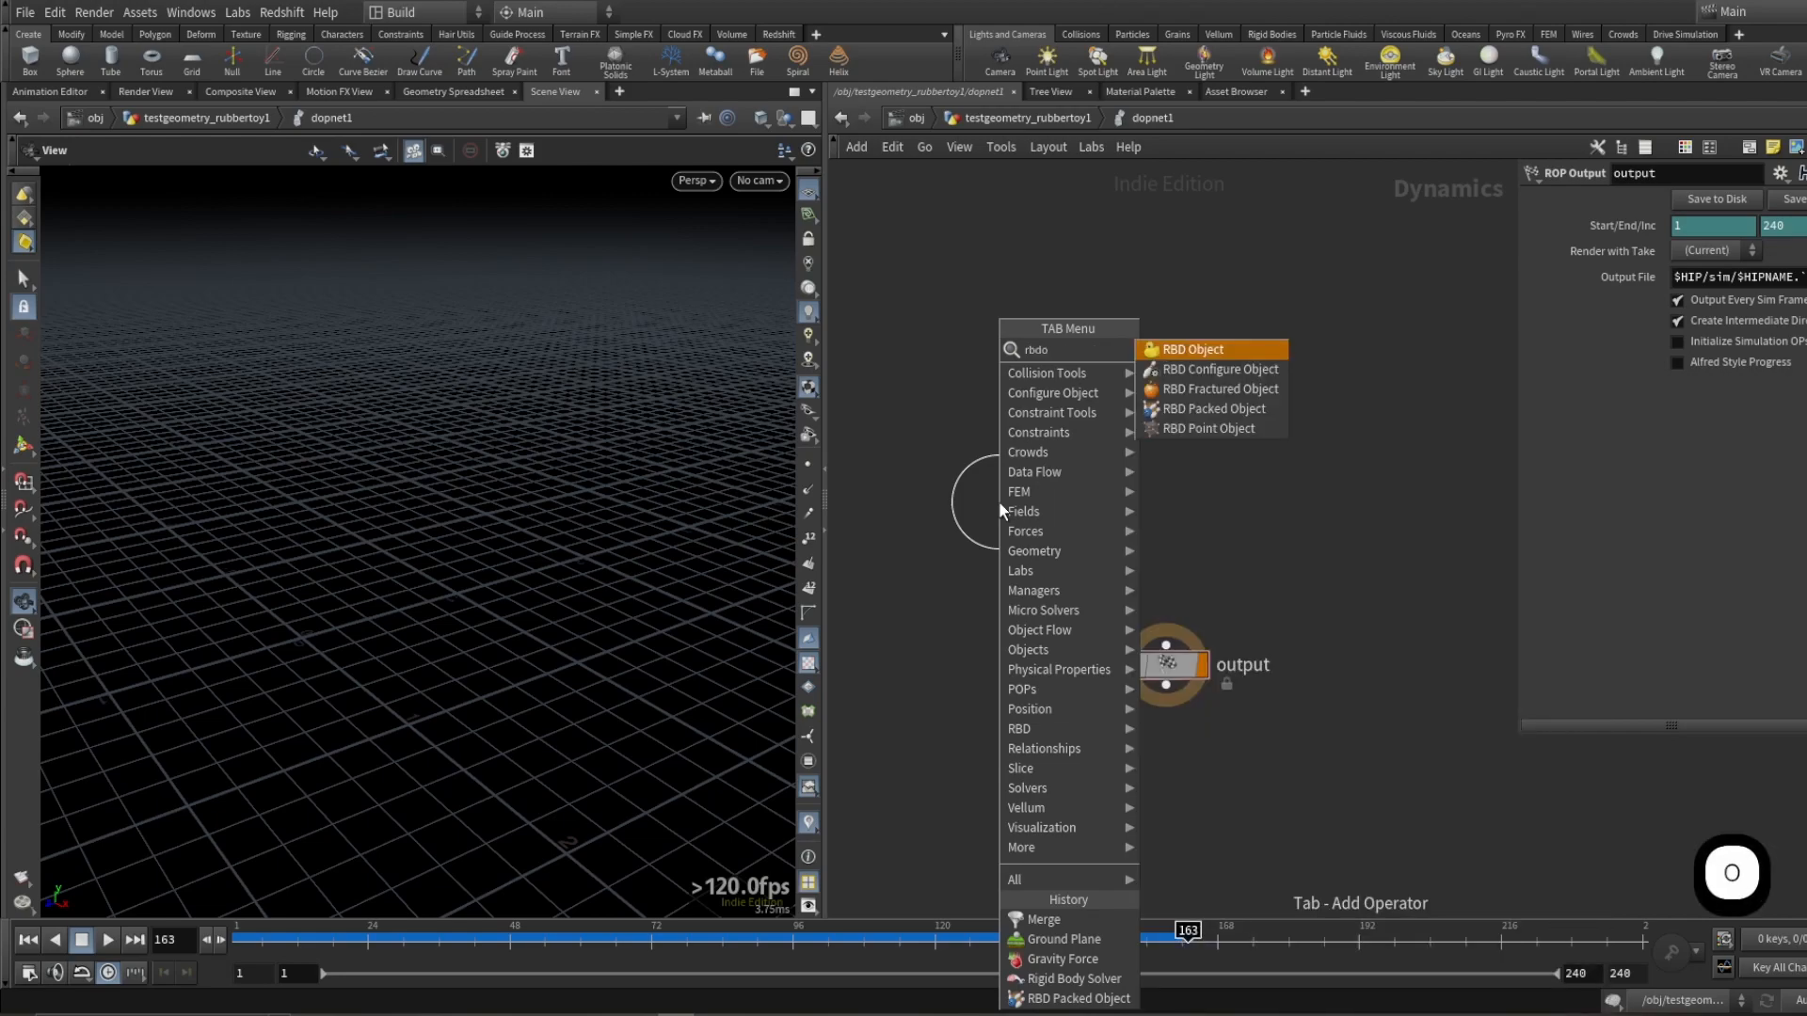
key("Return")
Step: Add a Rigid Body Solver node and place it directly above the output node
key("Tab")
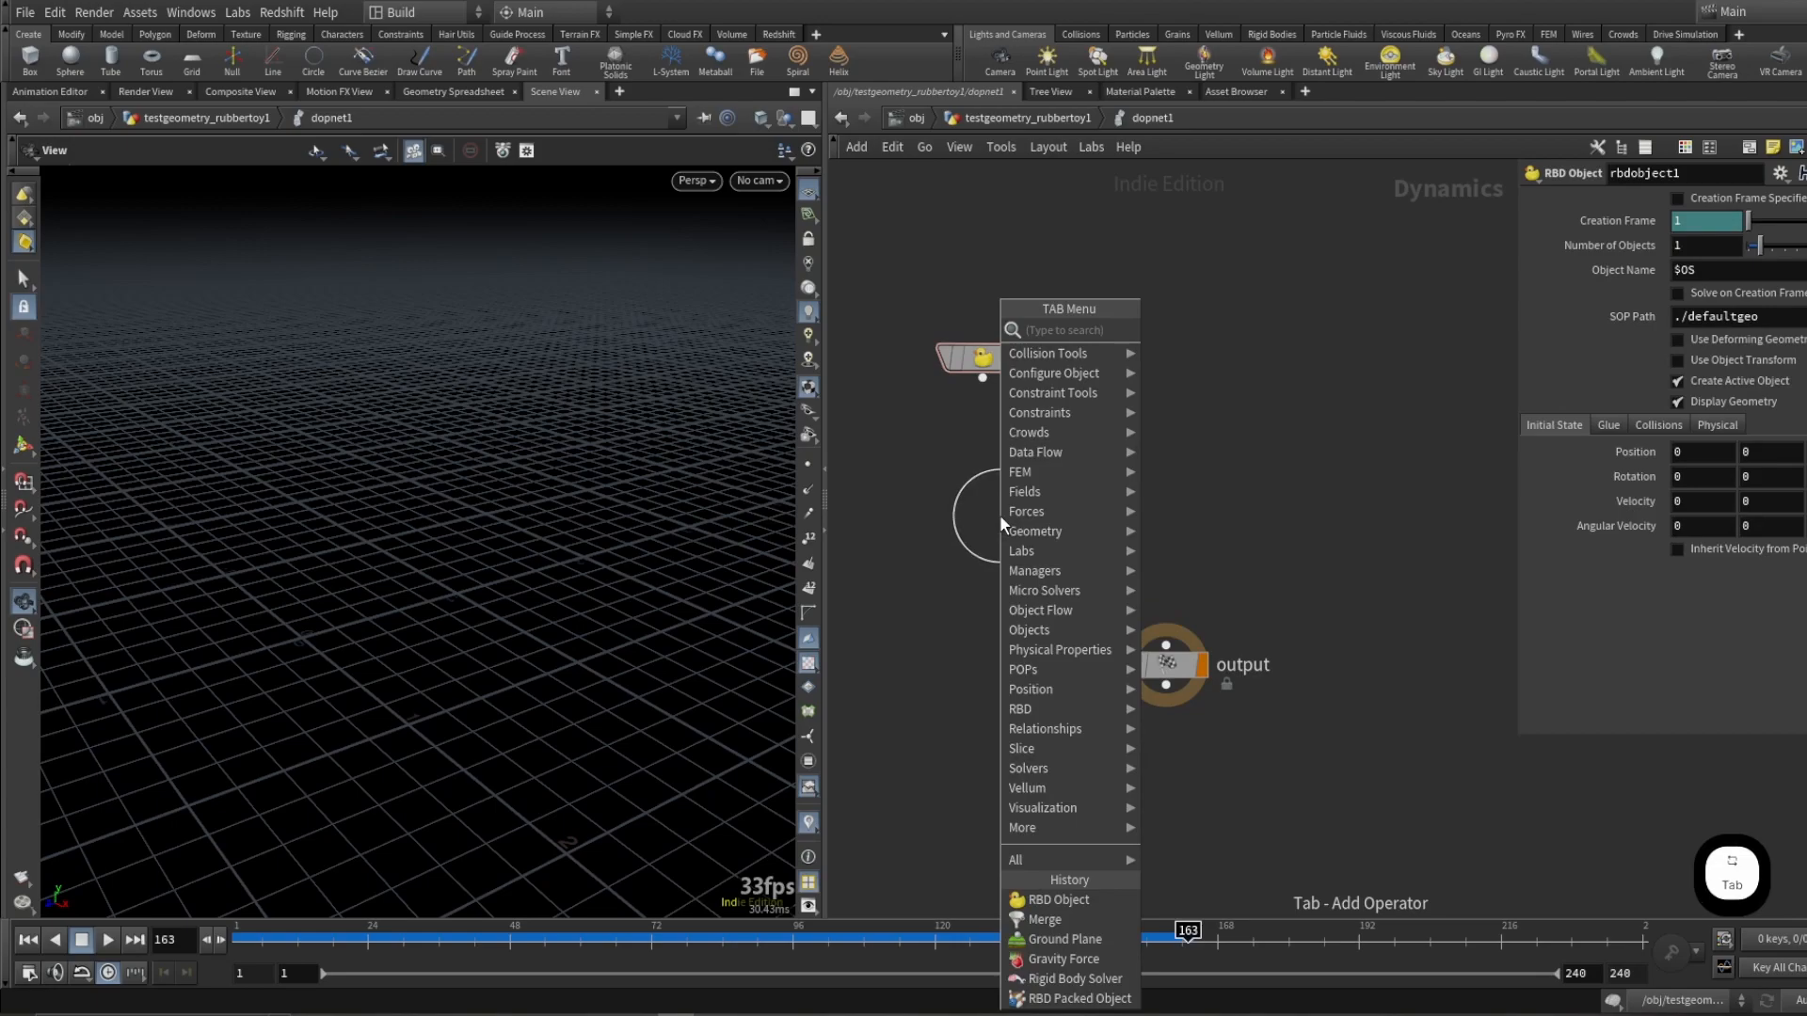
type("rigid")
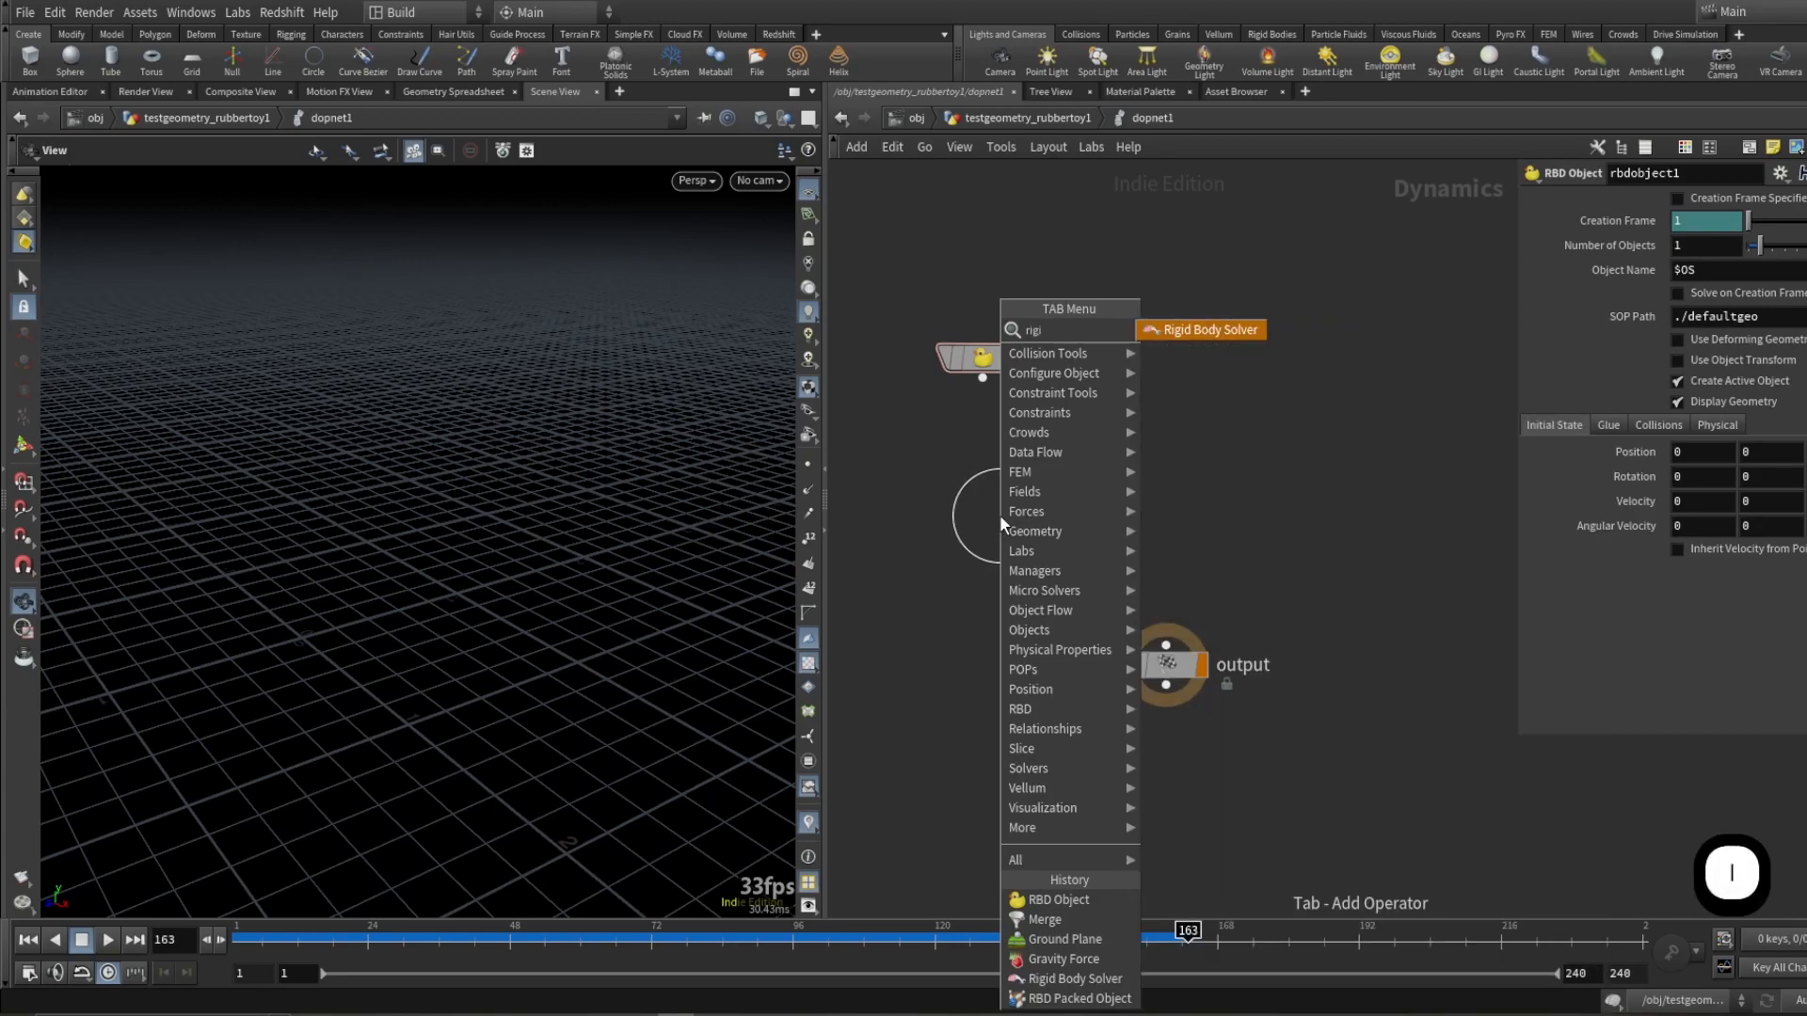
key("Return")
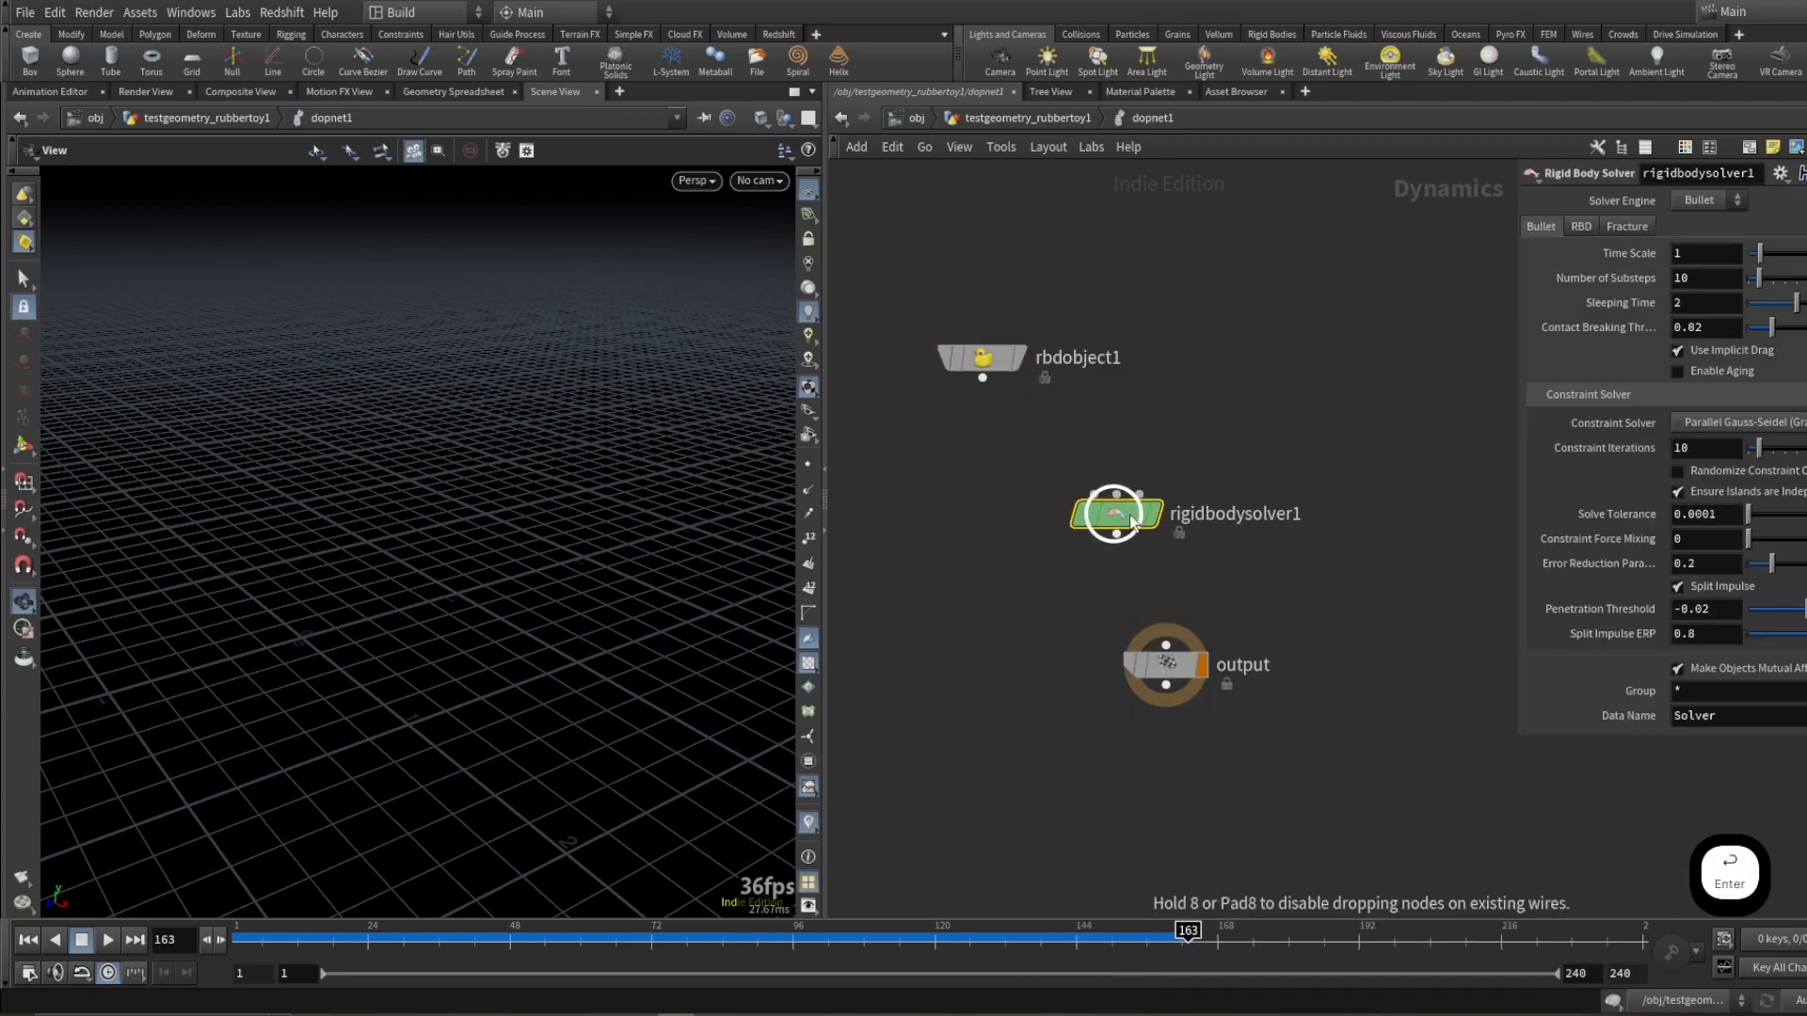
left_click(1167, 516)
Step: Wire the RBD Object into the Rigid Body Solver's first input and the solver into the output node
left_click(982, 378)
left_click(1143, 497)
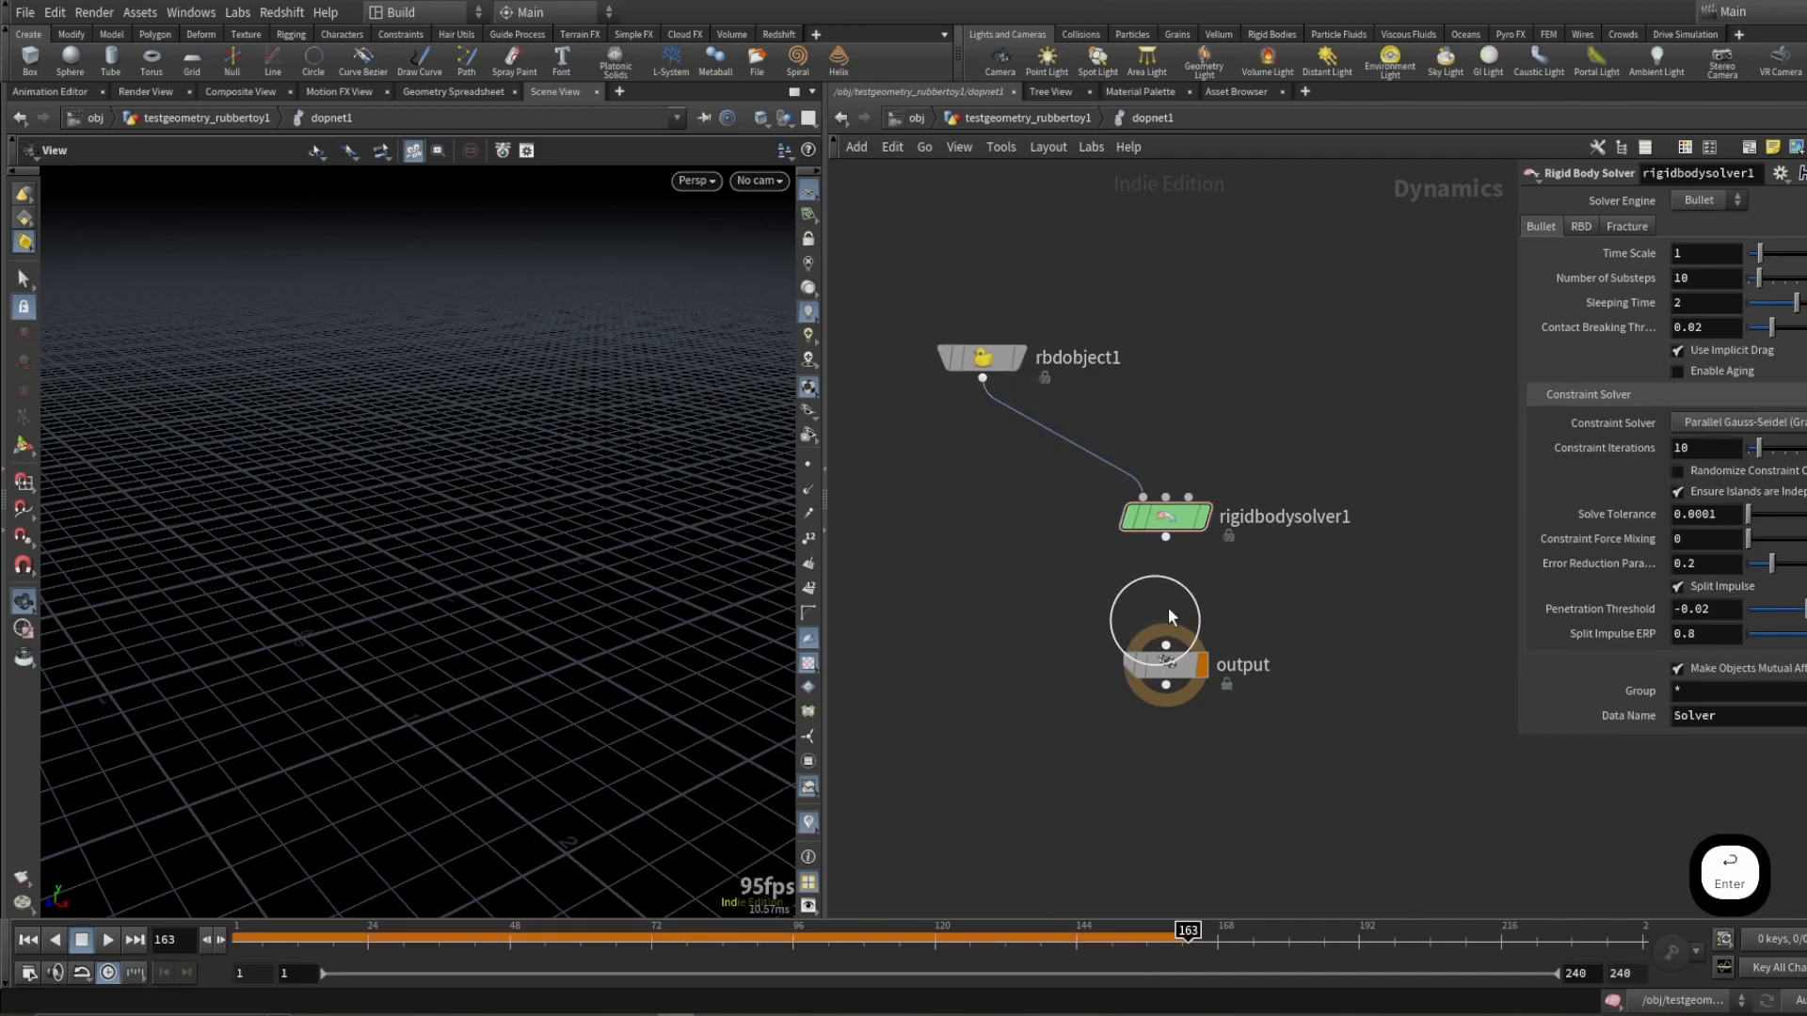
left_click(1165, 645)
left_click(1165, 537)
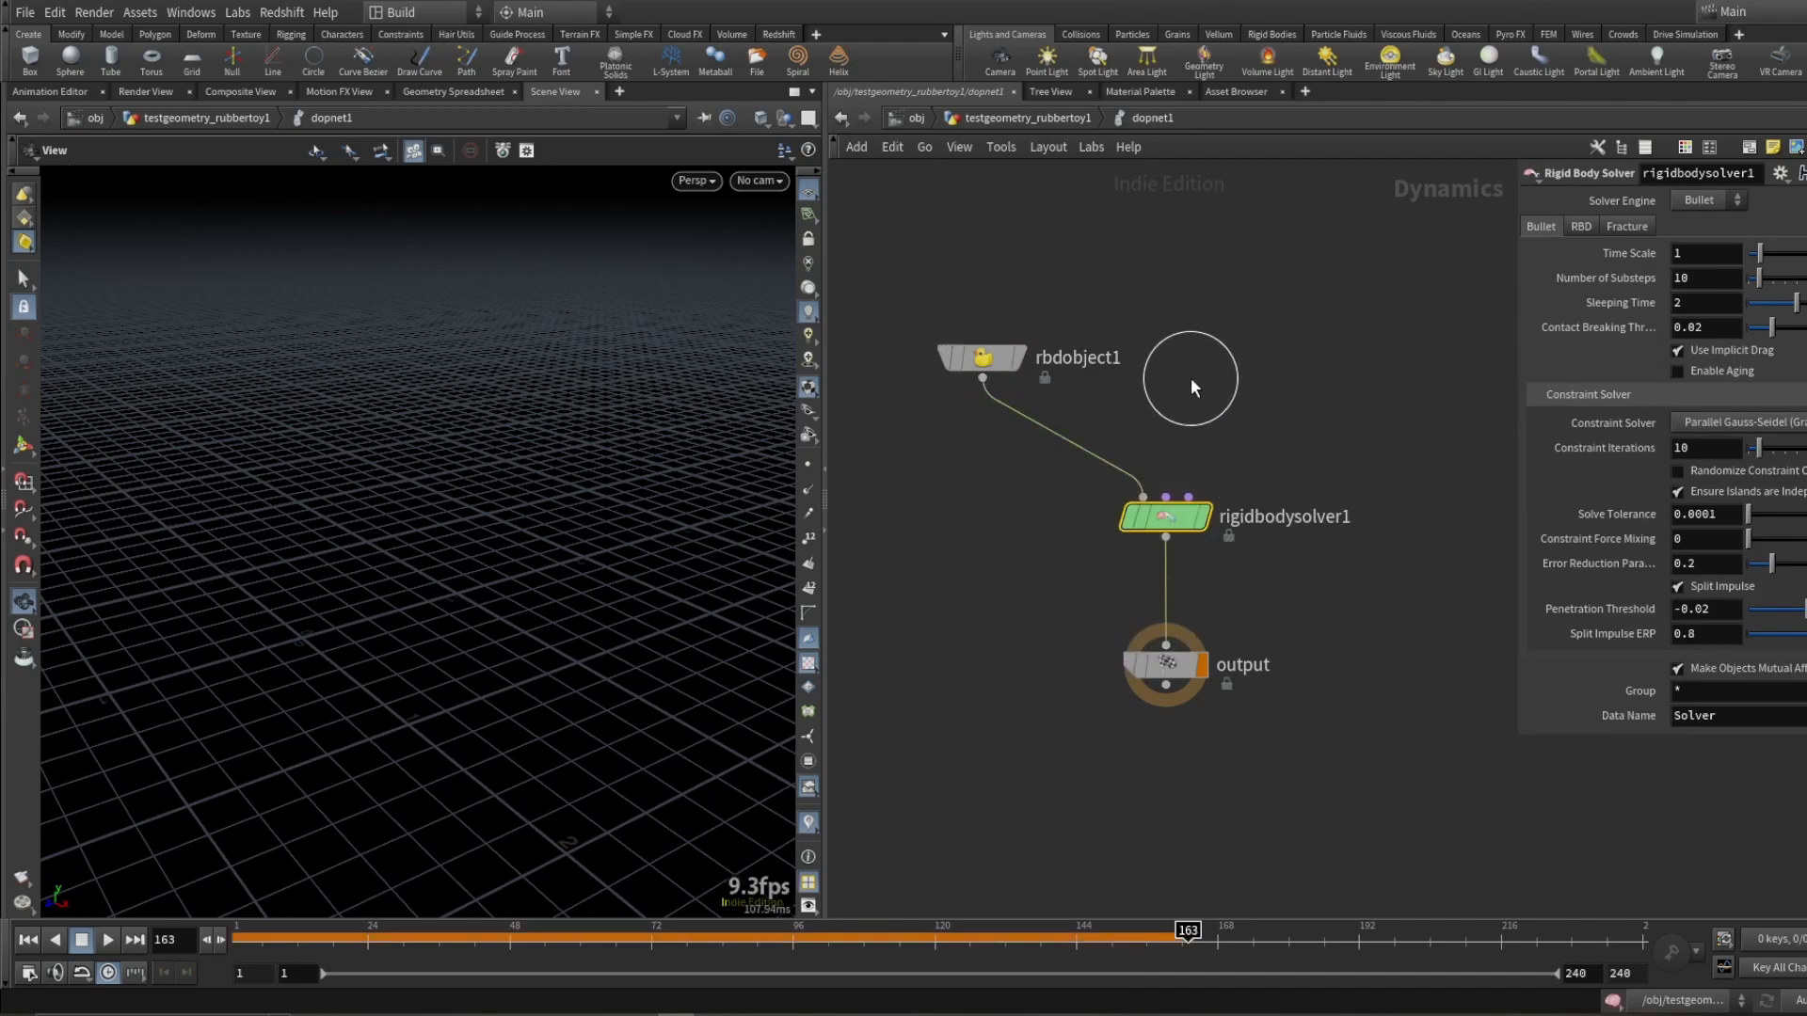
left_click_drag(1189, 381, 935, 339)
left_click_drag(962, 470, 1325, 536)
left_click_drag(1335, 416, 1103, 574)
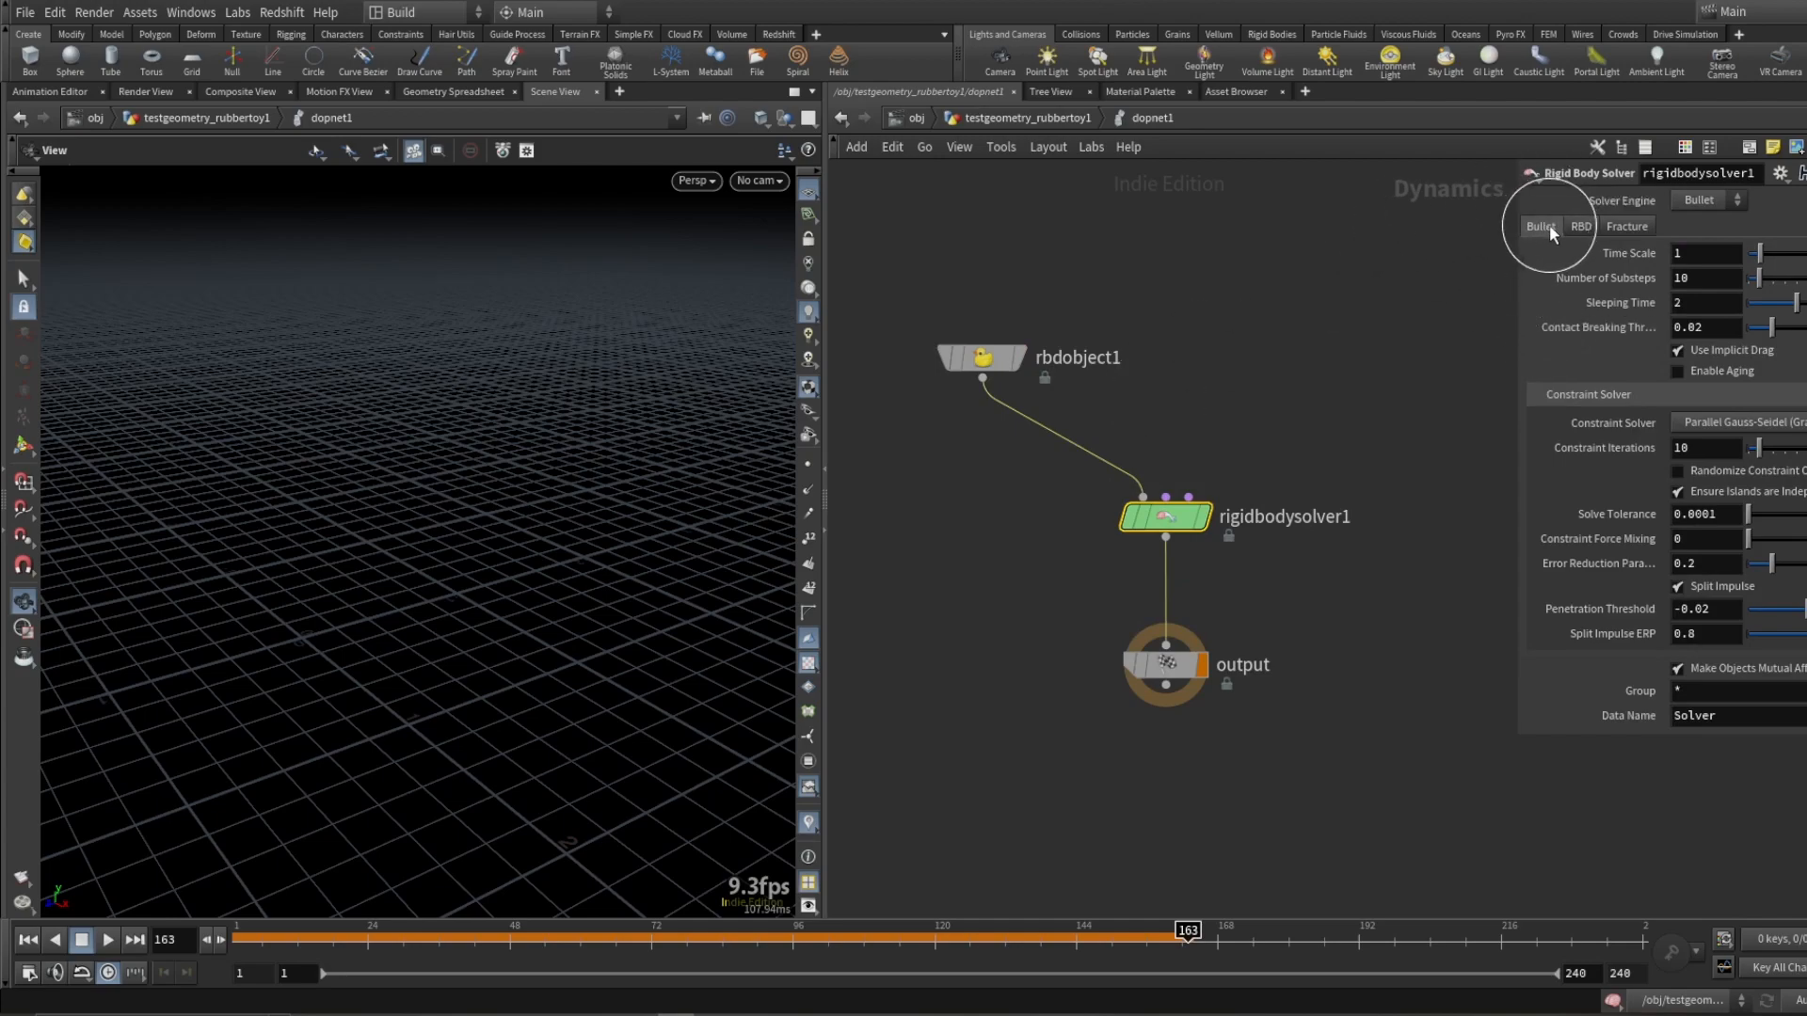
Step: Select the RBD Object node, examine its parameters, and check the simulation in the viewport
left_click_drag(1166, 254, 946, 404)
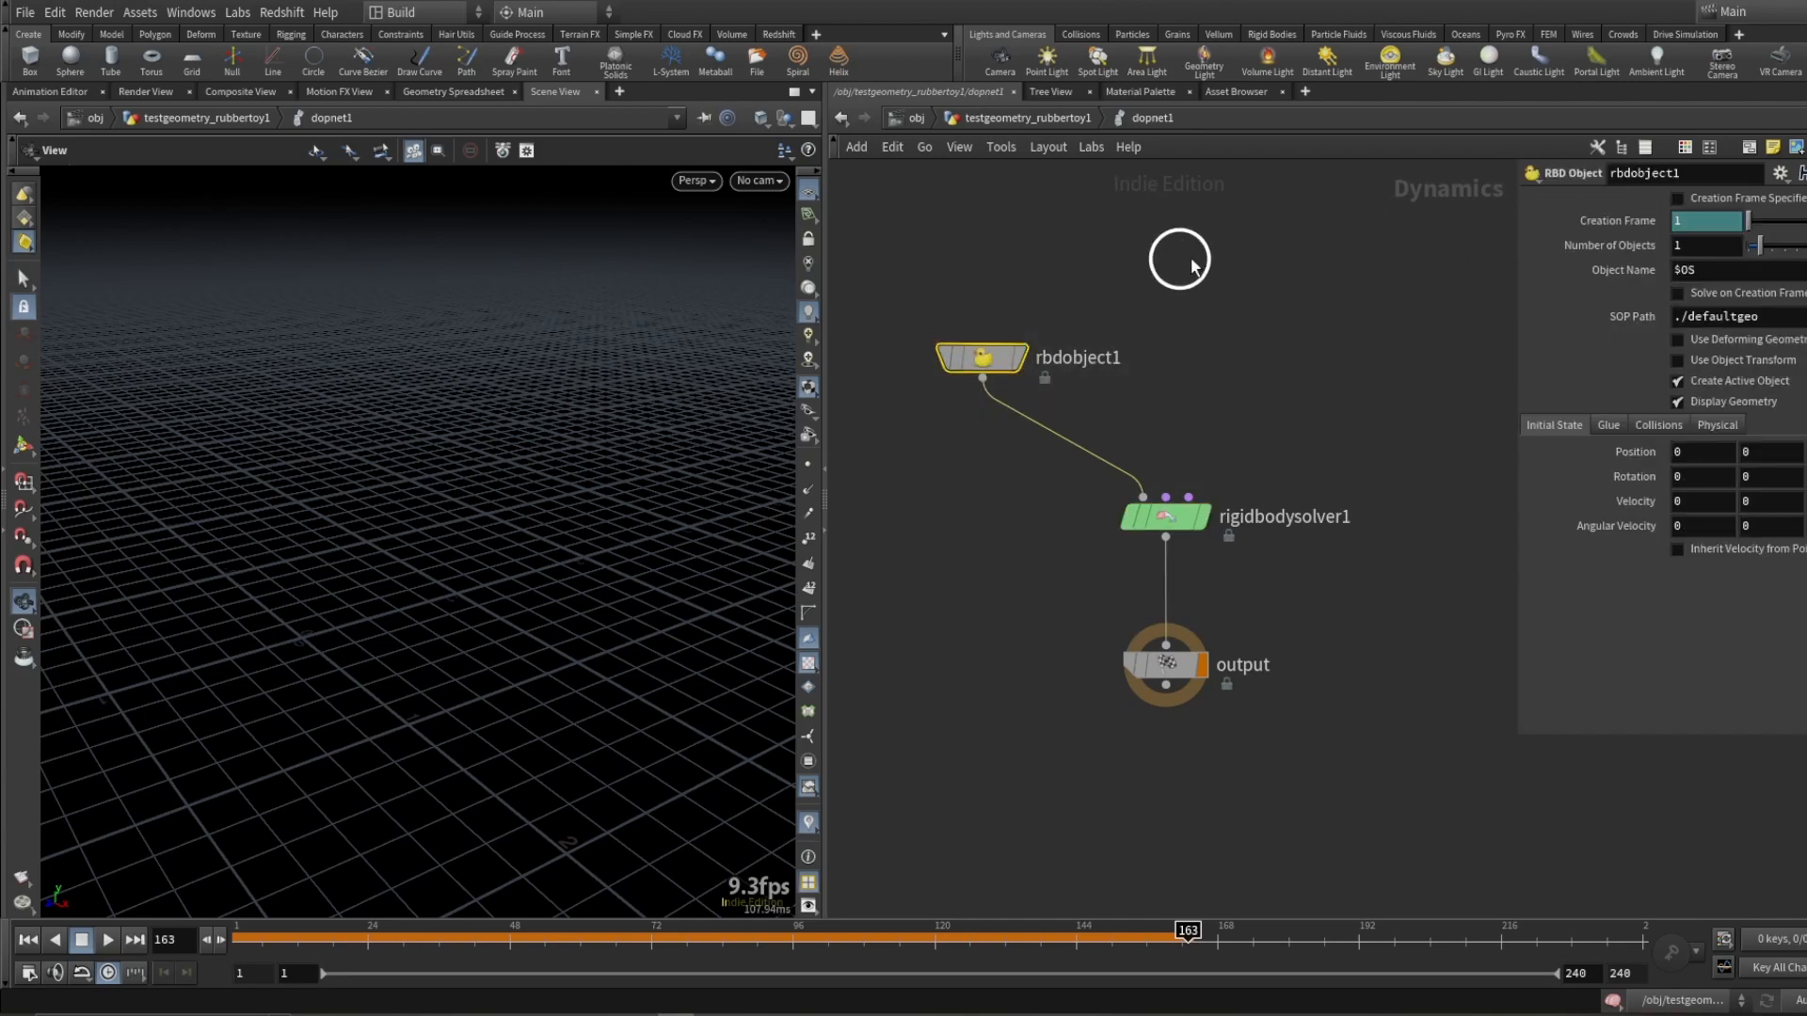
middle_click_drag(1177, 294, 1154, 366)
left_click_drag(1113, 340, 894, 506)
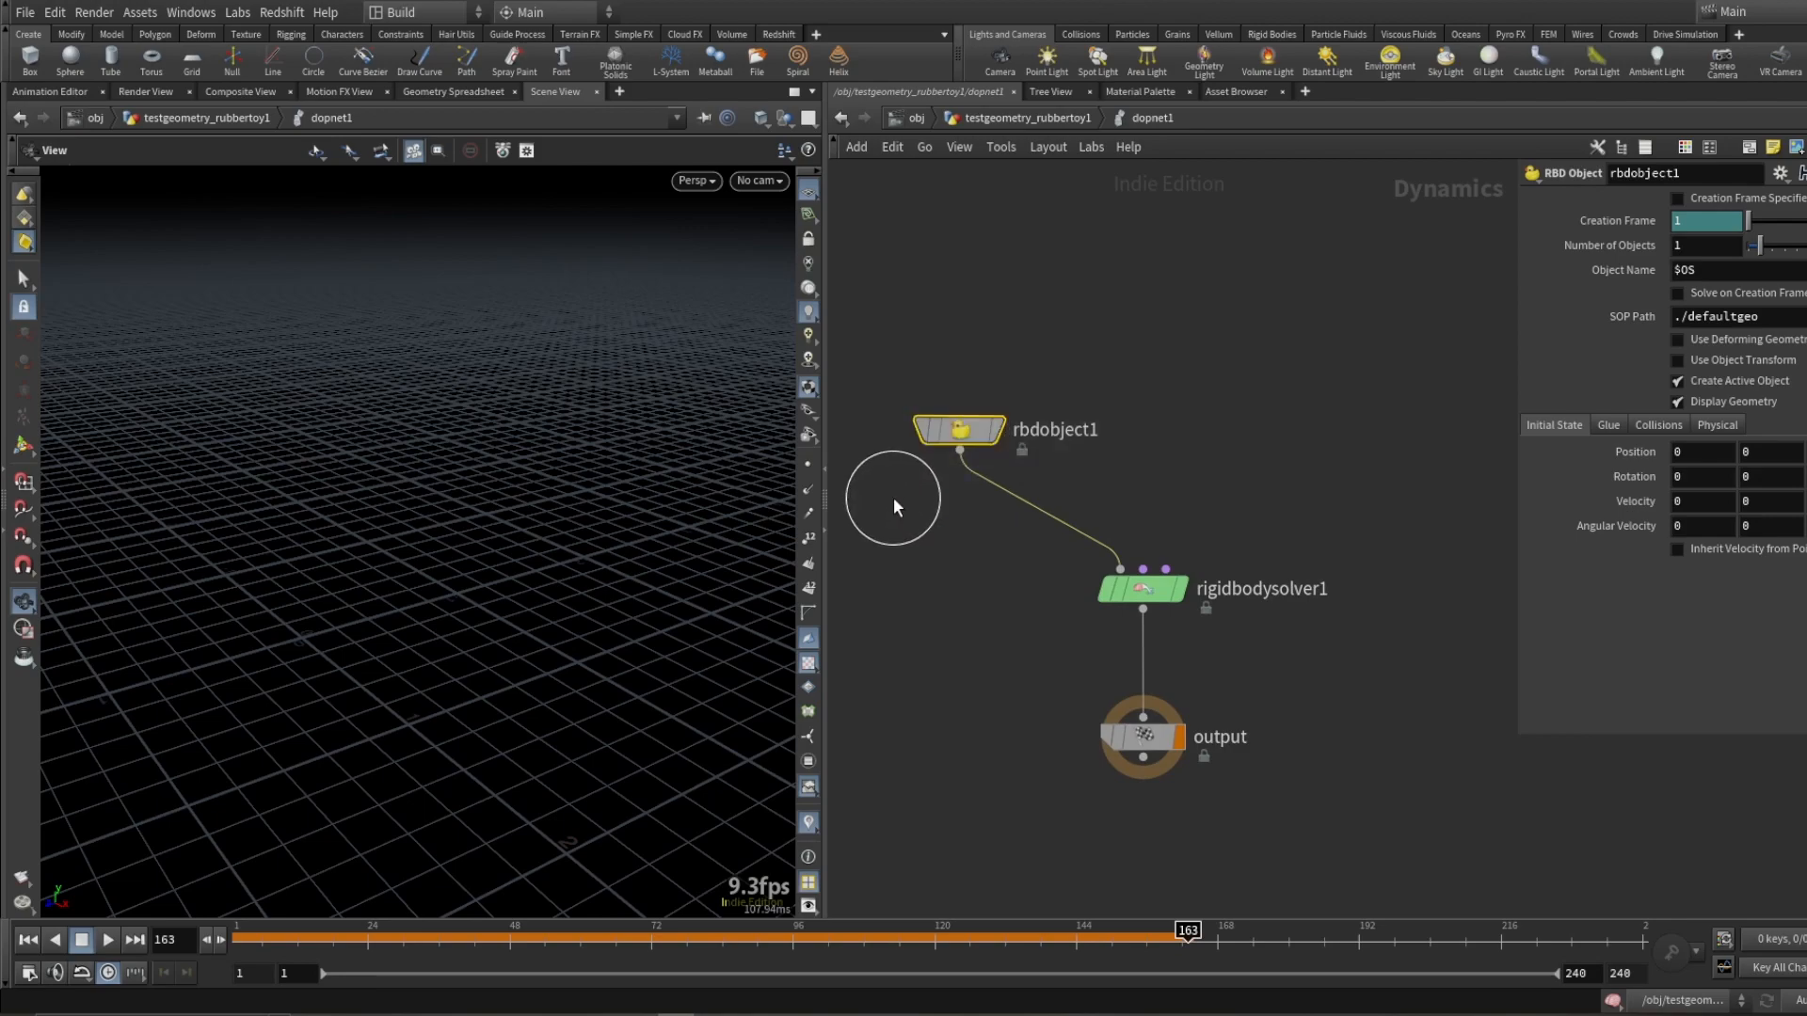
key("Escape")
key("h")
key("Escape")
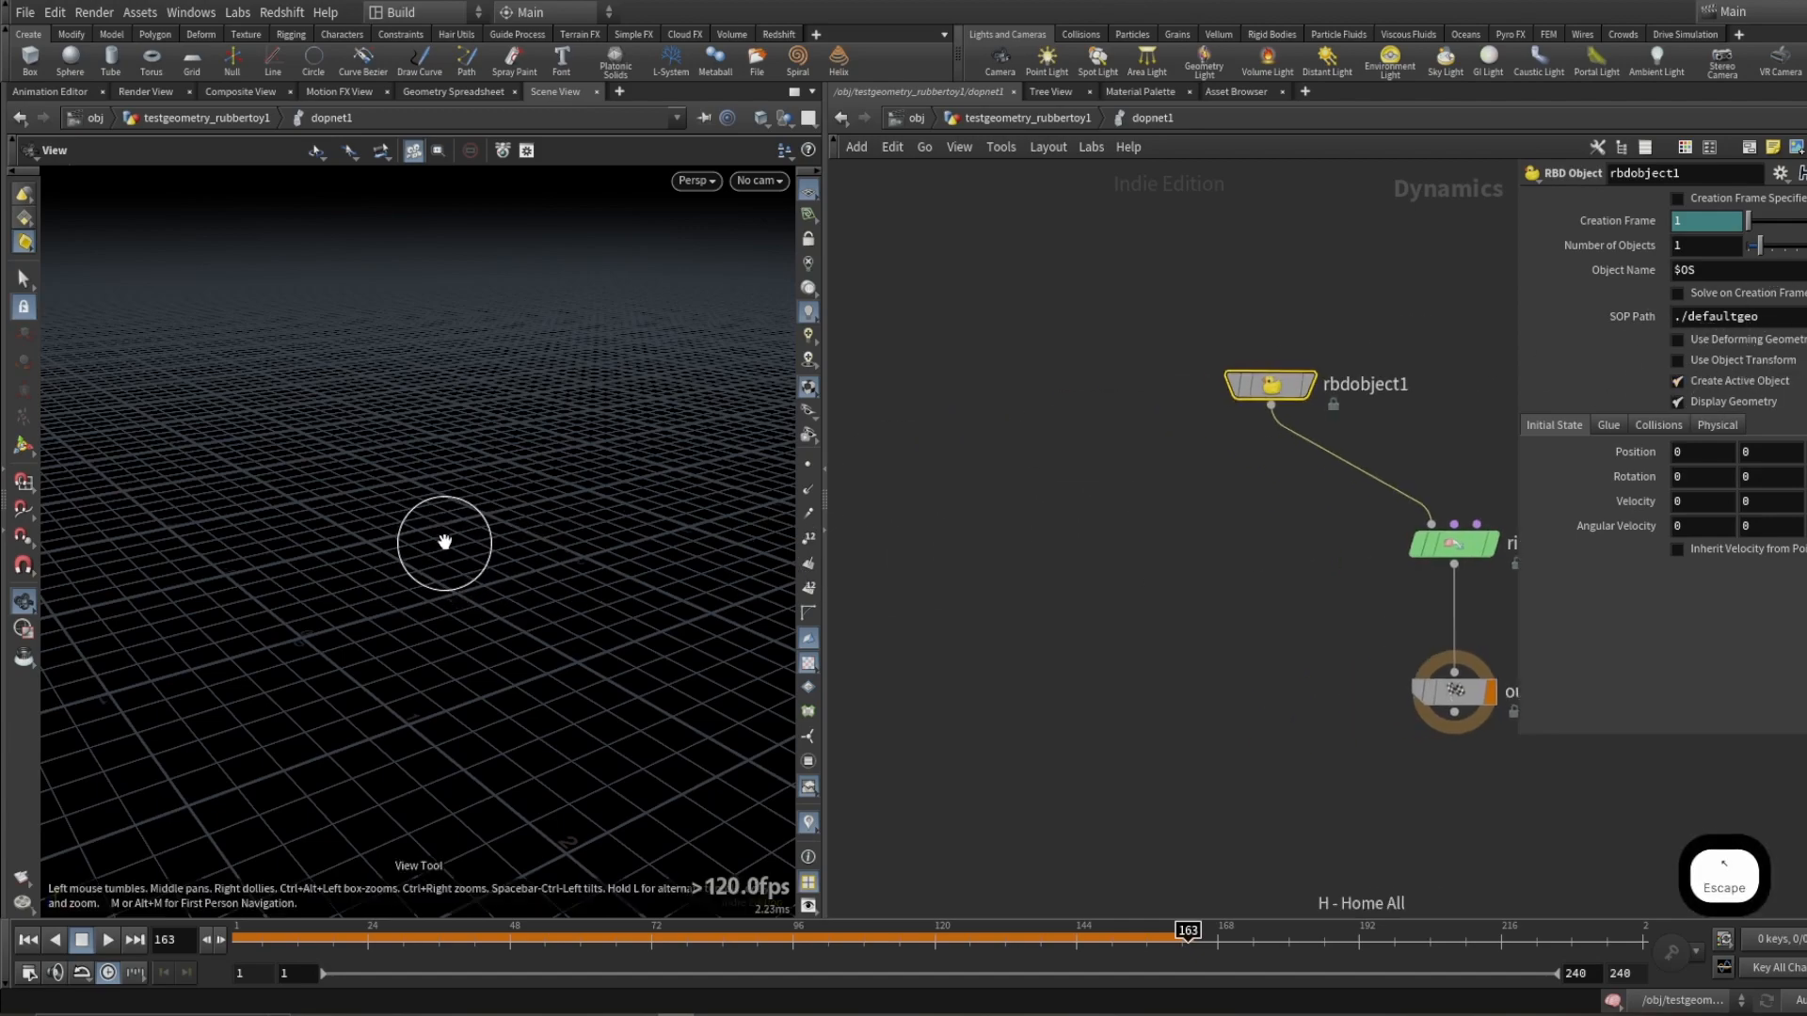
key("h")
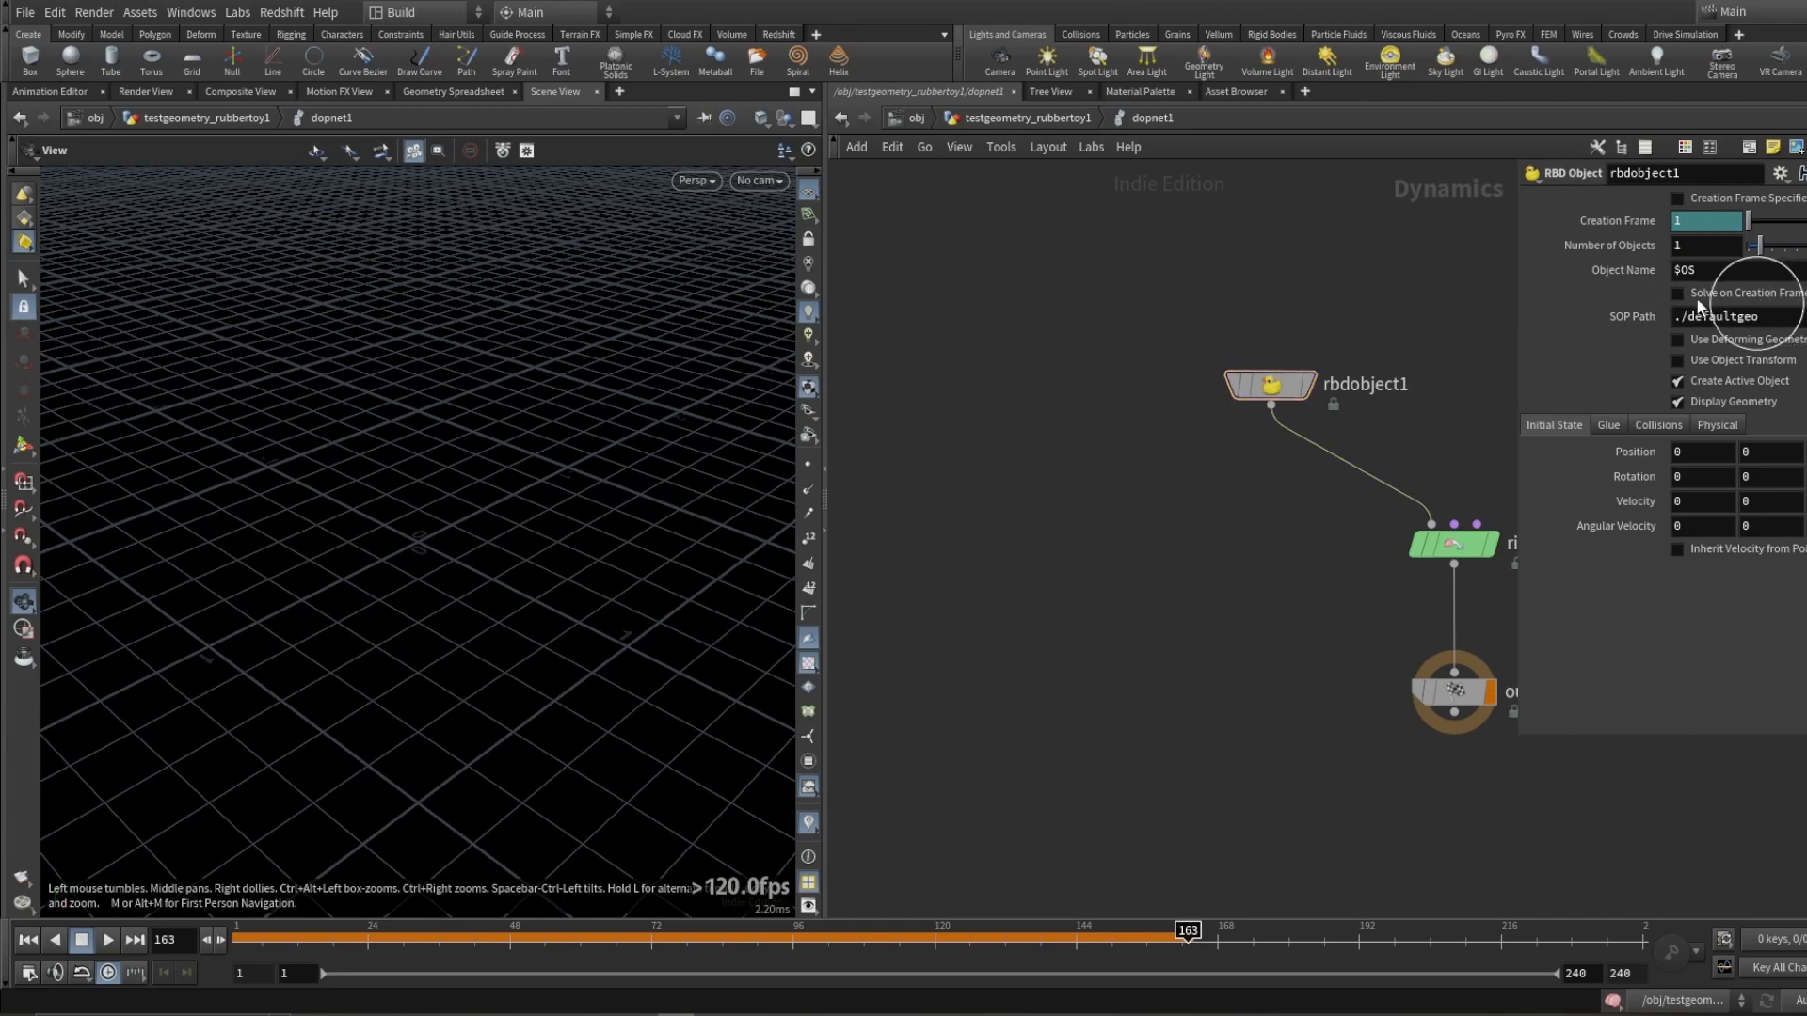
left_click(988, 118)
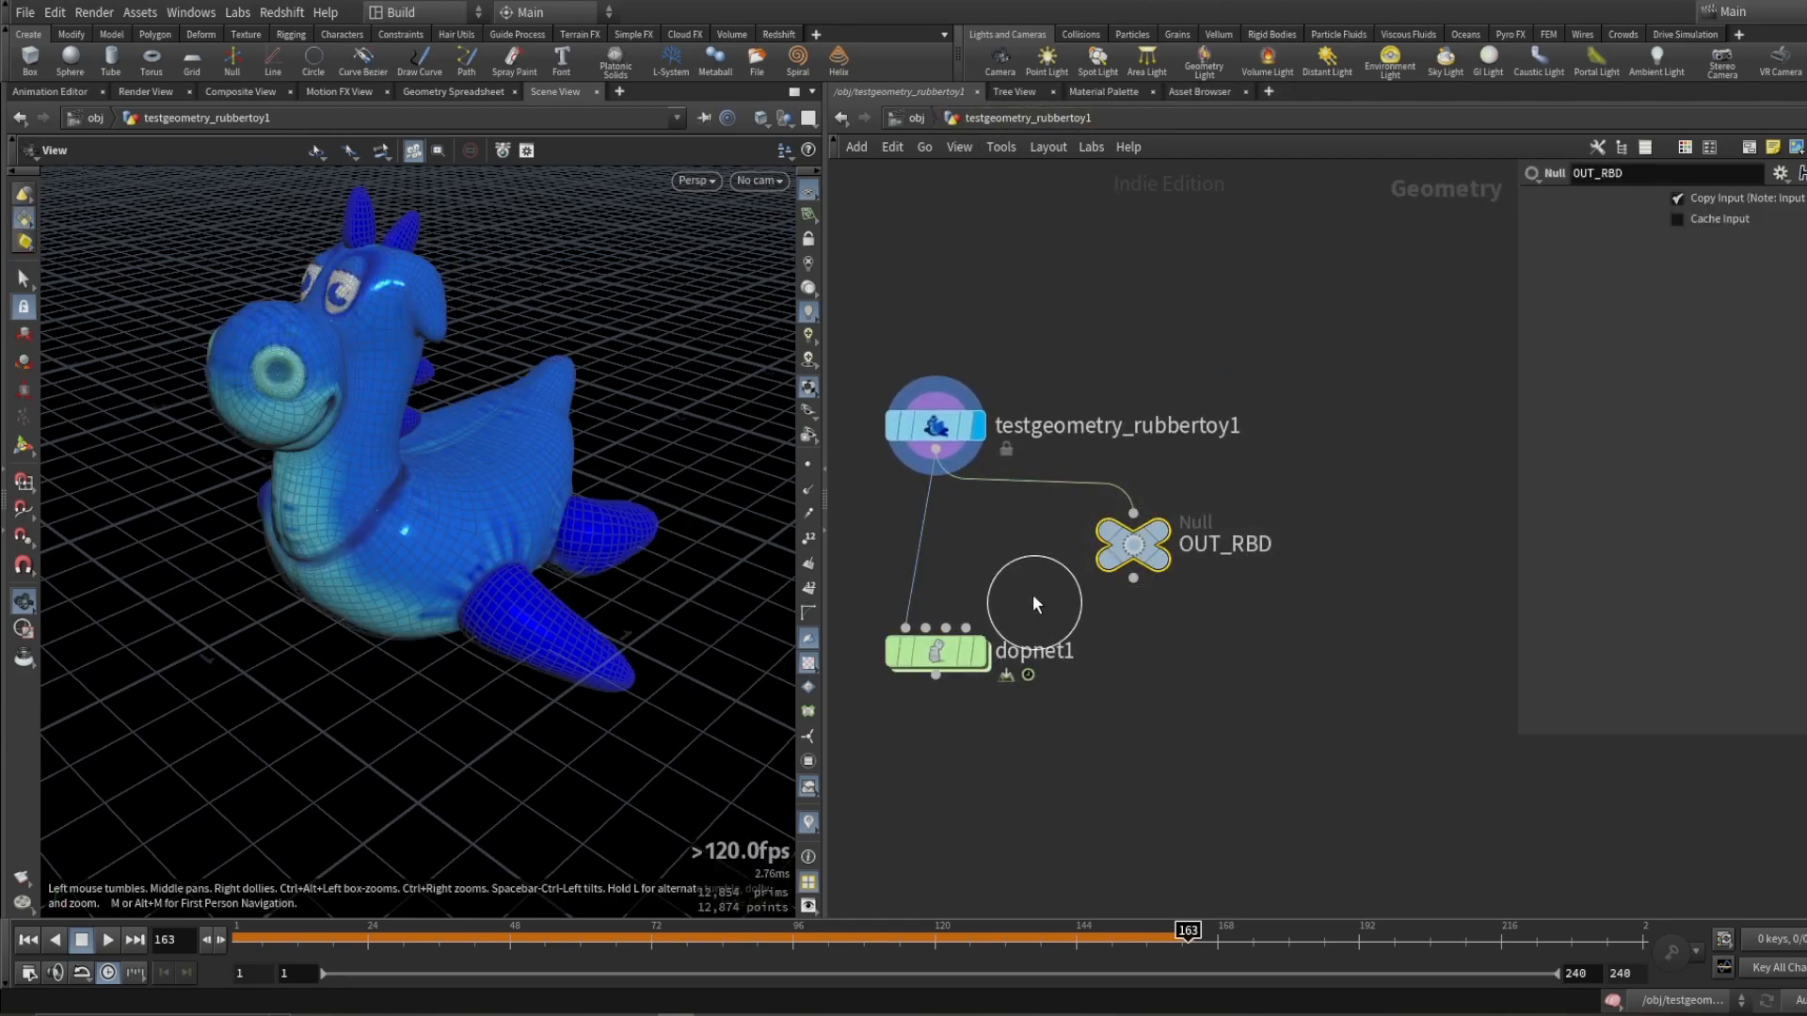
key("ctrl+c")
left_click(937, 651)
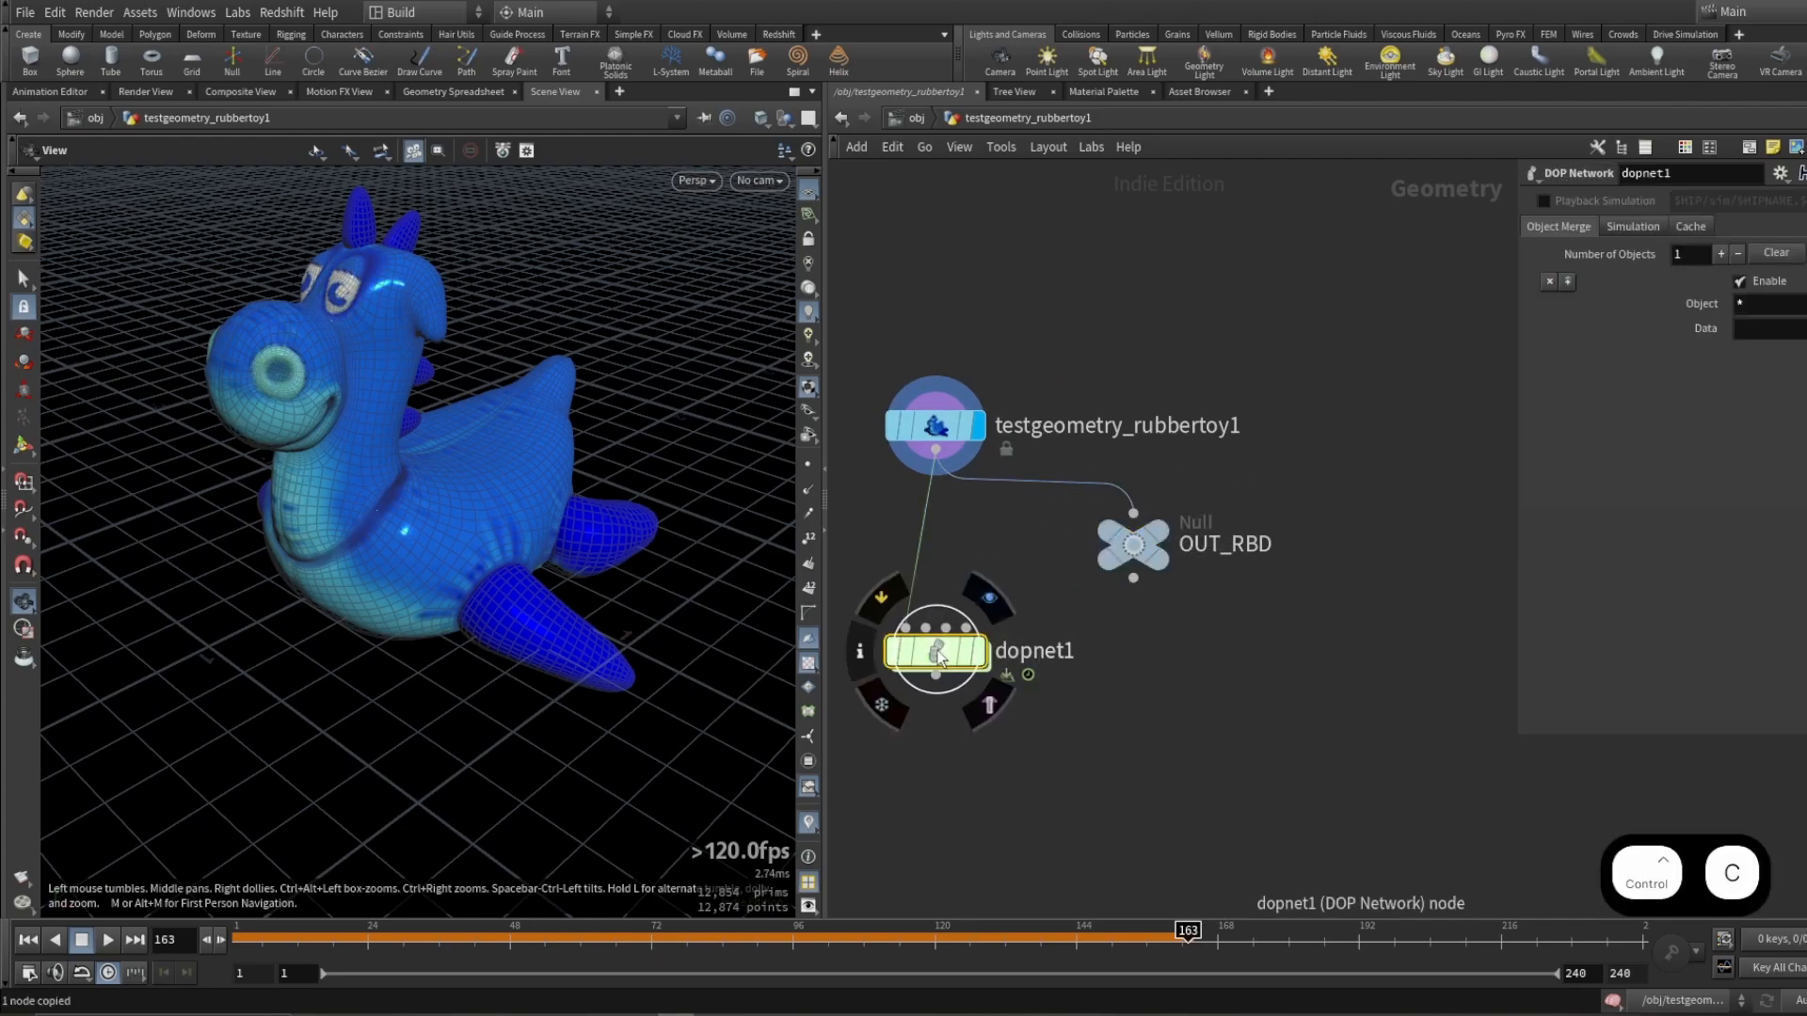
double_click(937, 652)
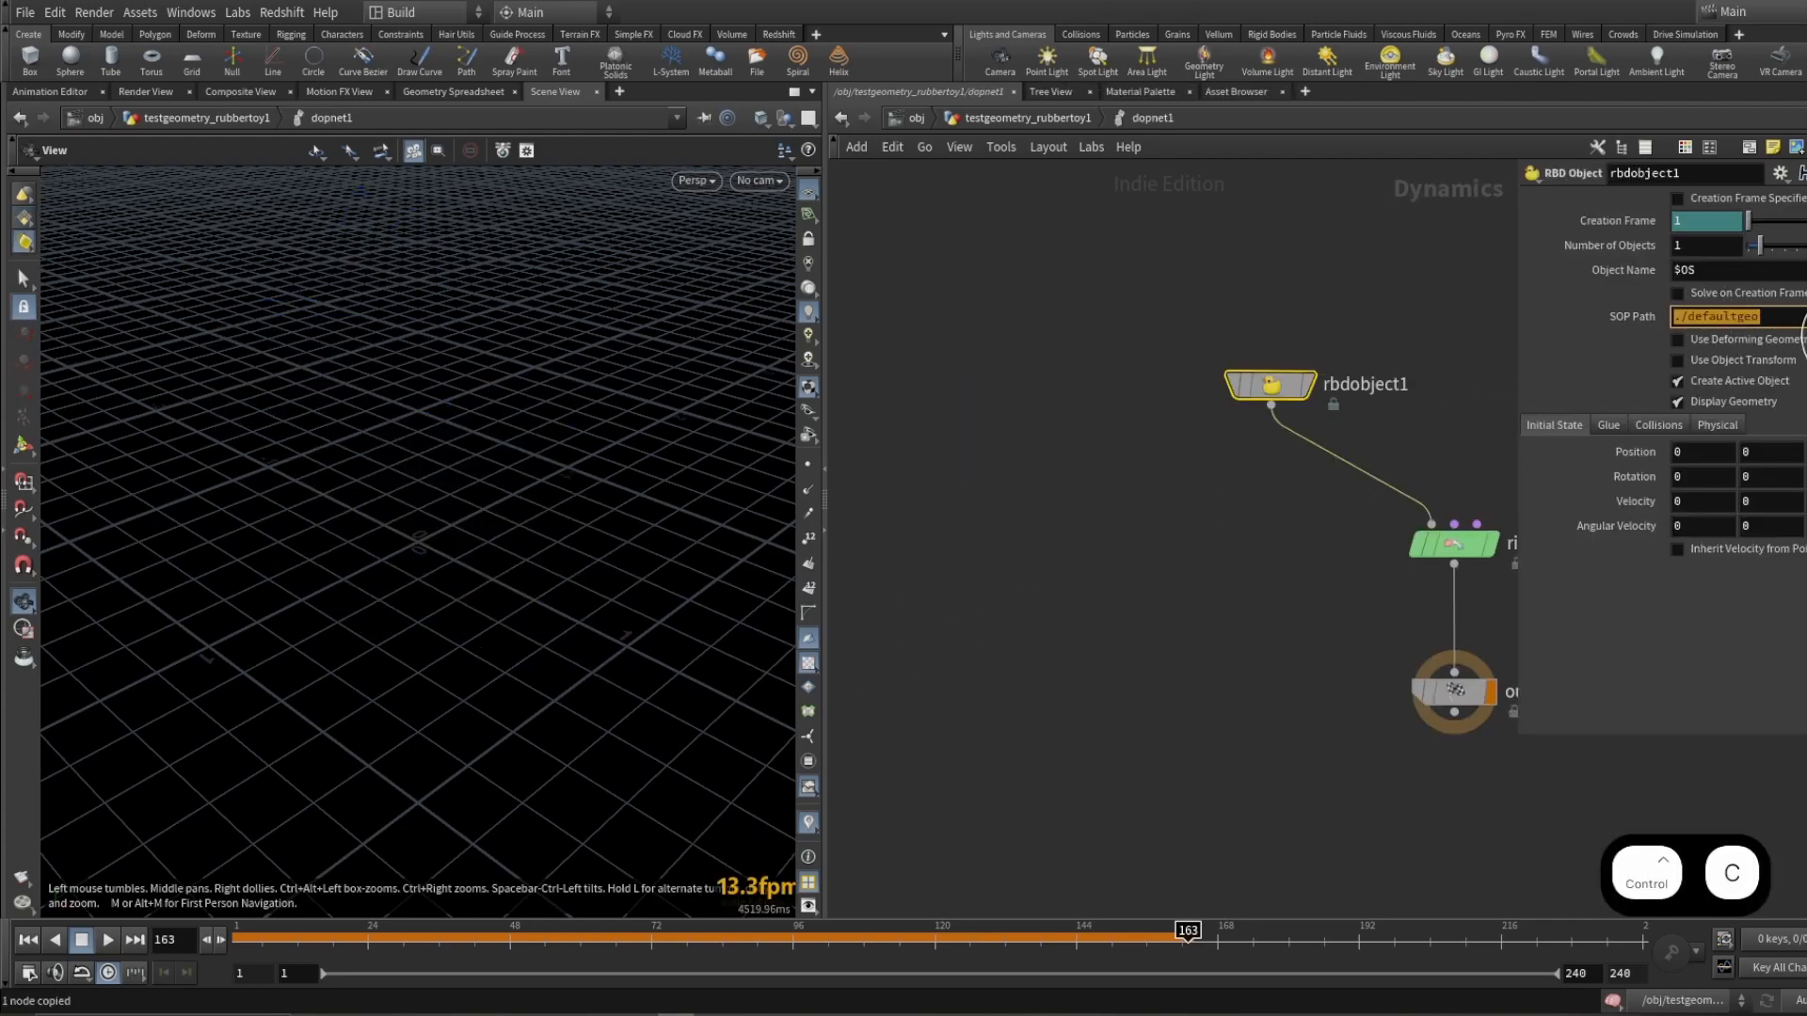
Step: Copy the OUT_RBD null and paste its path, /obj/testgeometry_rubbertoy1/OUT_RBD, as the RBD Object's SOP Path
left_click(1052, 118)
left_click(1130, 555)
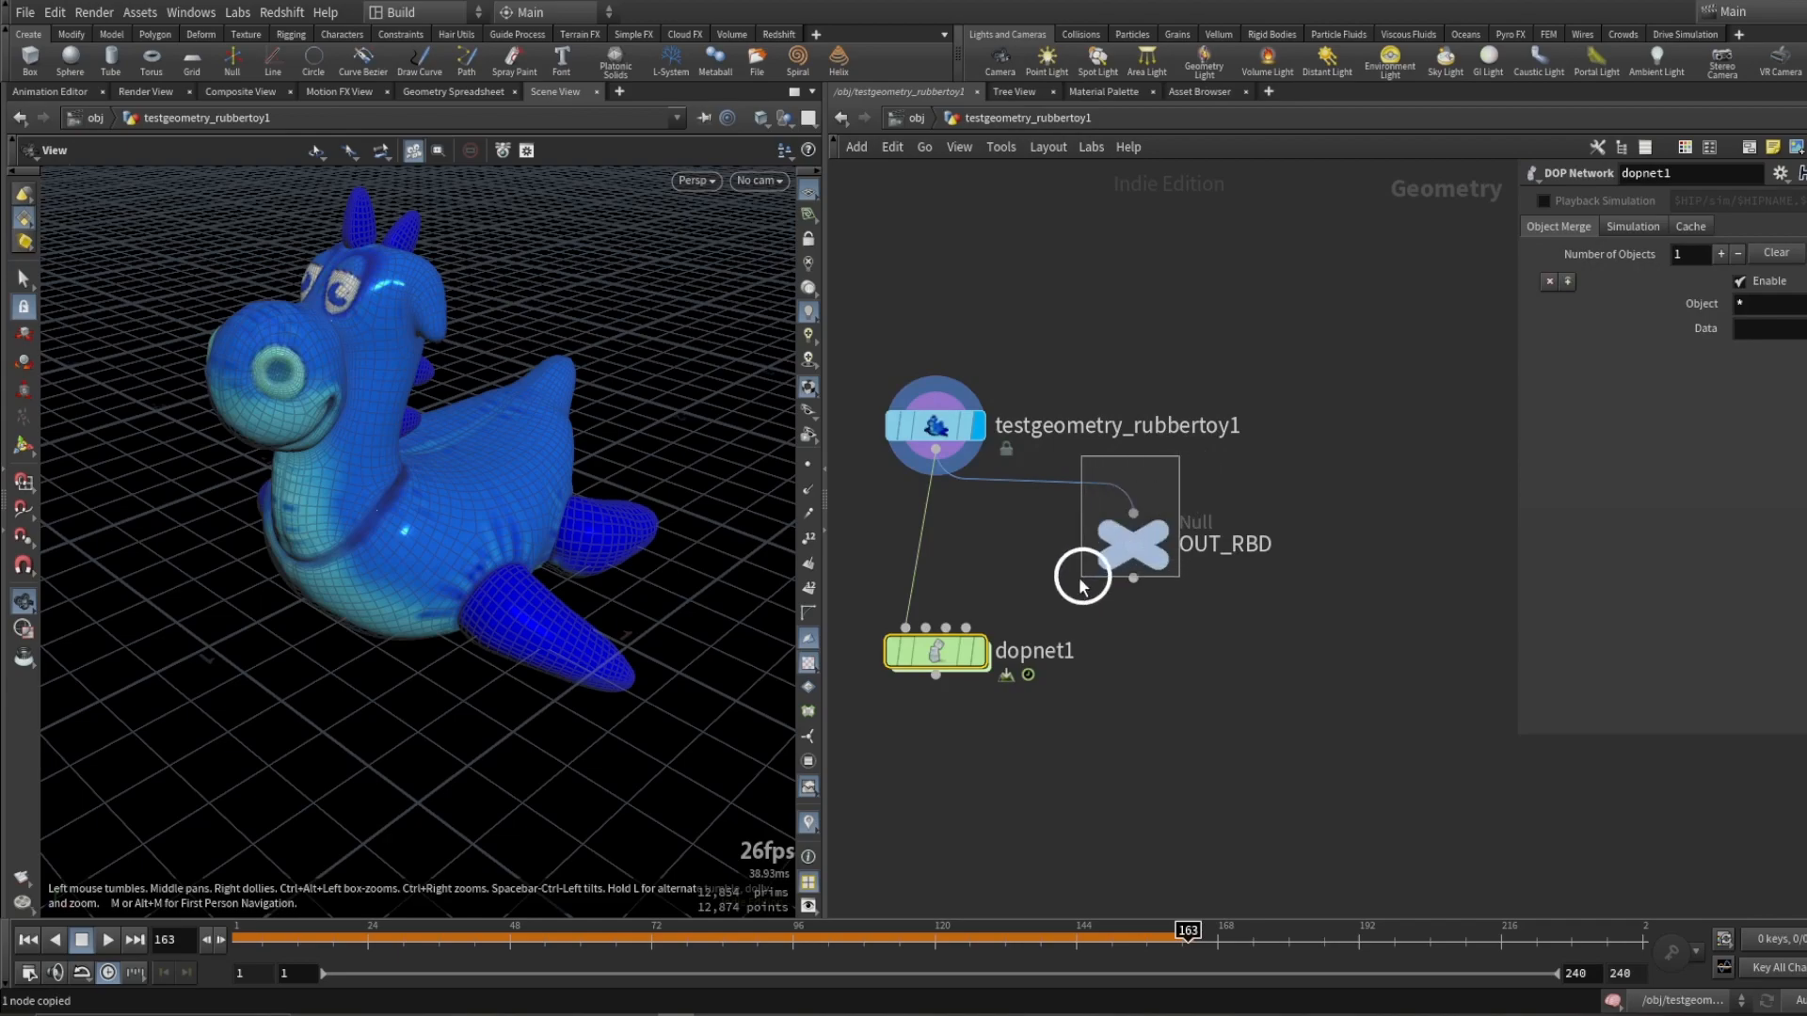
key("ctrl+c")
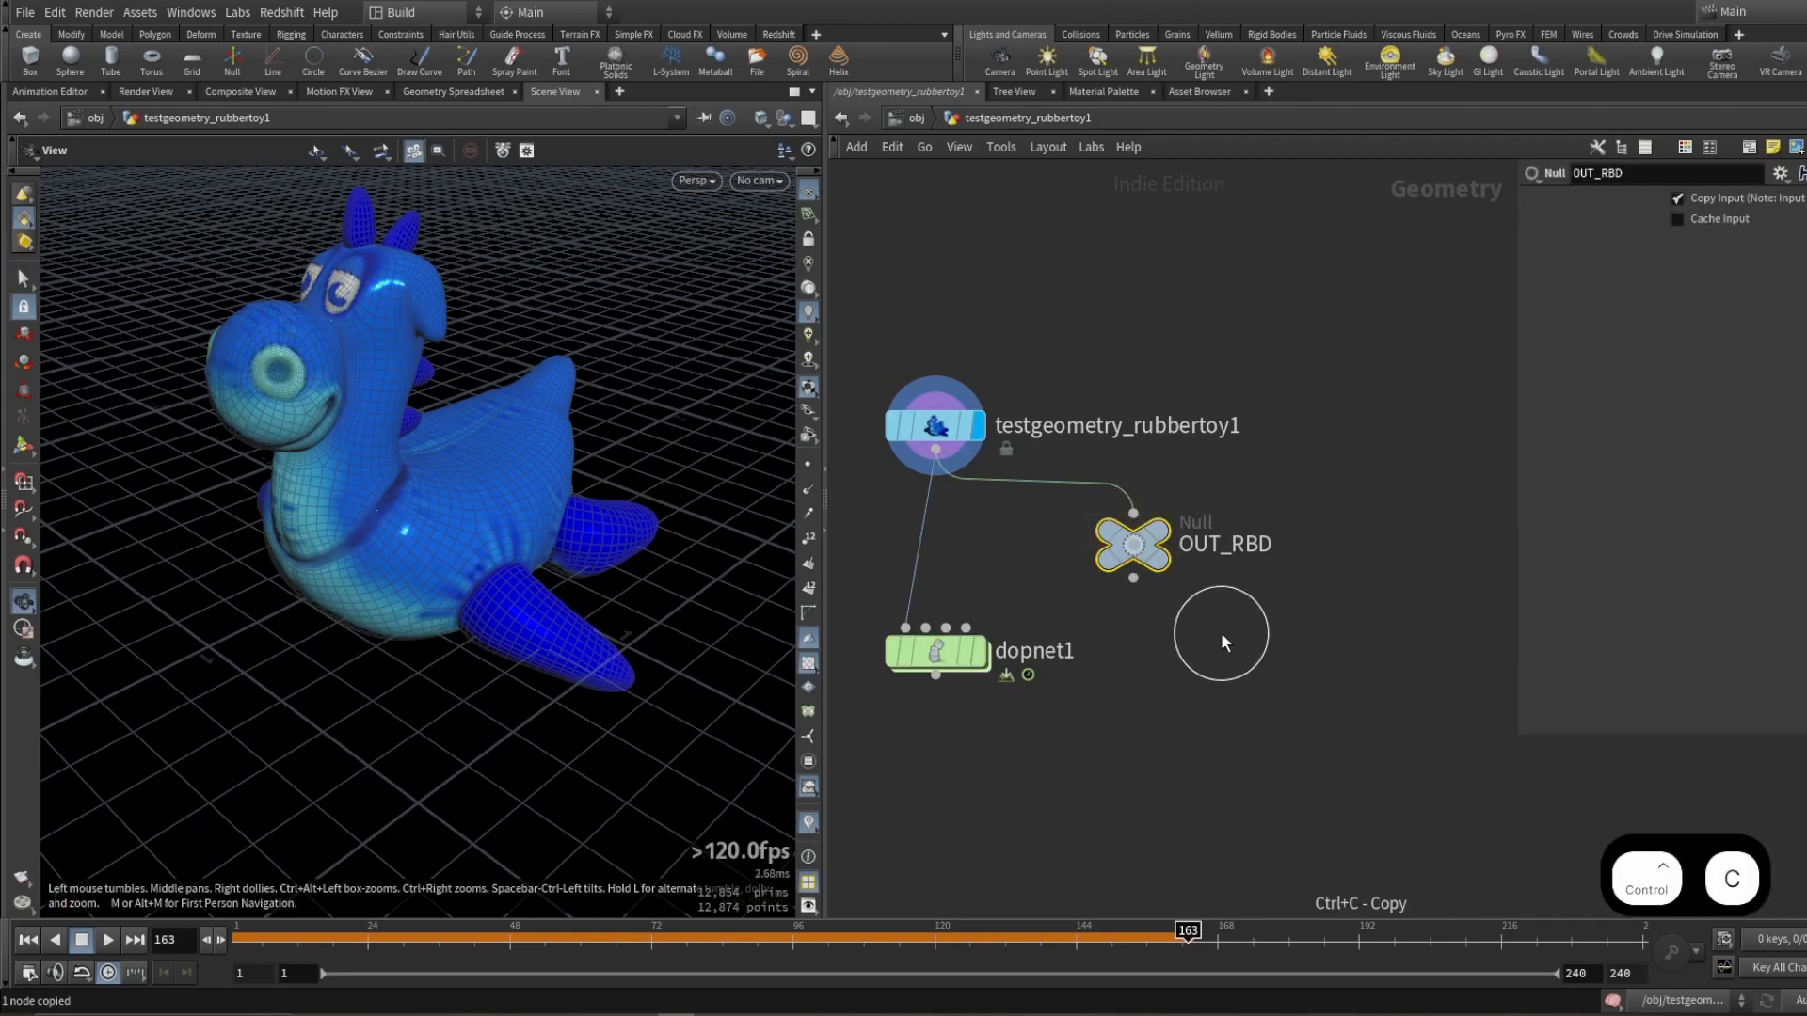
double_click(935, 649)
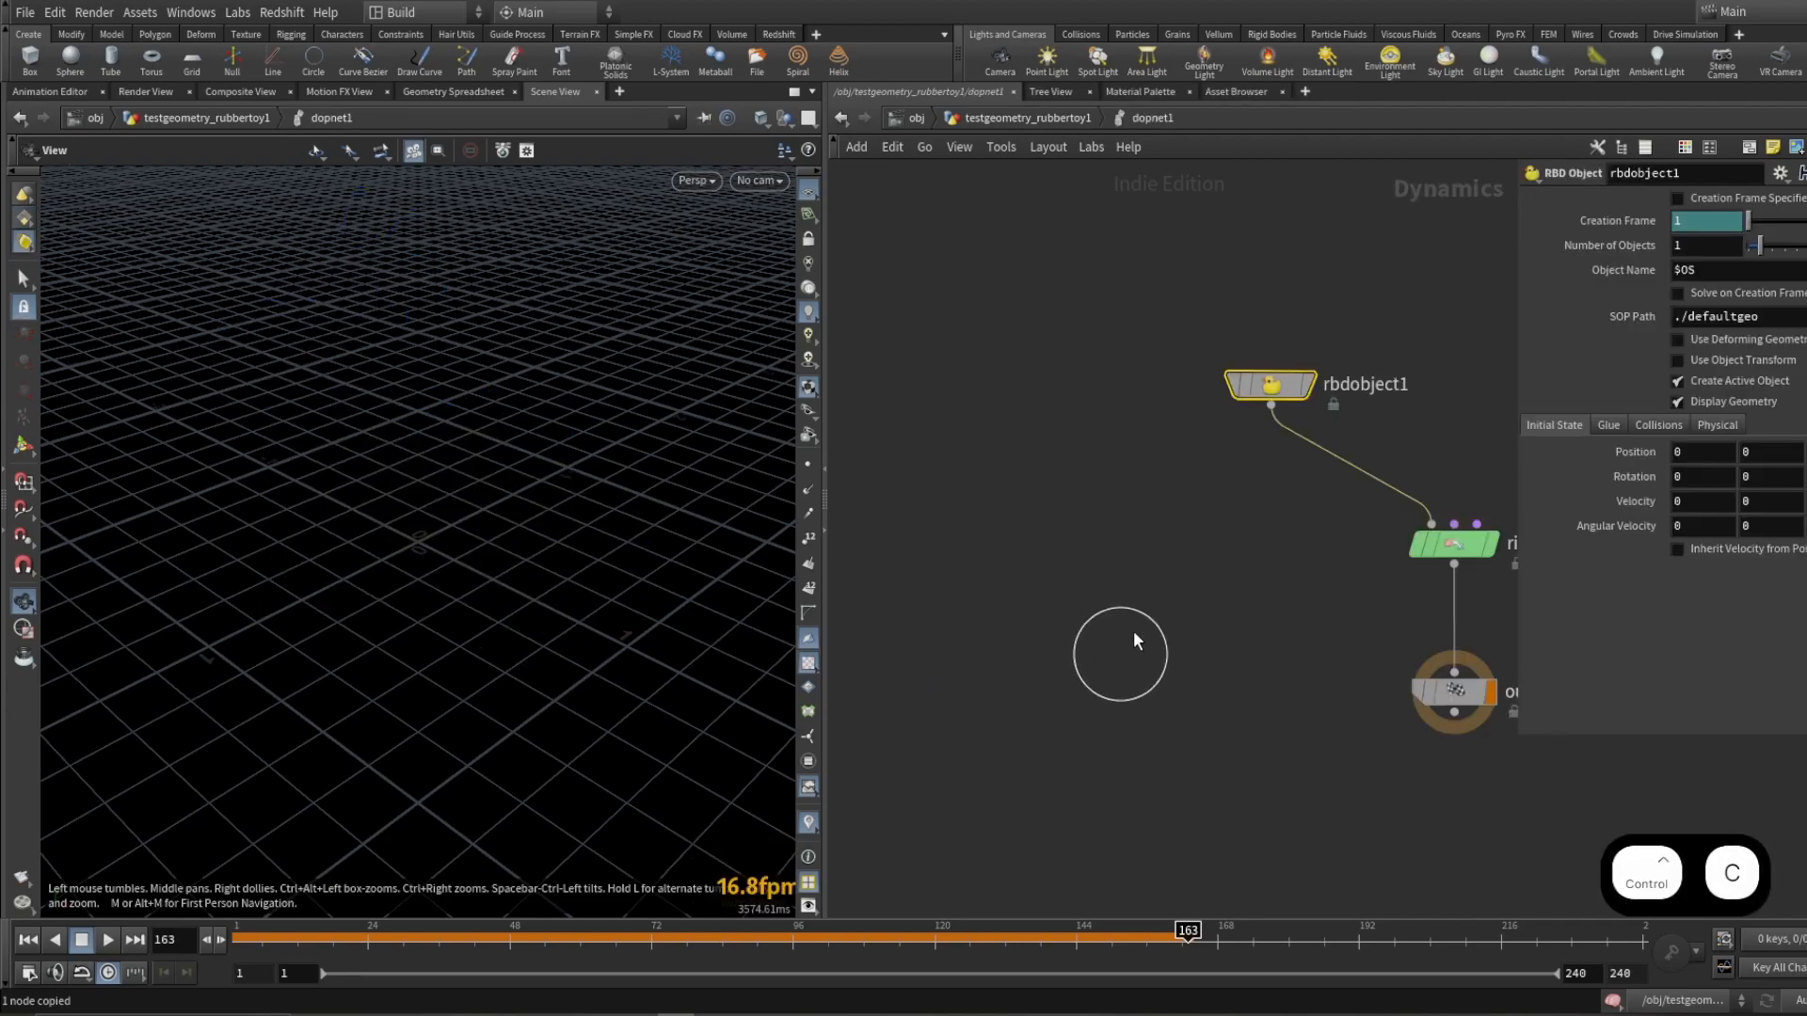
key("h")
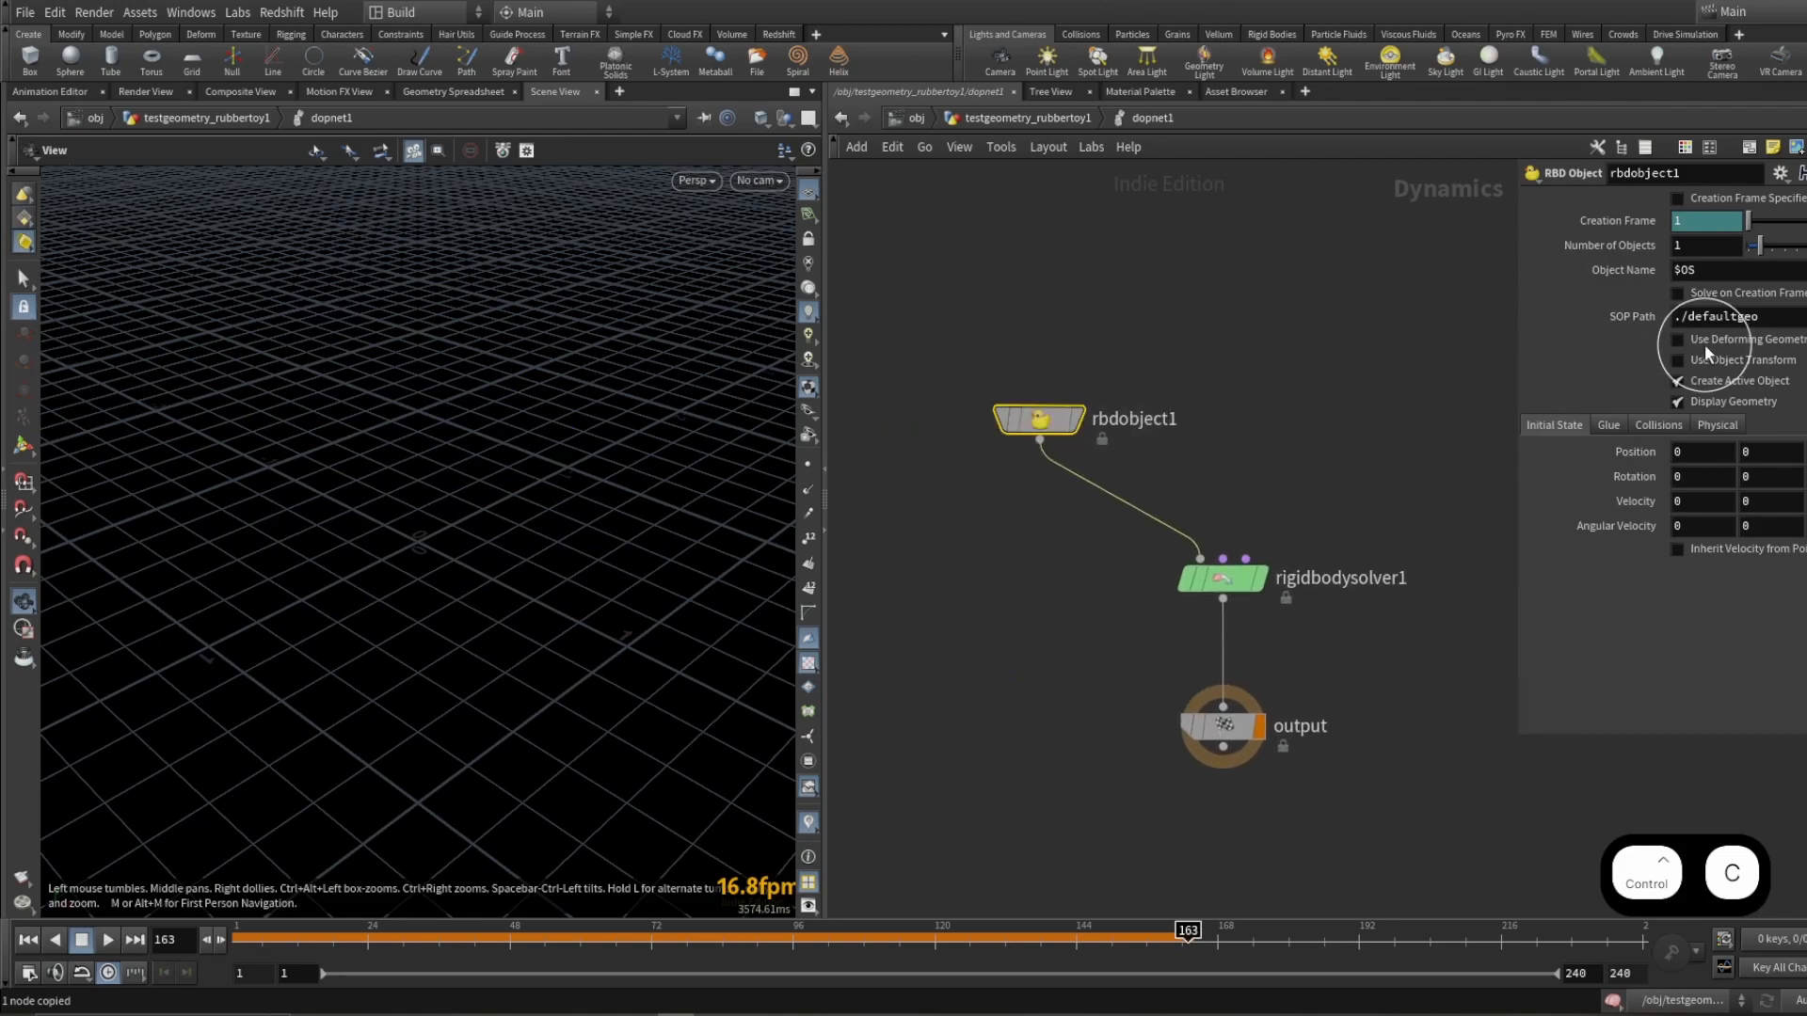
double_click(1720, 316)
key("ctrl+v")
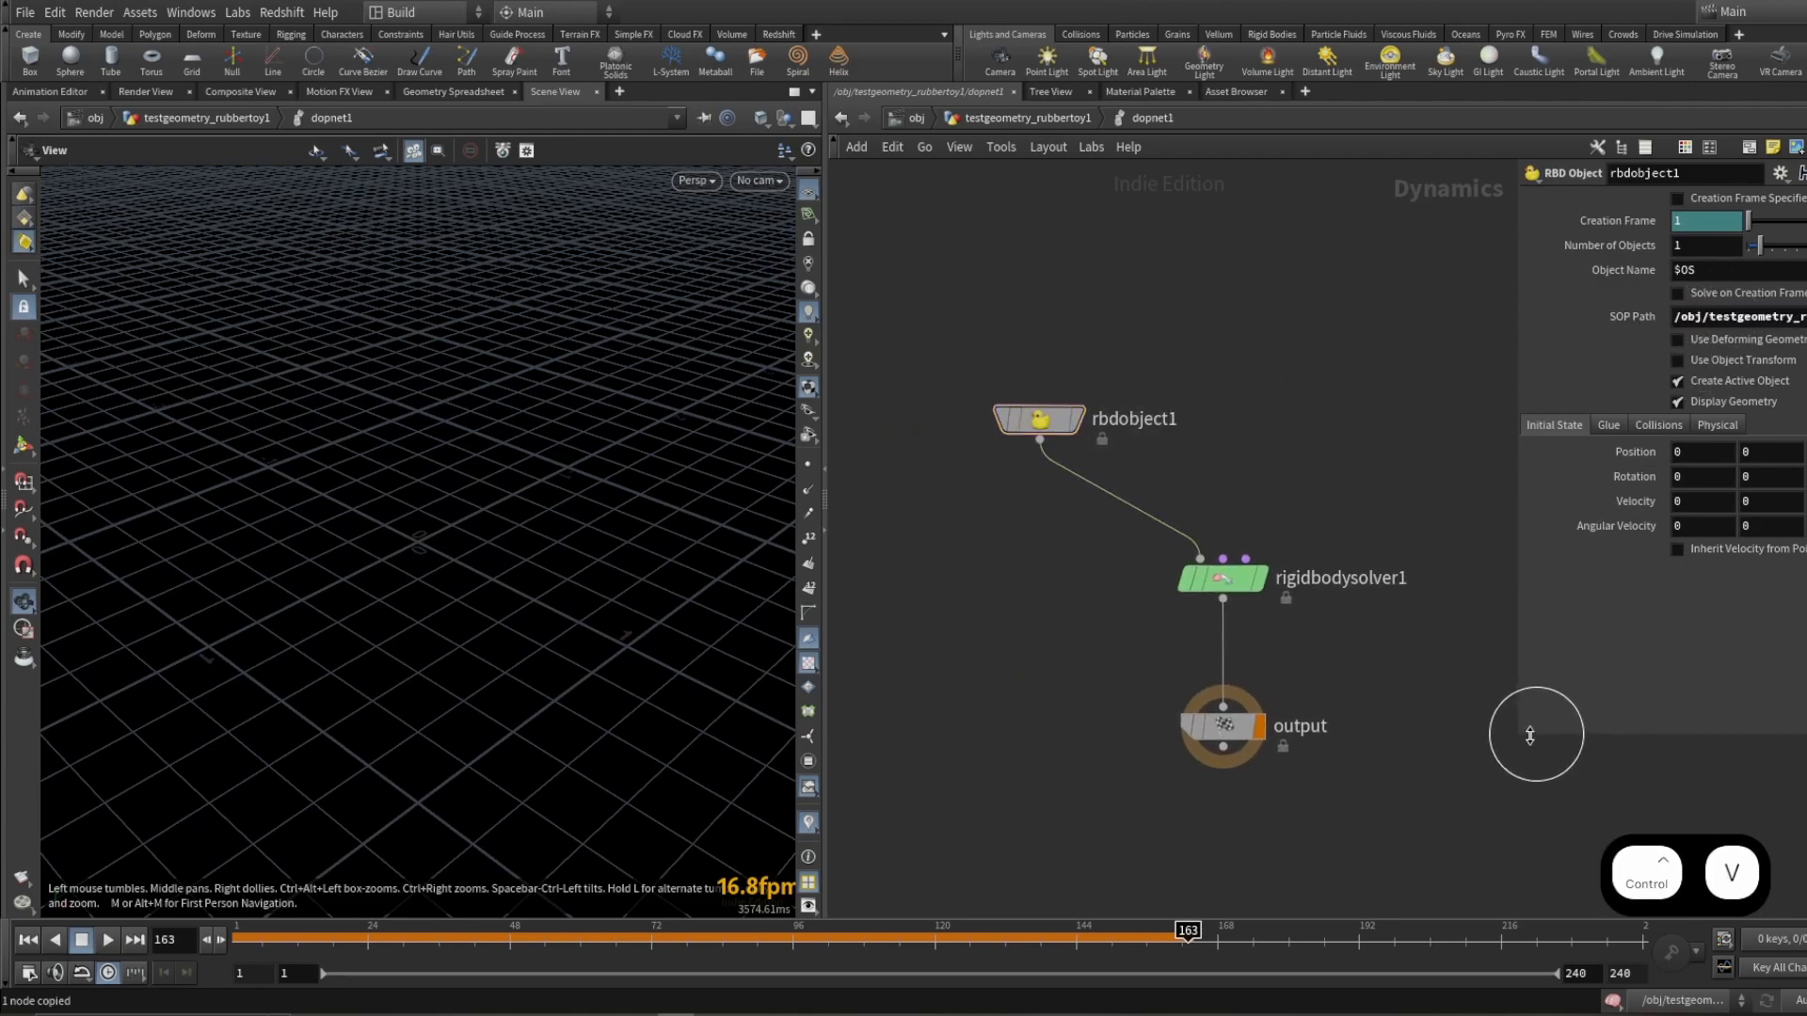
Step: Widen the parameter pane and rewind the timeline to frame 1 to view the toy in the simulation
left_click_drag(1521, 740, 1318, 806)
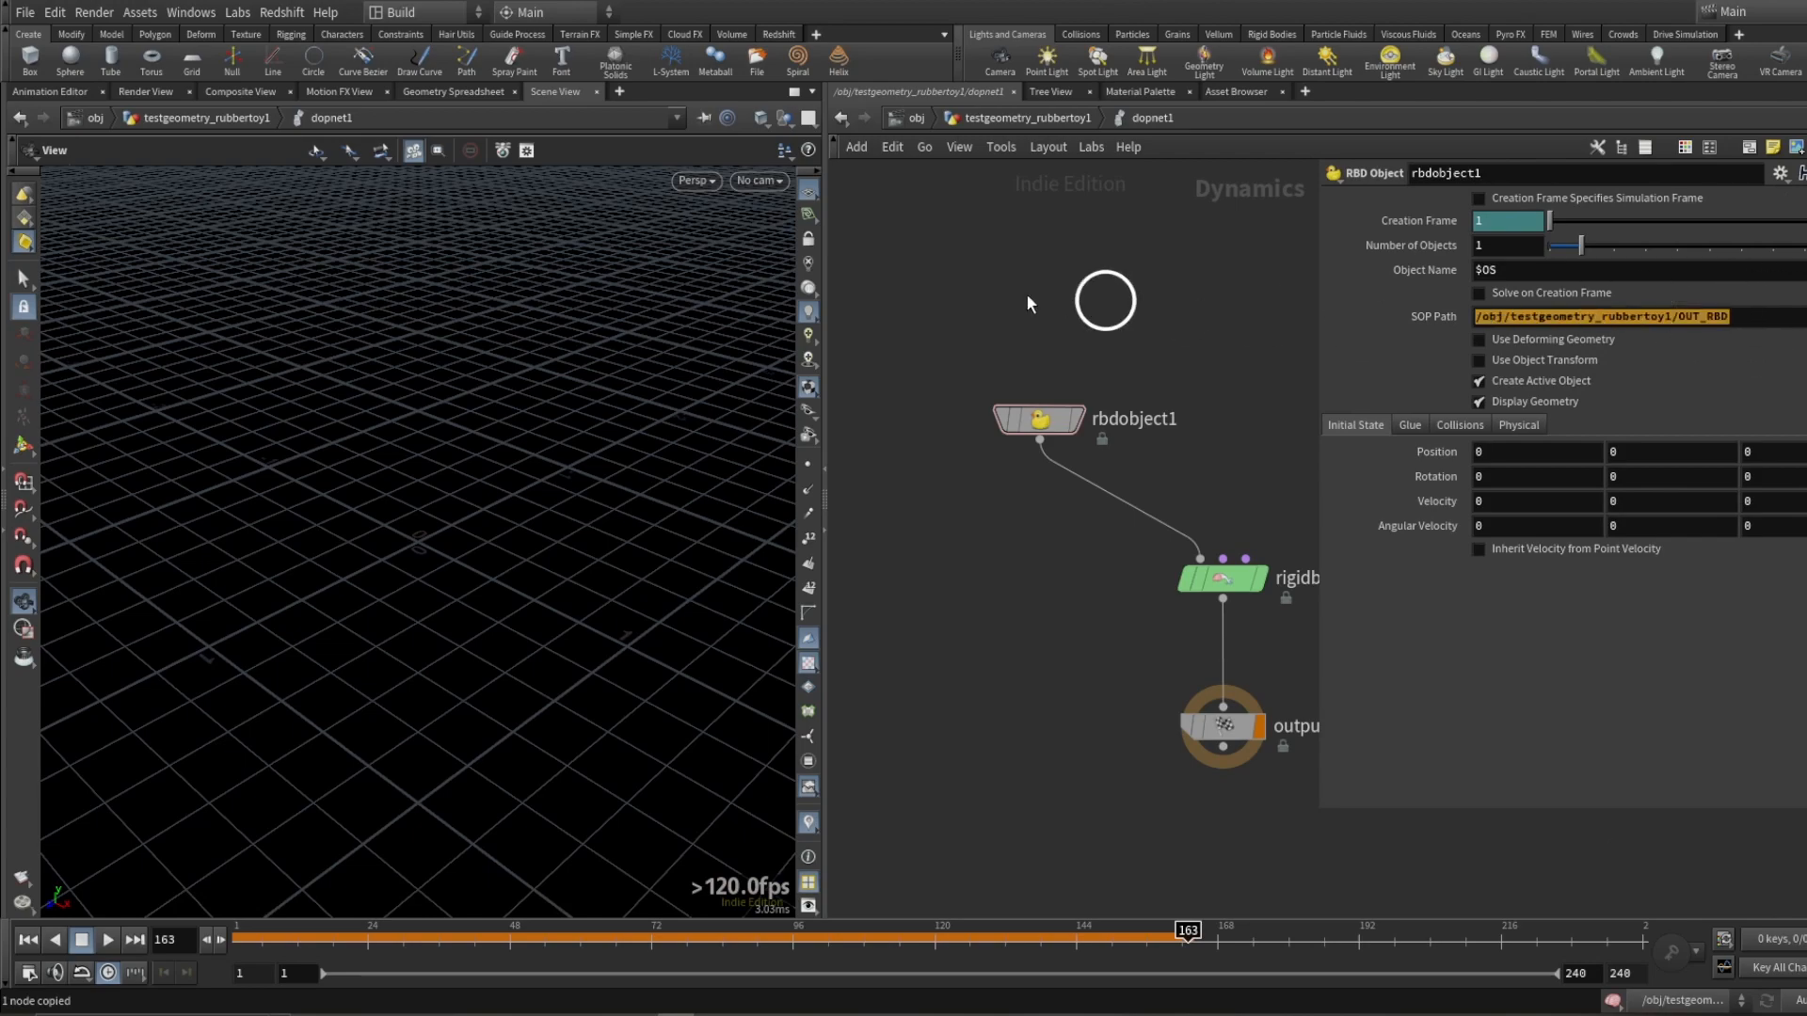
key("Escape")
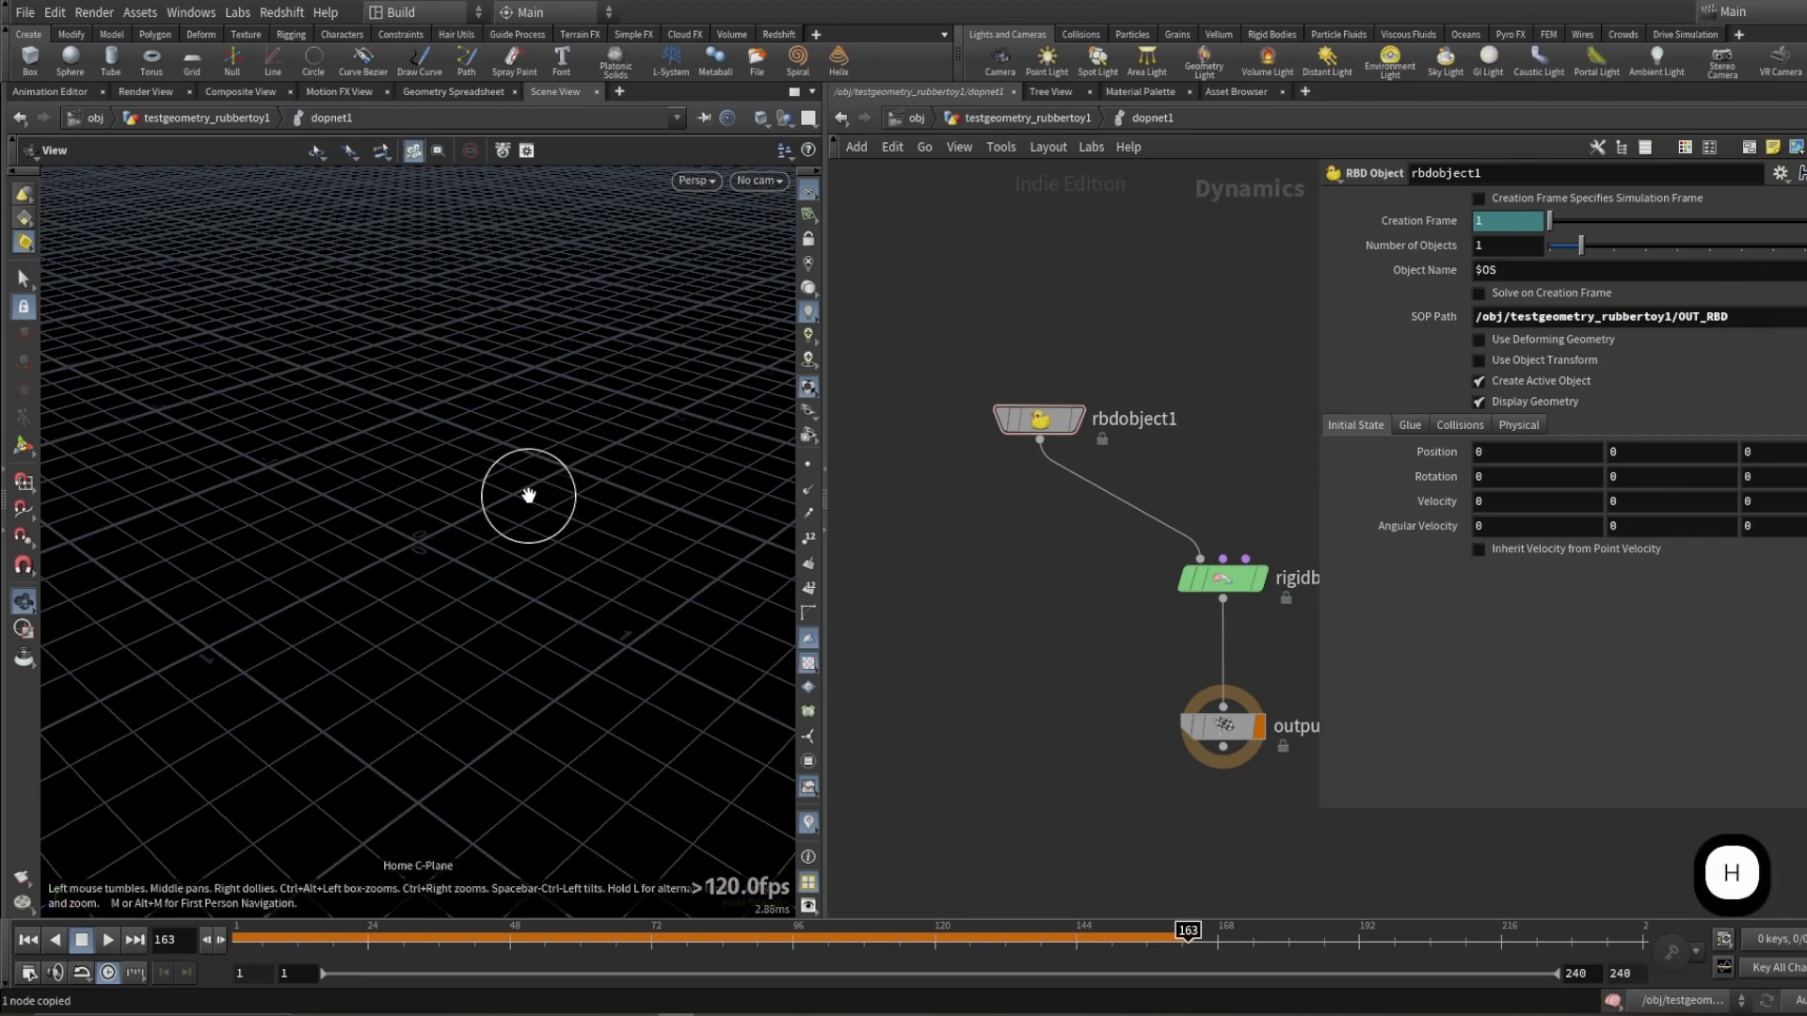
key("ctrl+Up")
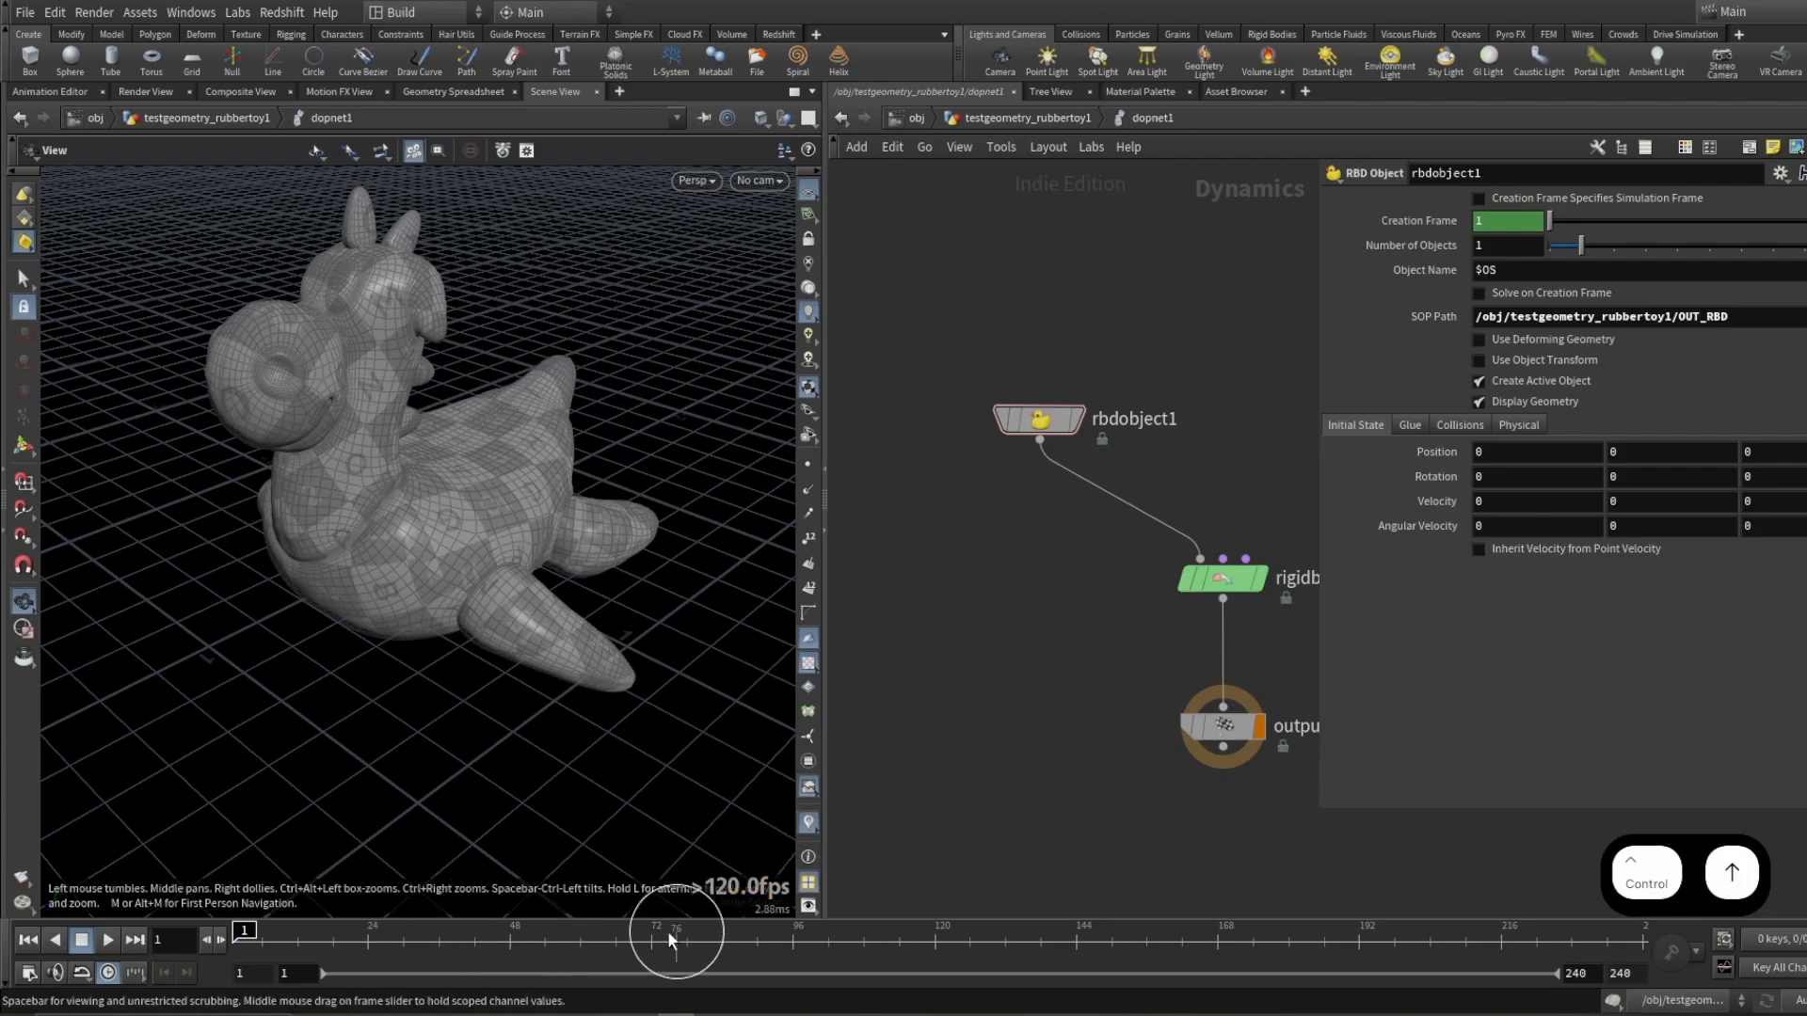
left_click_drag(464, 382, 275, 491)
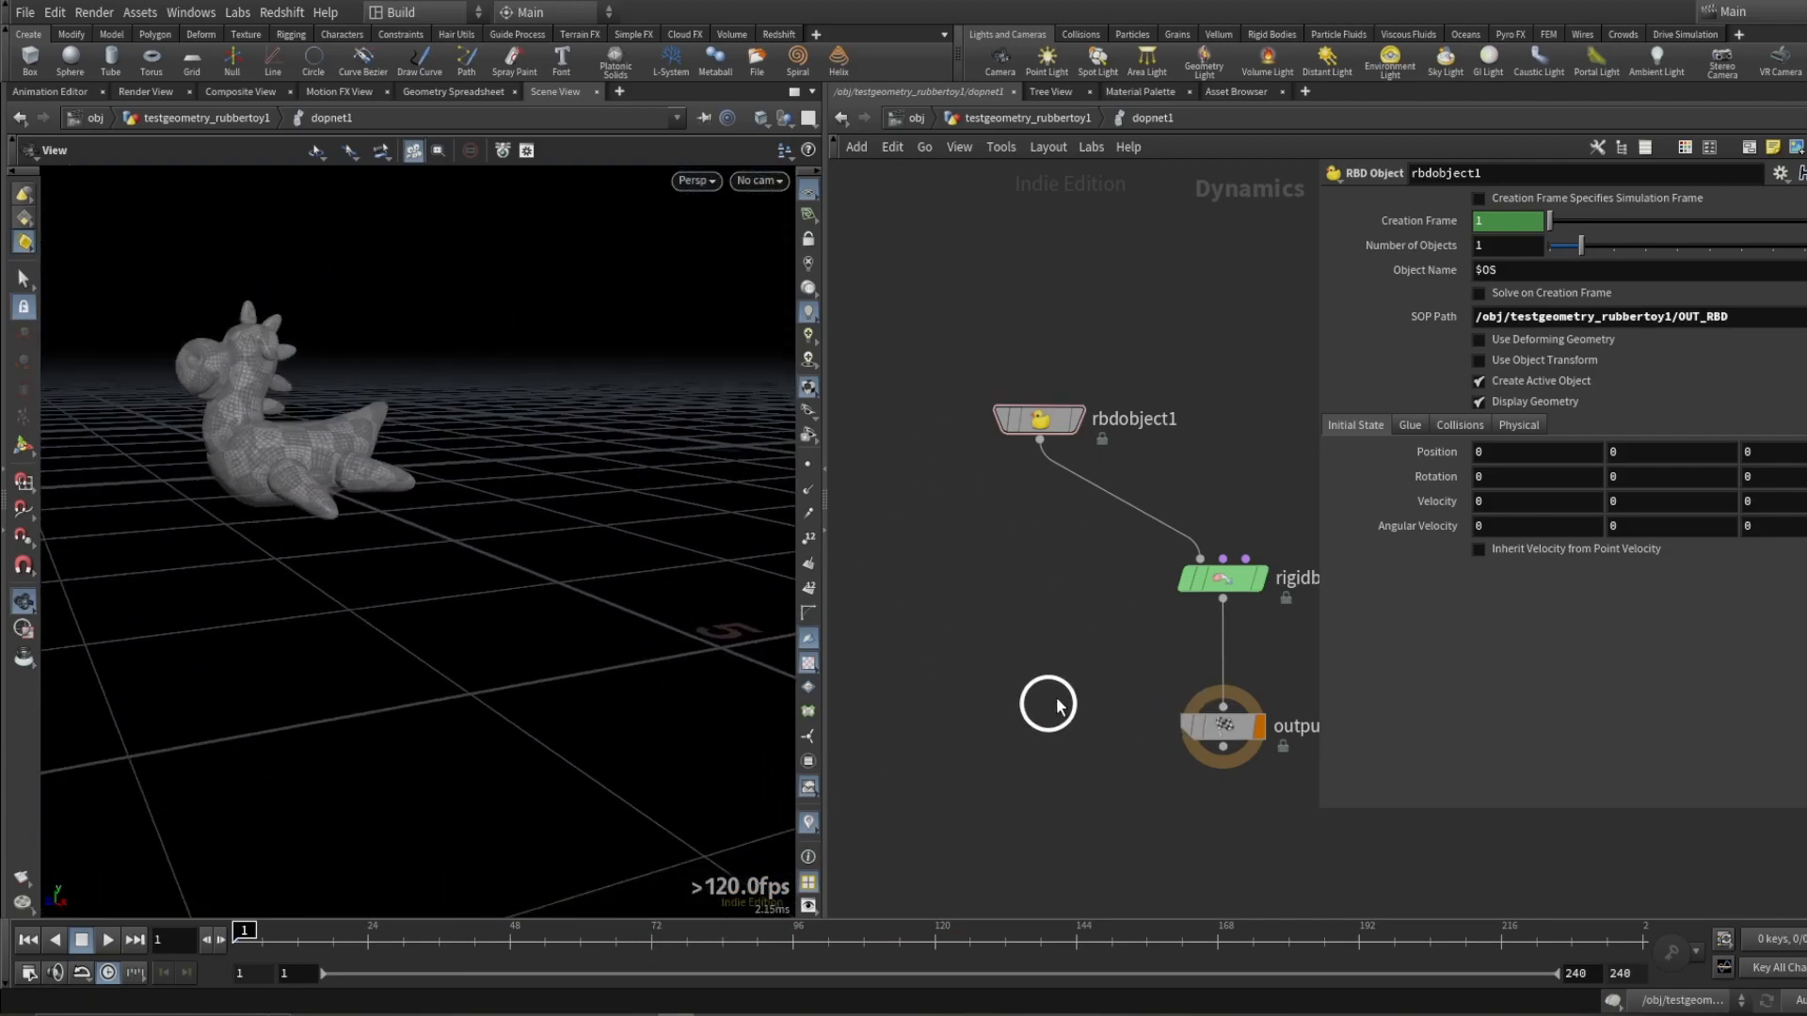
Step: Insert a Gravity Force node between the Rigid Body Solver and the output, play the simulation and rewind to frame 1
key("Tab")
type("gravi")
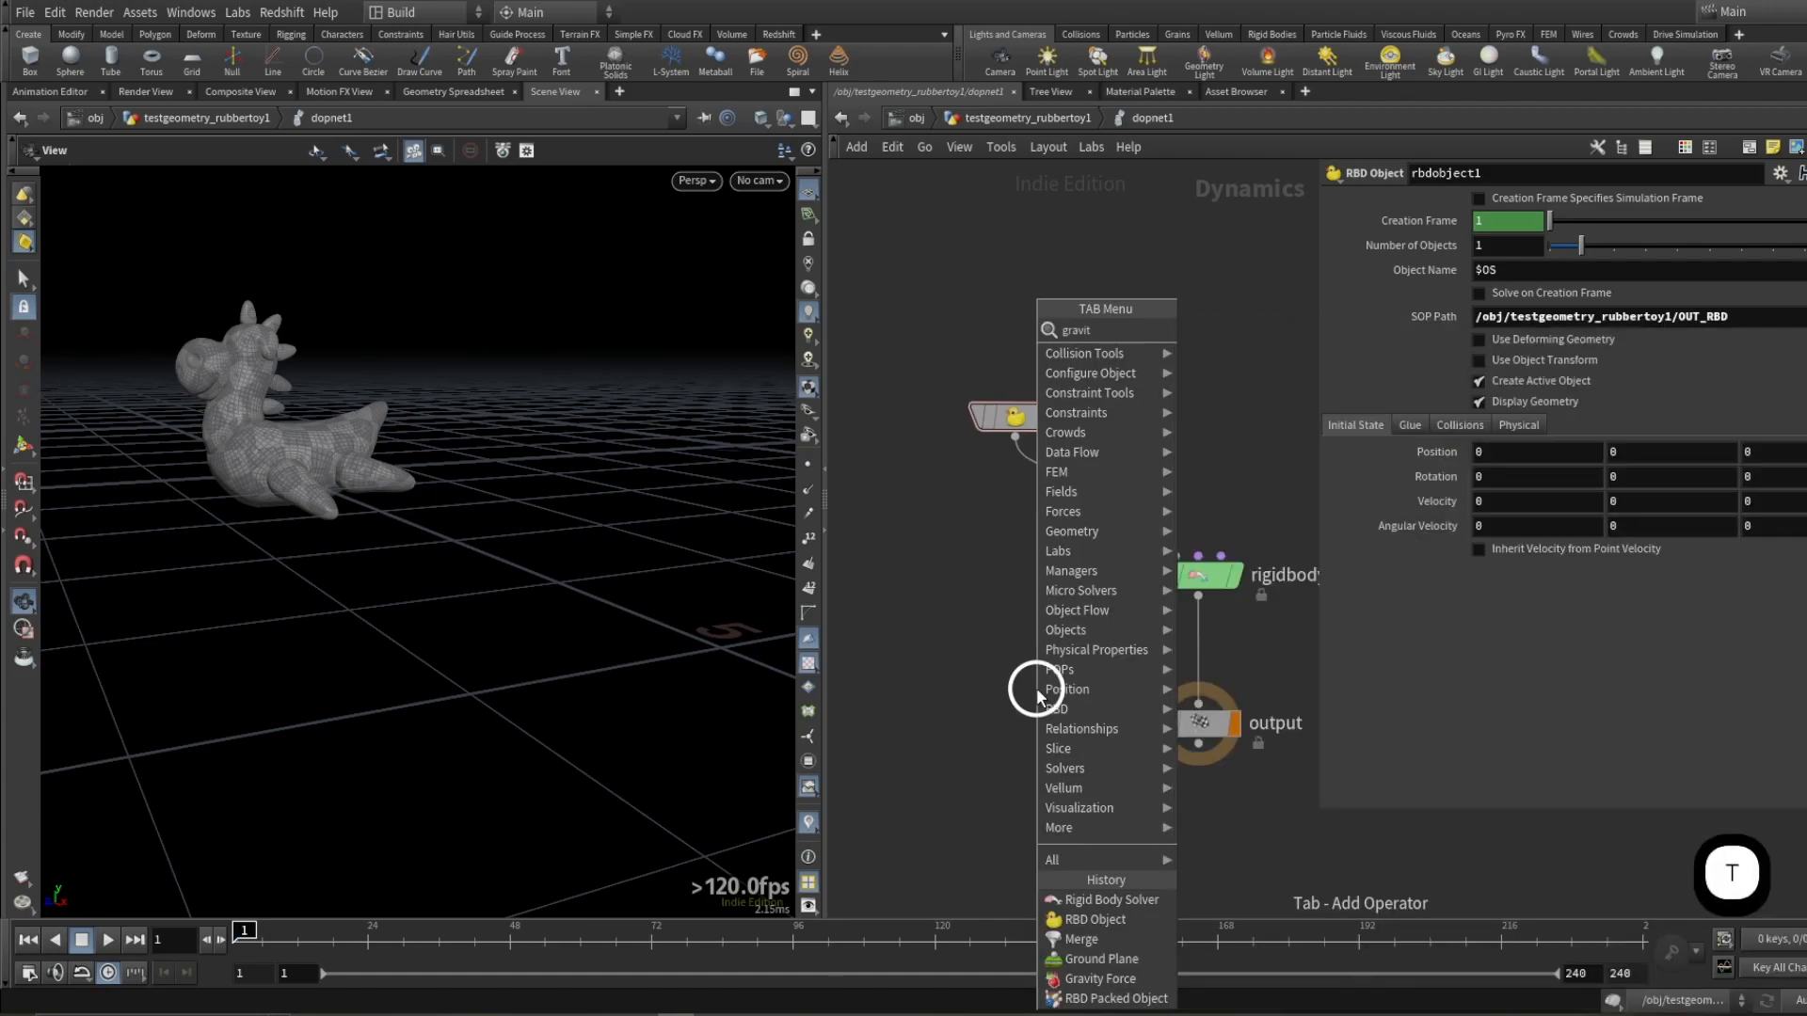
key("Return")
left_click(1041, 682)
key("Up")
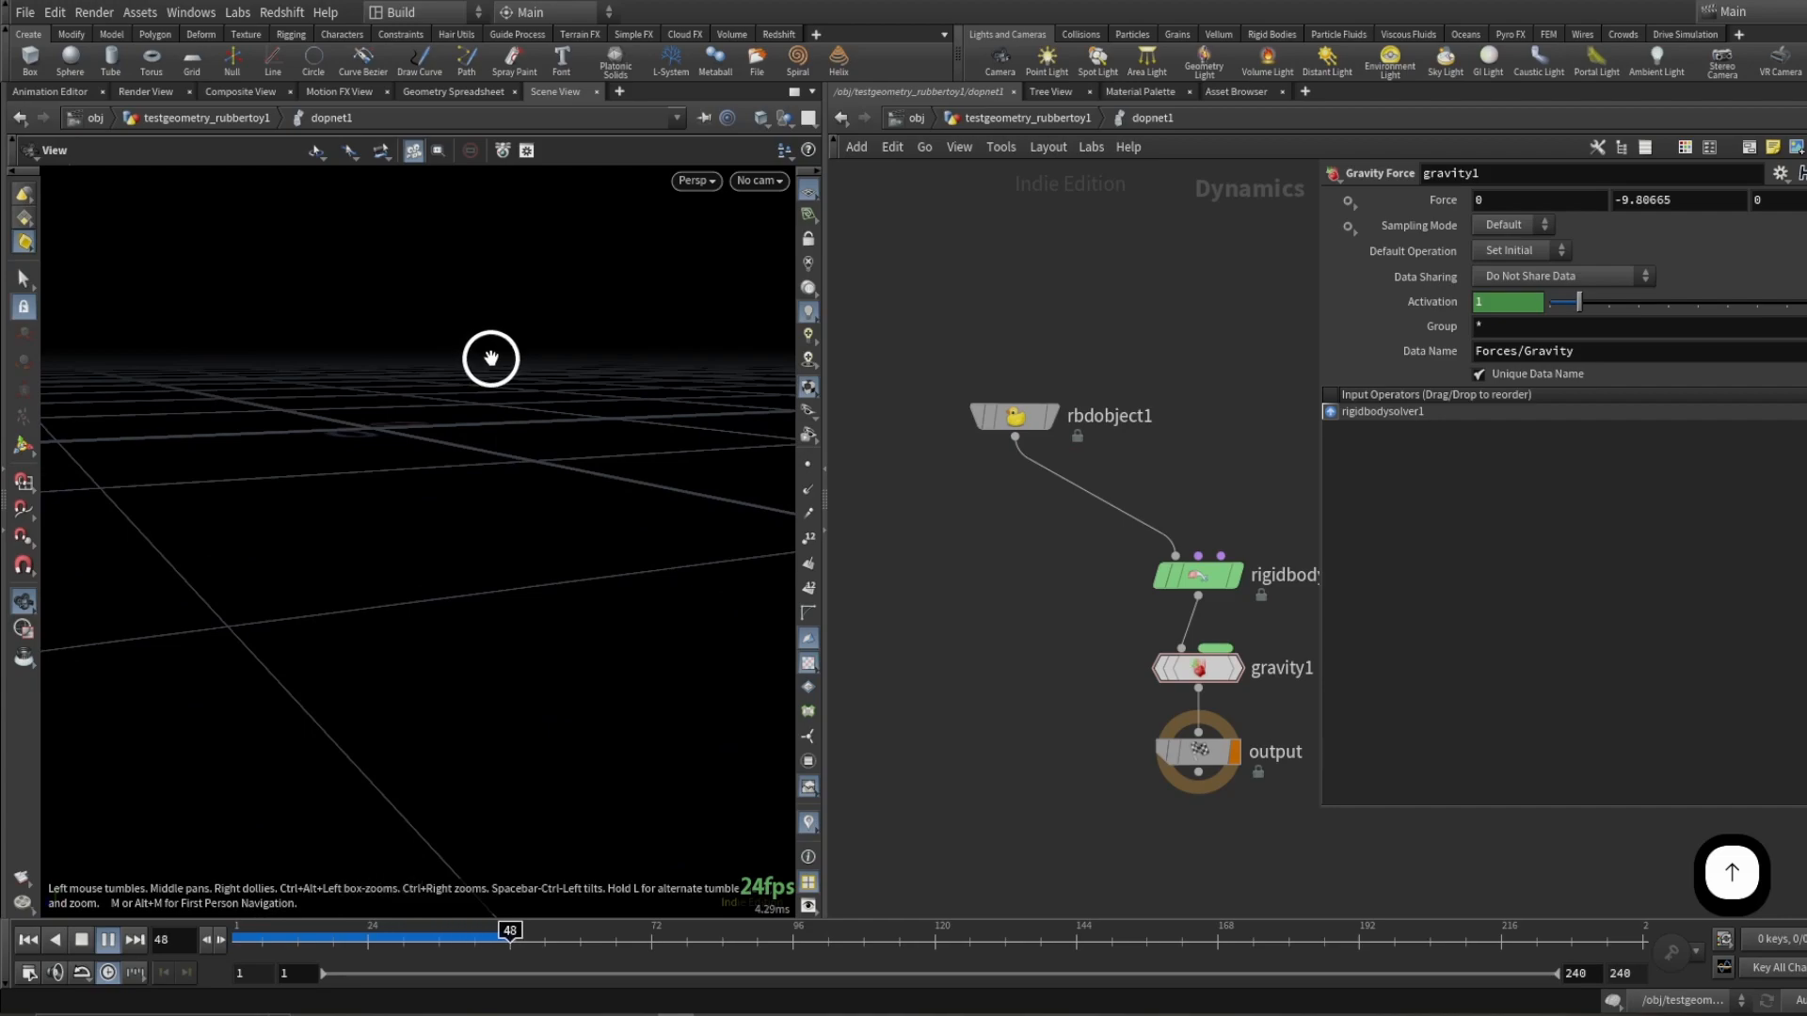
key("ctrl+Up")
Step: Add a Ground Plane node beside the Rigid Body Solver
key("Tab")
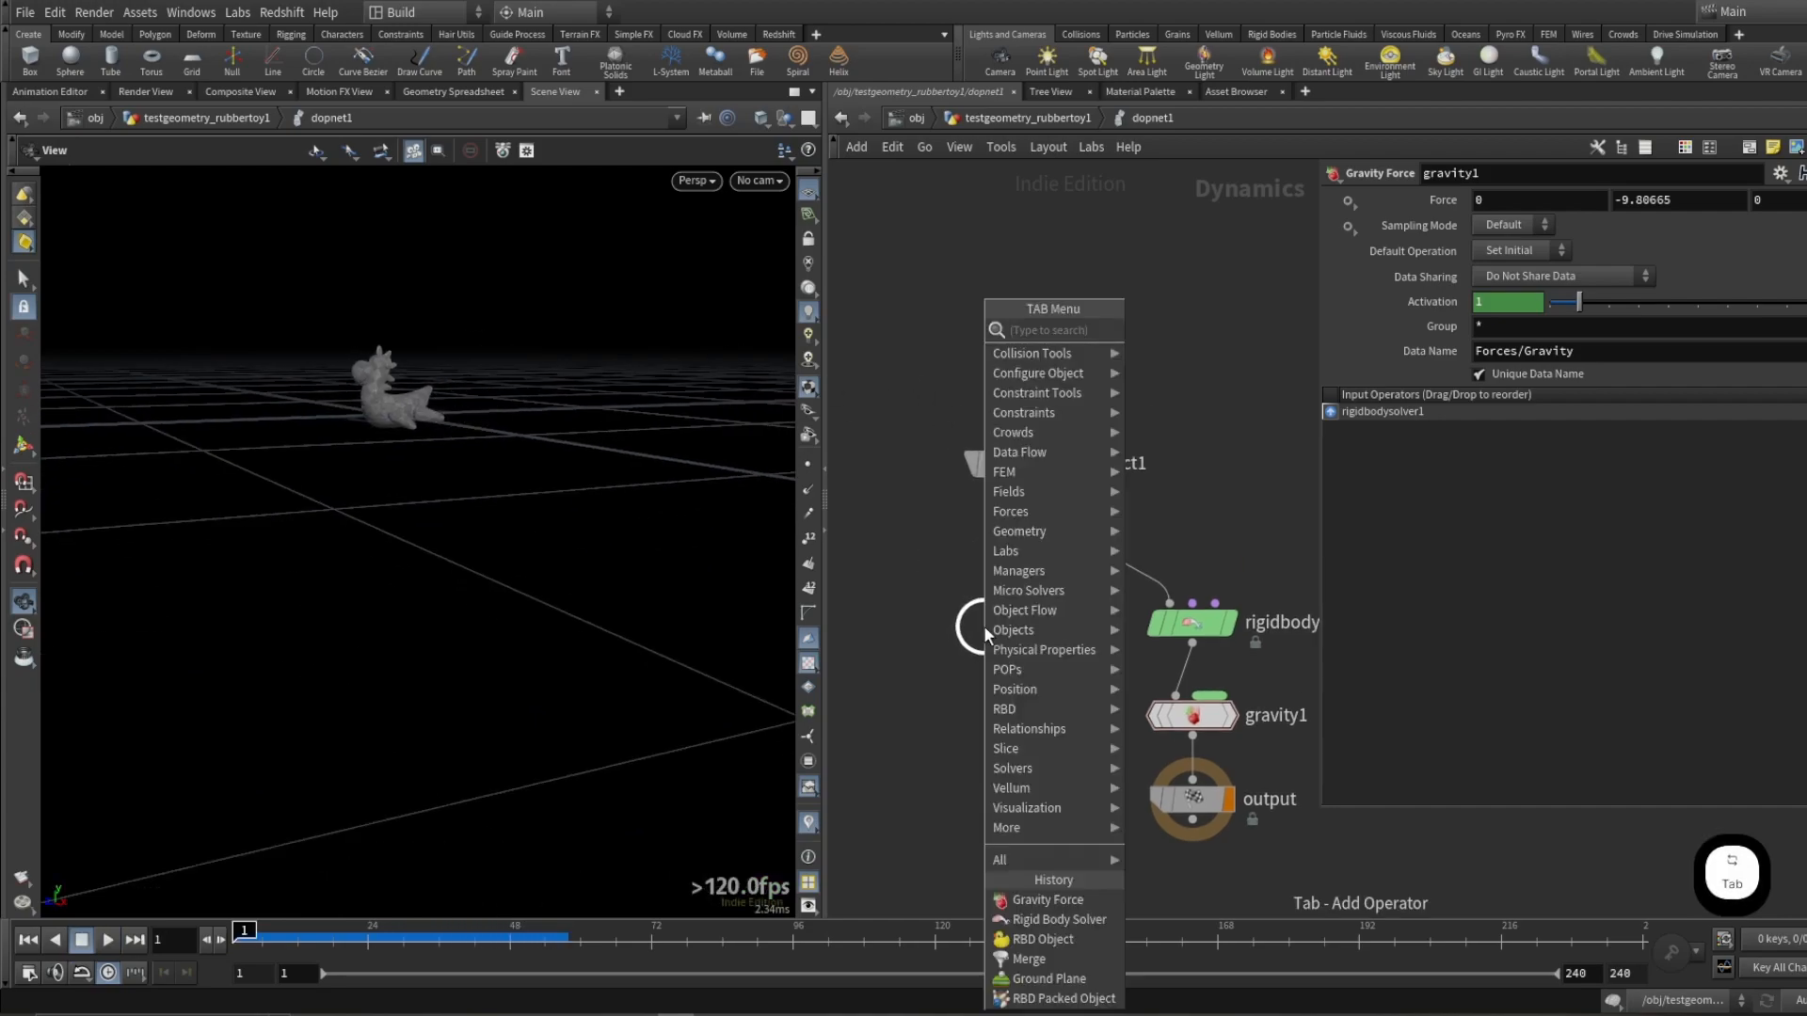
type("ground")
key("Return")
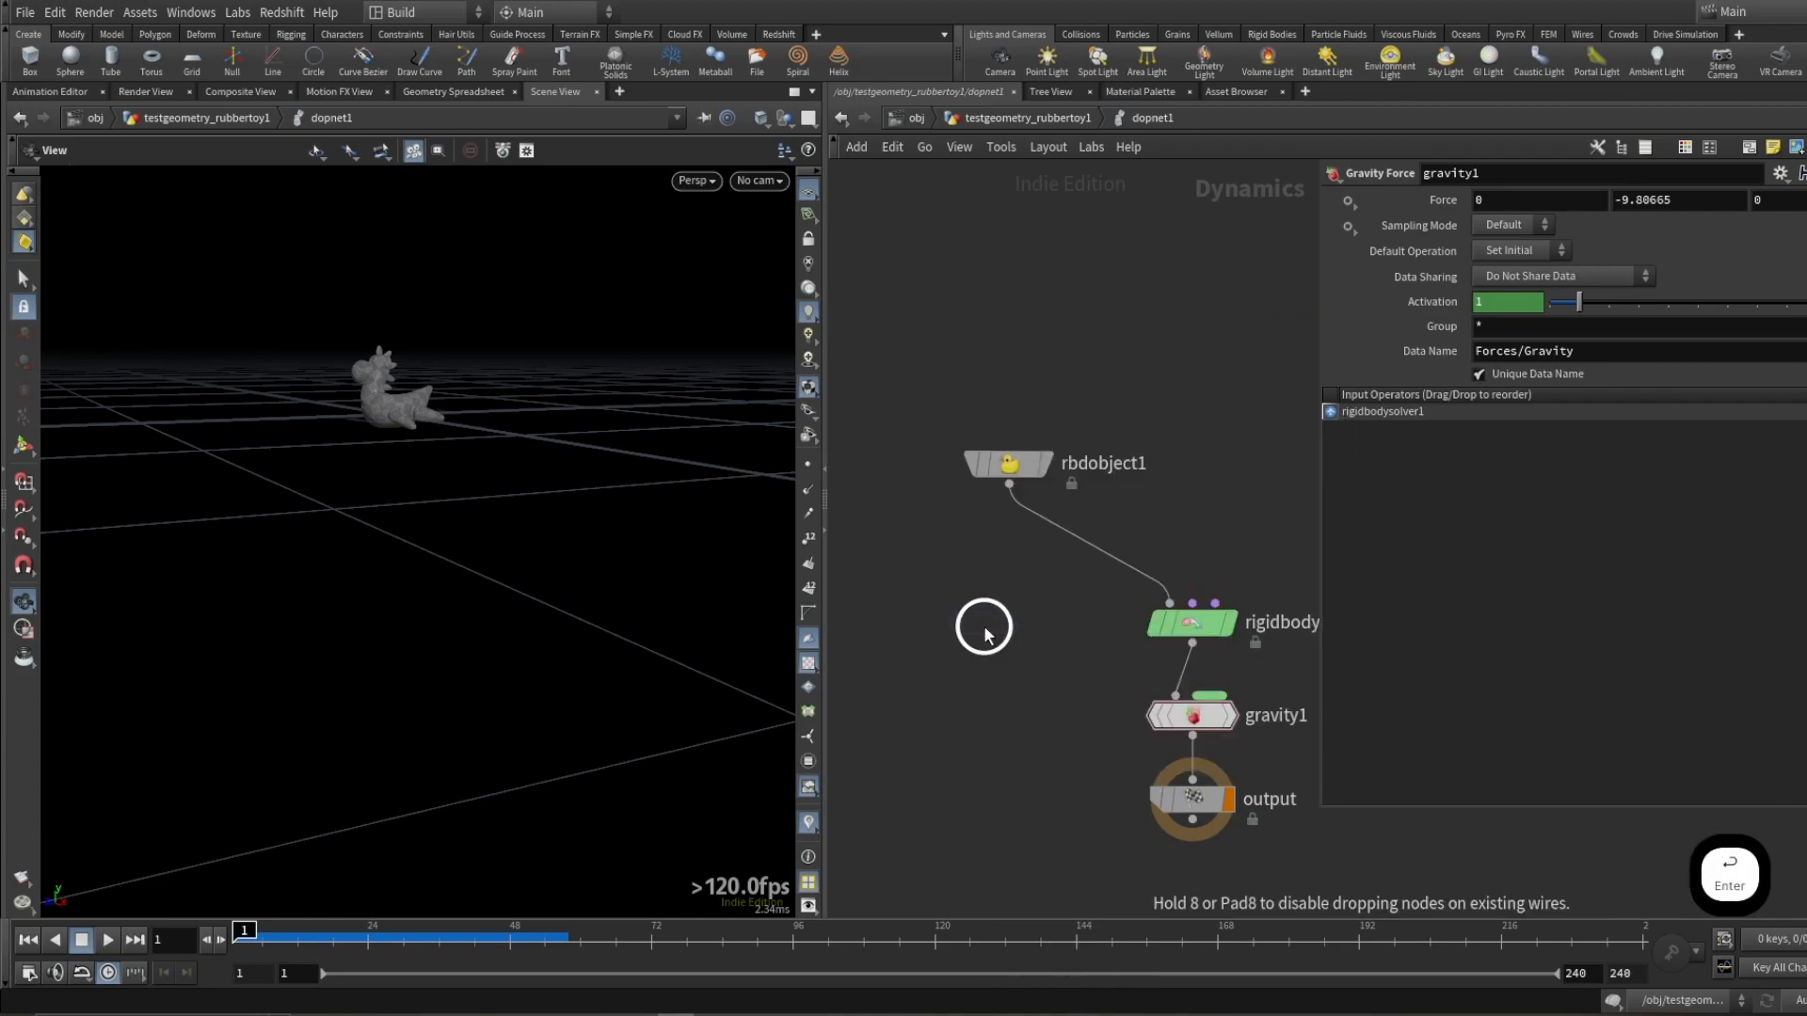
left_click(982, 627)
Step: Add a Merge node and wire the Ground Plane and the Rigid Body Solver into it, Ground Plane first
key("Tab")
type("mer")
key("Return")
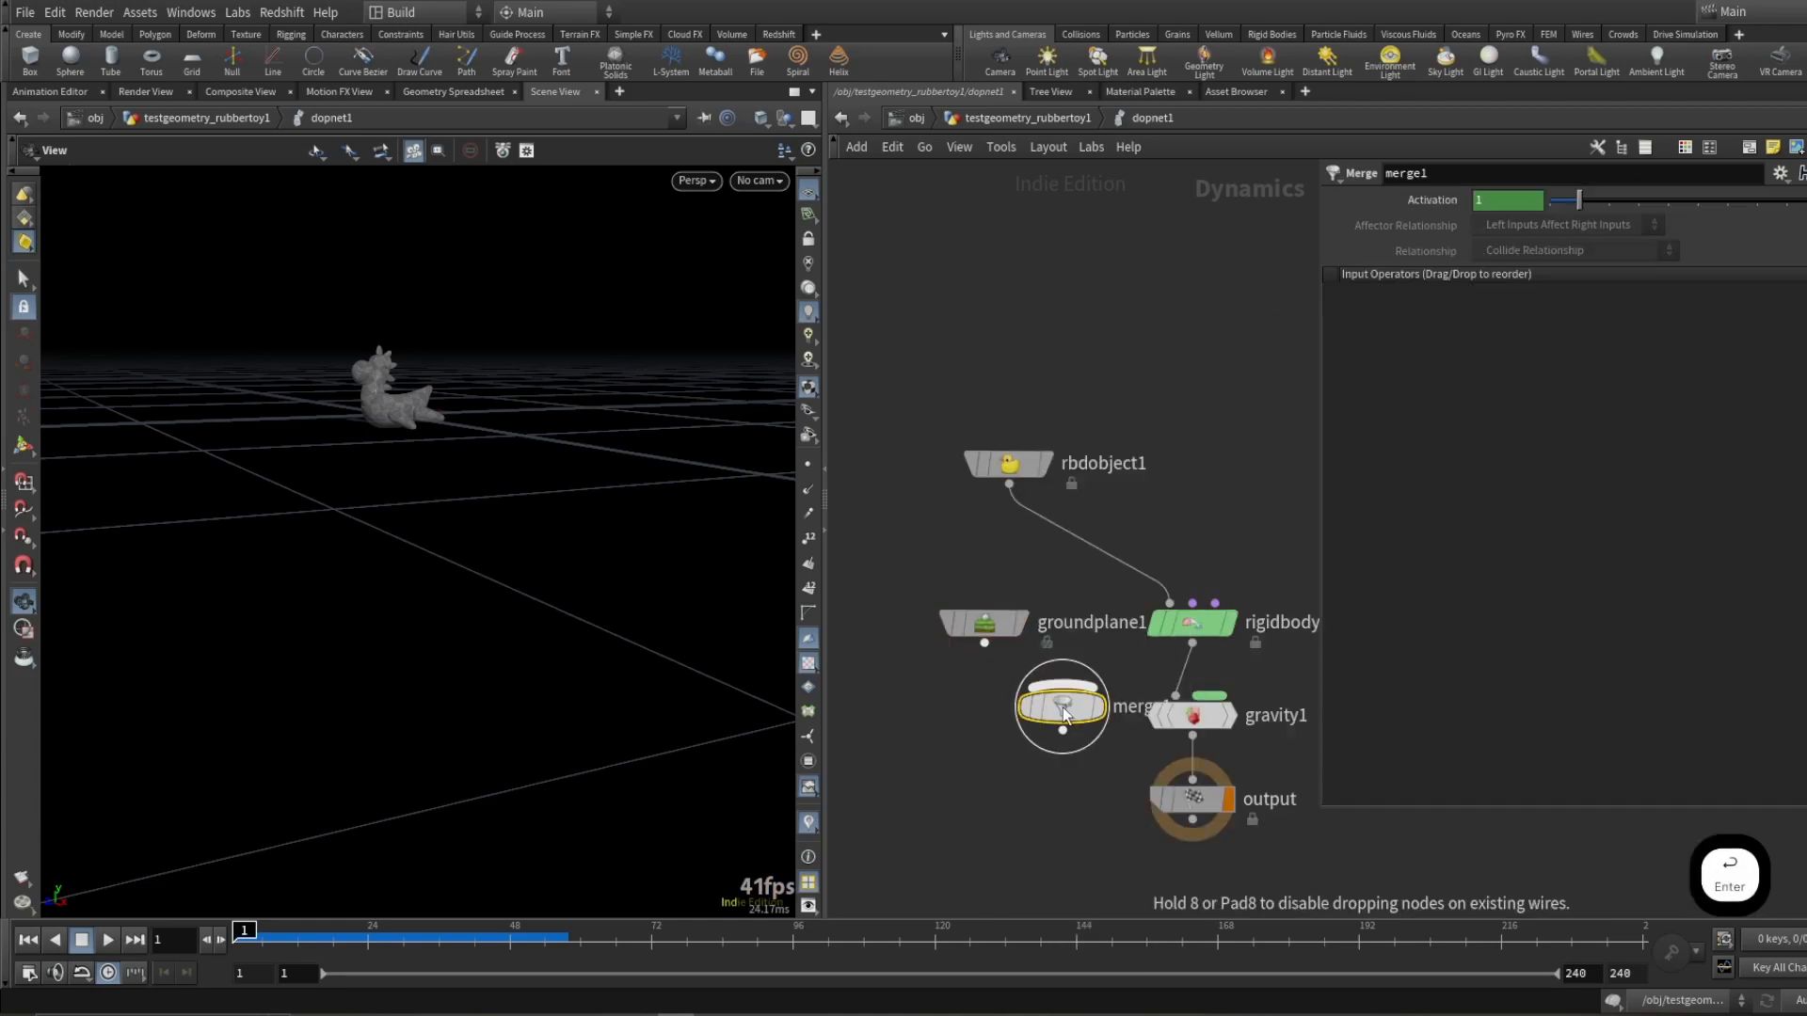
left_click(1074, 702)
left_click_drag(984, 643, 1054, 692)
left_click_drag(1192, 643, 1092, 696)
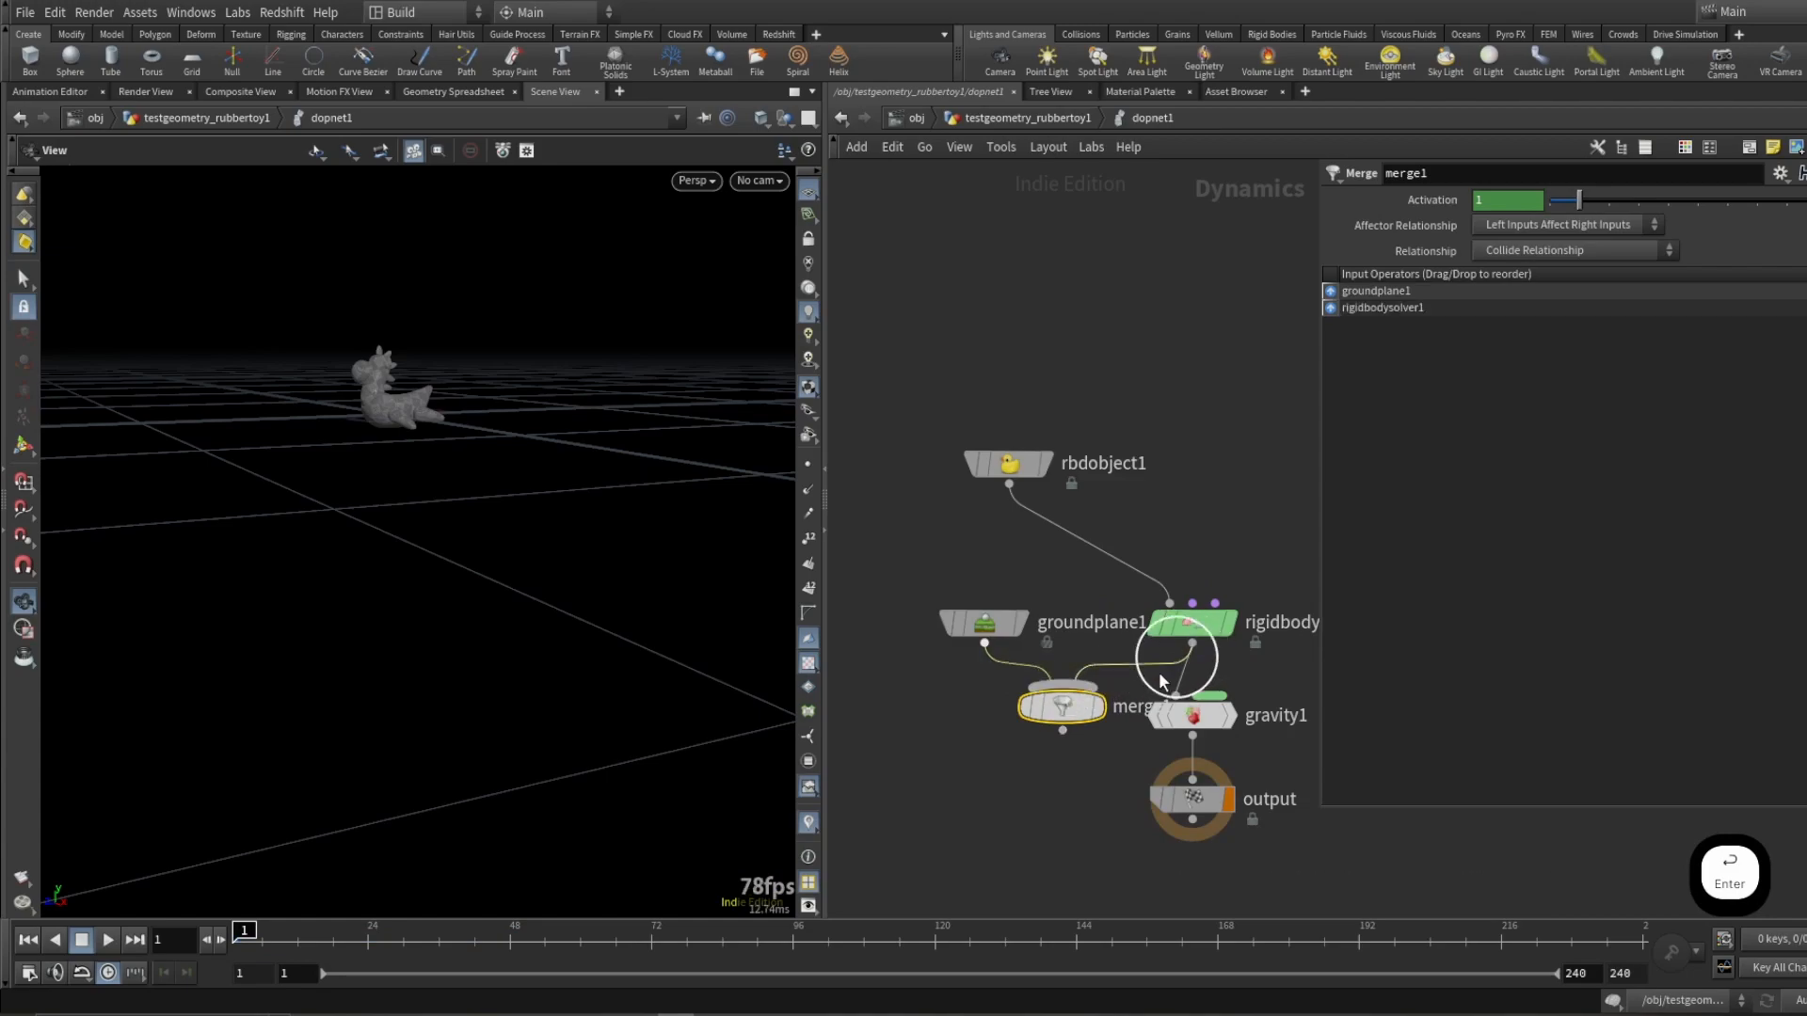
Step: Move the Merge node branch clear of the gravity node and wire the Merge output into the Gravity Force
left_click_drag(1005, 653, 969, 549, "shift")
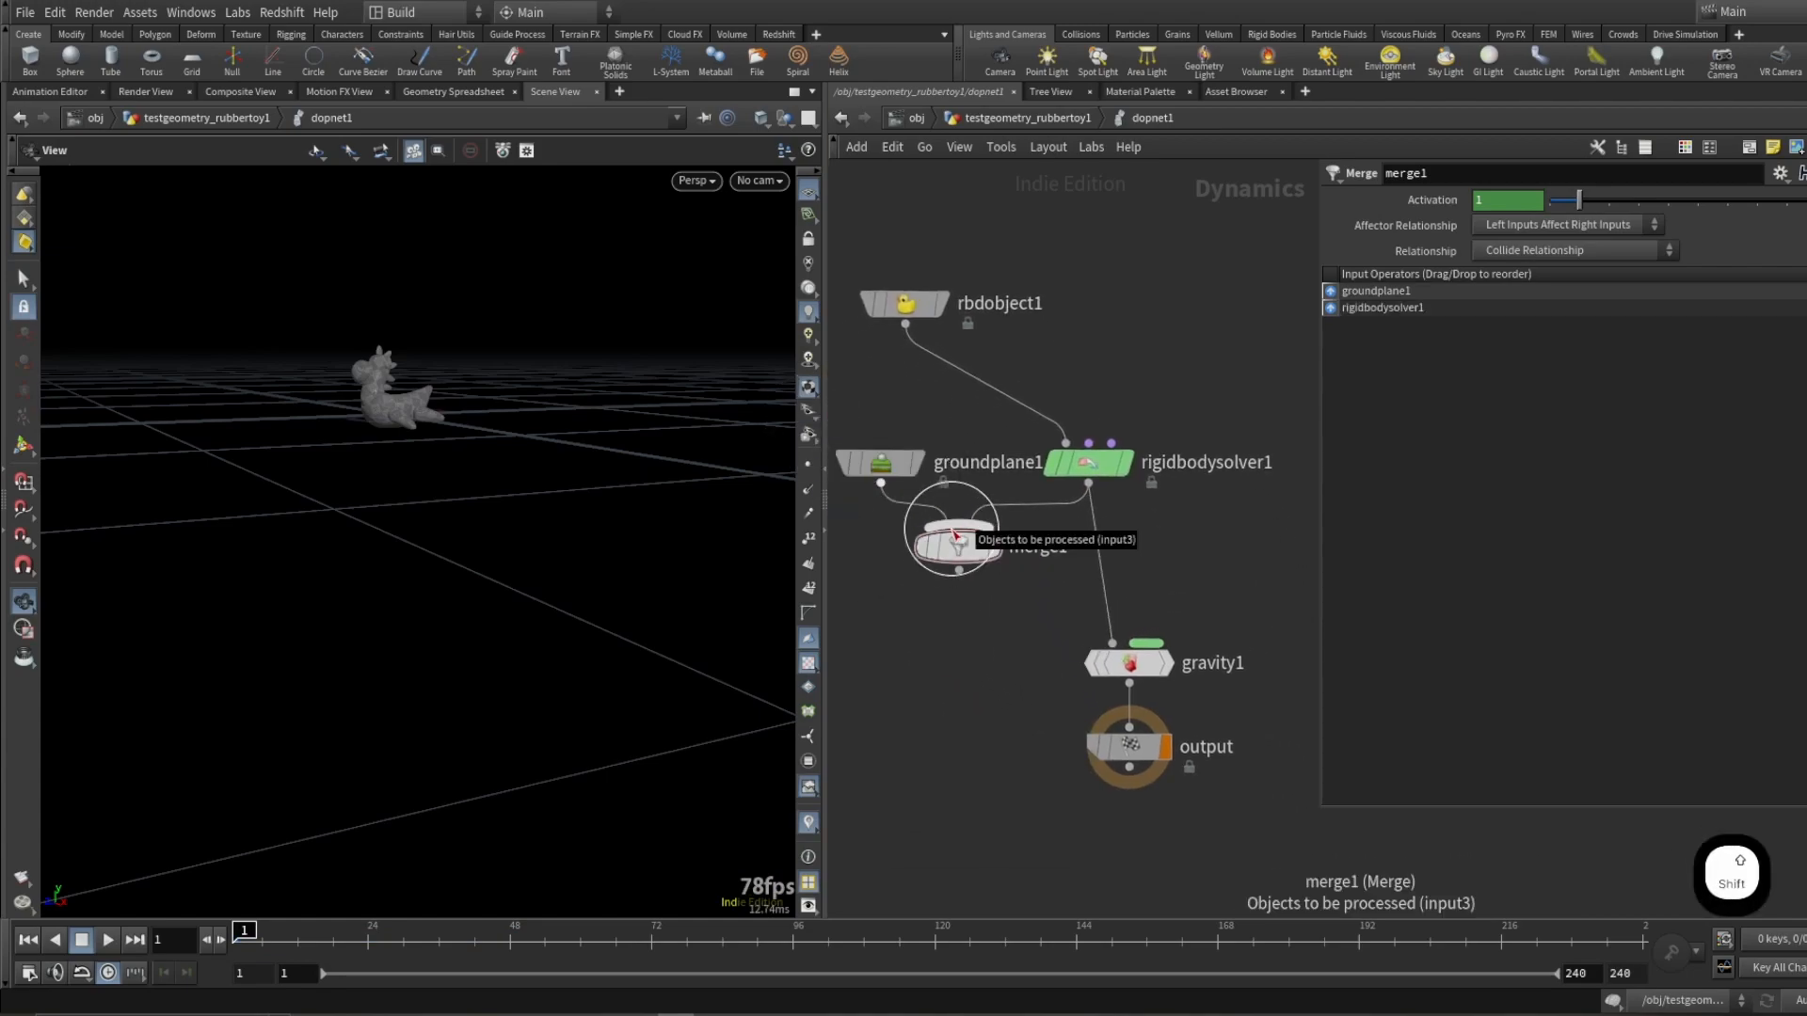
left_click(1091, 467)
left_click(958, 570)
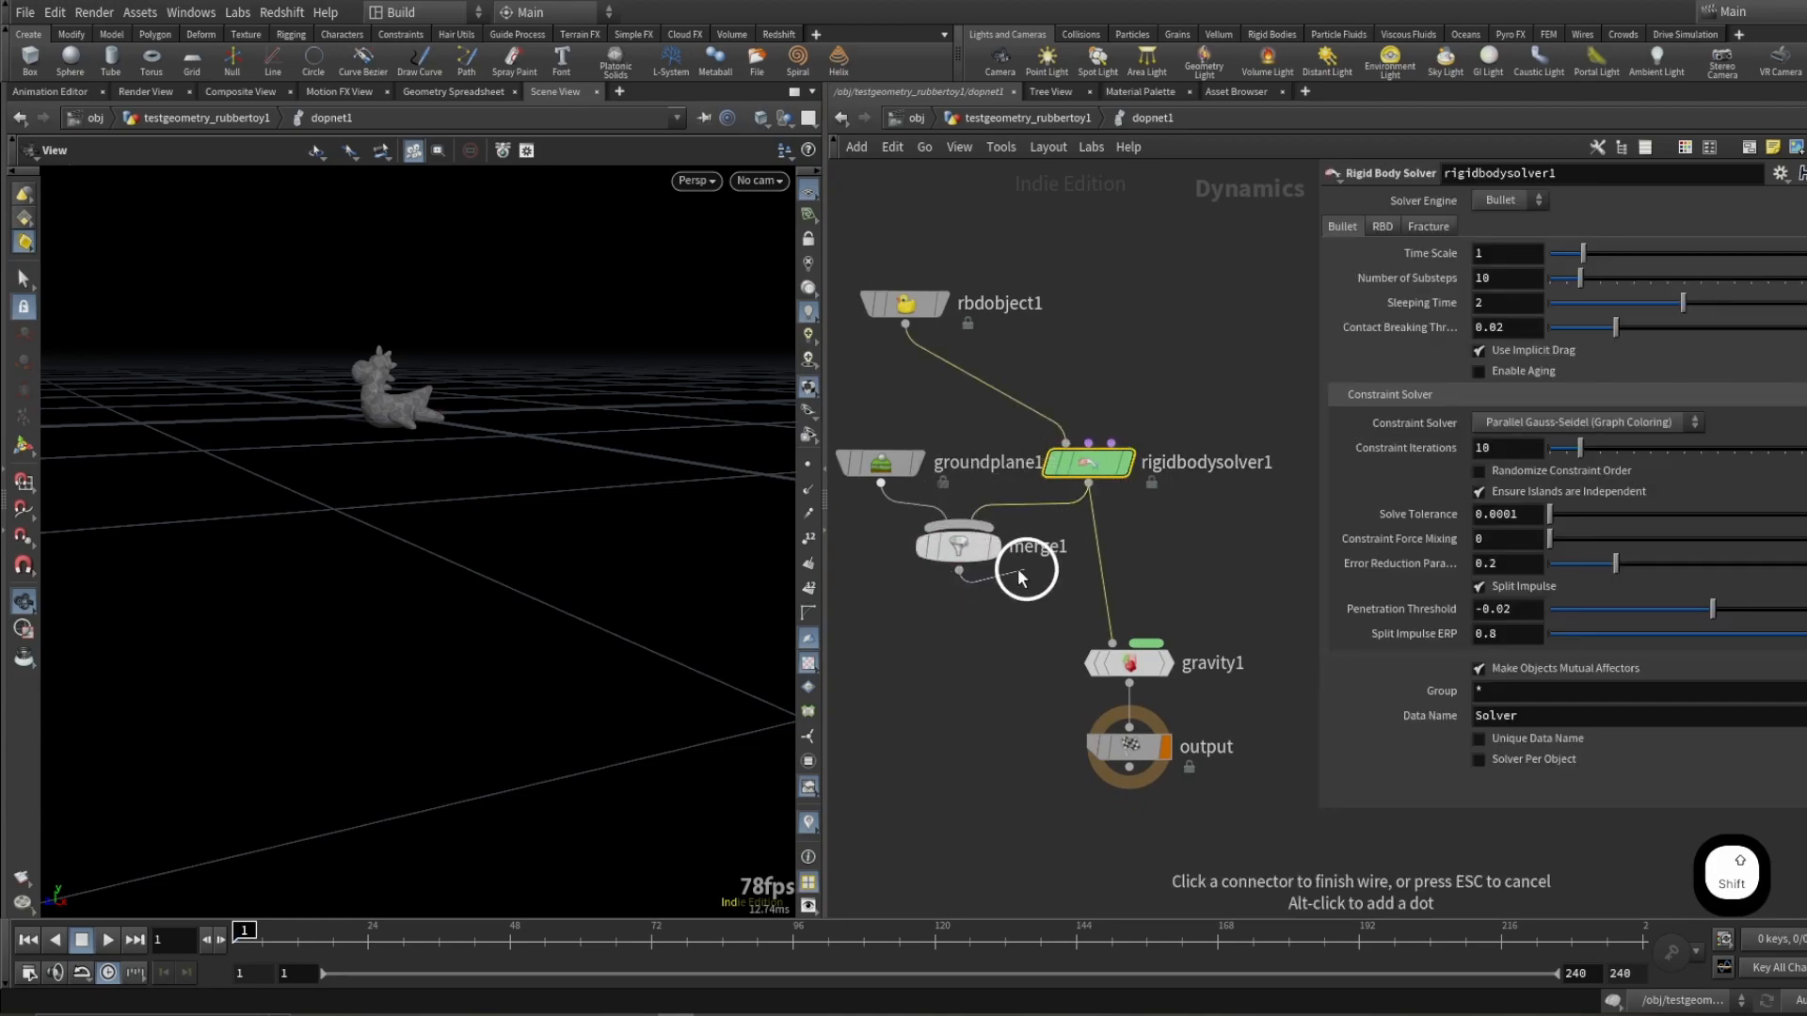
left_click(1069, 659)
left_click_drag(436, 392, 407, 458)
Step: Try raising the RBD Object's initial Y position to 3.2, and reset it to its default
left_click(903, 306)
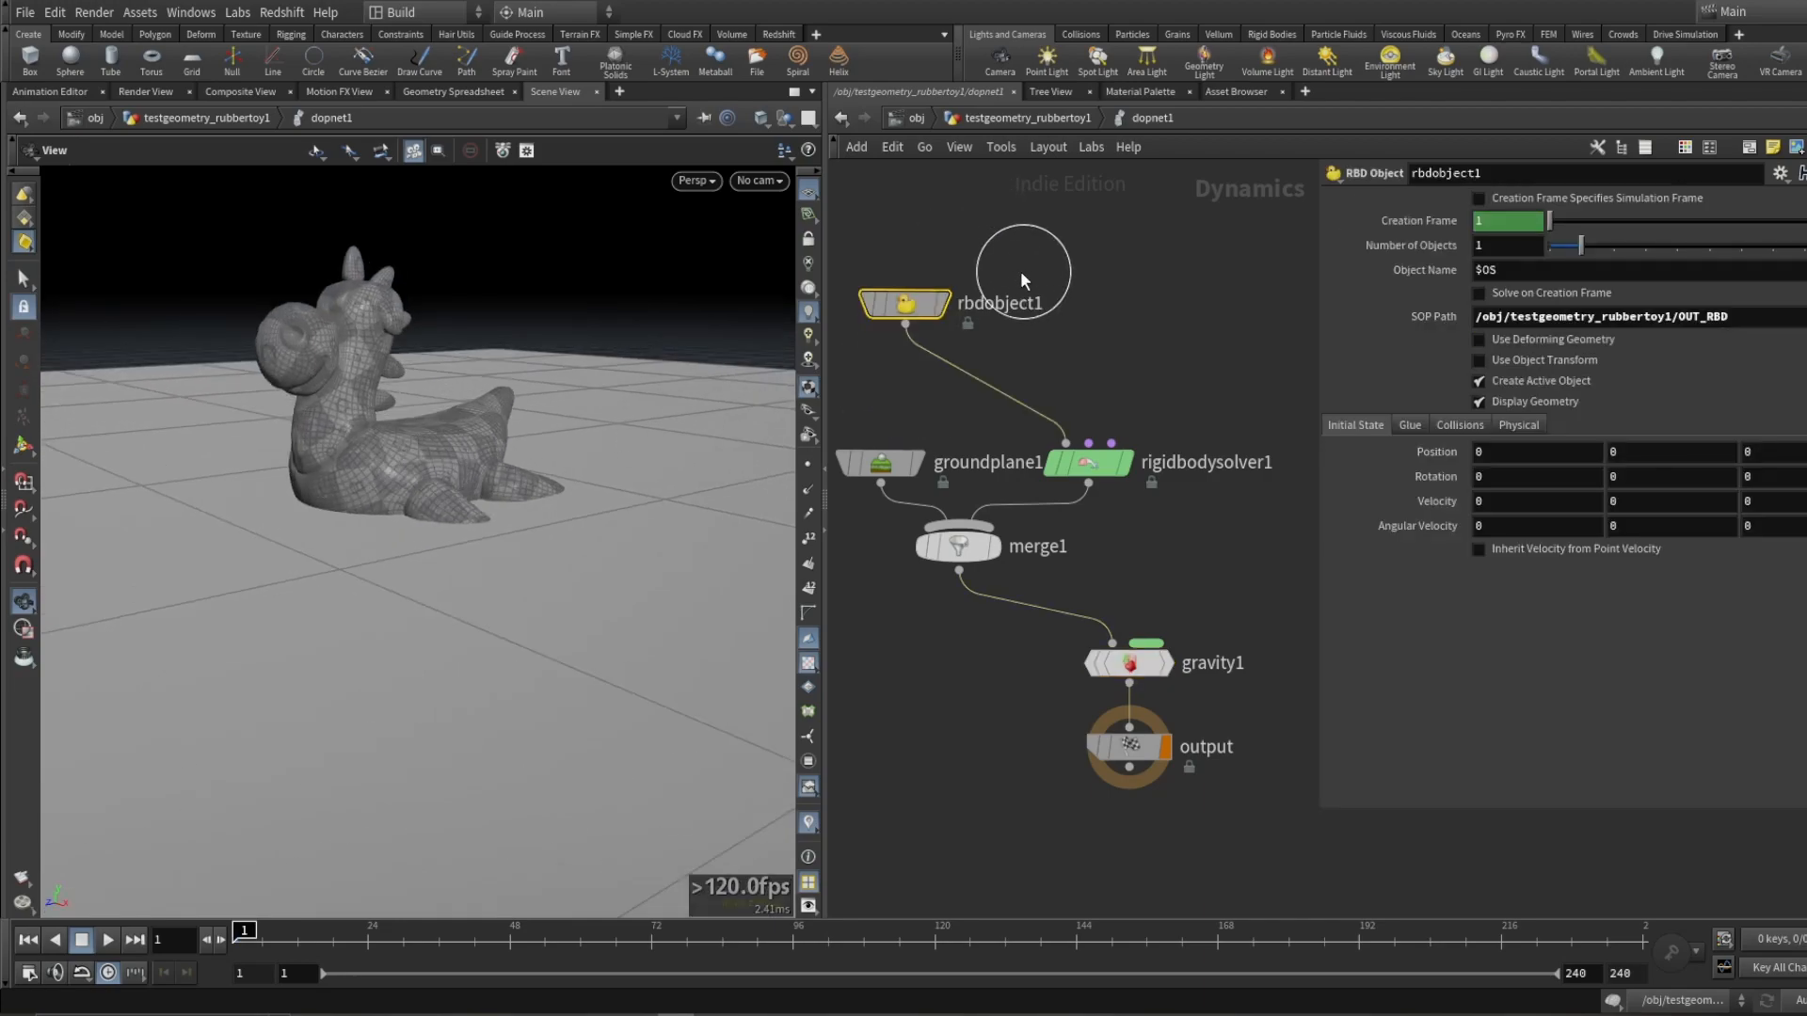
middle_click_drag(1626, 455, 1765, 452)
left_click_drag(350, 449, 433, 508)
middle_click_drag(1628, 454, 1644, 459)
left_click_drag(331, 294, 442, 414, "alt")
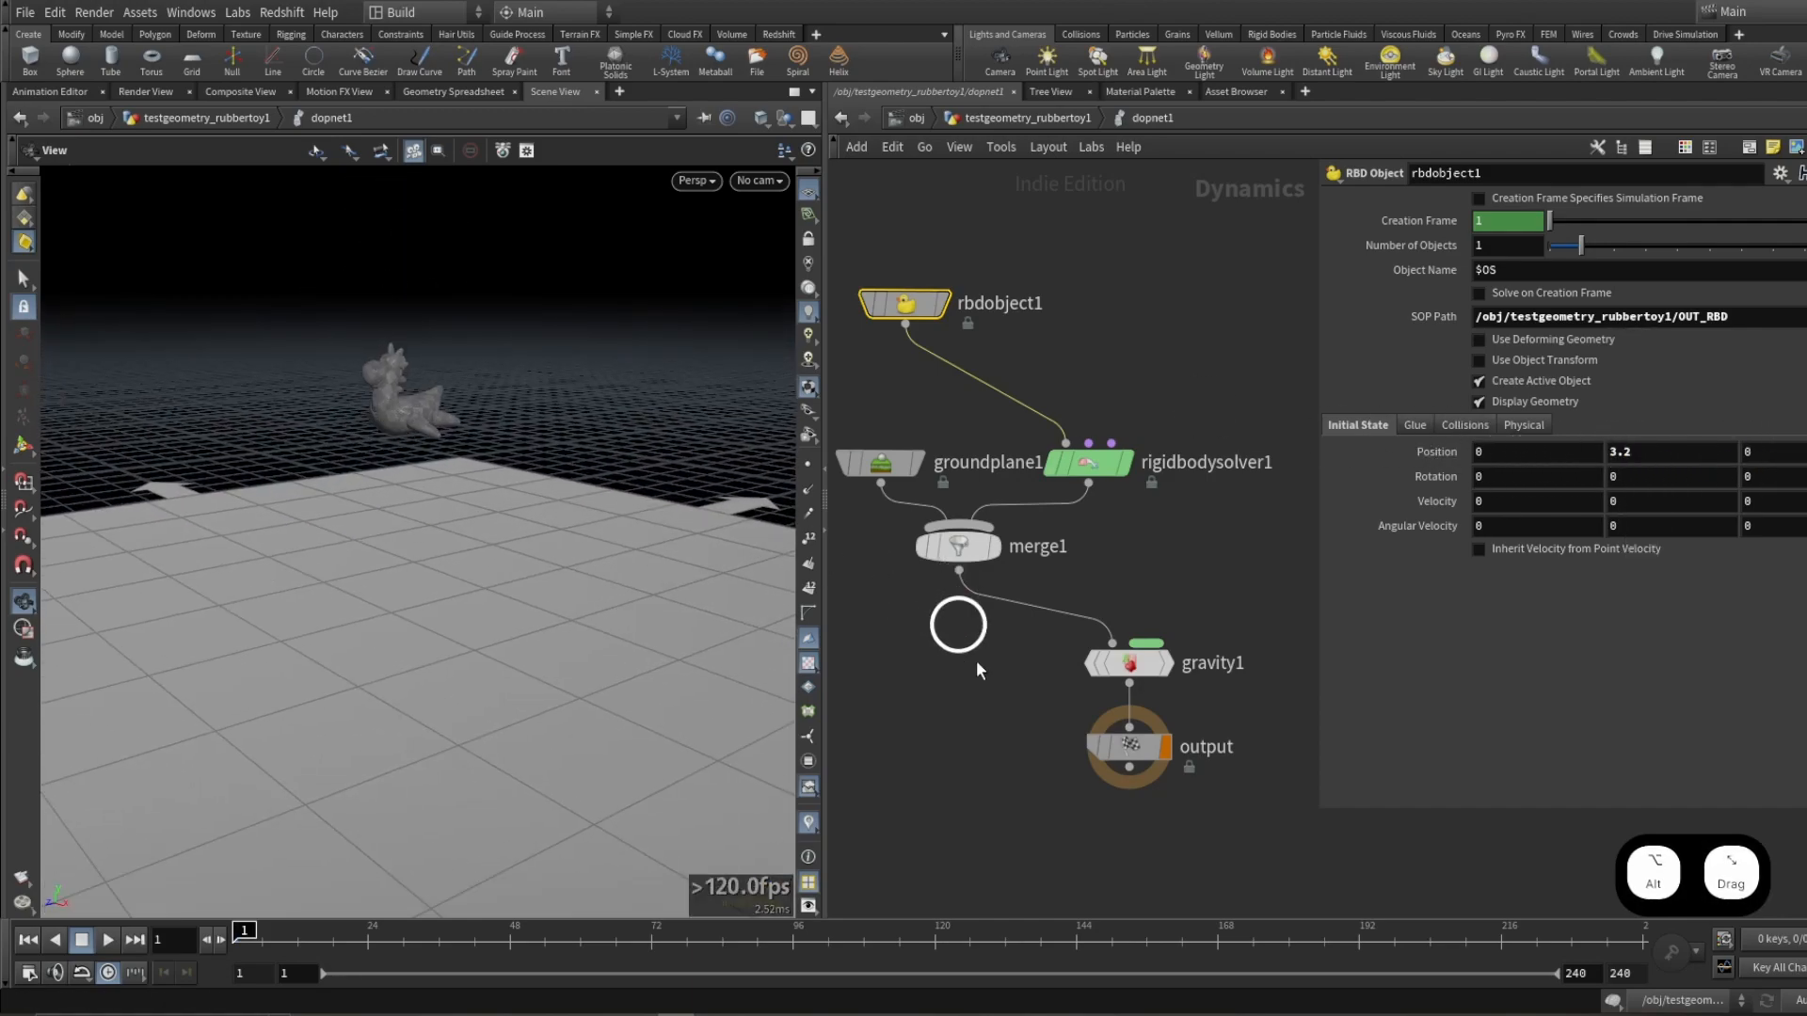
middle_click(1641, 455, "ctrl")
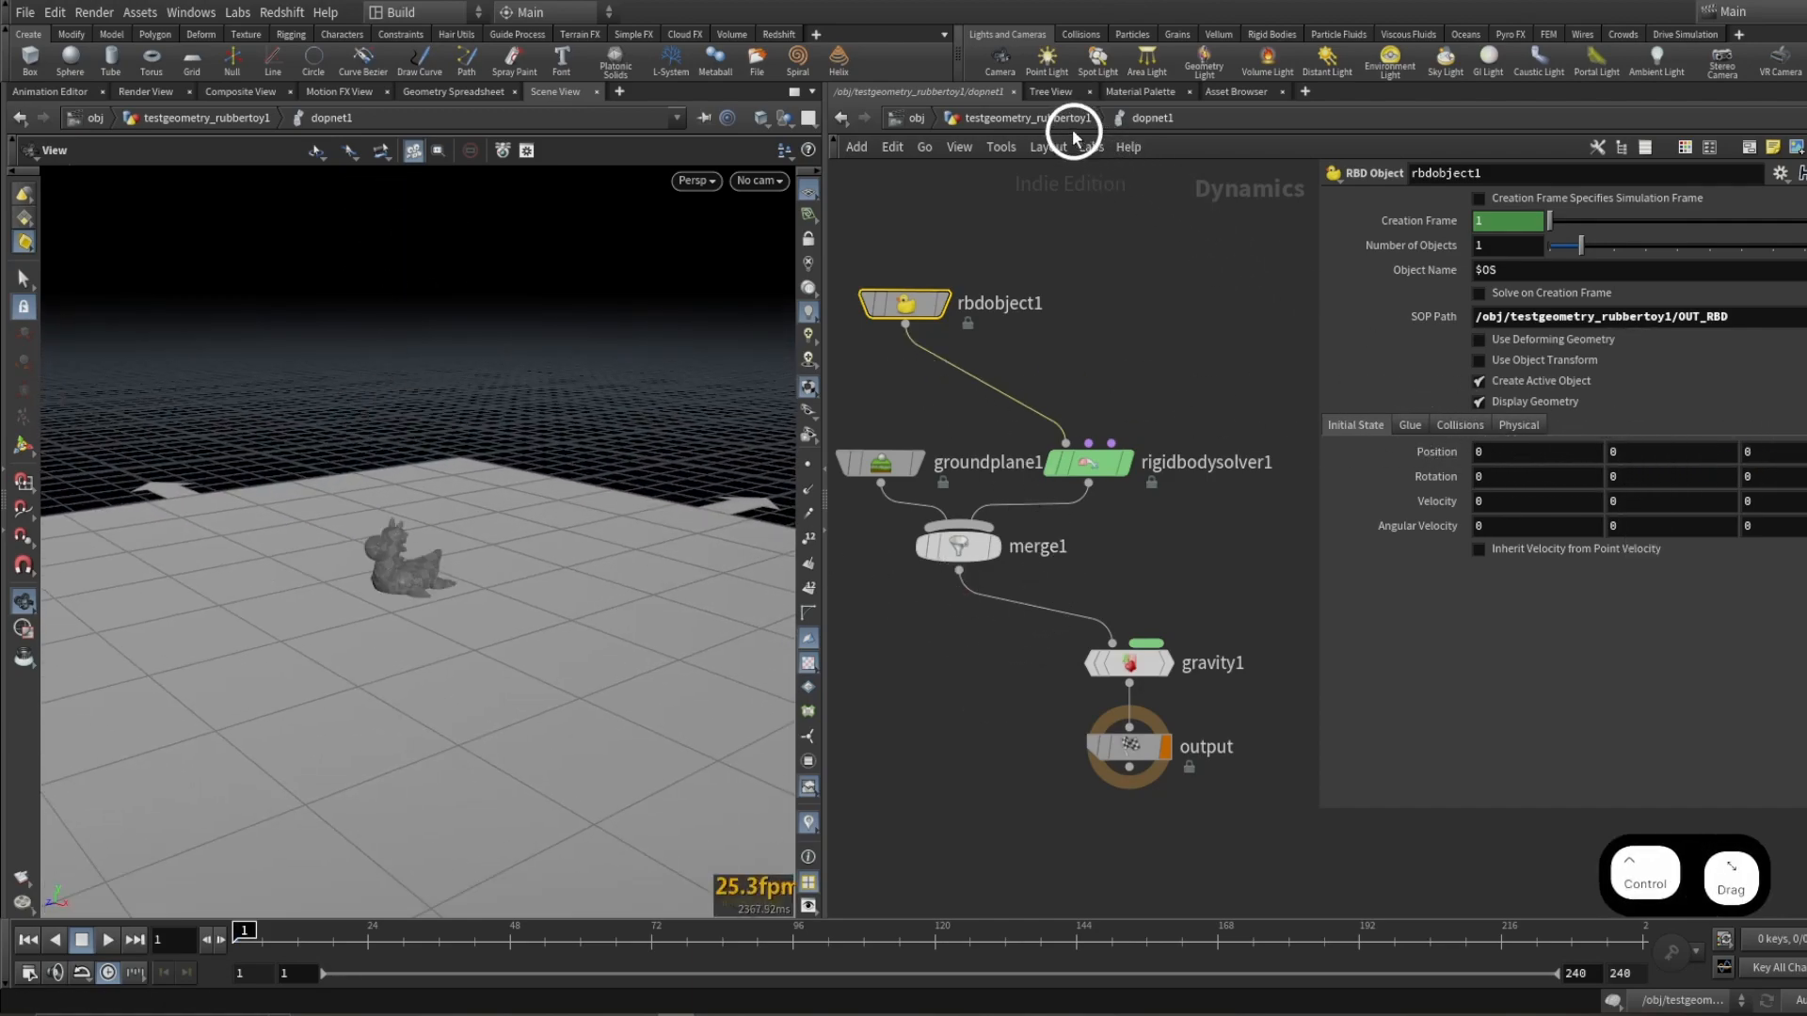
Step: Set the rubber toy test geometry's Y translation to 3.3 at the geometry level and go back into the DOP network
left_click(1064, 118)
left_click(1000, 414)
middle_click_drag(1632, 199, 1629, 201)
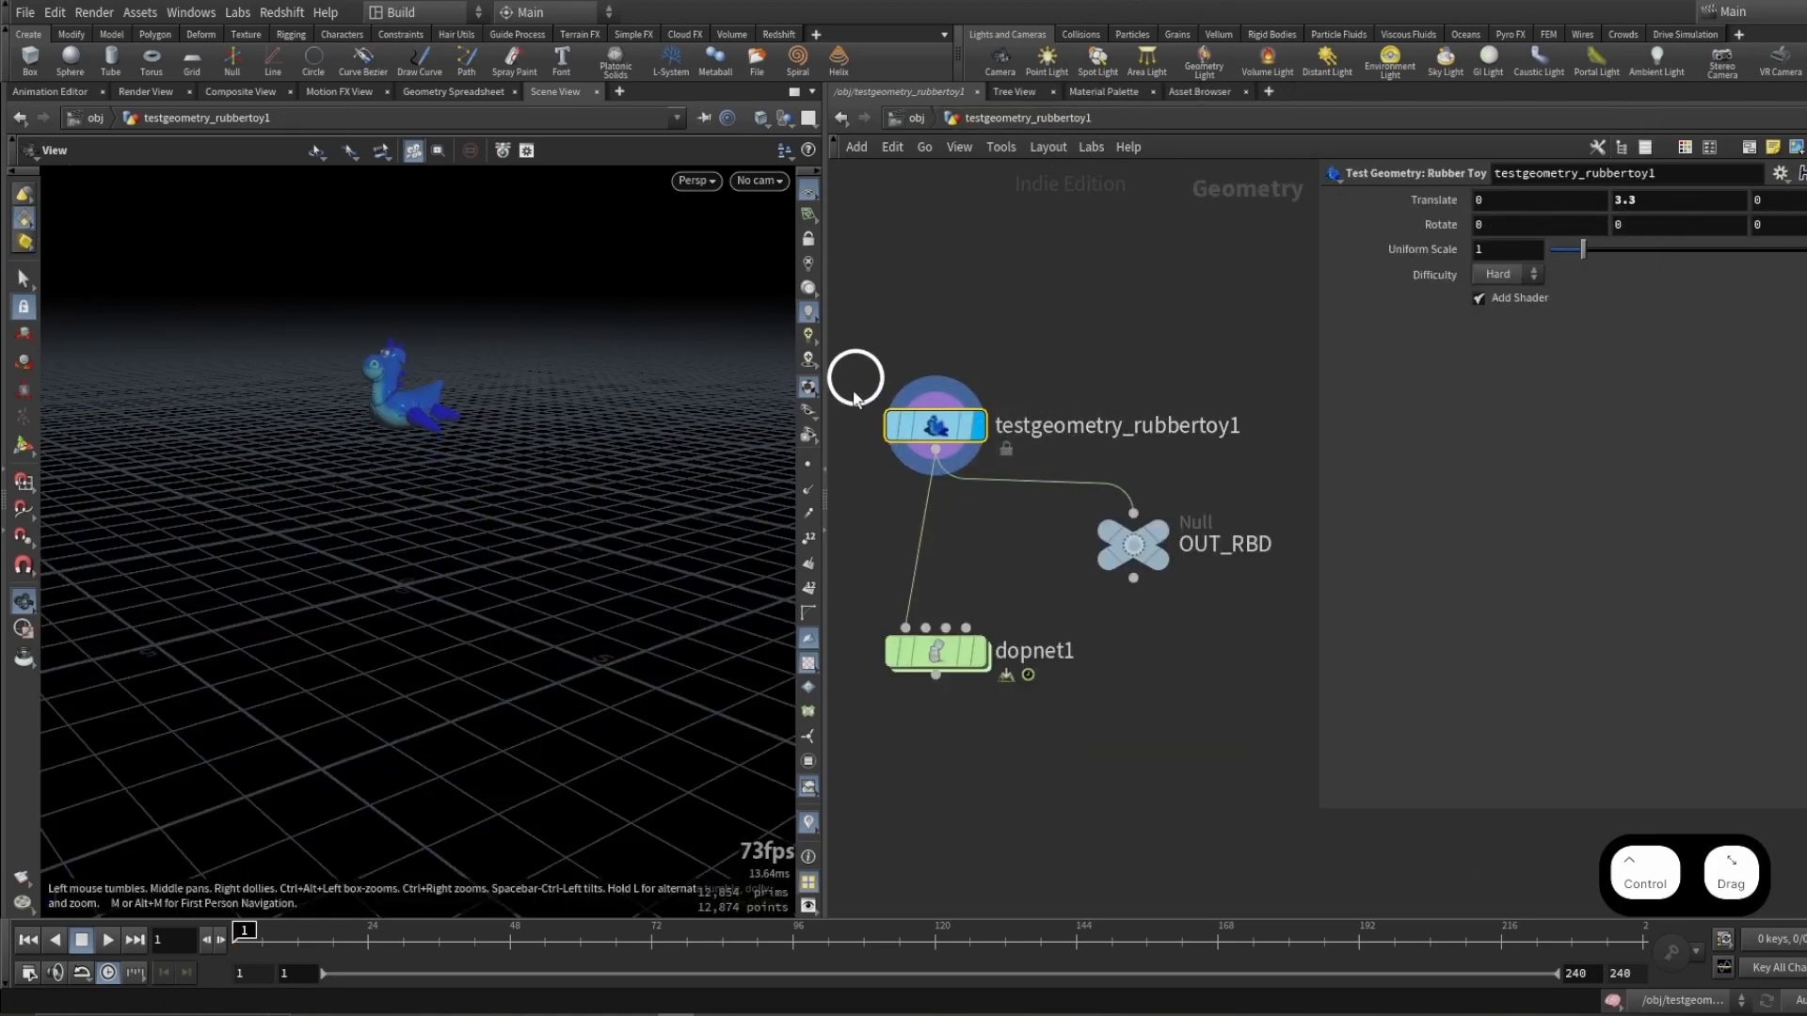
left_click(1638, 200)
key("Return")
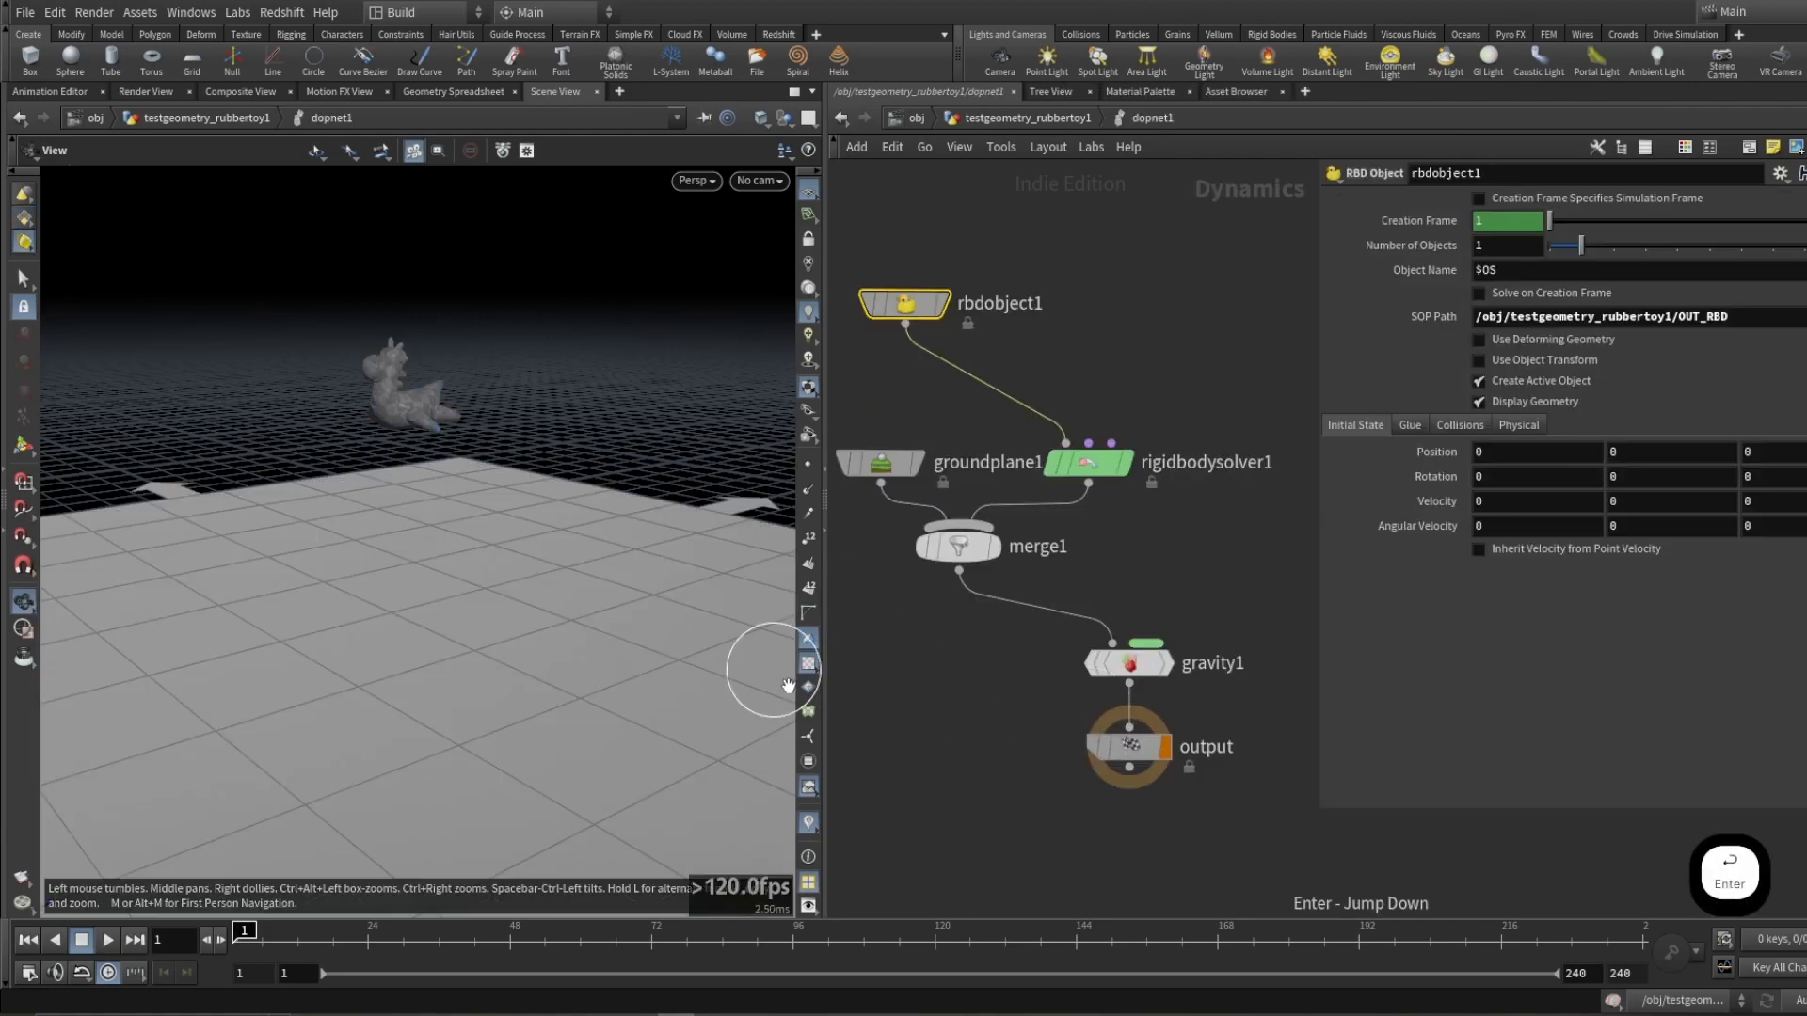
Step: Play the simulation twice from frame 1 and examine up close how the toy falls and lands on the ground plane
key("Up")
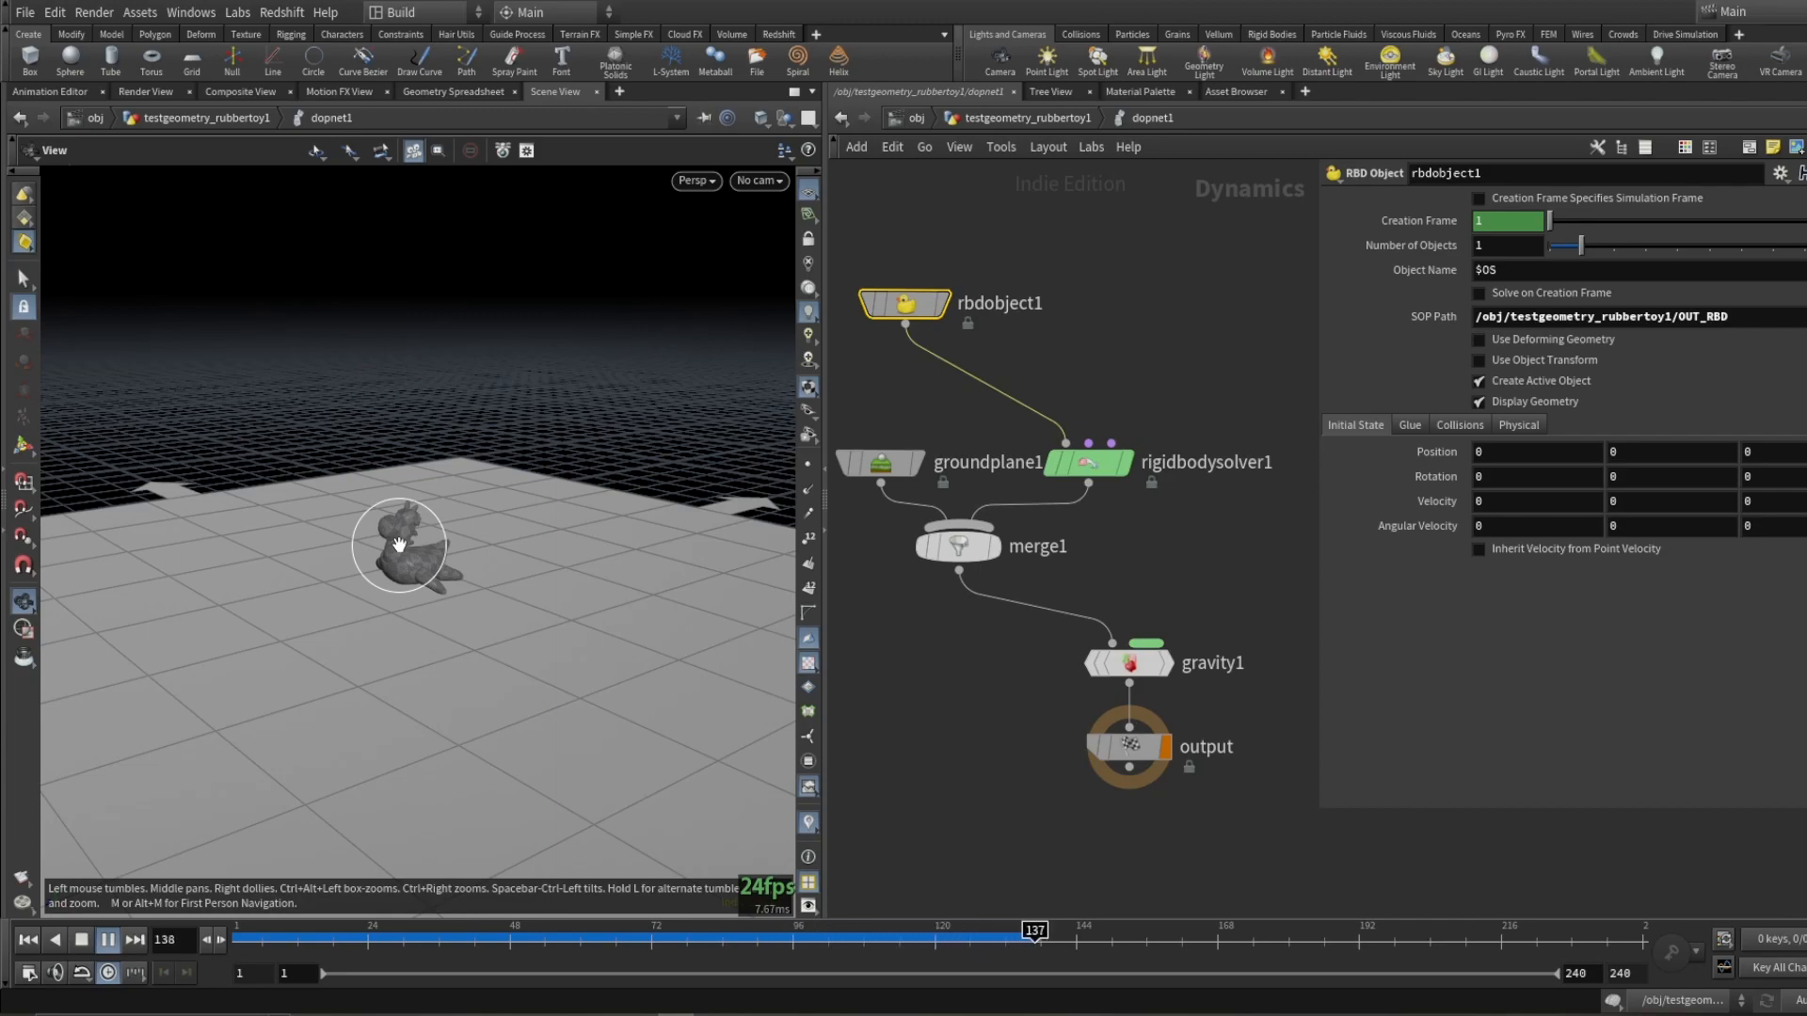
key("ctrl+Up")
scroll(1043, 347, "up", 5)
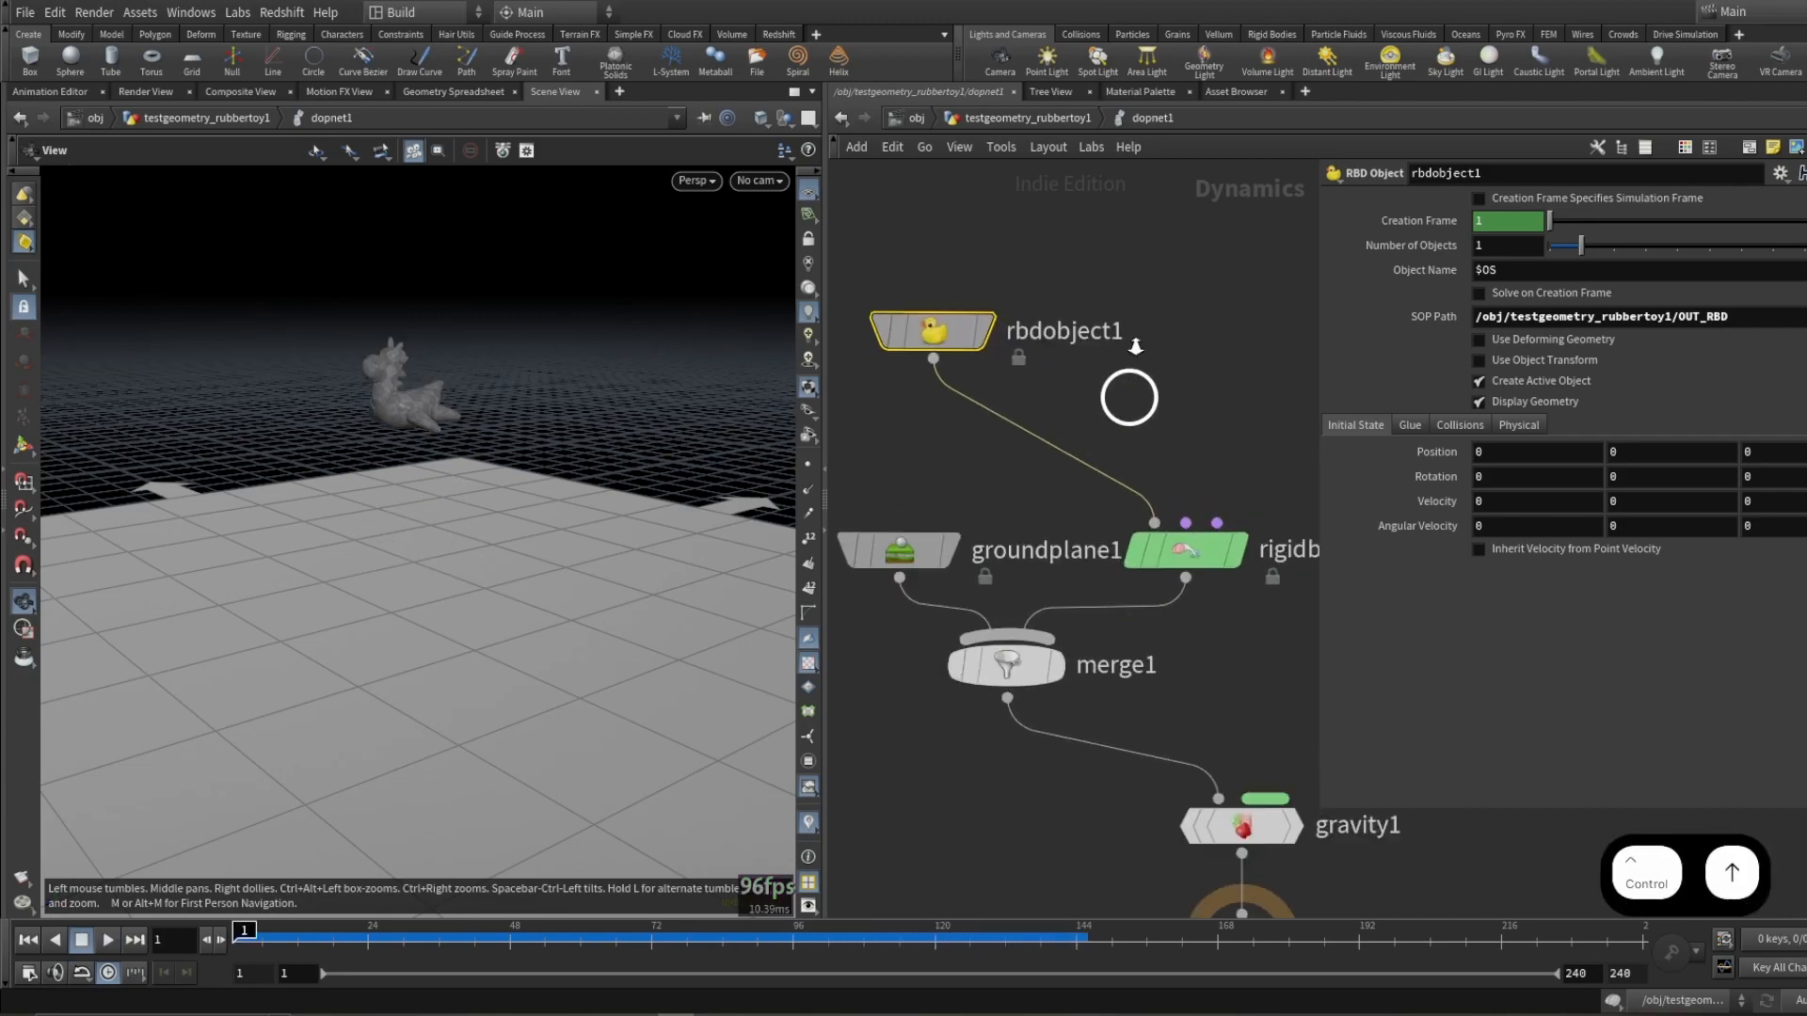
scroll(1138, 365, "down", 5)
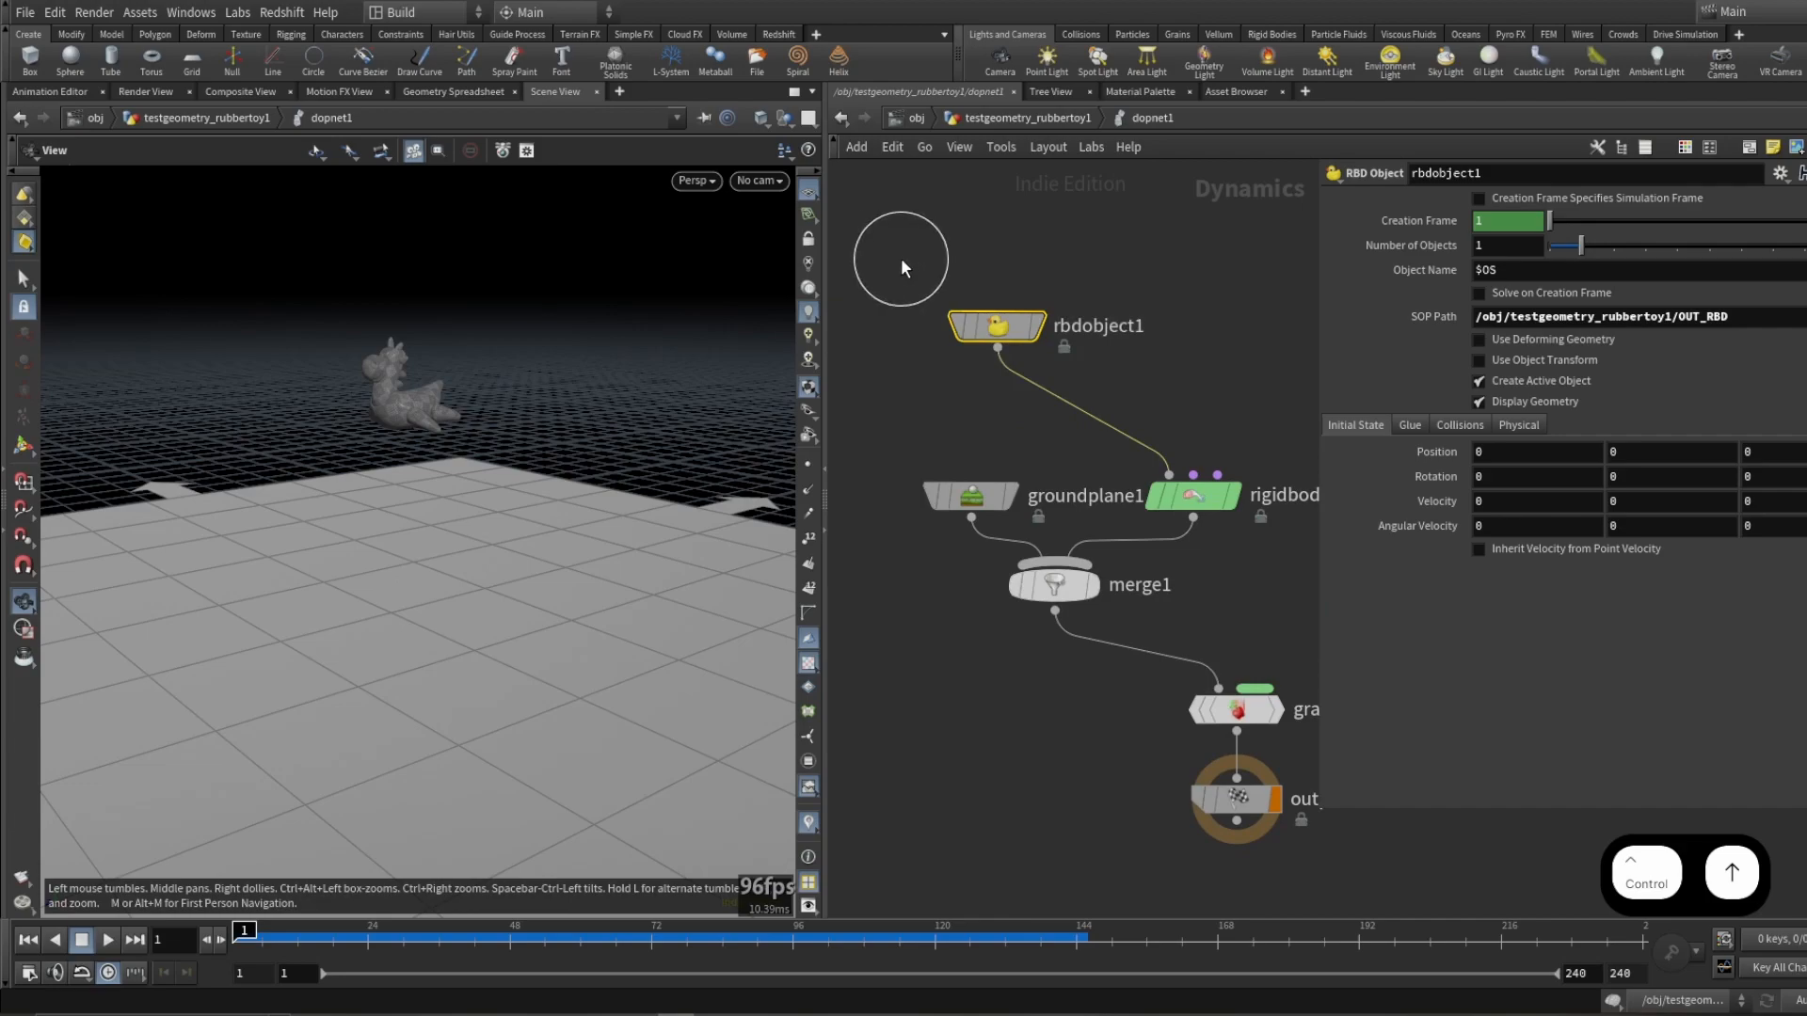
scroll(463, 256, "up", 5)
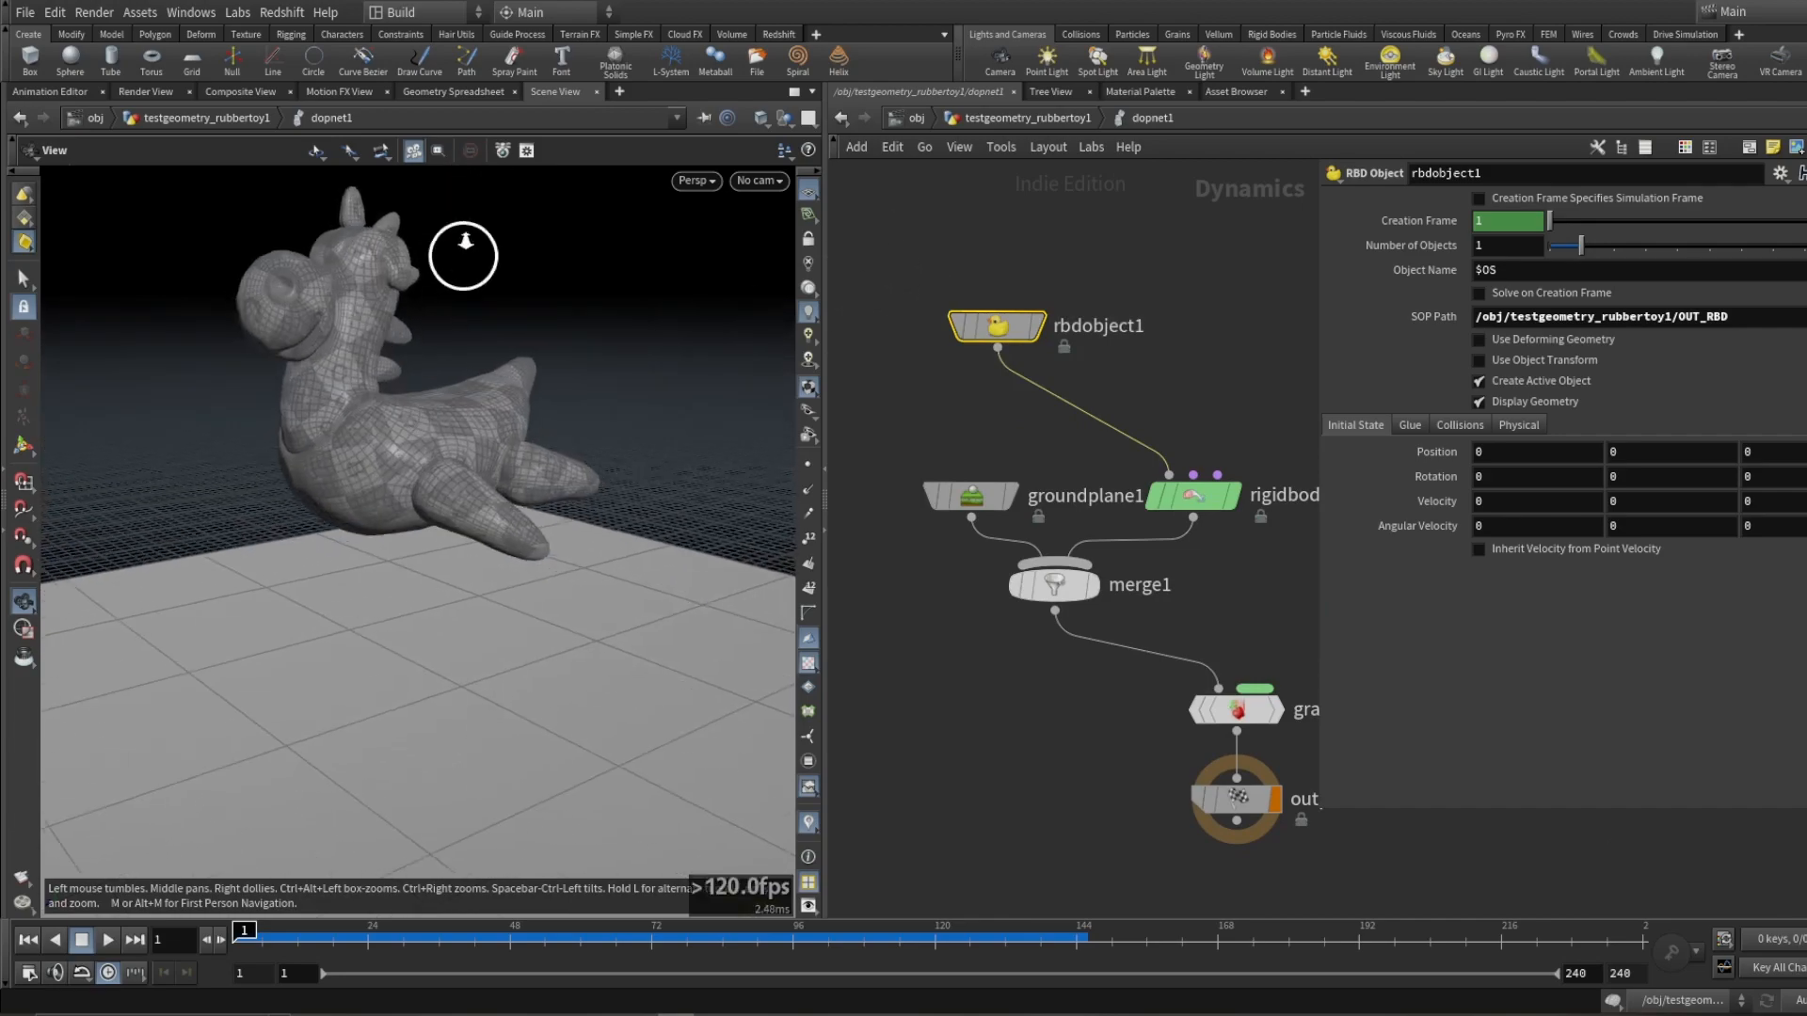
scroll(463, 256, "up", 5)
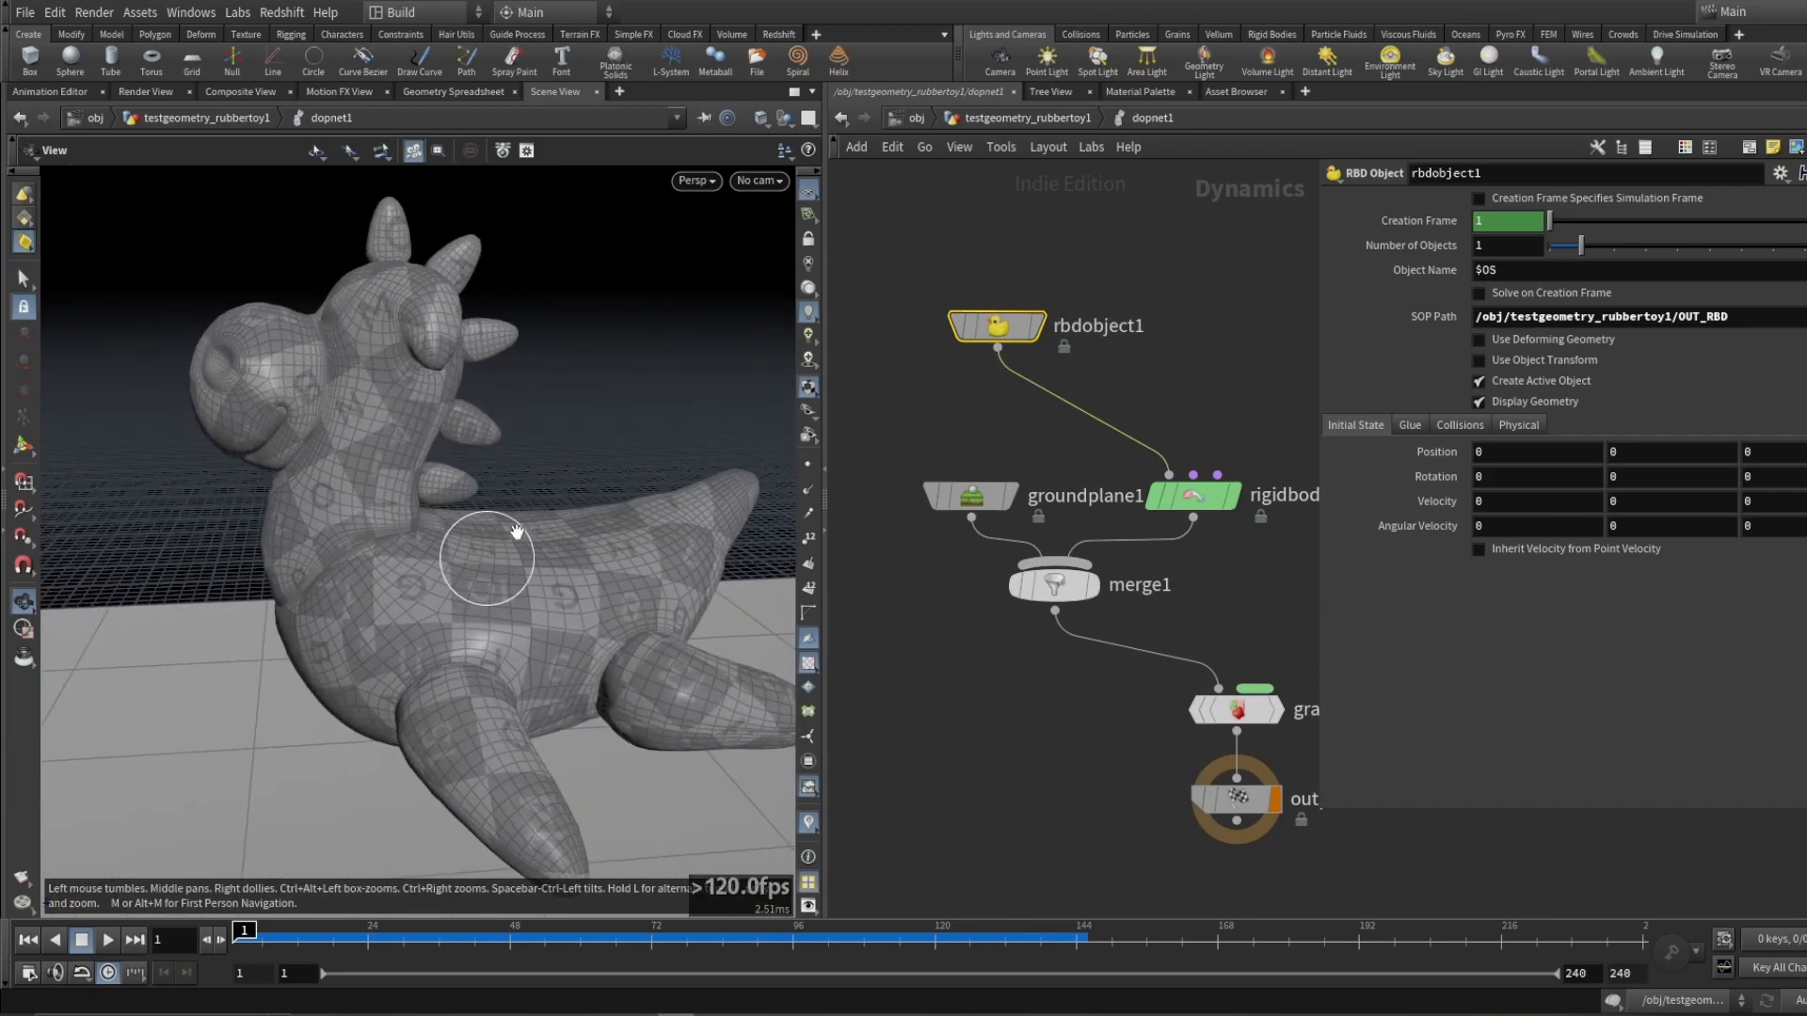
scroll(443, 554, "down", 5)
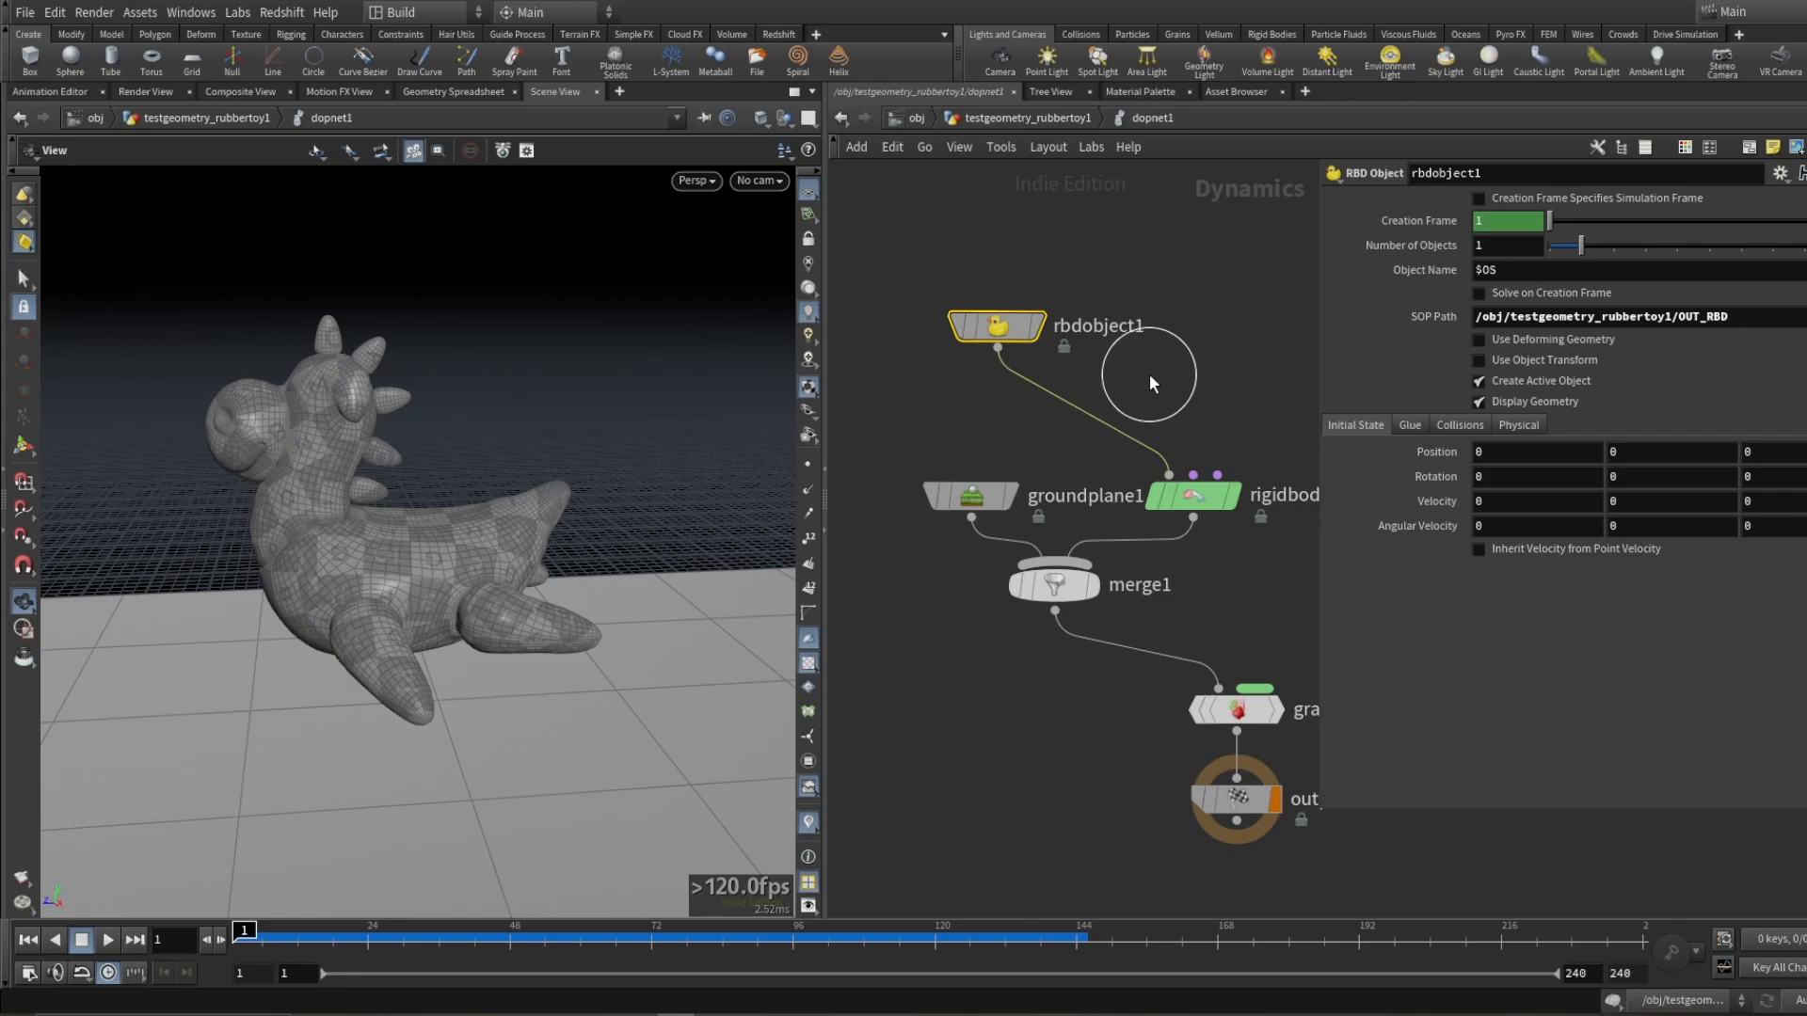
left_click_drag(323, 738, 404, 464)
key("Up")
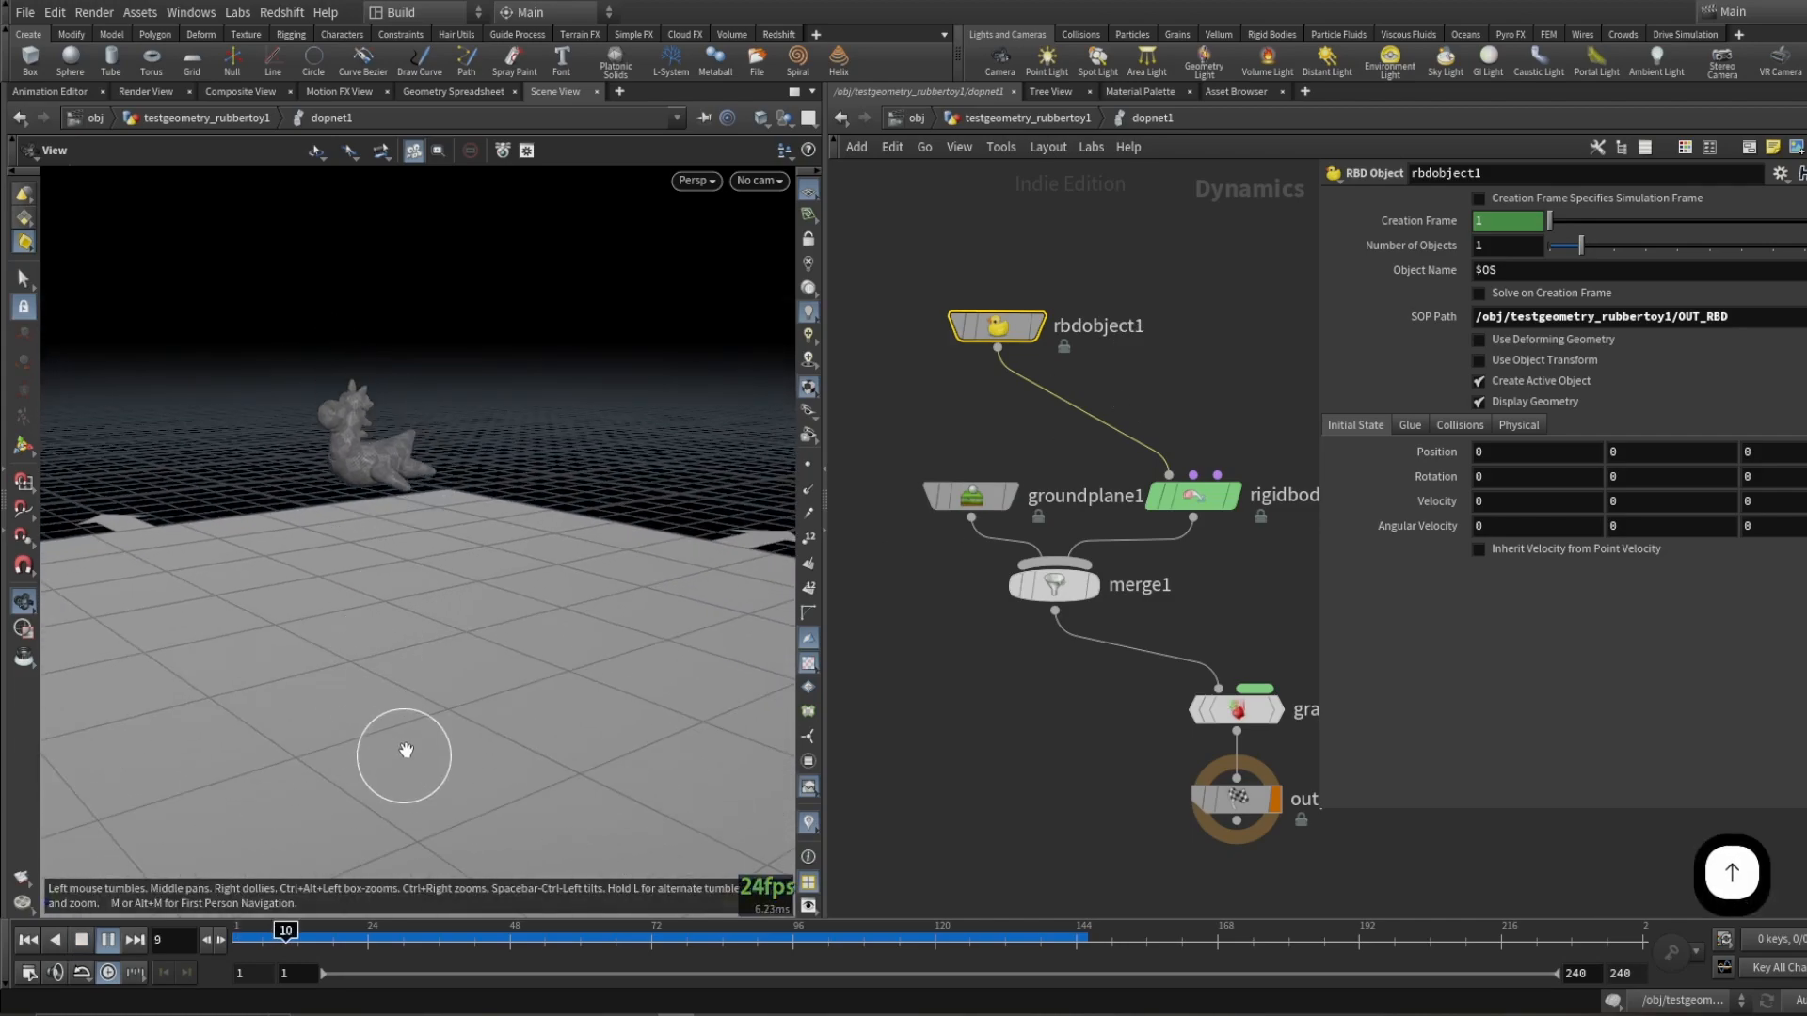
left_click_drag(404, 625, 348, 619)
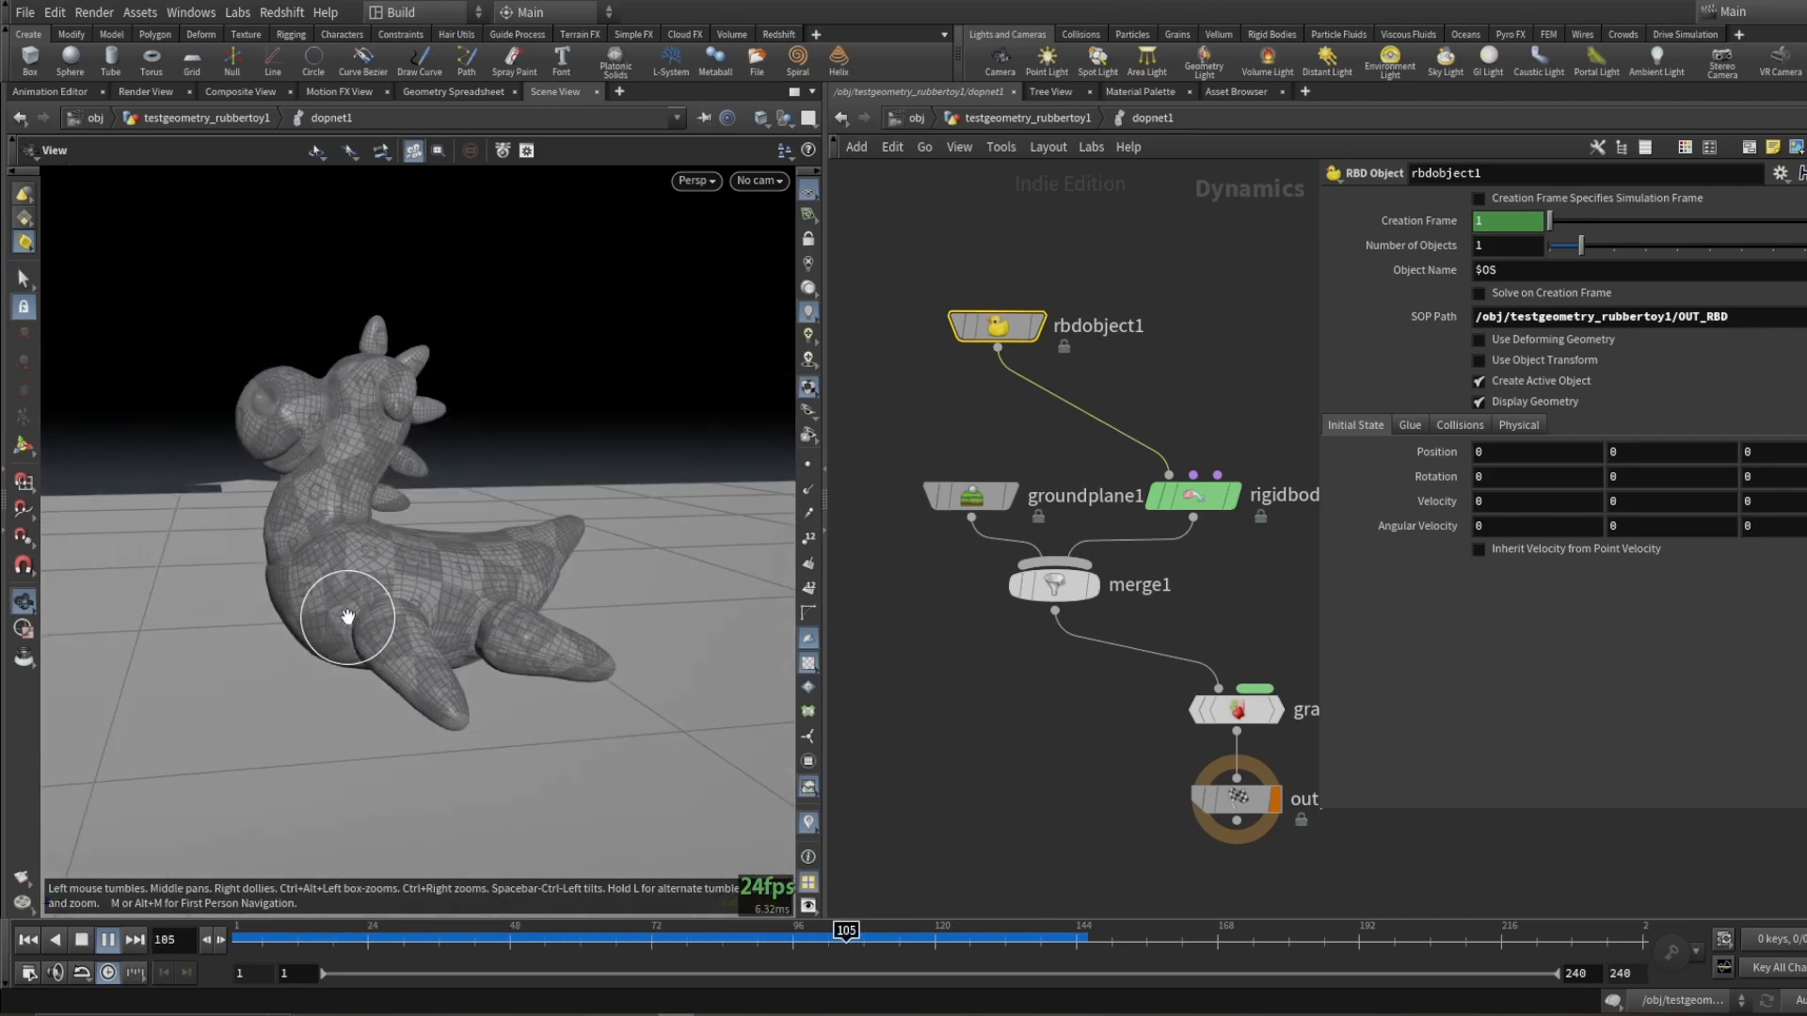
key("ctrl+Up")
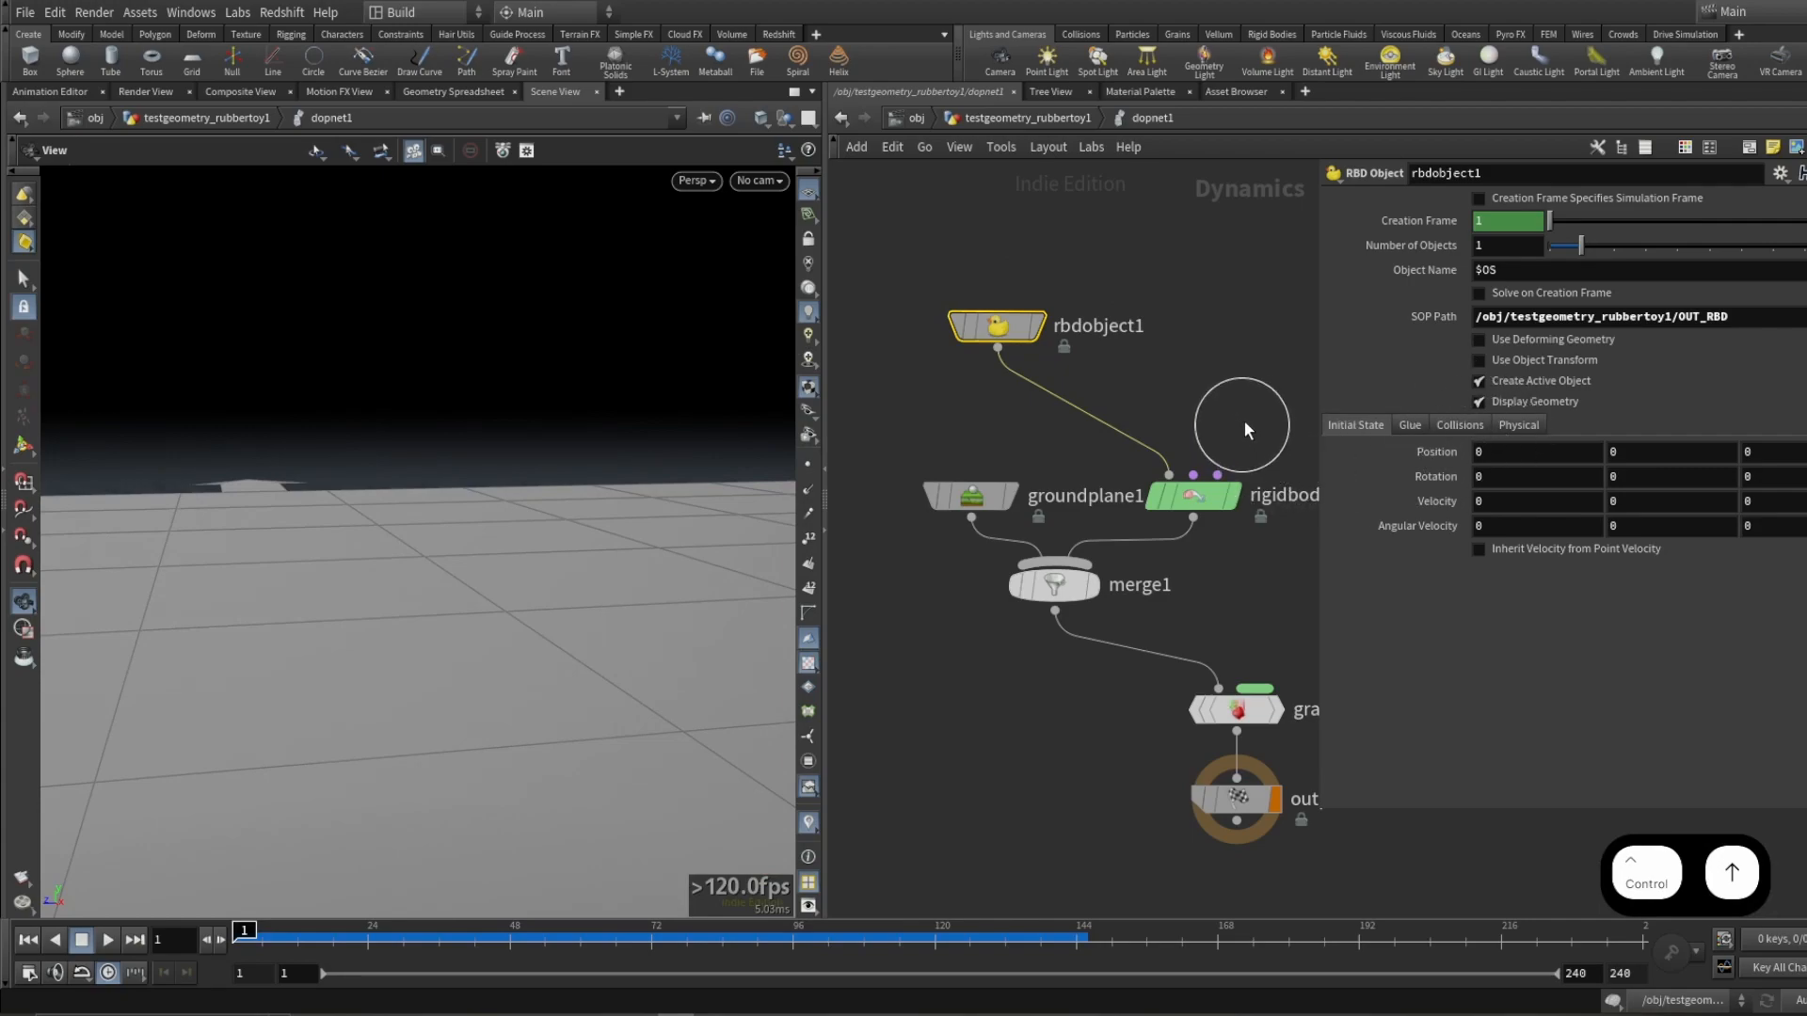
Step: Compare the RBD Object's RBD Solver and Bullet Data collision settings with the Rigid Body Solver's Bullet engine settings
left_click(1214, 496)
left_click(1083, 320)
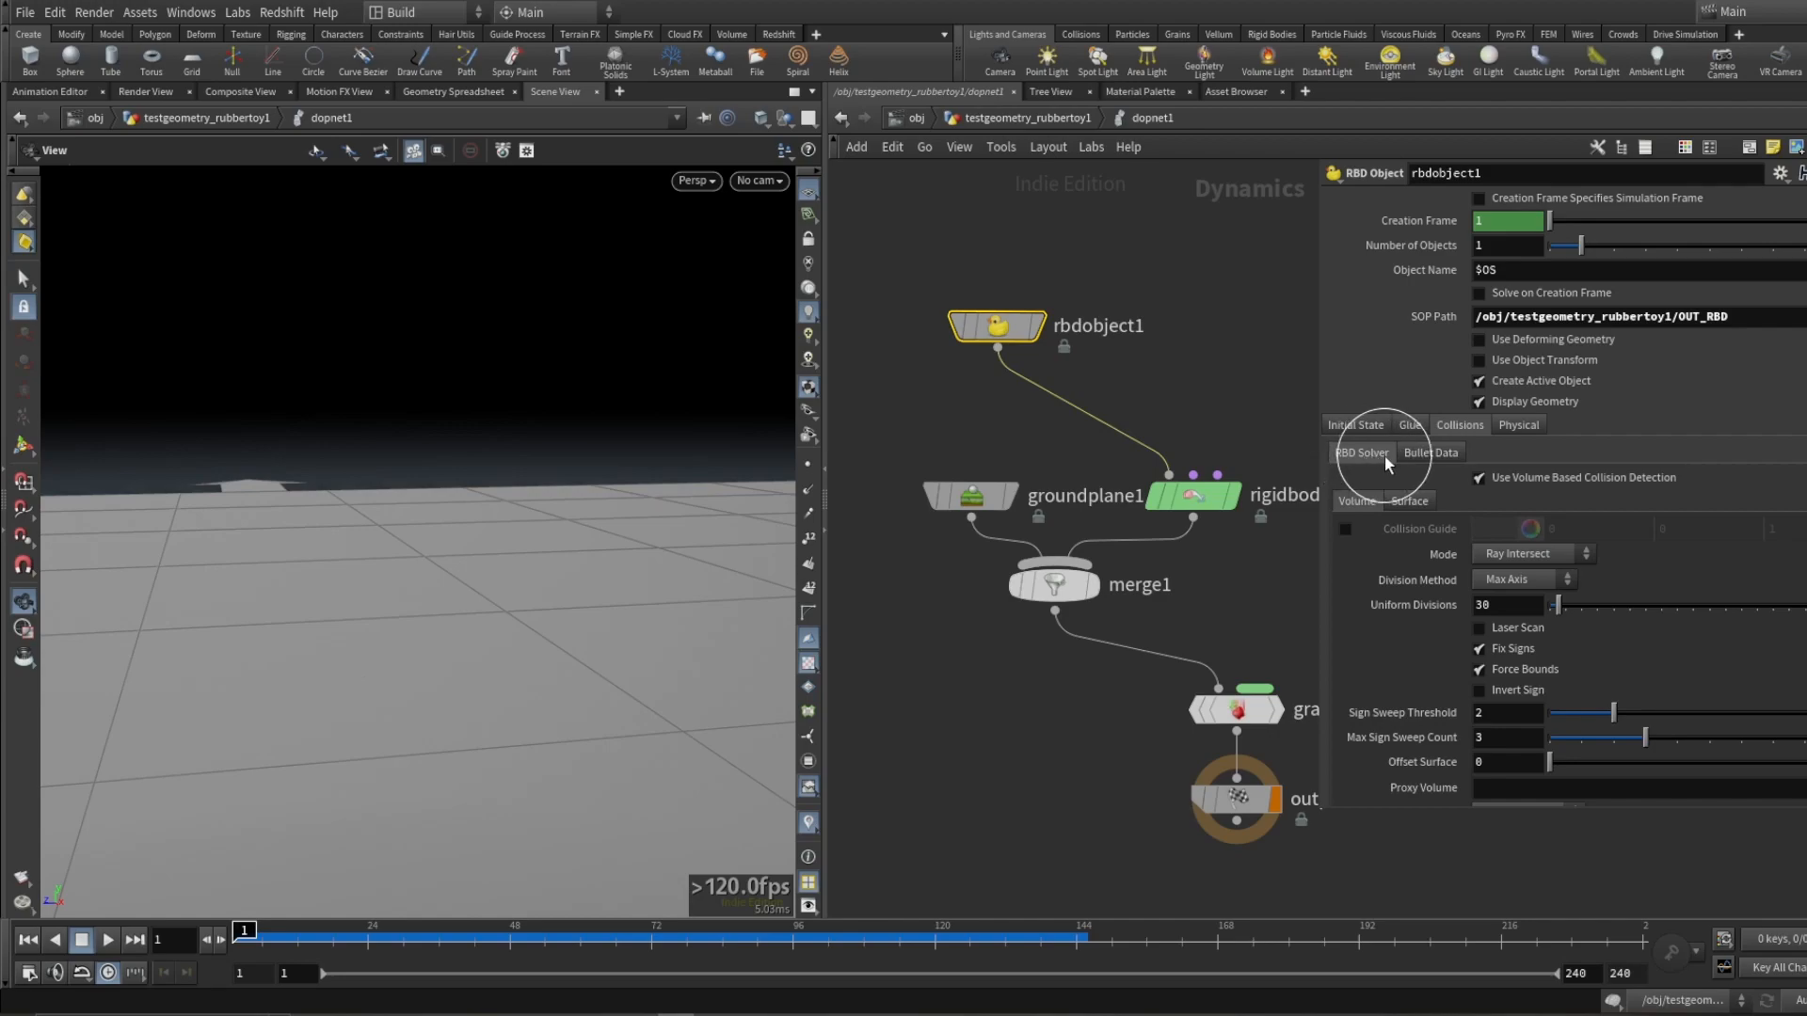
left_click(1417, 454)
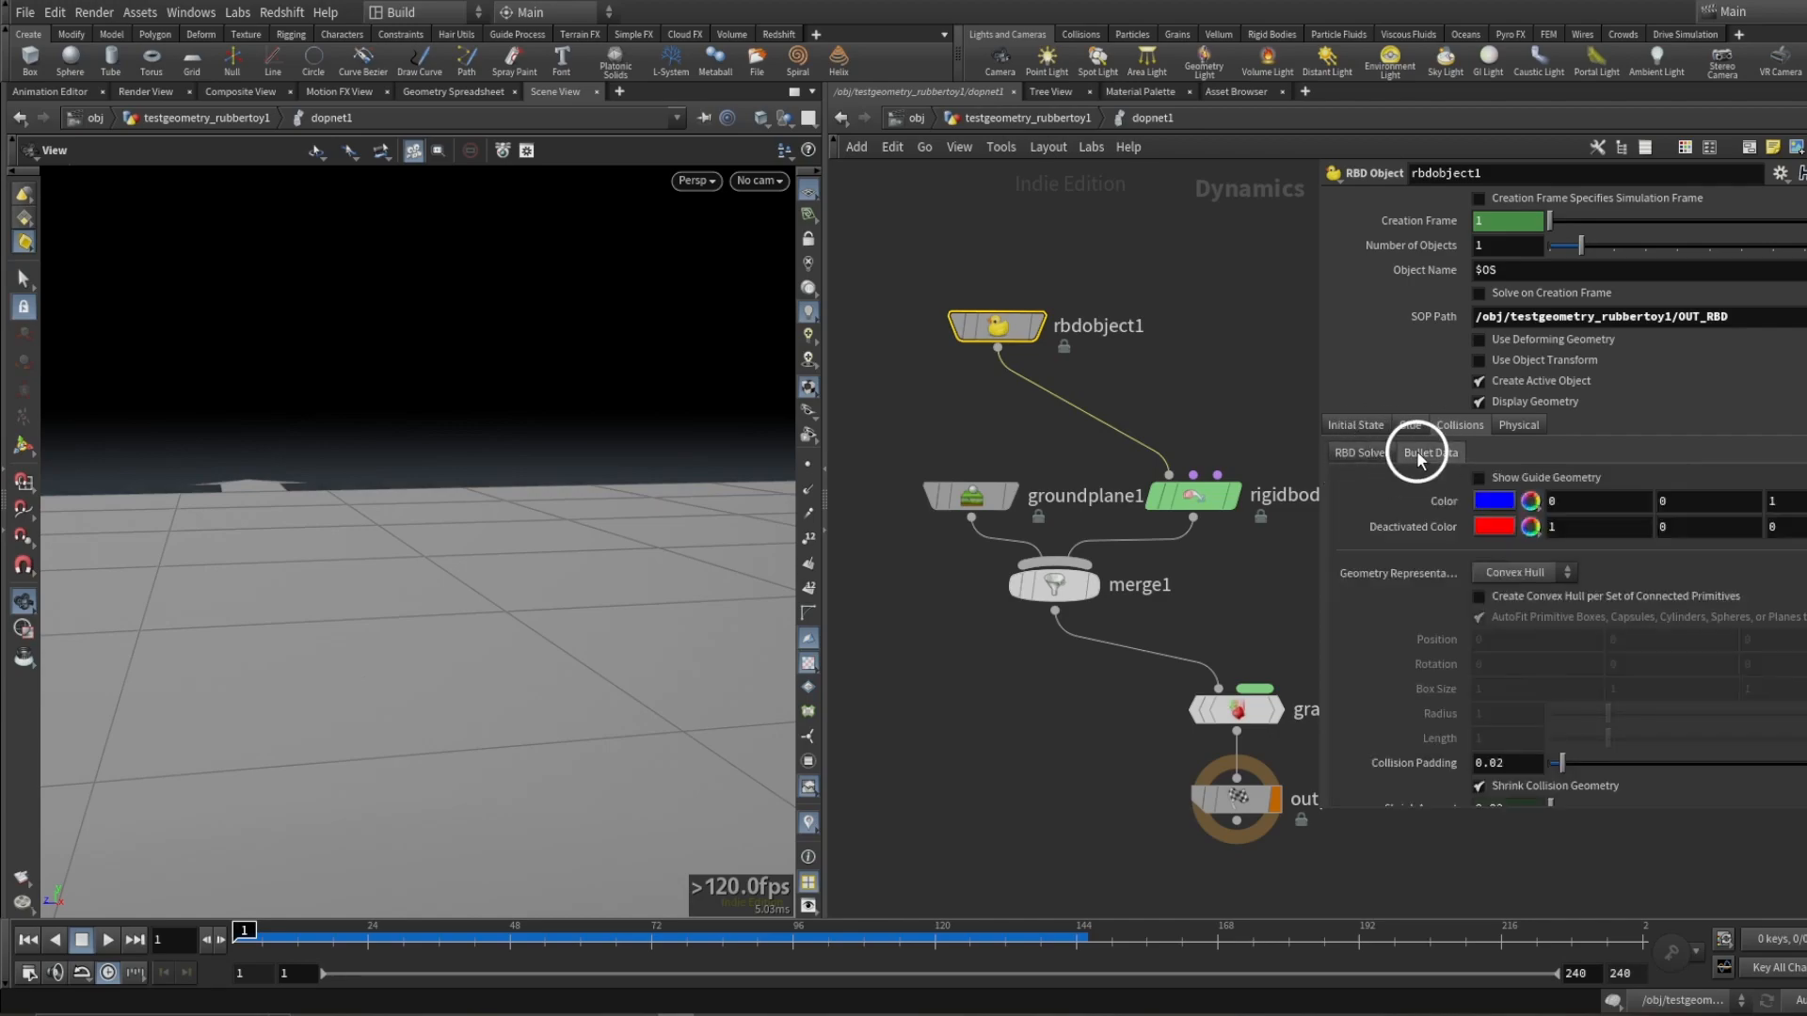
middle_click_drag(1183, 415, 1139, 443)
left_click(1137, 484)
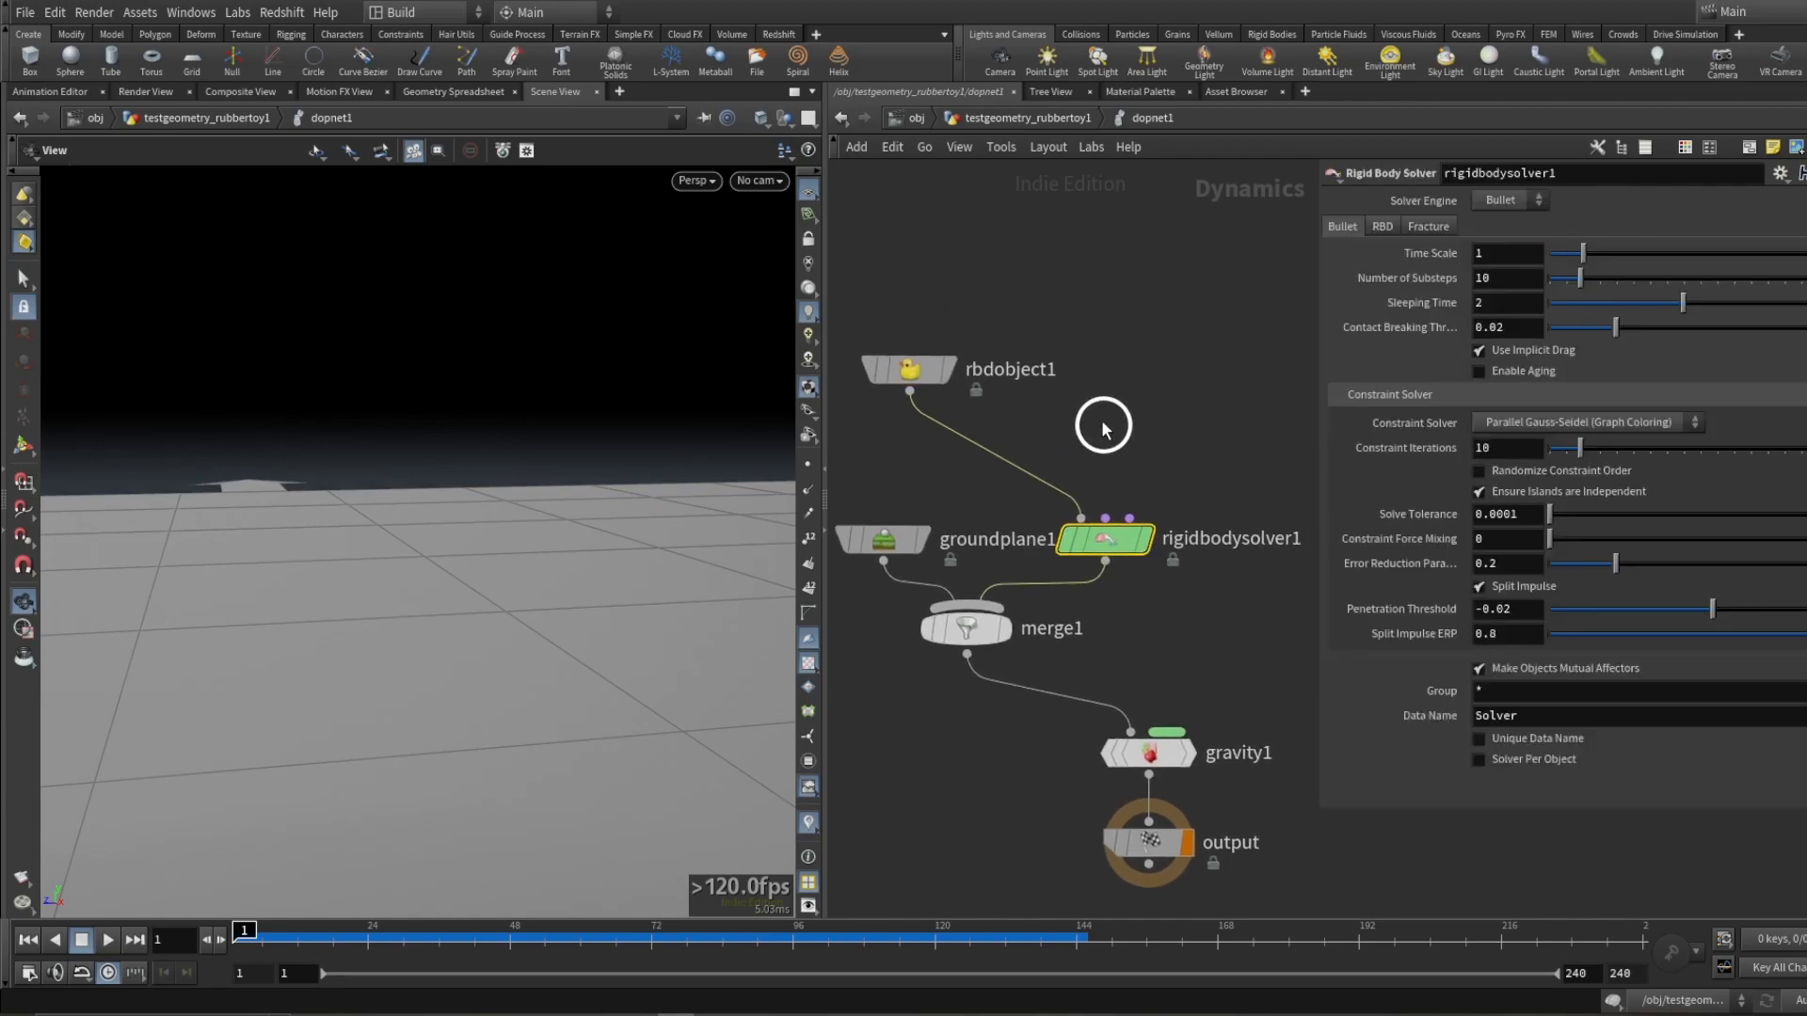
left_click(911, 369)
left_click(1134, 538)
left_click(922, 369)
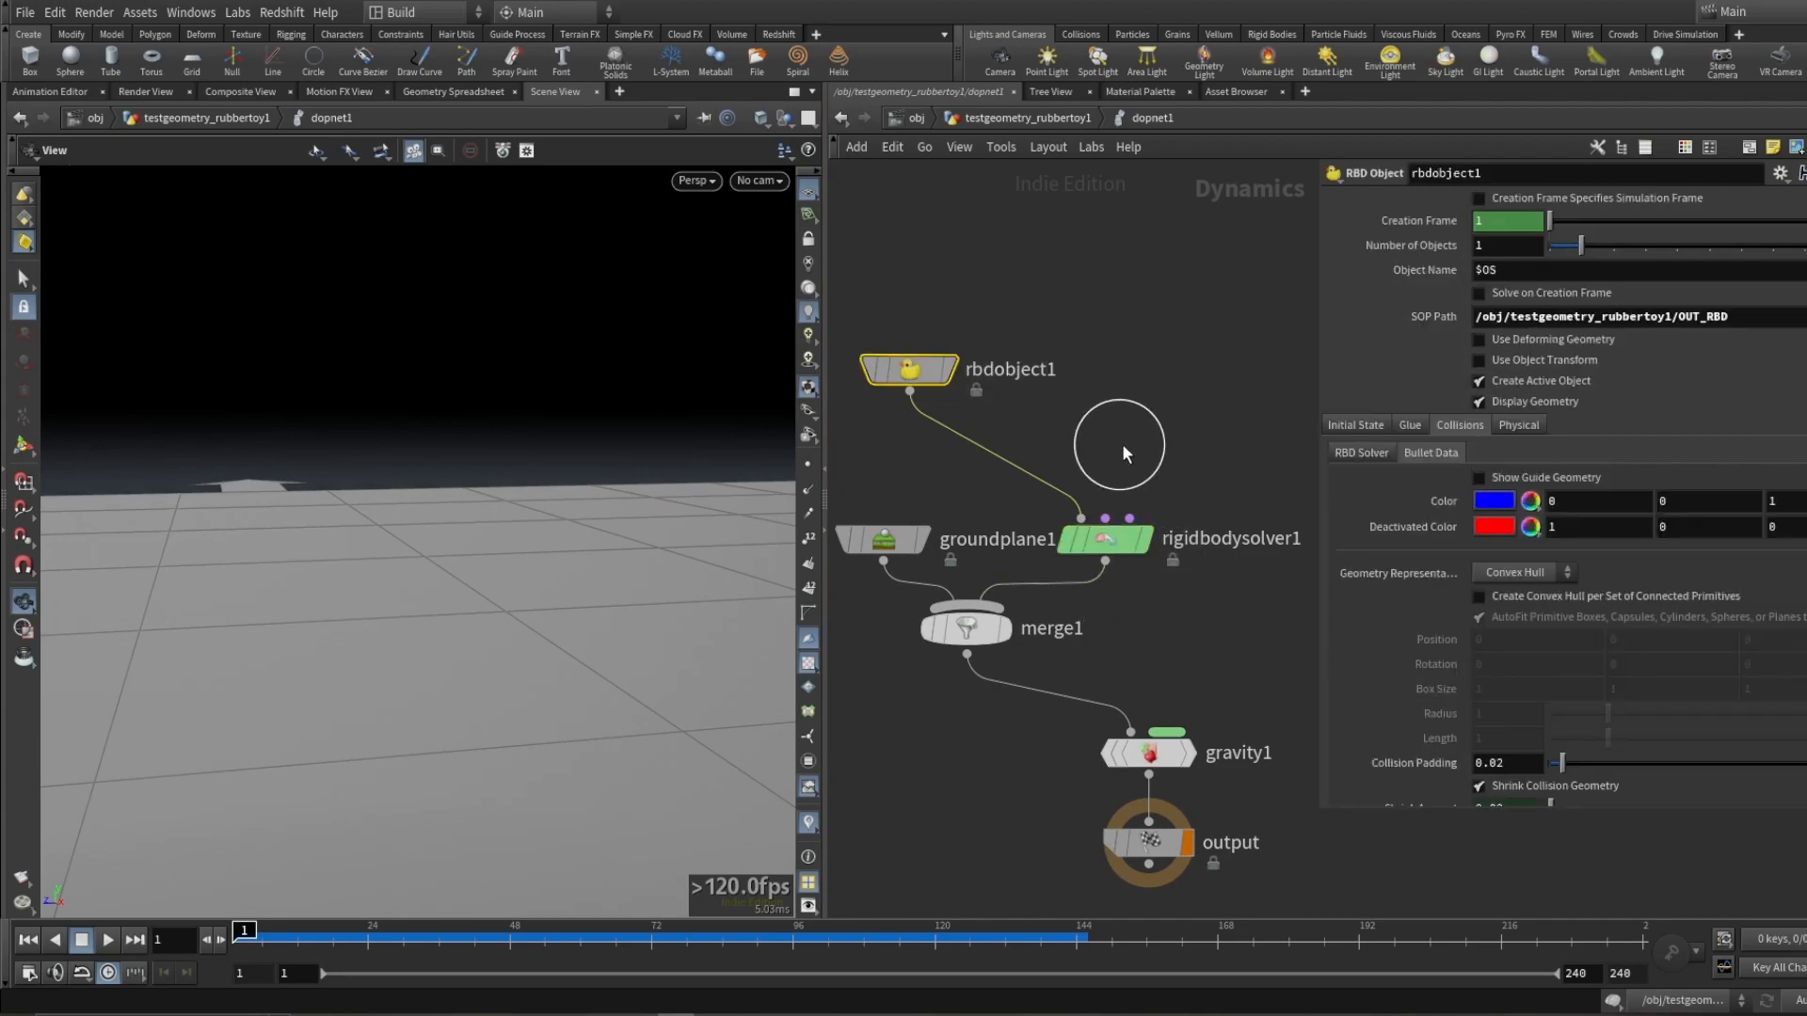
left_click(1118, 540)
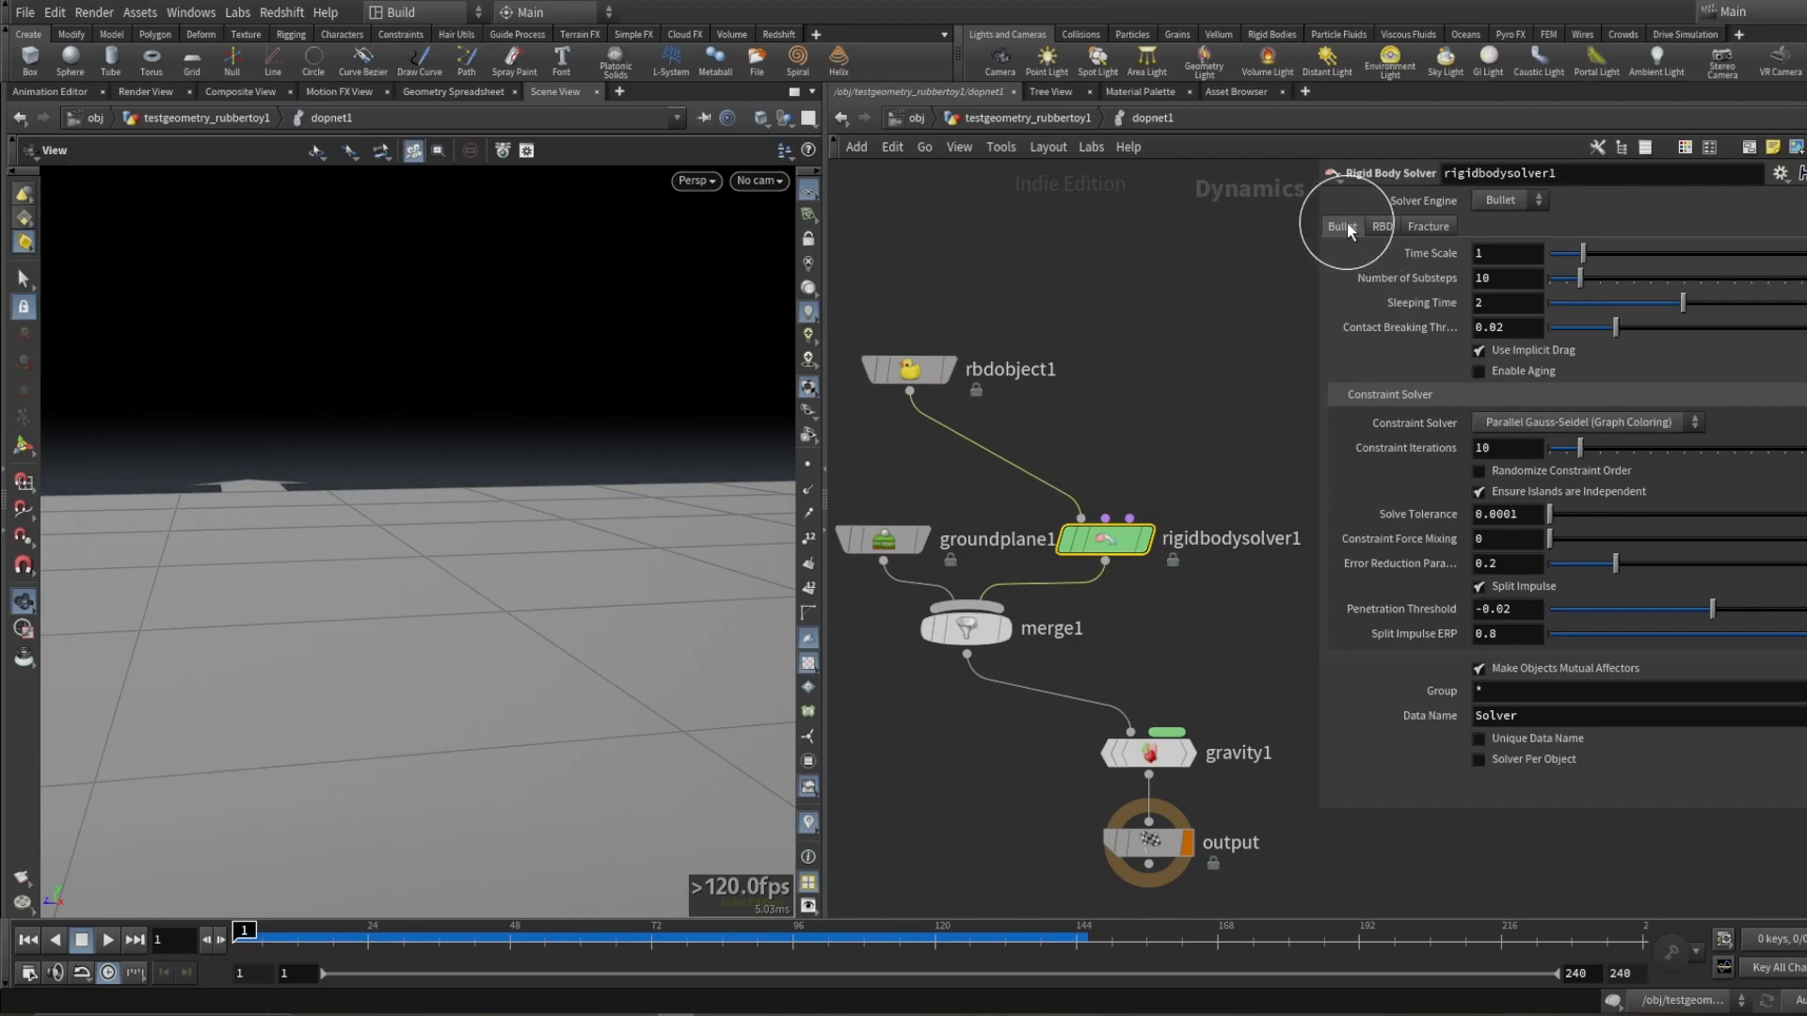
left_click(1503, 200)
Step: Show the RBD Object's Bullet guide geometry and play the simulation to examine how the collision hull meets the ground plane
left_click(909, 369)
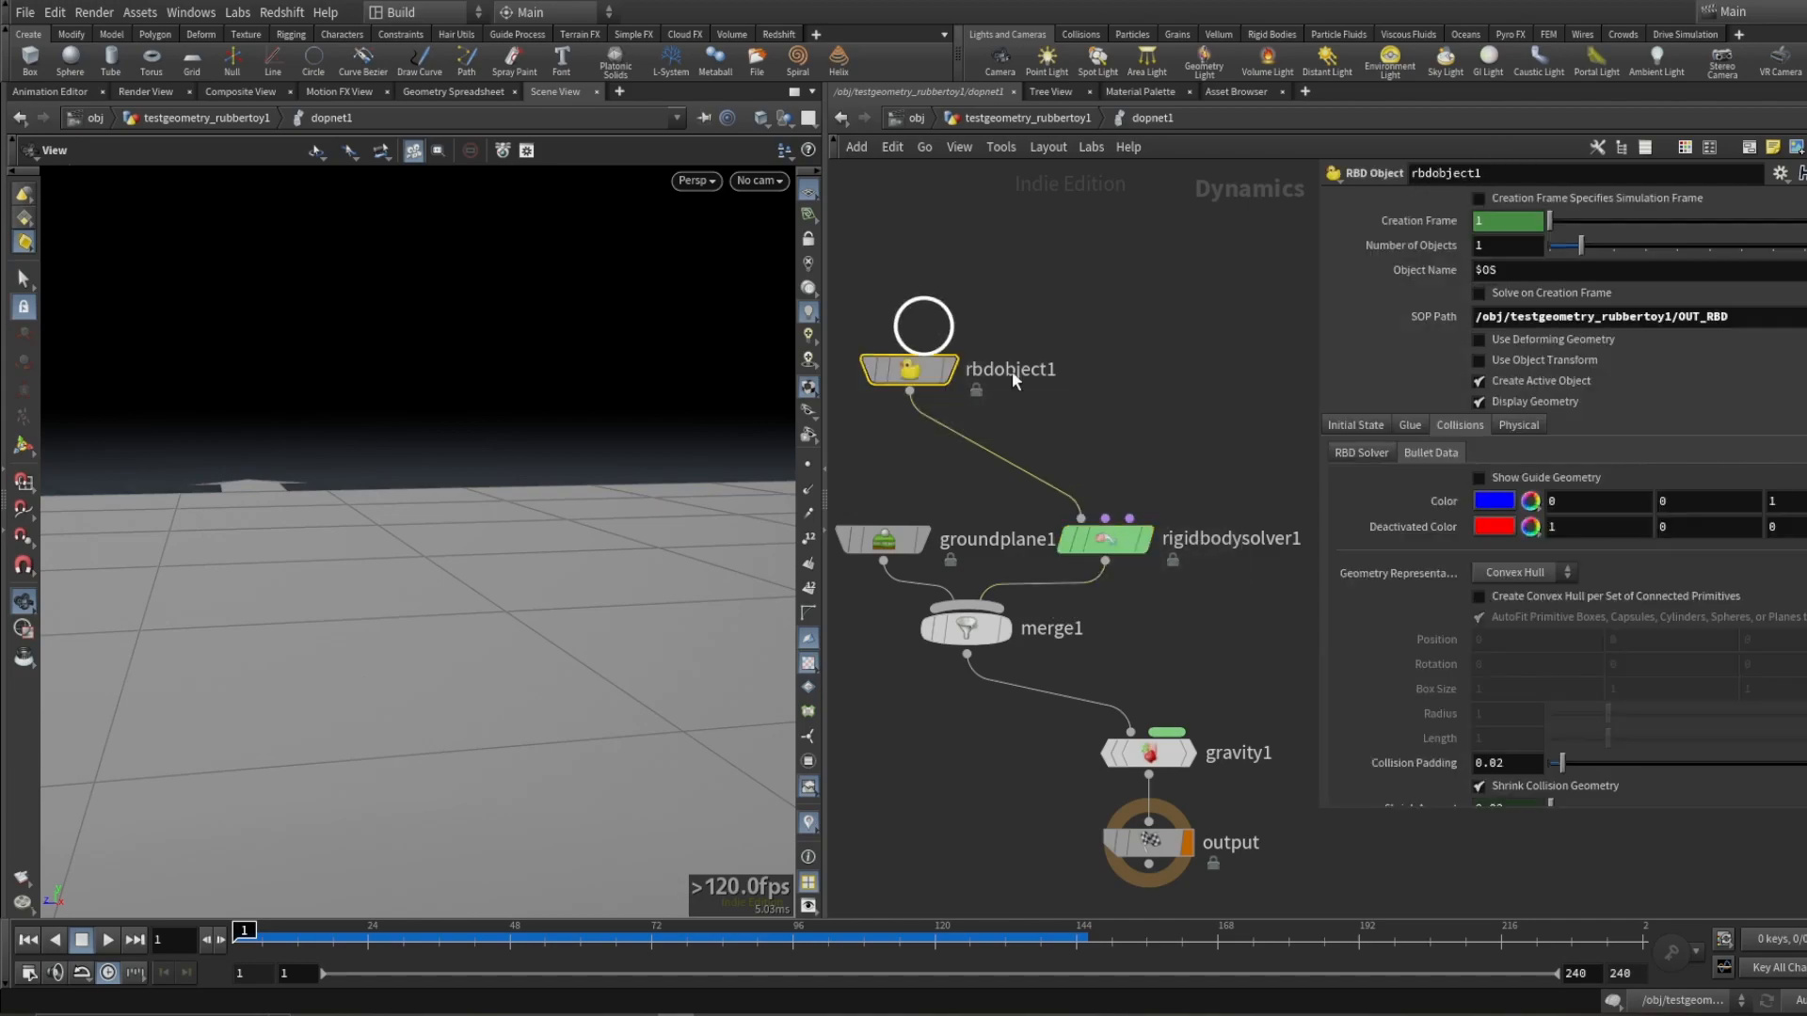
left_click(1479, 477)
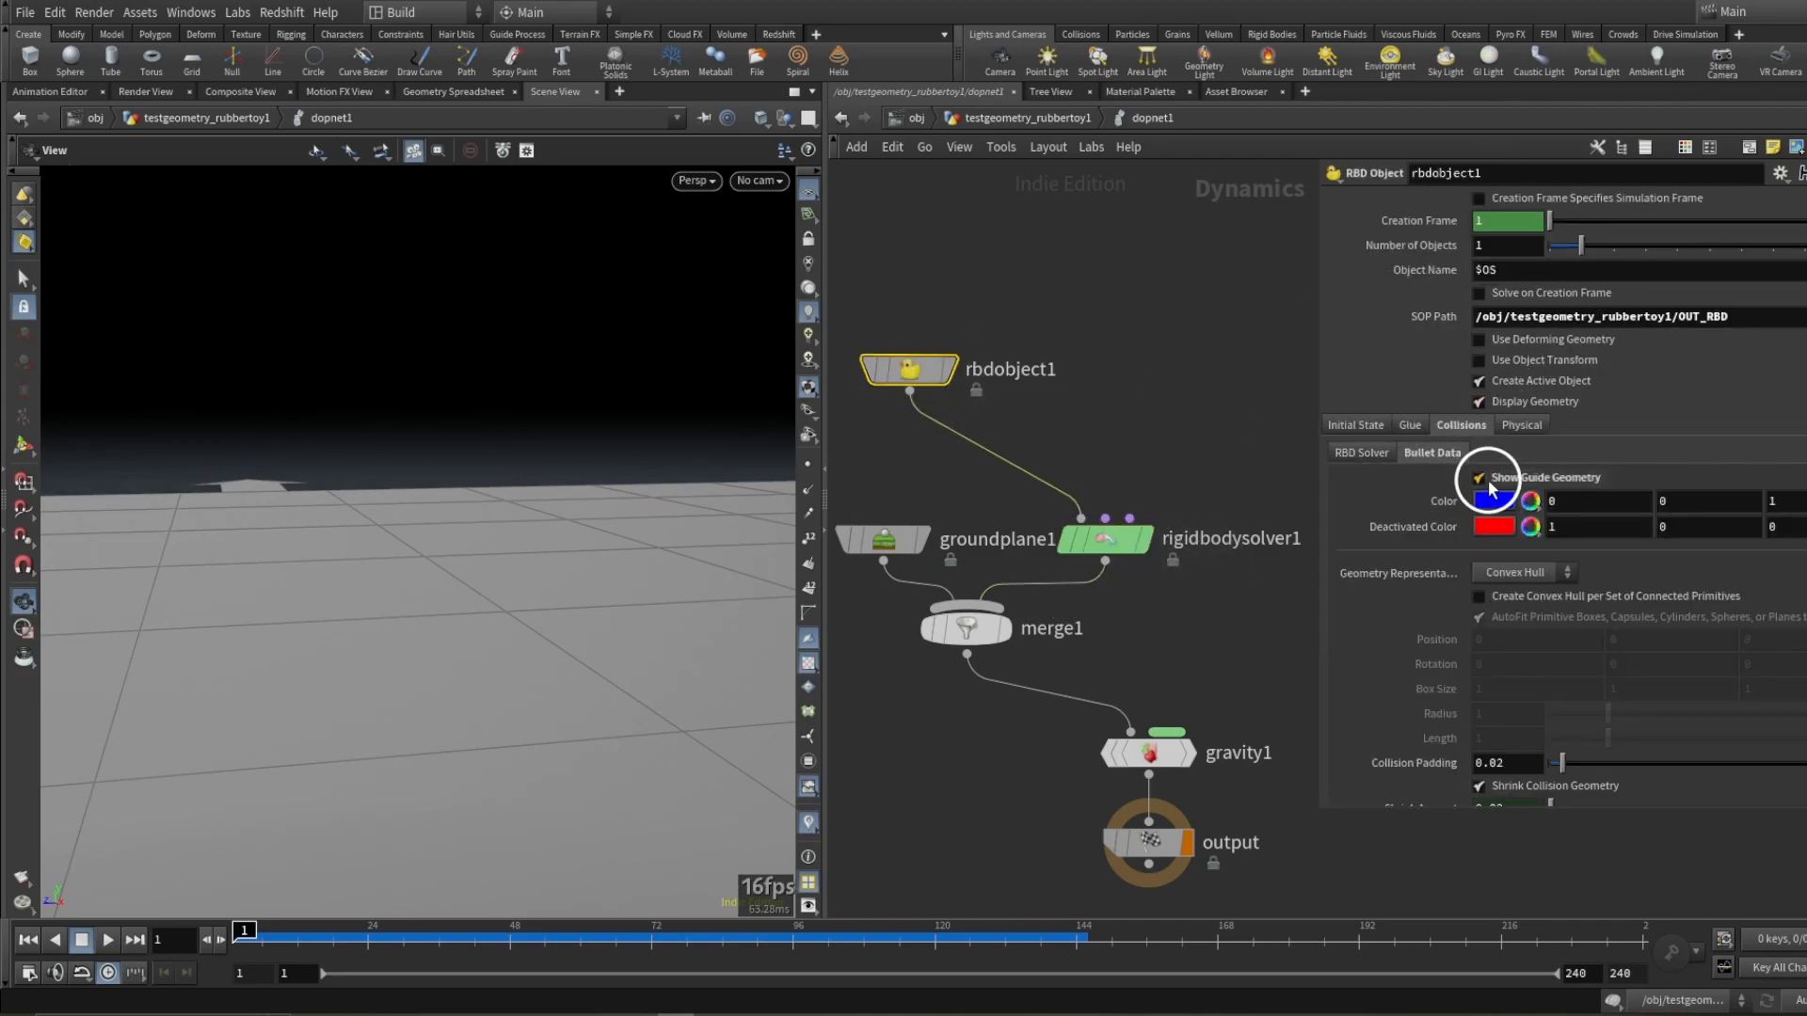
left_click_drag(570, 404, 508, 422, "alt")
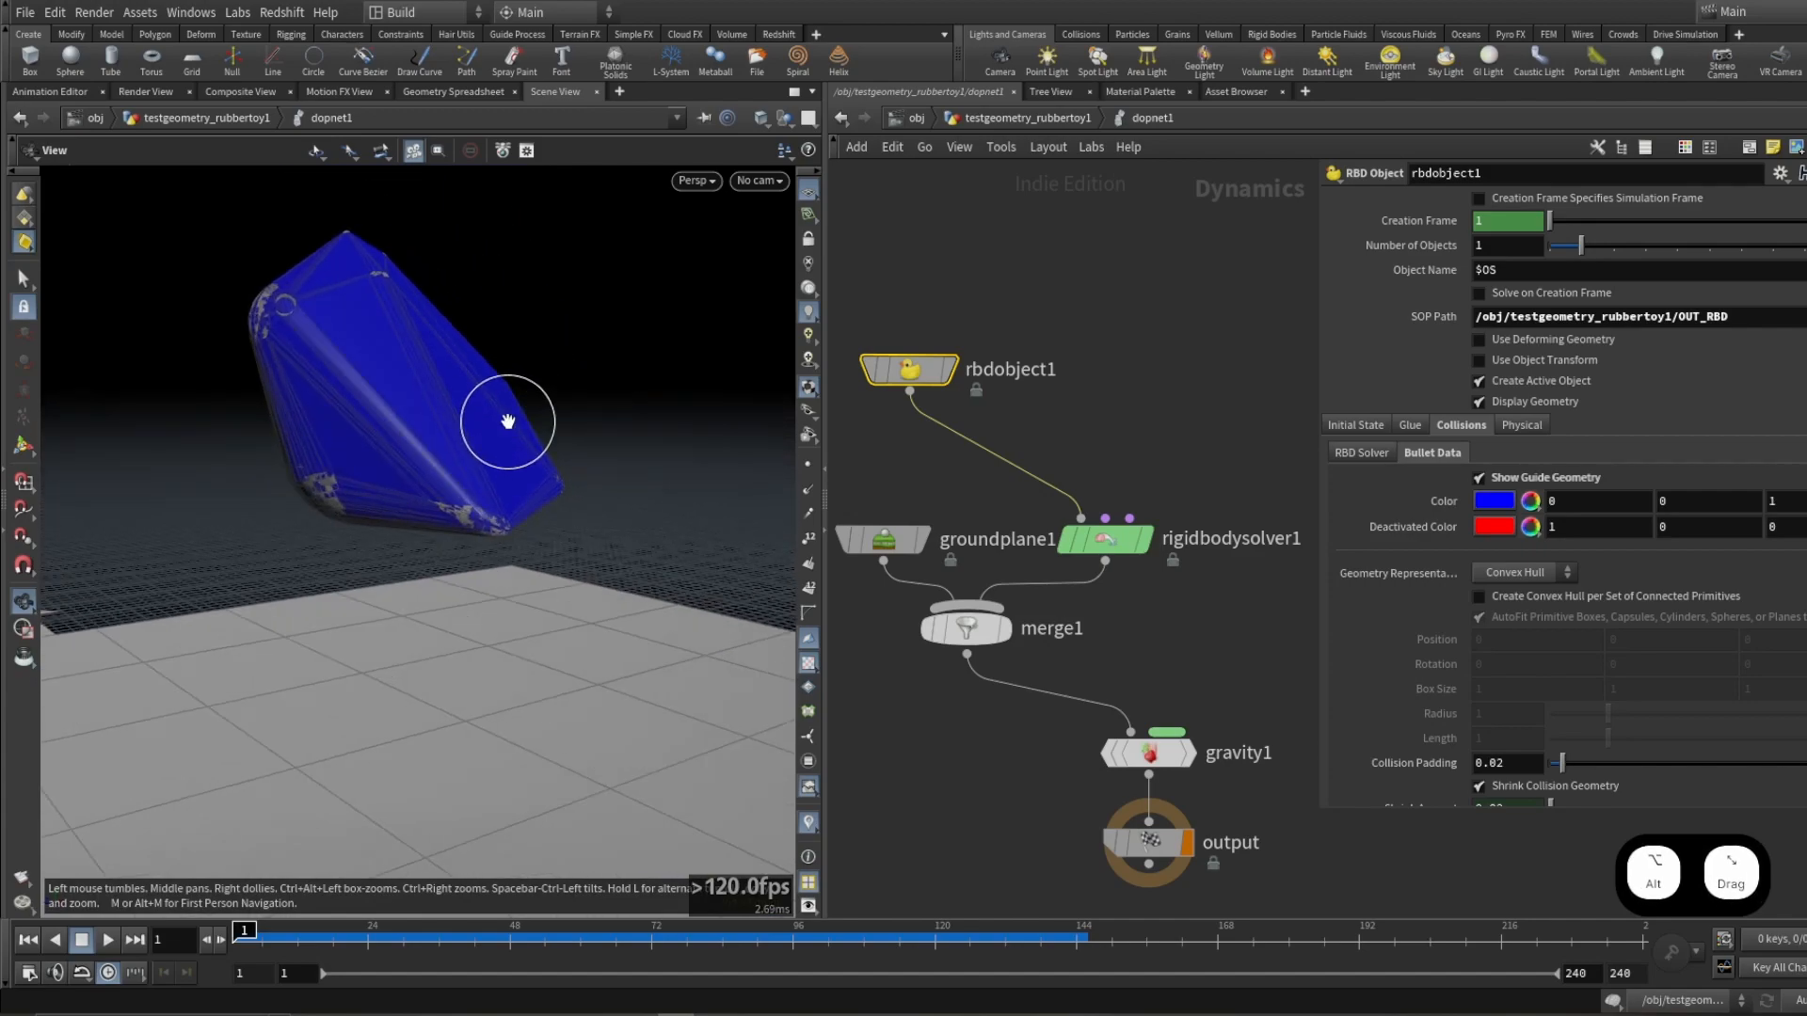
key("Up")
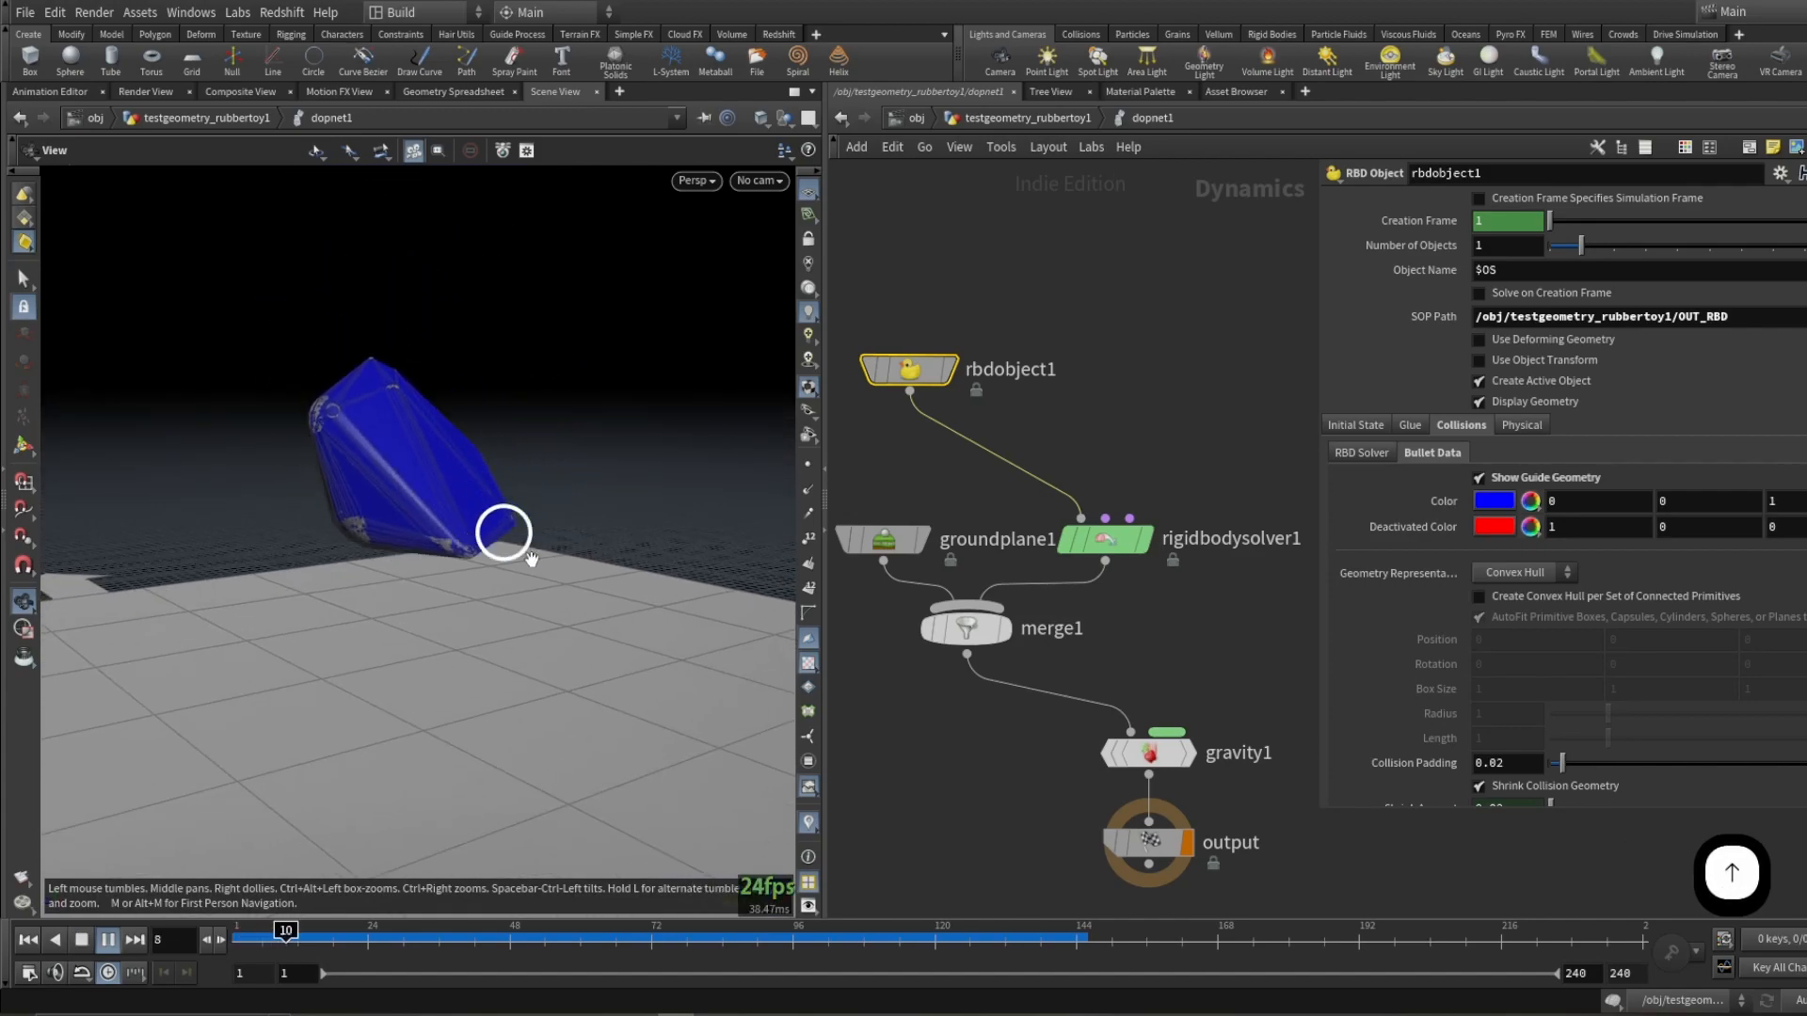
left_click_drag(516, 721, 507, 549)
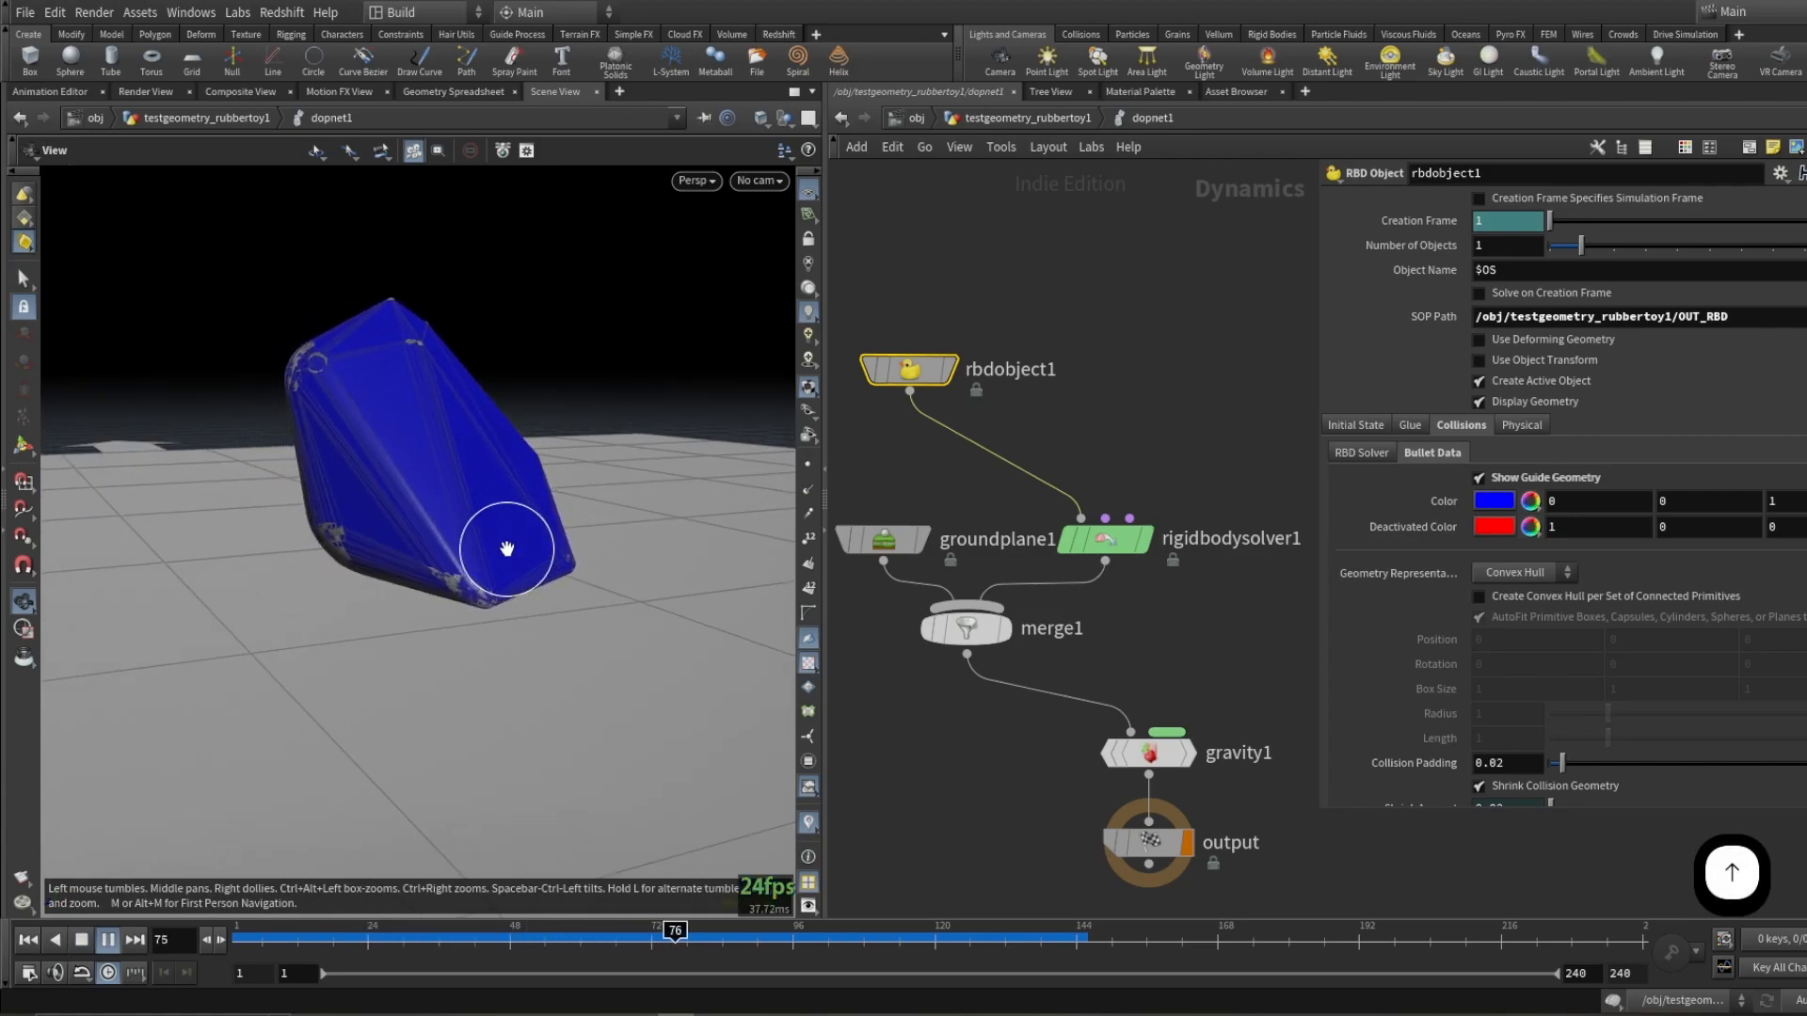
key("ctrl+Up")
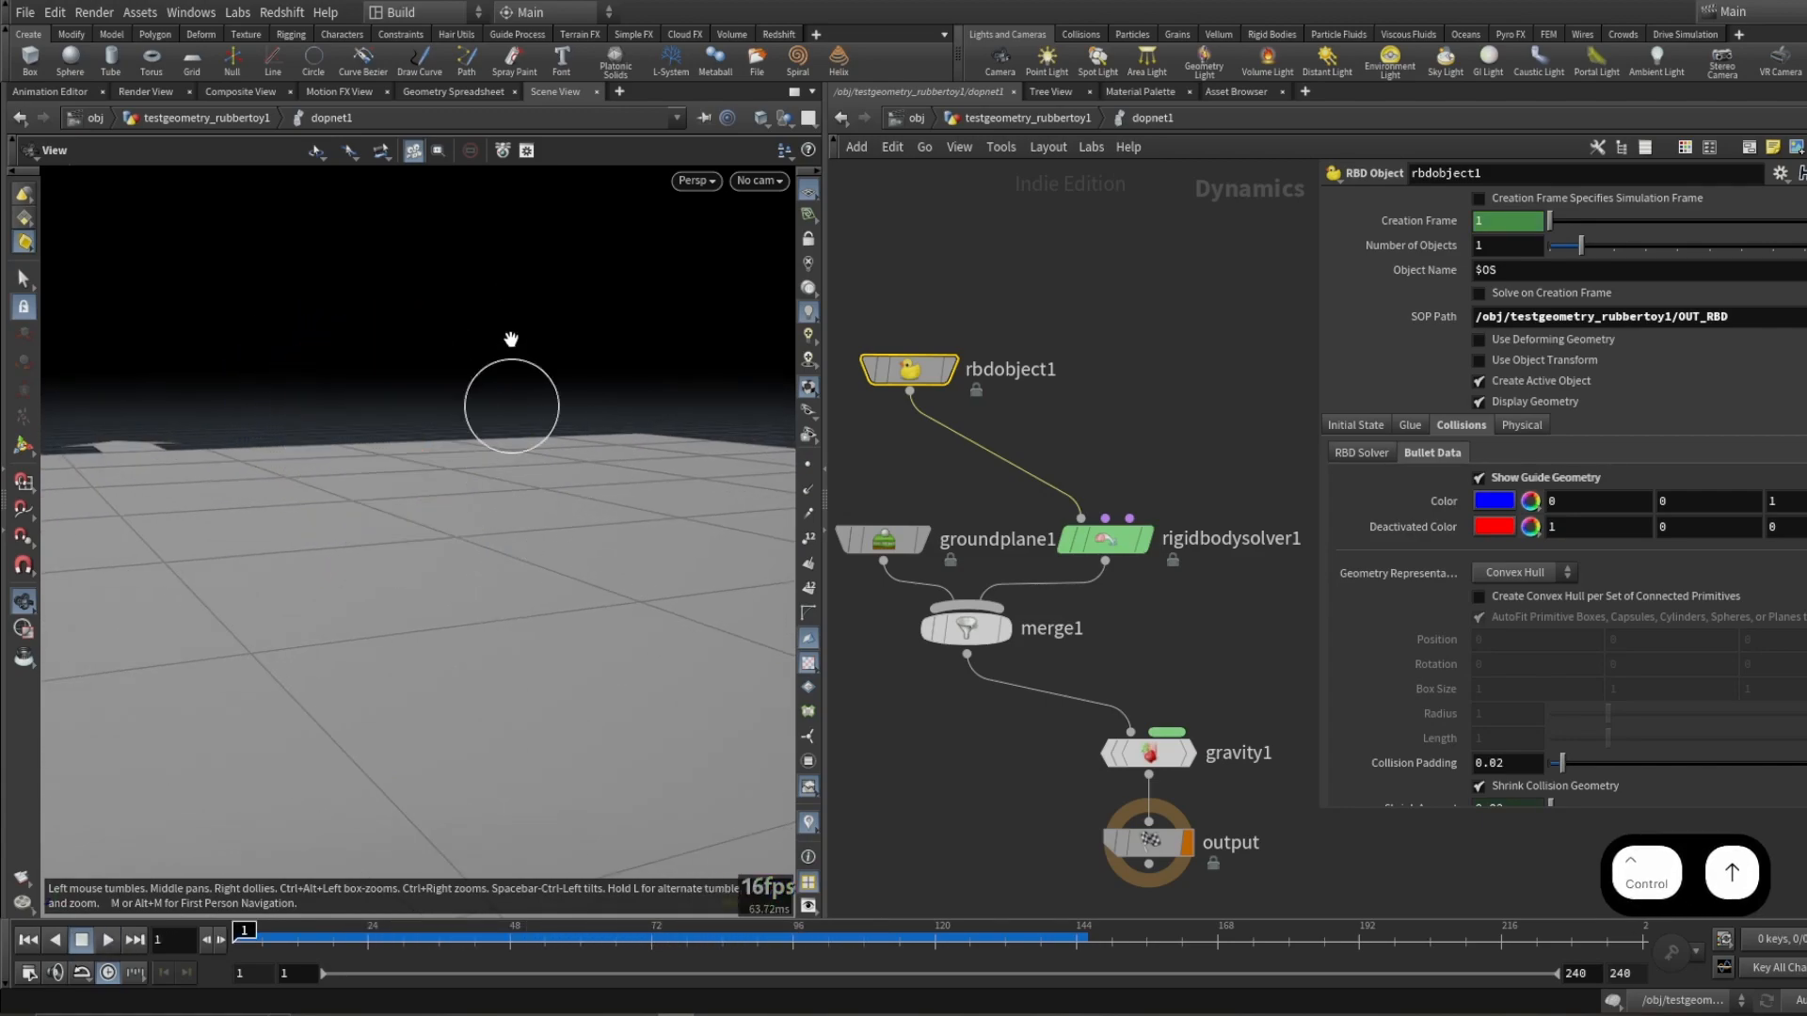
middle_click_drag(517, 395, 516, 644)
left_click_drag(515, 646, 593, 320)
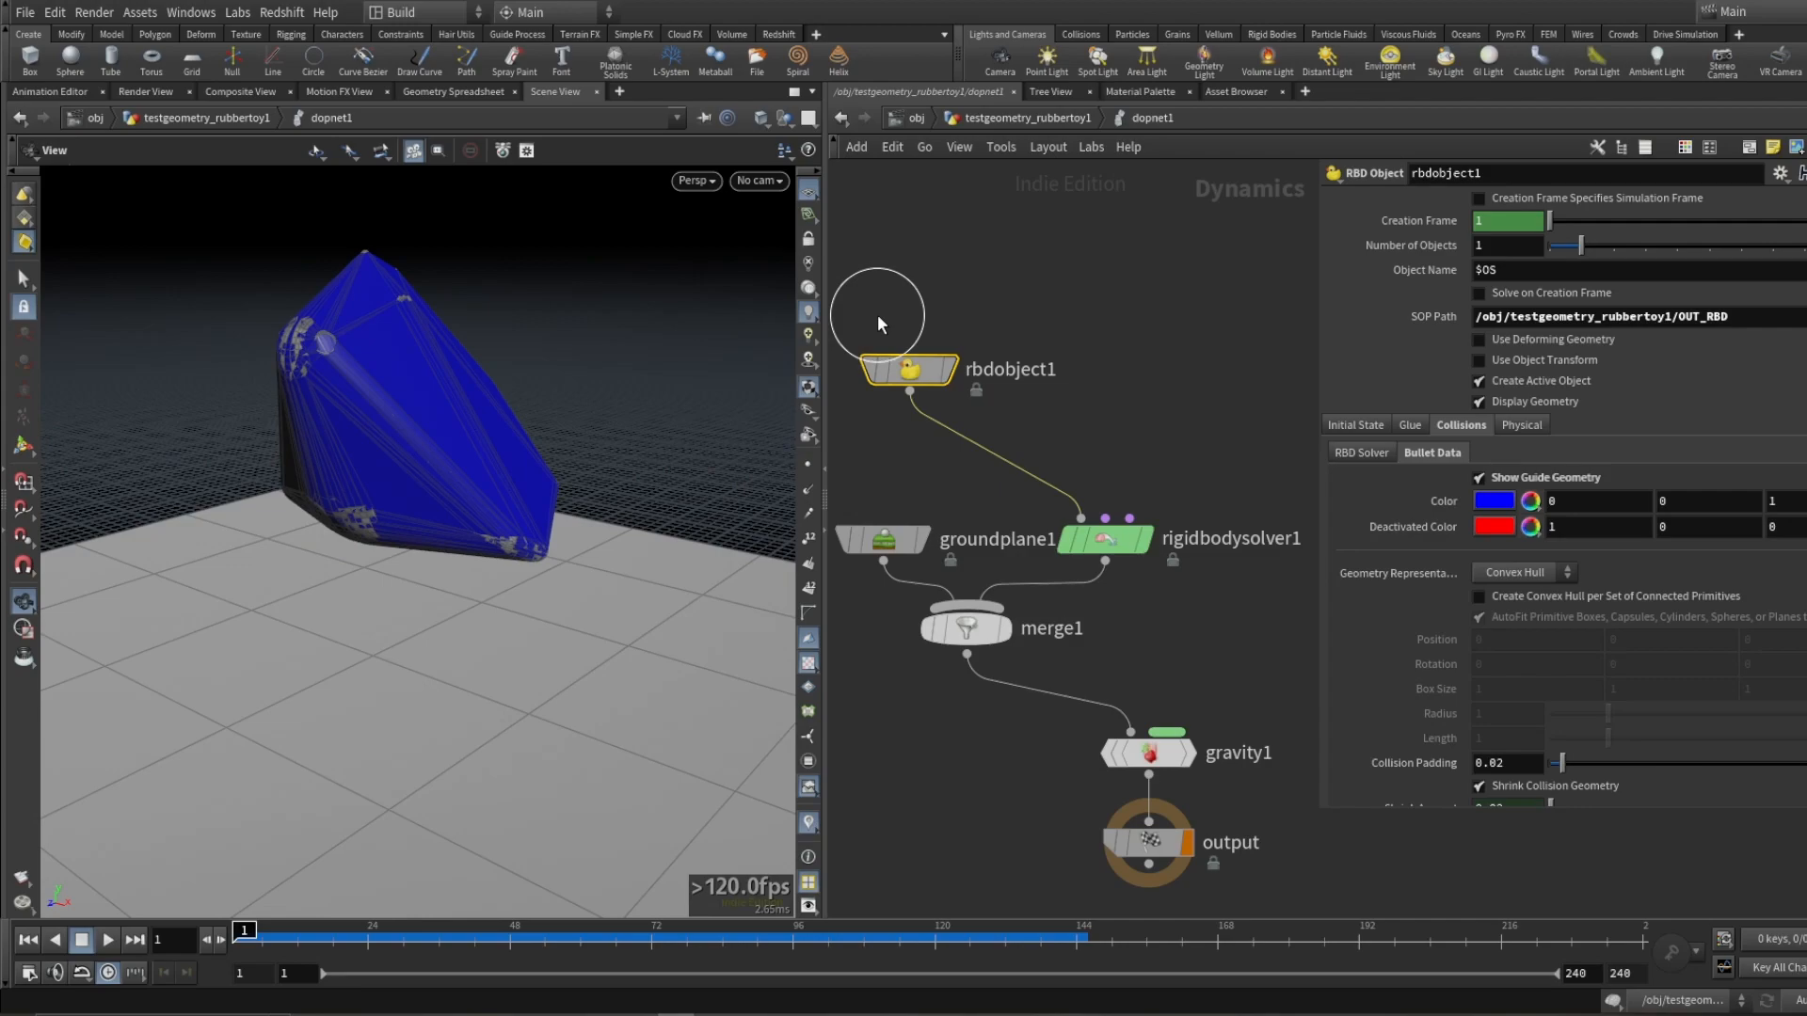
Step: Replace the RBD Object with an RBD Packed Object wired into the Rigid Body Solver's Objects input
key("Delete")
key("Tab")
type("rbd")
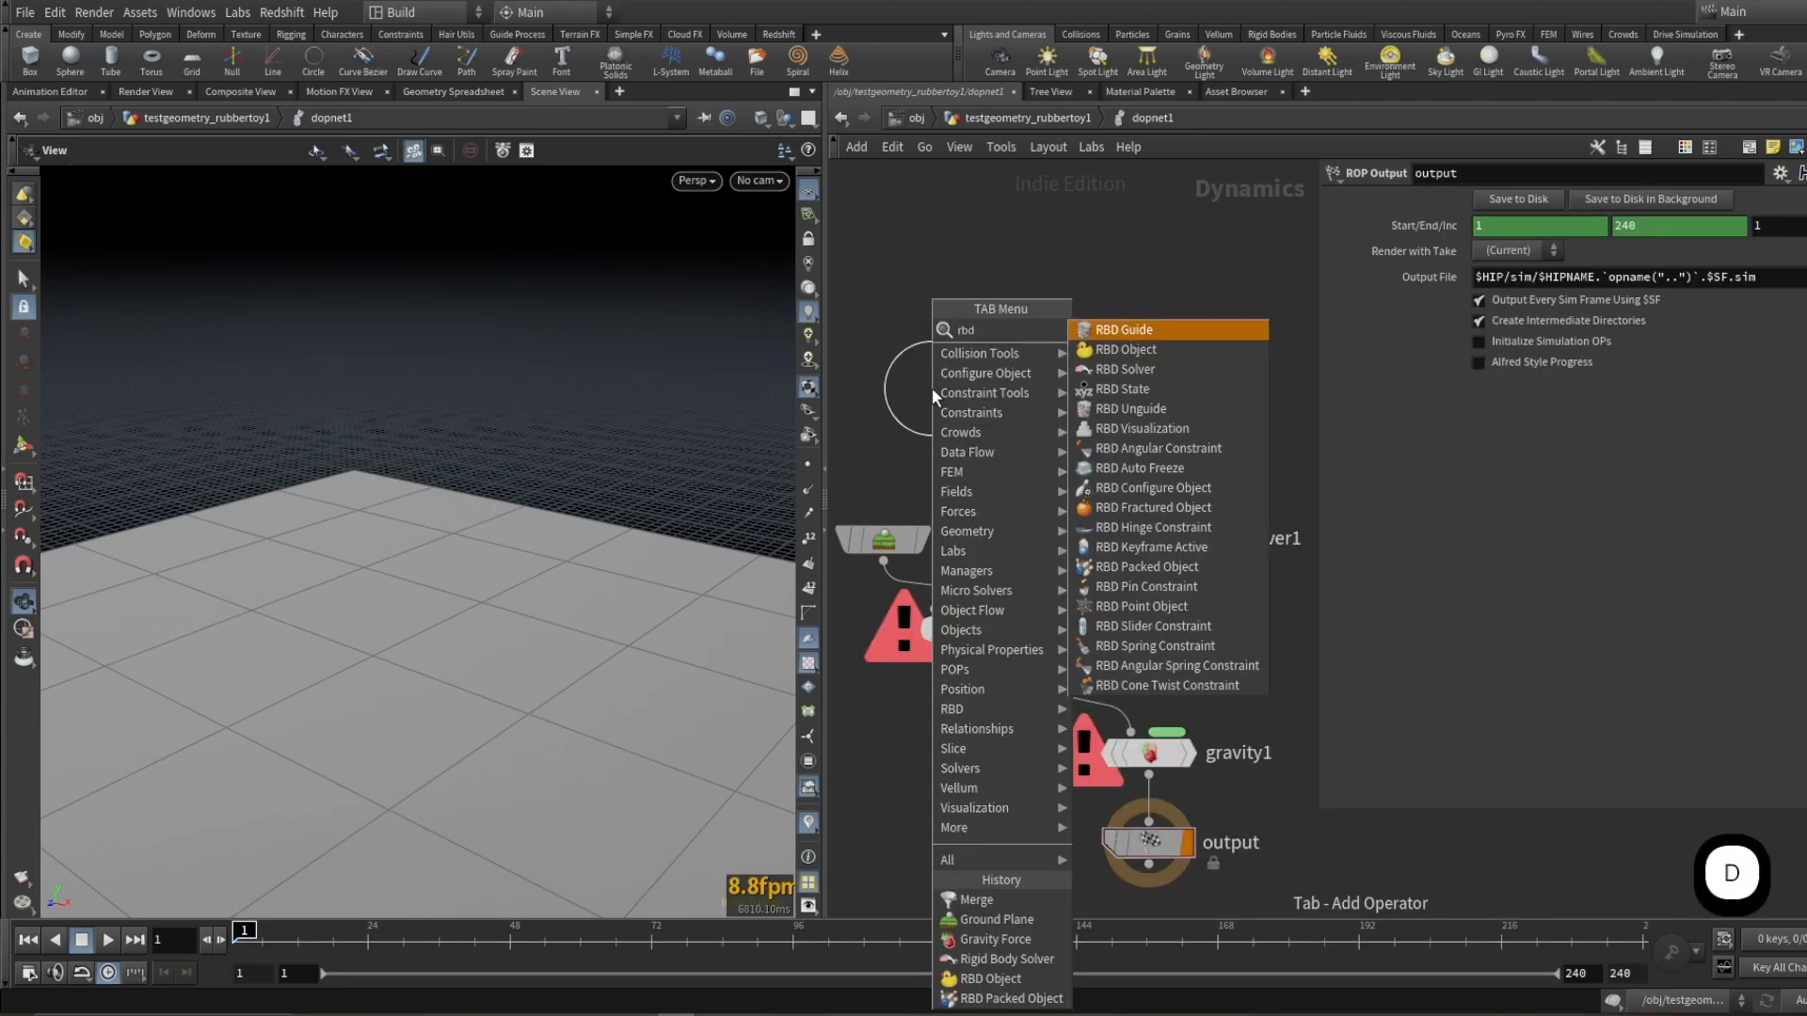
type("pack")
key("Return")
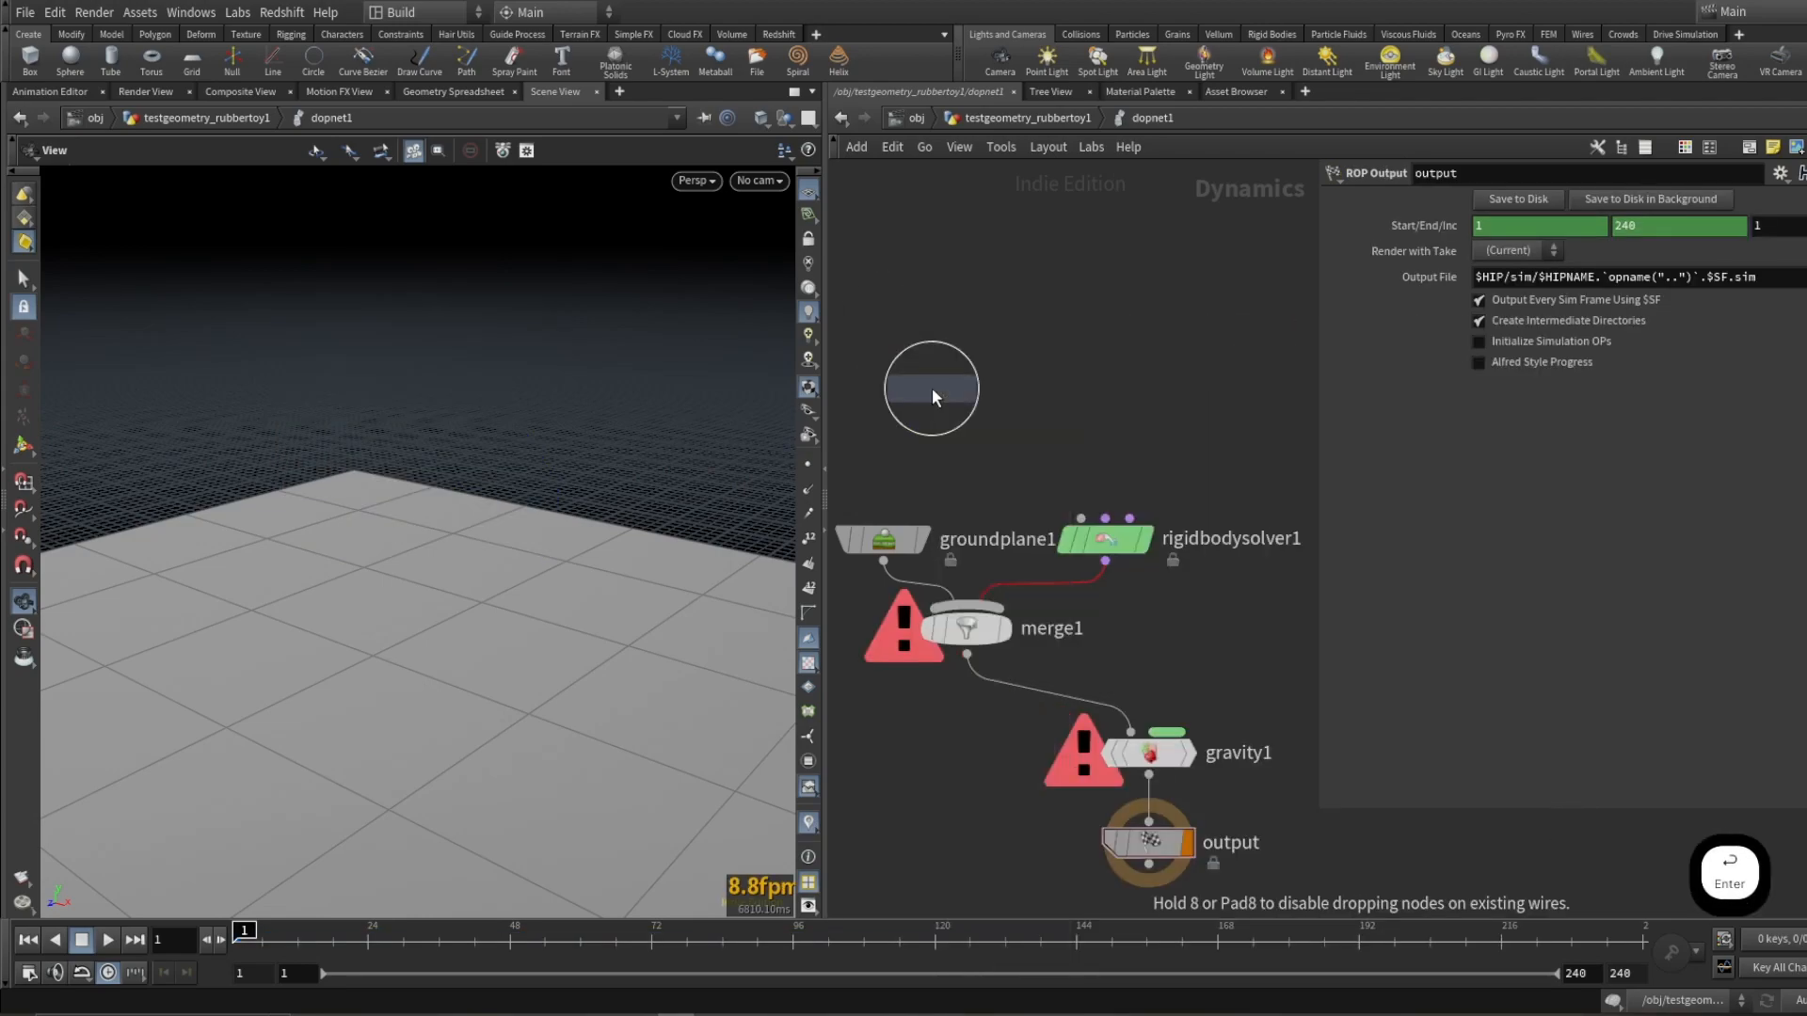
left_click(932, 388)
left_click(967, 328)
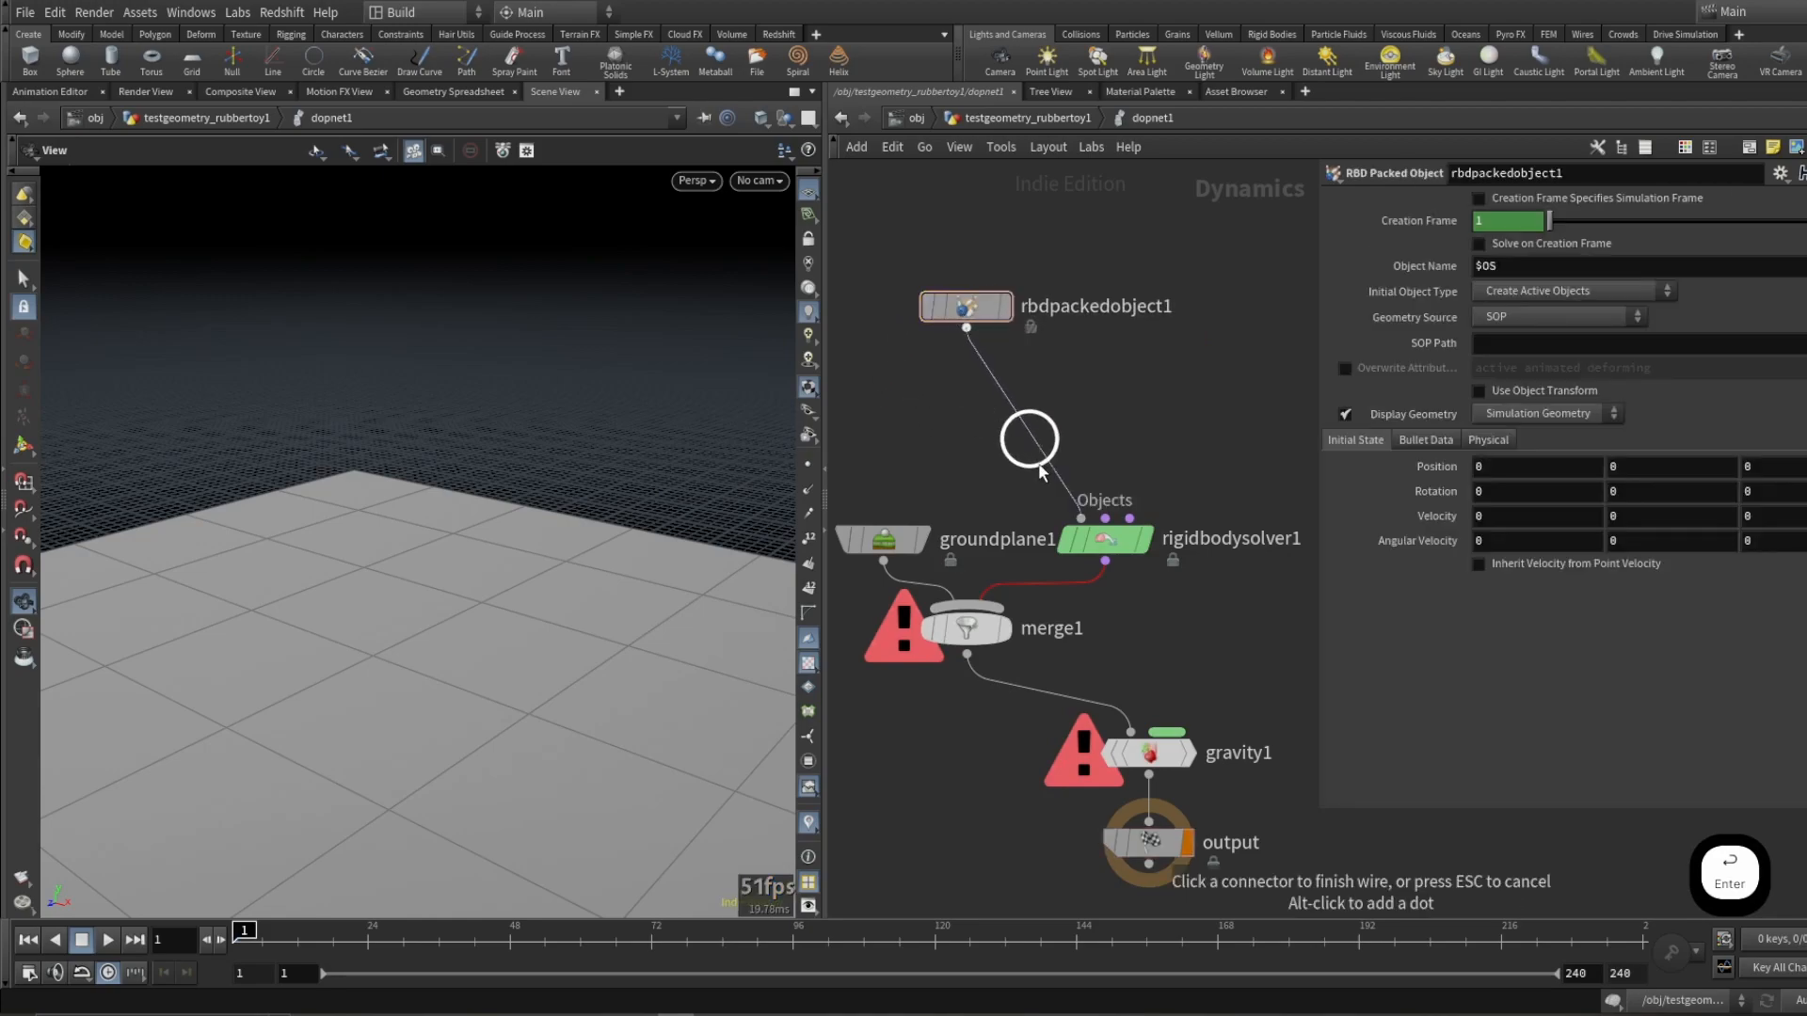
left_click(1082, 519)
left_click_drag(1139, 409, 936, 267)
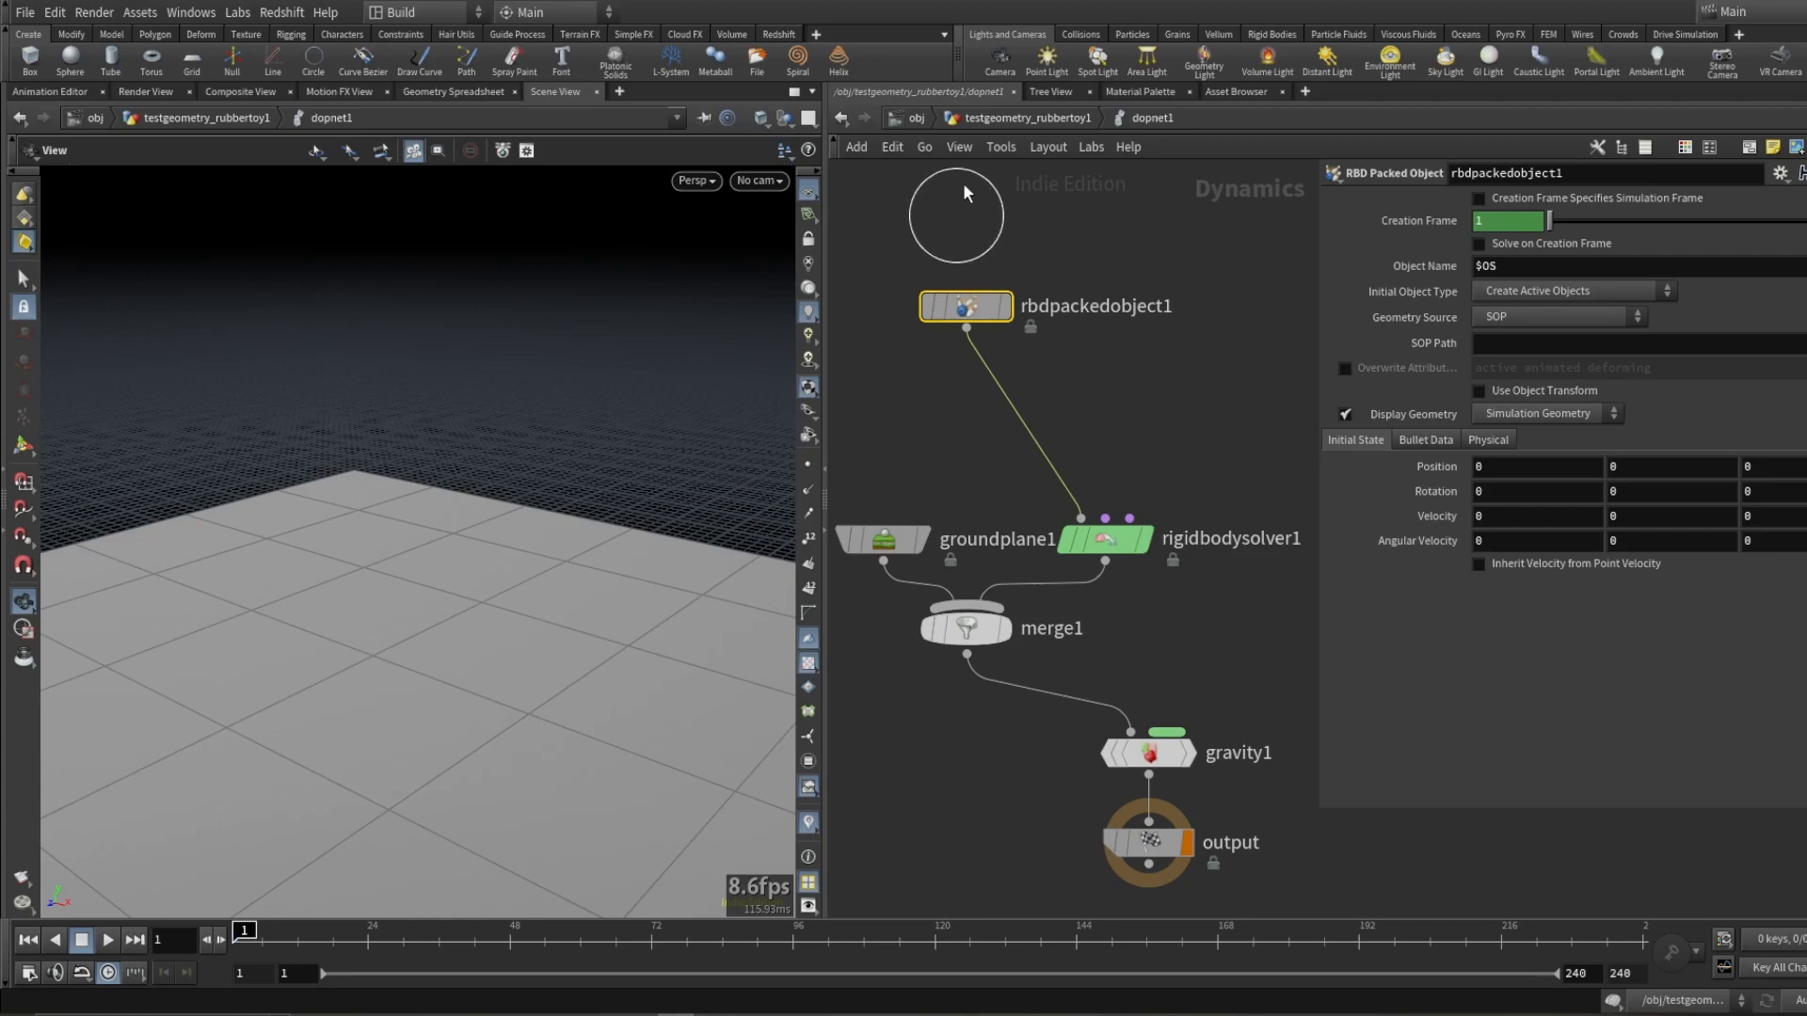
Step: Go up to the rubber toy's geometry level and select one flipper and the body to inspect the toy's separate pieces
left_click(984, 116)
left_click(961, 450)
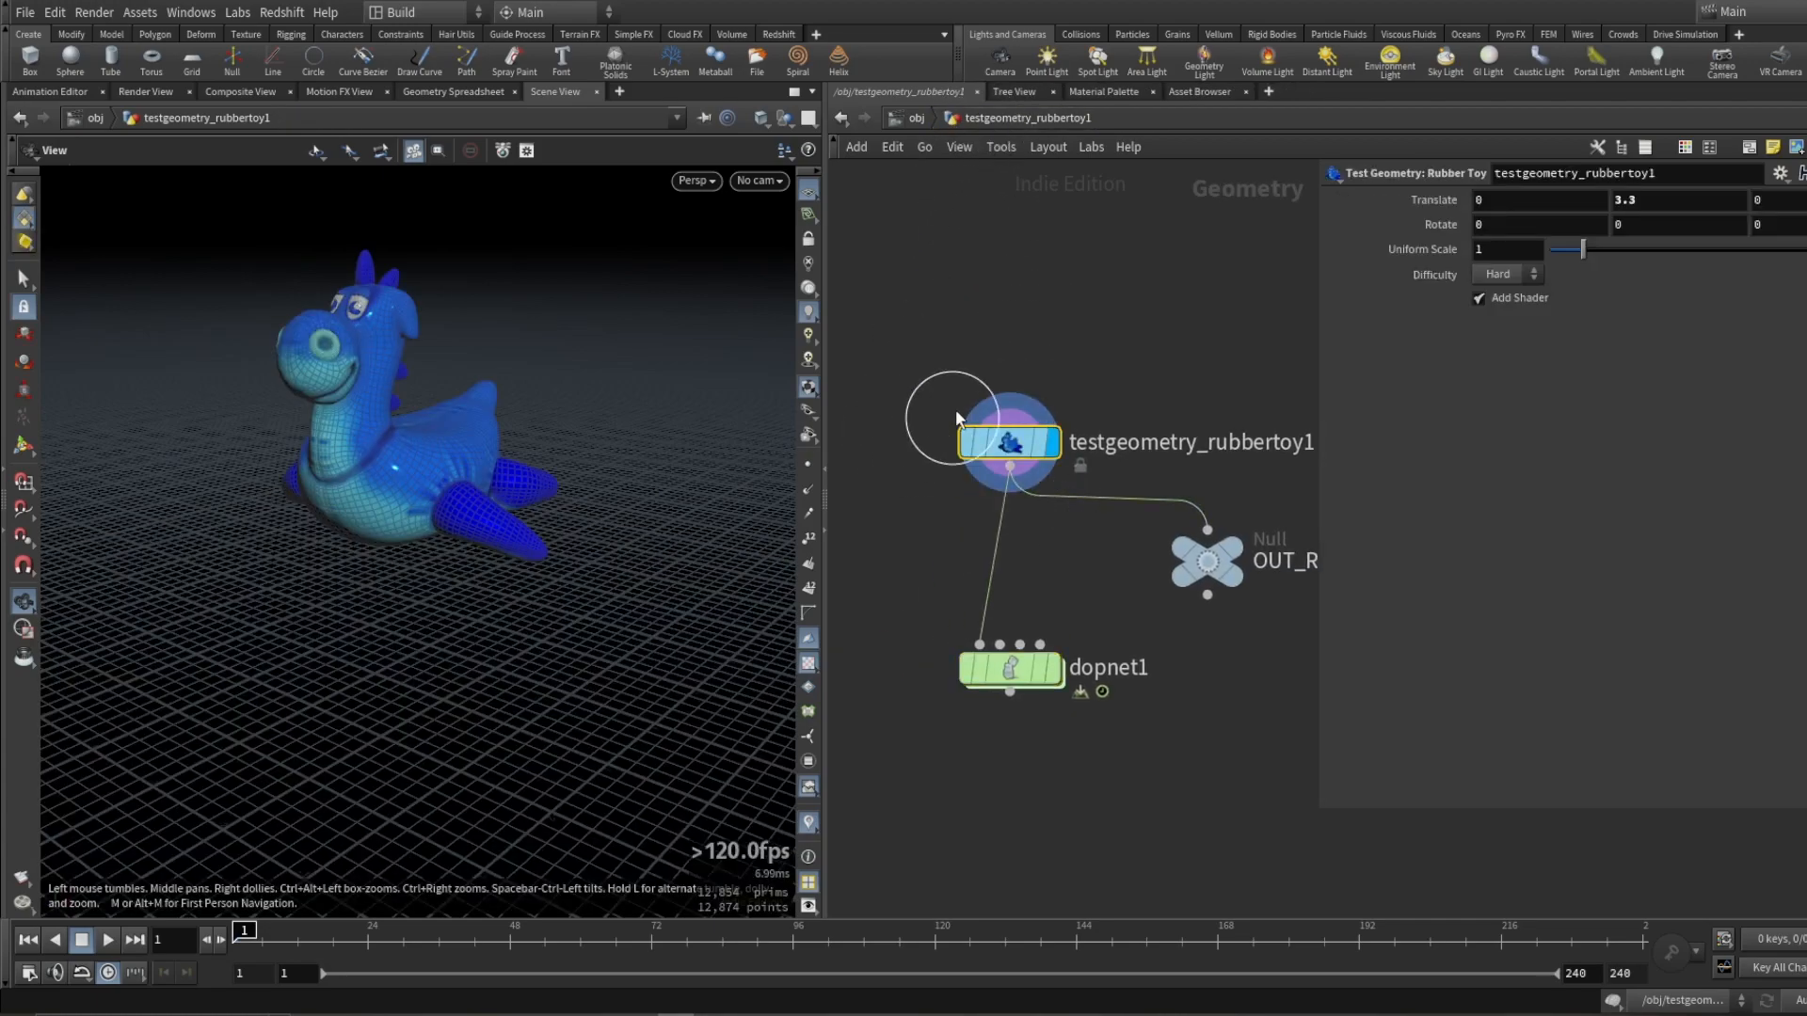
key("s")
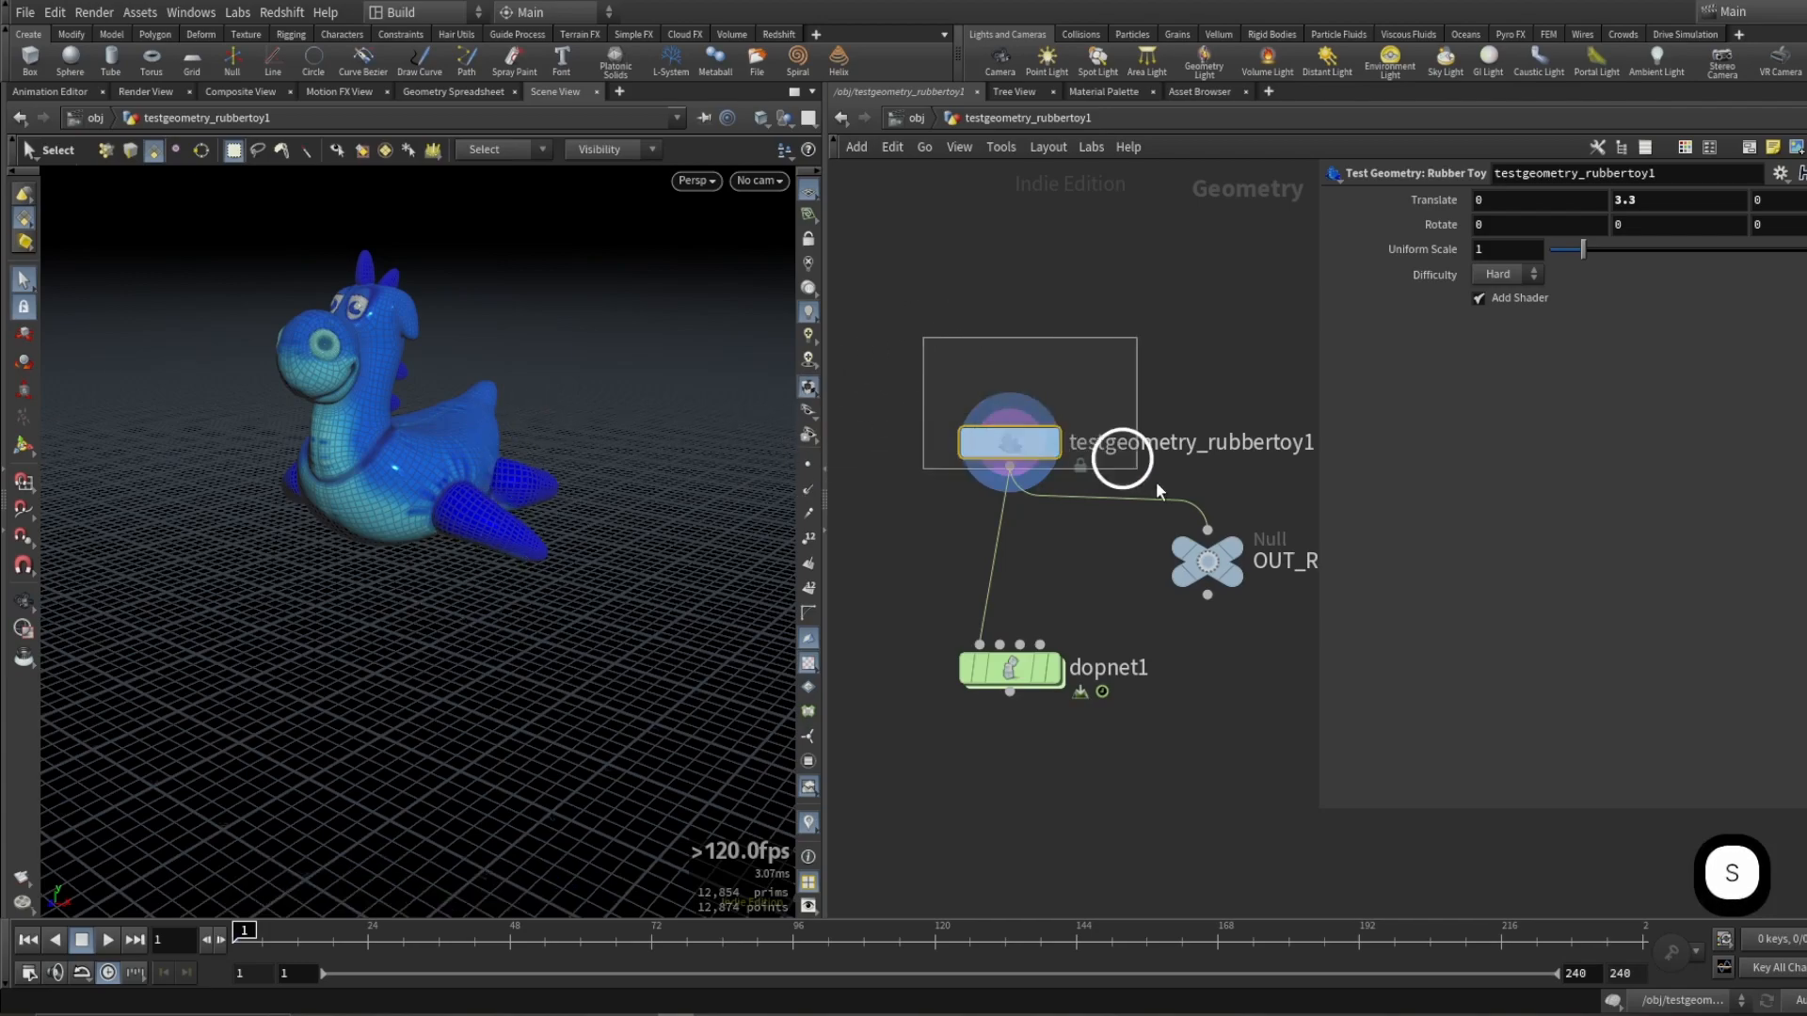
left_click_drag(861, 365, 1059, 437)
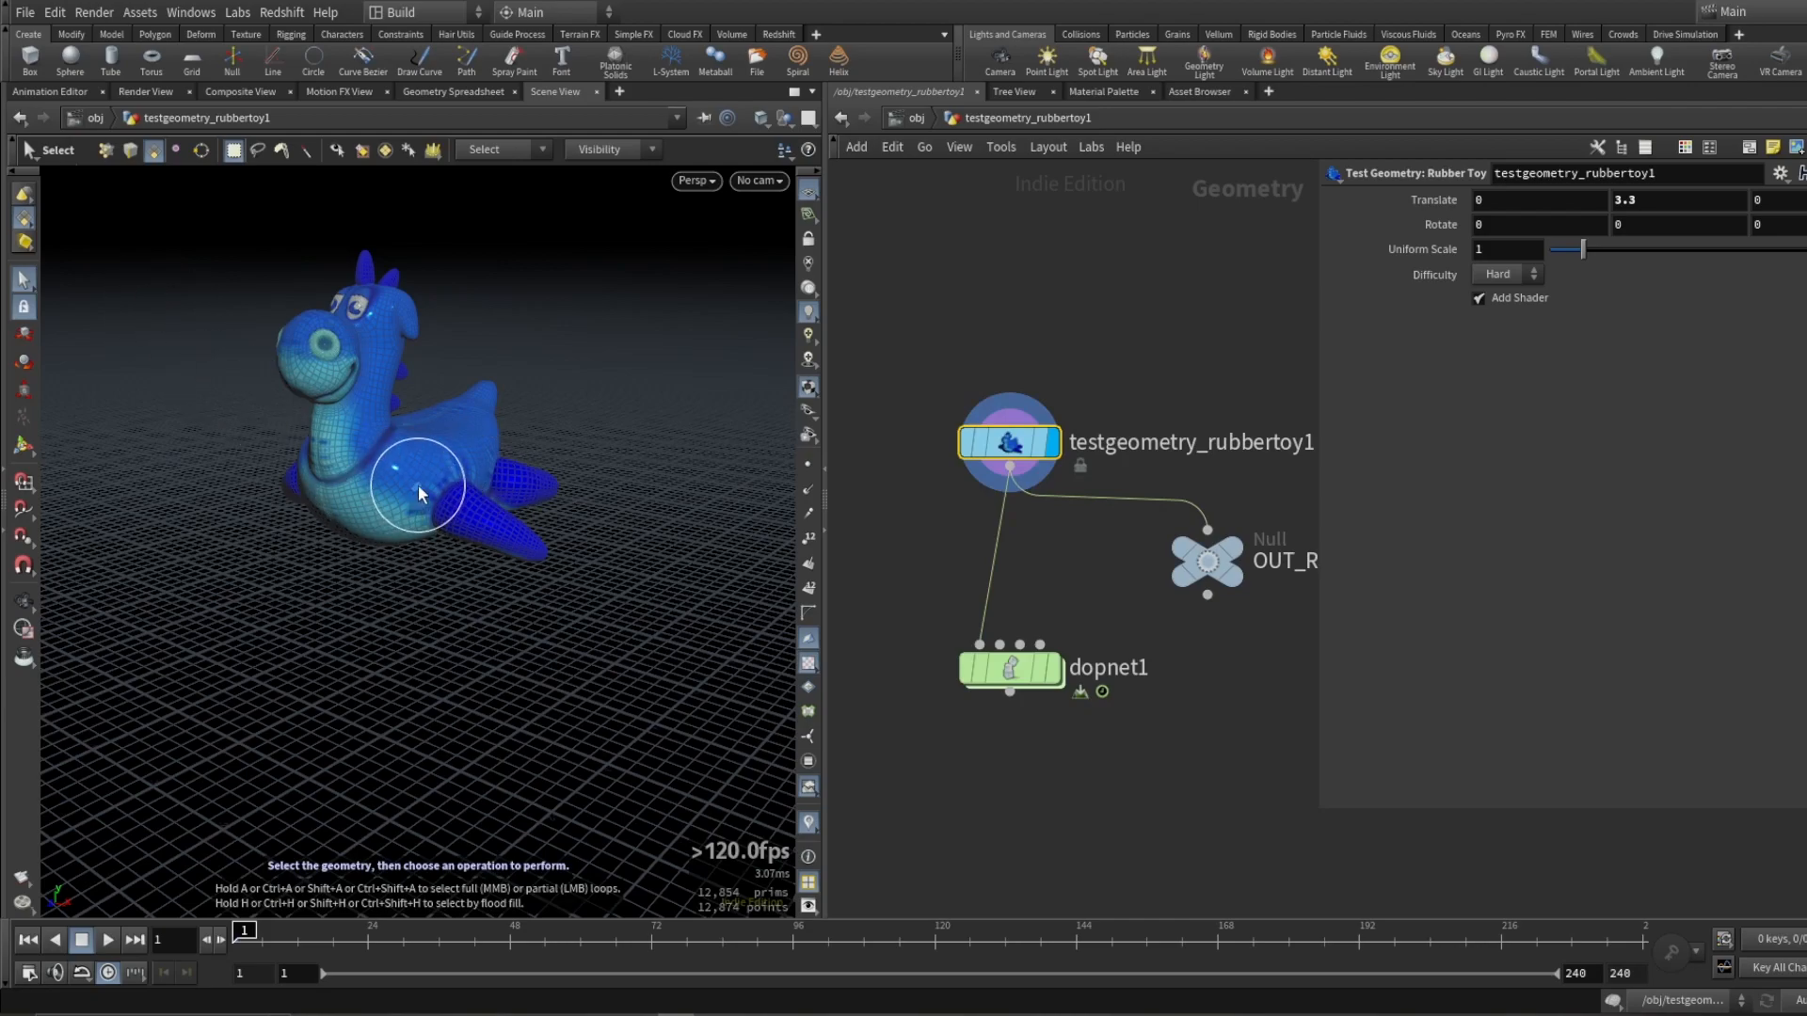
key("s")
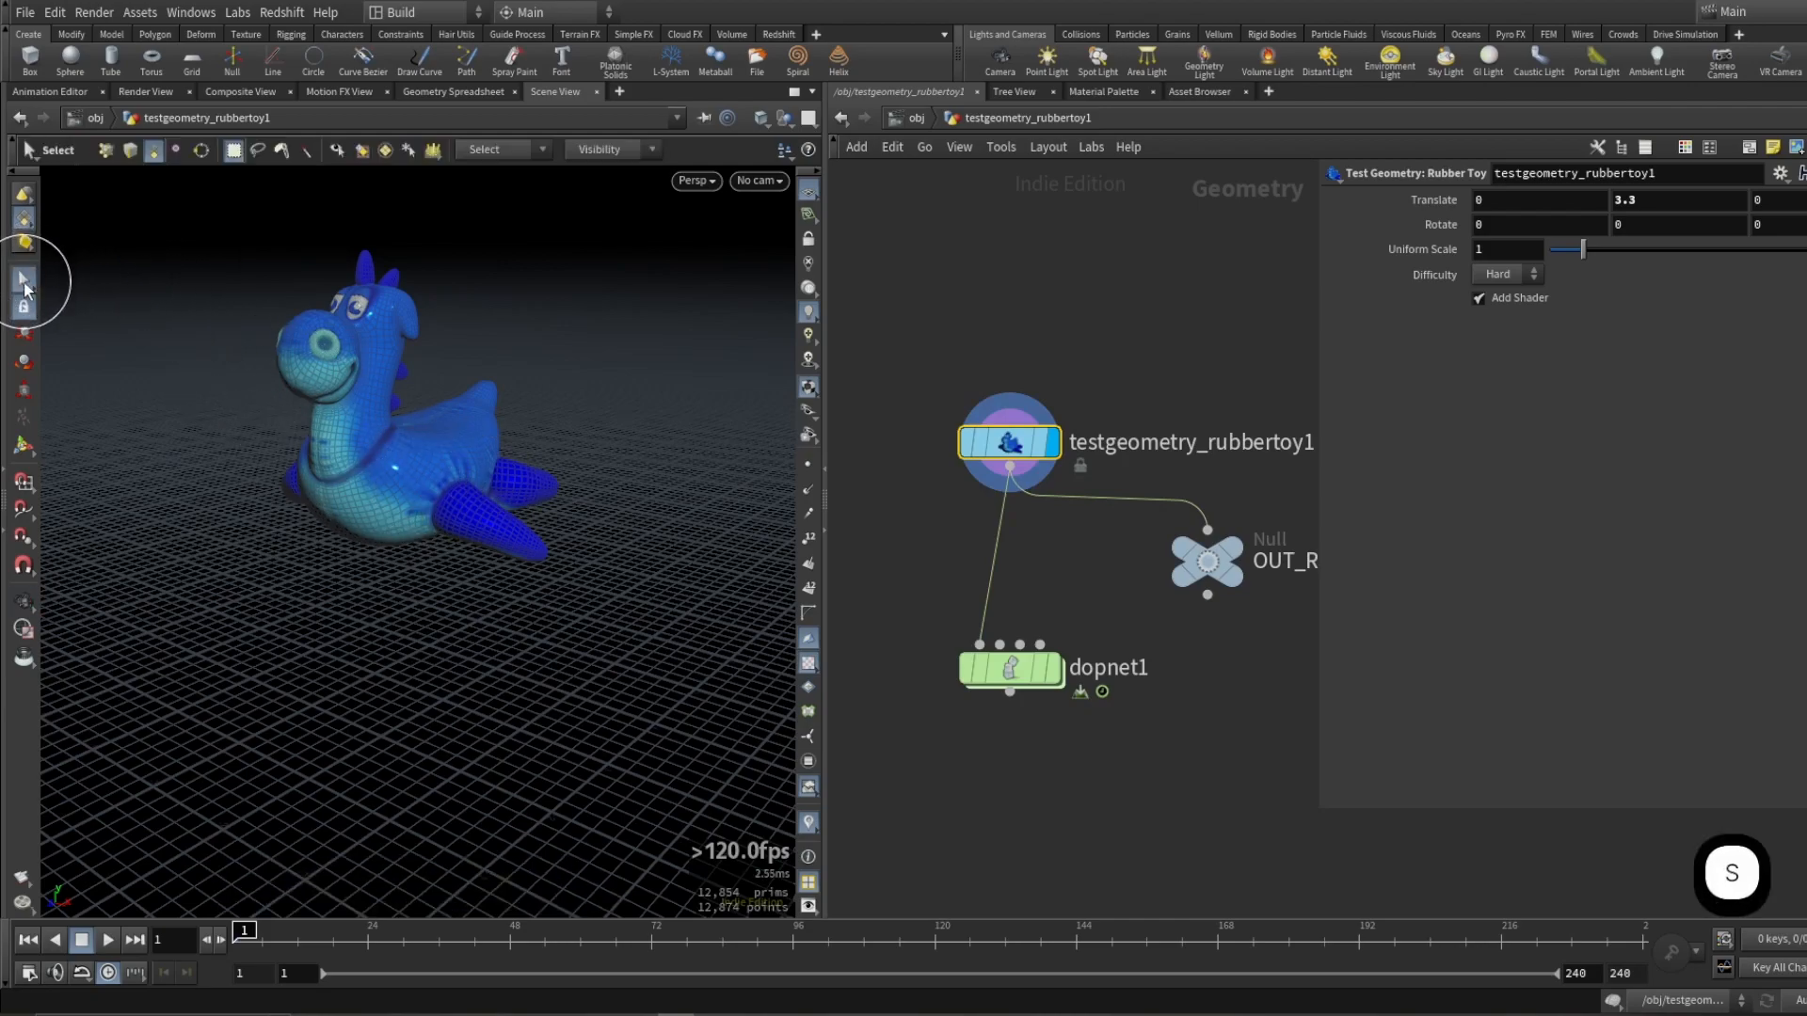
double_click(496, 518)
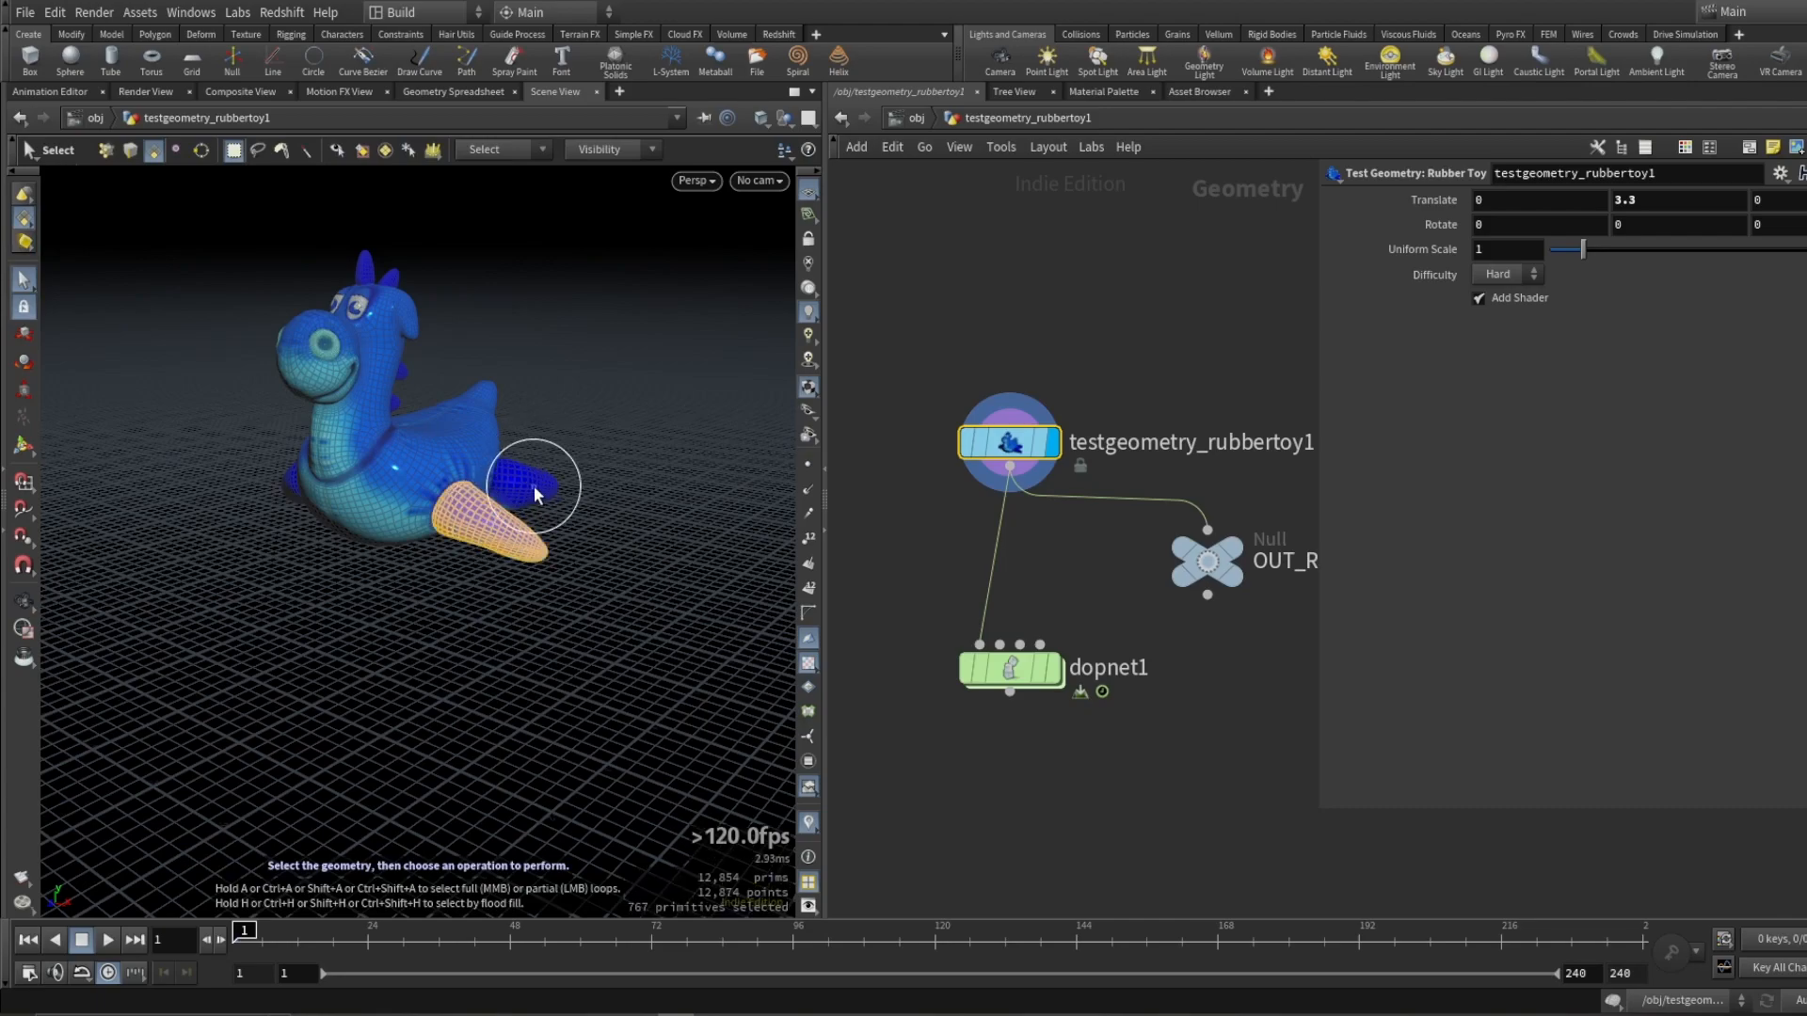
double_click(463, 438)
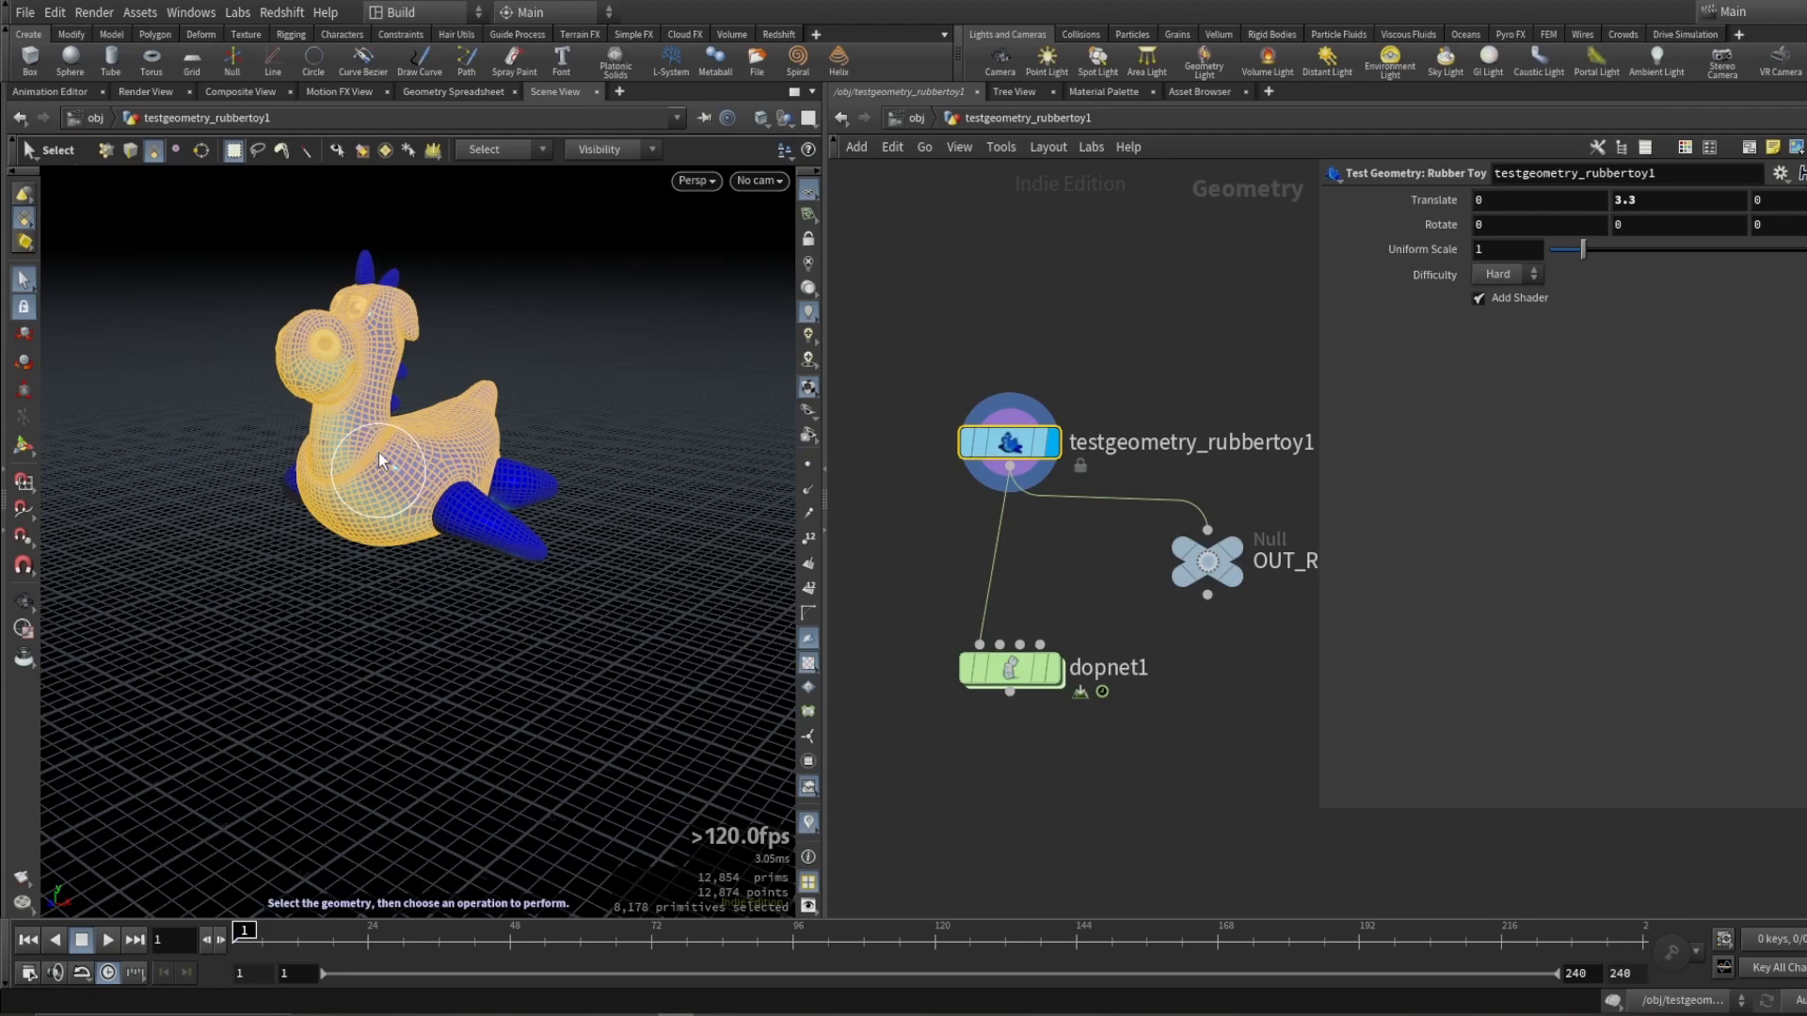
Step: Examine the toy's head spikes and flippers as individual pieces from both sides, and leave selection mode
left_click(388, 279)
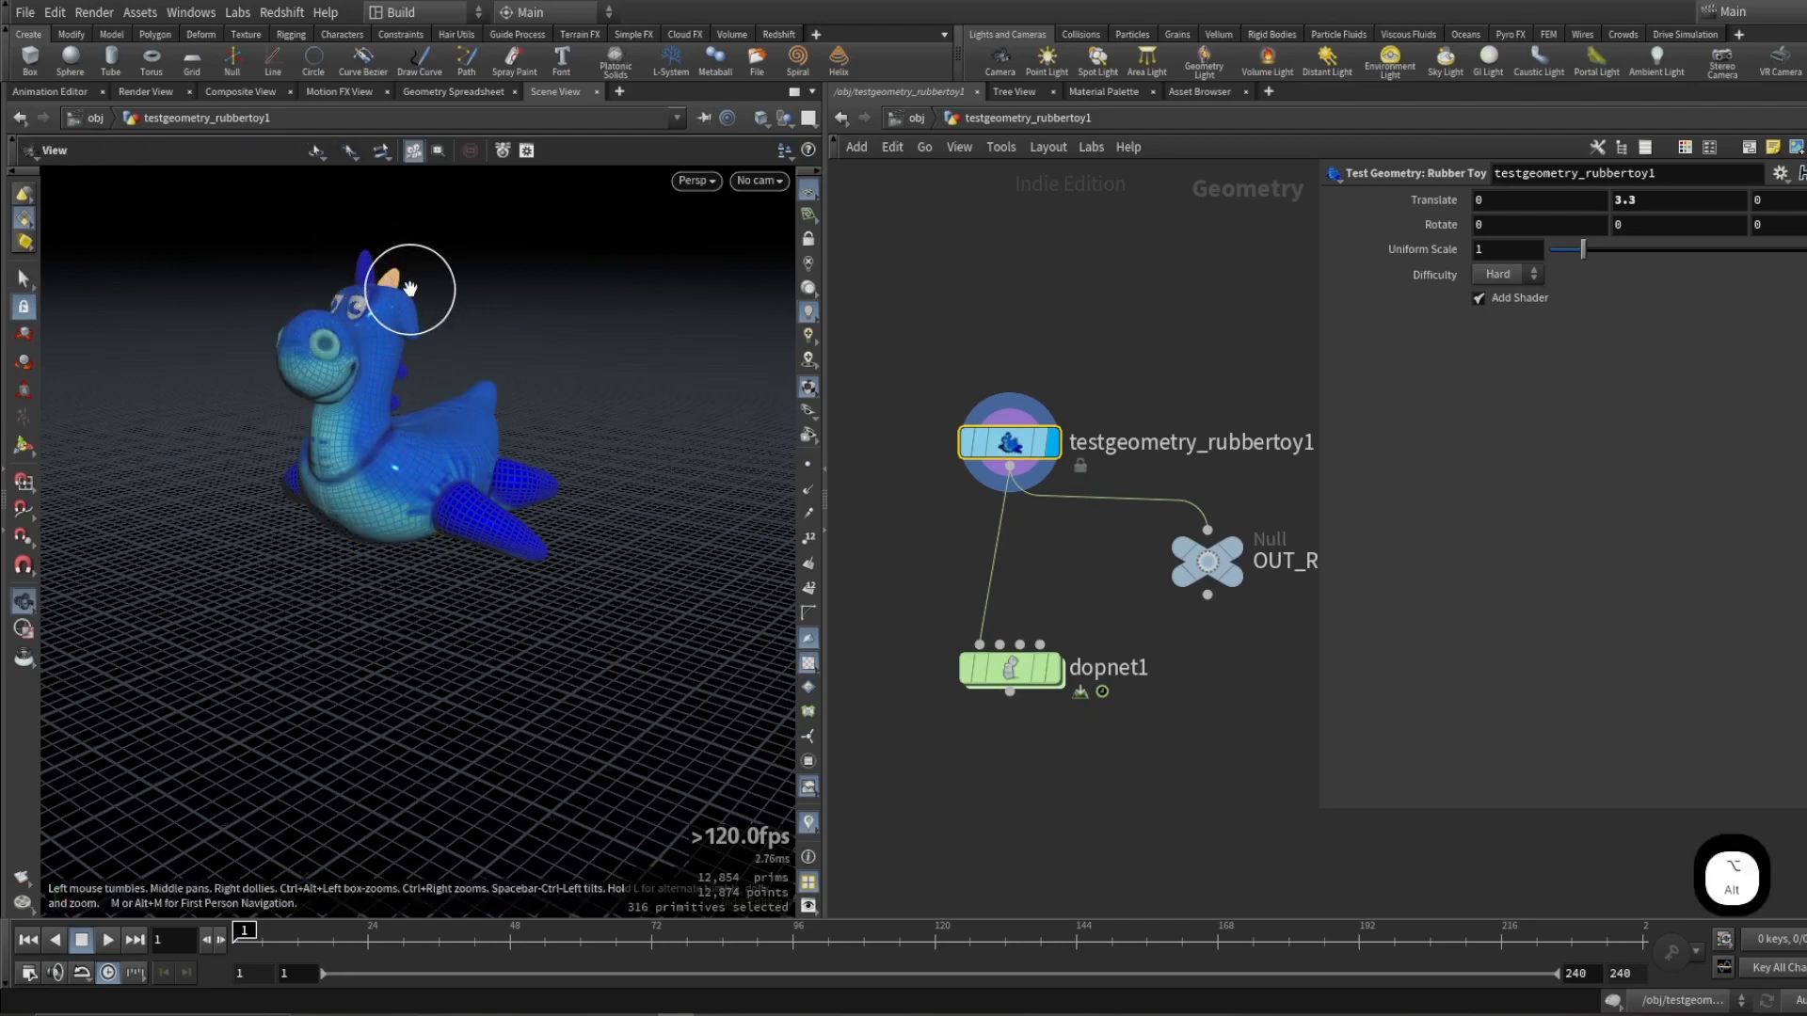
left_click_drag(402, 282, 475, 328, "alt")
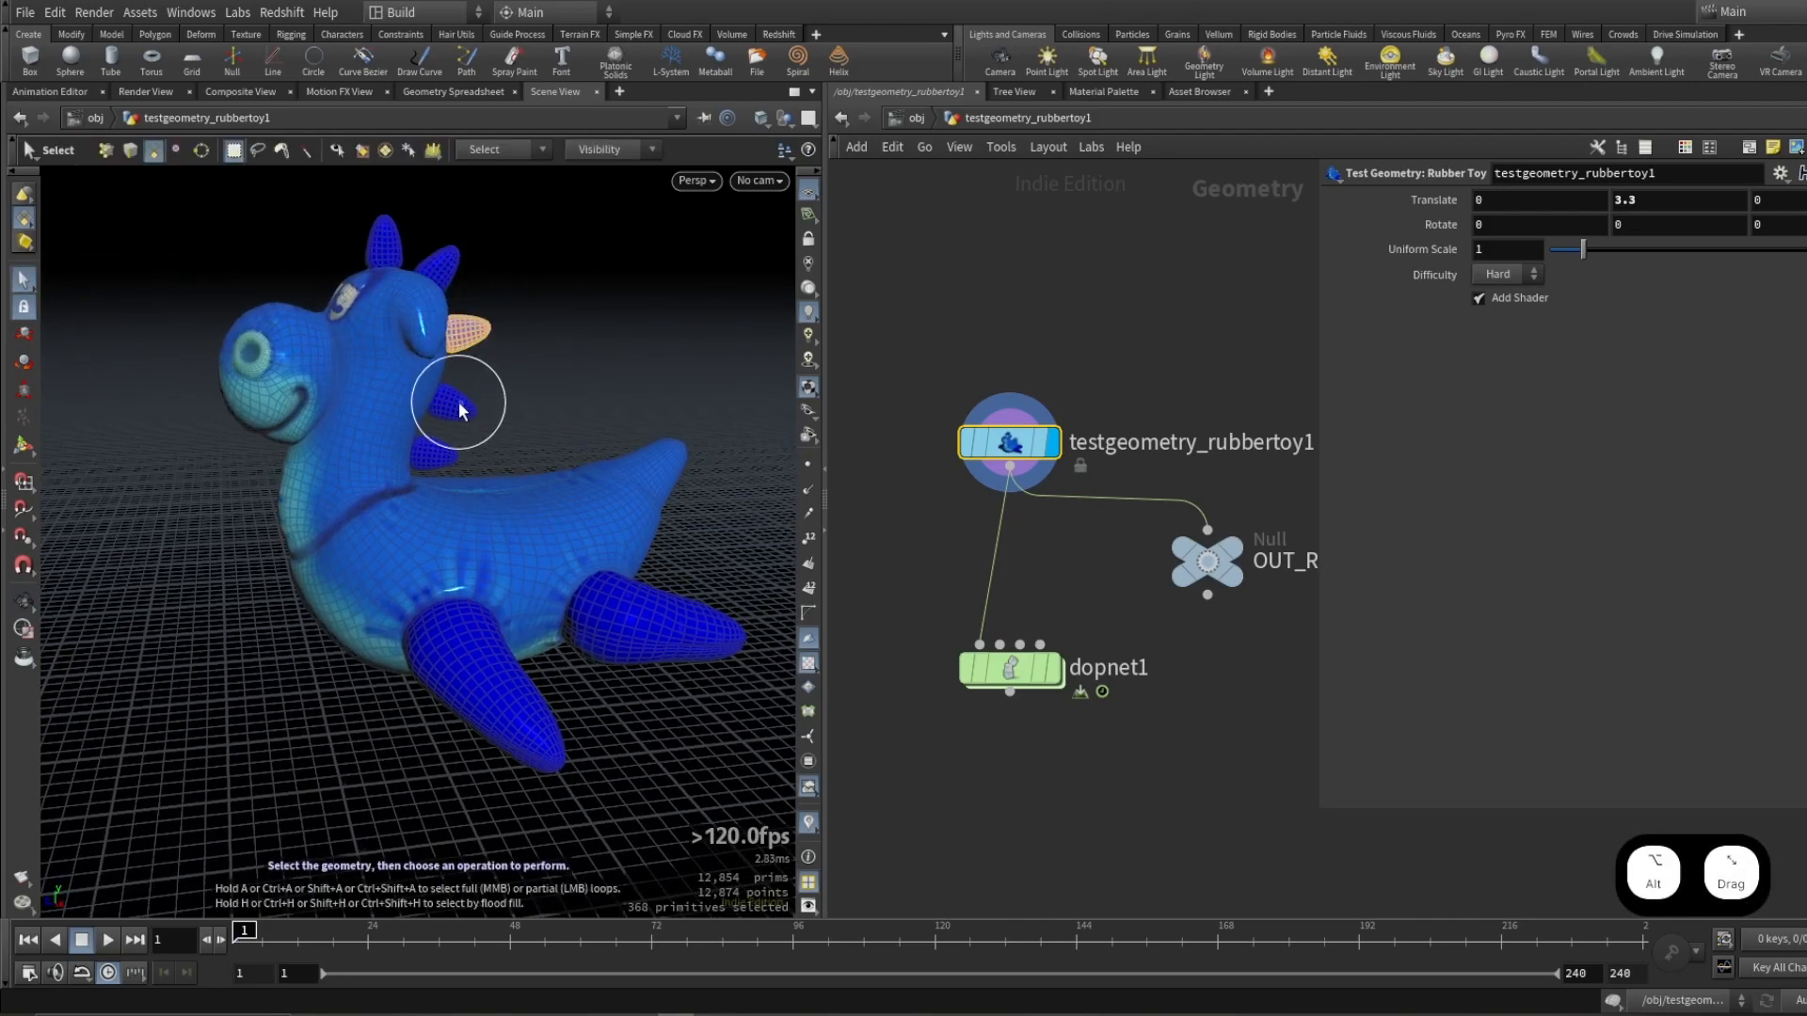
left_click(520, 694)
left_click(658, 612)
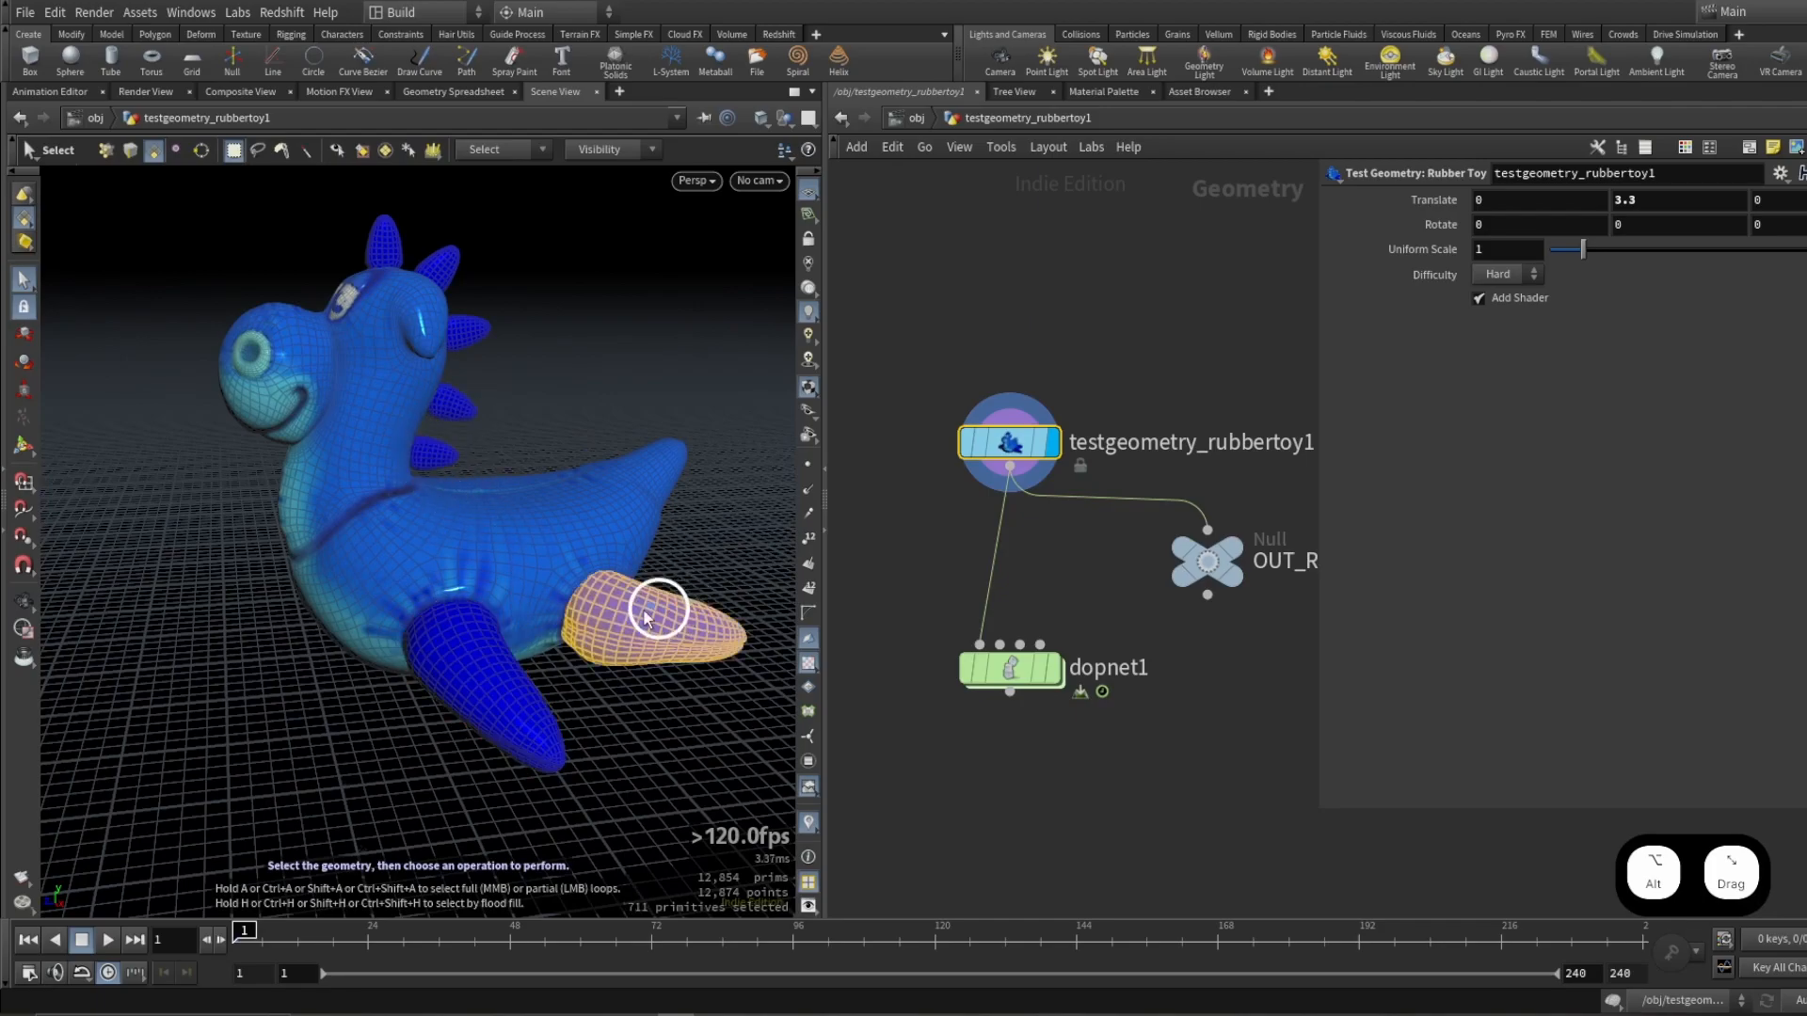
left_click_drag(658, 613, 458, 579, "alt")
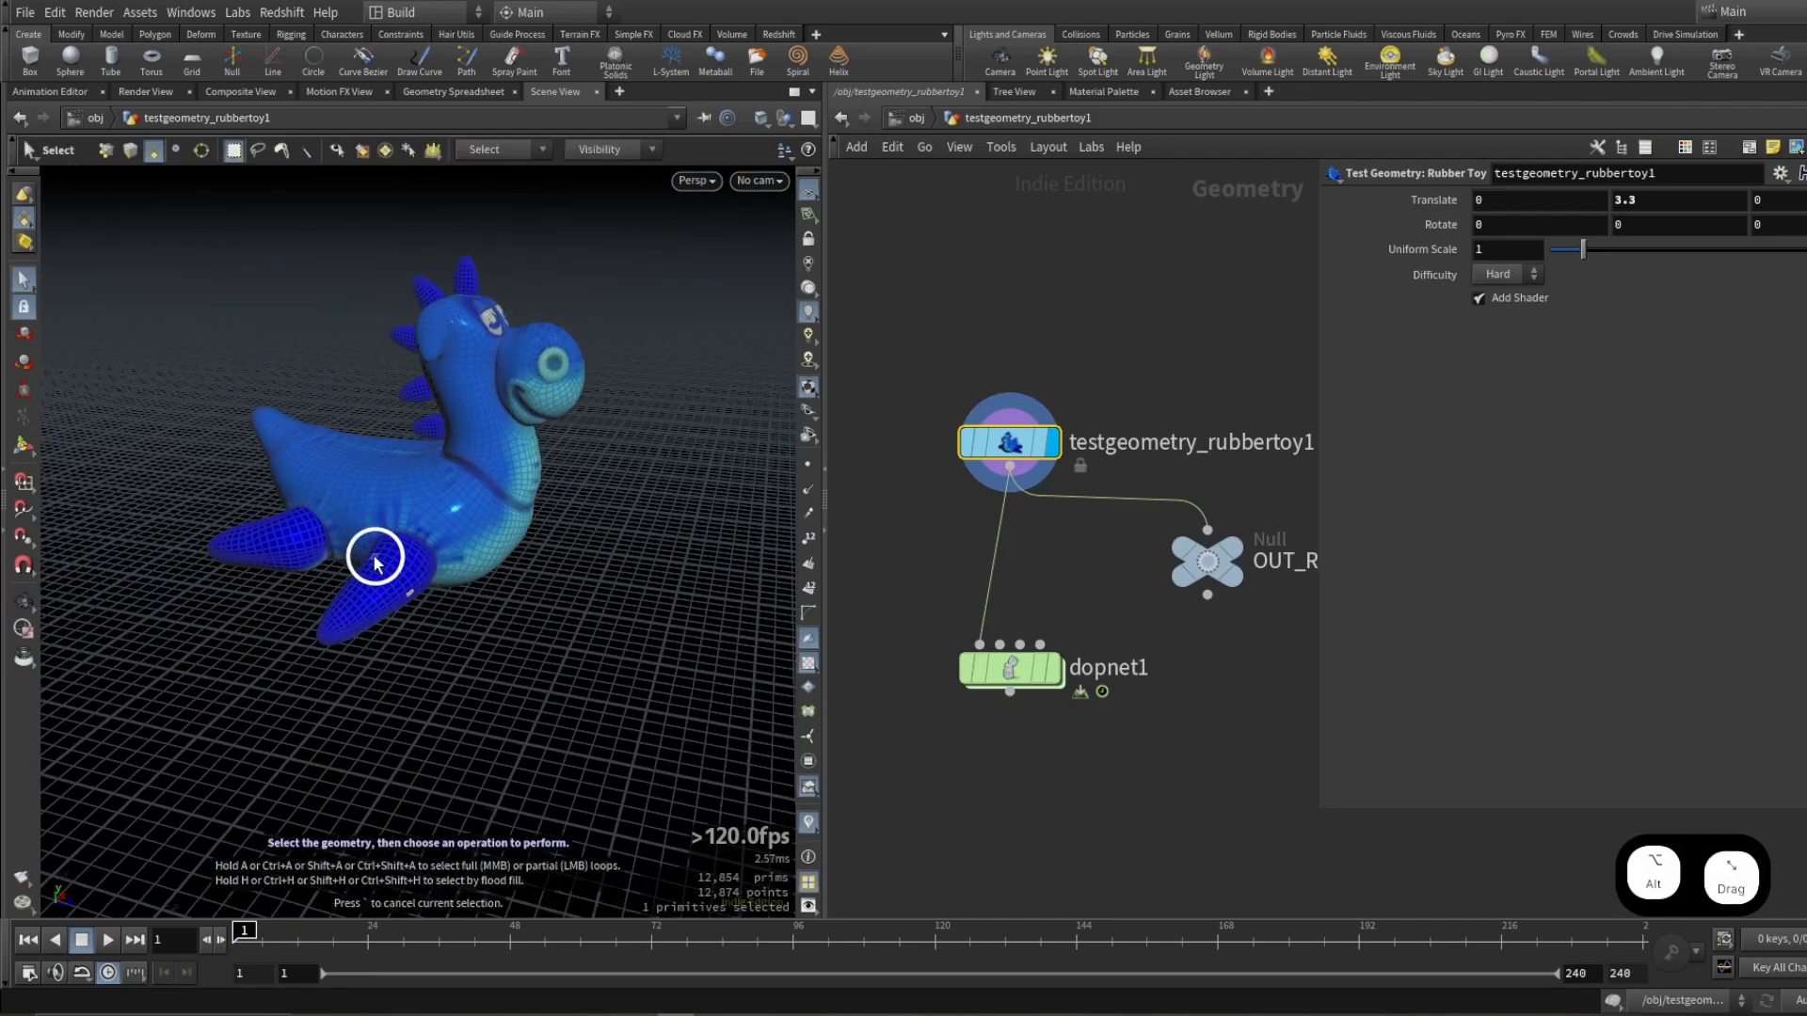
left_click(392, 581)
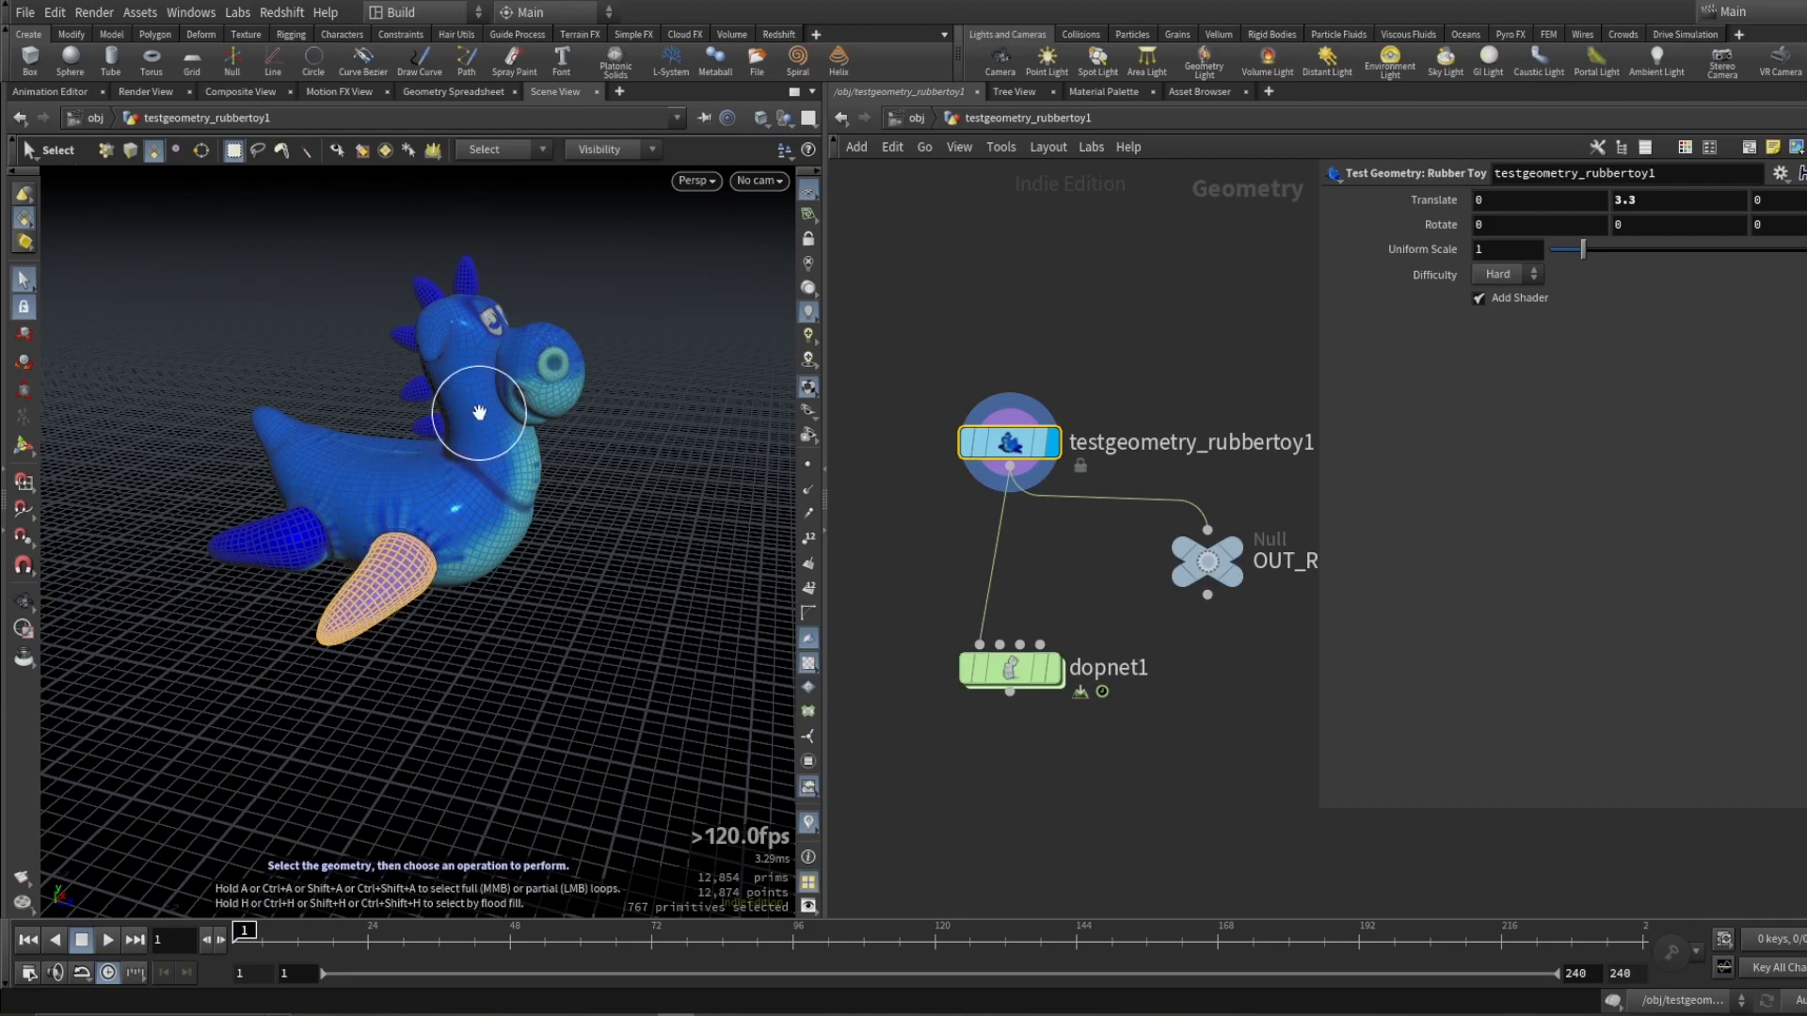
key("Escape")
left_click_drag(476, 403, 462, 341)
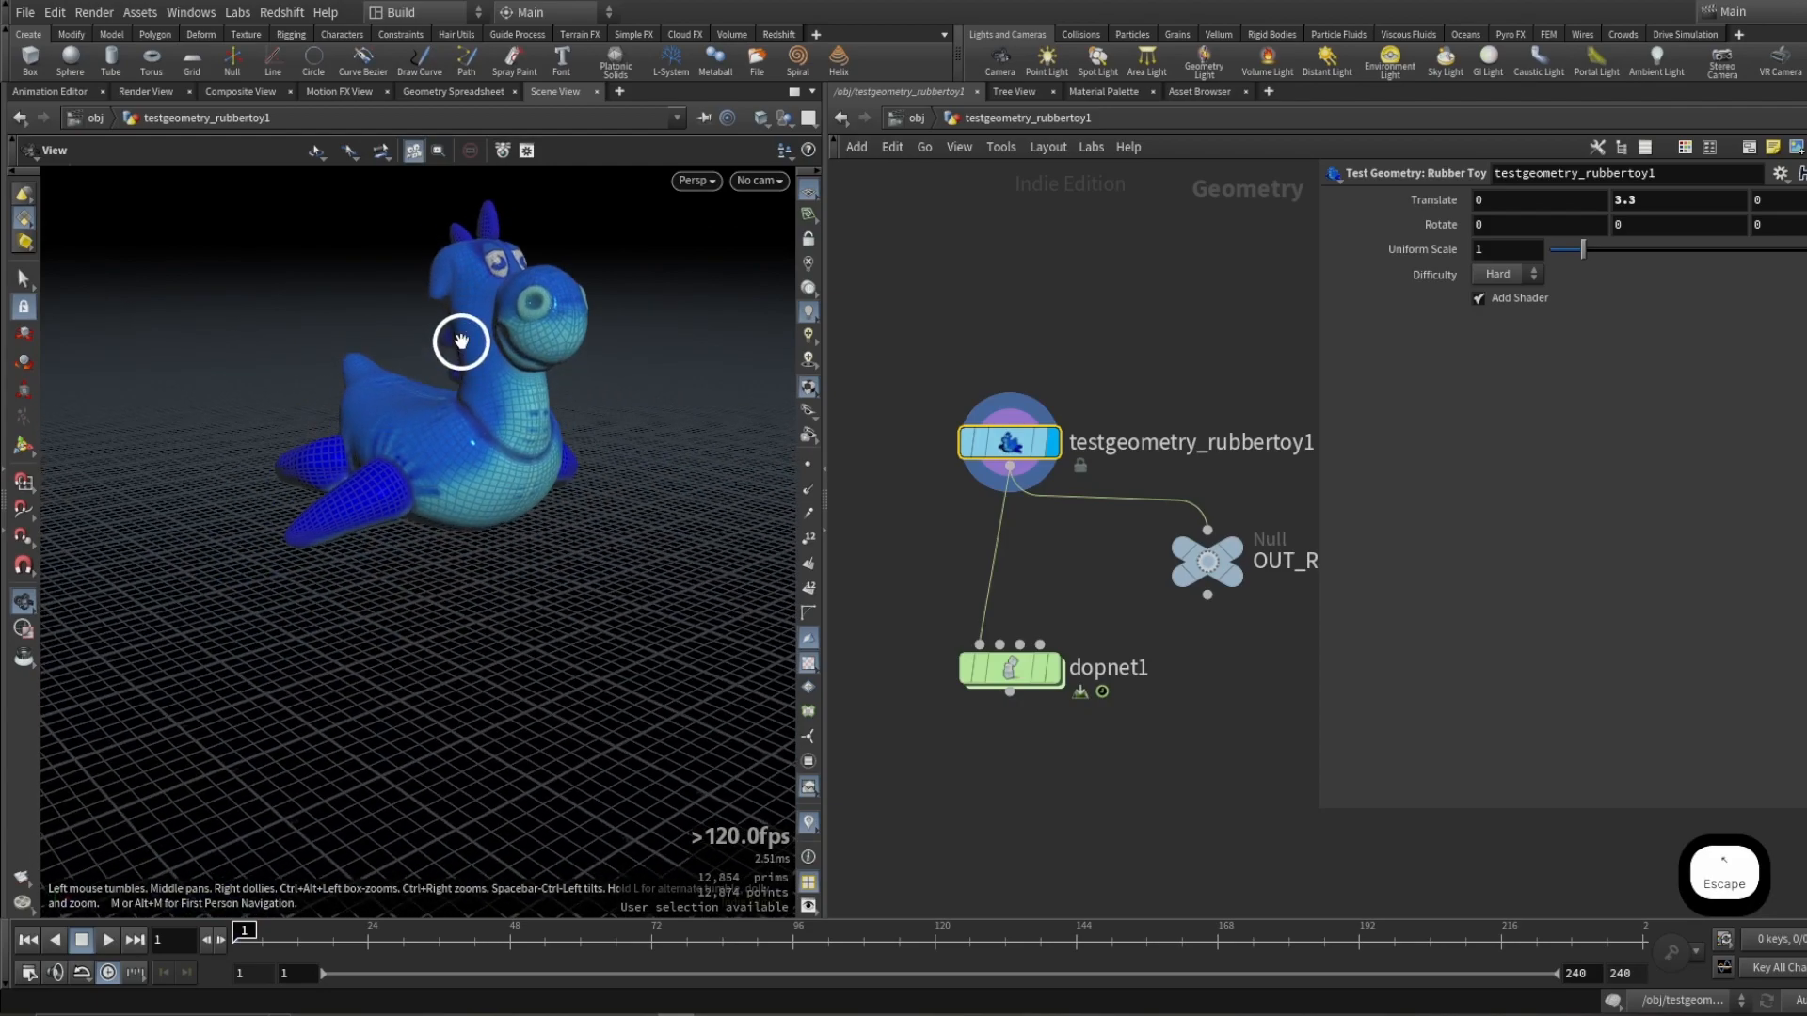
Step: Go back into the DOP network and set the RBD Packed Object's Geometry Source to First Context Geometry
double_click(1003, 666)
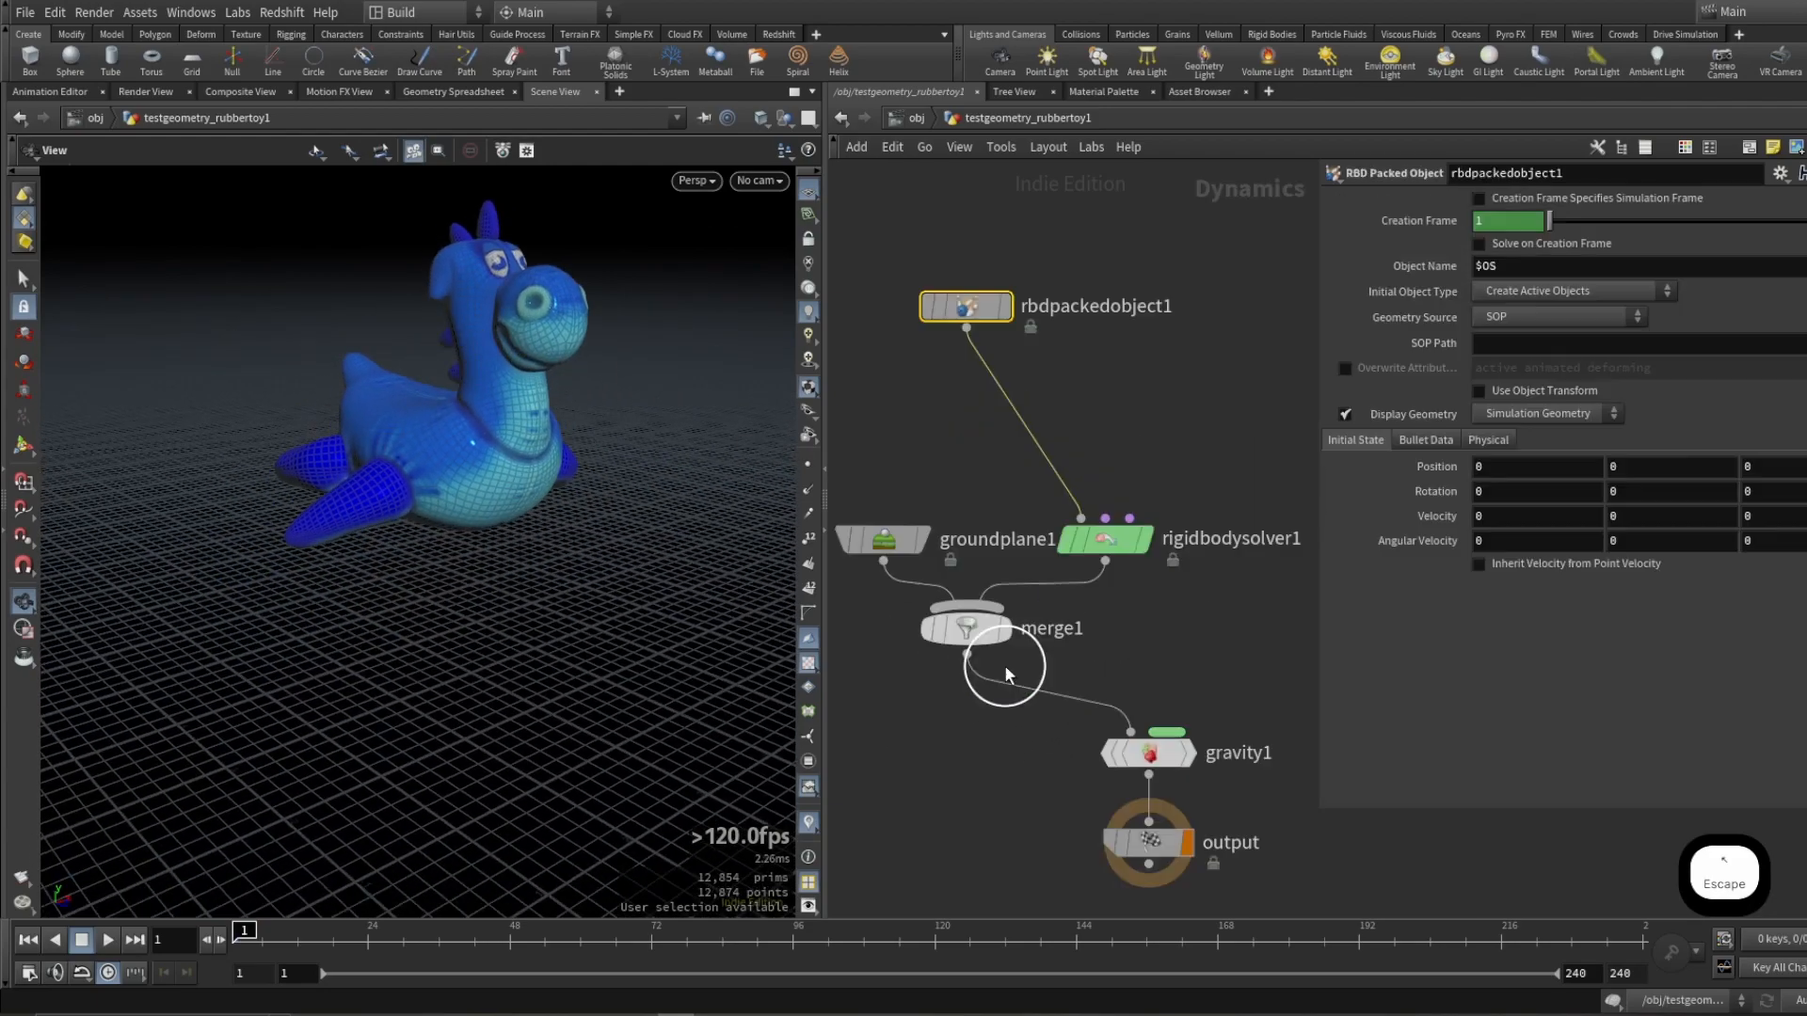
left_click_drag(1148, 503, 1073, 453)
right_click_drag(392, 274, 460, 528)
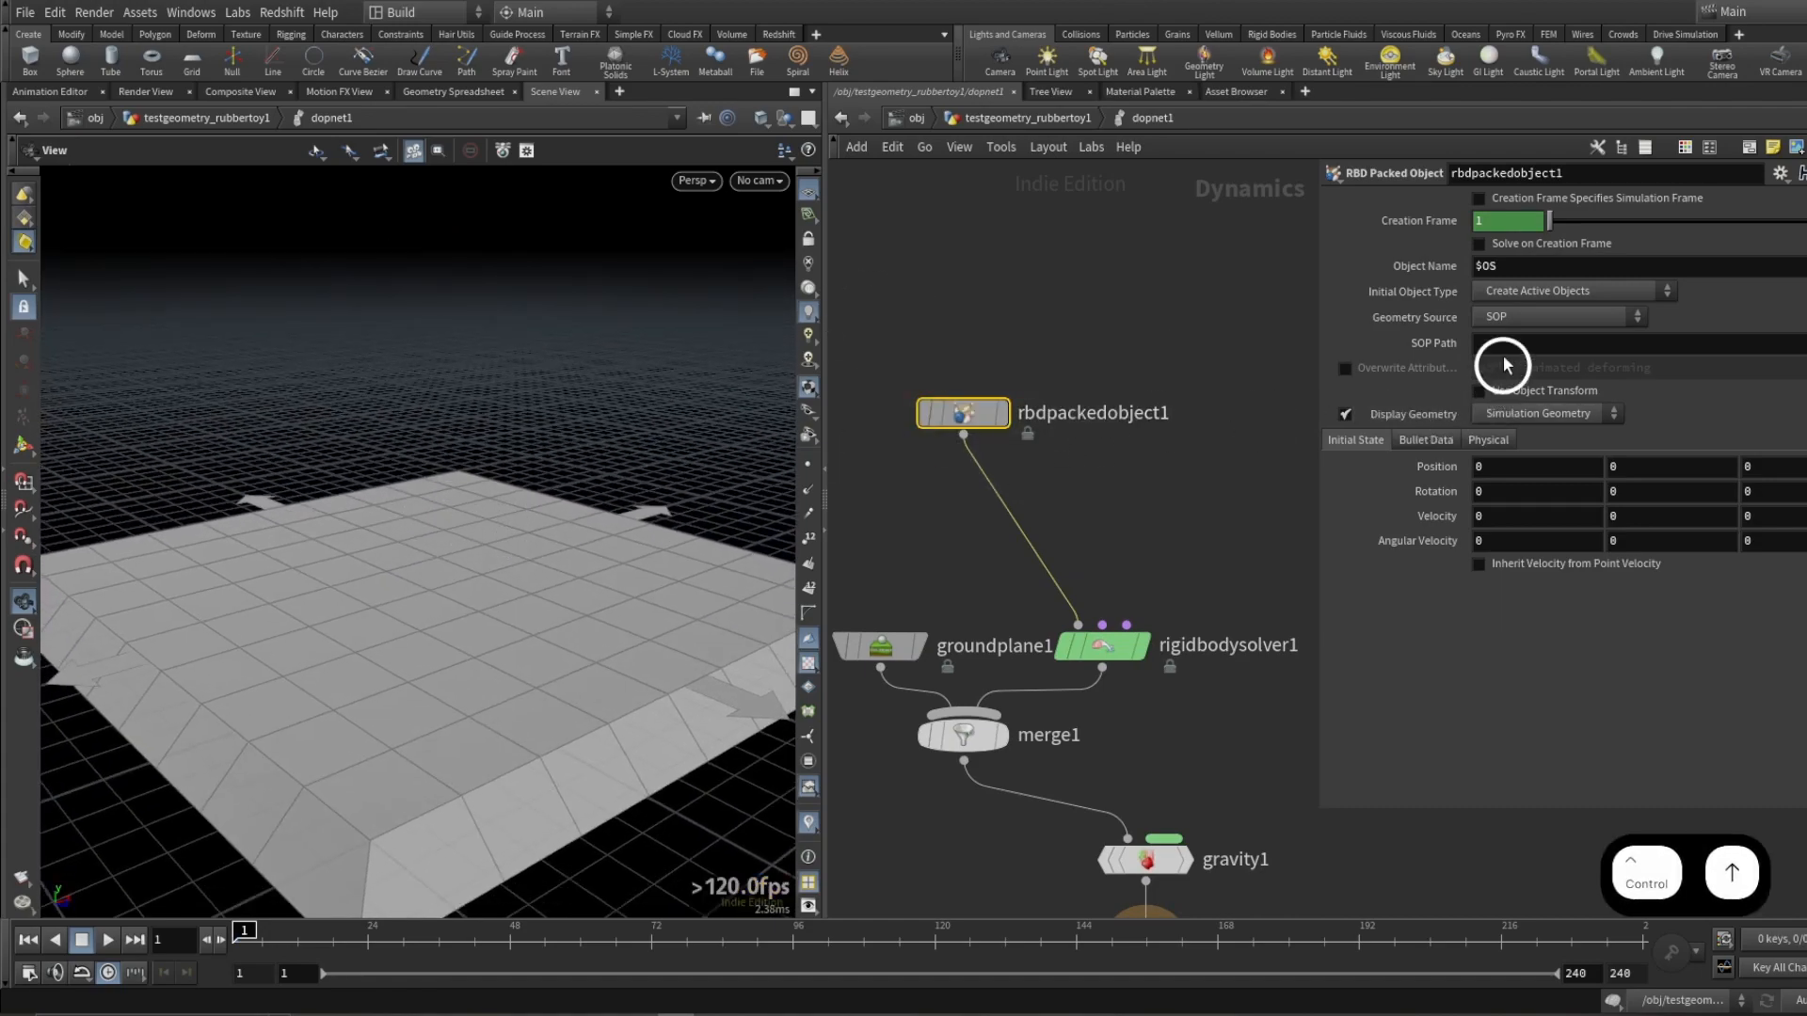
left_click(1541, 344)
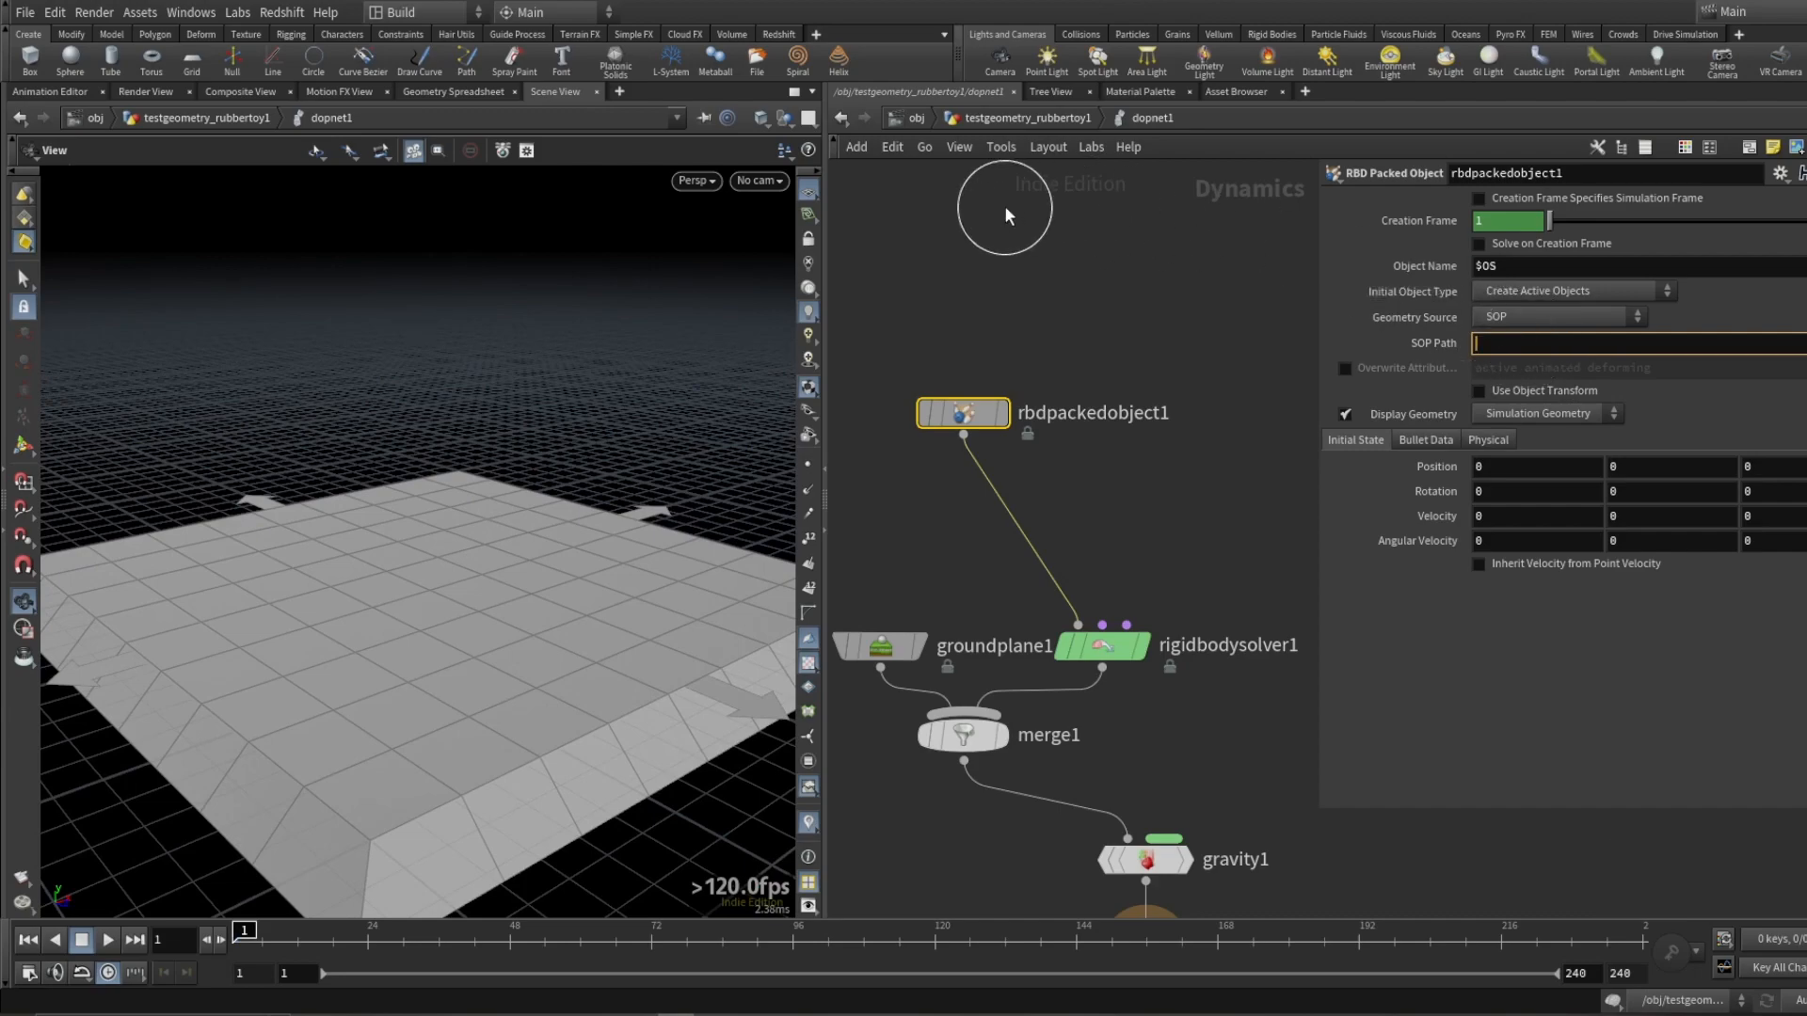
left_click(1035, 117)
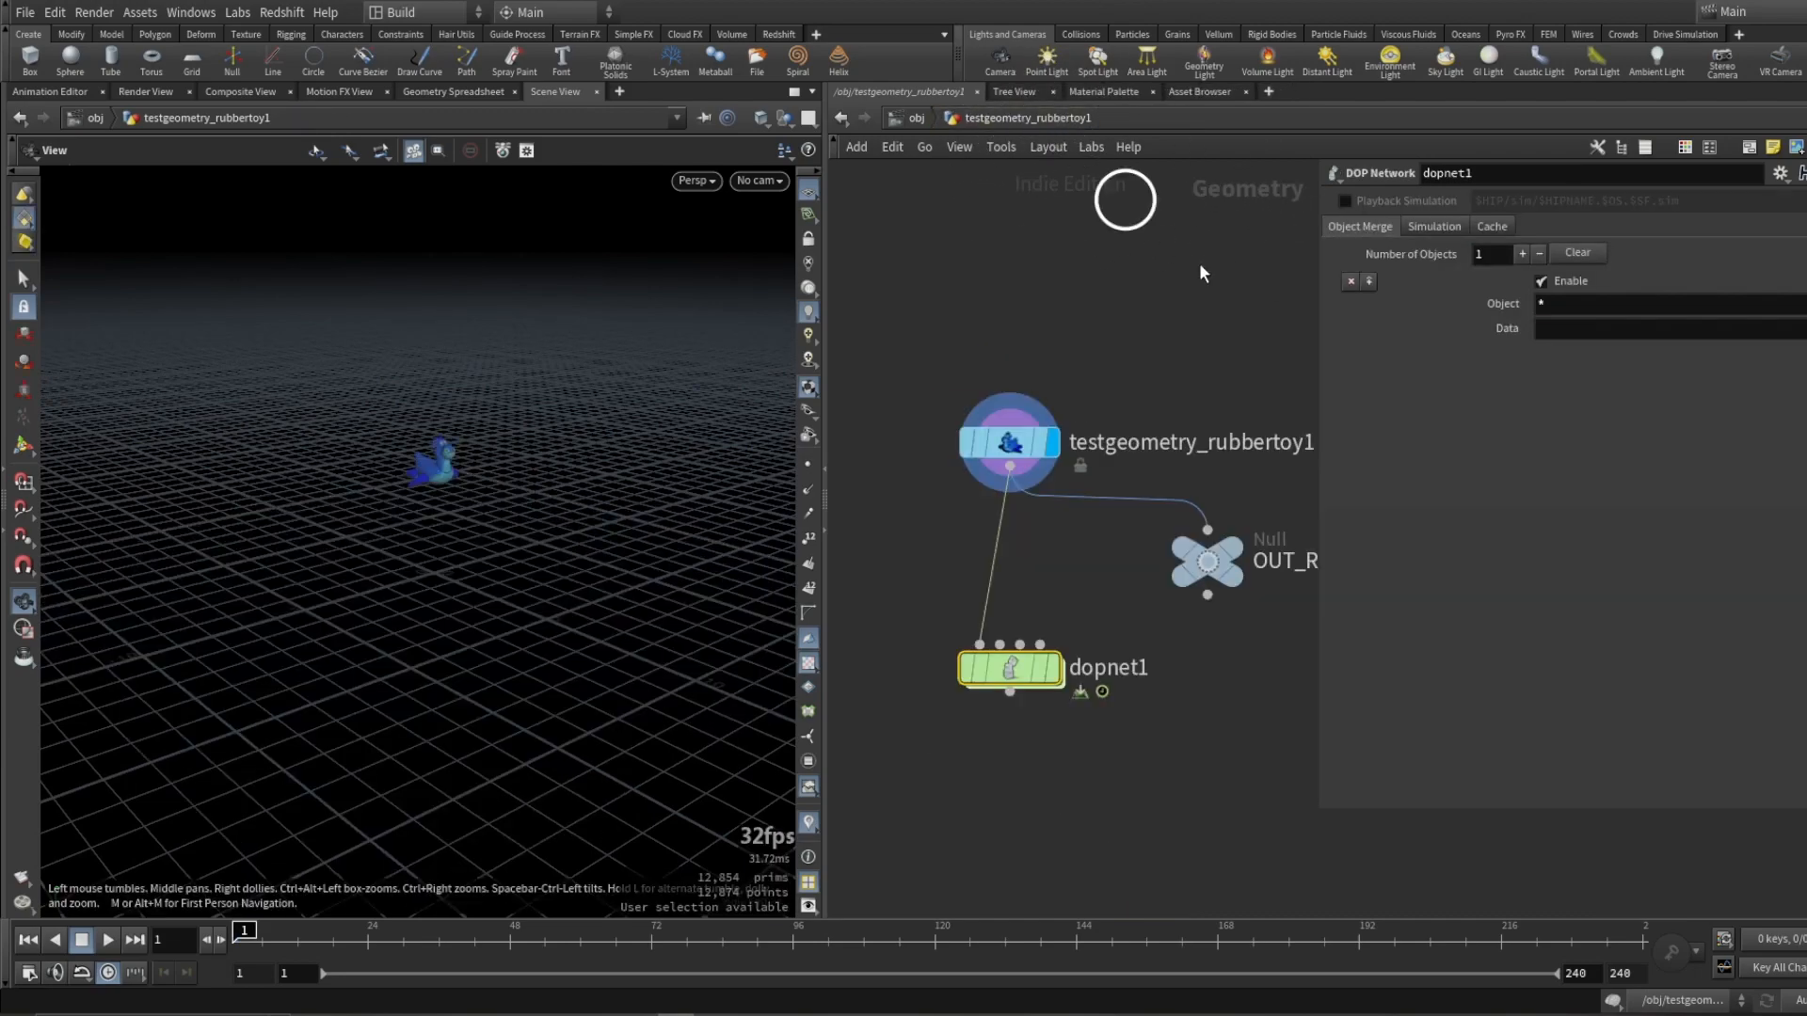
key("Return")
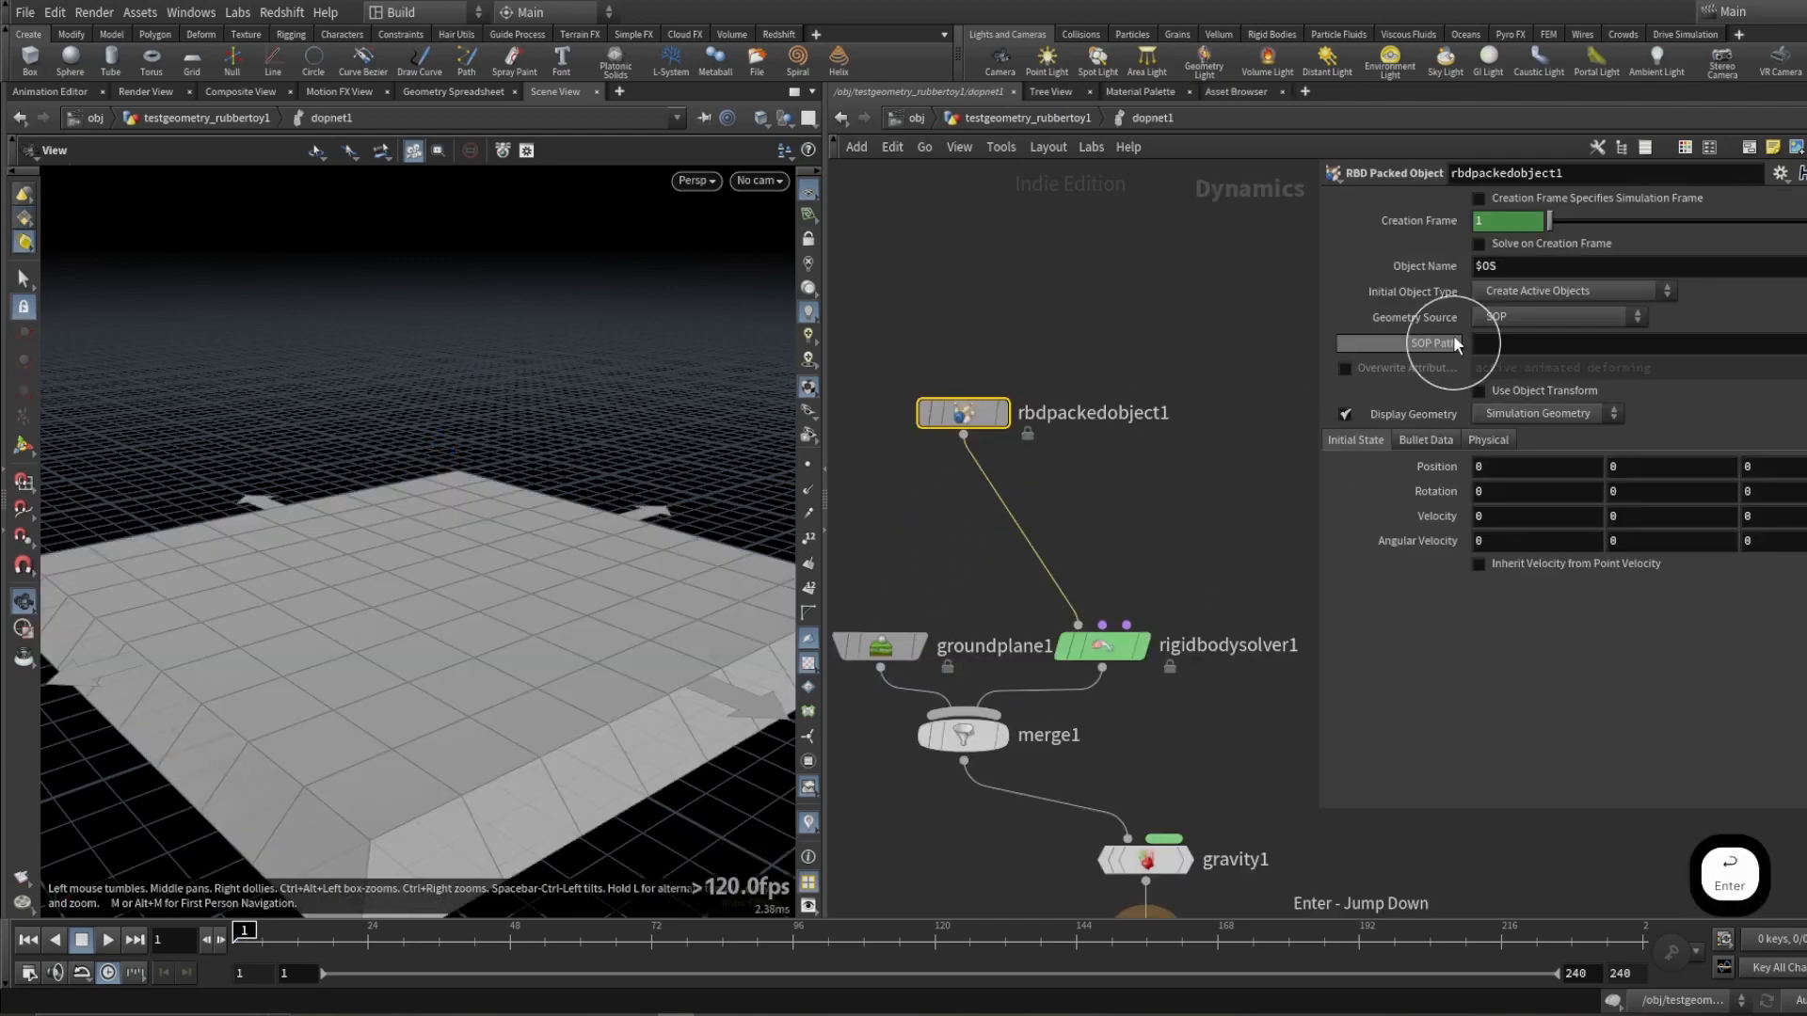
left_click(1500, 324)
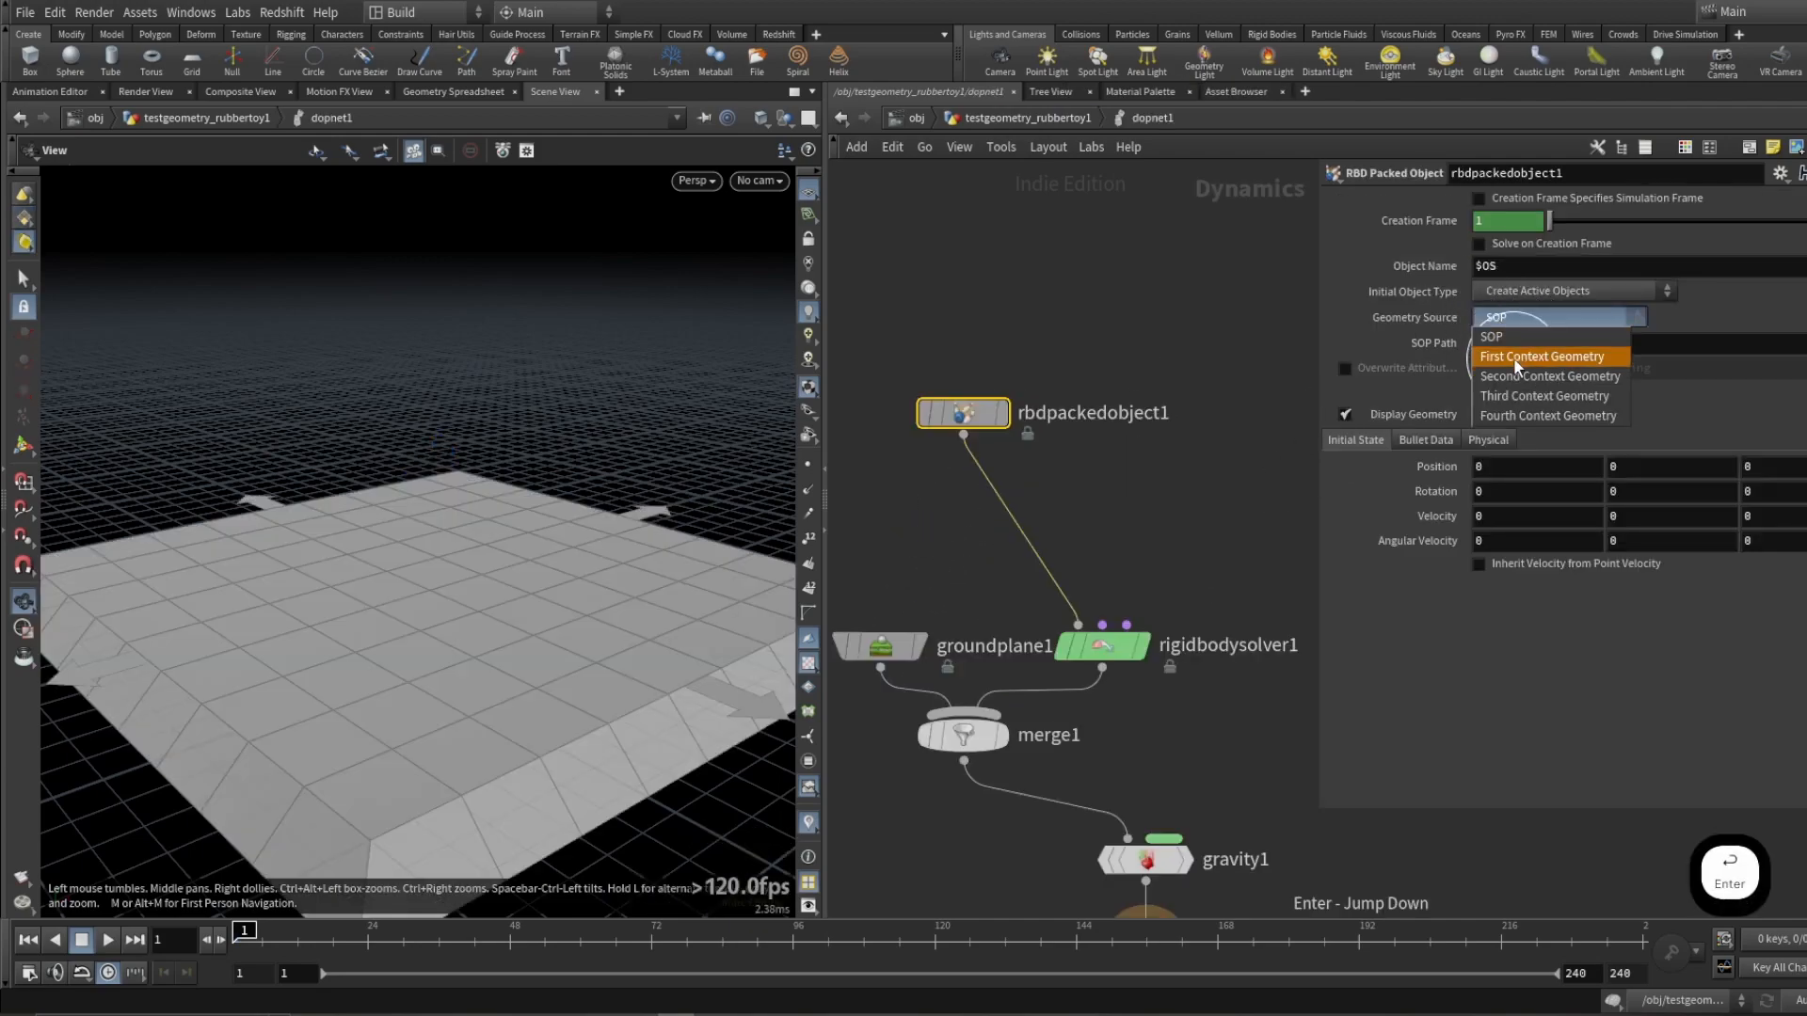
left_click(1515, 357)
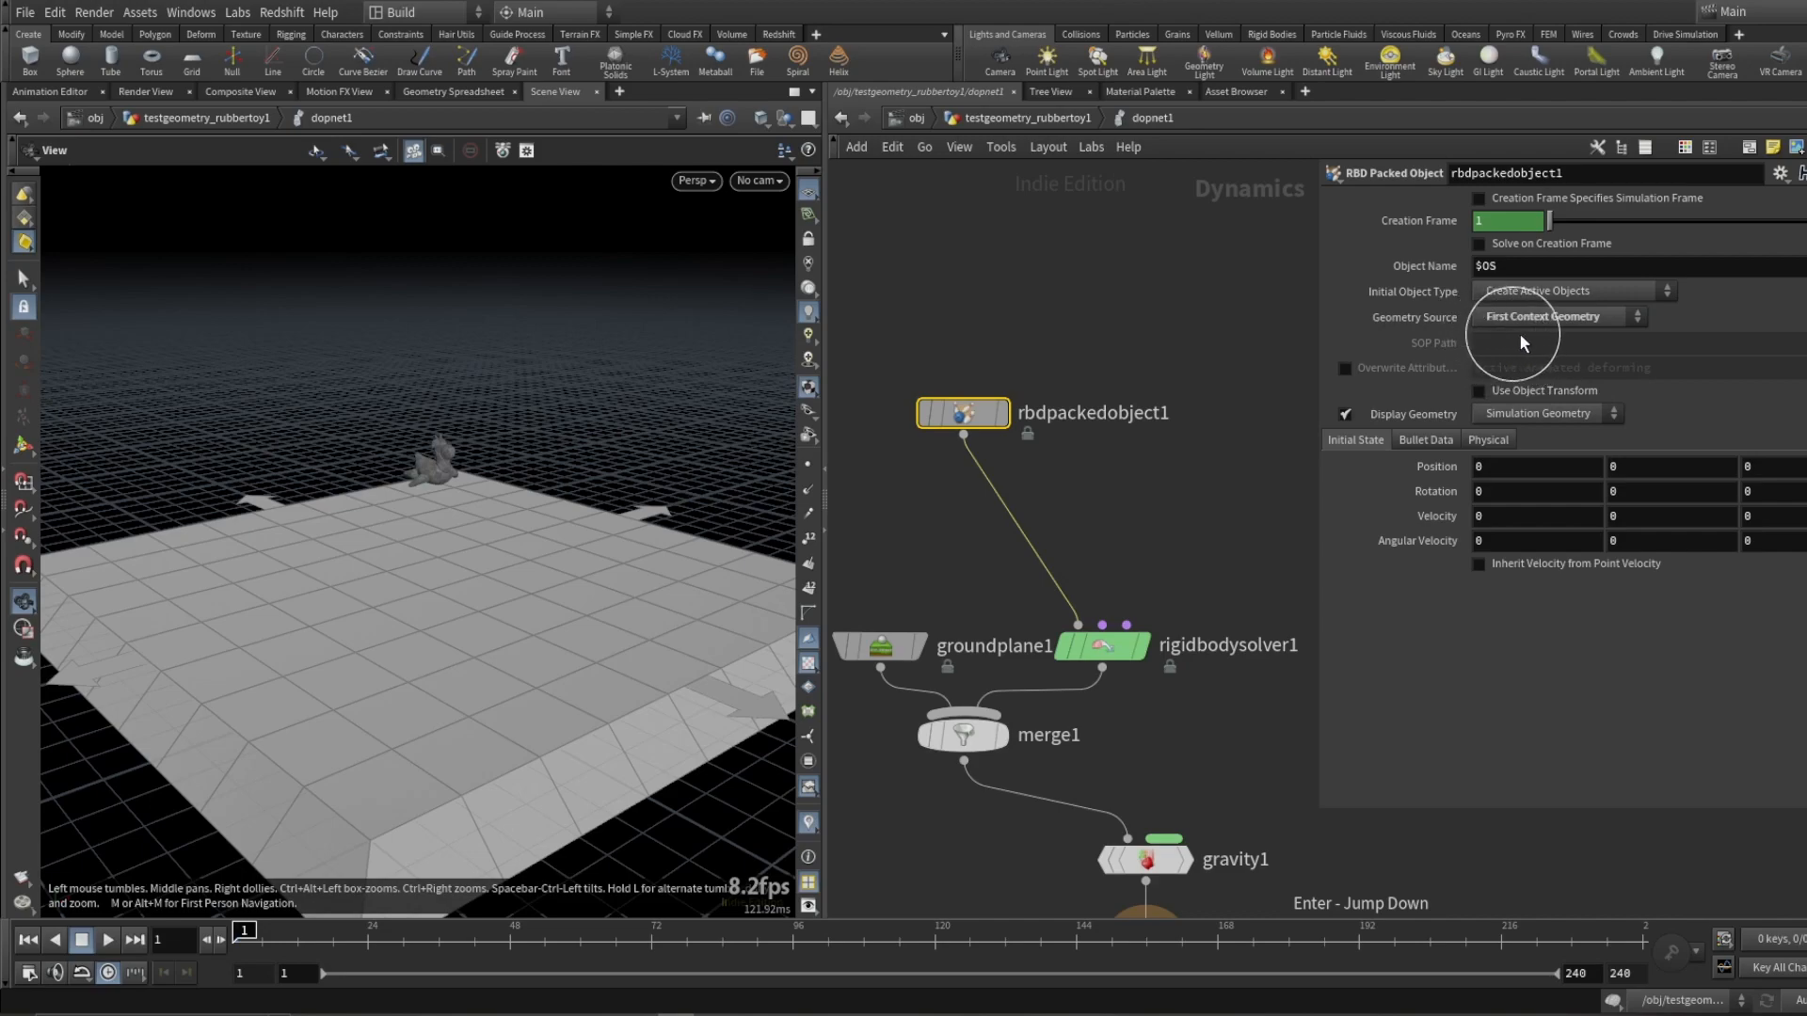
Step: Go up to the geometry level and check the rubber toy's wire into the DOP network's first input
key("u")
scroll(932, 576, "up", 3)
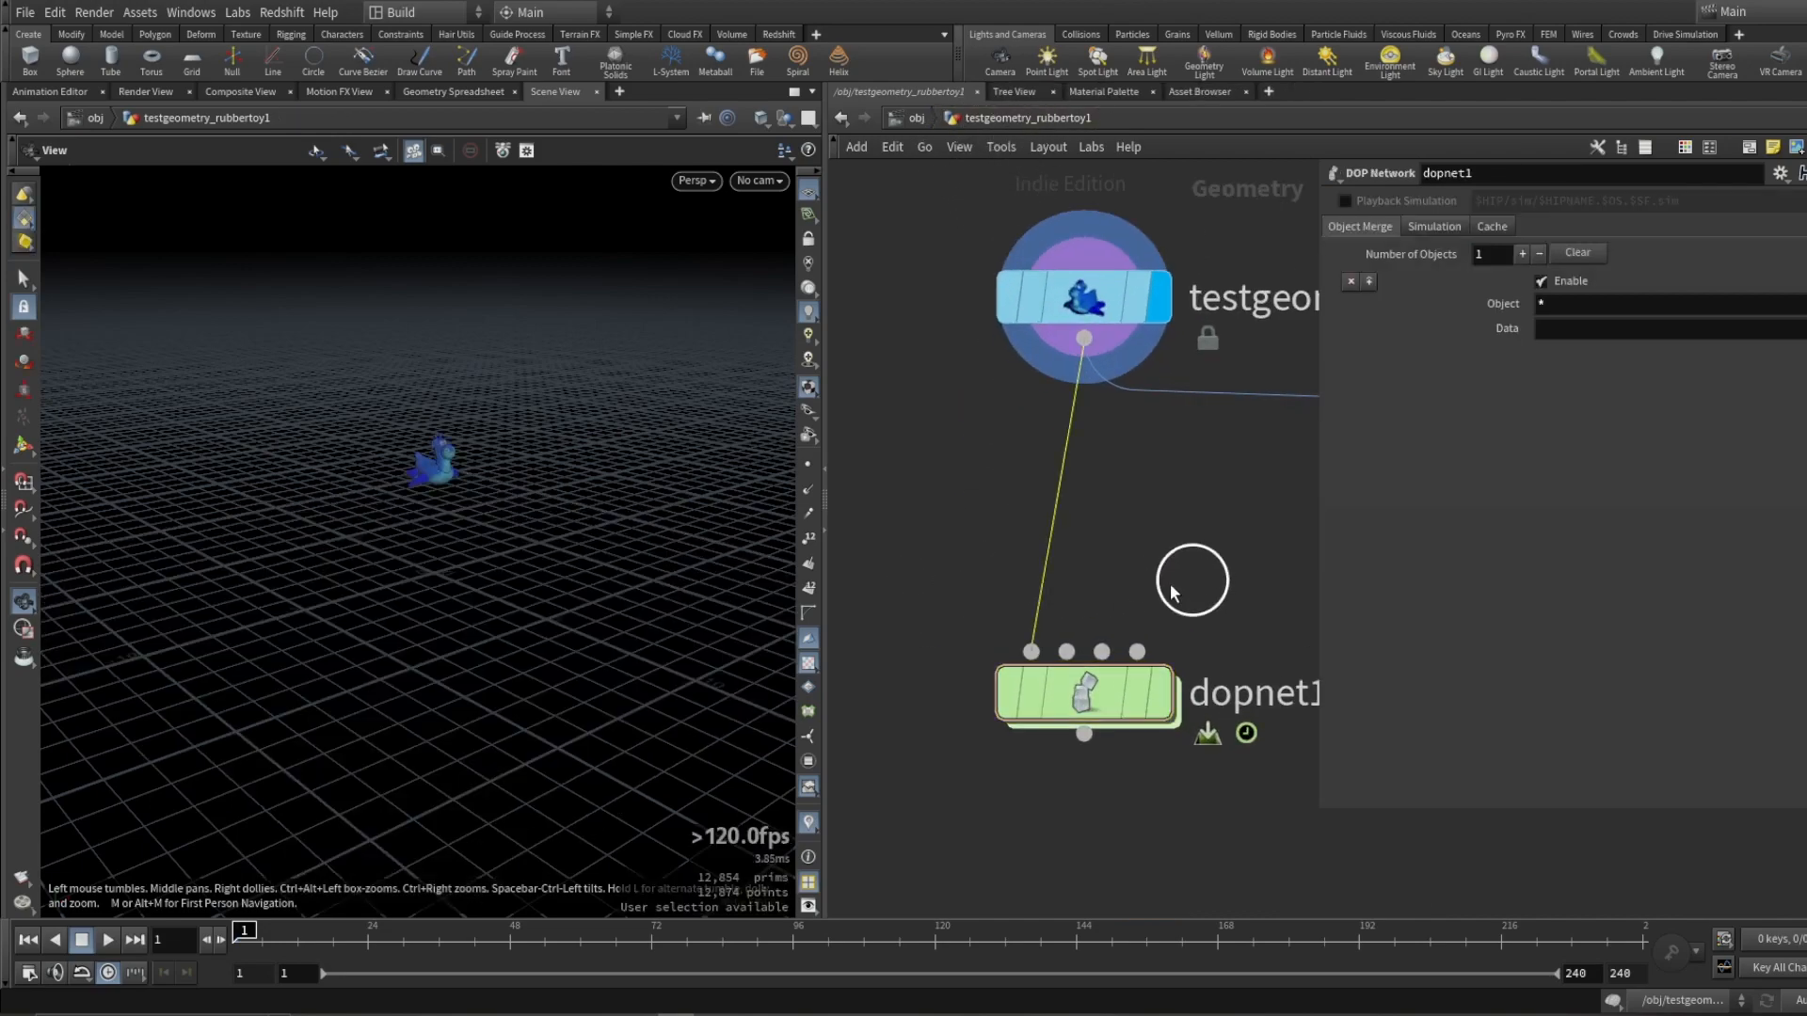
middle_click_drag(1054, 622, 879, 596)
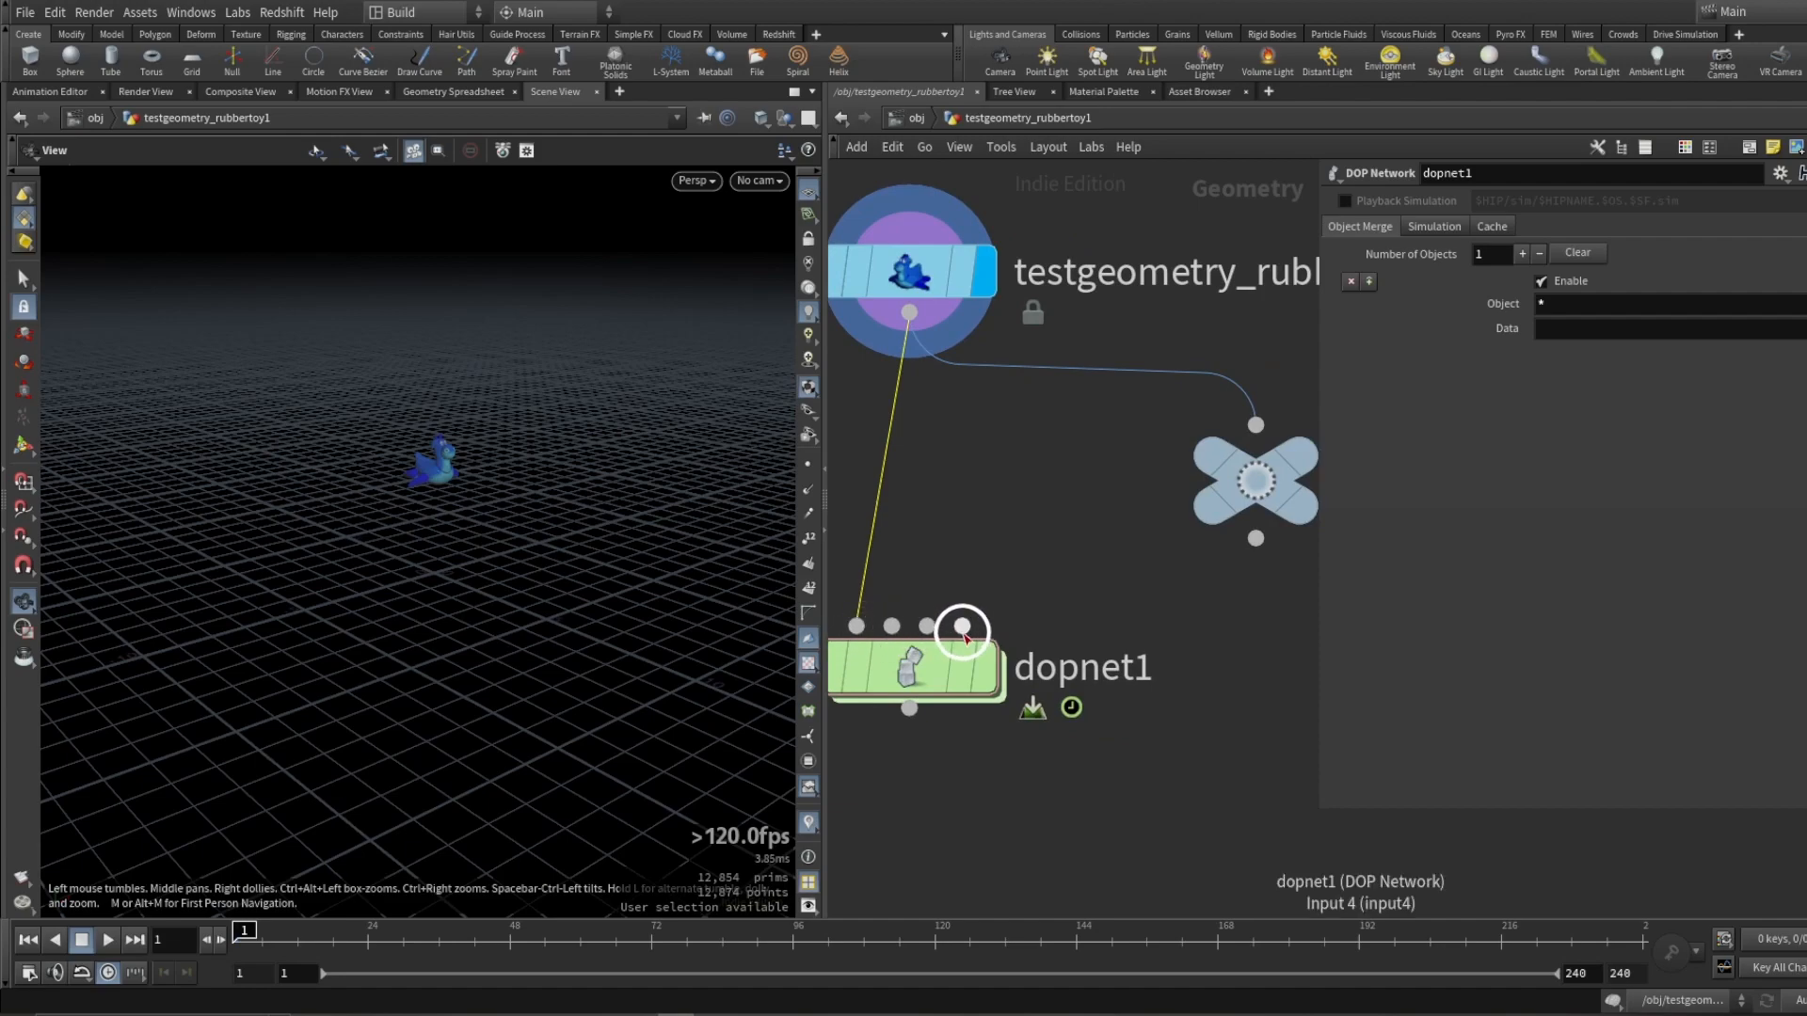
mouse_move(909, 679)
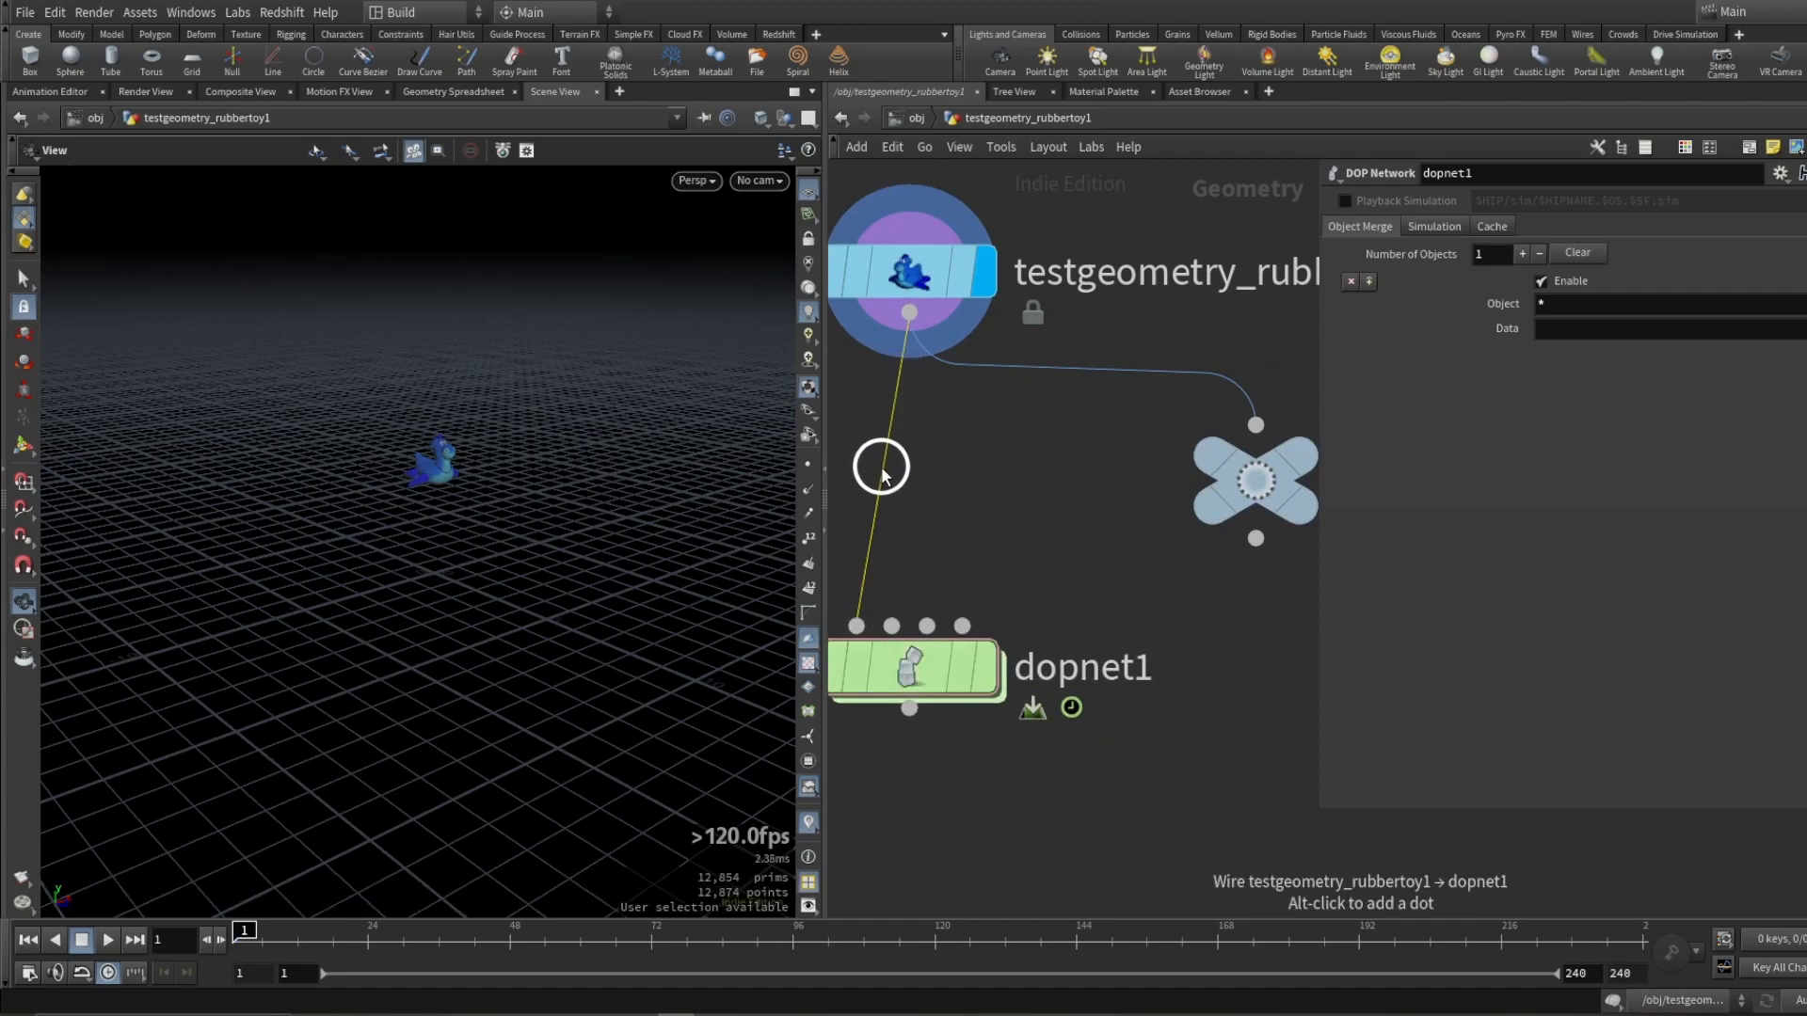
left_click(874, 505)
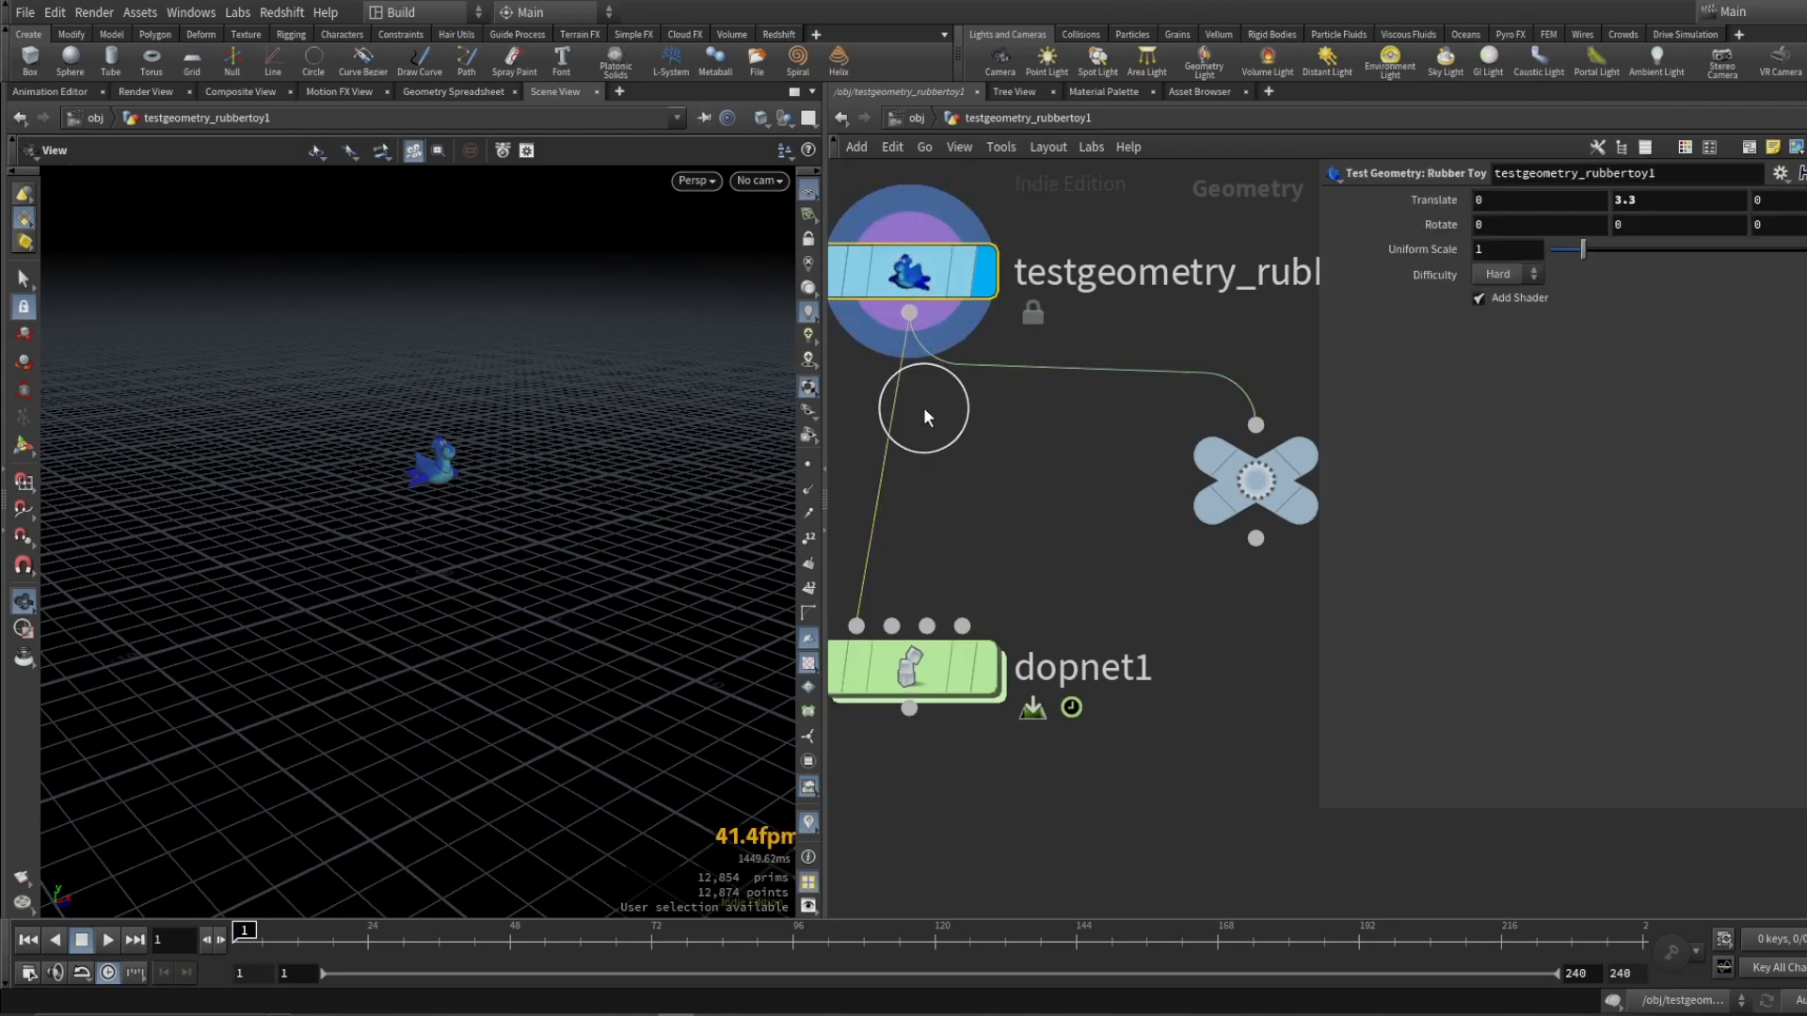
Step: Enter the DOP network and review the RBD Packed Object's Geometry Source context options, keeping First Context Geometry
double_click(990, 670)
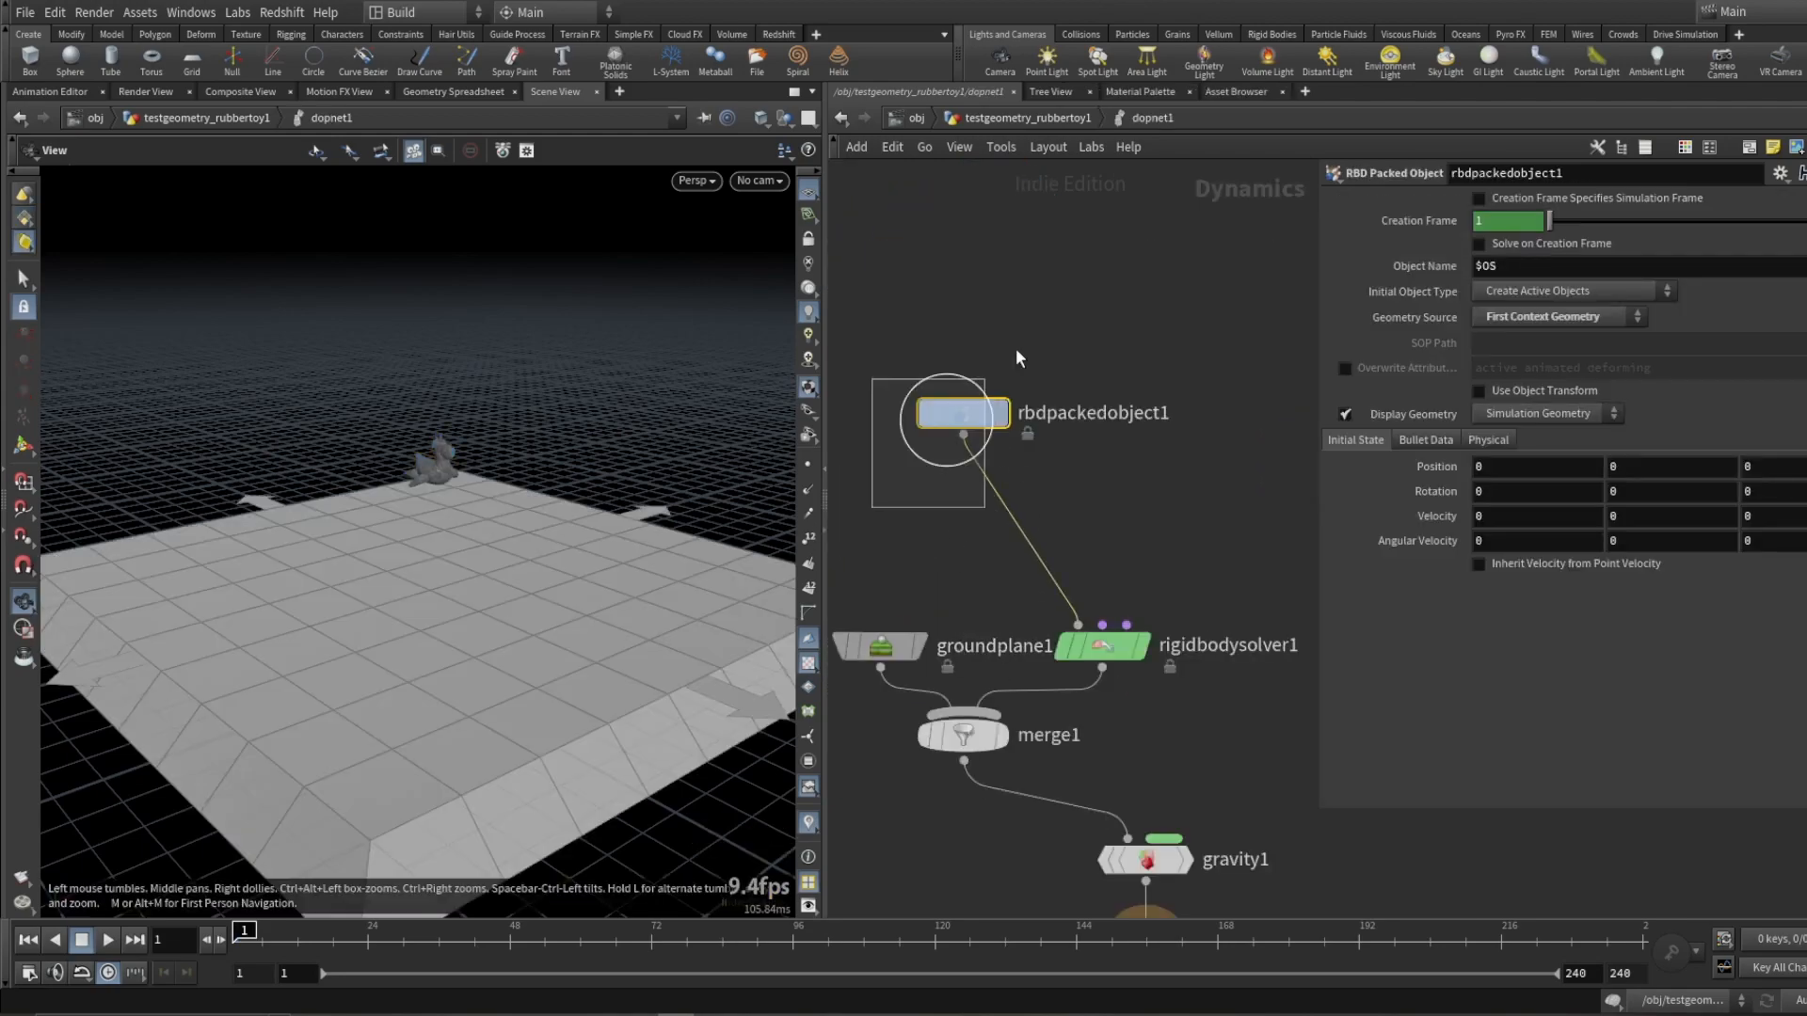
left_click(1560, 317)
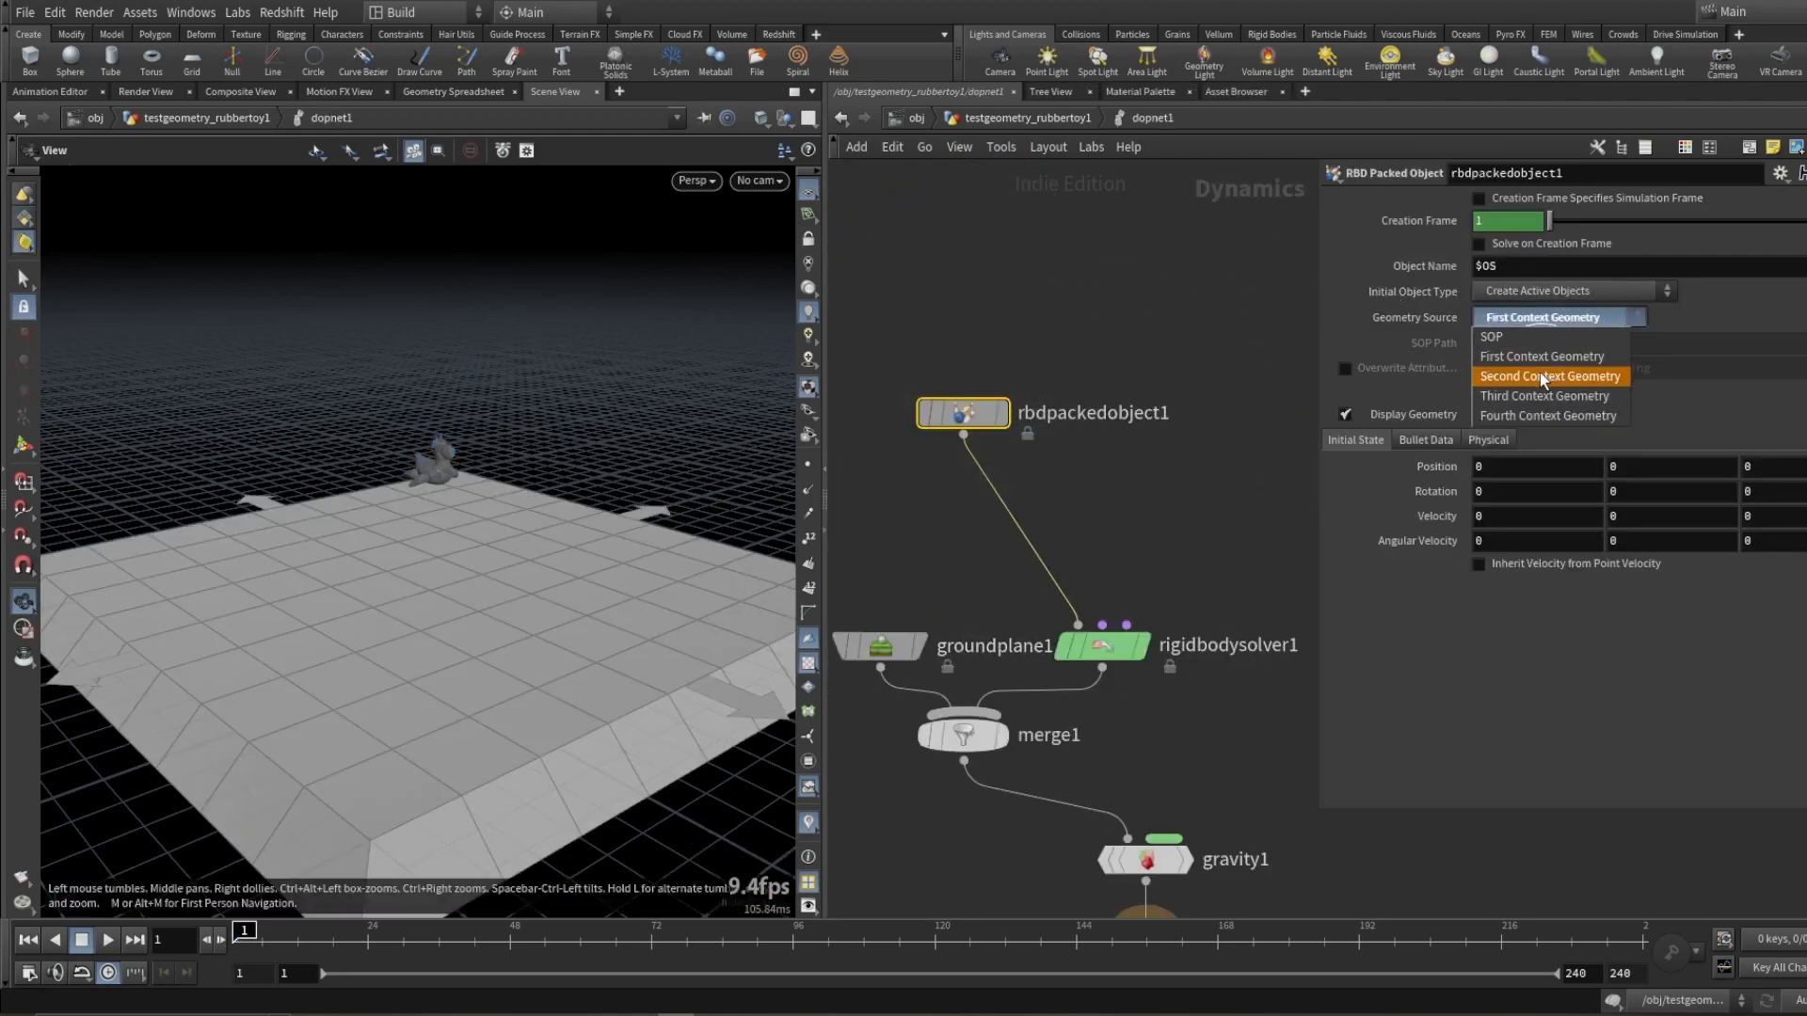
left_click(1526, 416)
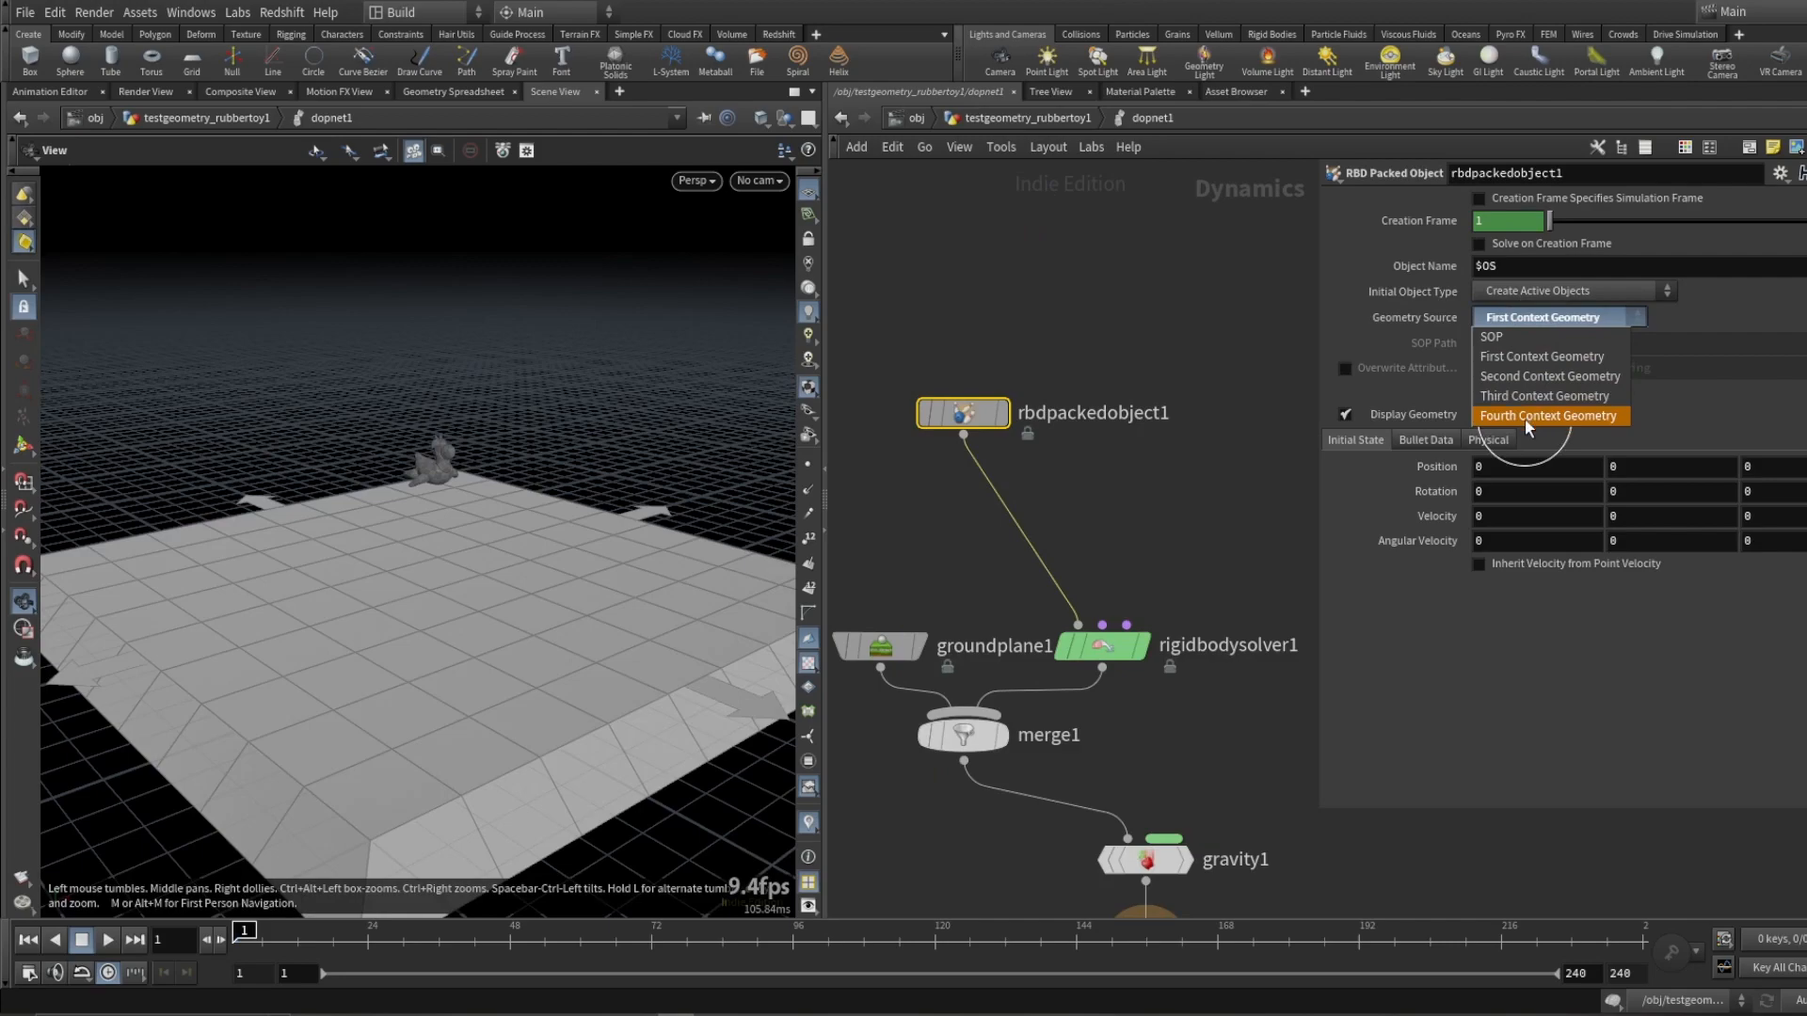
left_click(1526, 343)
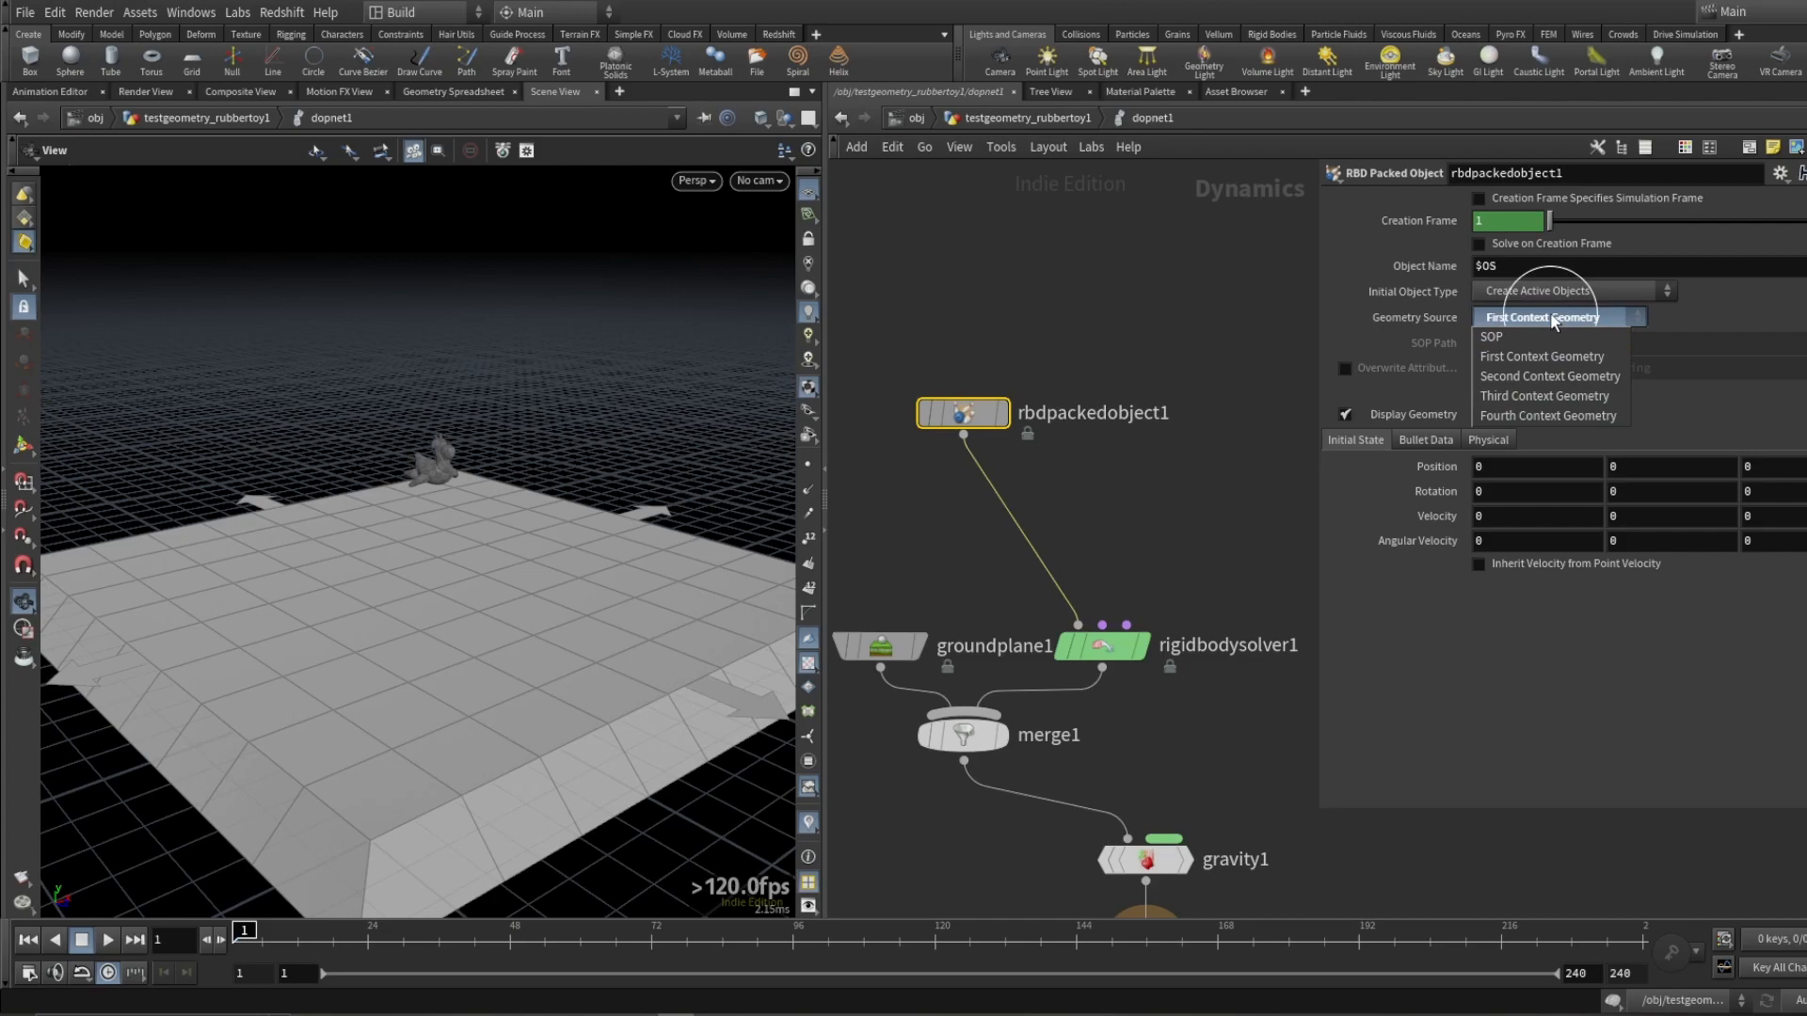
left_click(1532, 337)
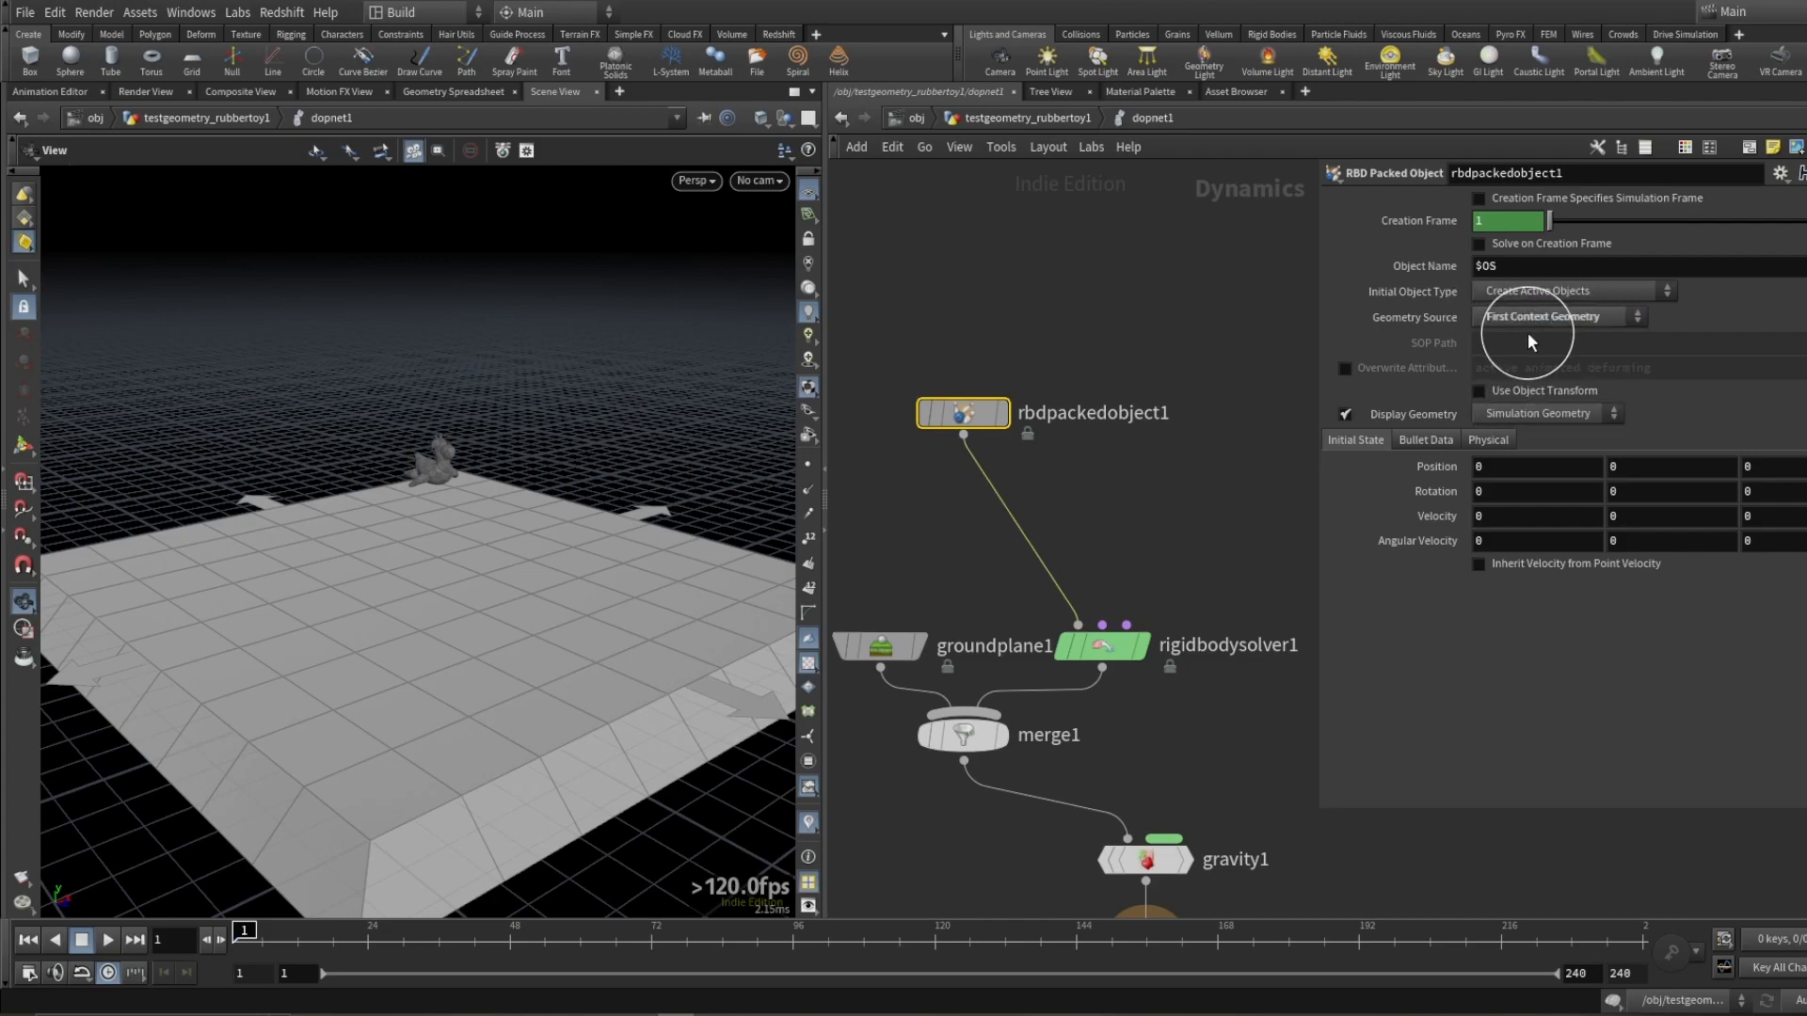
Step: Check the OUT_RBD null beside the DOP network at the geometry level and return inside the DOP network
left_click(986, 120)
left_click(1302, 463)
middle_click_drag(1184, 453, 1056, 466)
scroll(953, 482, "down", 3)
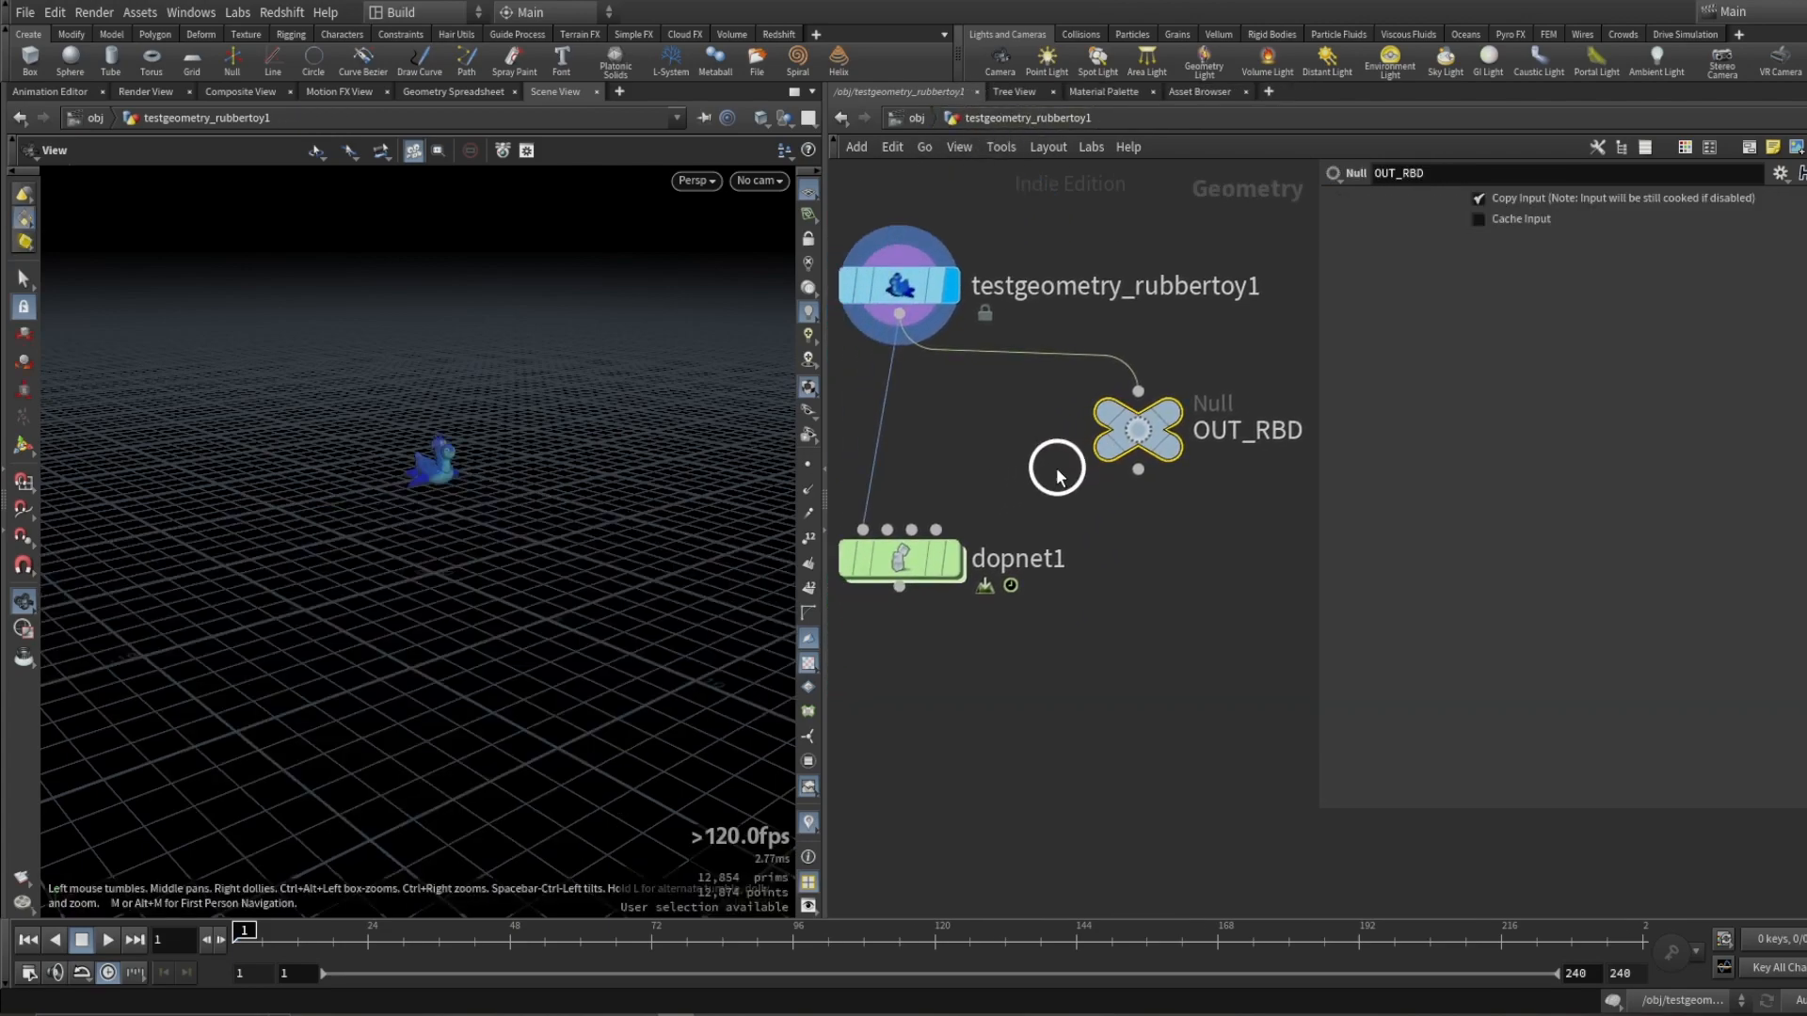
left_click(945, 579)
scroll(1009, 494, "up", 5)
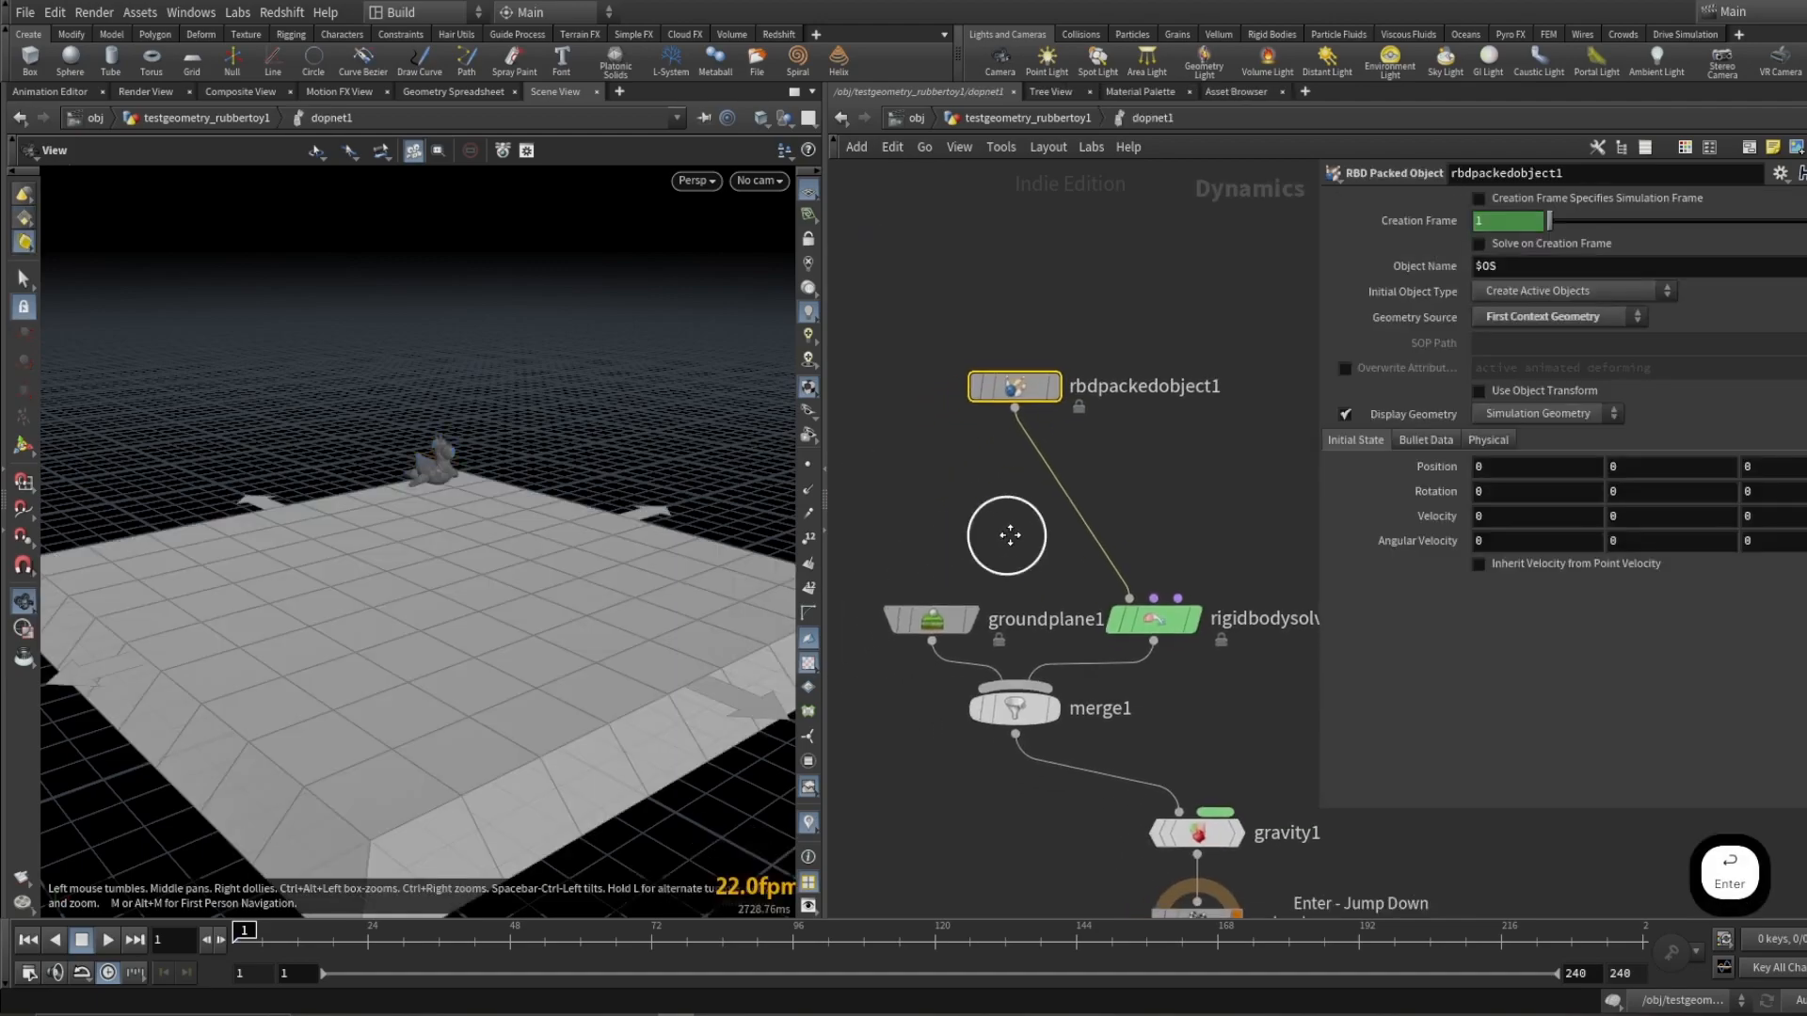
Step: Play the simulation from the first frame with the view on the rubber toy, and stop it at frame 94
scroll(433, 463, "down", 5)
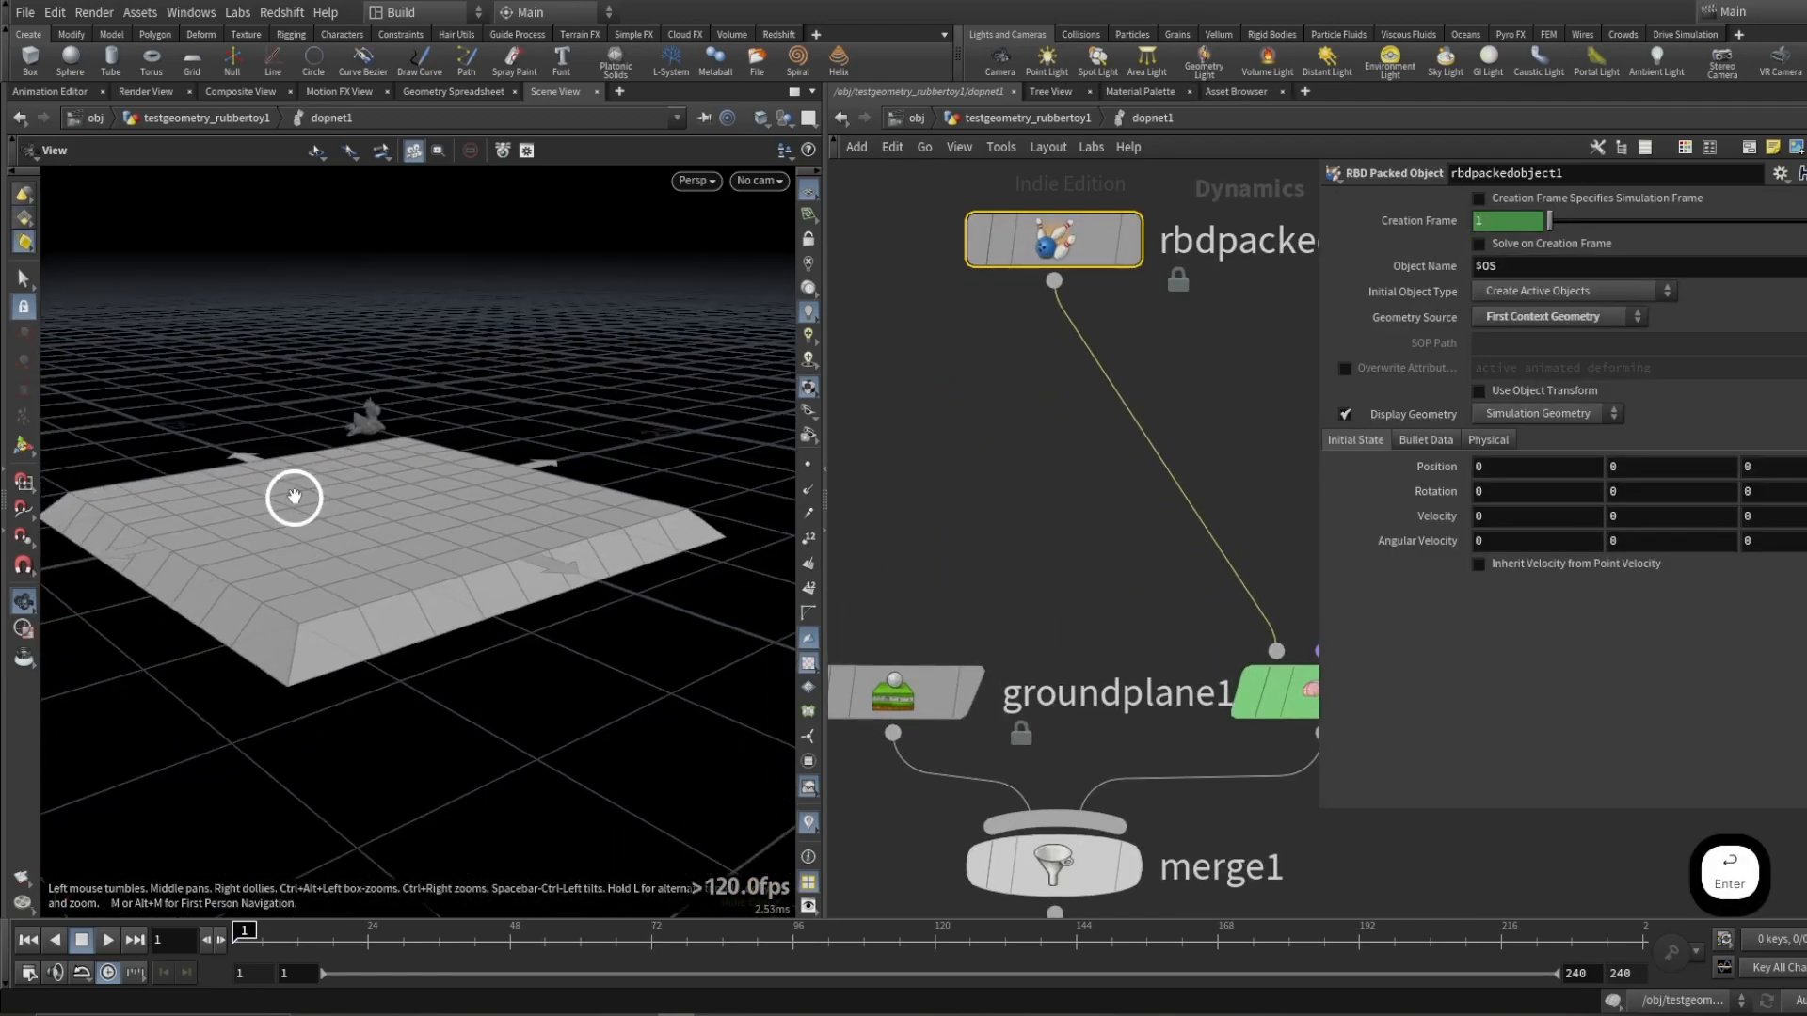
scroll(1030, 536, "down", 5)
key("Up")
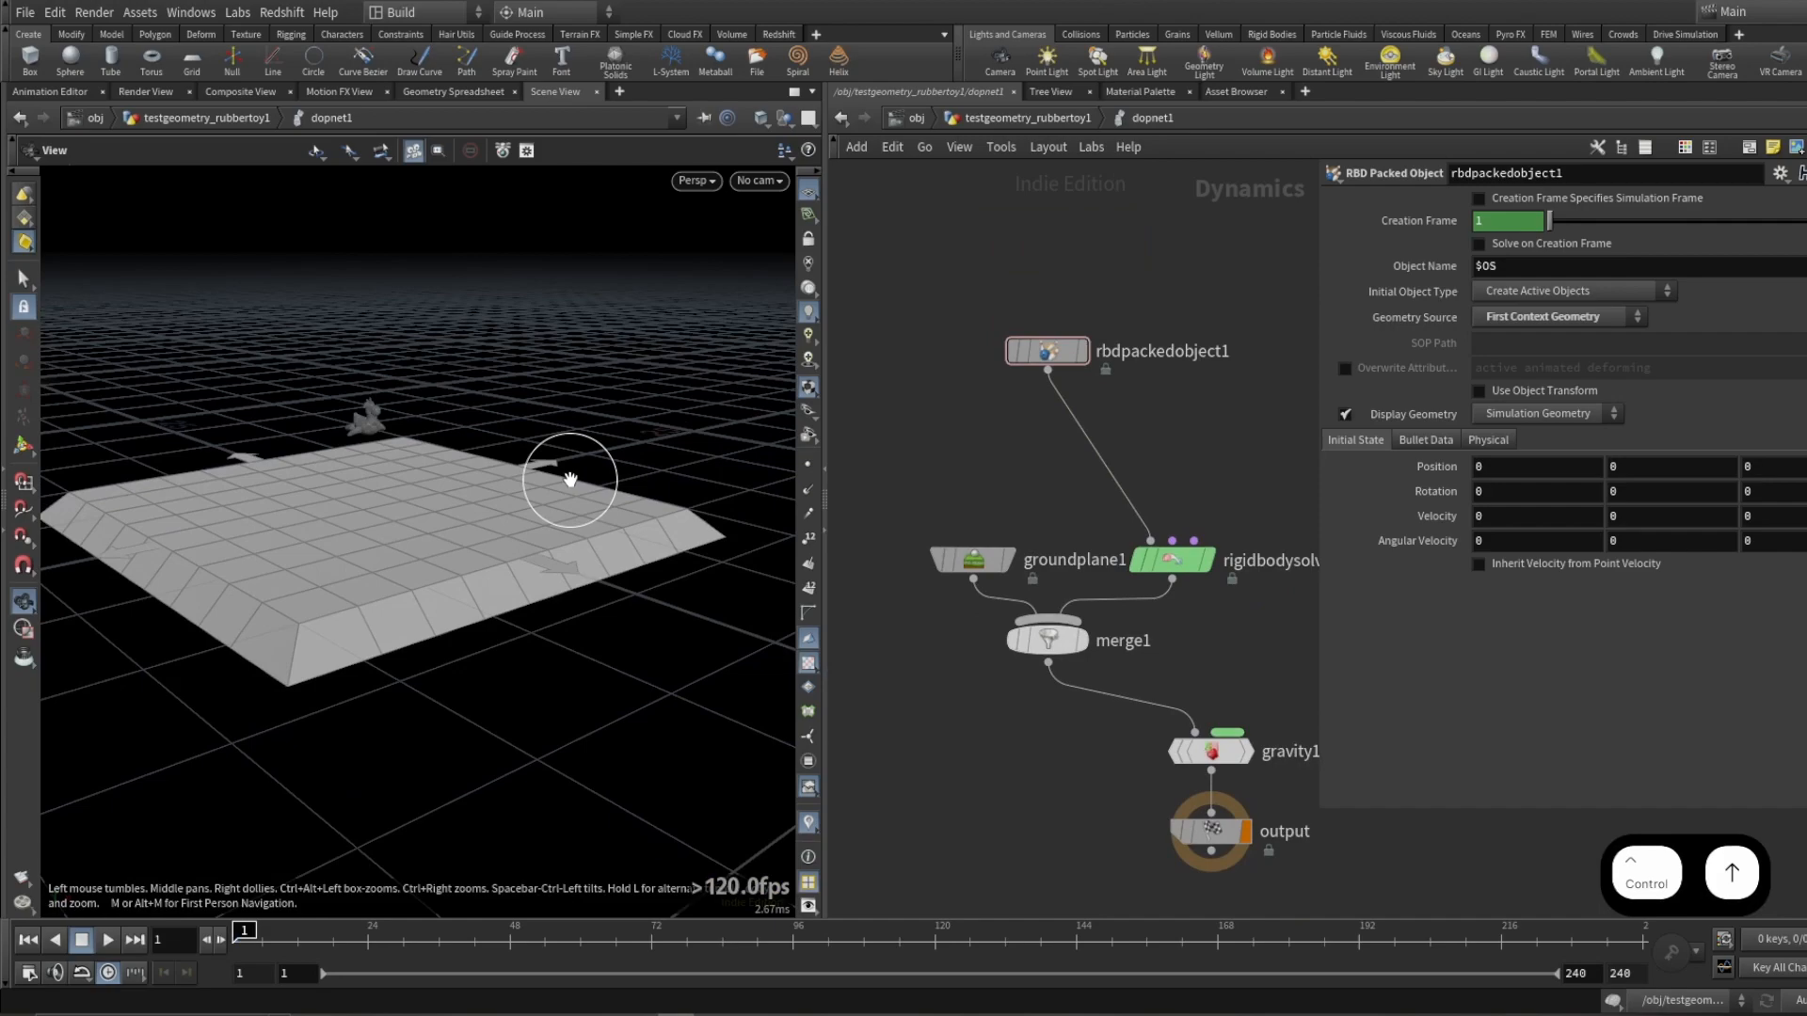
left_click_drag(412, 452, 358, 395)
left_click(943, 599)
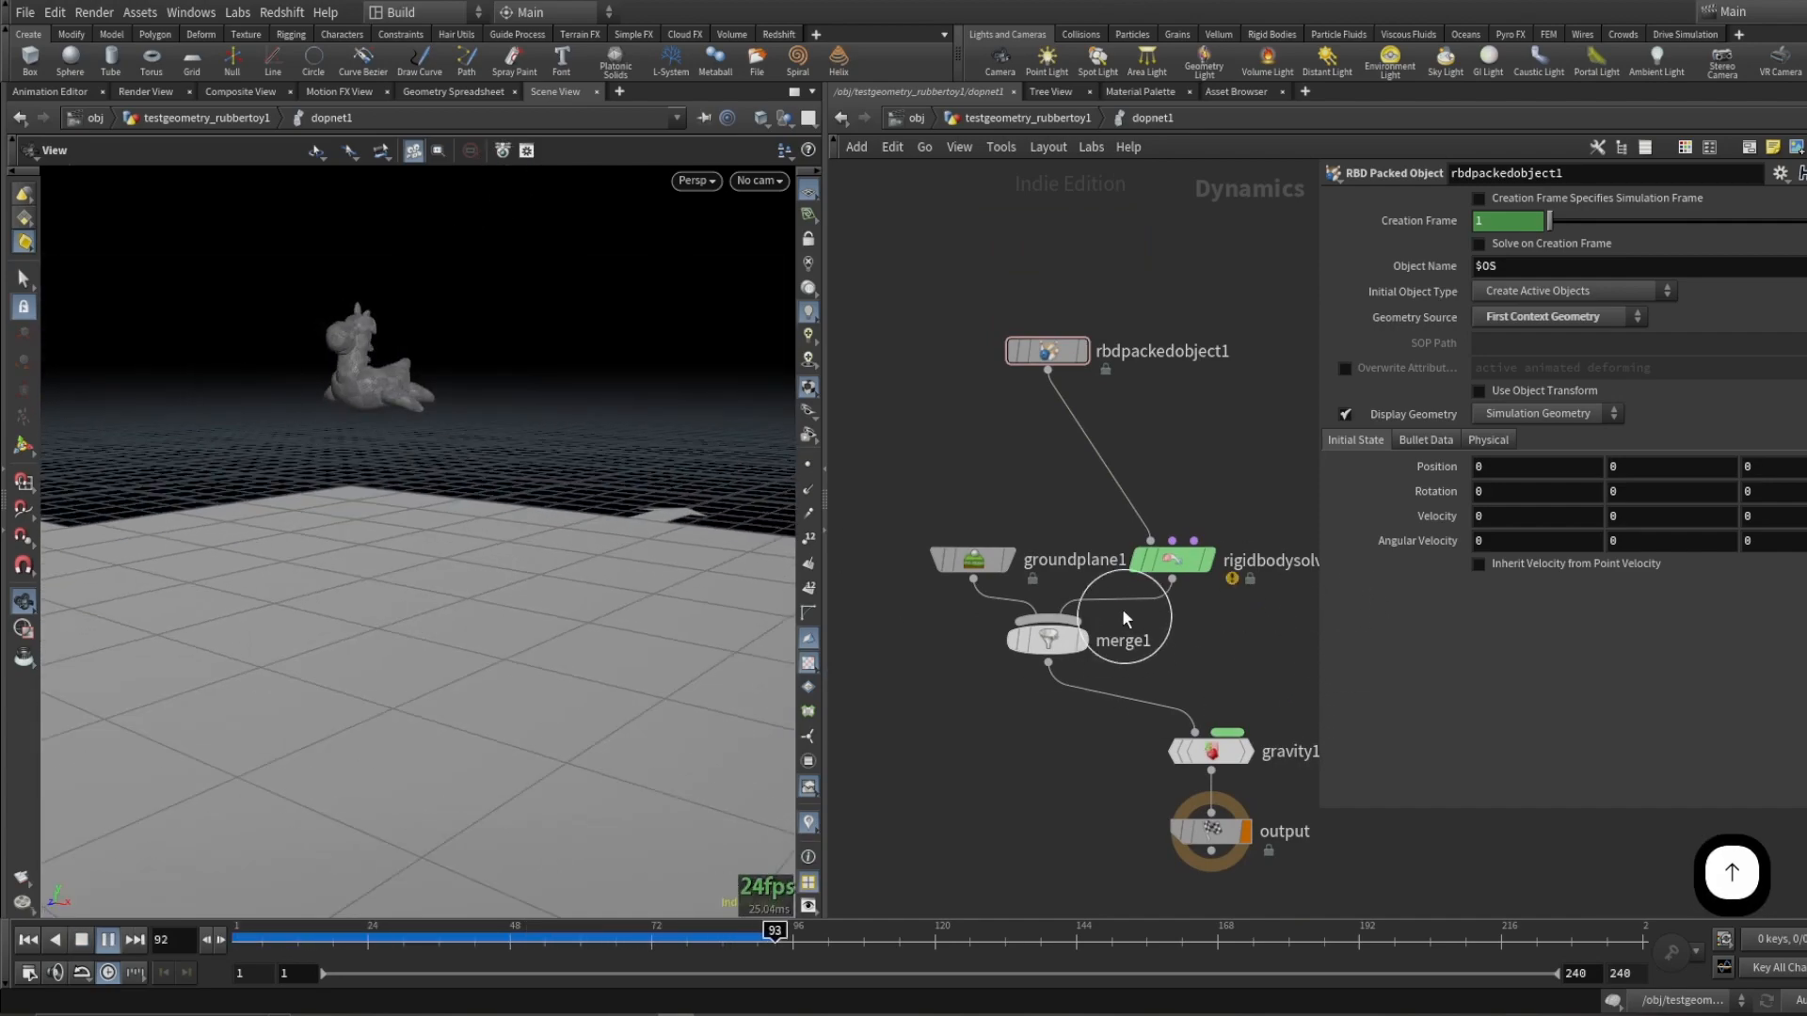
key("Up")
Step: Open the Rigid Body Solver's node information, read its warning about the RBD Packed Object, and close the information window
middle_click_drag(1230, 651, 1145, 668)
scroll(1144, 666, "up", 4)
left_click(1068, 520)
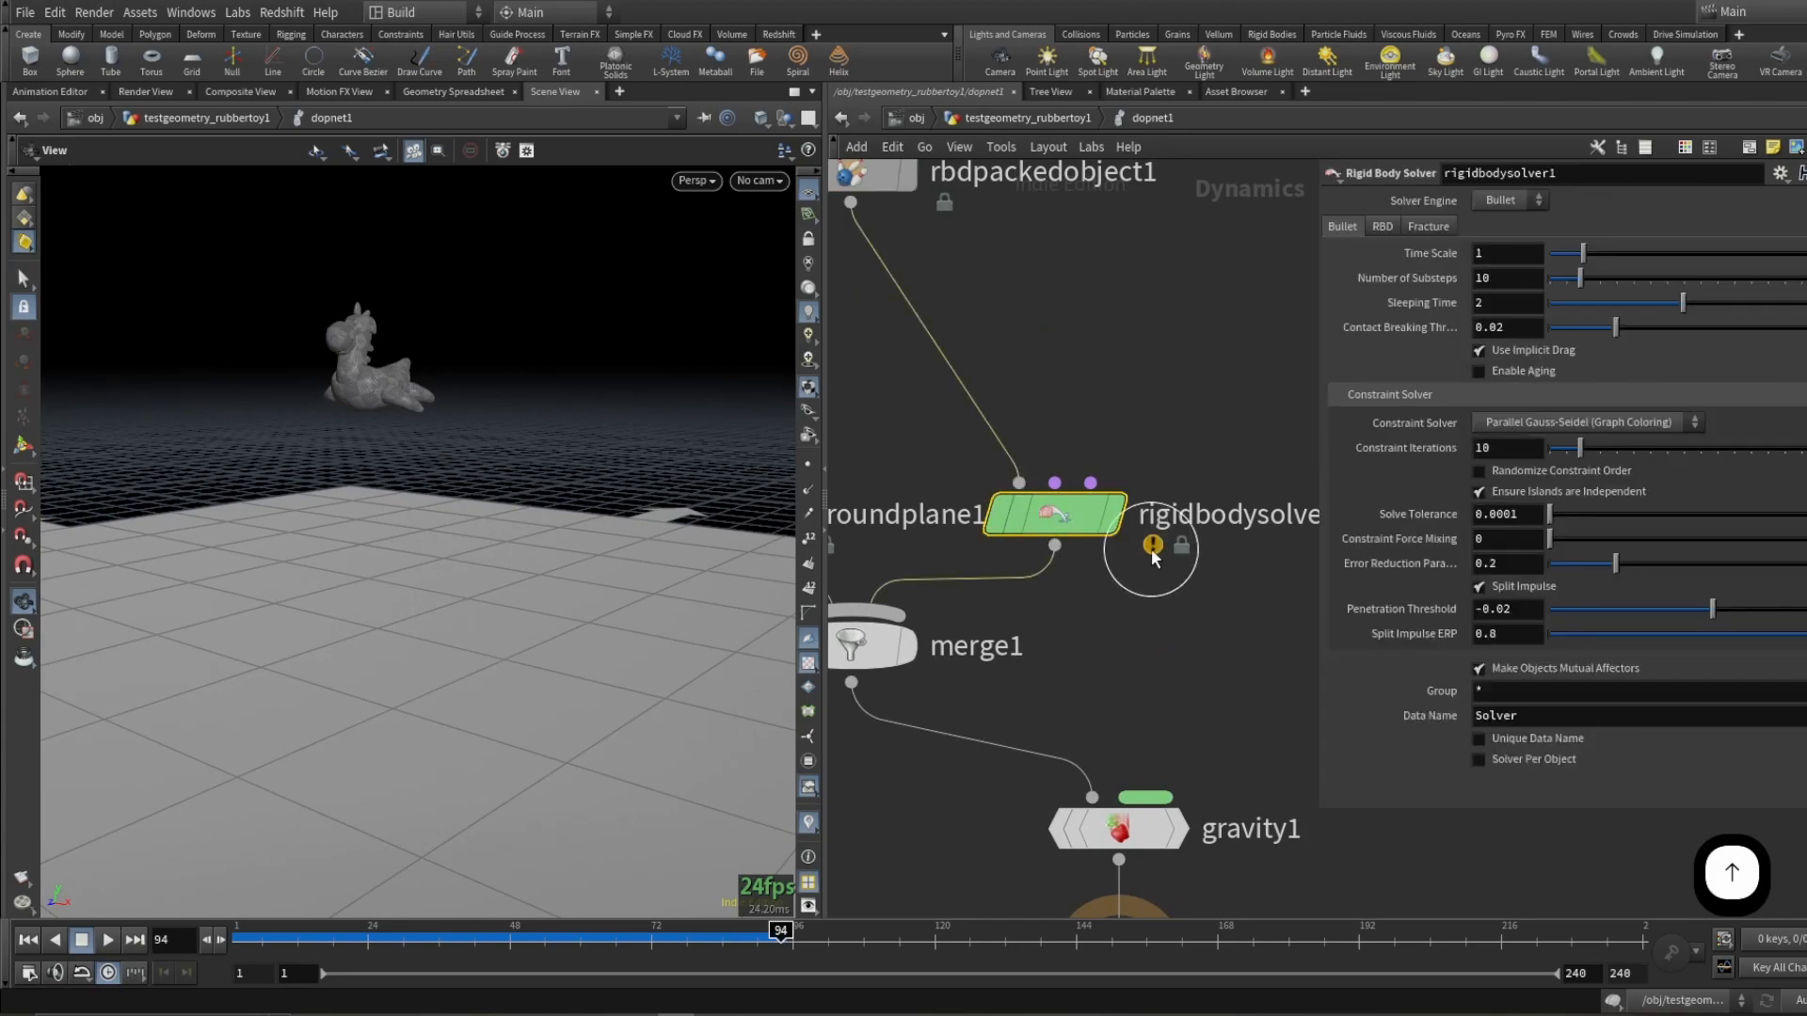
left_click(974, 506)
left_click_drag(1162, 420, 1060, 548)
left_click(953, 513)
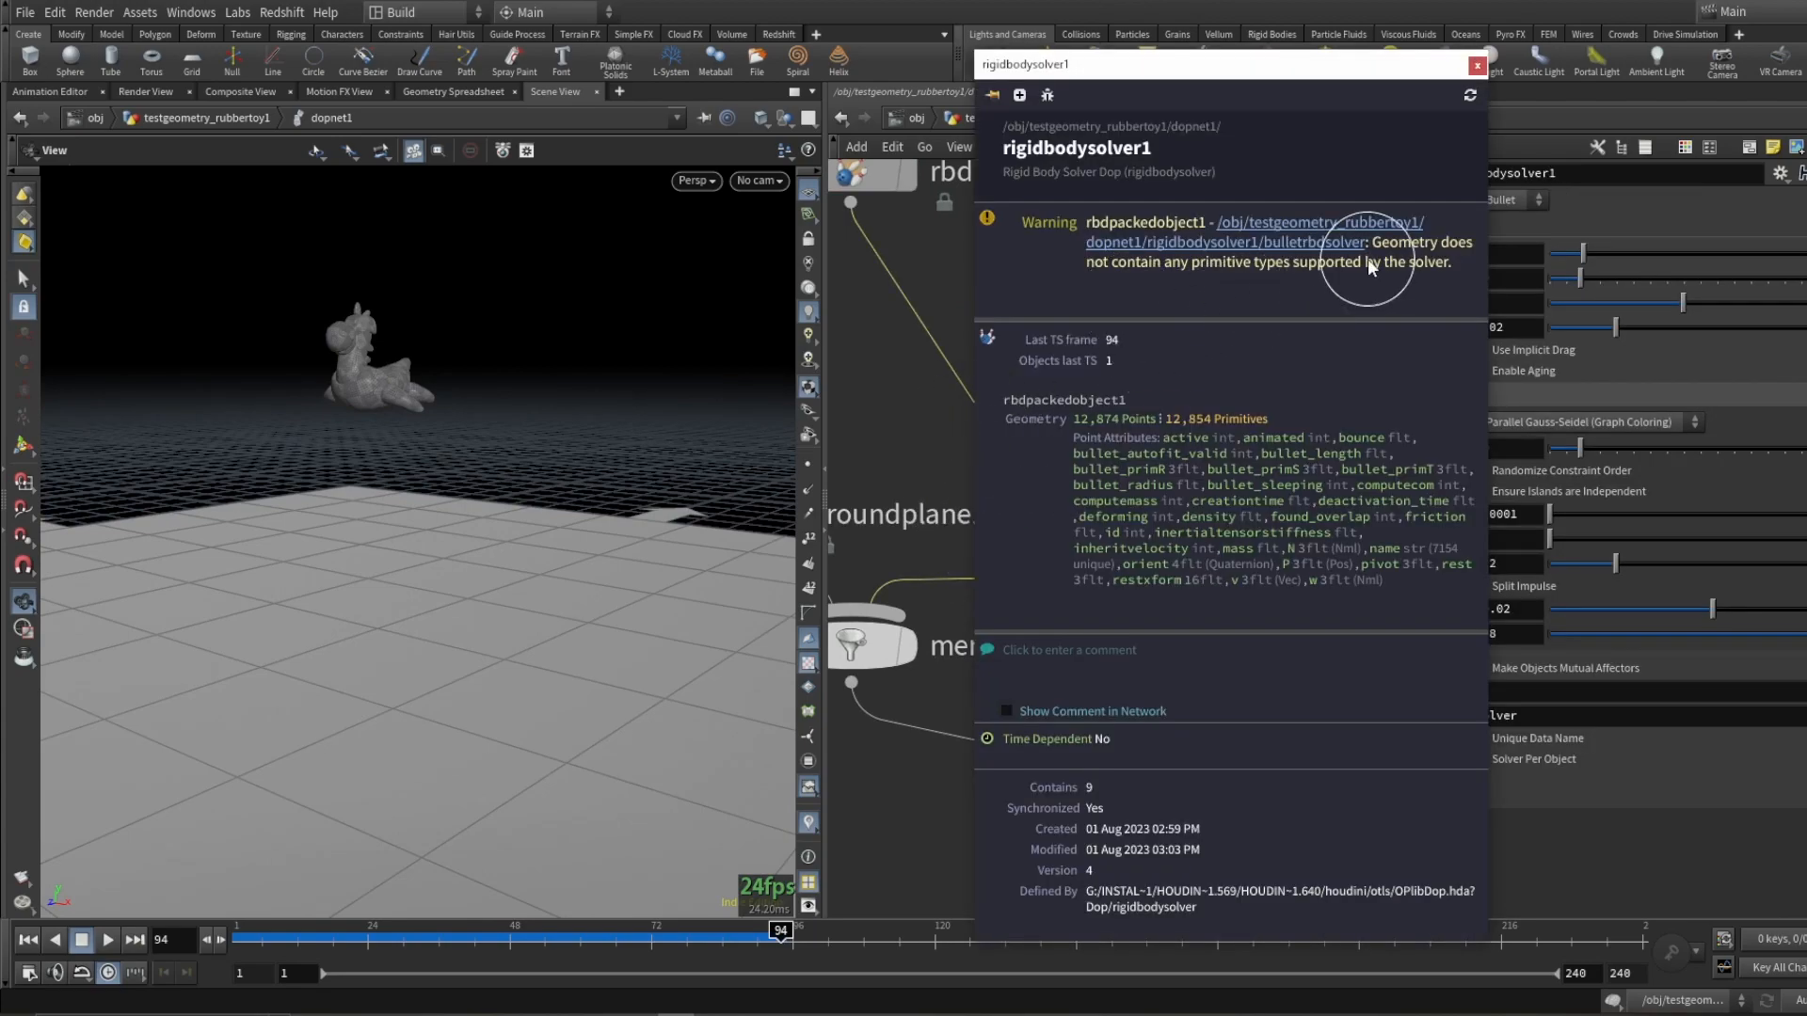
left_click_drag(1374, 243, 1461, 280)
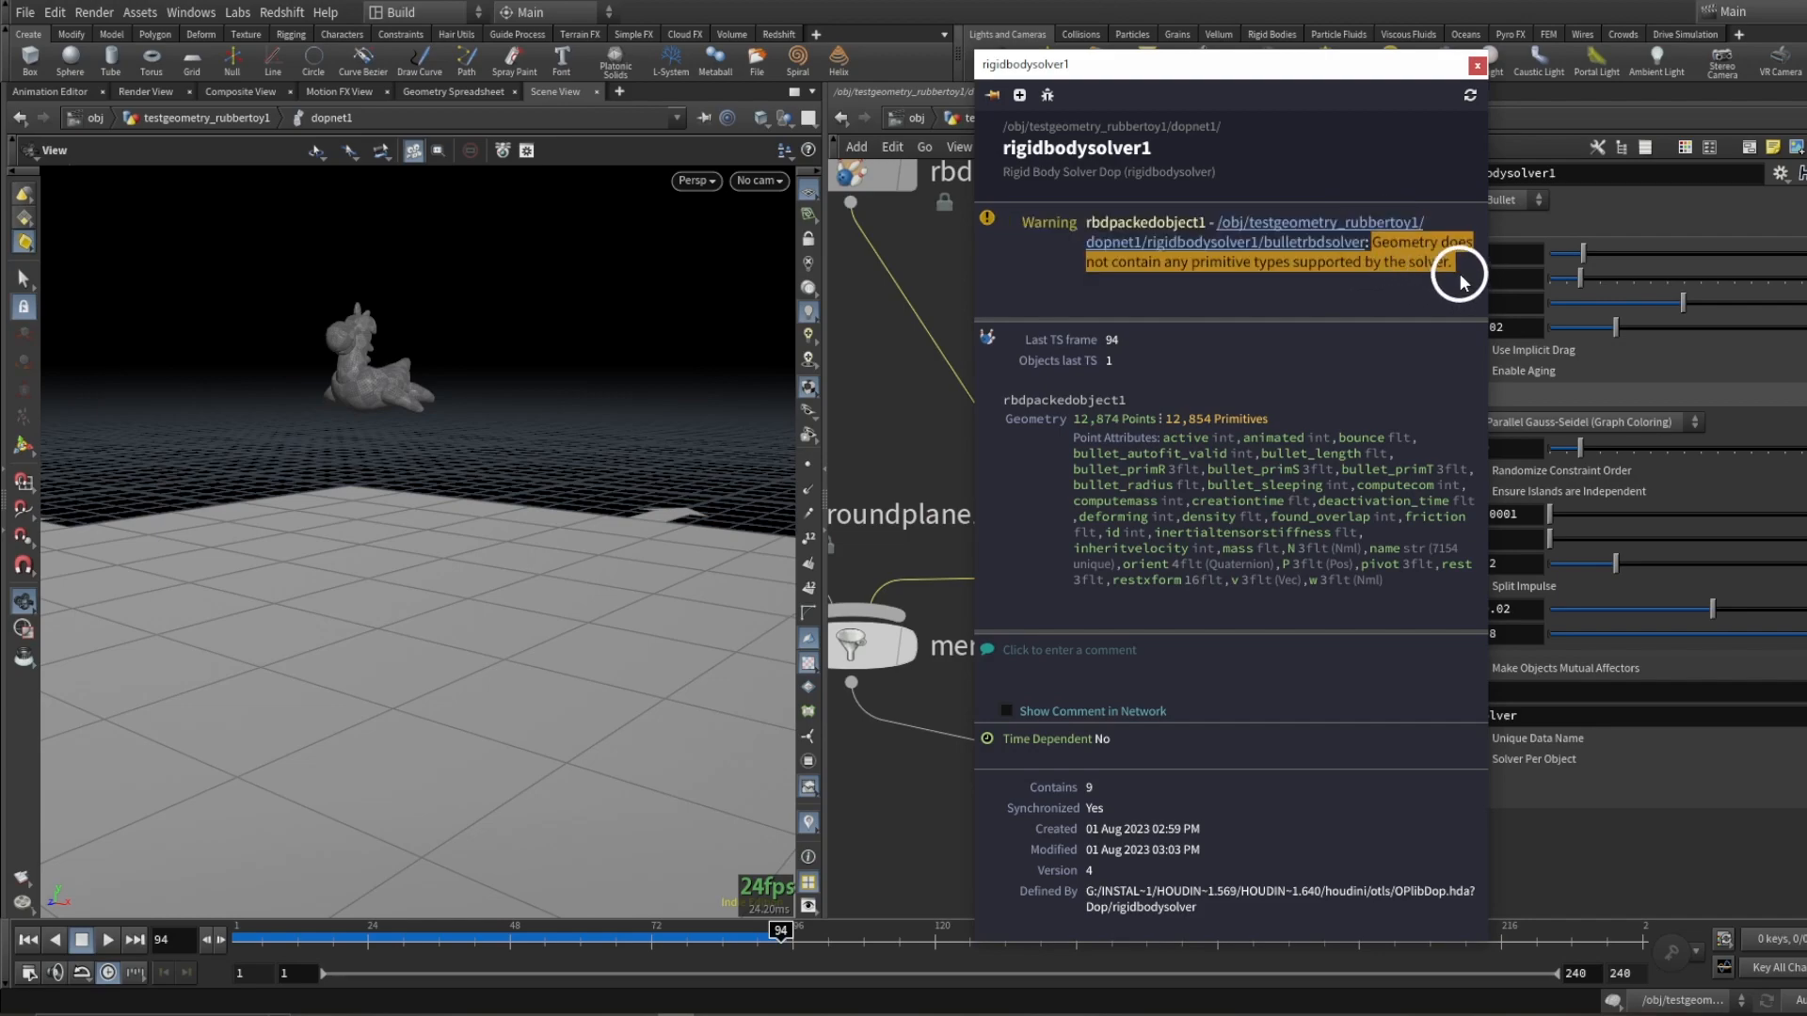
left_click(1478, 69)
Step: Select the RBD Packed Object and review its settings and its connection to the solver
scroll(1195, 439, "up", 3)
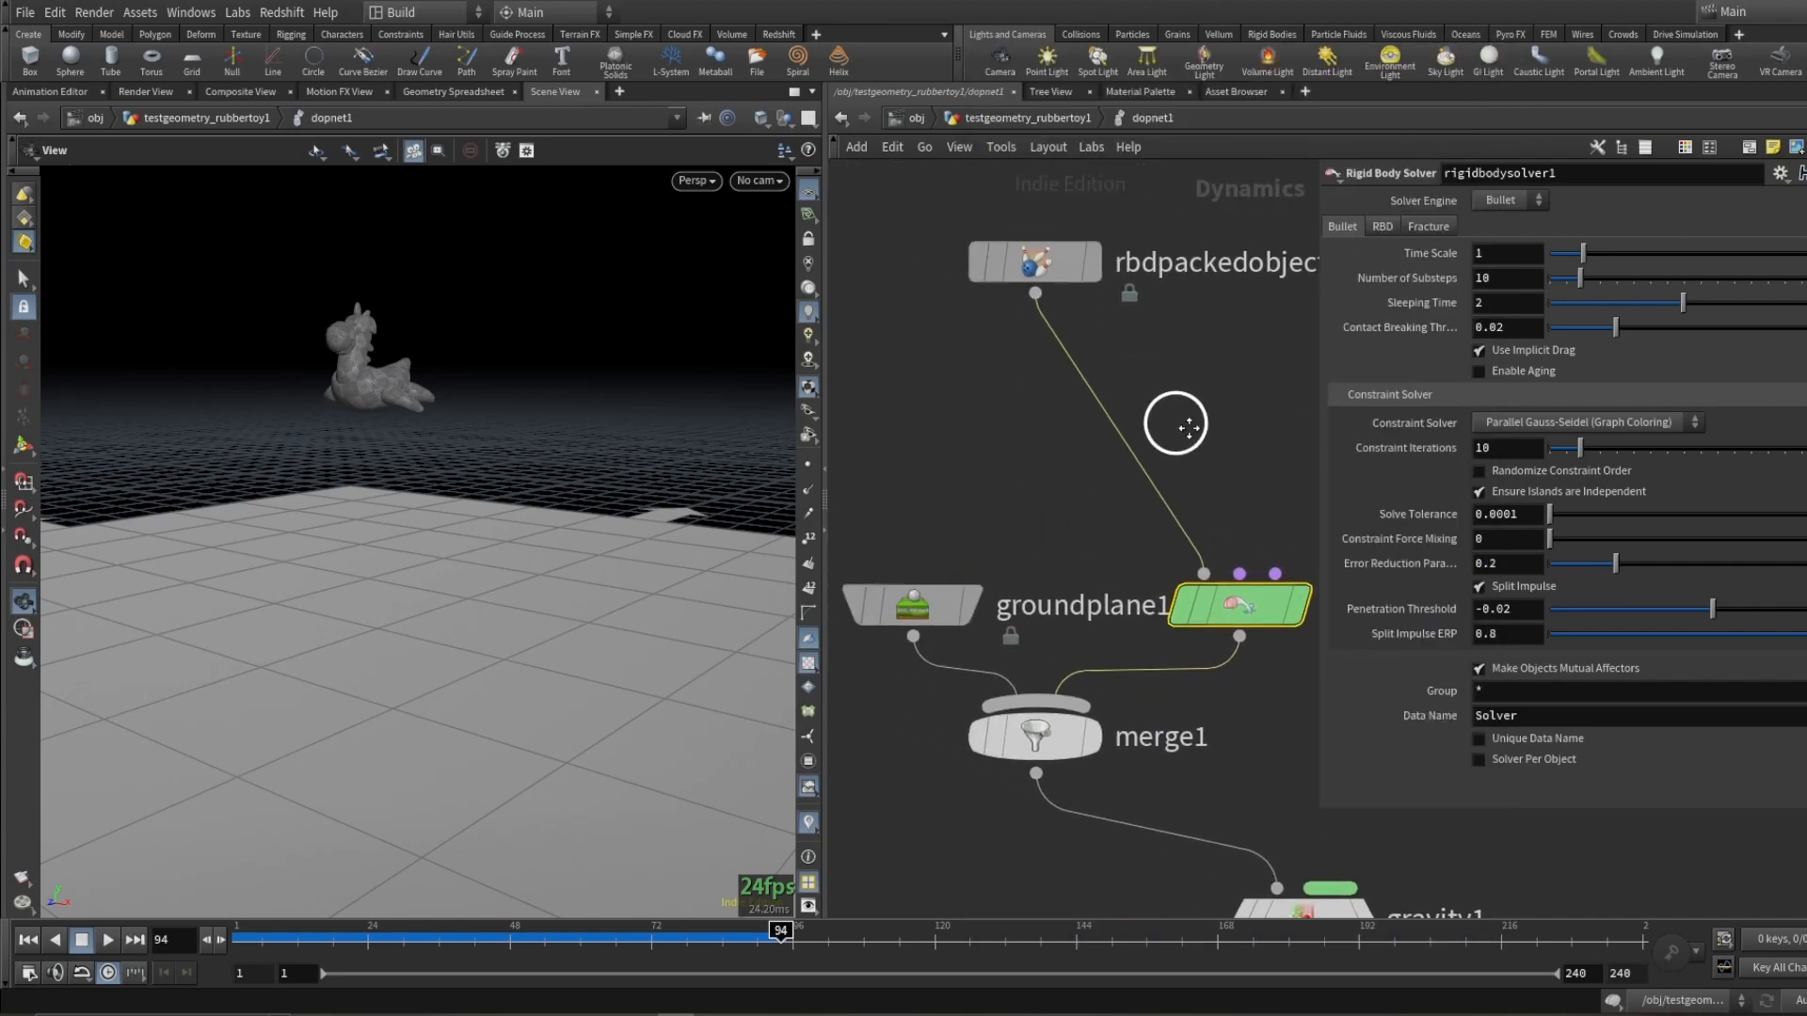
left_click(1058, 270)
scroll(960, 436, "down", 4)
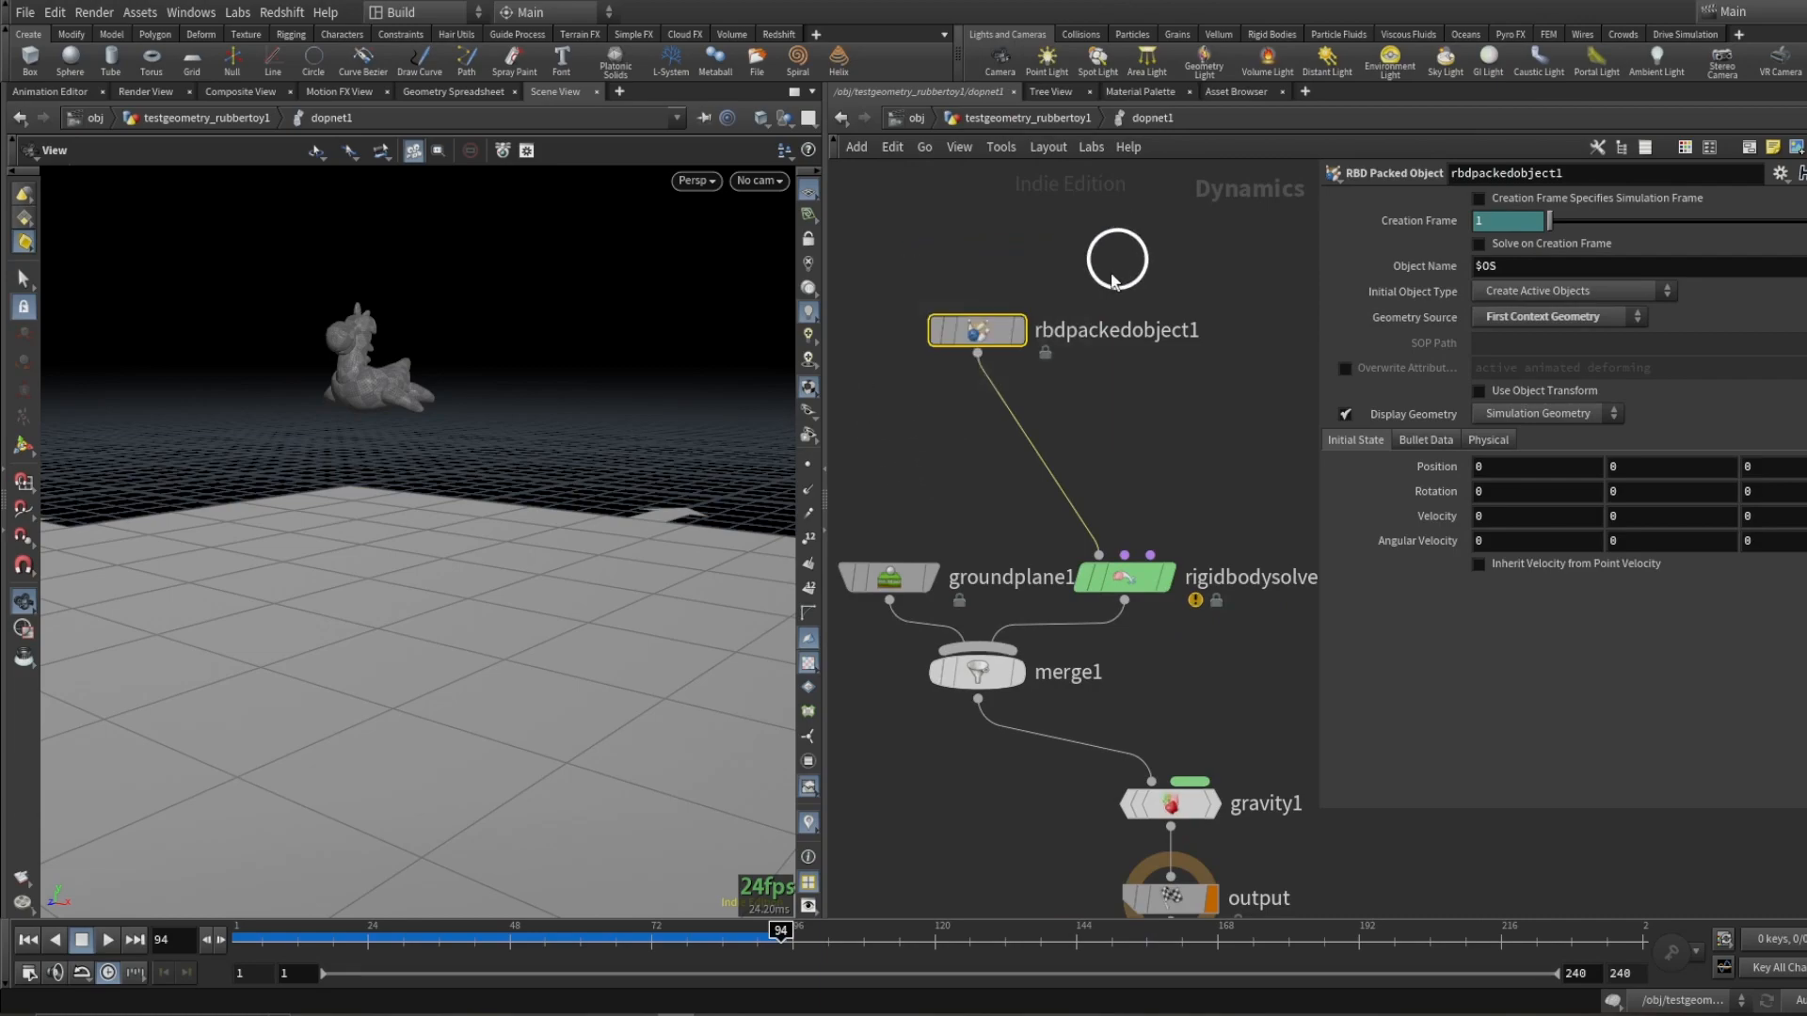
scroll(1093, 287, "up", 4)
scroll(1028, 464, "up", 2)
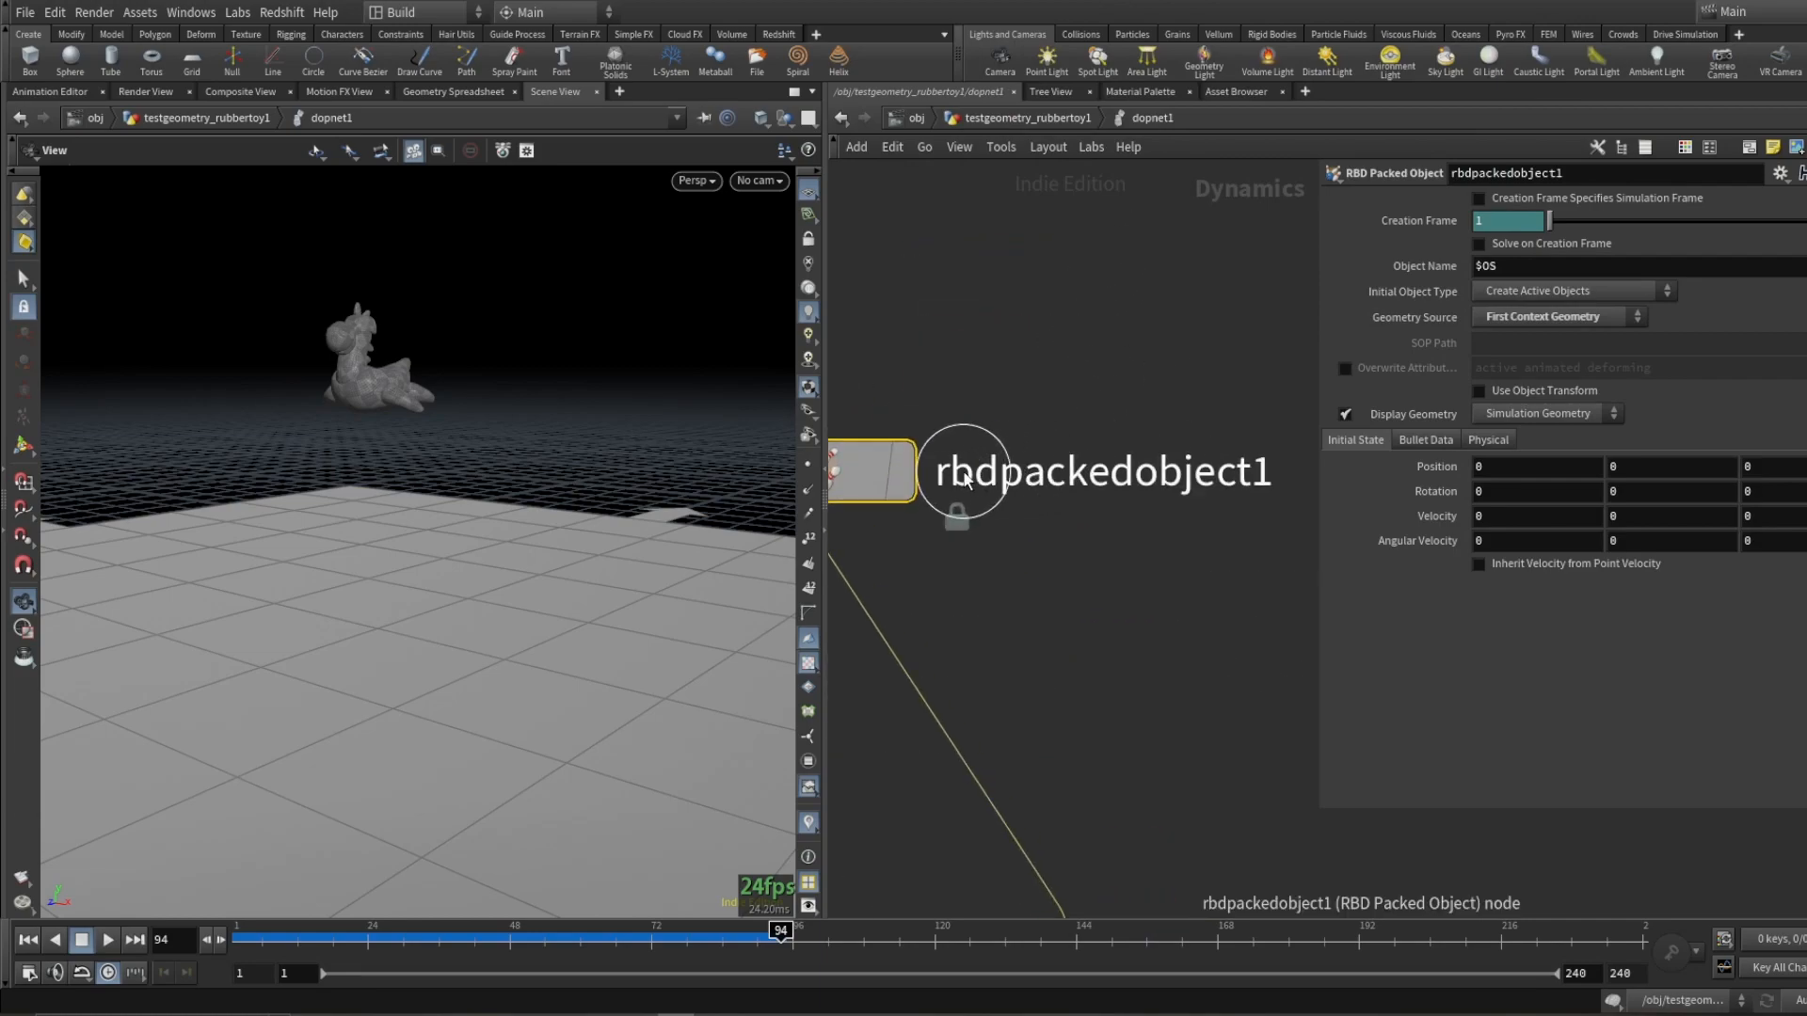
Step: Go up to the geometry level and add a Pack node branching off the rubber toy's output
left_click(1024, 120)
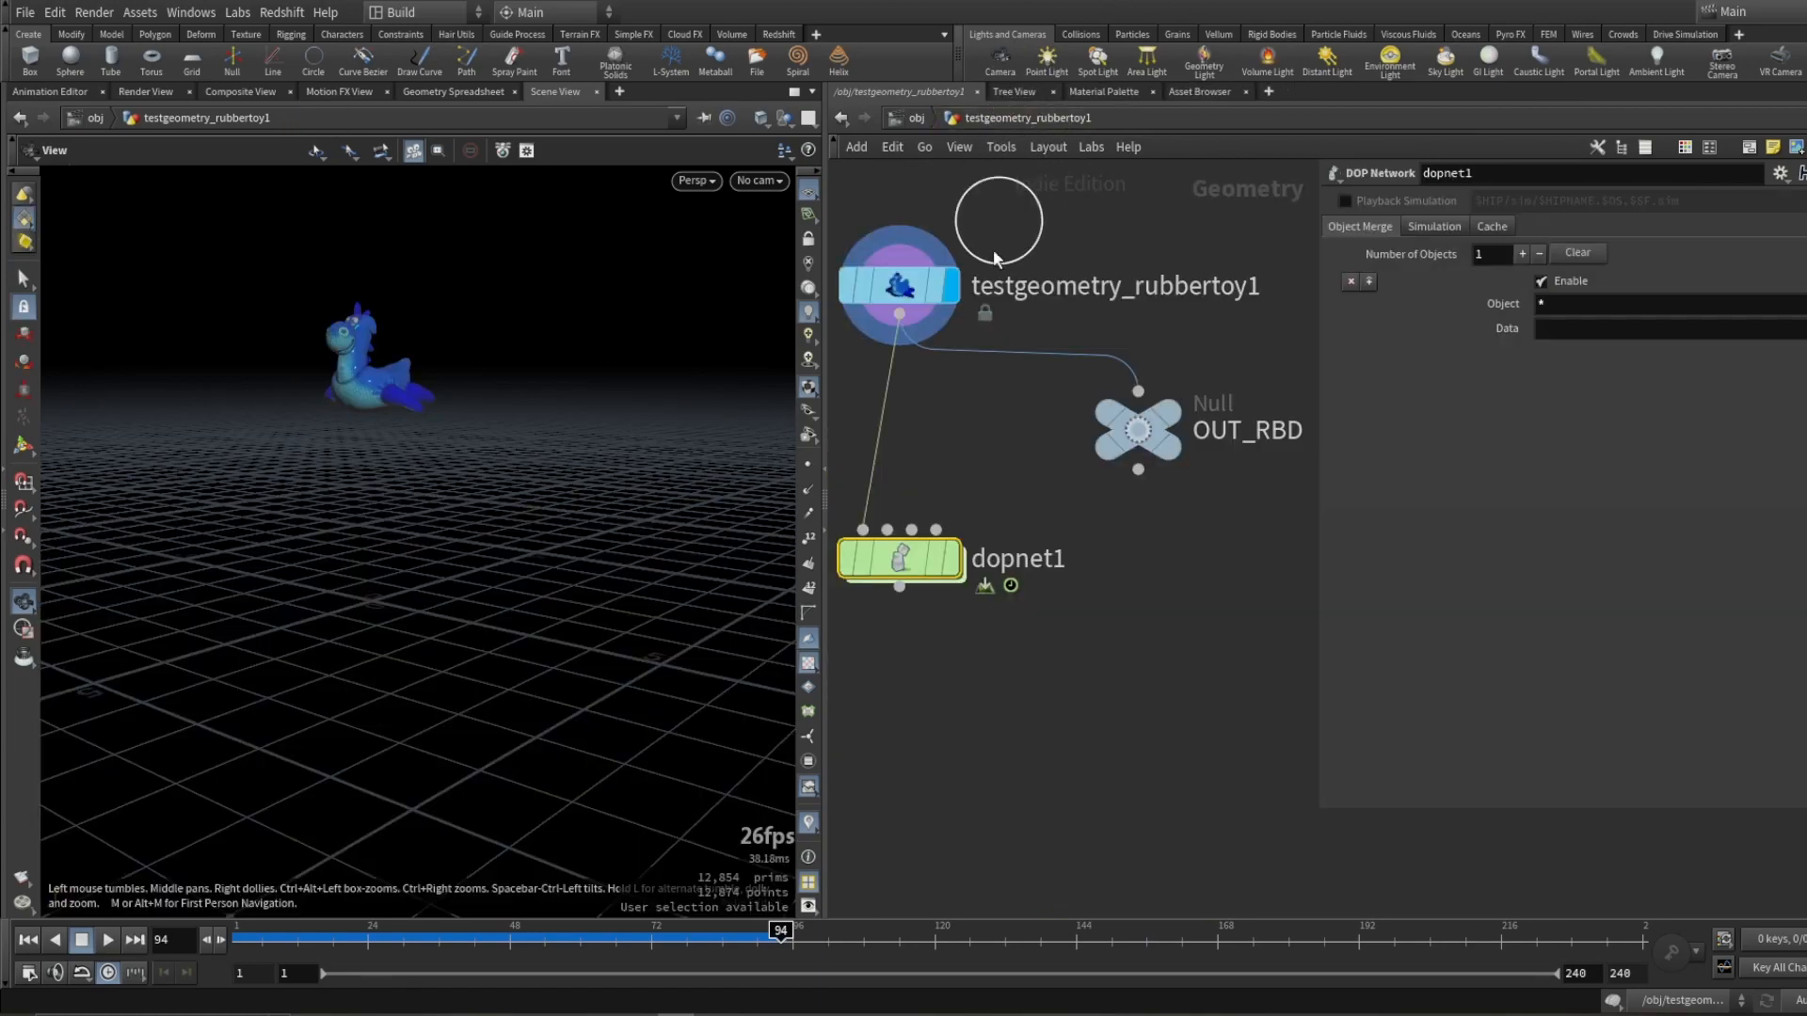
scroll(1089, 516, "up", 2)
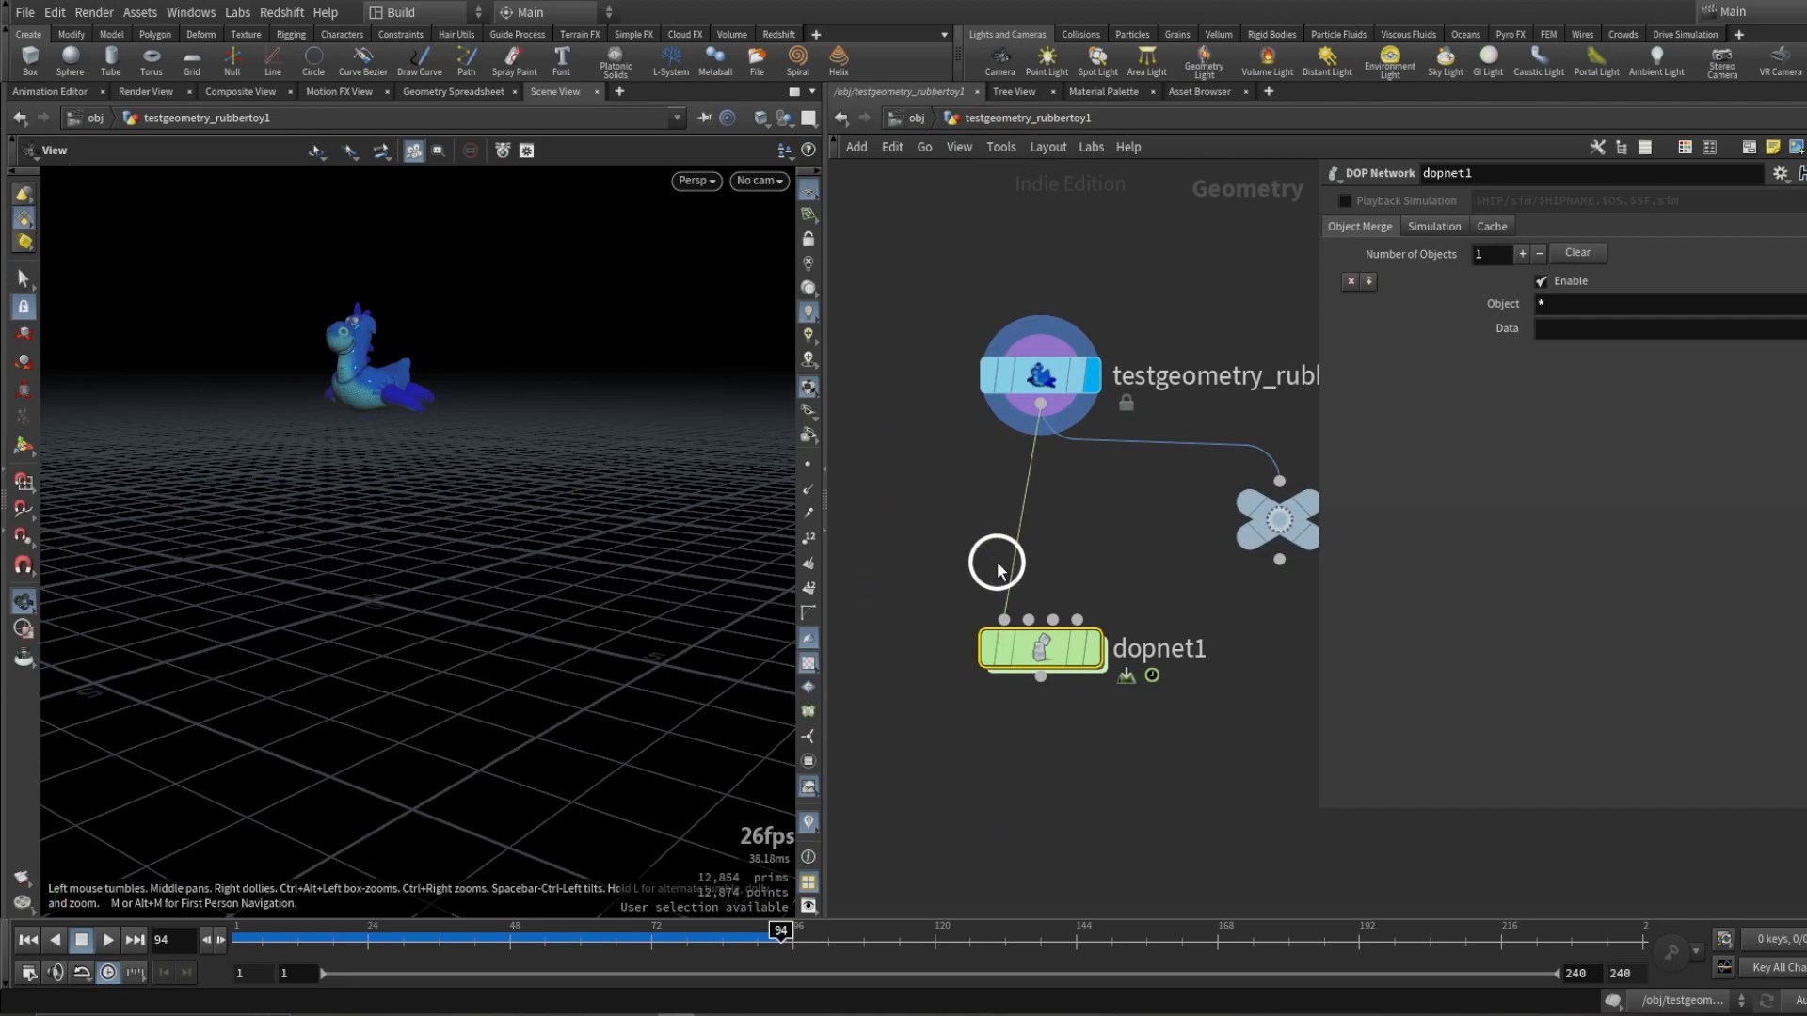
scroll(988, 499, "up", 2)
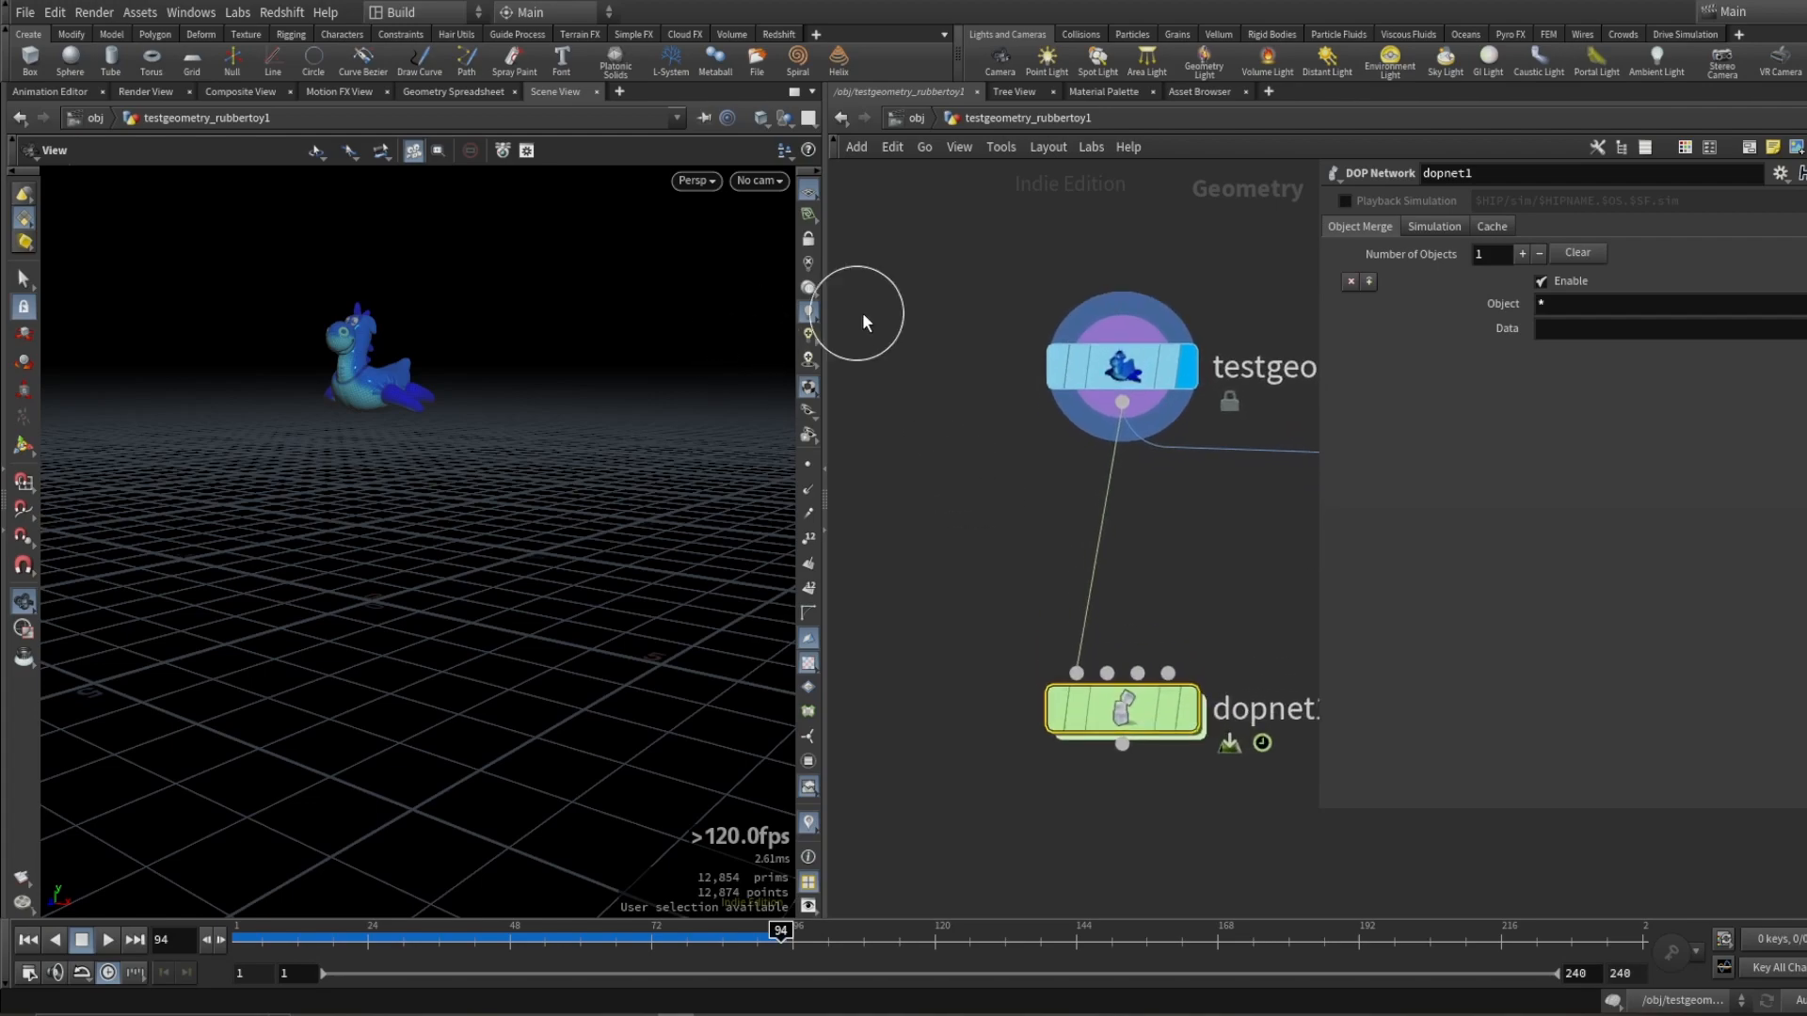
left_click(1122, 402)
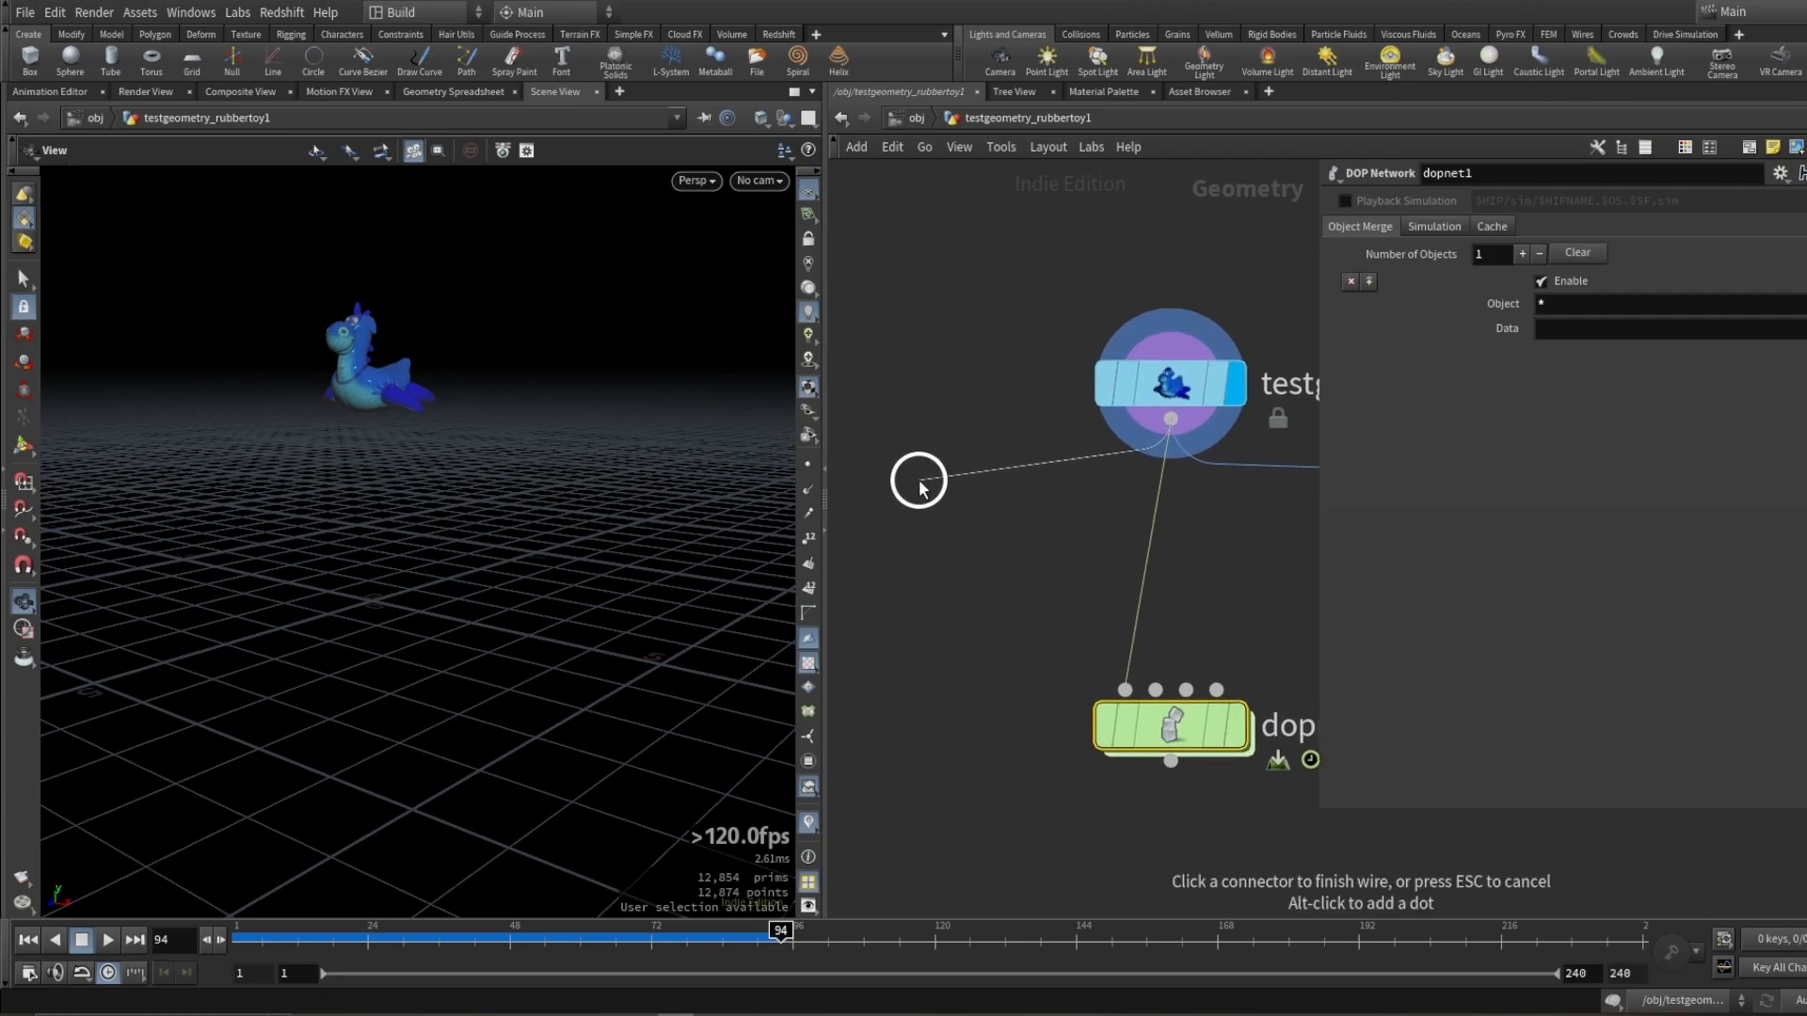
key("Tab")
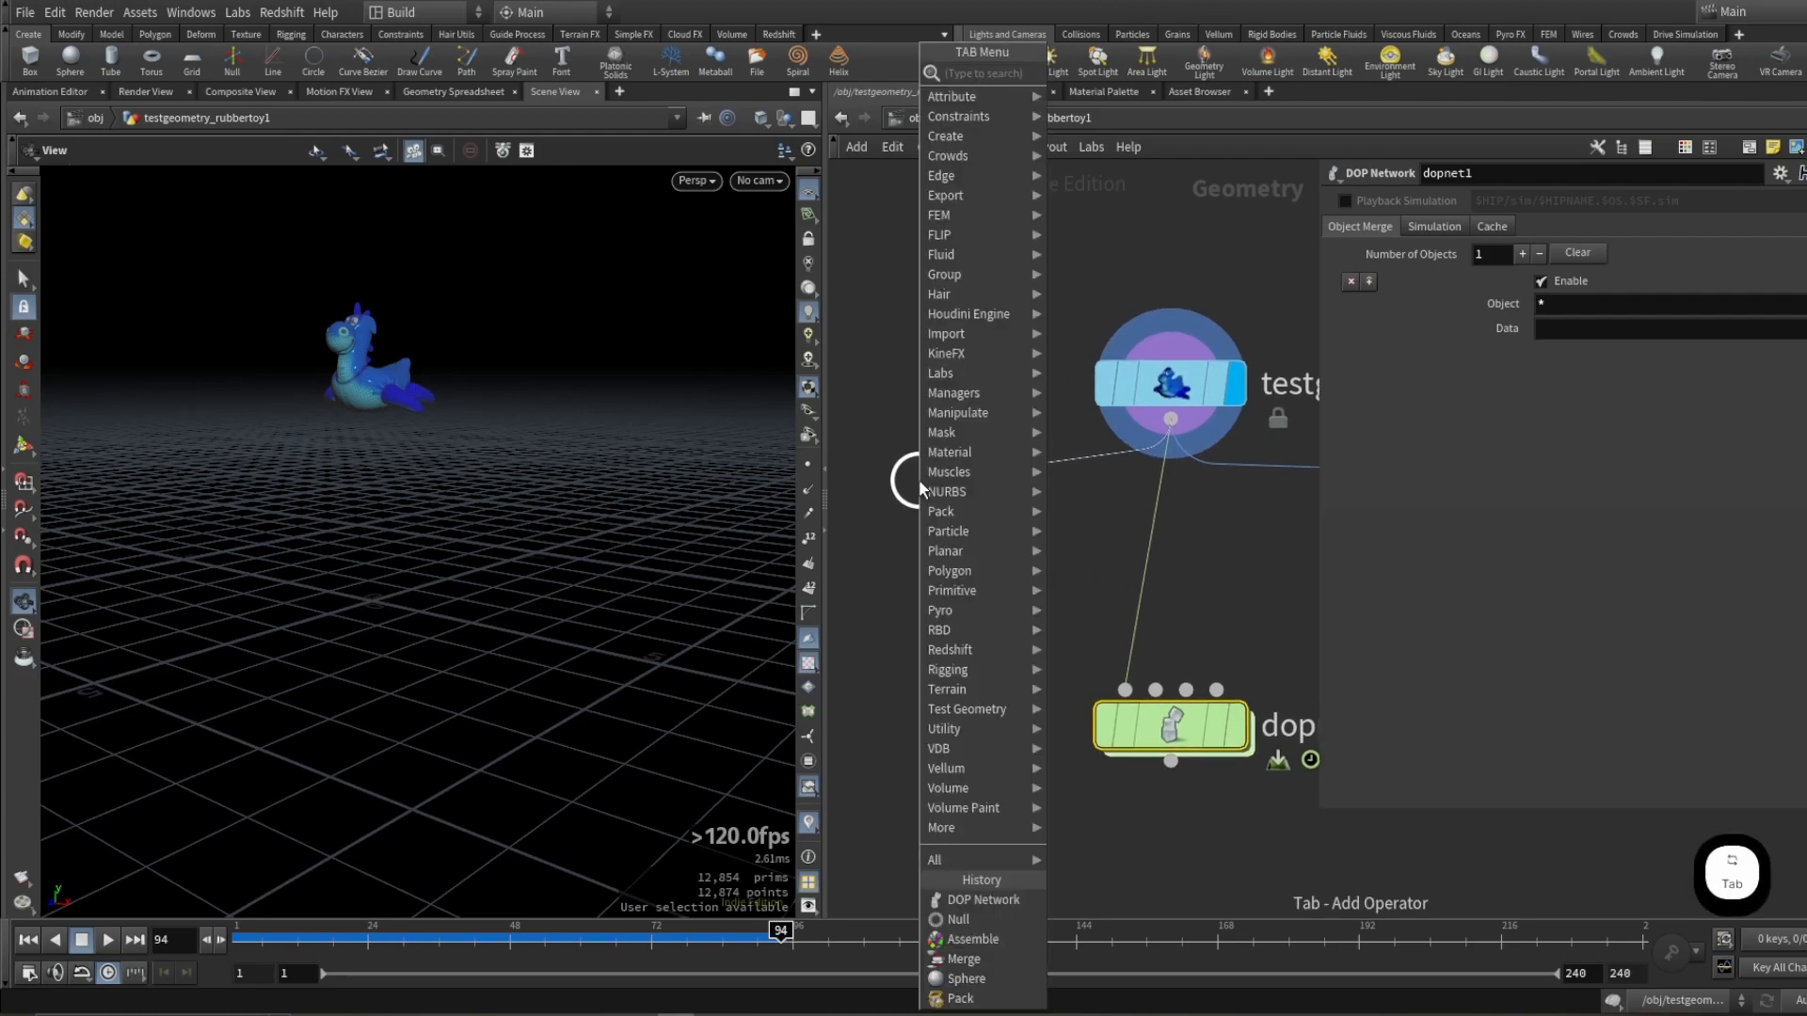
type("pack")
key("Return")
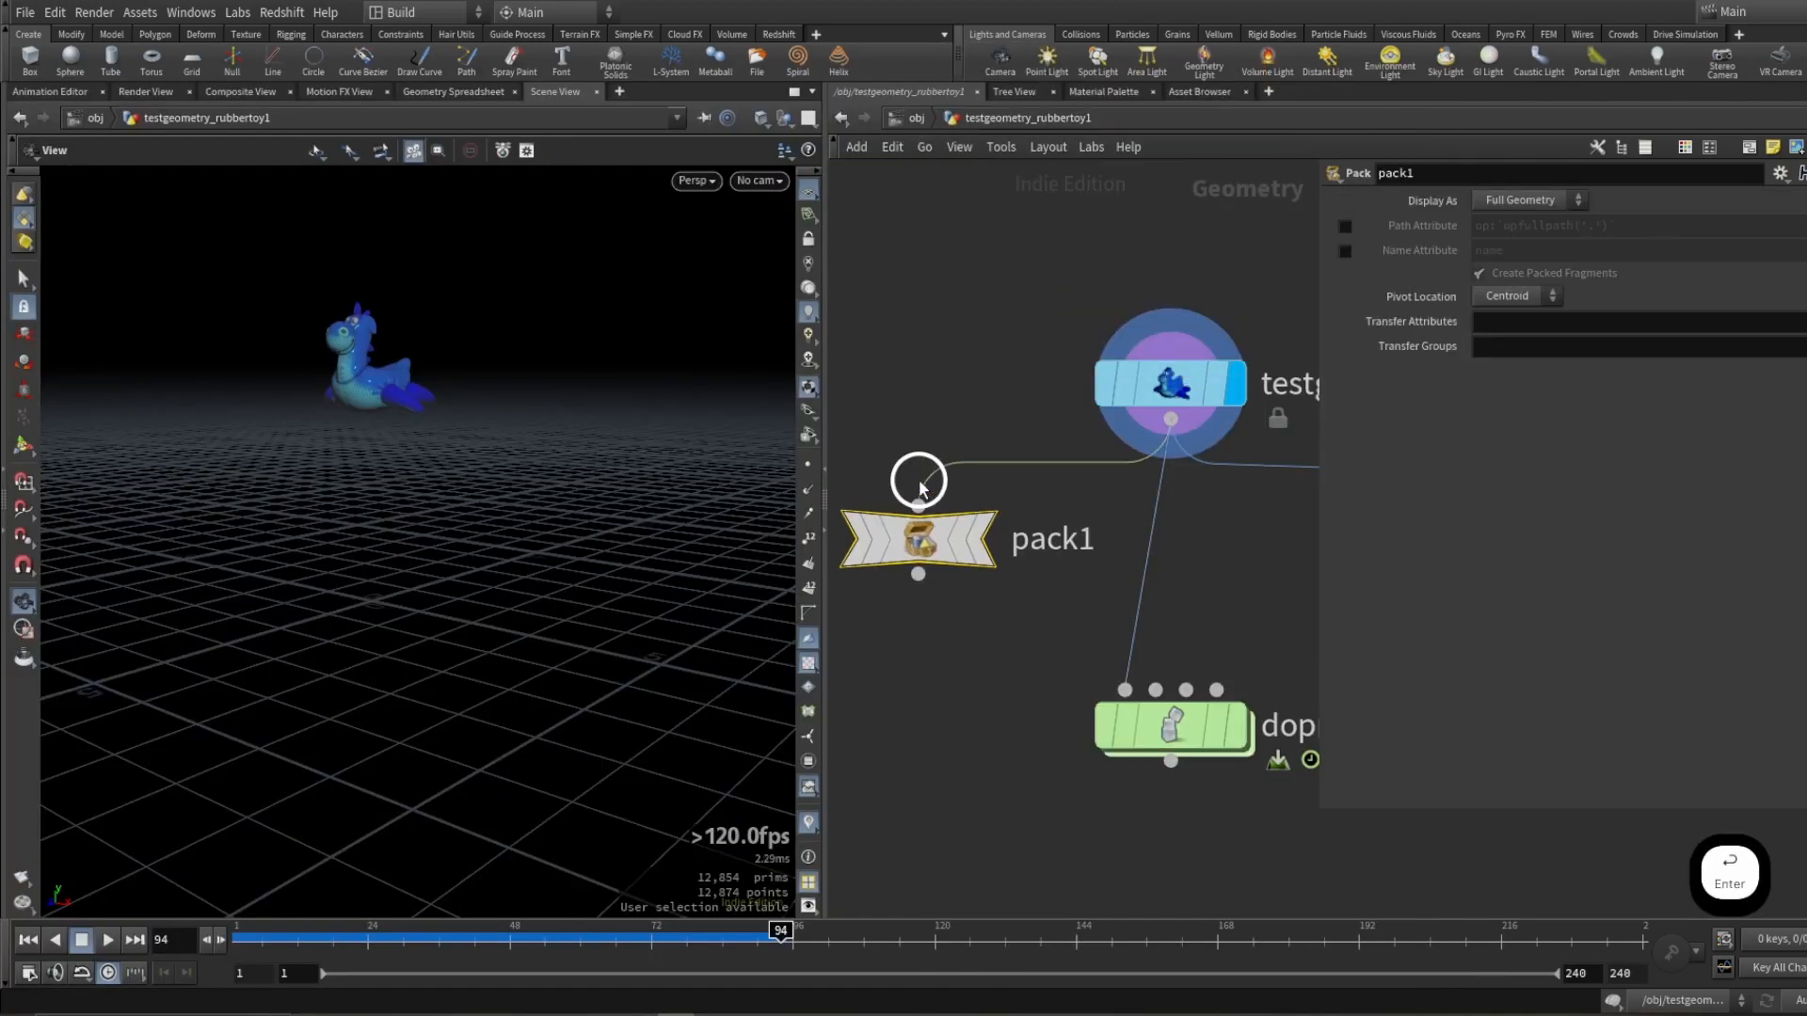
Step: Compare the primitive and point counts of the Pack node and the unpacked rubber toy, leaving the Pack node displayed
scroll(975, 586, "up", 2)
middle_click_drag(979, 562, 1021, 580)
mouse_move(941, 541)
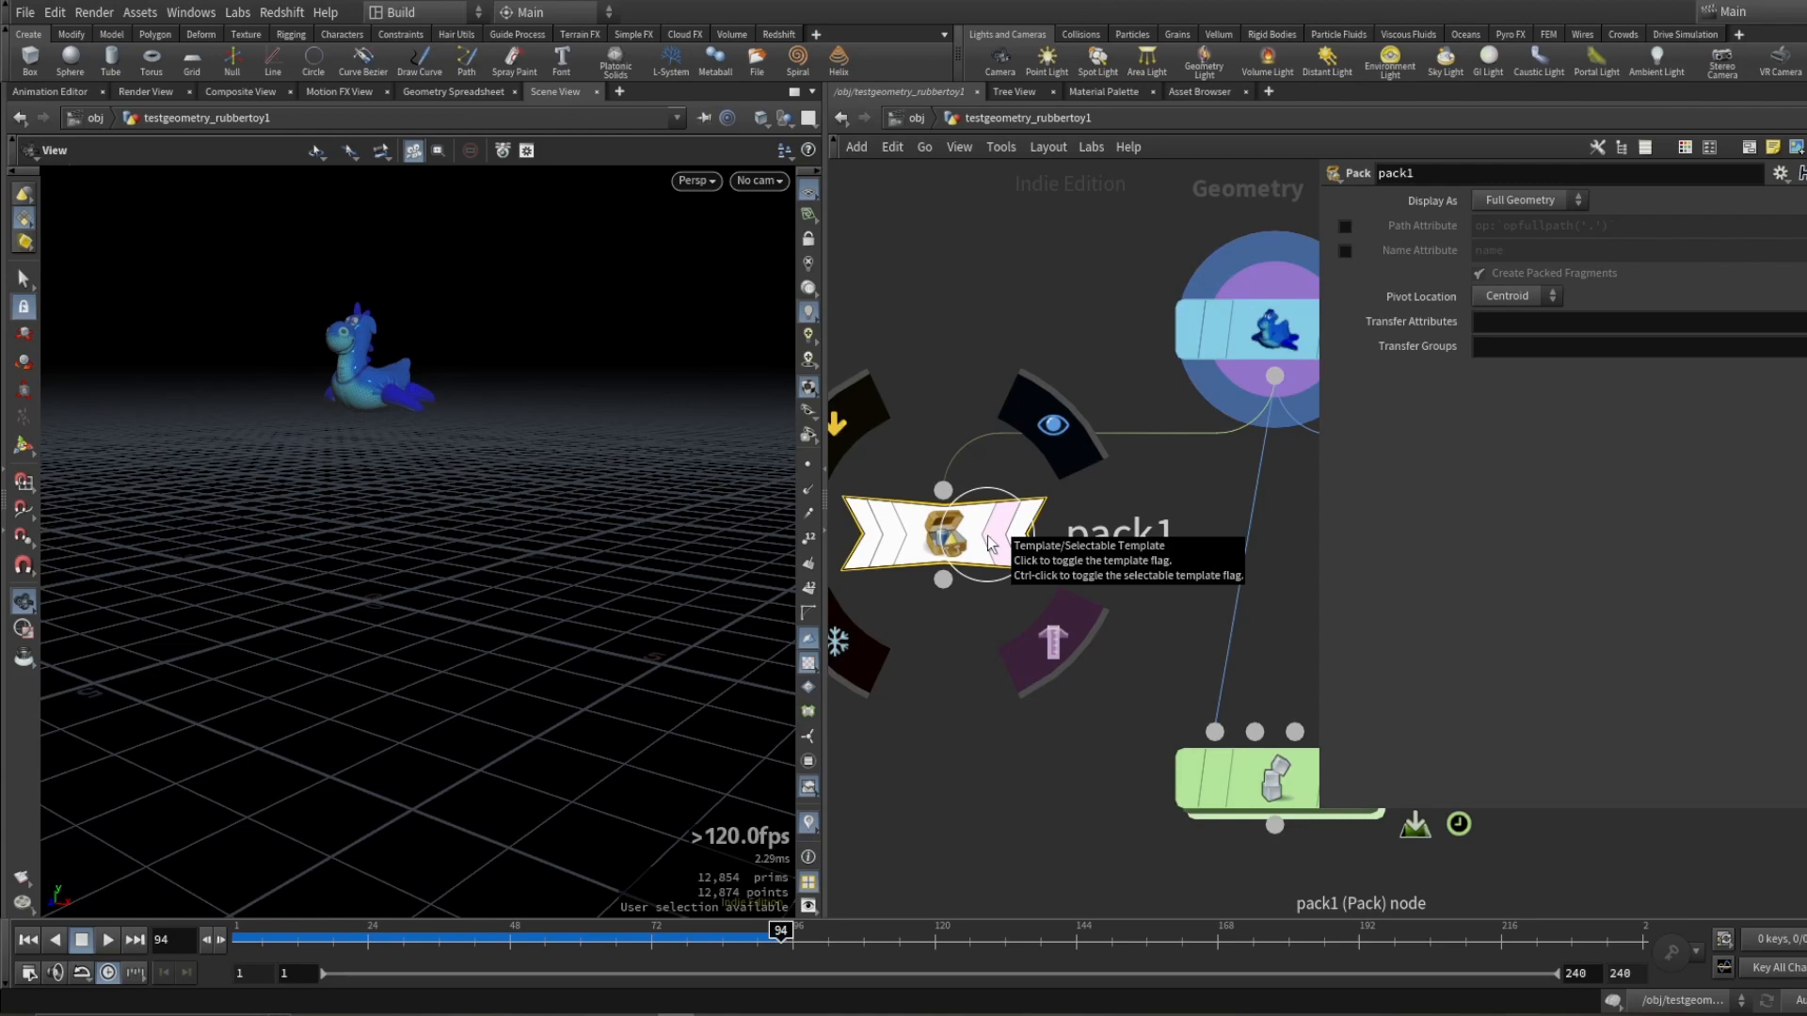
left_click(1028, 533)
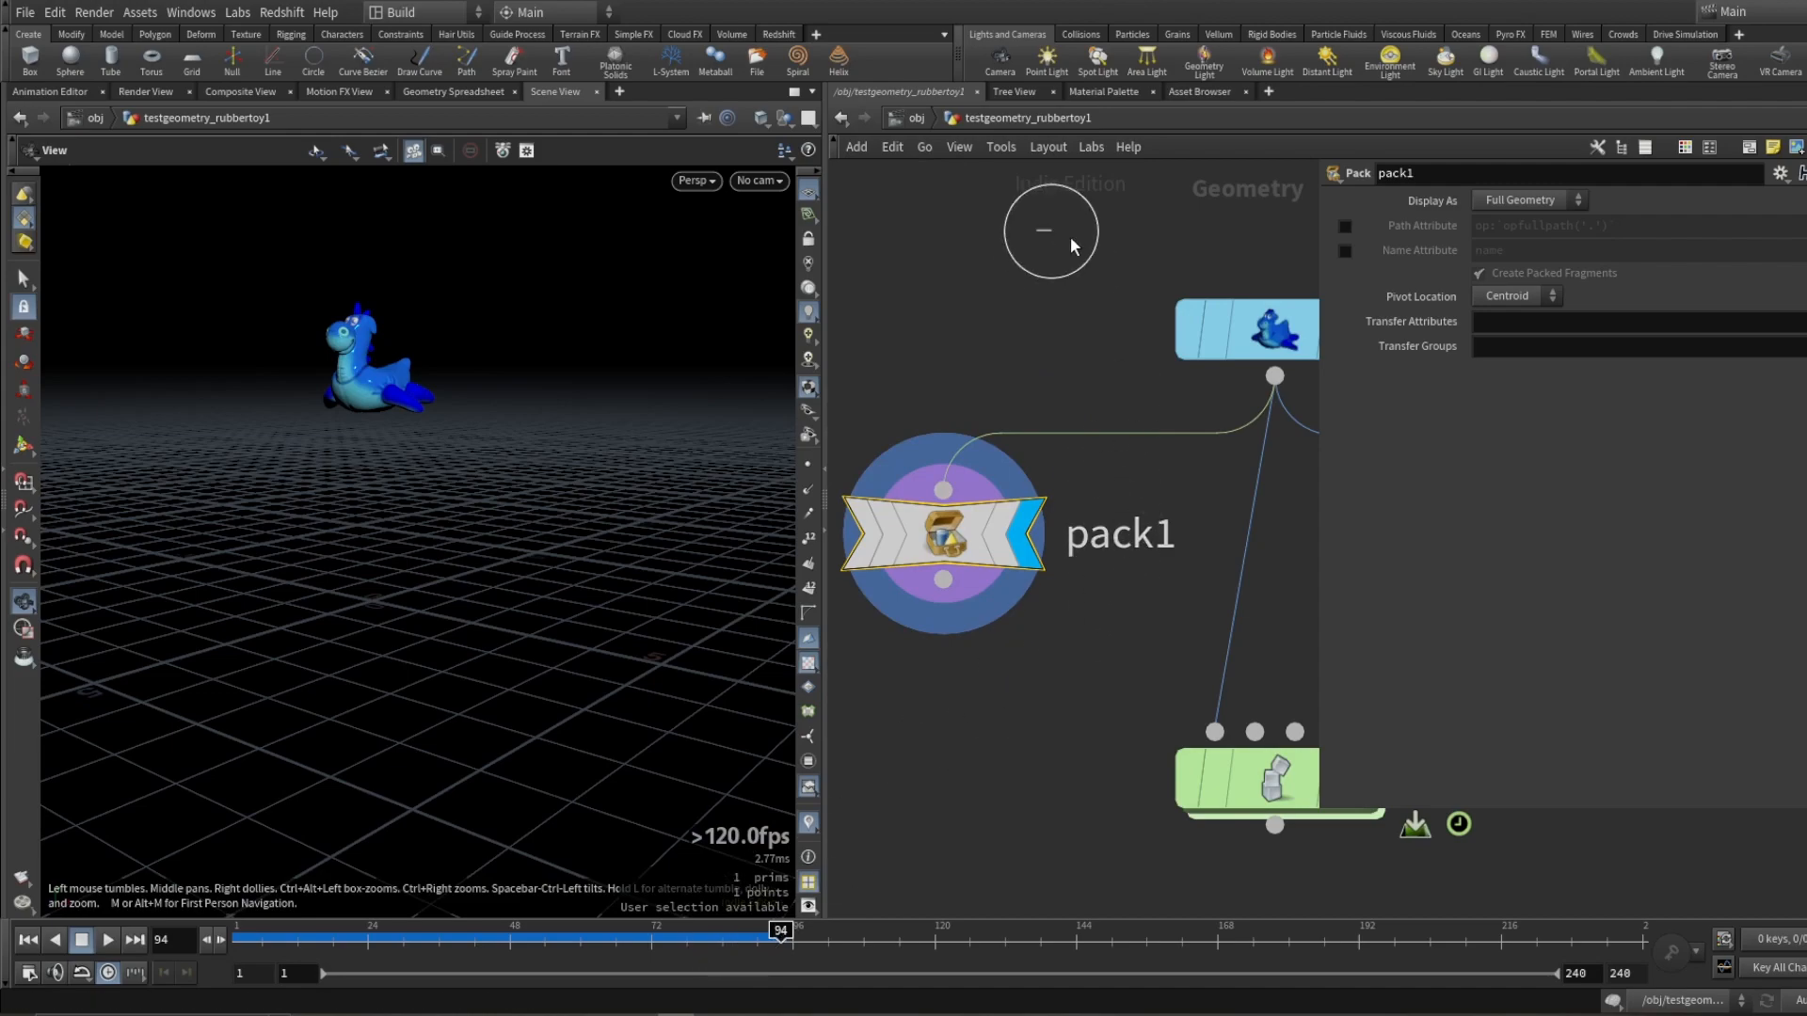
left_click(1235, 329)
key("r")
middle_click_drag(1092, 293, 1008, 295)
scroll(1008, 297, "down", 3)
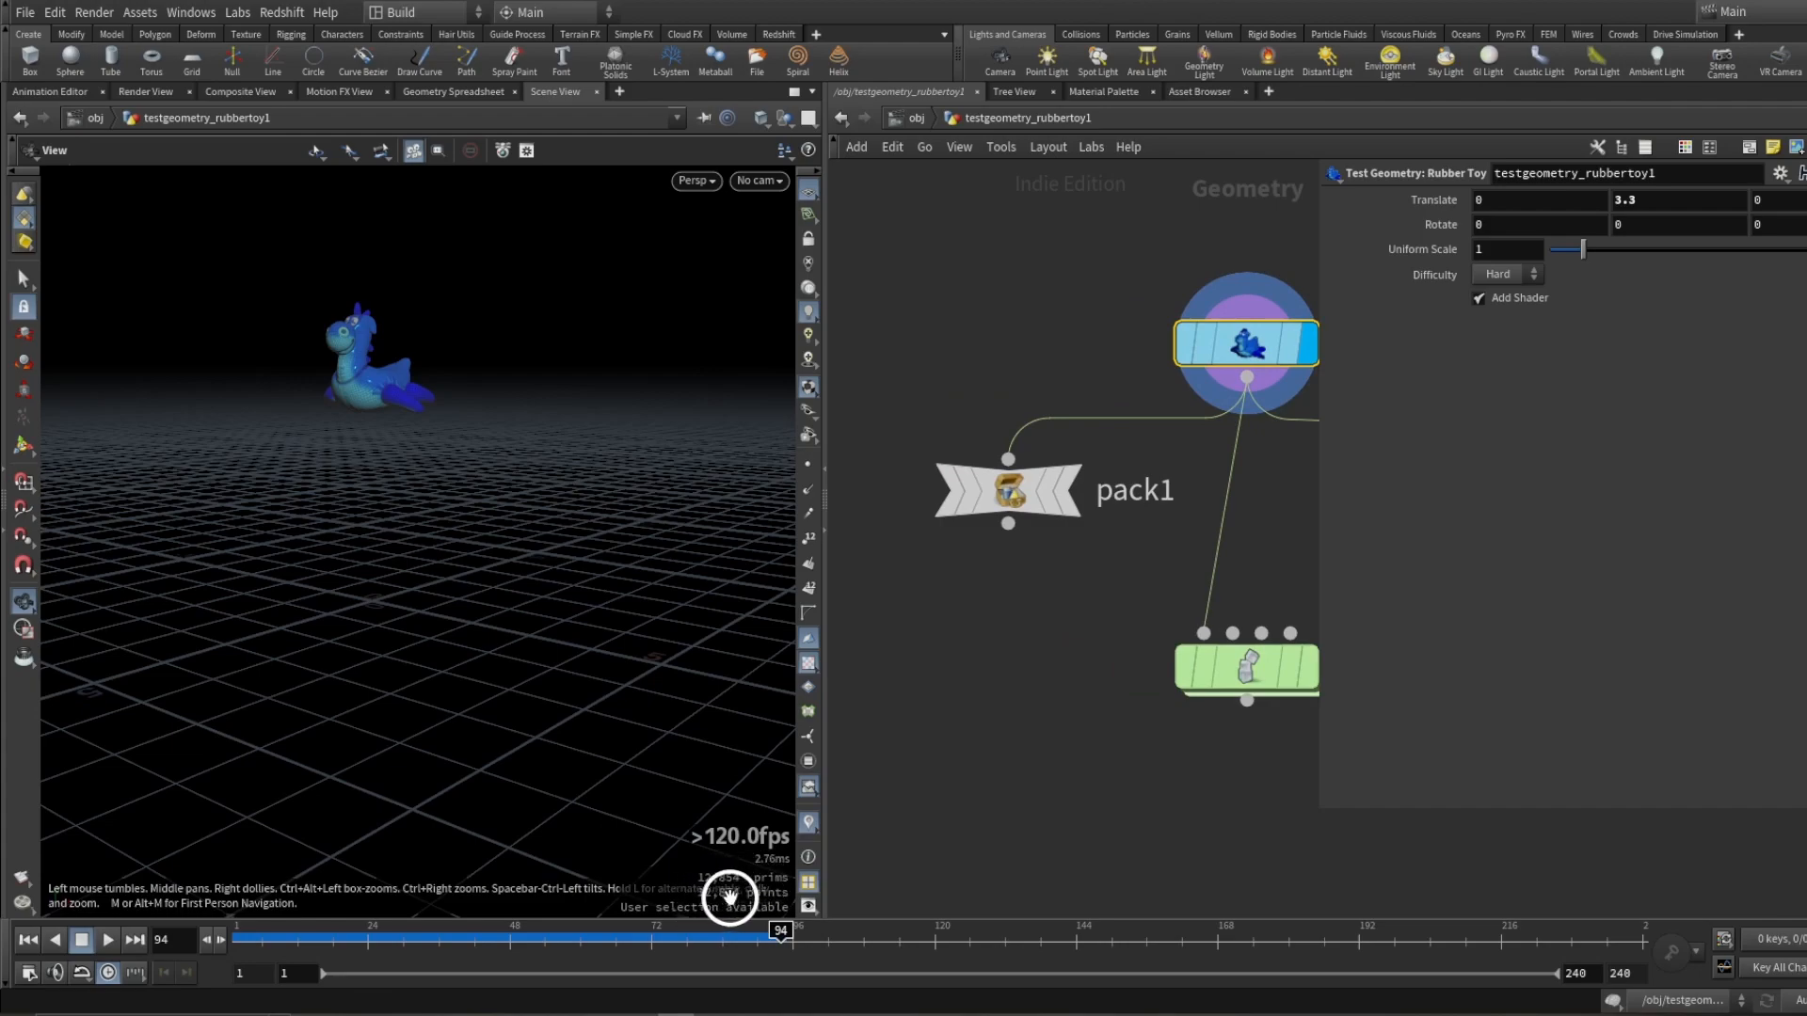
left_click(1005, 487)
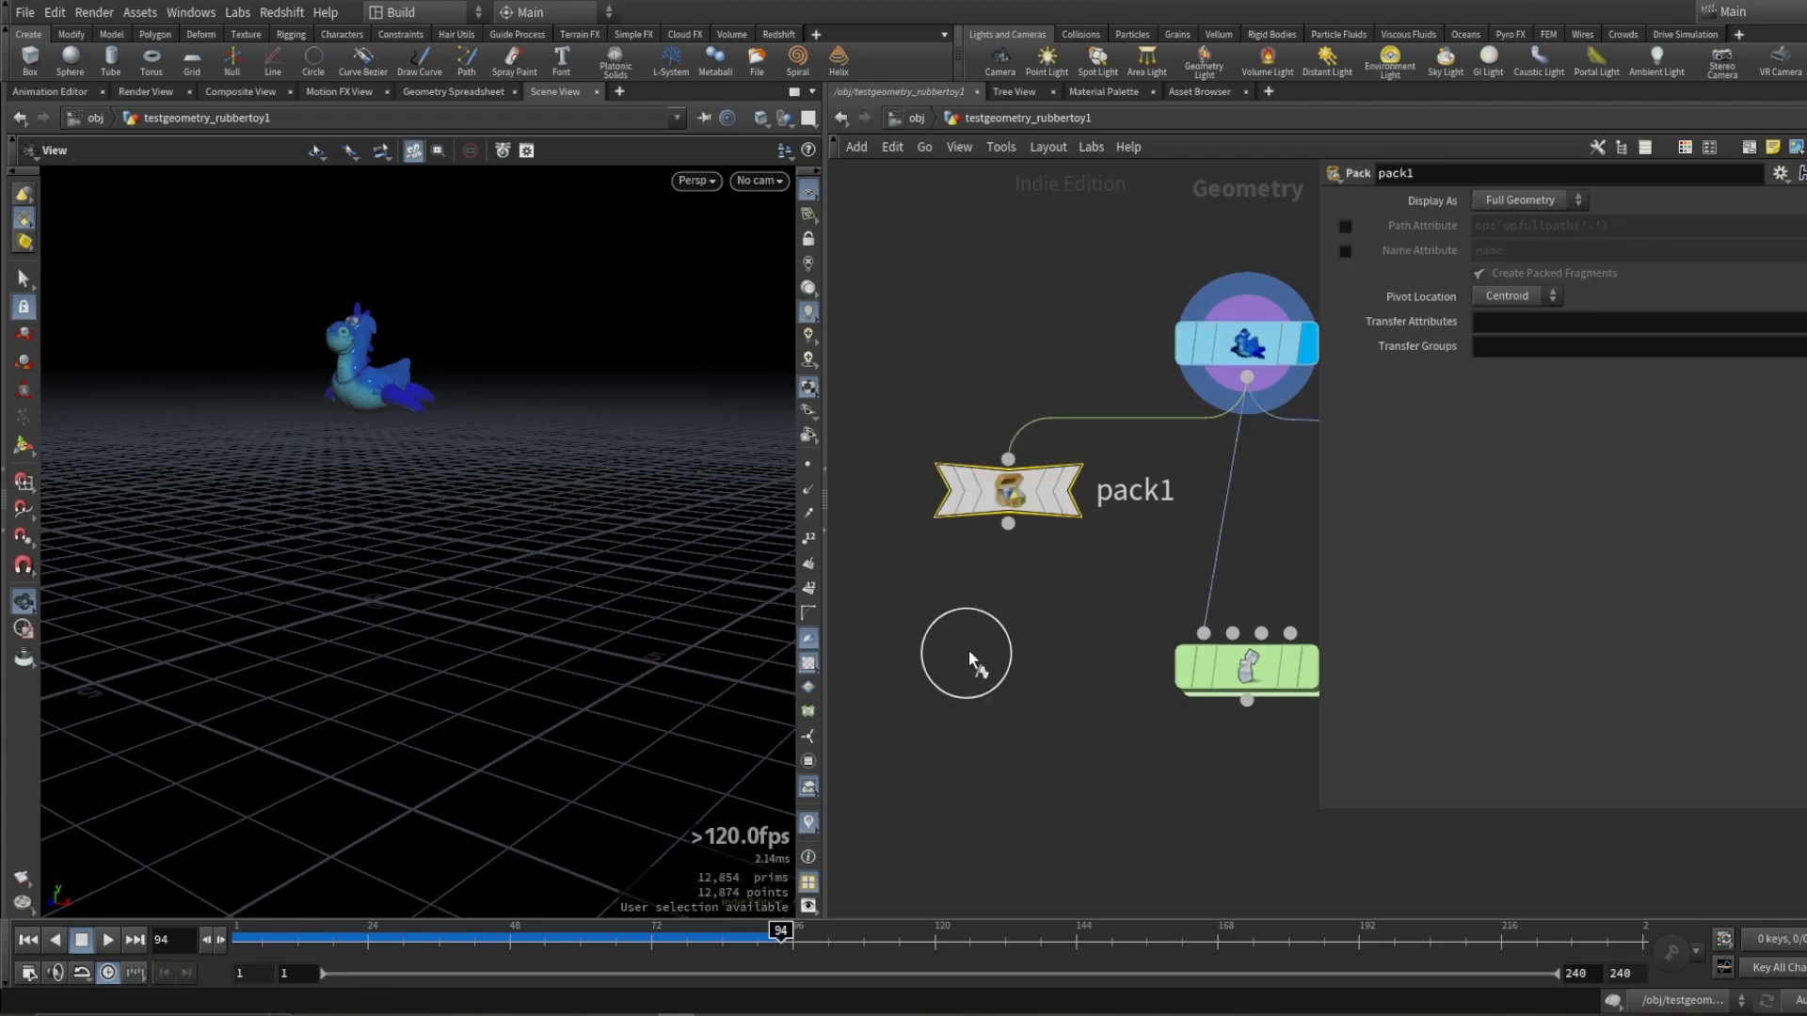
key("r")
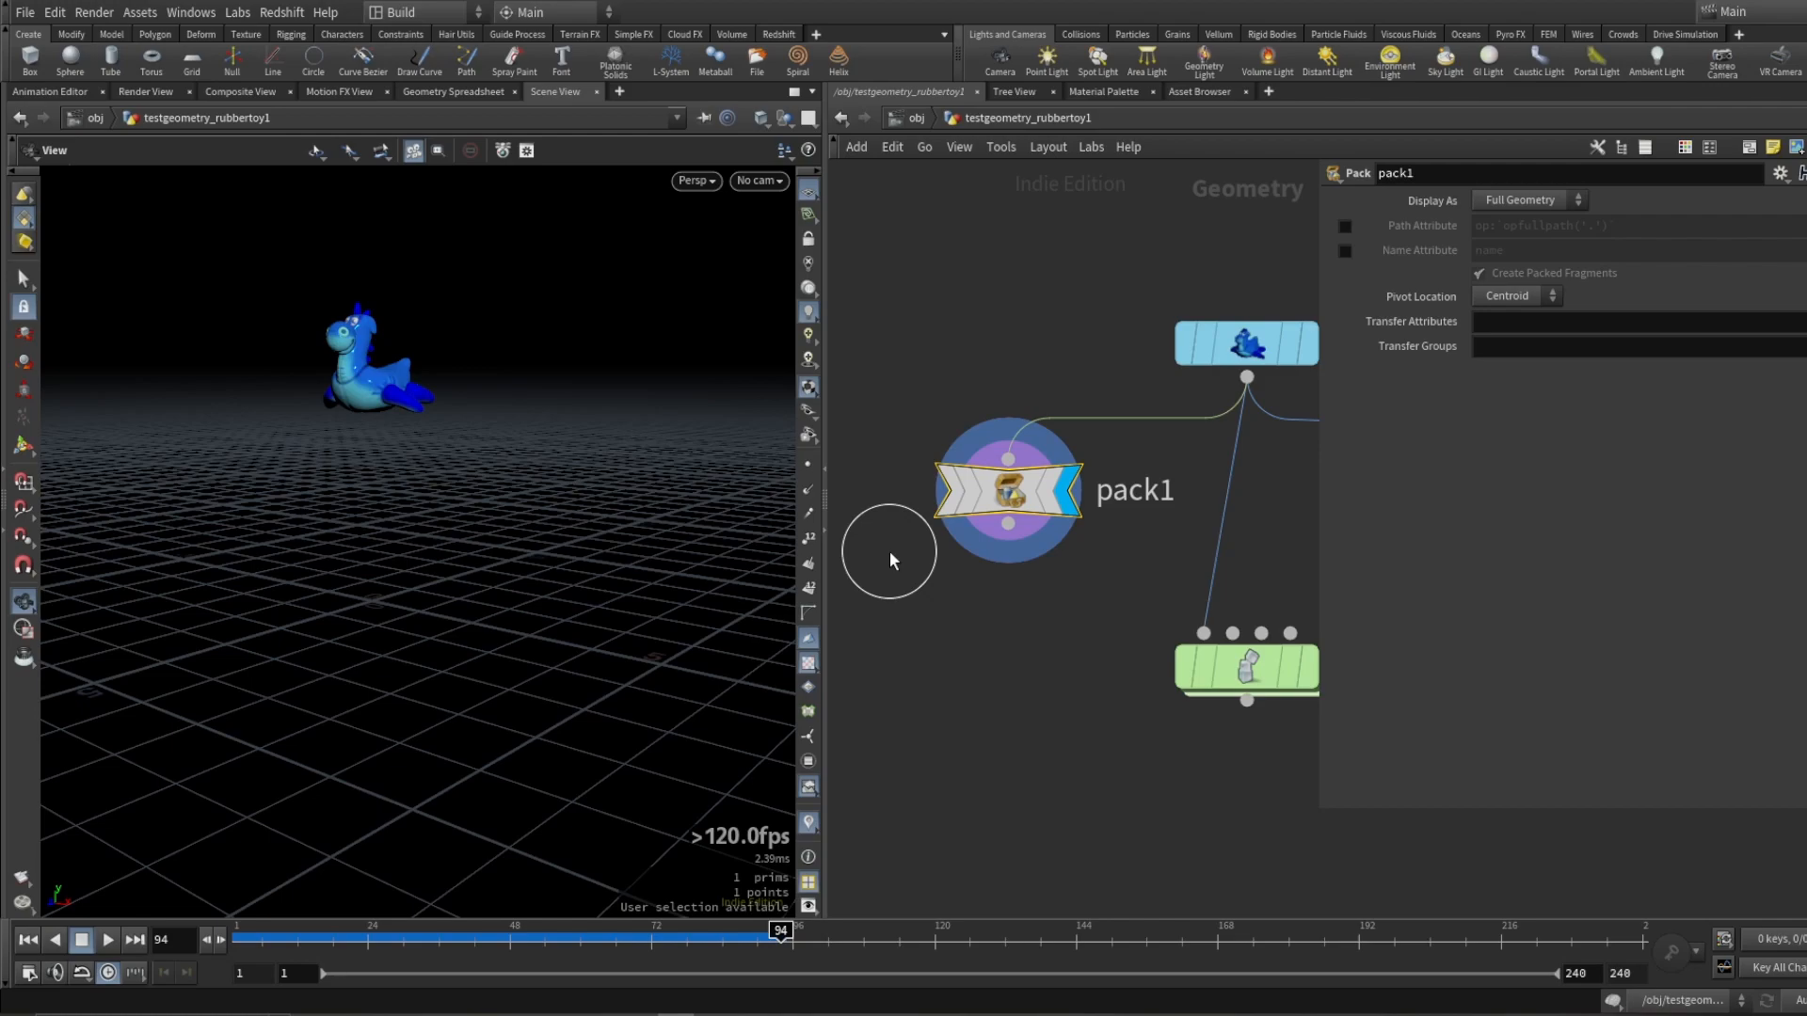
Step: Go back into the DOP network and examine the RBD Packed Object's Initial State and Bullet Data settings
left_click(1247, 670)
middle_click_drag(1160, 778, 976, 726)
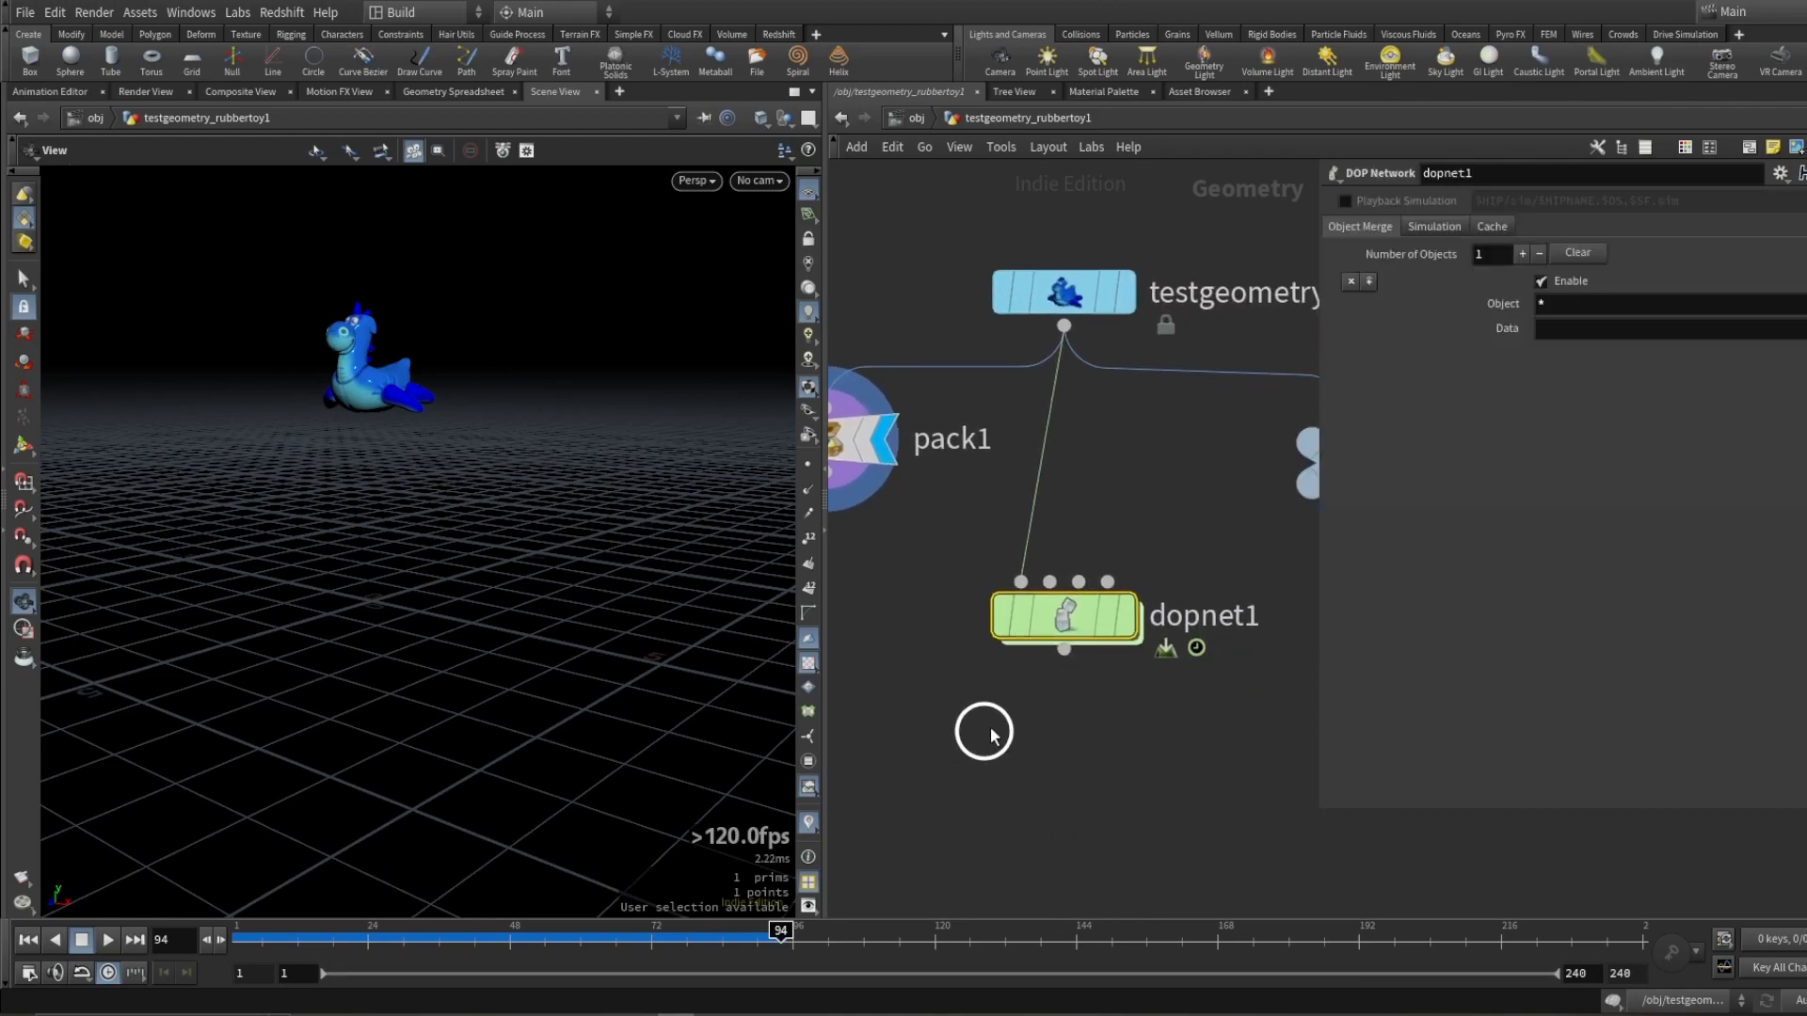
left_click(1054, 635)
double_click(1054, 633)
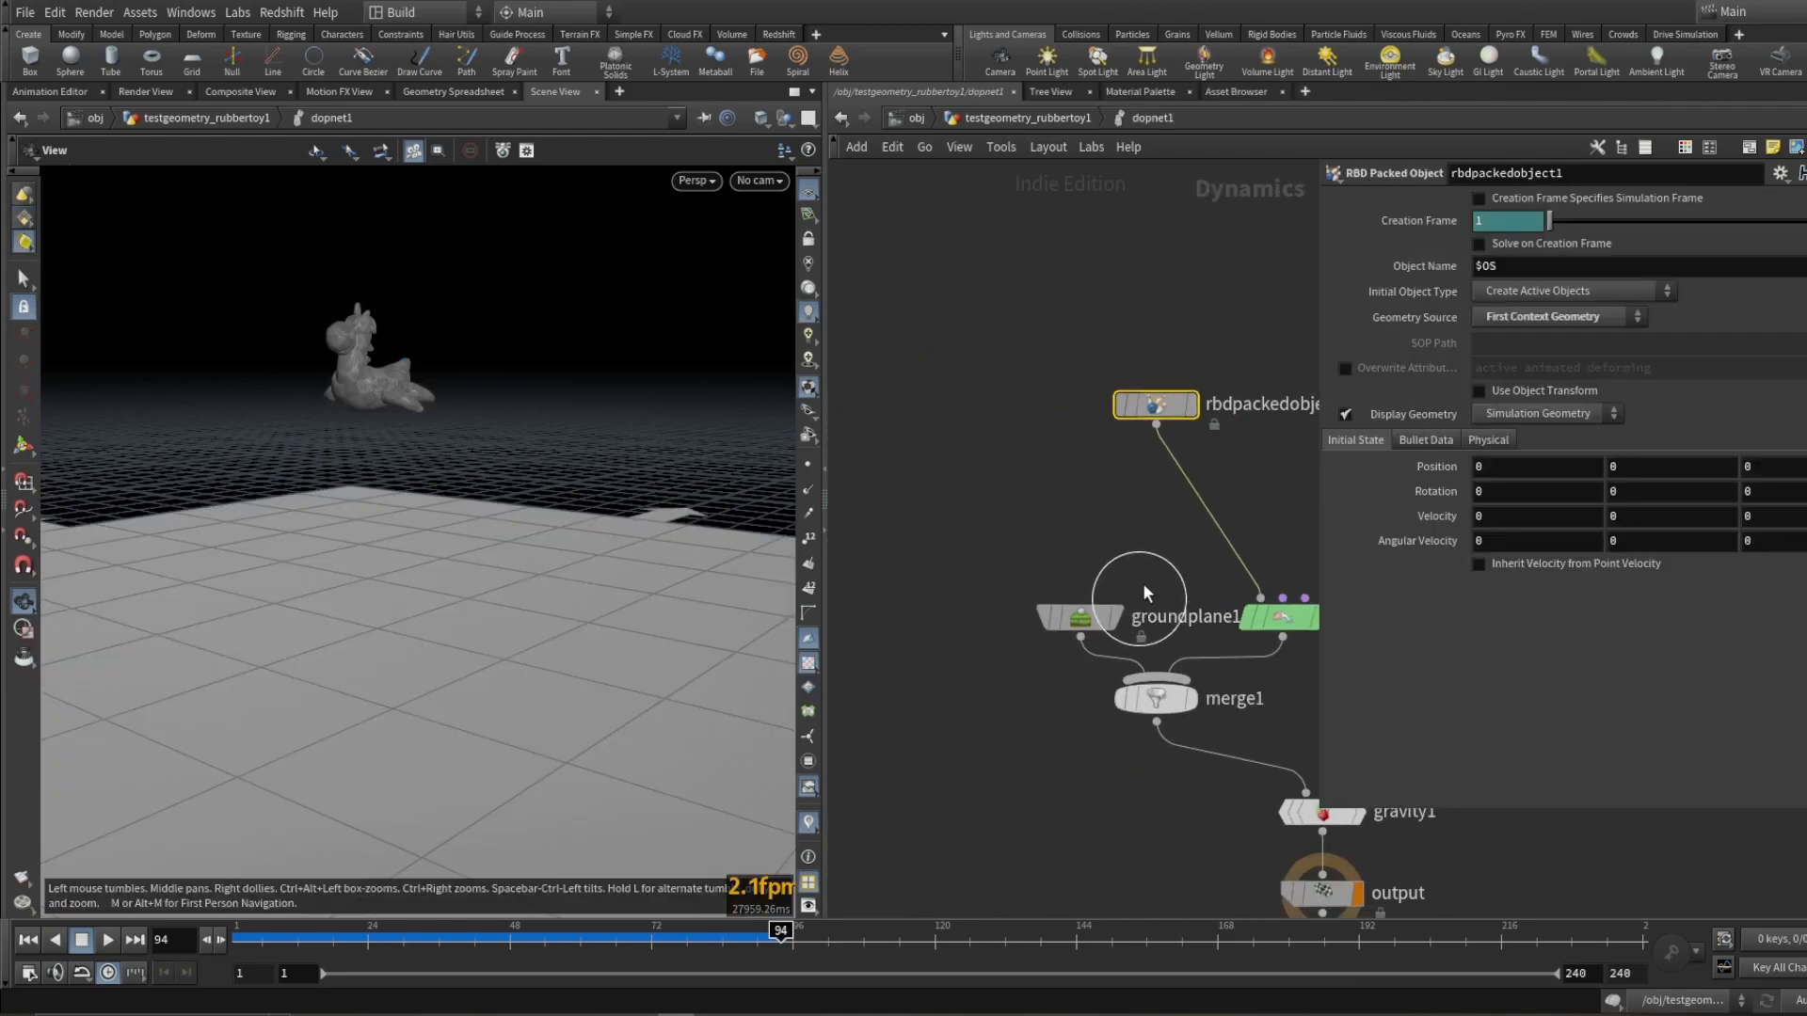
middle_click_drag(1143, 585, 905, 588)
left_click(1438, 441)
left_click(1367, 443)
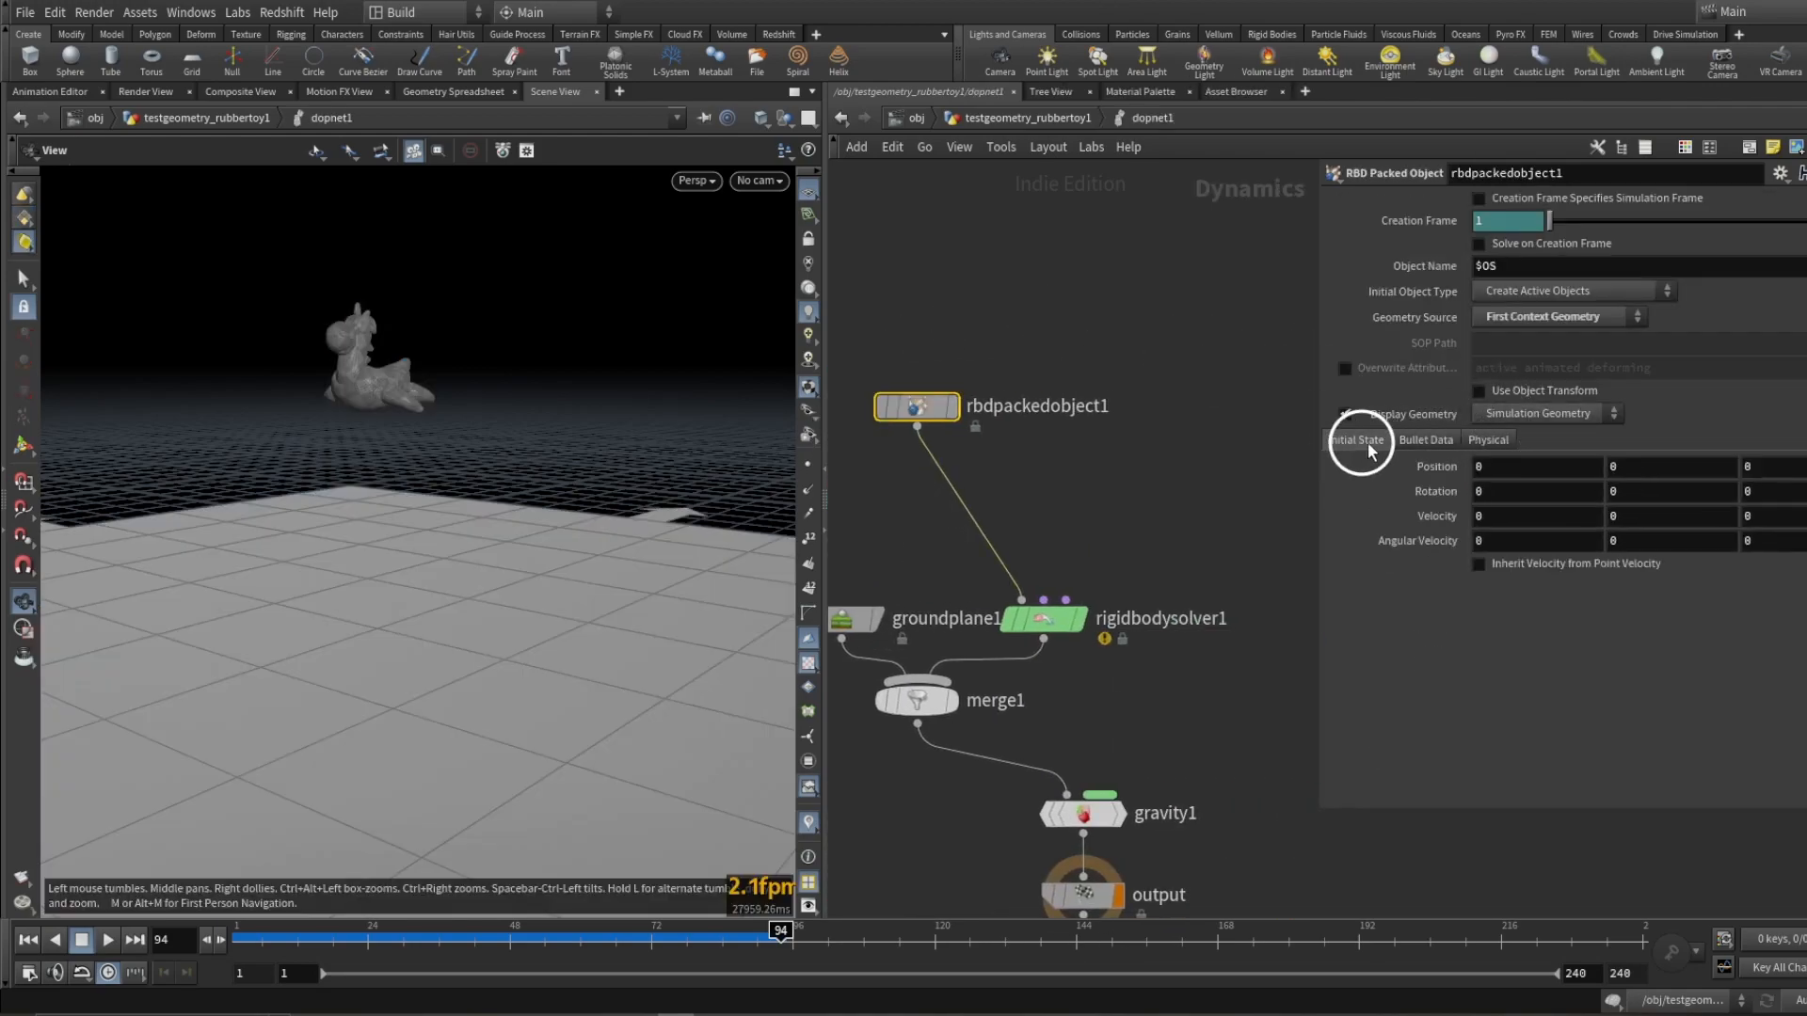
left_click(1427, 441)
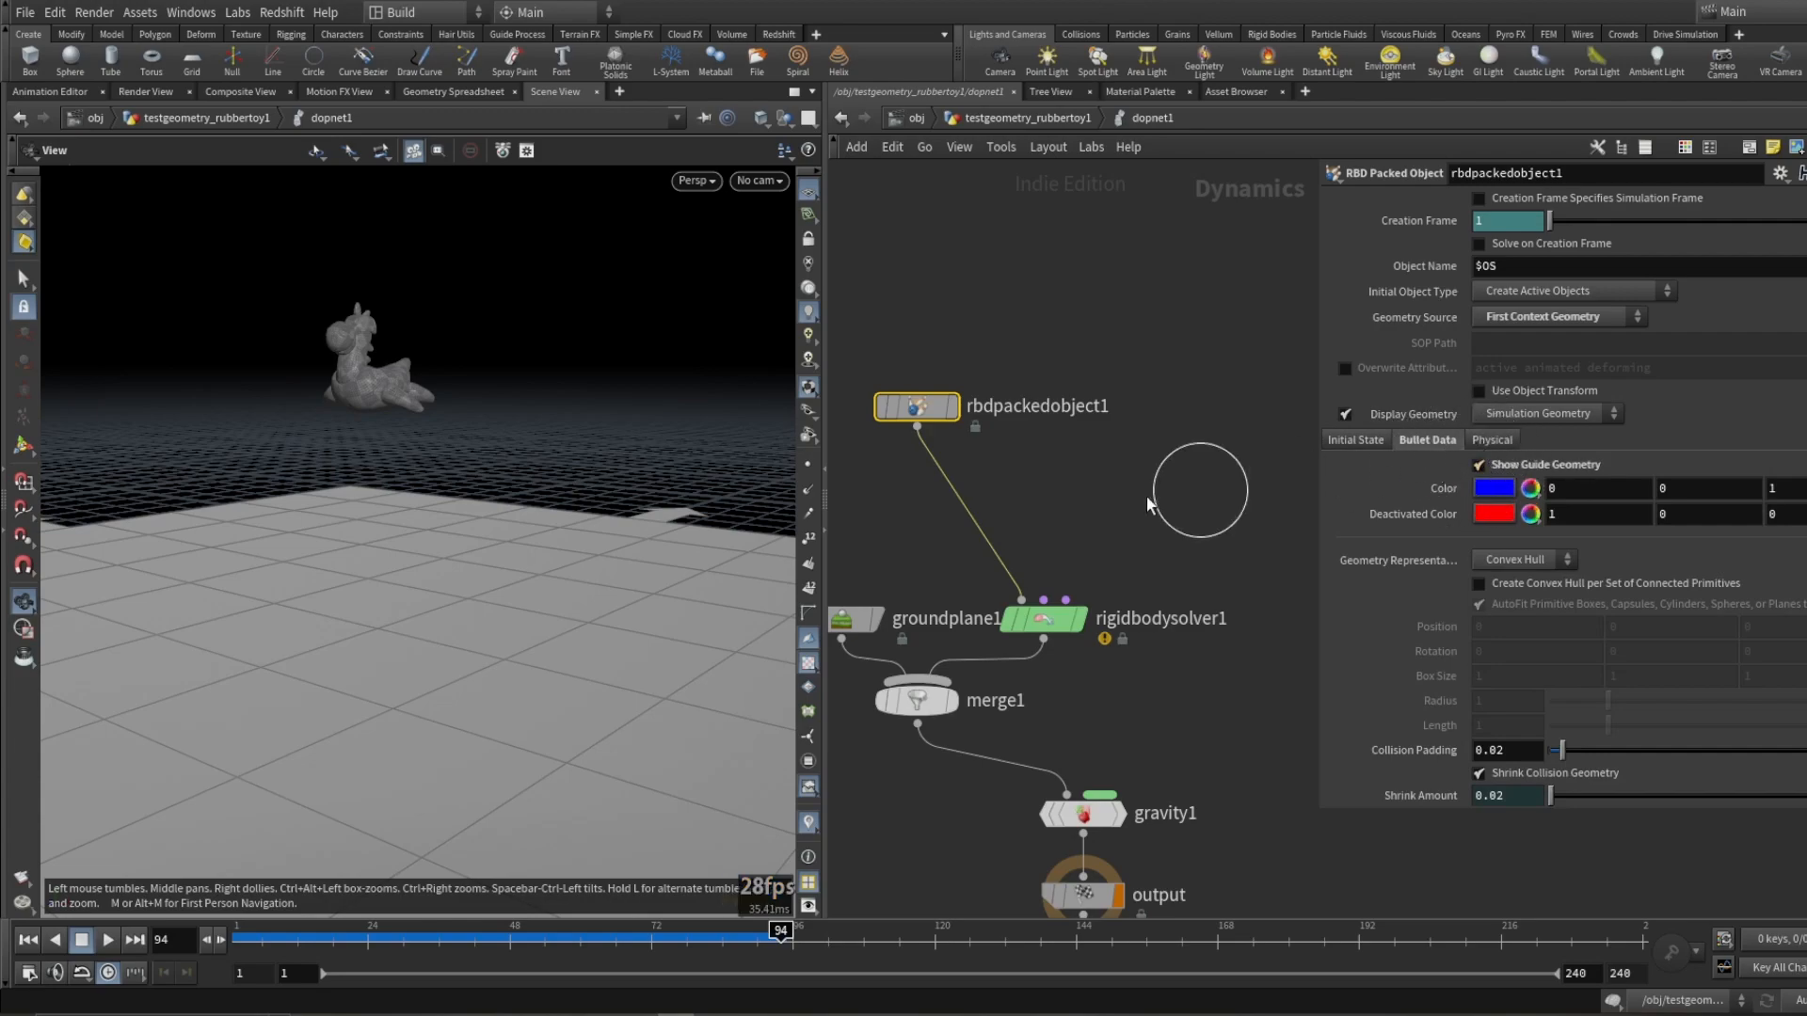
Step: Go up to the geometry level, wire the Pack node into the DOP network's first input, and go back into the DOP network
left_click_drag(355, 383, 480, 311)
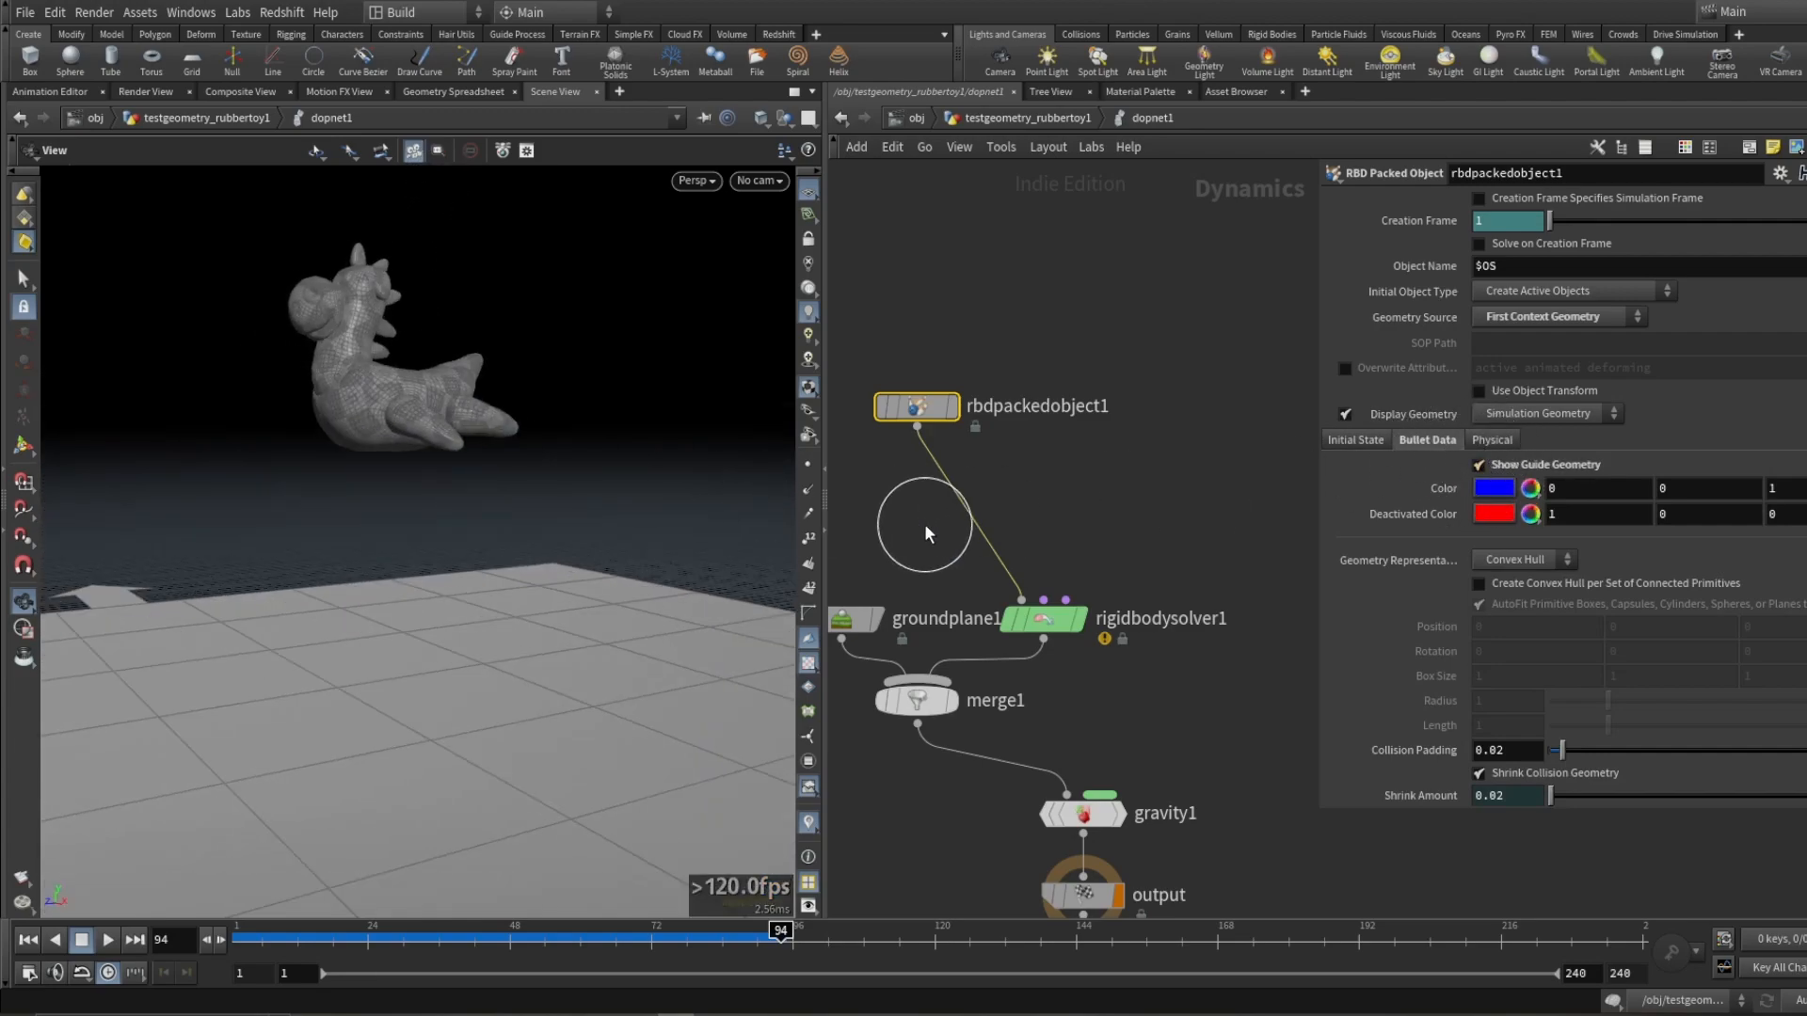
key("u")
scroll(859, 504, "up", 3)
left_click(954, 458)
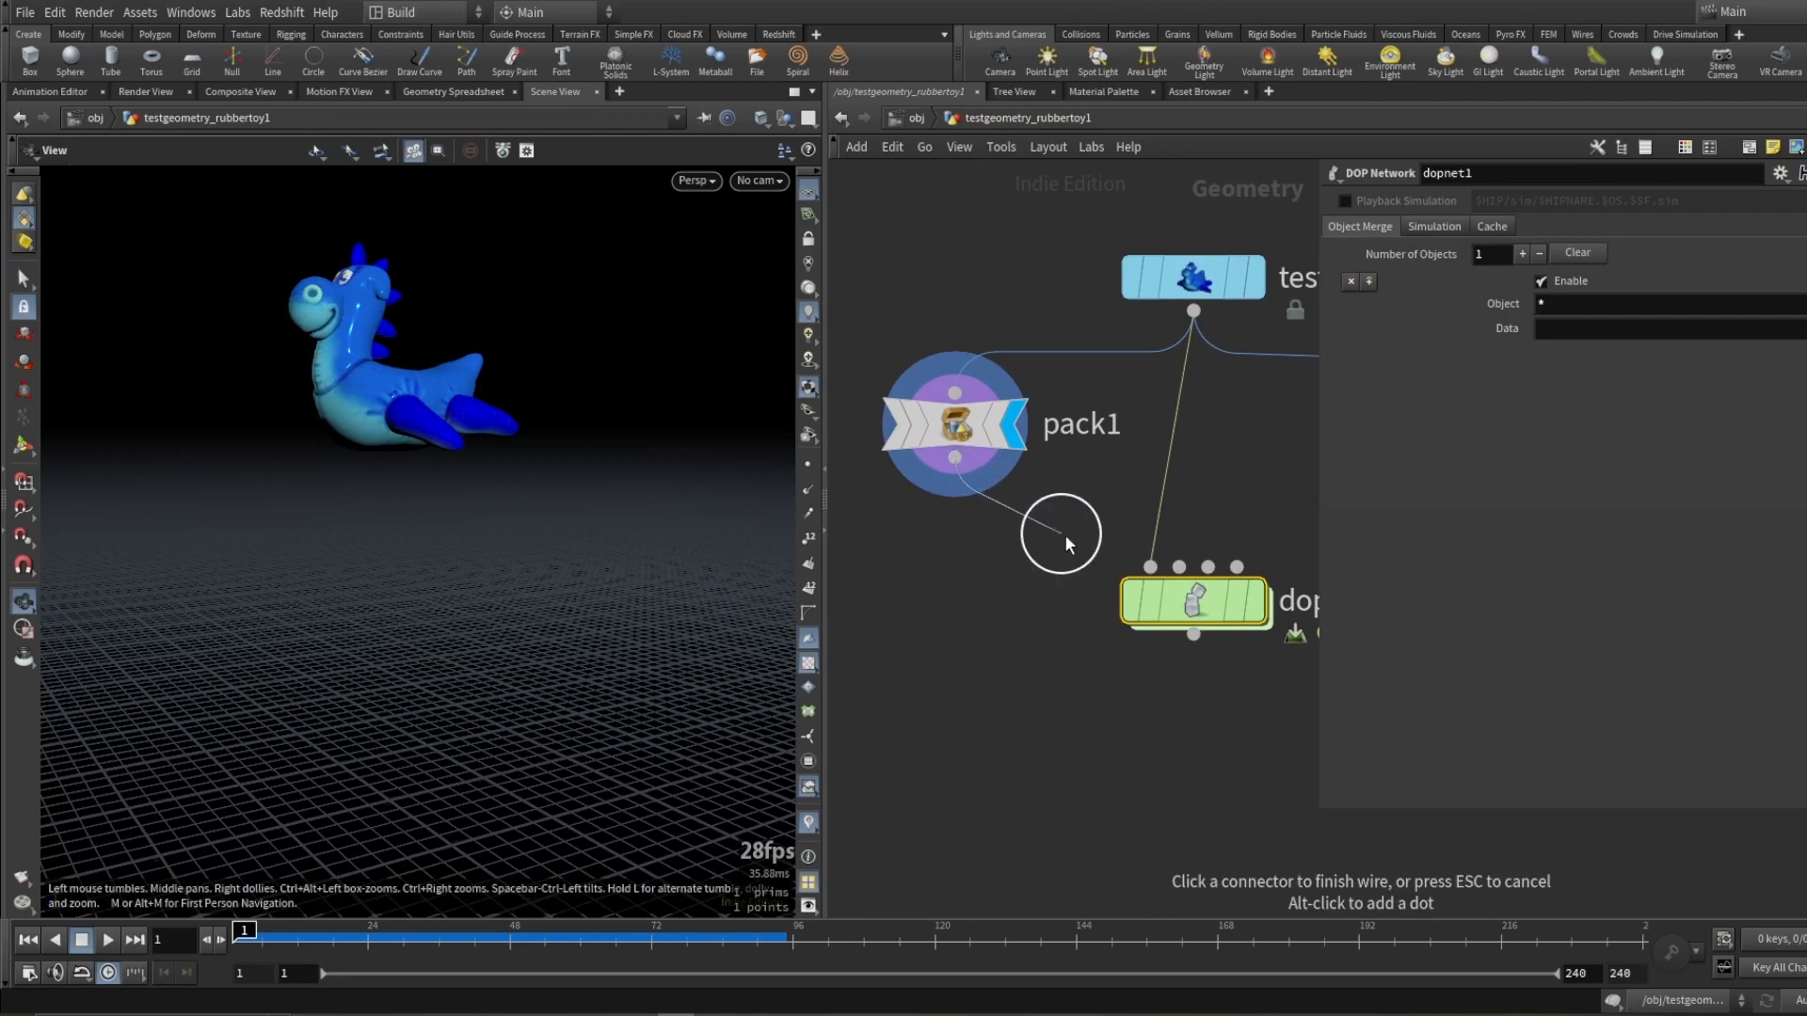
left_click(1150, 567)
key("Return")
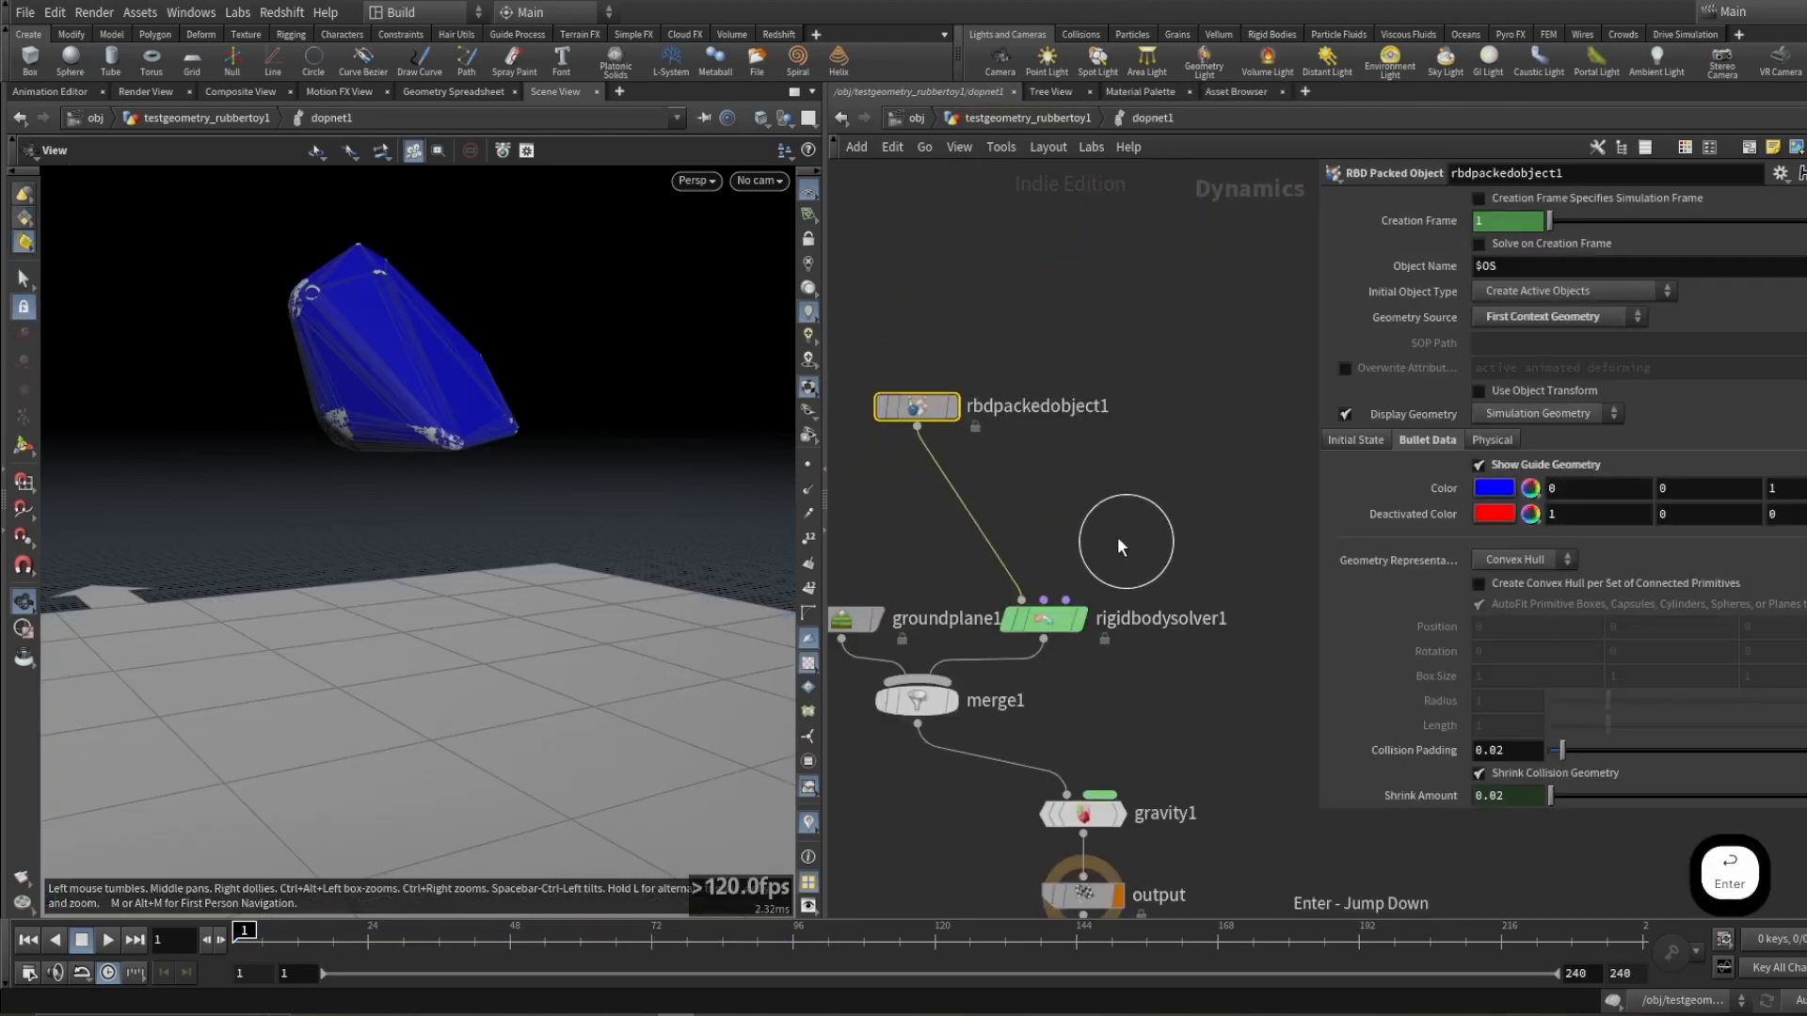
Step: Examine the convex hull collision guide around the rubber toy from several angles and distances
middle_click_drag(914, 503, 1031, 506)
left_click_drag(347, 340, 420, 339)
right_click_drag(420, 339, 433, 298)
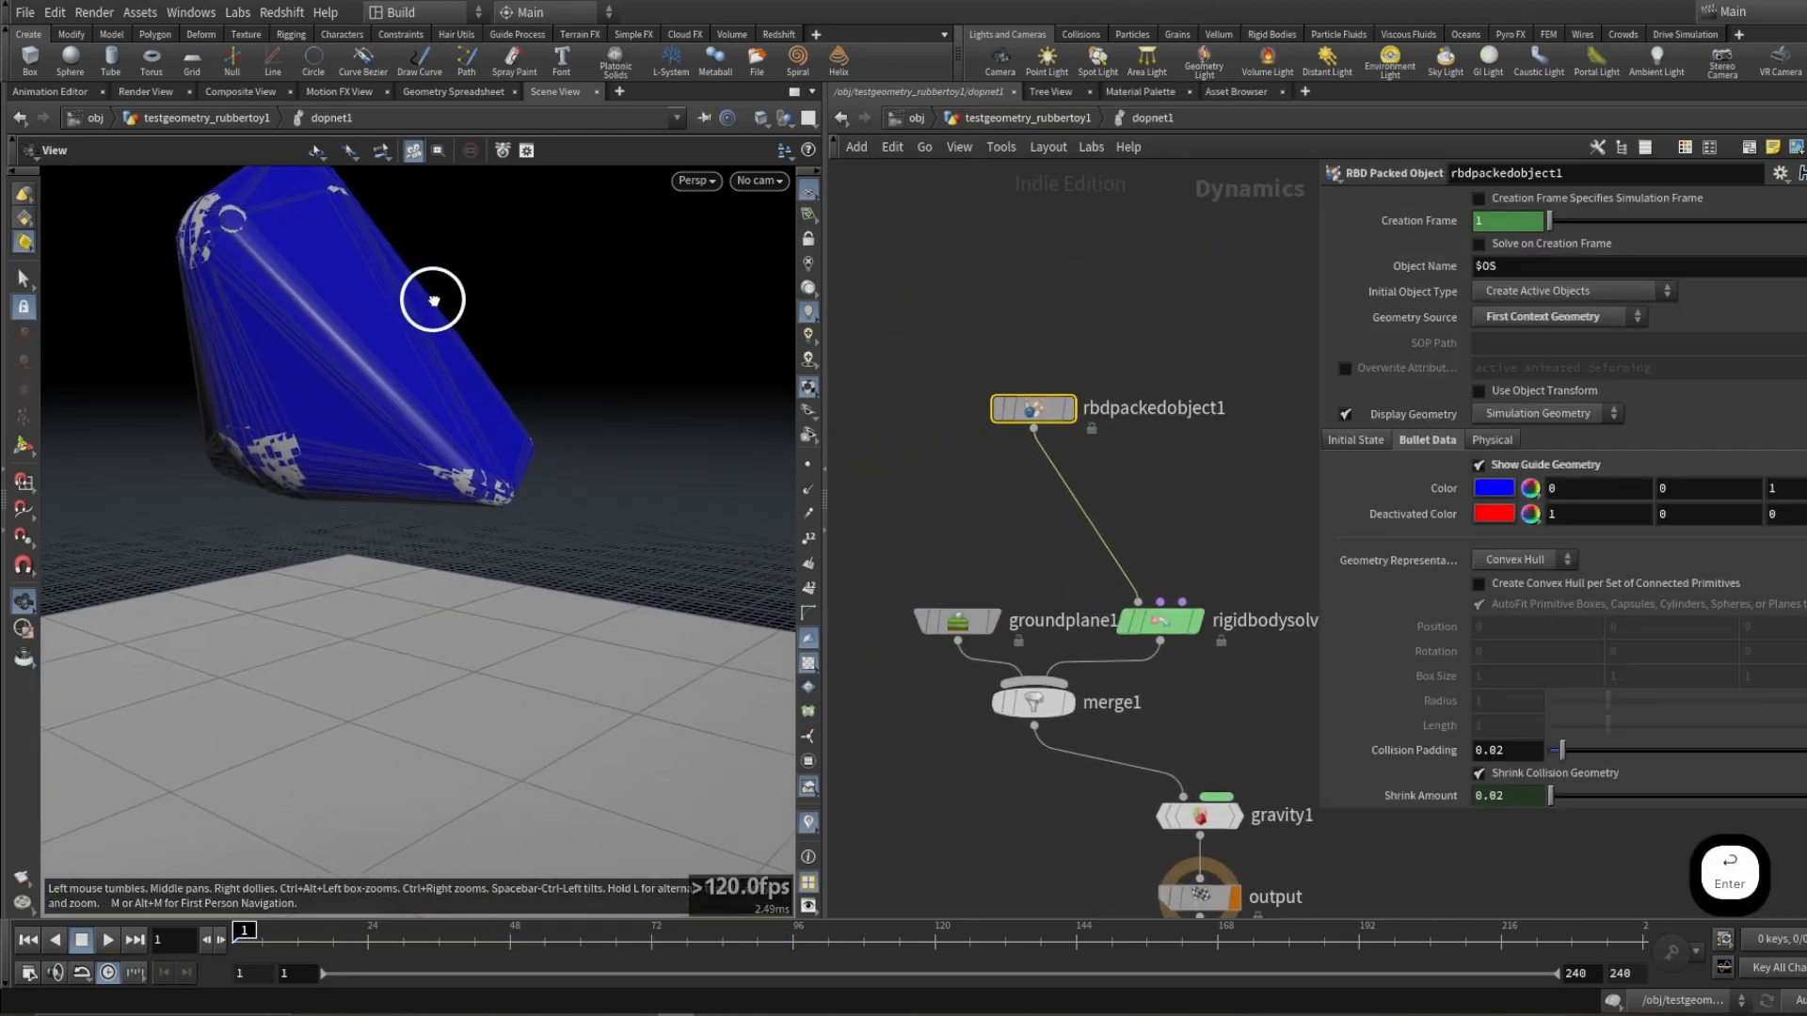
left_click_drag(433, 299, 452, 294)
middle_click_drag(452, 294, 418, 421)
left_click_drag(418, 420, 370, 307)
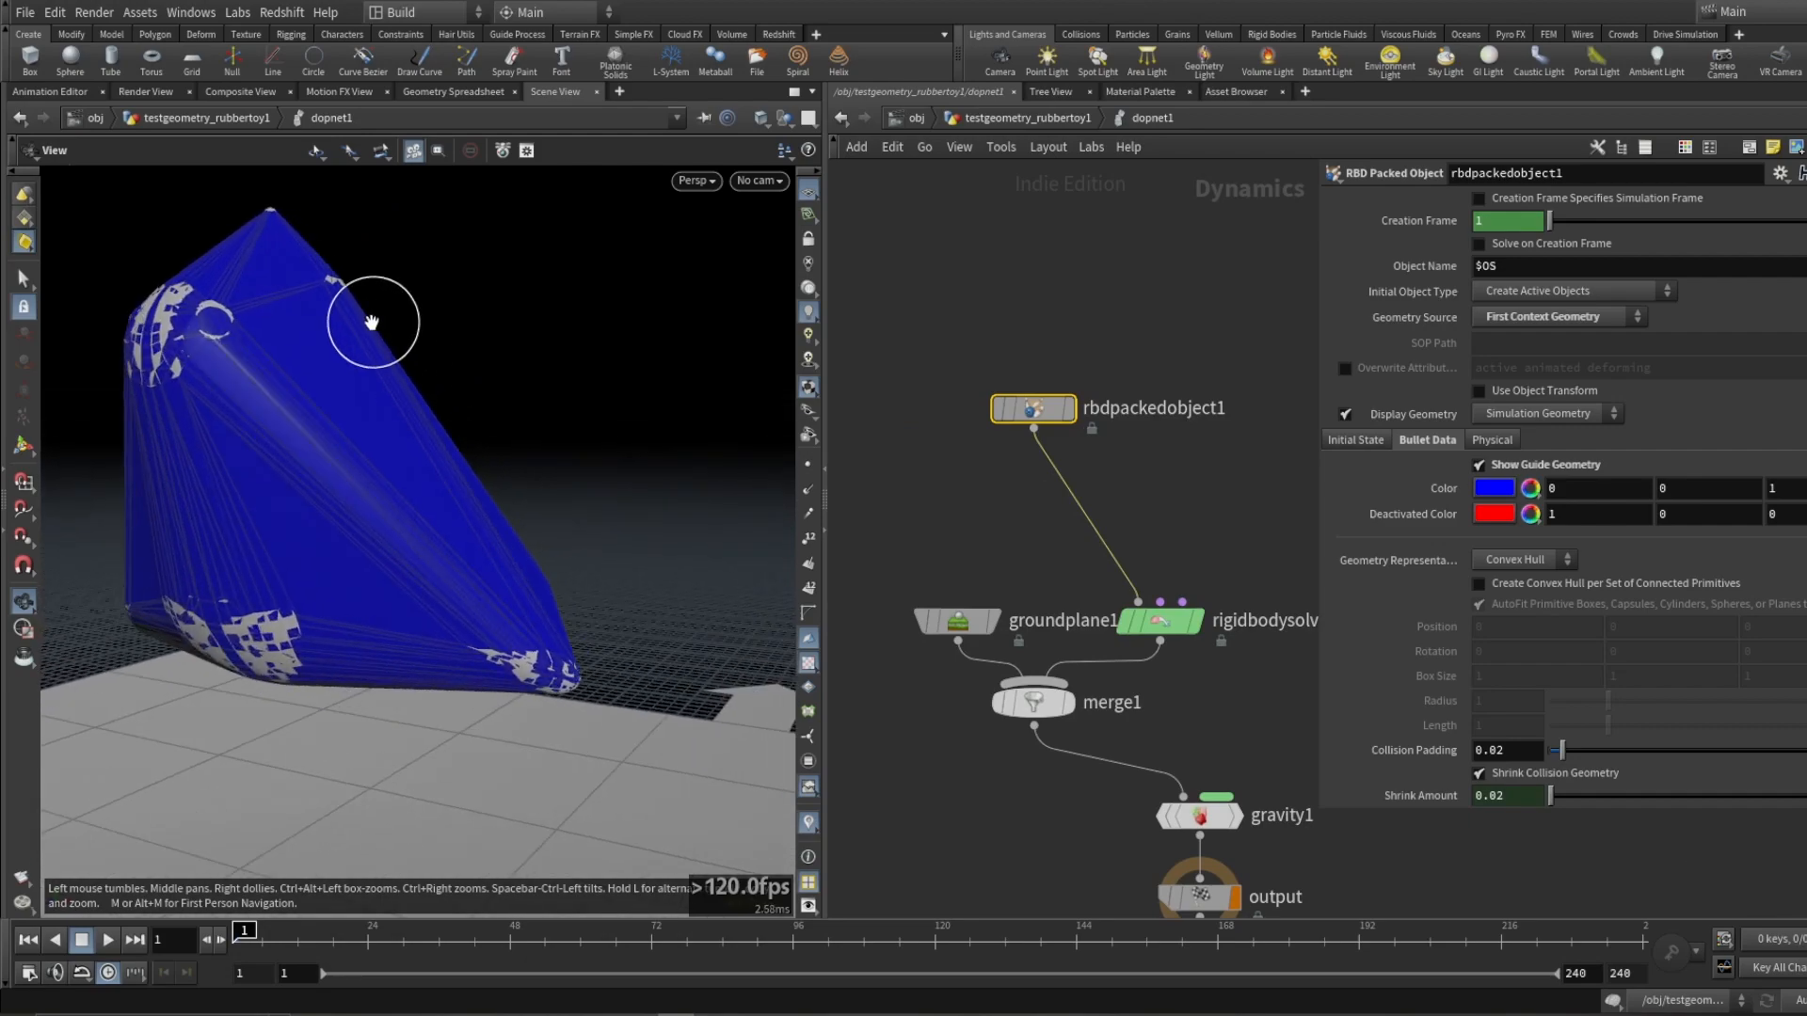
right_click_drag(288, 364, 213, 561)
left_click_drag(310, 361, 246, 371)
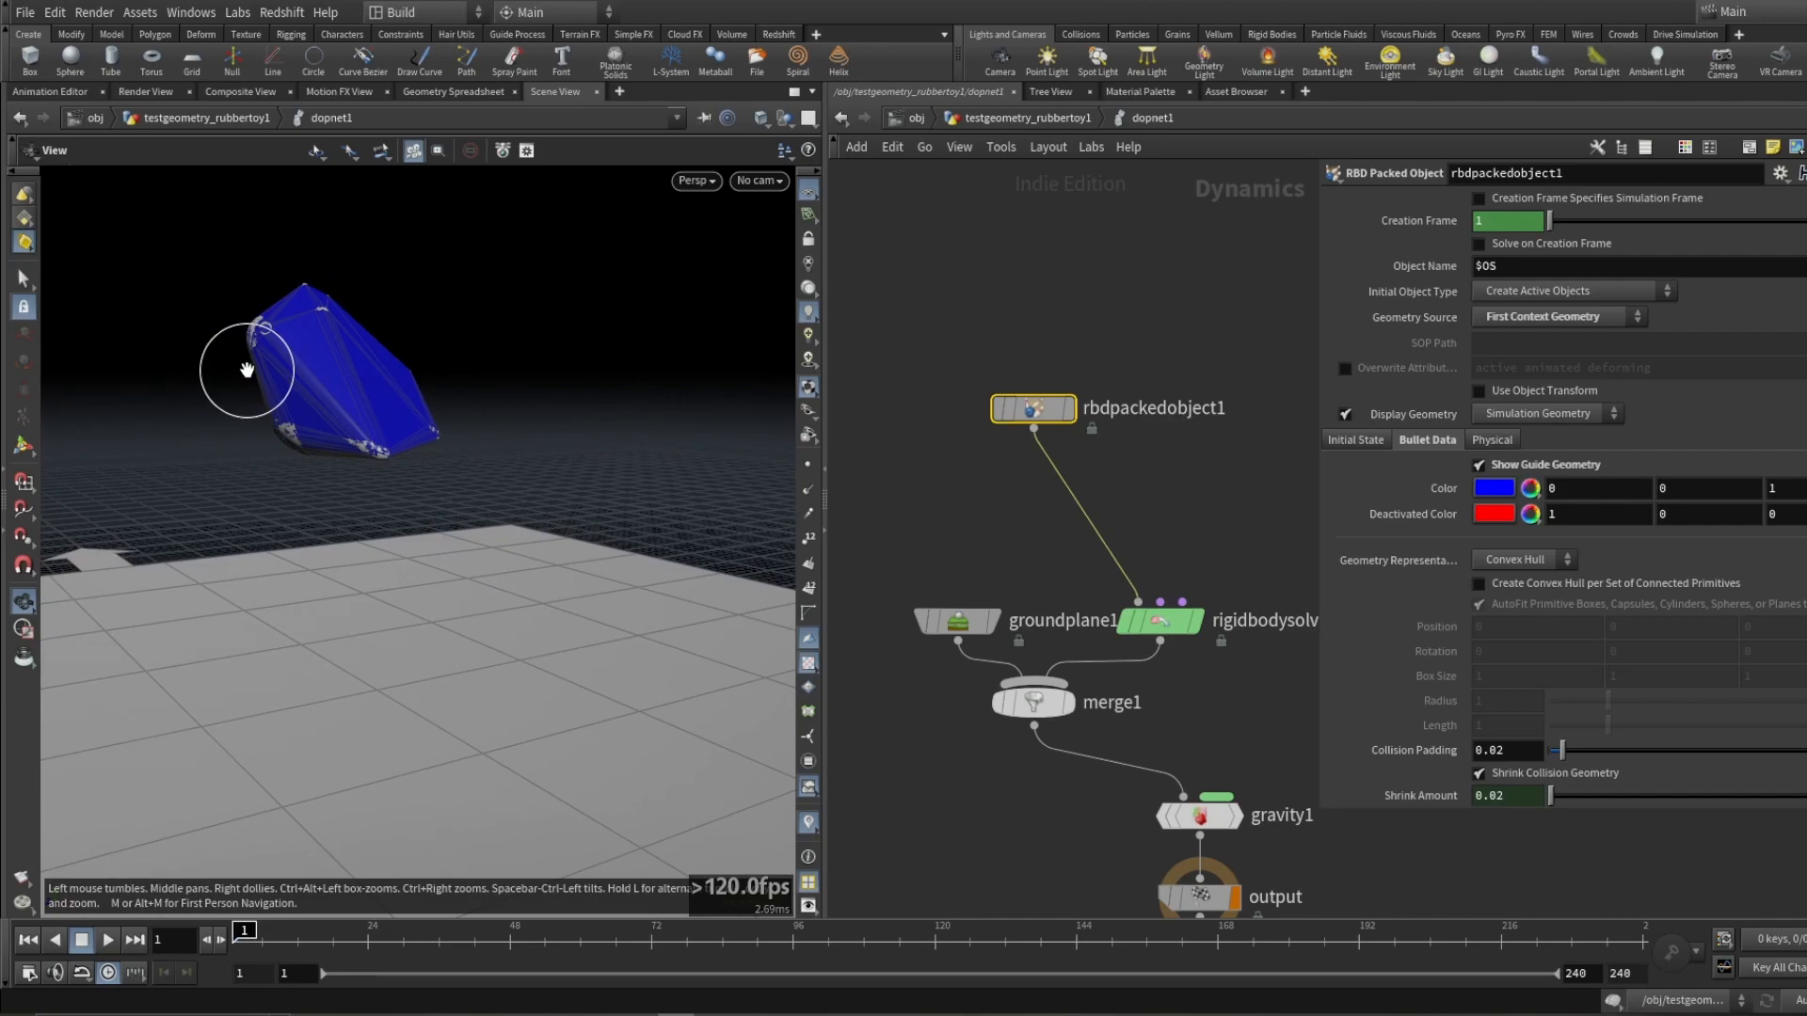
right_click_drag(386, 431, 387, 331)
middle_click_drag(383, 404, 411, 517)
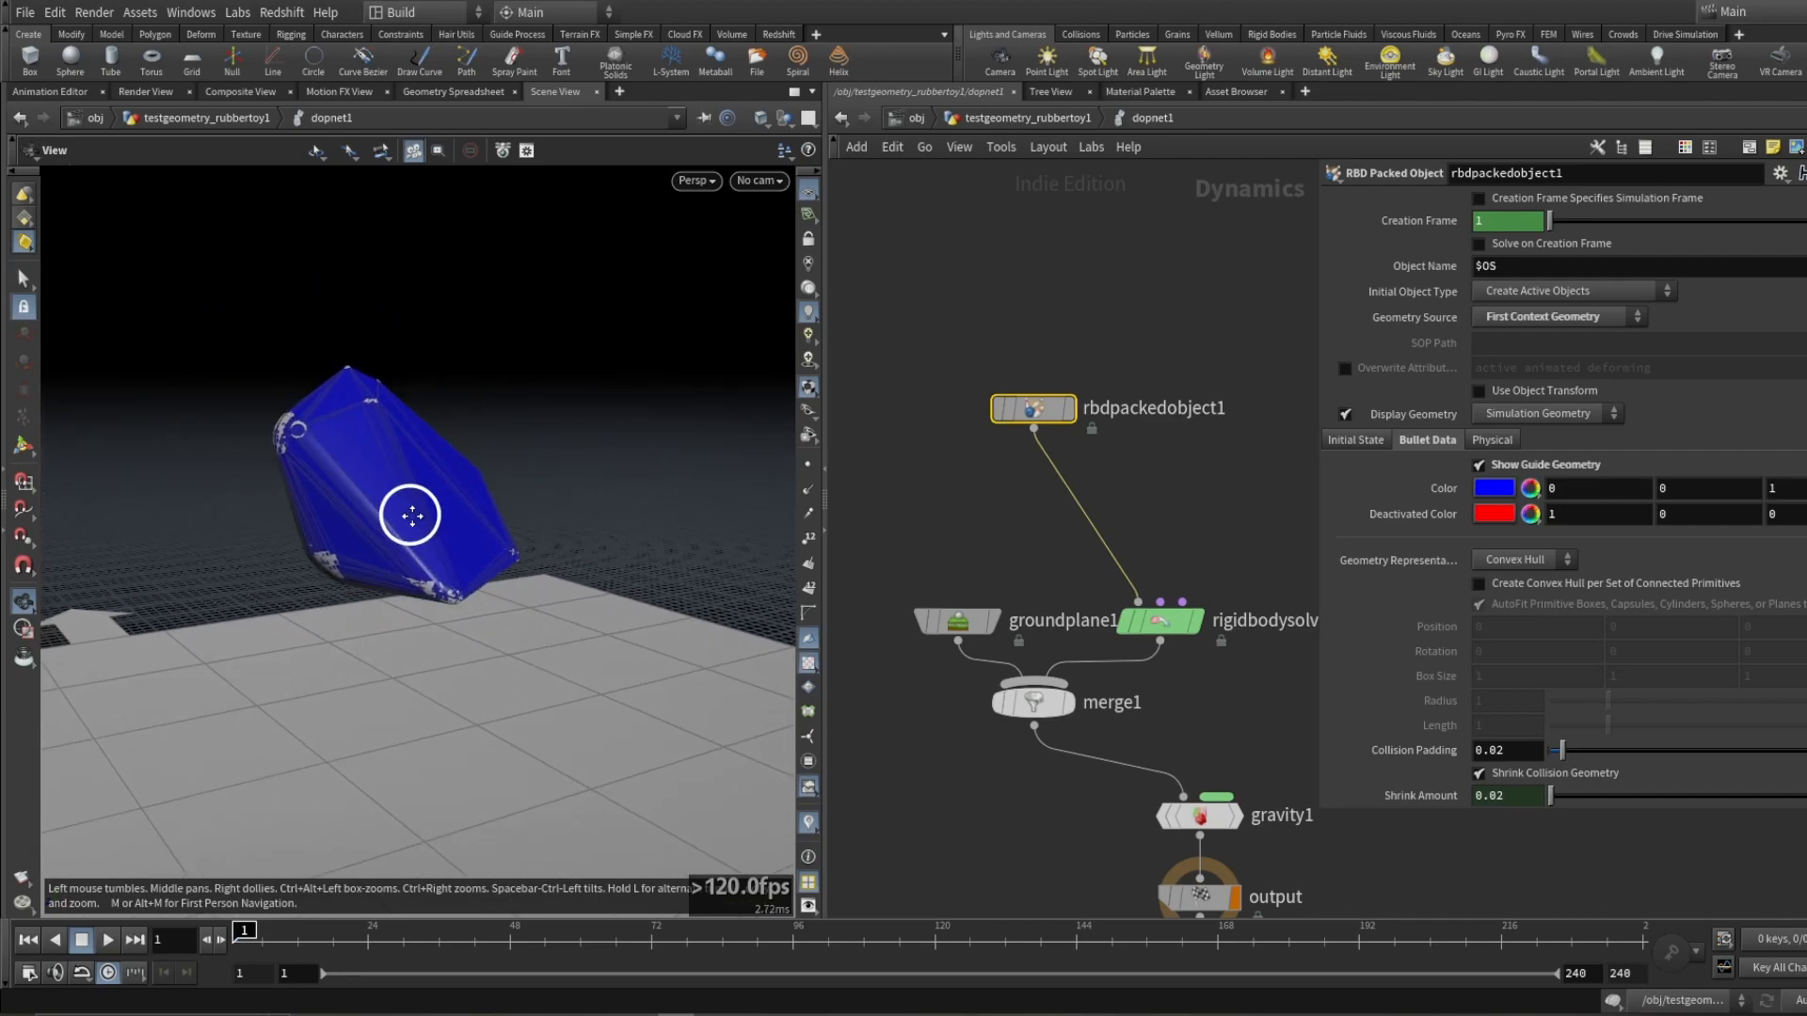
right_click_drag(412, 517, 387, 456)
Step: Set the RBD Packed Object's Geometry Representation to Concave and hide its display geometry to inspect the collision guide
left_click(1506, 562)
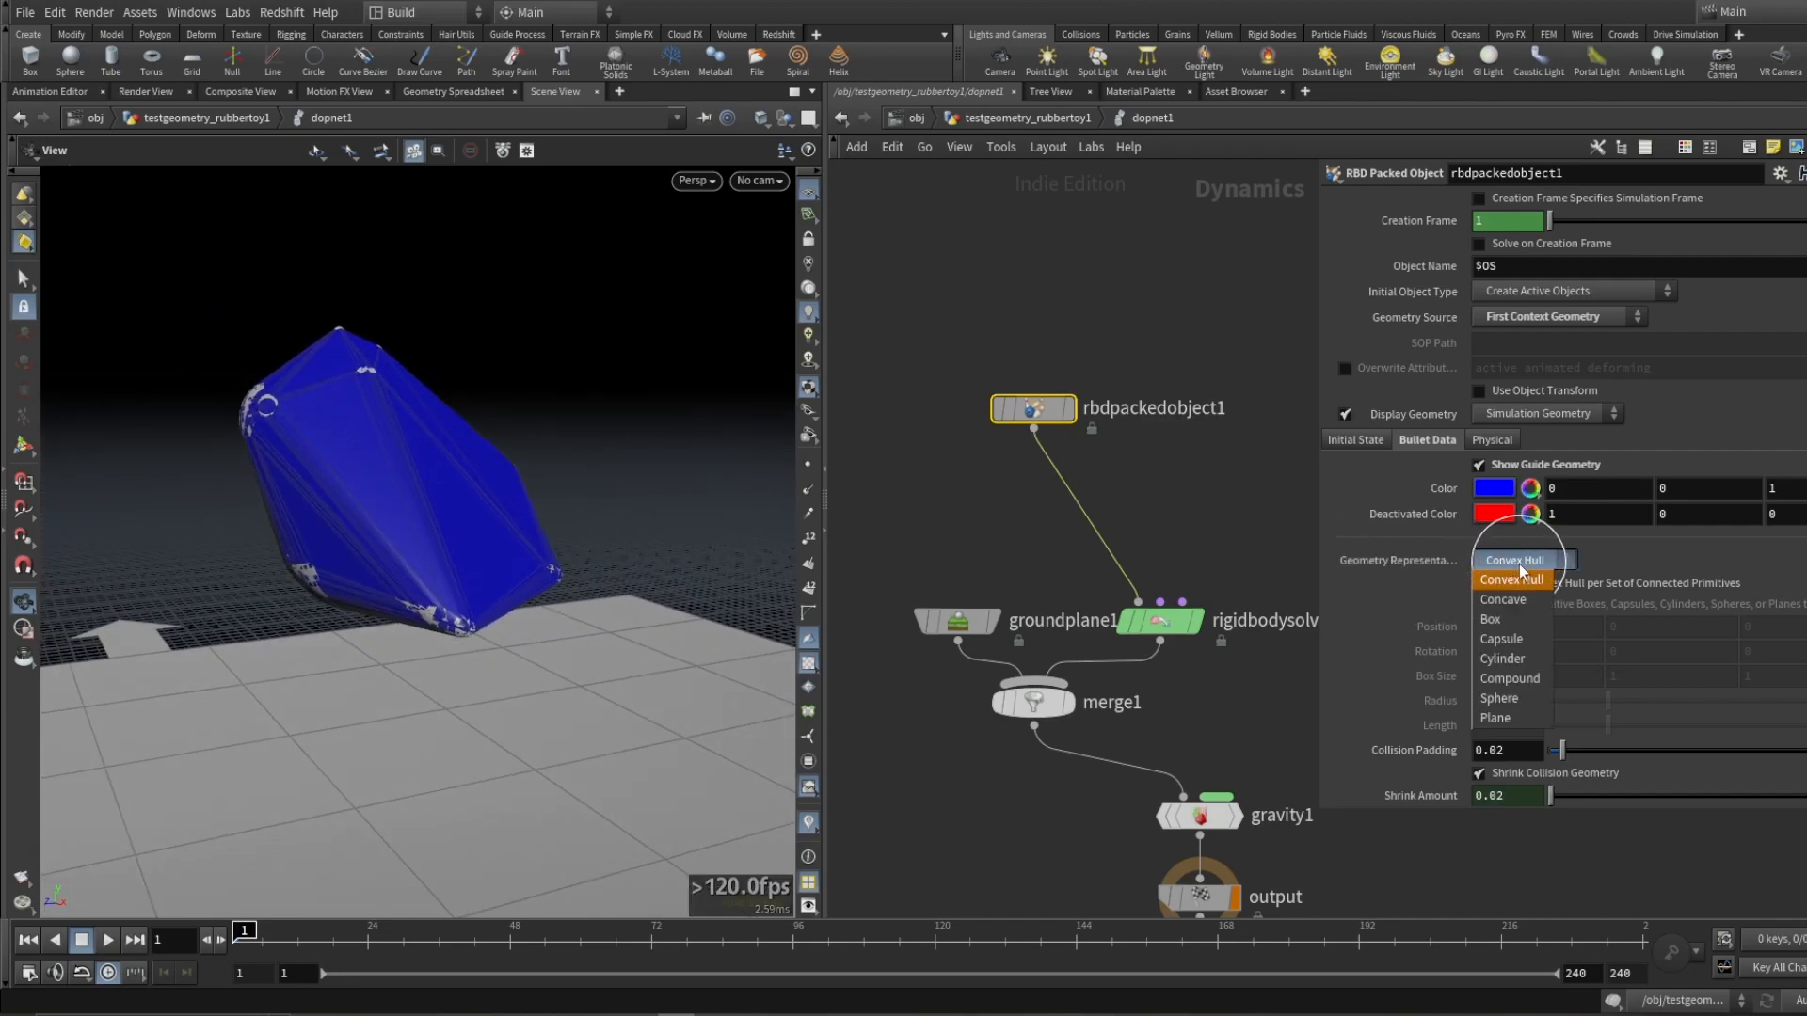
left_click(1517, 600)
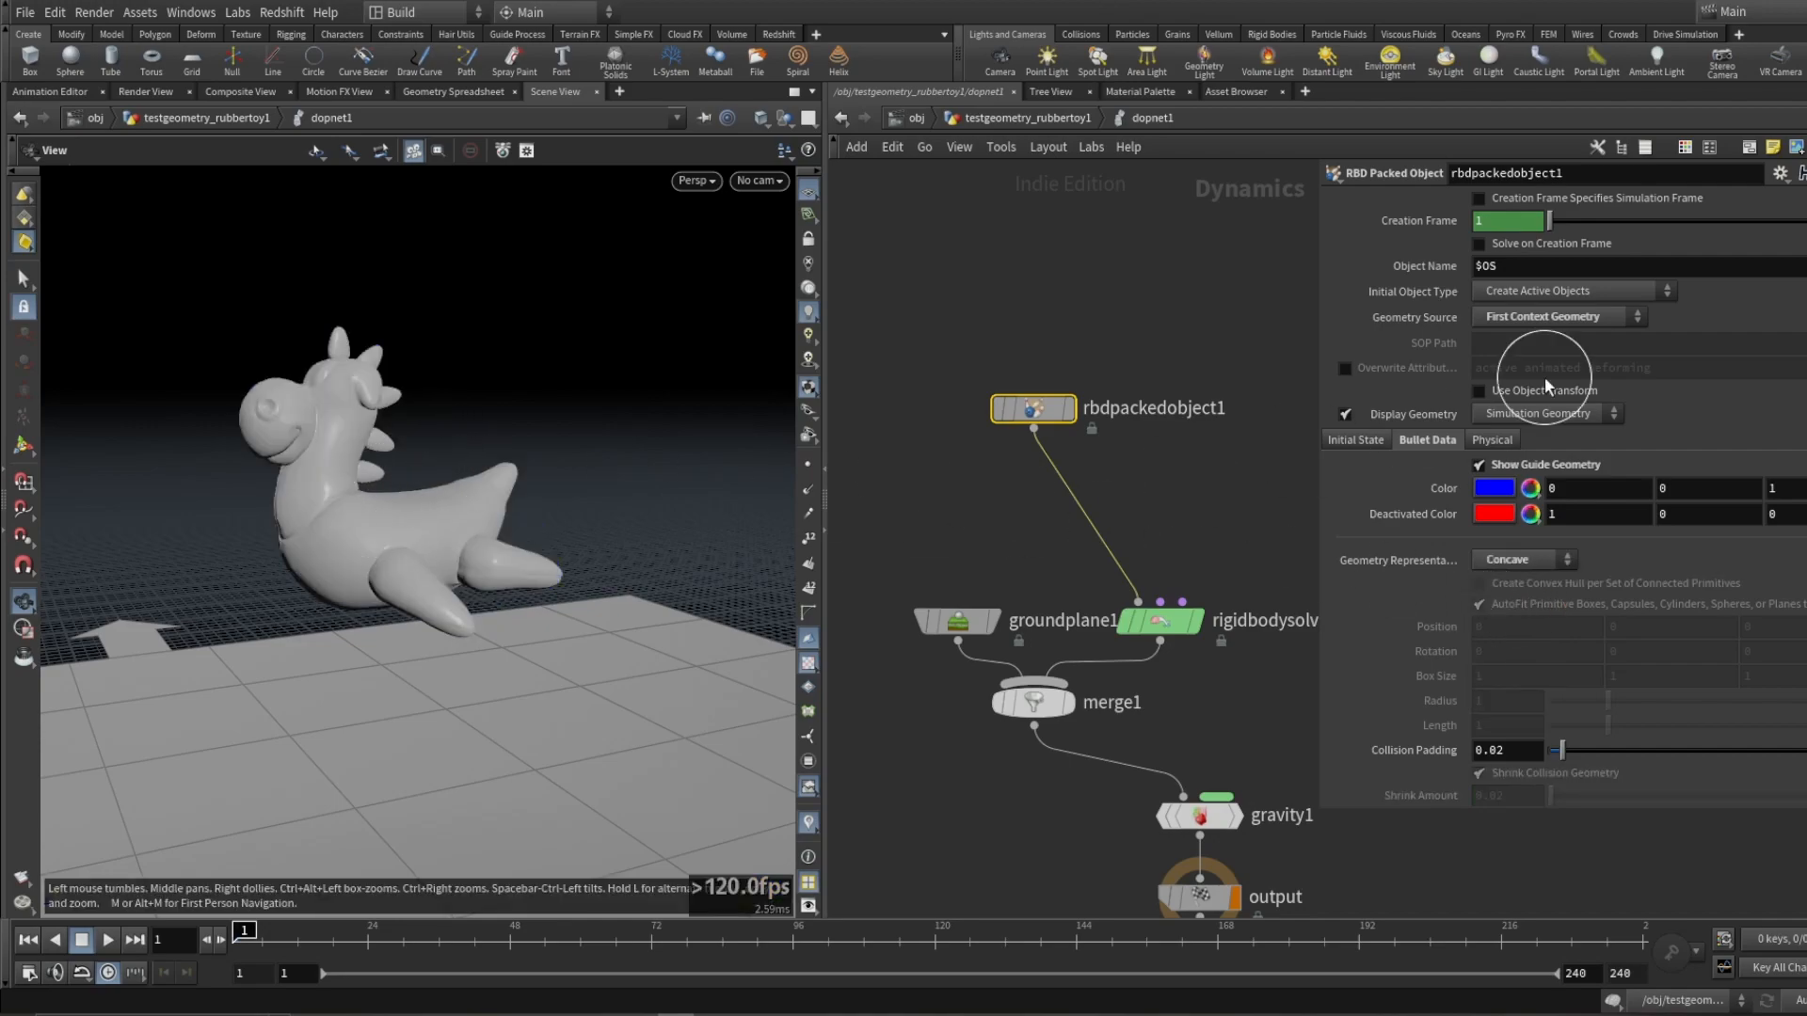
left_click(1346, 414)
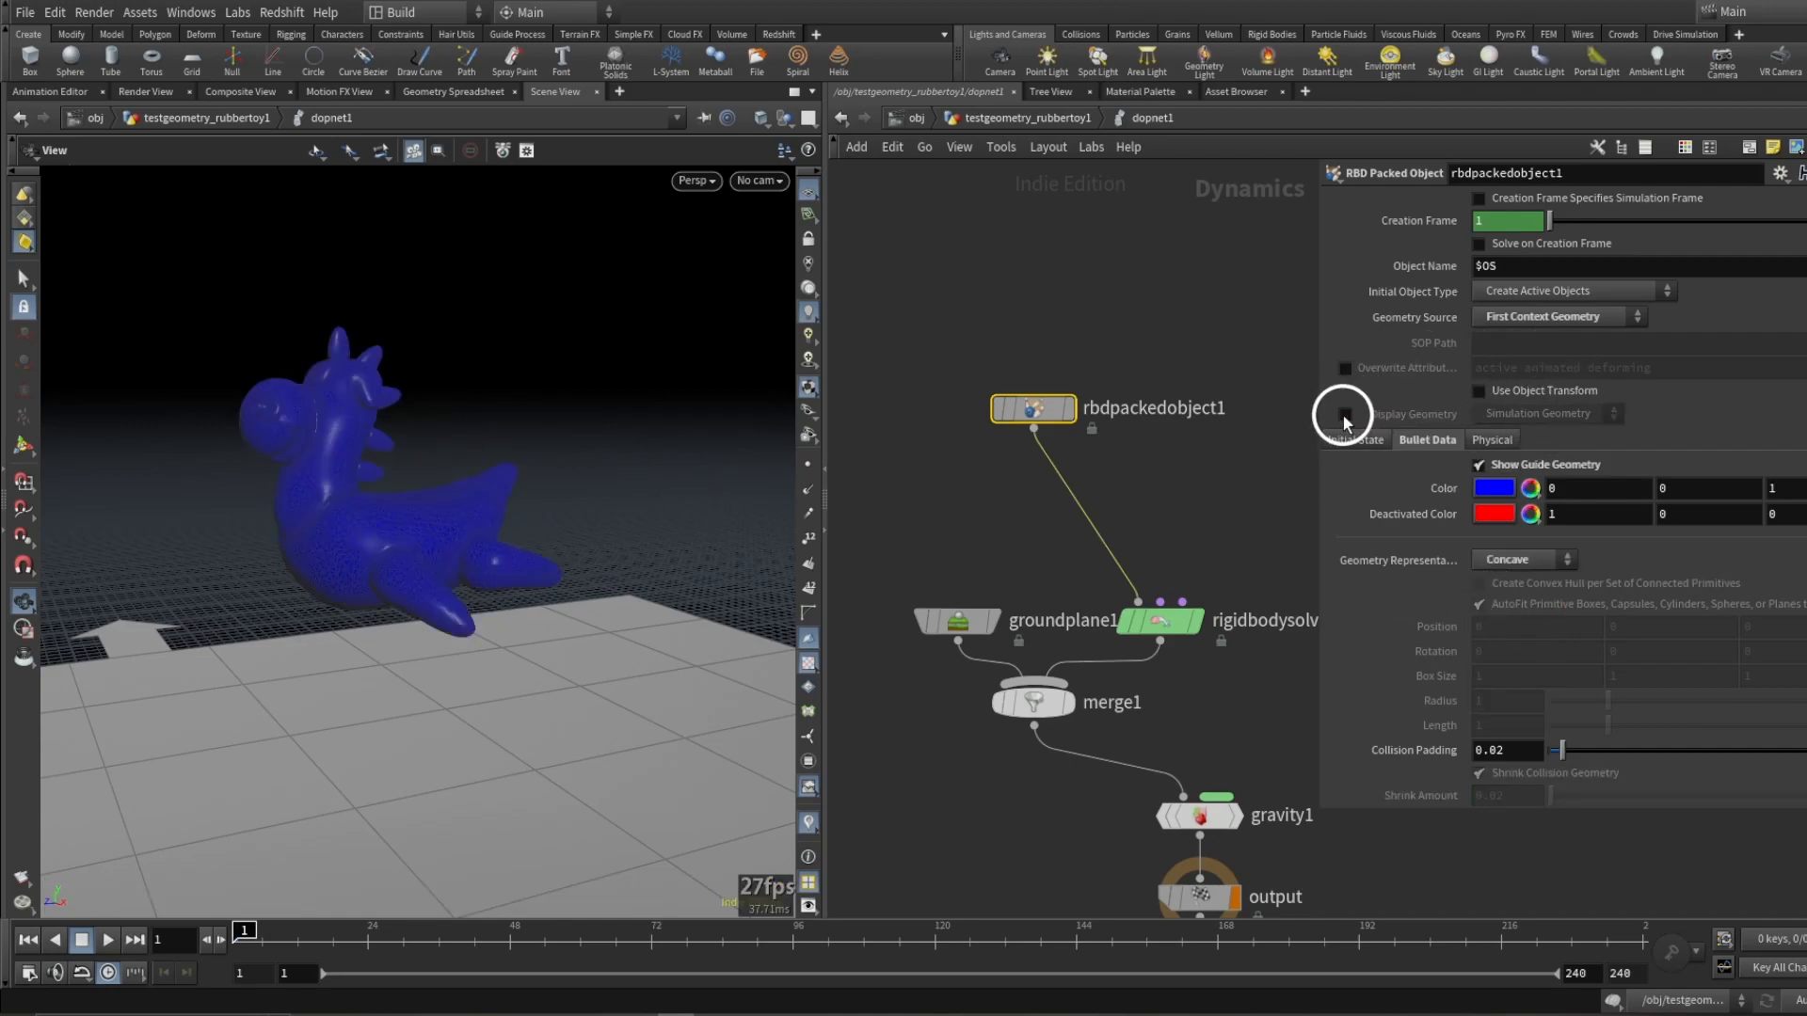
left_click_drag(407, 432, 377, 356)
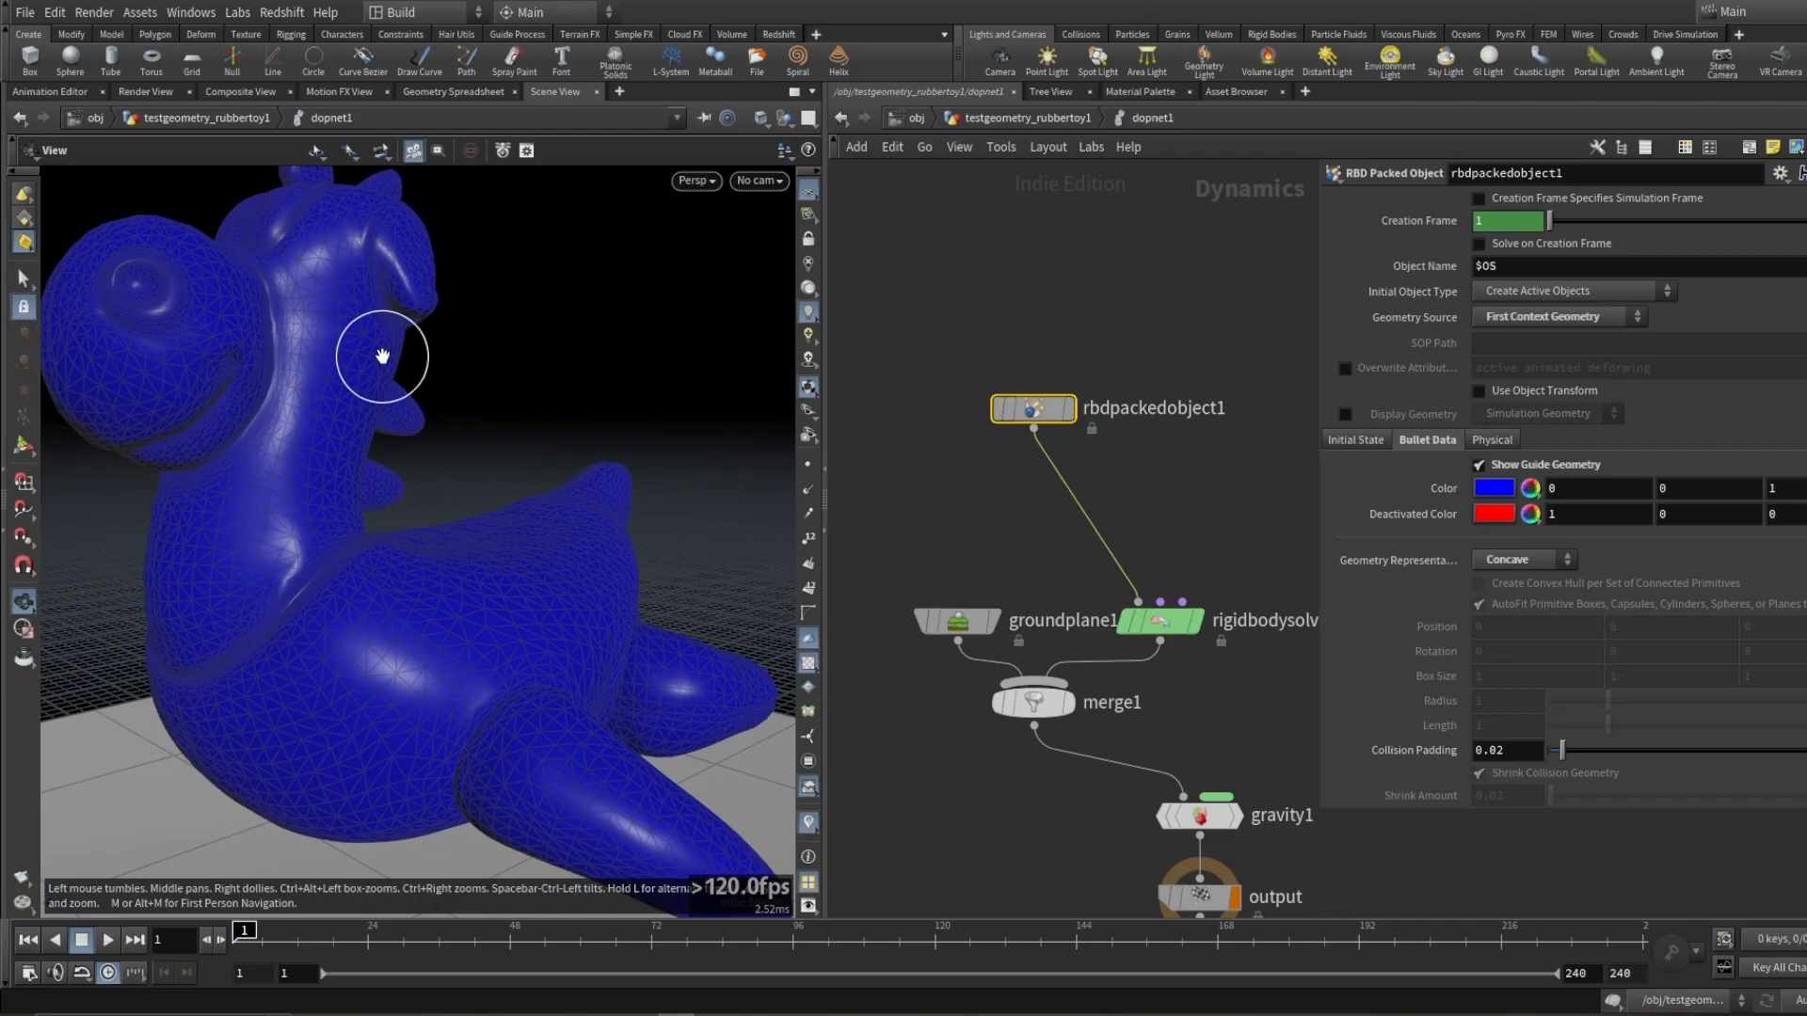
Step: Turn off the RBD Packed Object's guide geometry and turn its Display Geometry back on
left_click(1479, 465)
left_click(1346, 415)
right_click_drag(706, 435, 321, 557)
middle_click_drag(461, 471, 419, 367)
Step: Play the simulation and inspect how the concave rubber toy lands on the ground plane
key("Up")
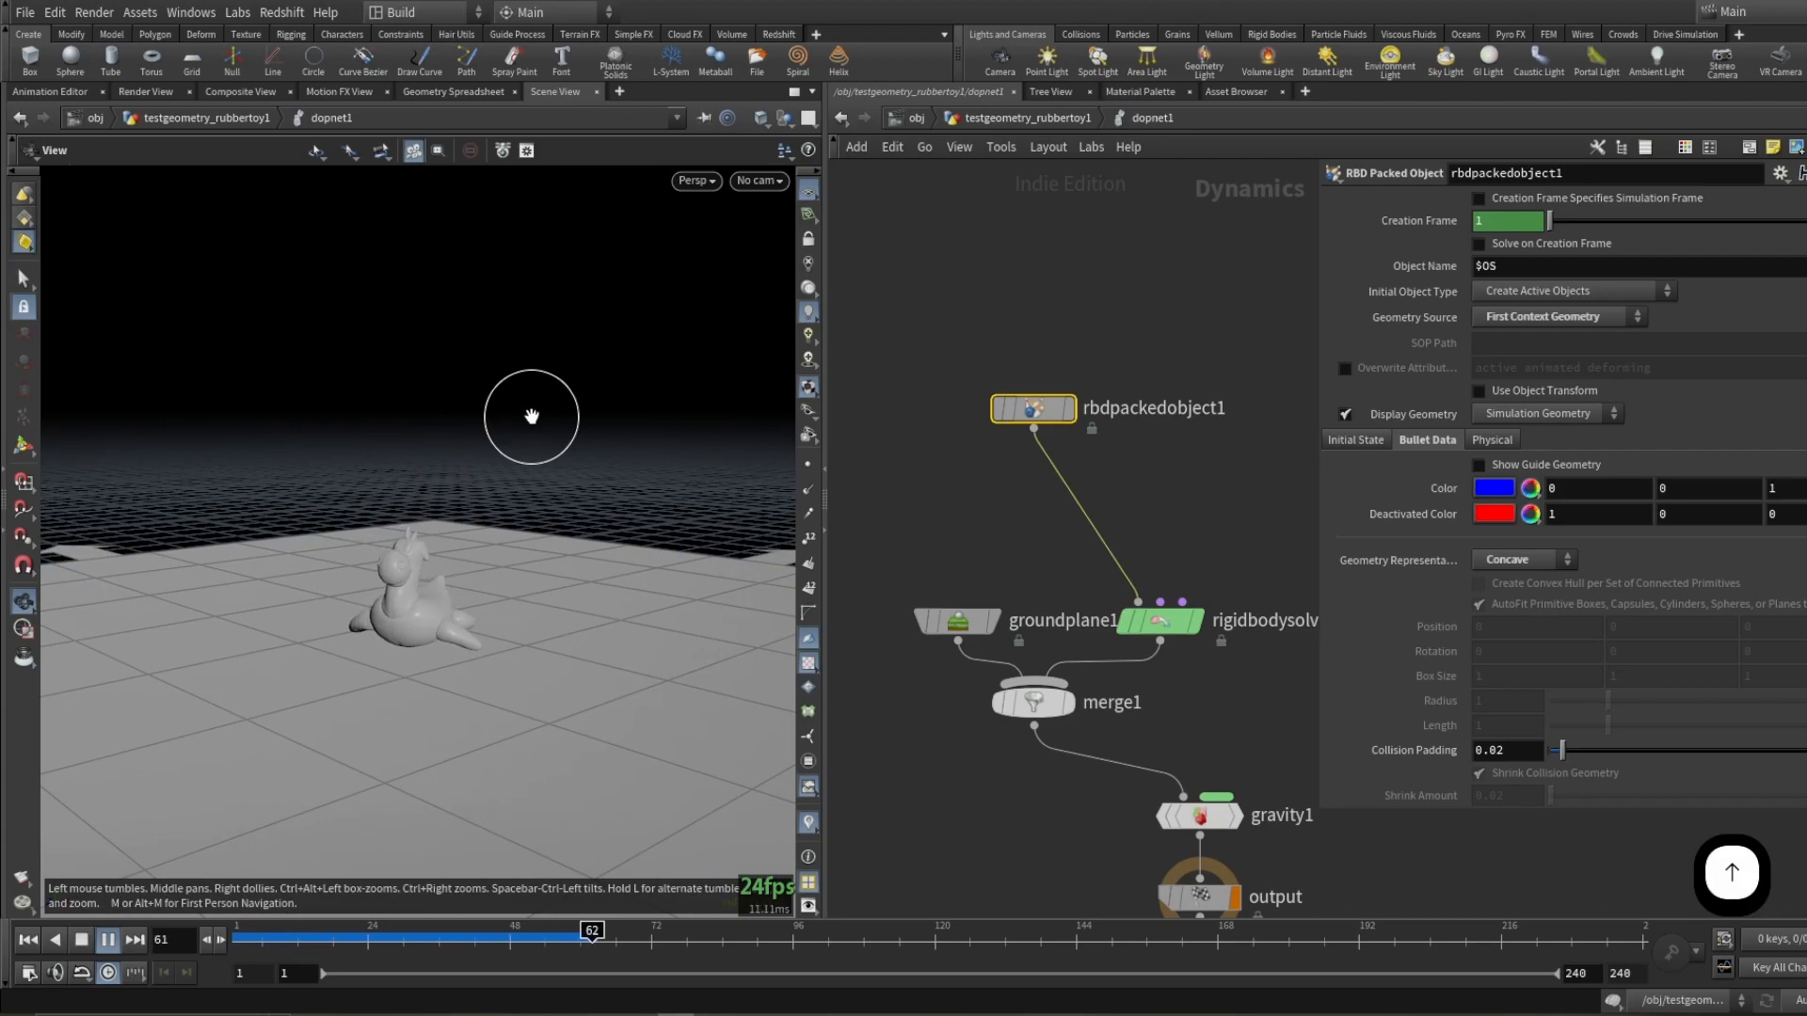
right_click_drag(532, 417, 220, 698)
left_click_drag(221, 697, 488, 596)
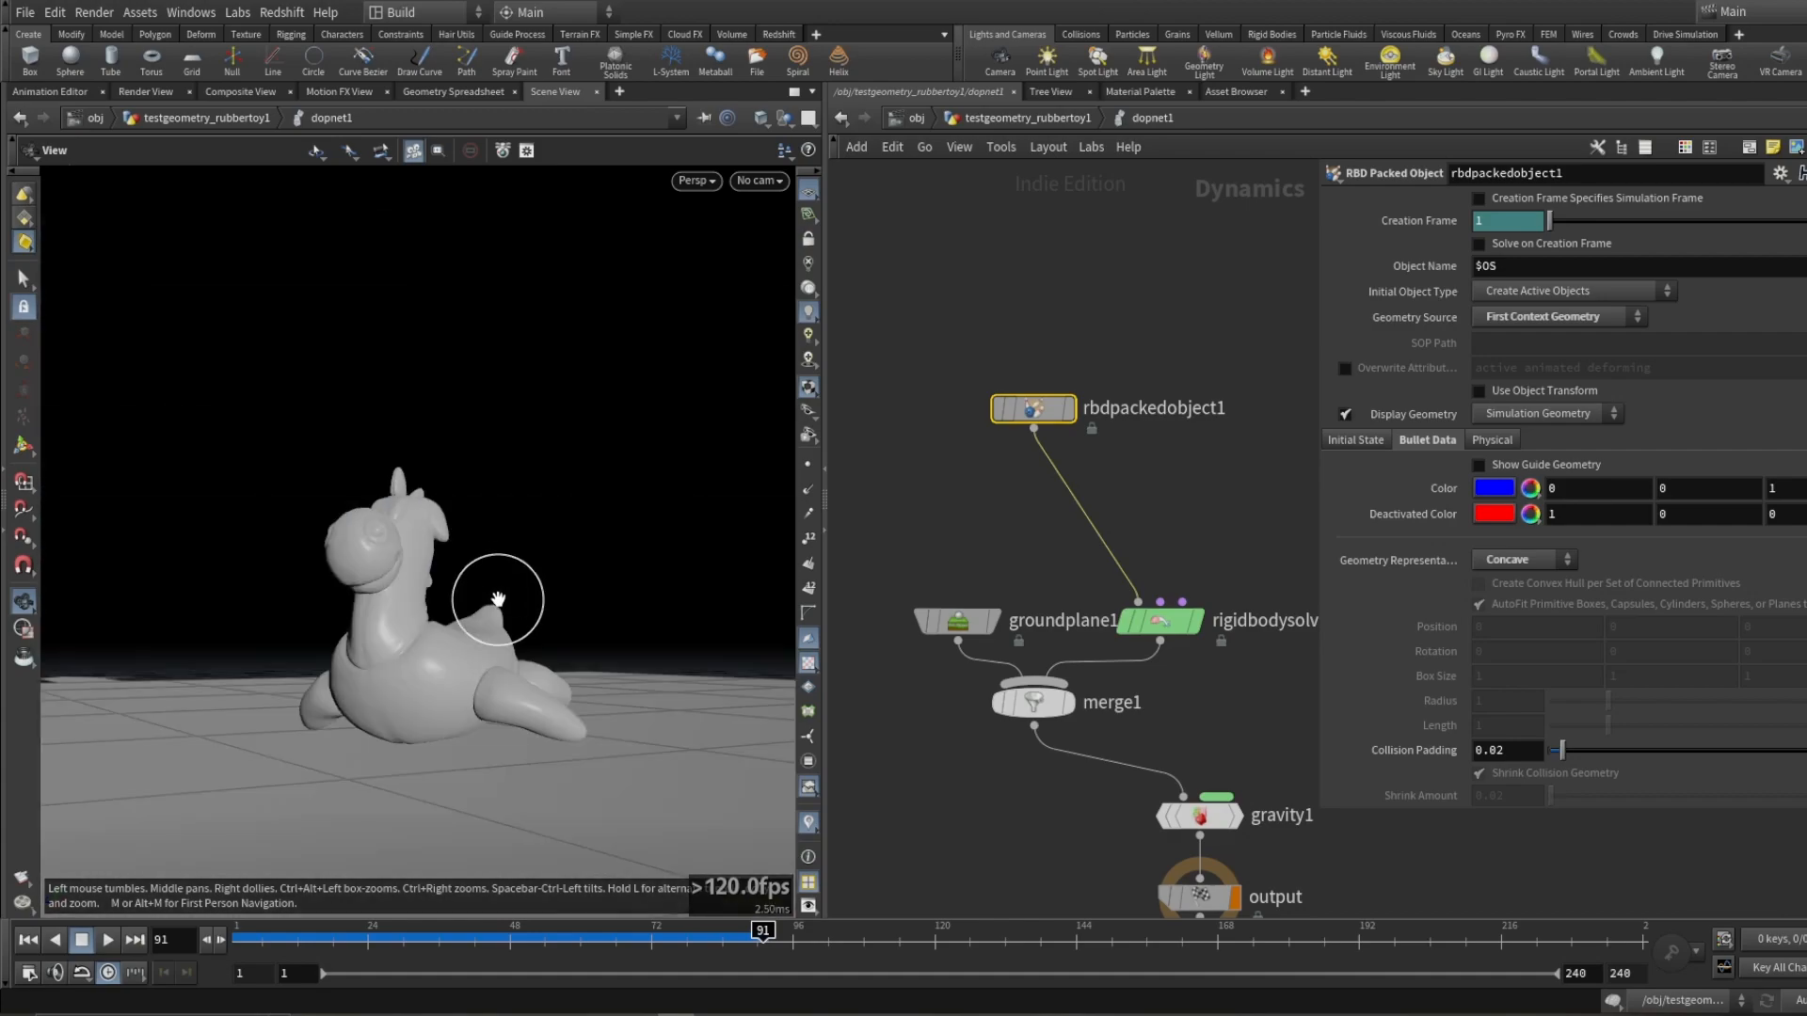
key("Up")
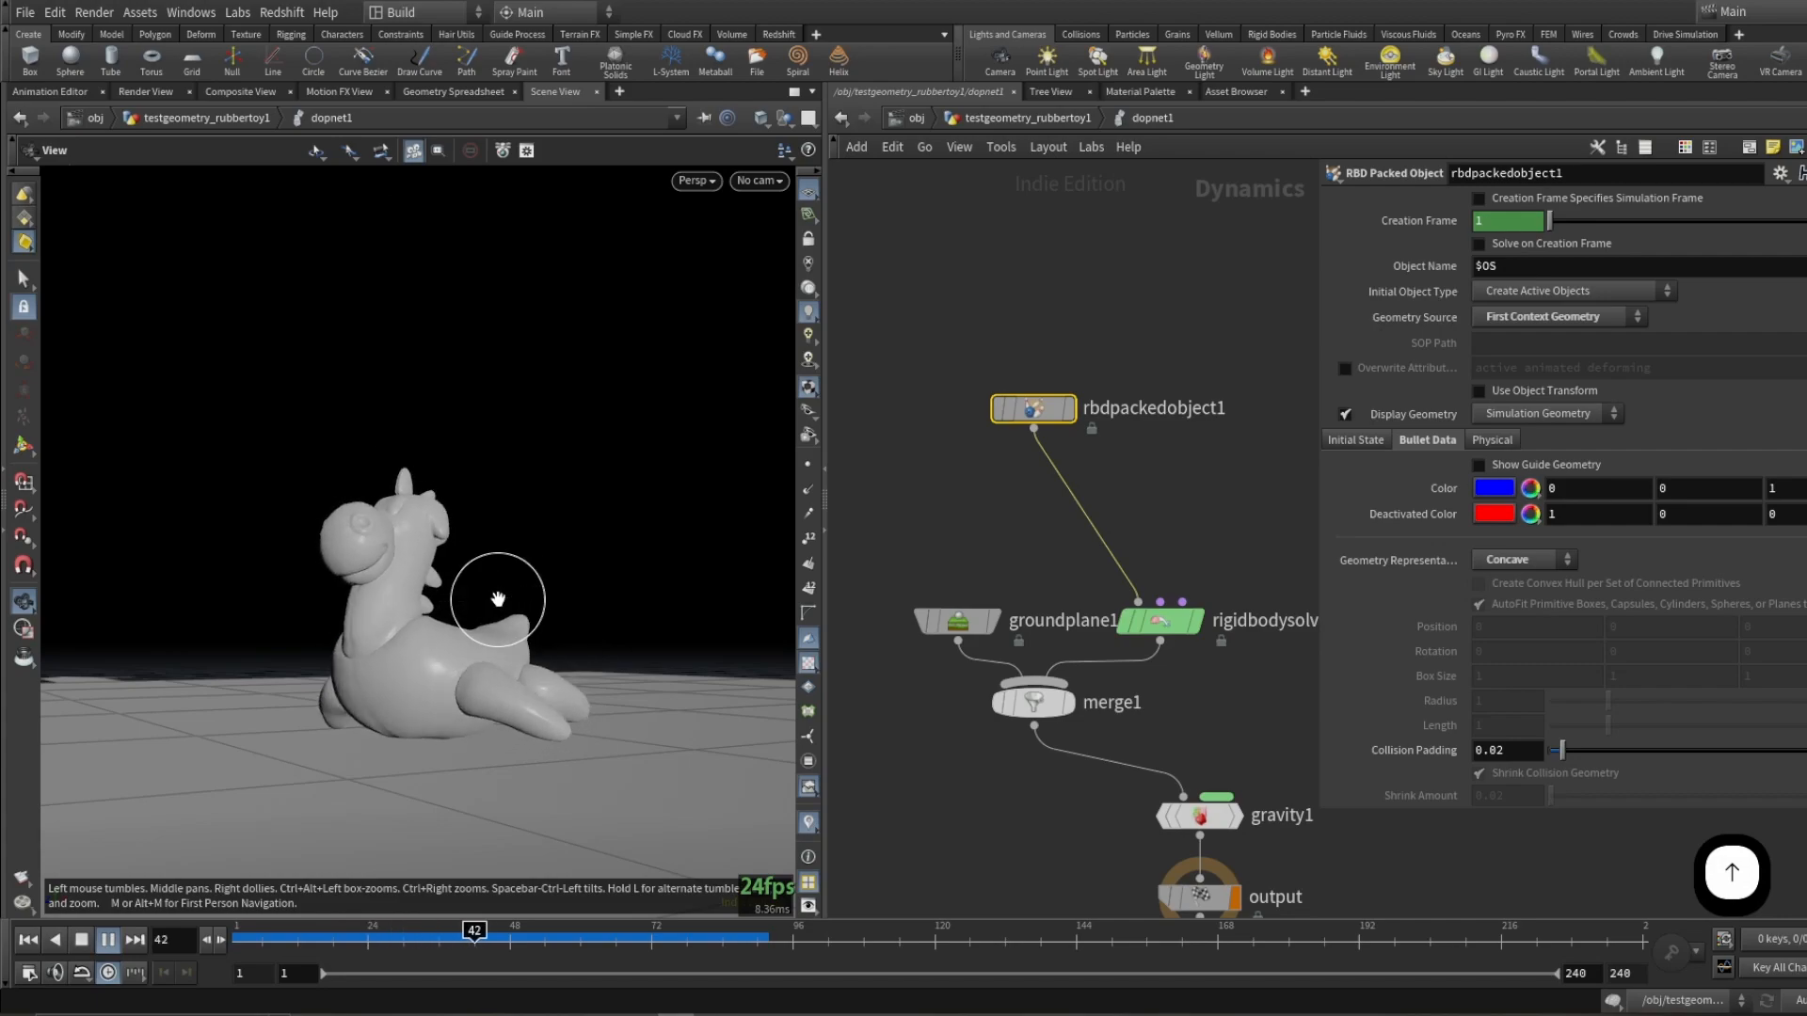
key("Up")
Step: Go up to the geometry level and move the DOP network node down to make room beneath the rubber toy node
left_click(1021, 117)
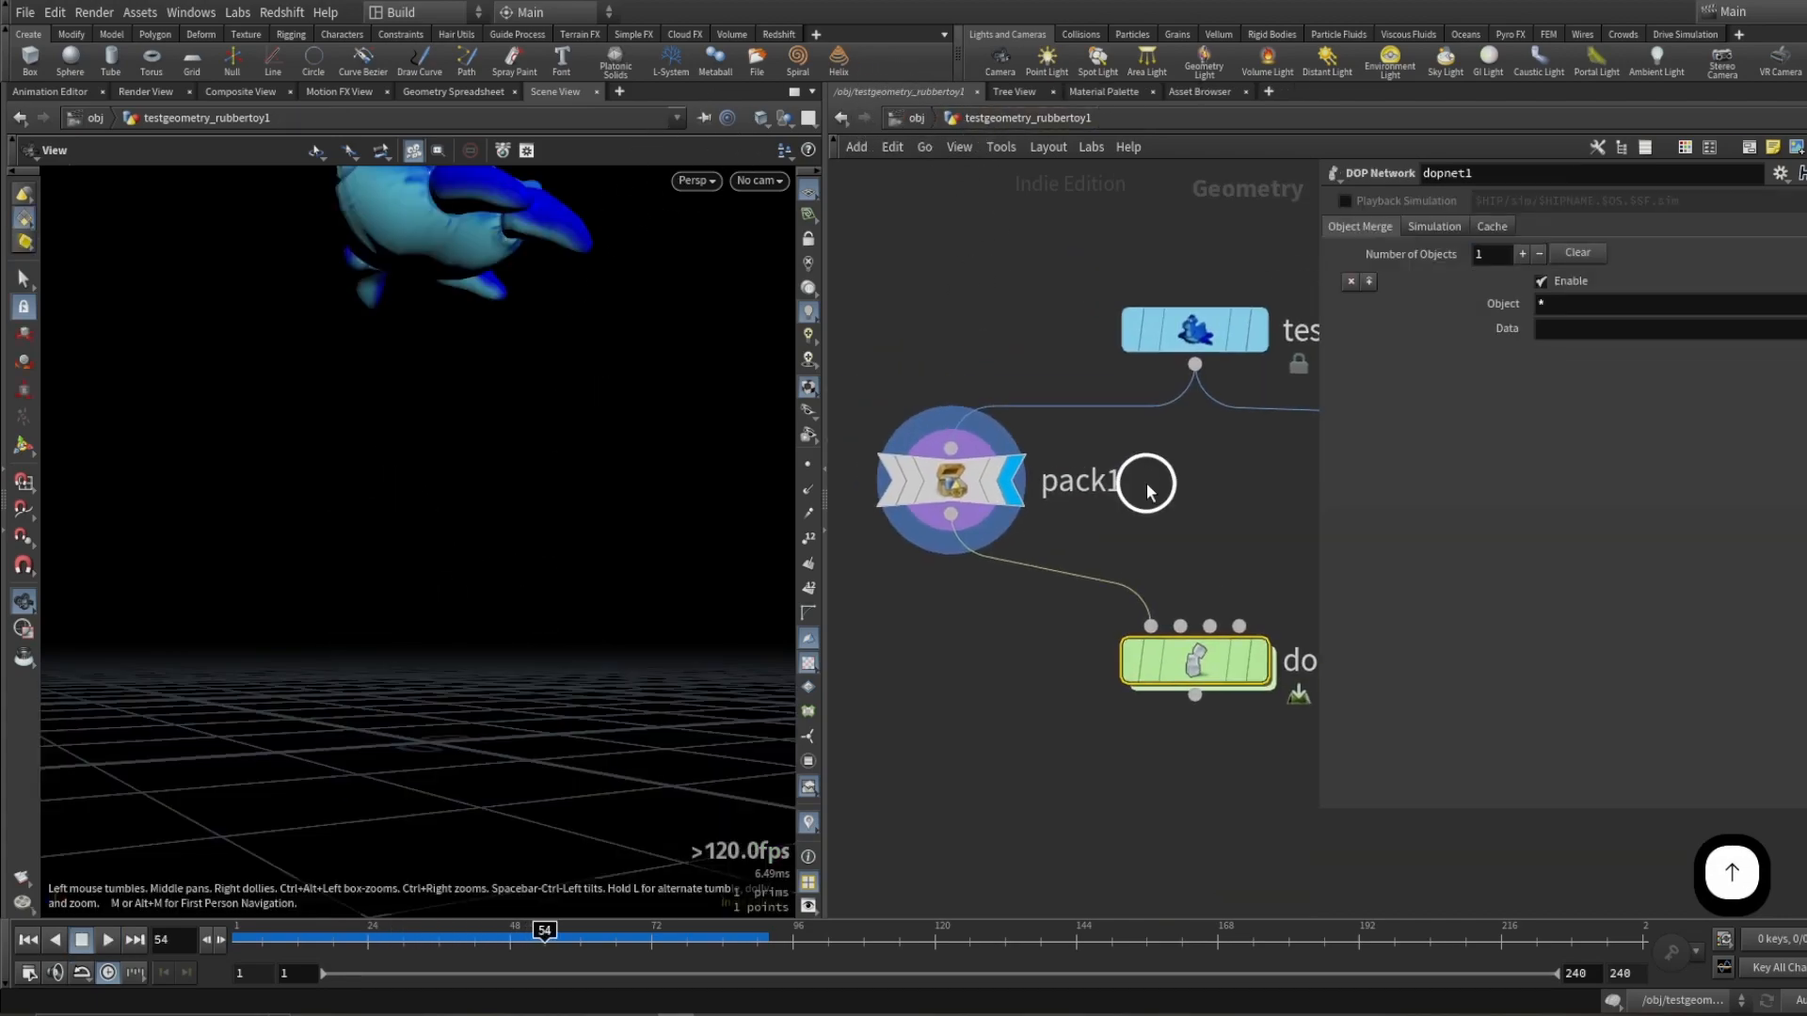
left_click(955, 550)
scroll(928, 645, "down", 2)
left_click_drag(496, 242, 443, 377)
left_click_drag(1084, 683, 1082, 830)
Step: Add an Assemble node below the rubber toy, wire the toy's output into it, and display it
key("Tab")
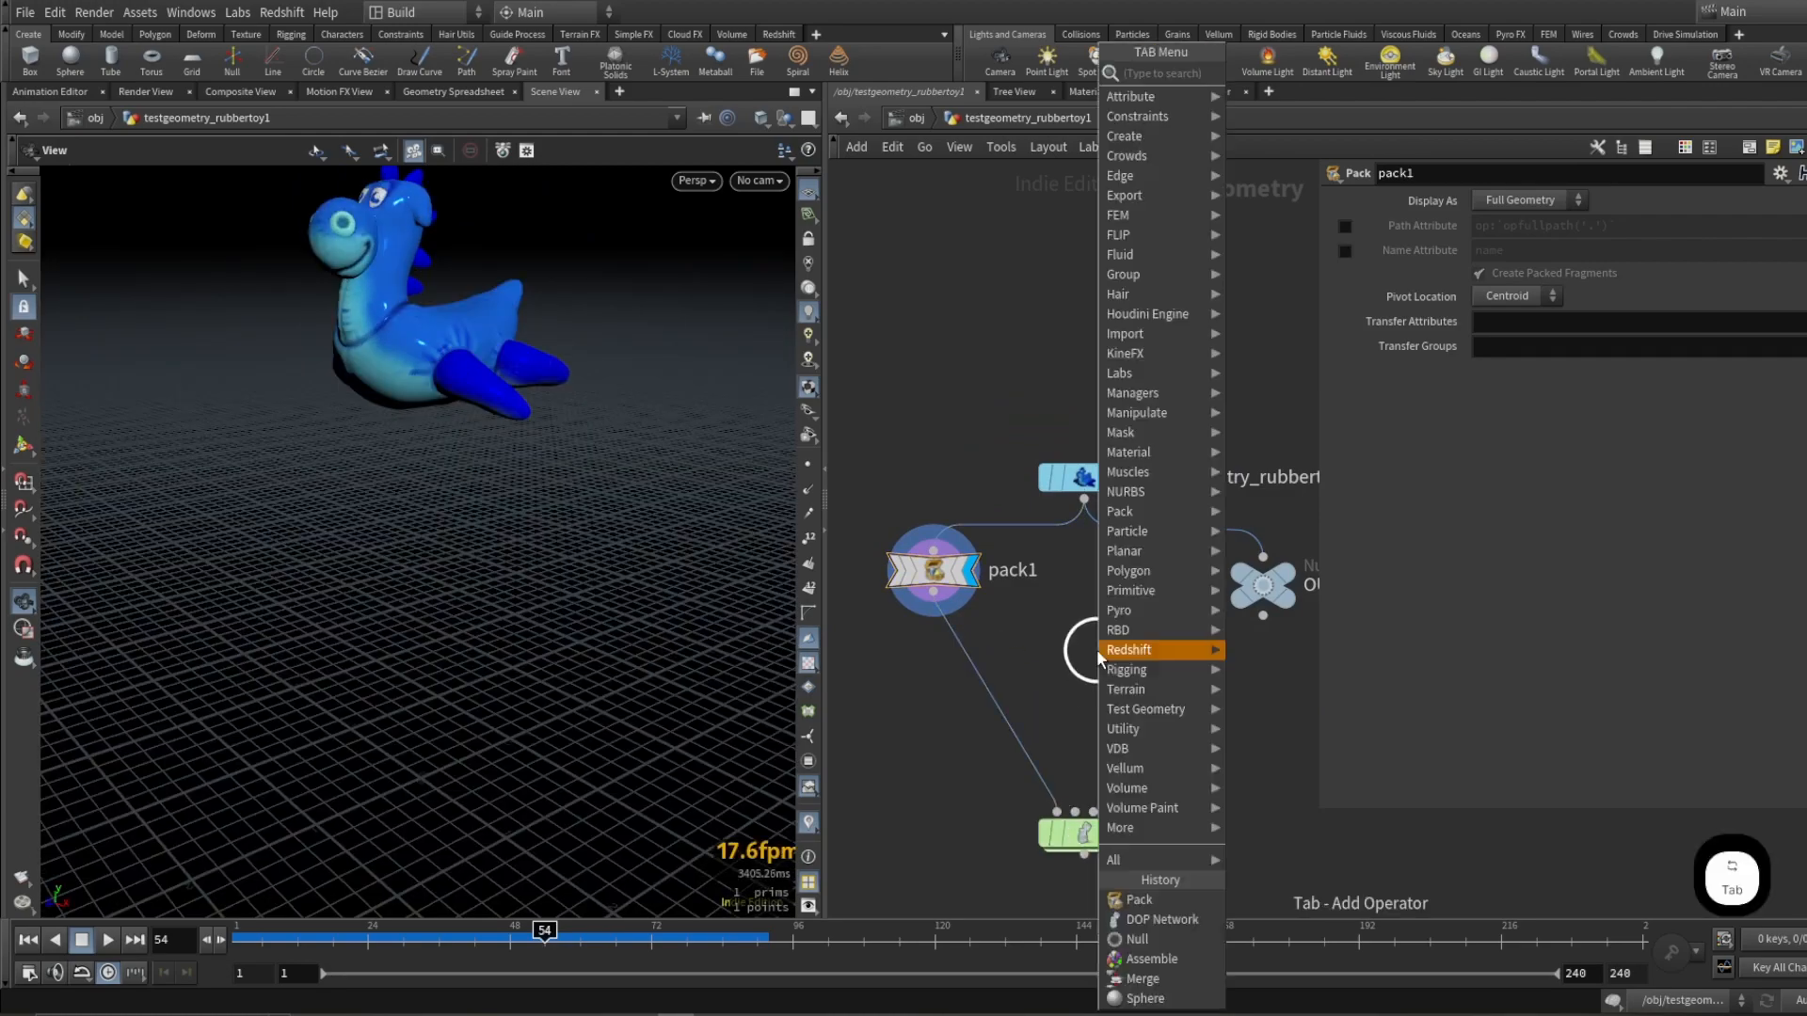
type("assemble")
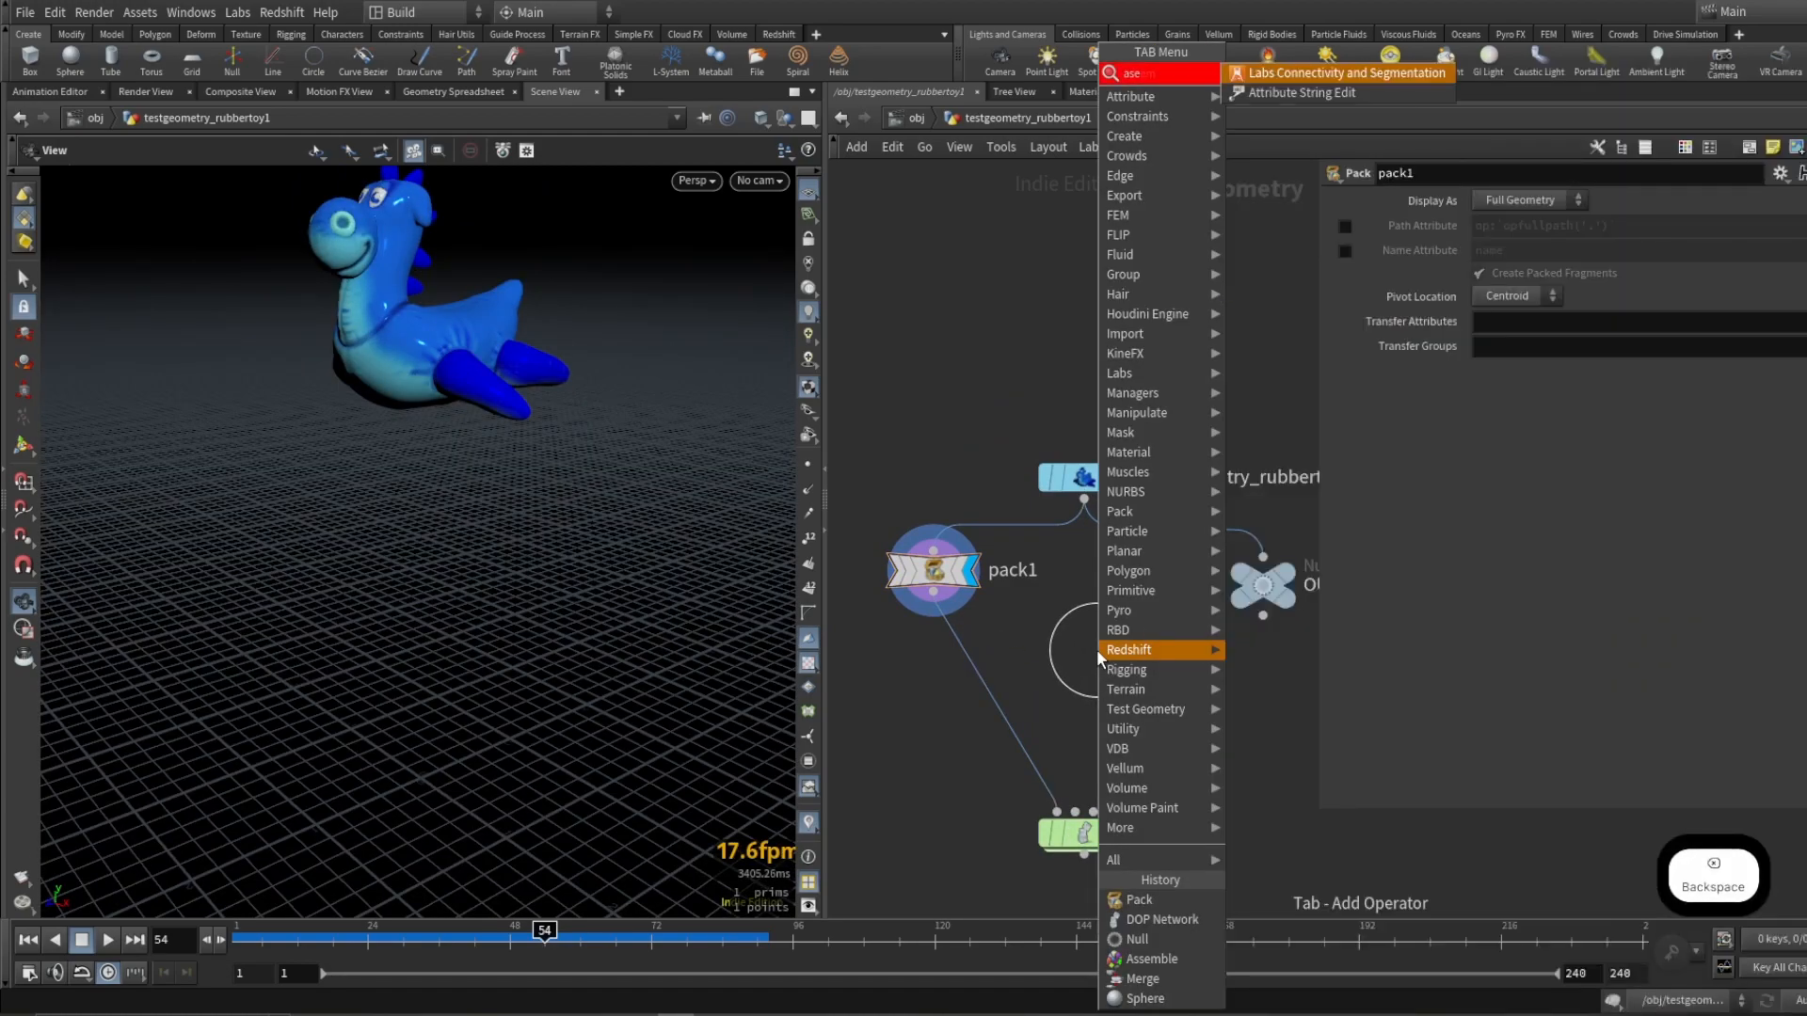
key("Return")
left_click(1097, 649)
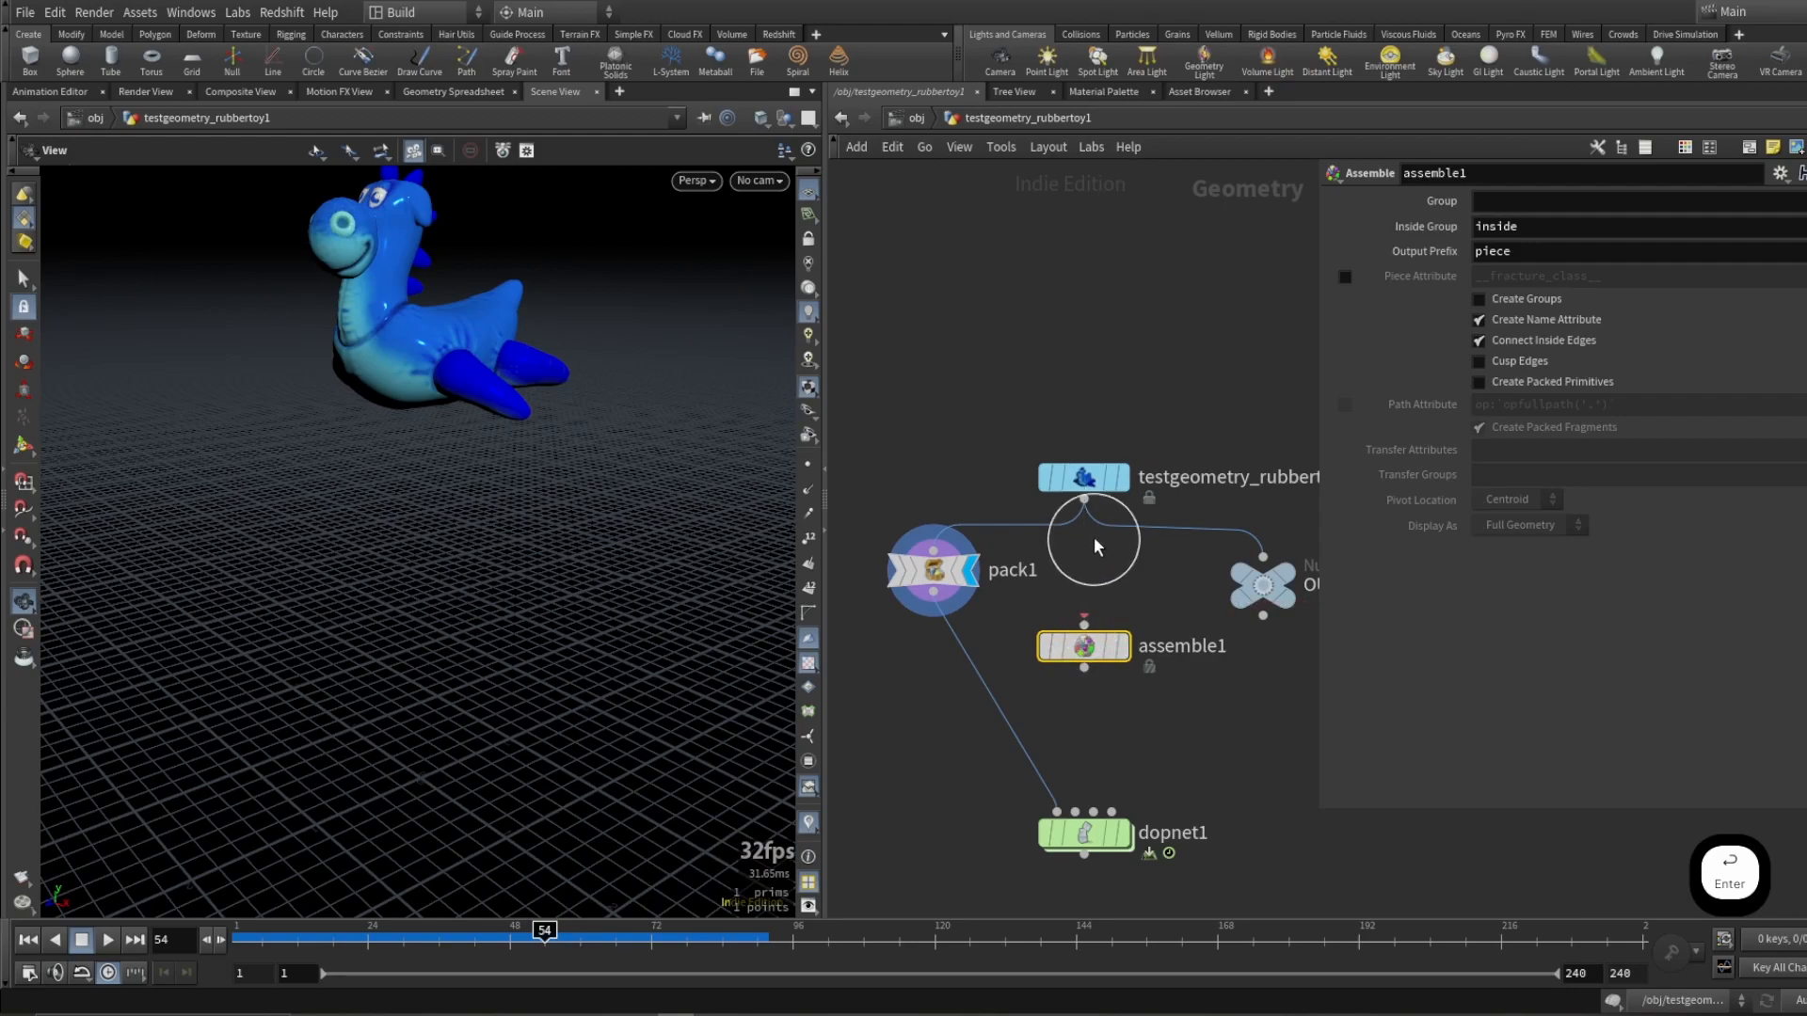
left_click_drag(1084, 500, 1090, 647)
key("r")
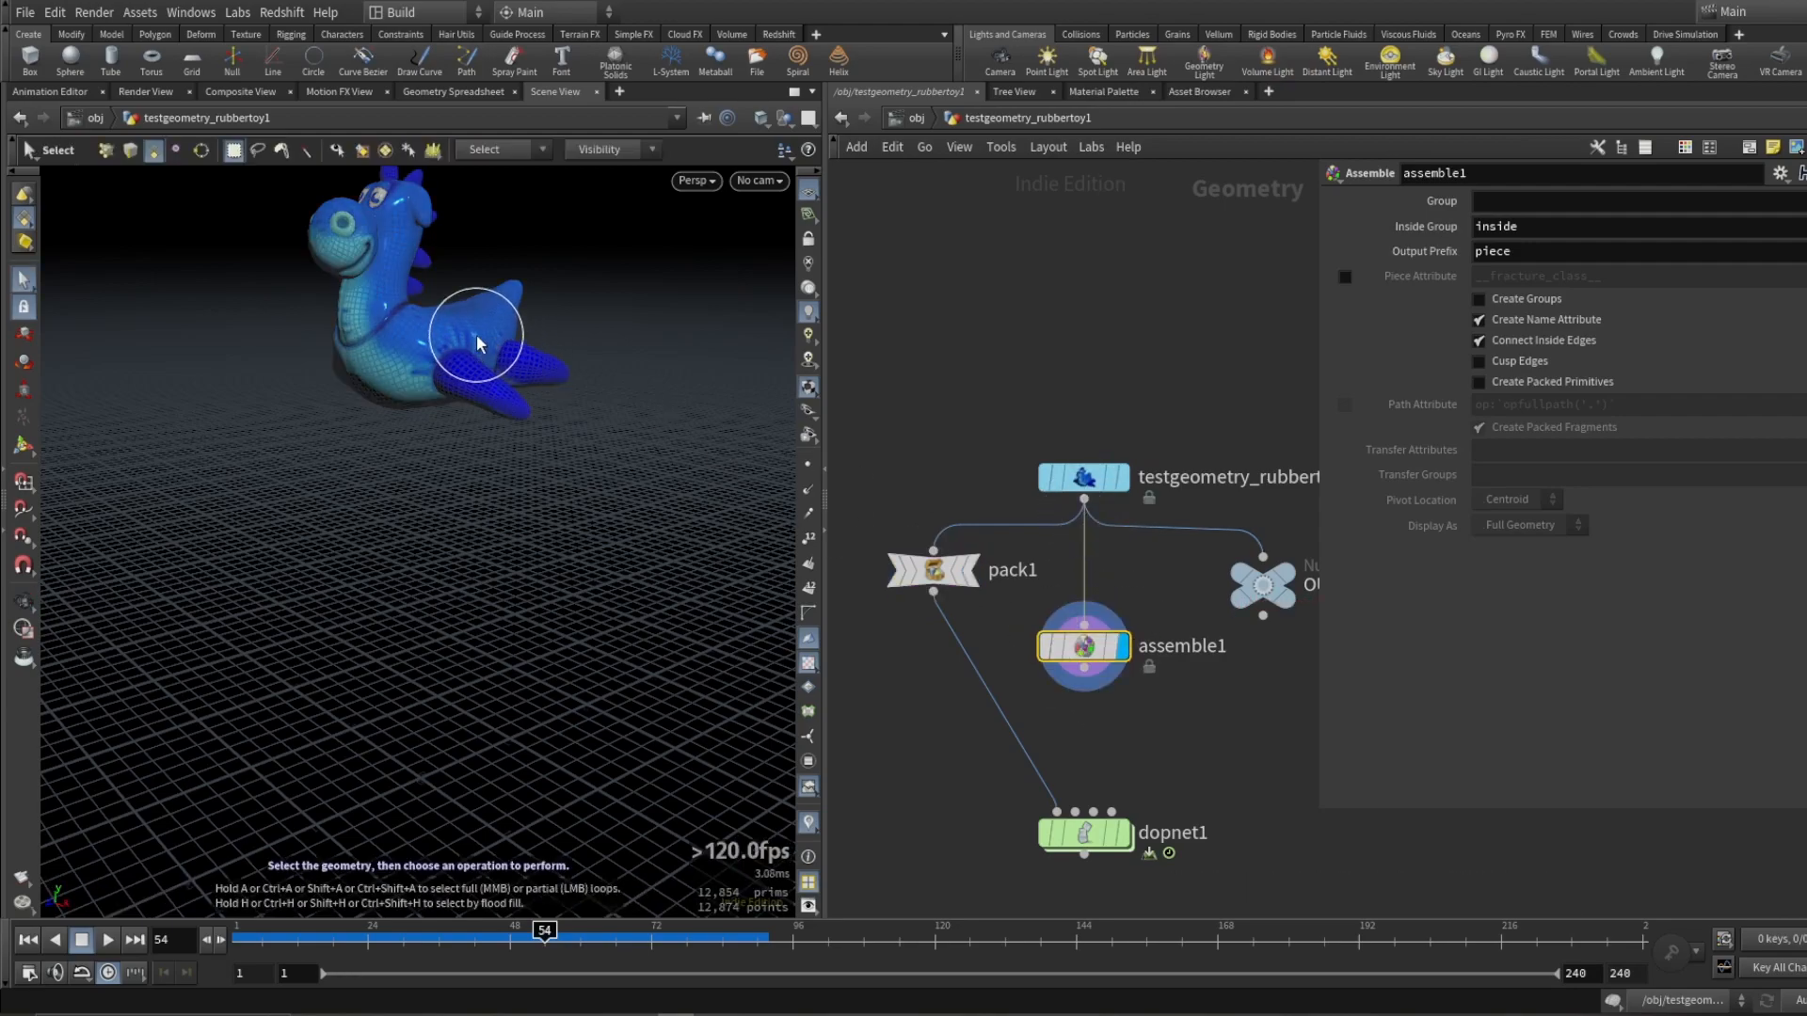
Step: Examine the toy's mesh up close and select its whole connected body piece in the viewport
scroll(471, 325, "up", 10, "alt")
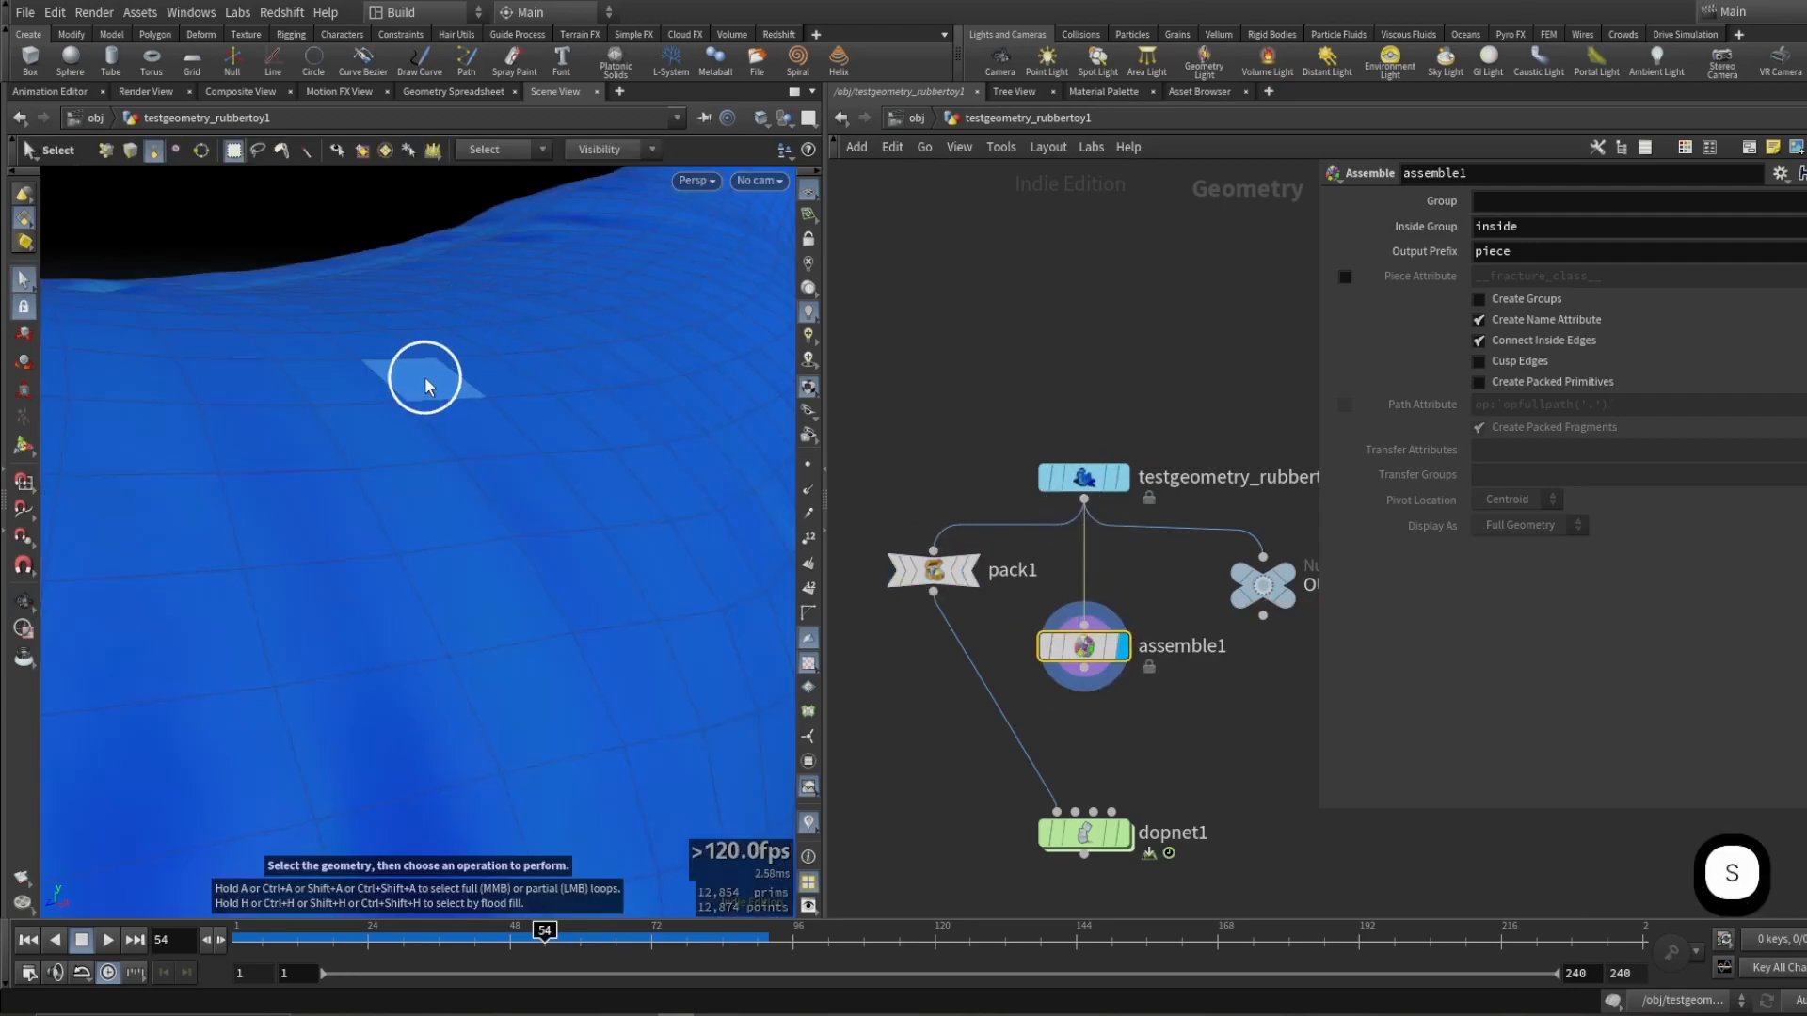
left_click_drag(387, 374, 476, 250, "alt")
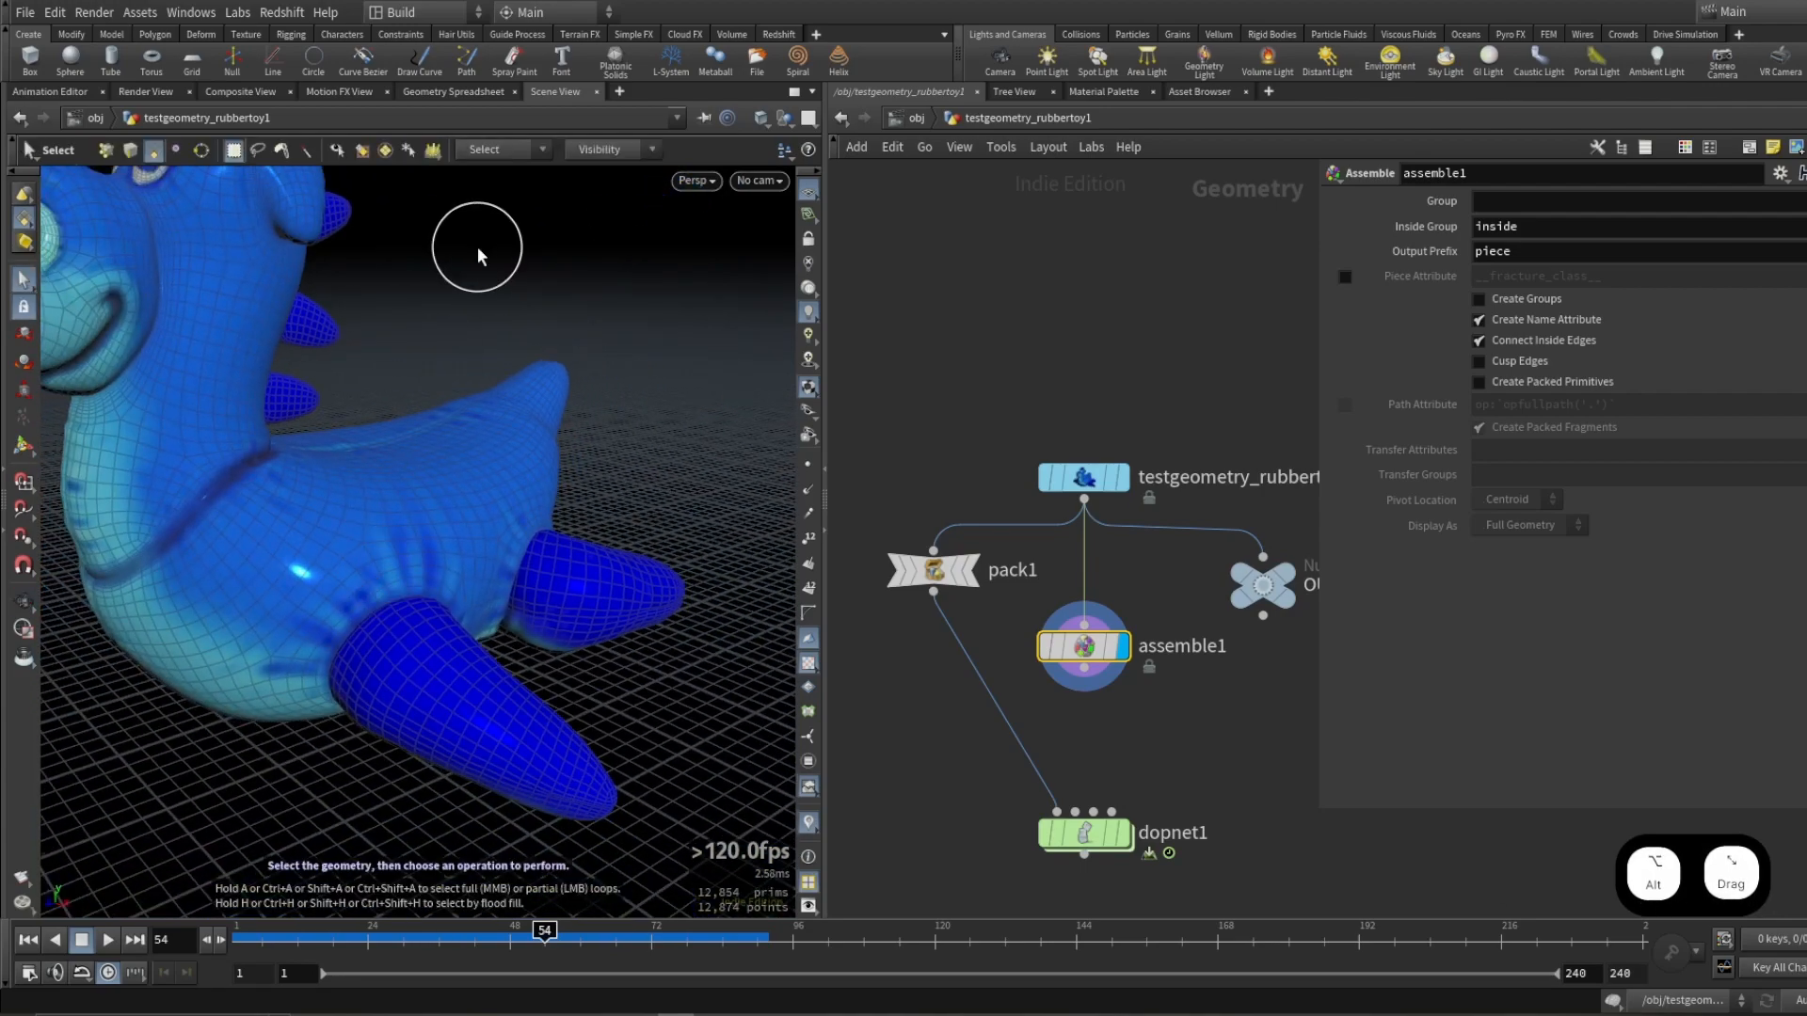
left_click(237, 12)
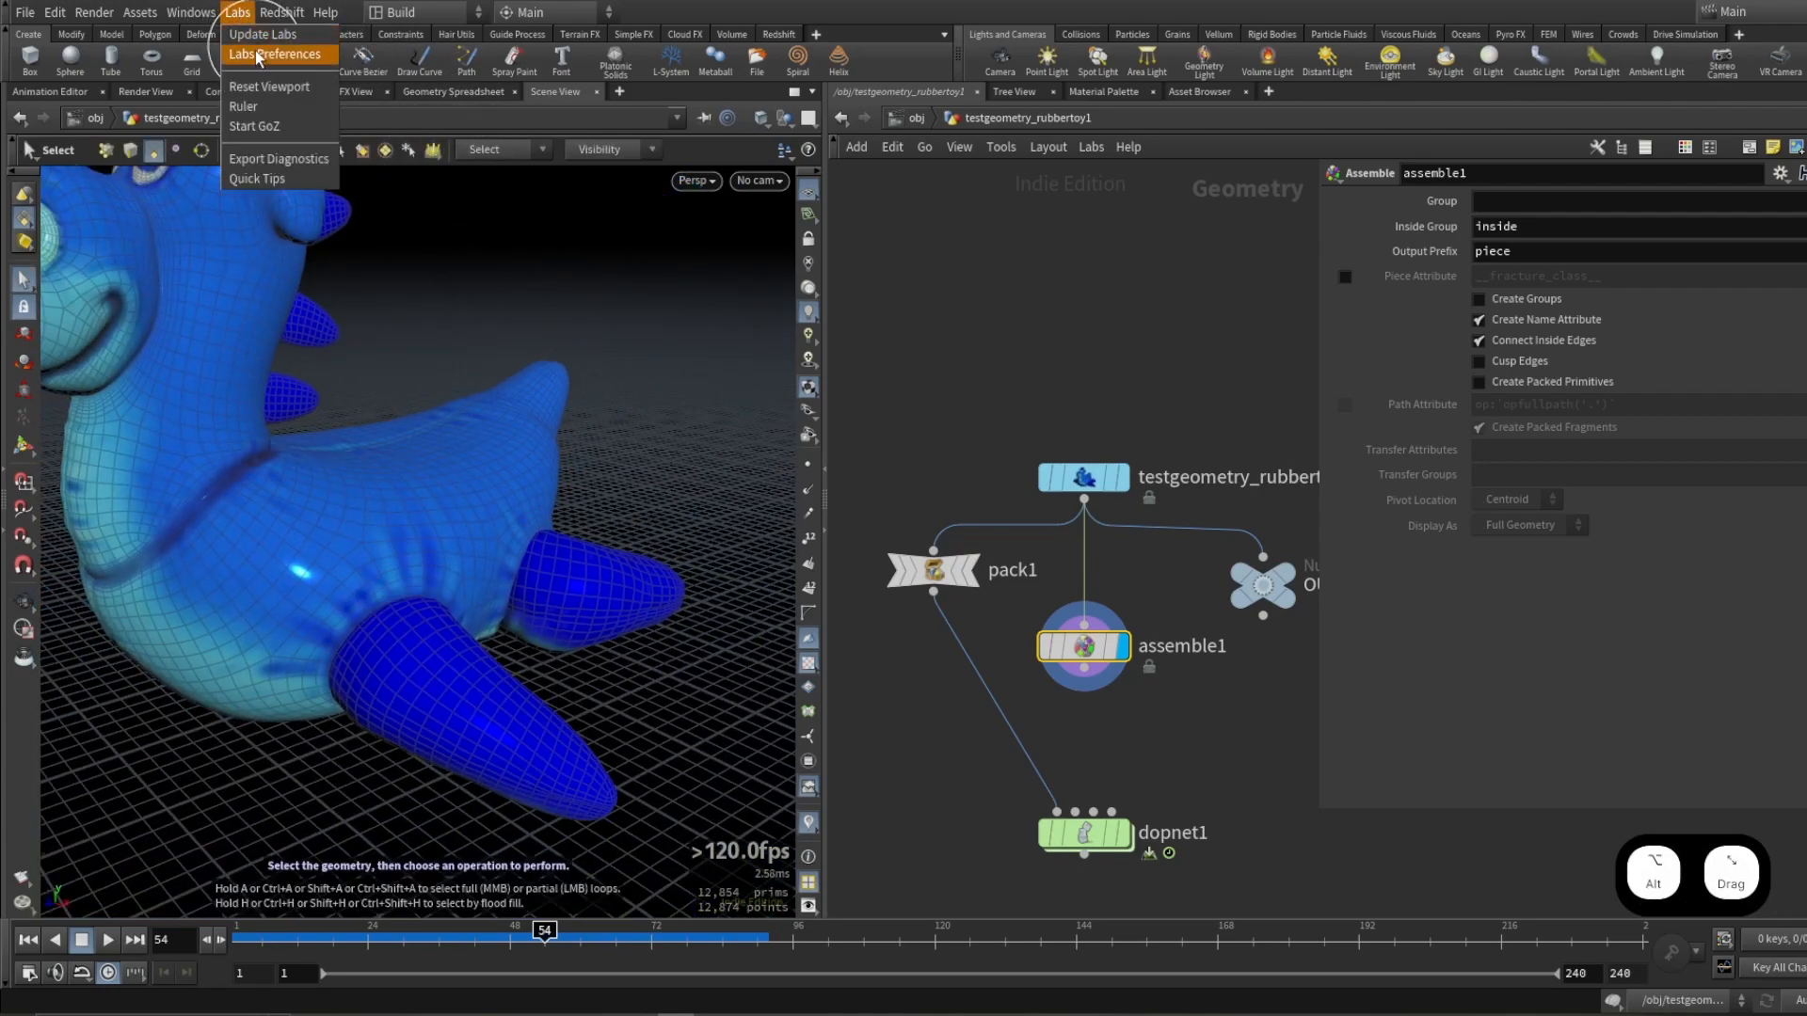
left_click(243, 12)
left_click(440, 504)
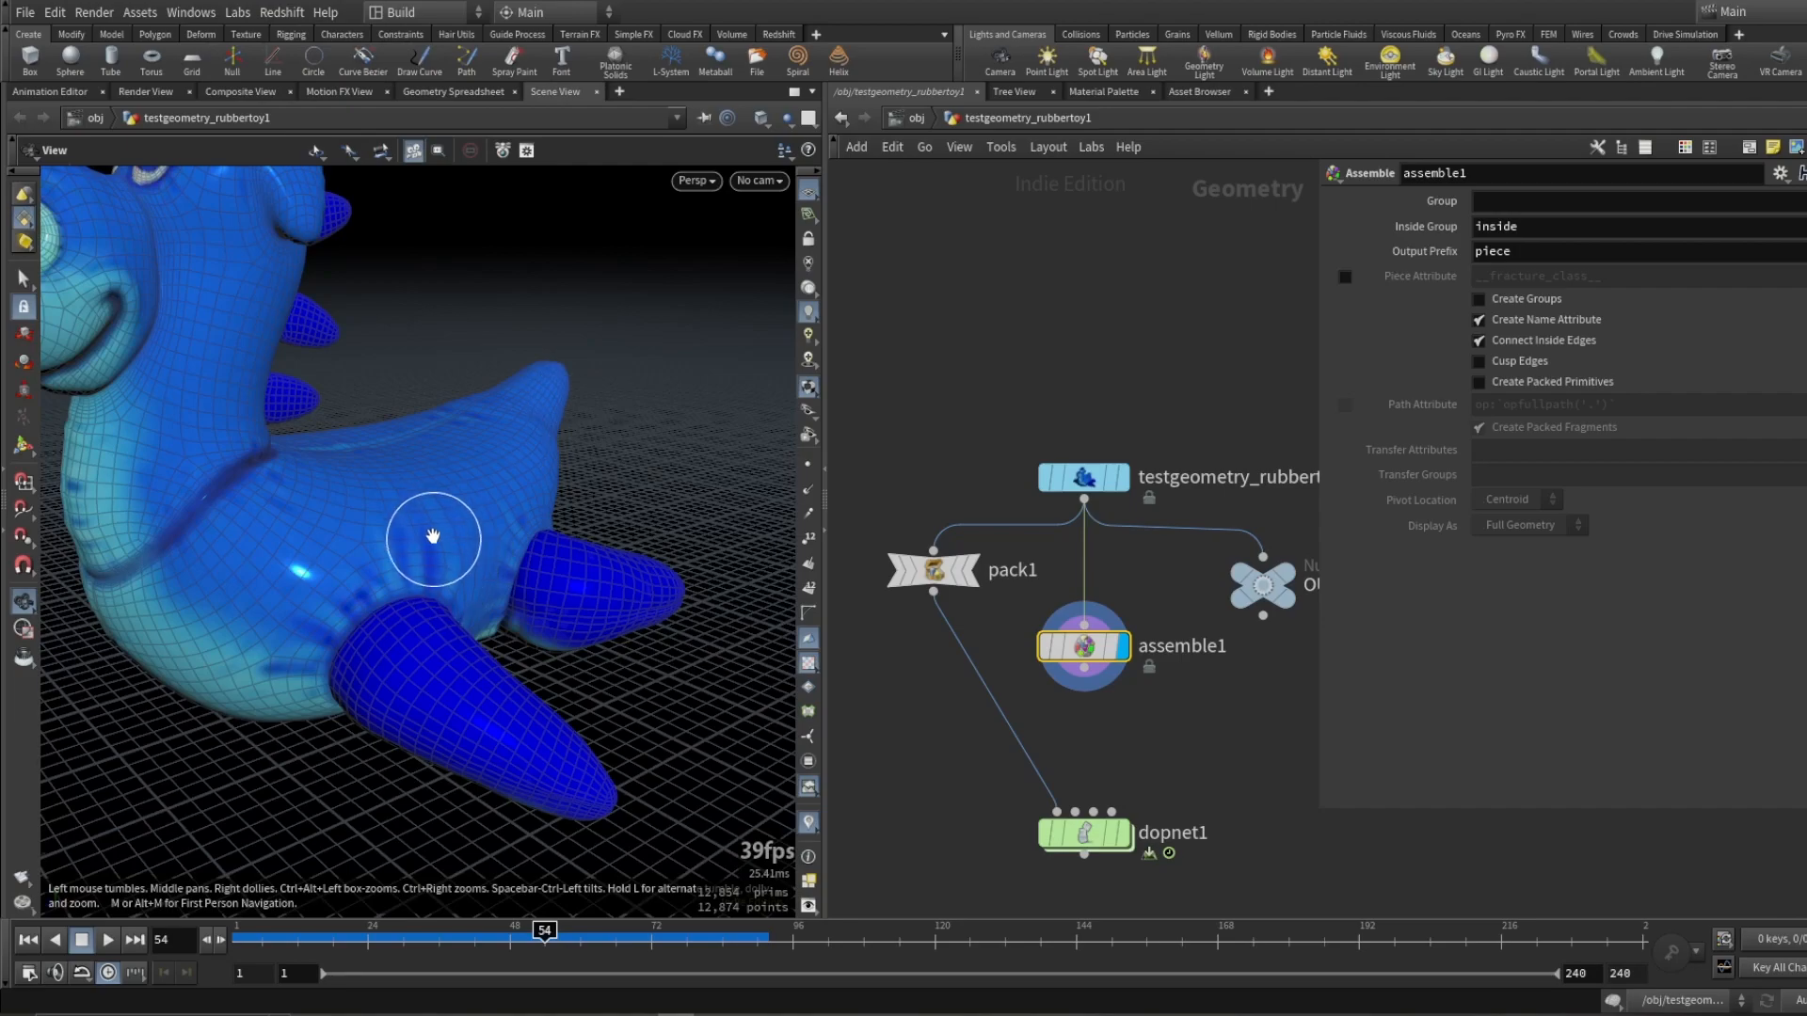
key("s")
double_click(444, 504)
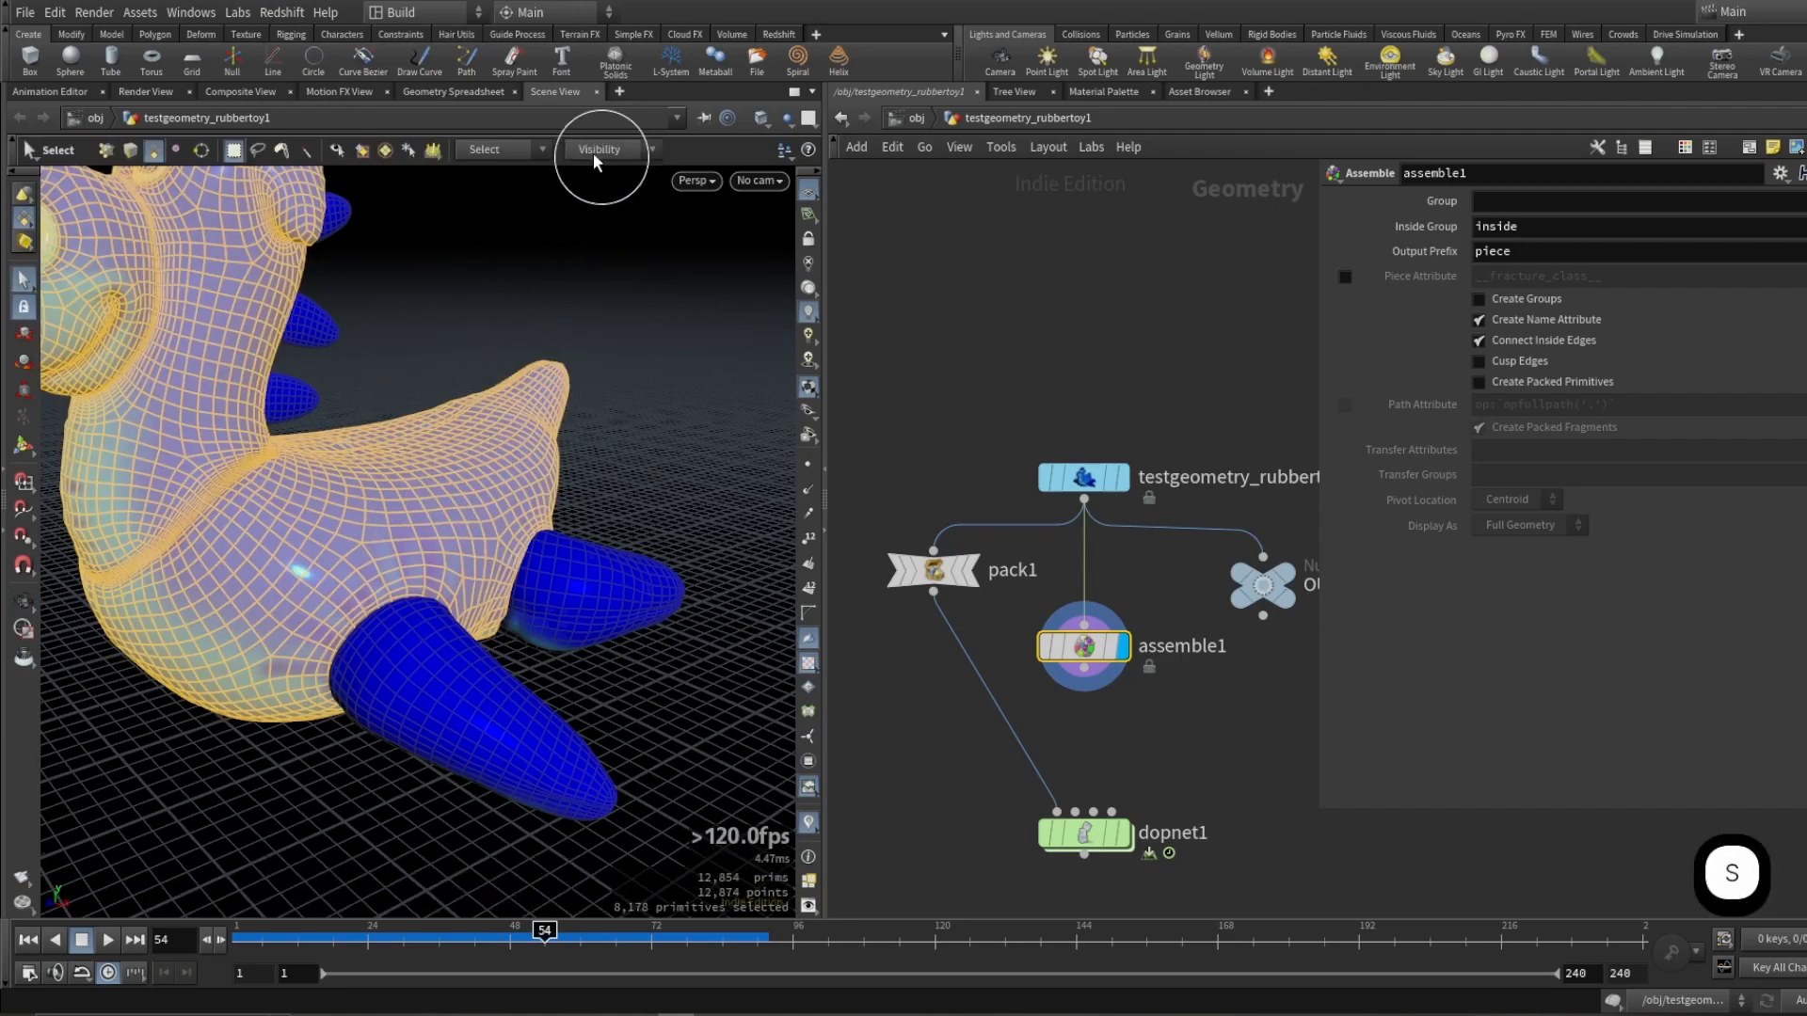
Step: Close the Scene View pane tab and open a new Scene View that frames the rubber toy
left_click(595, 91)
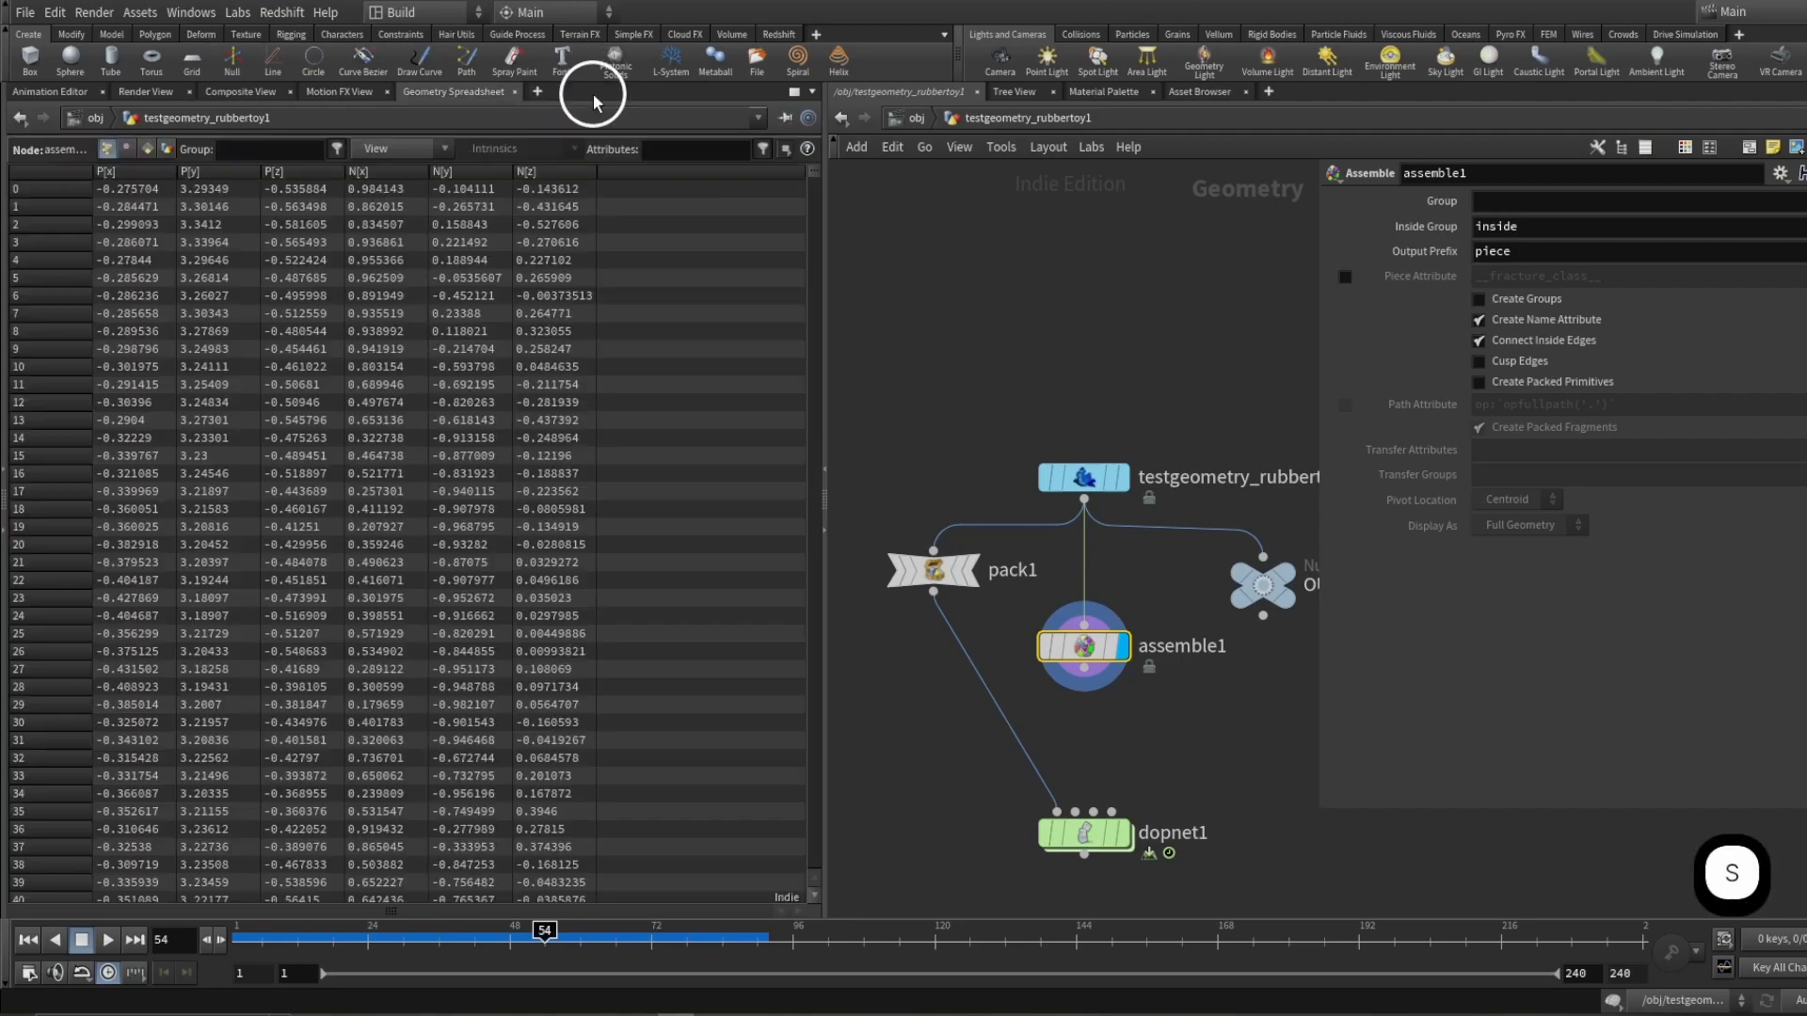
left_click(538, 91)
mouse_move(612, 130)
mouse_move(764, 329)
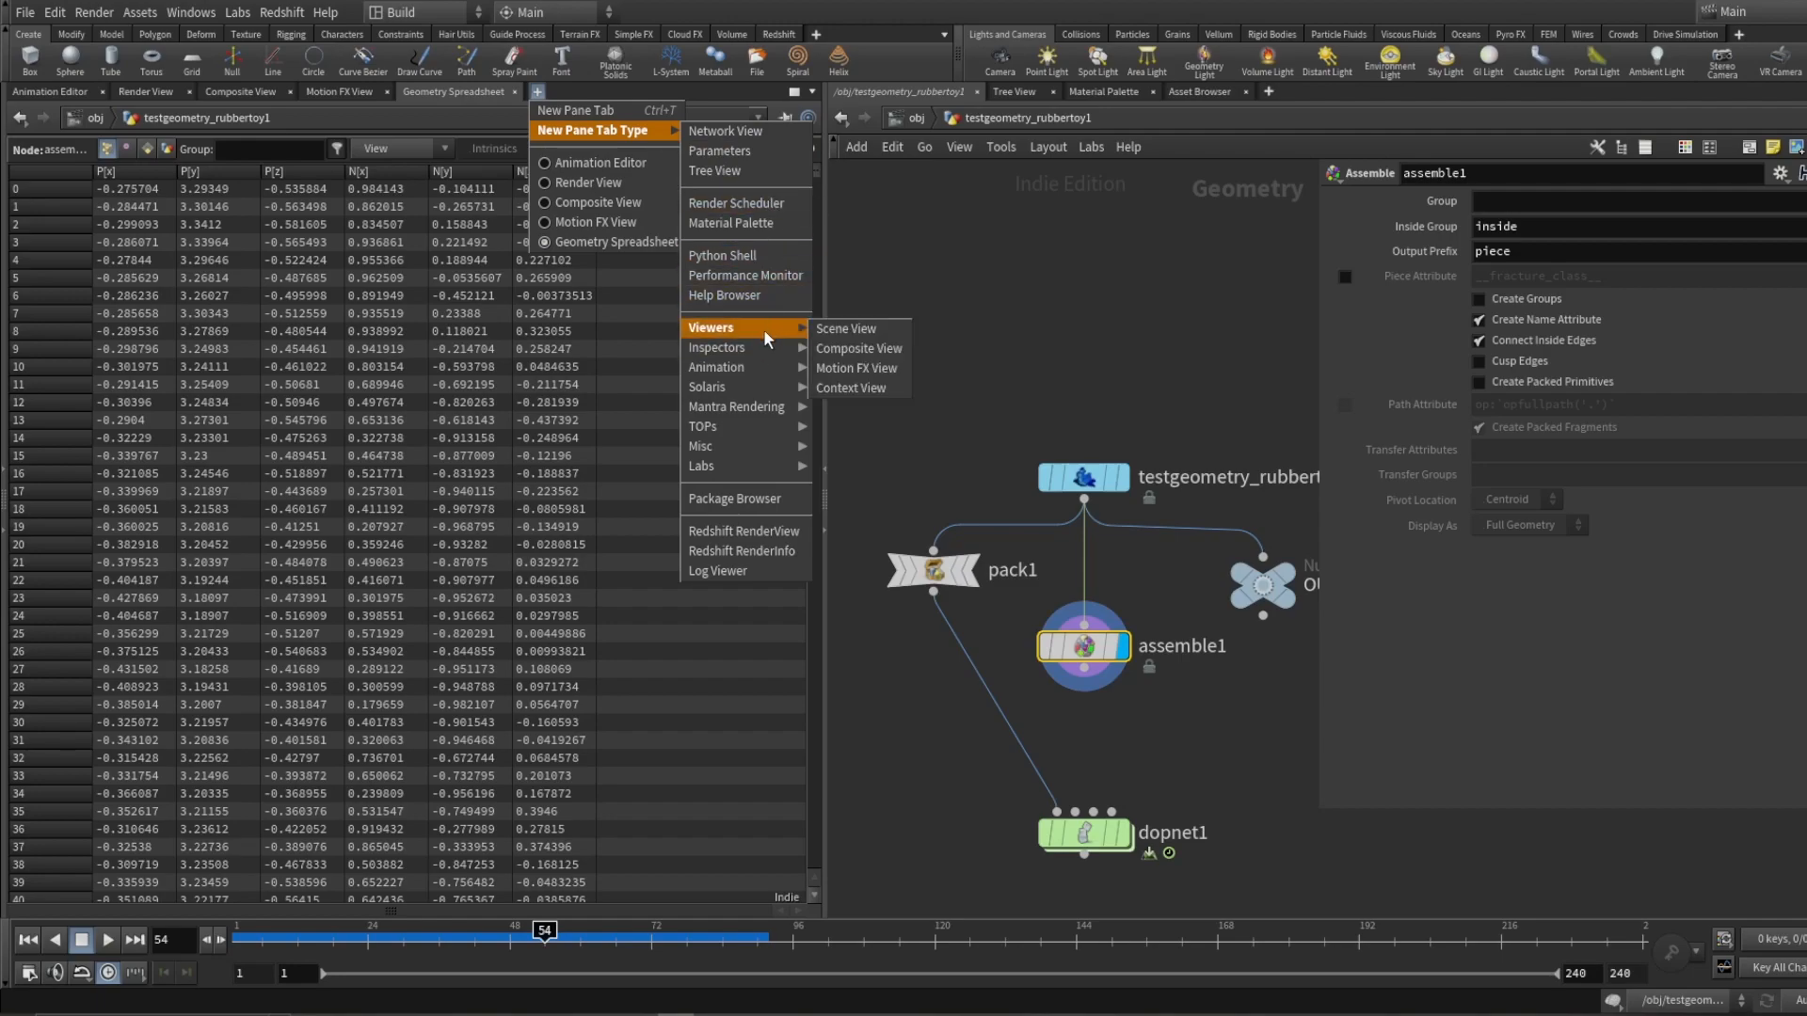
left_click(846, 329)
key("g")
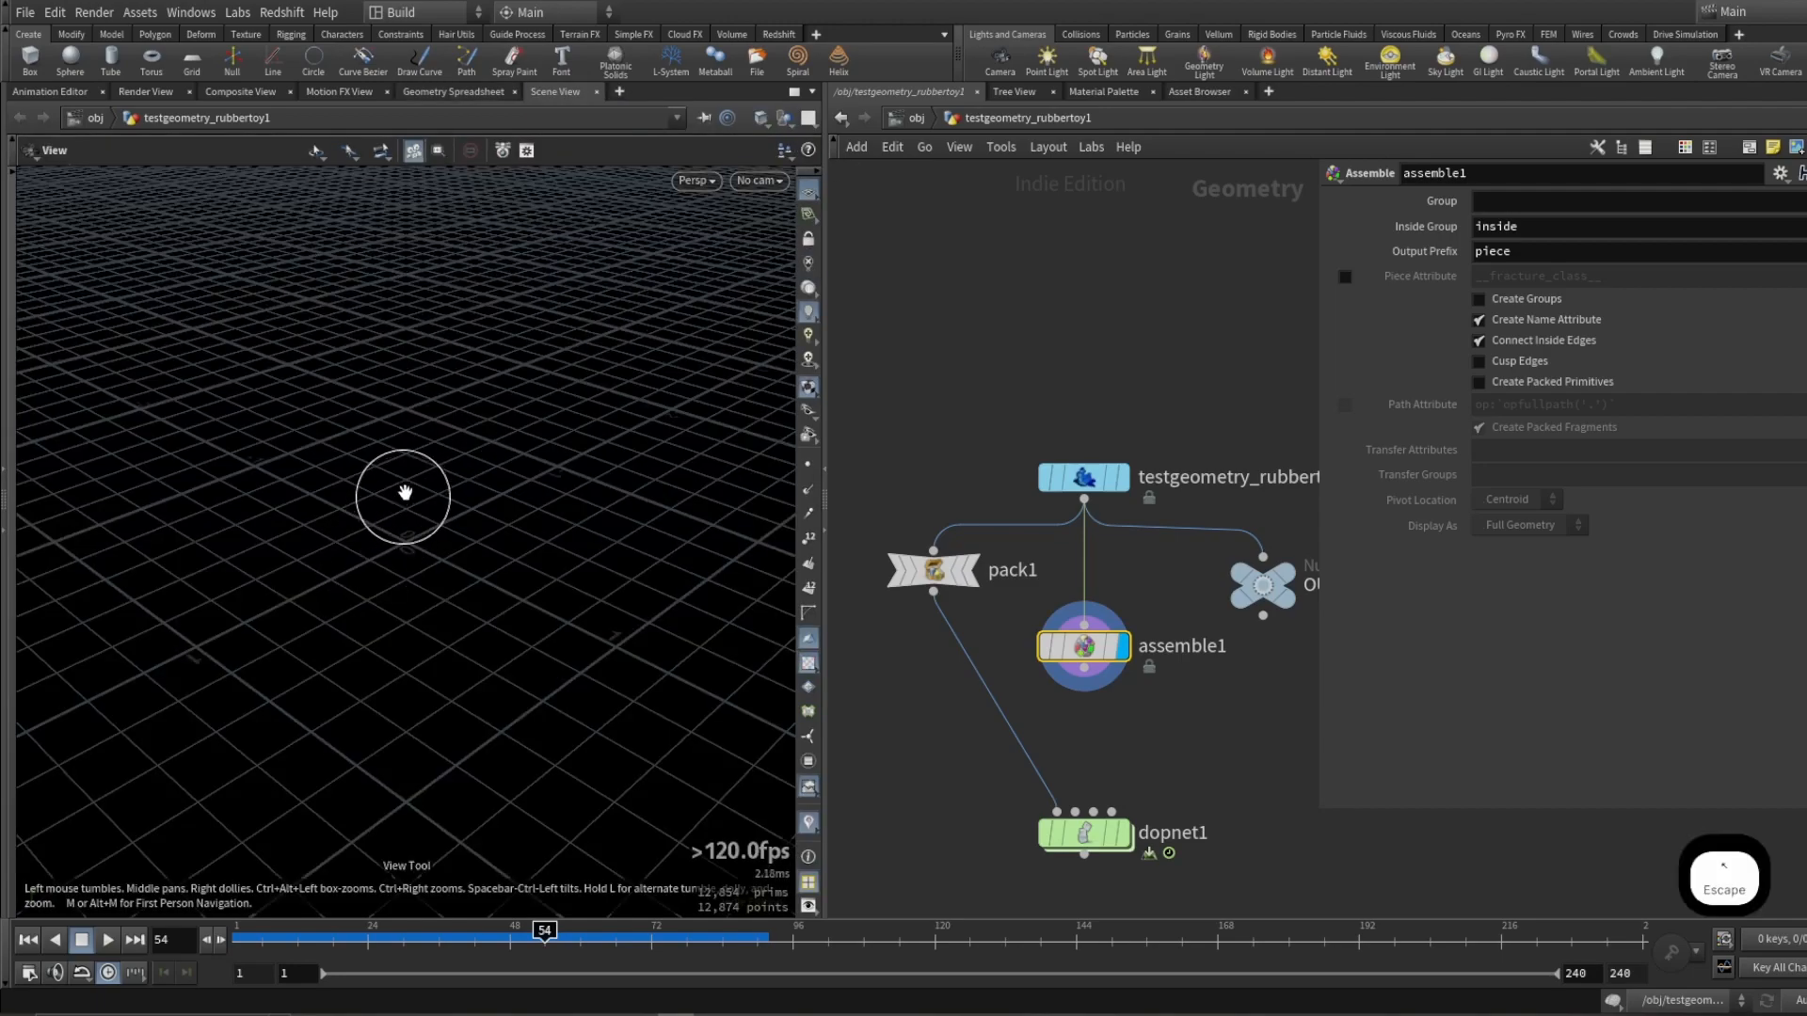
left_click_drag(376, 524, 476, 565)
Step: Select the toy's body and its flippers one at a time to examine the separate connected pieces
key("s")
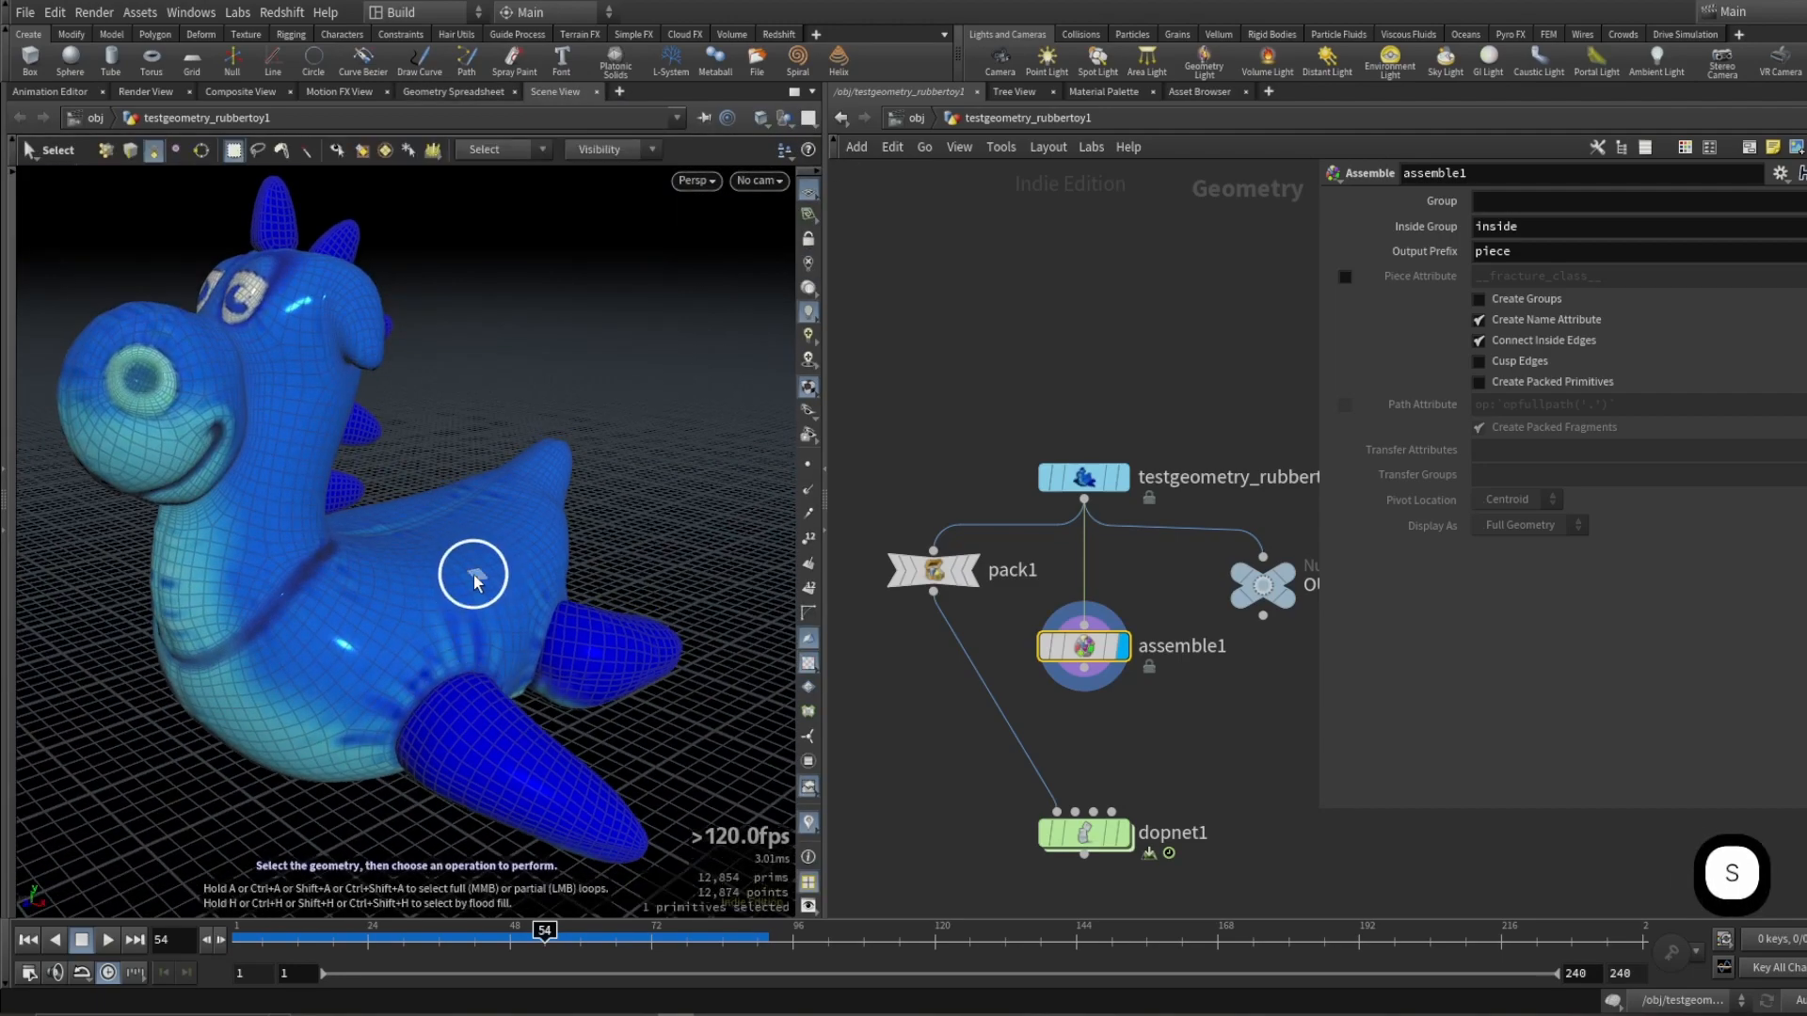
left_click(555, 532)
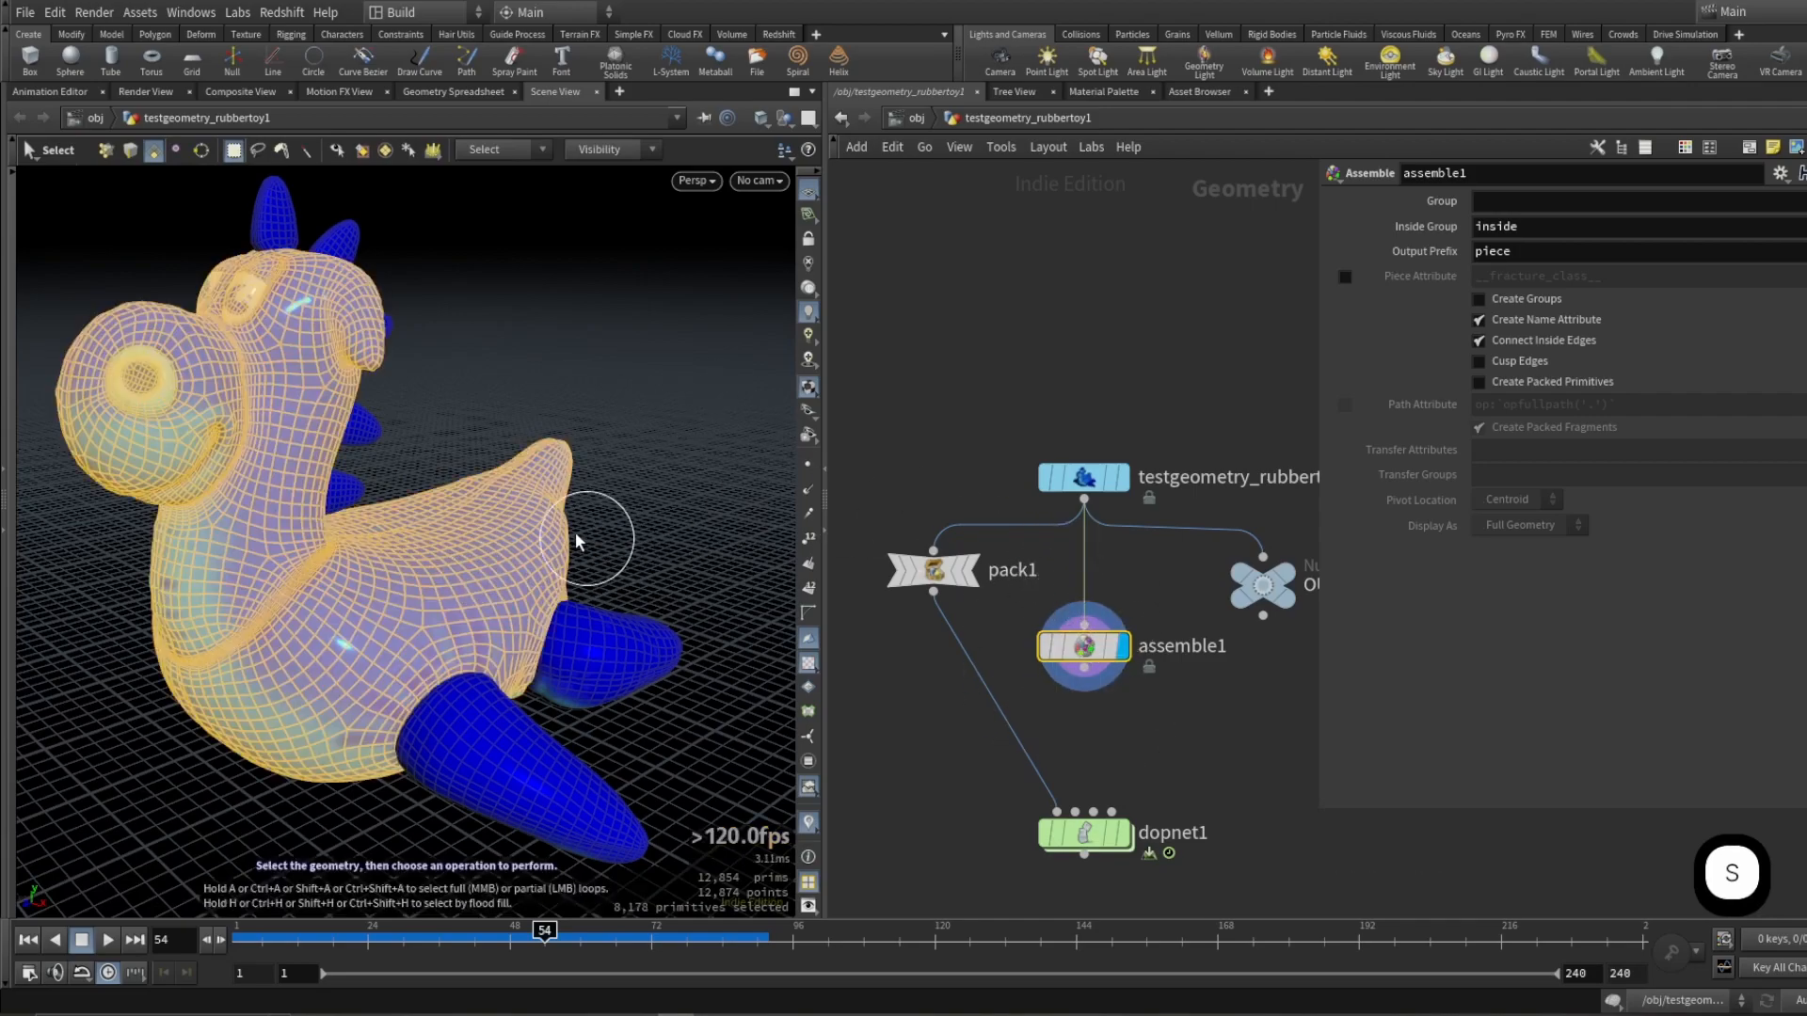
double_click(617, 662)
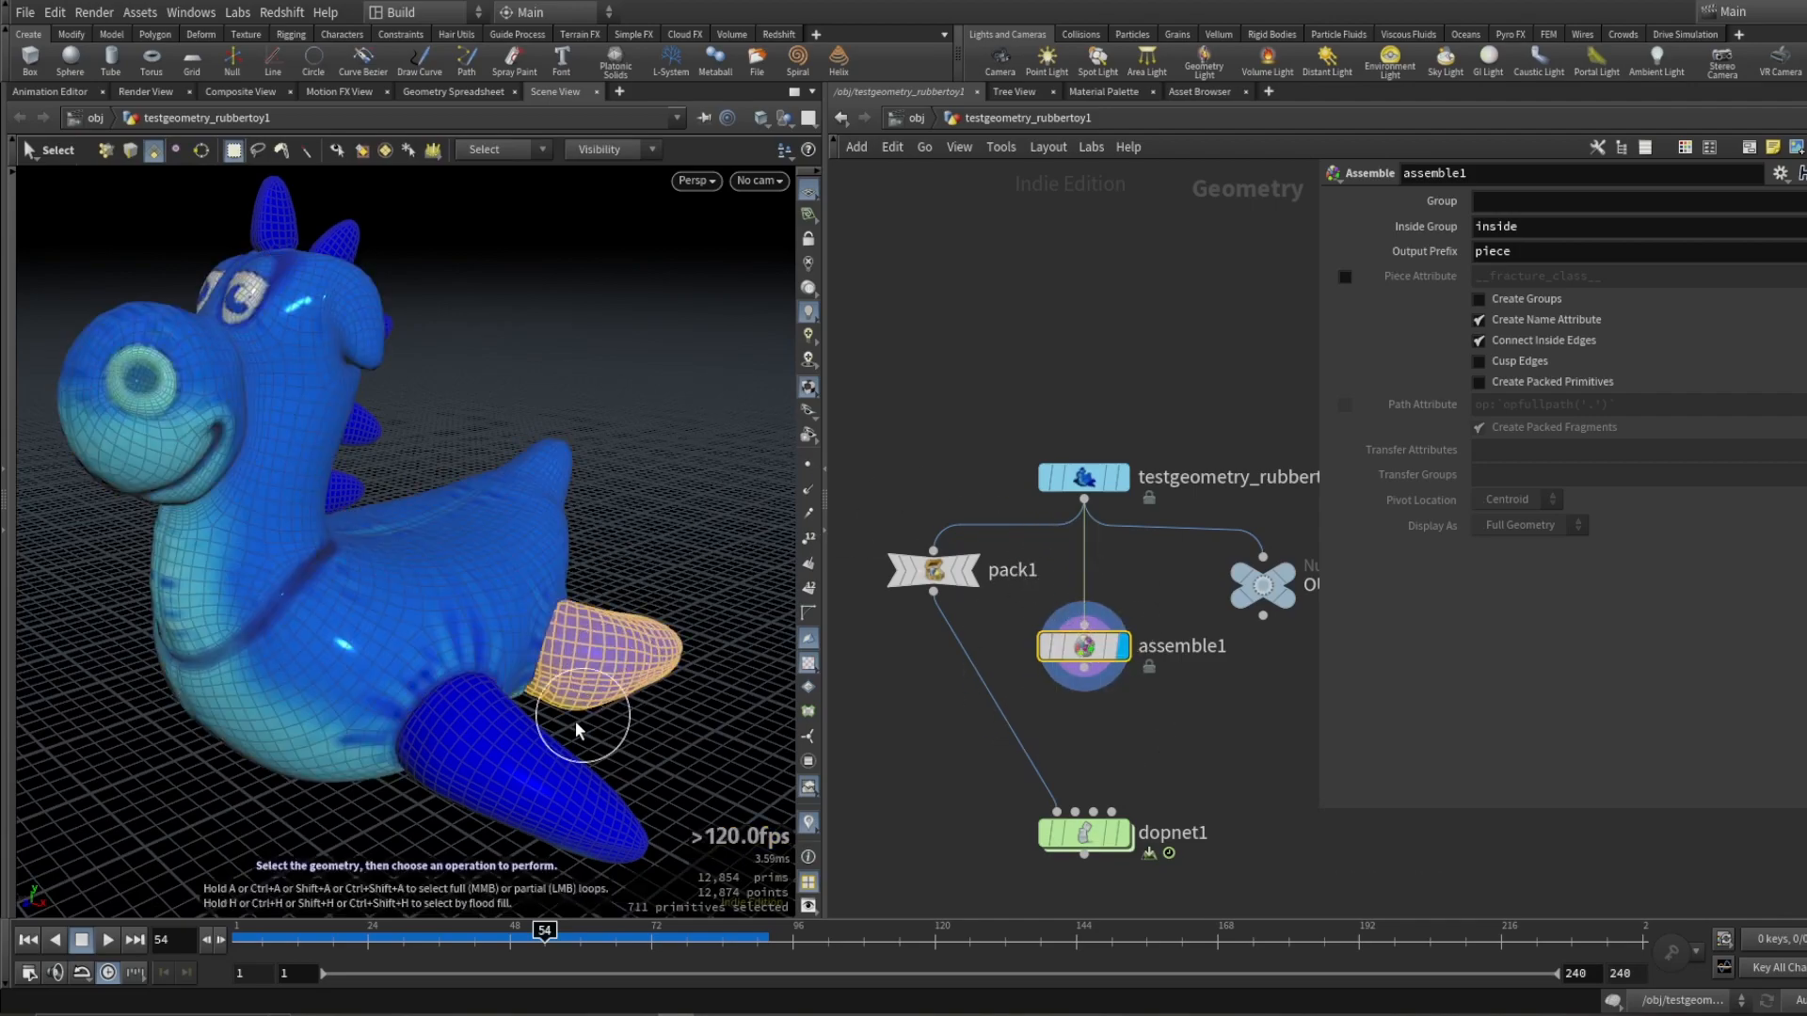
double_click(523, 753)
double_click(596, 649)
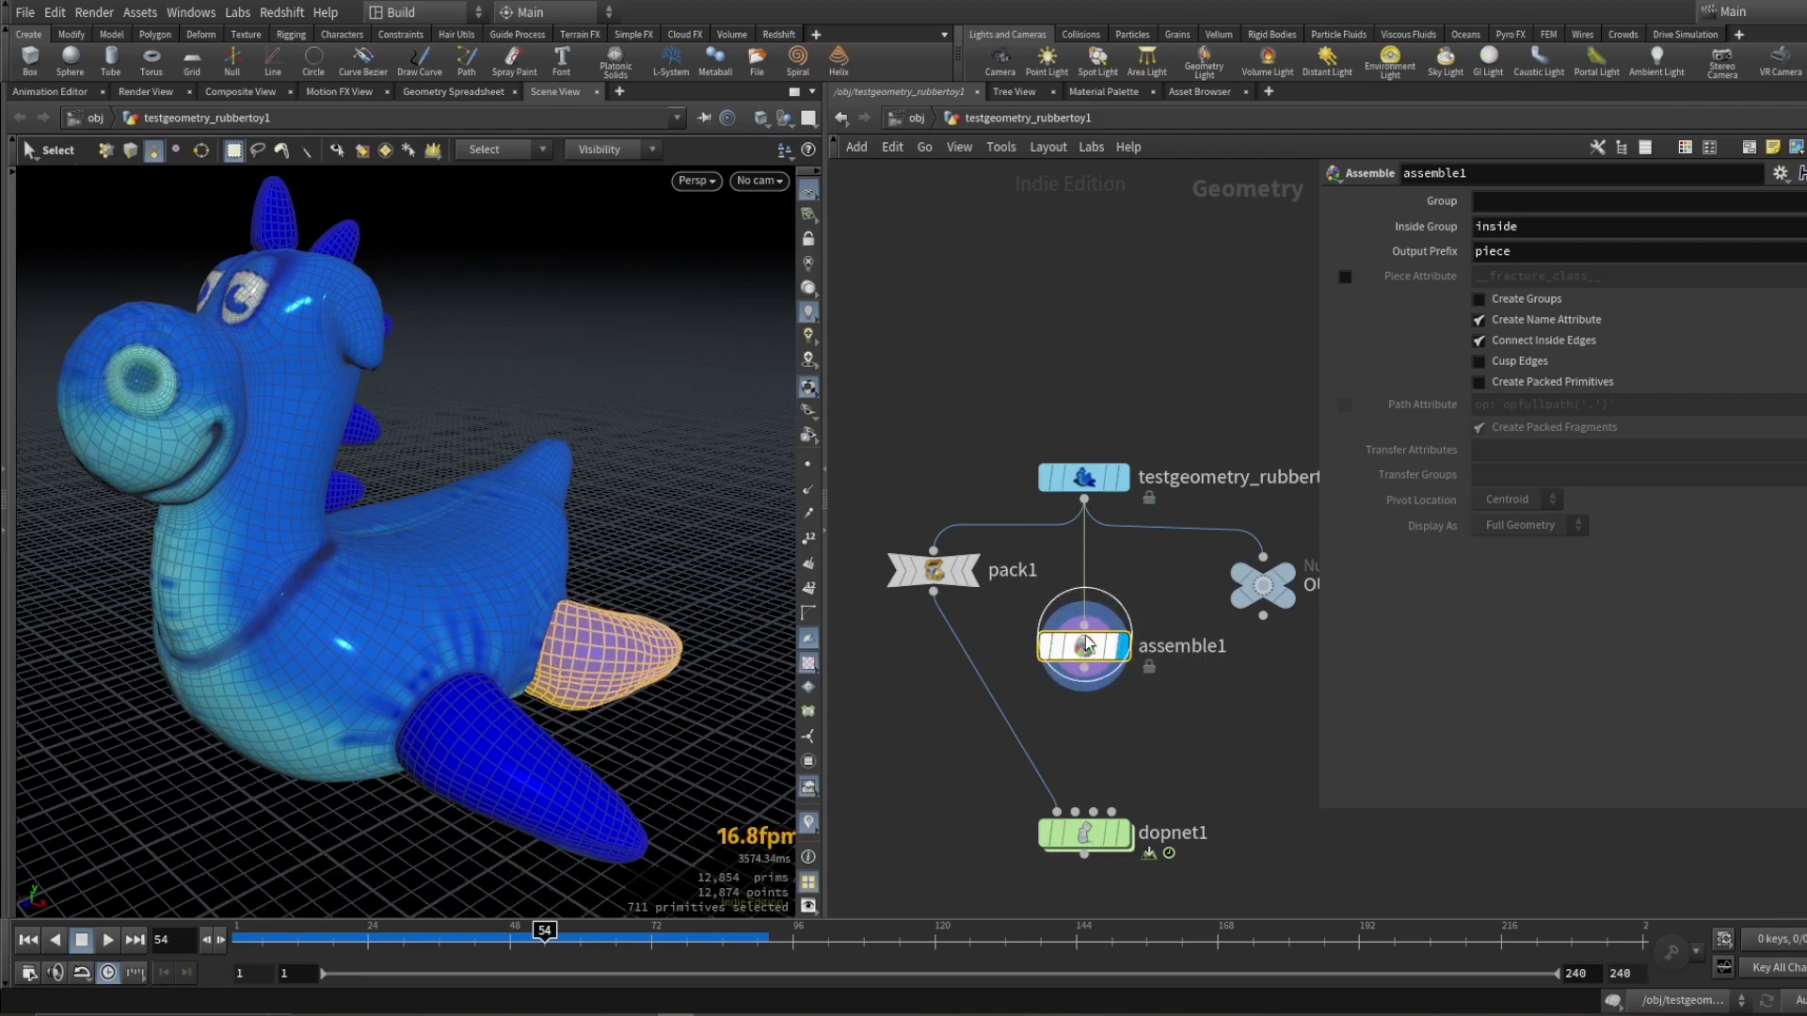
Step: Check the Assemble node's geometry information and enable Create Packed Primitives on the node
left_click(1453, 501)
middle_click(1085, 646)
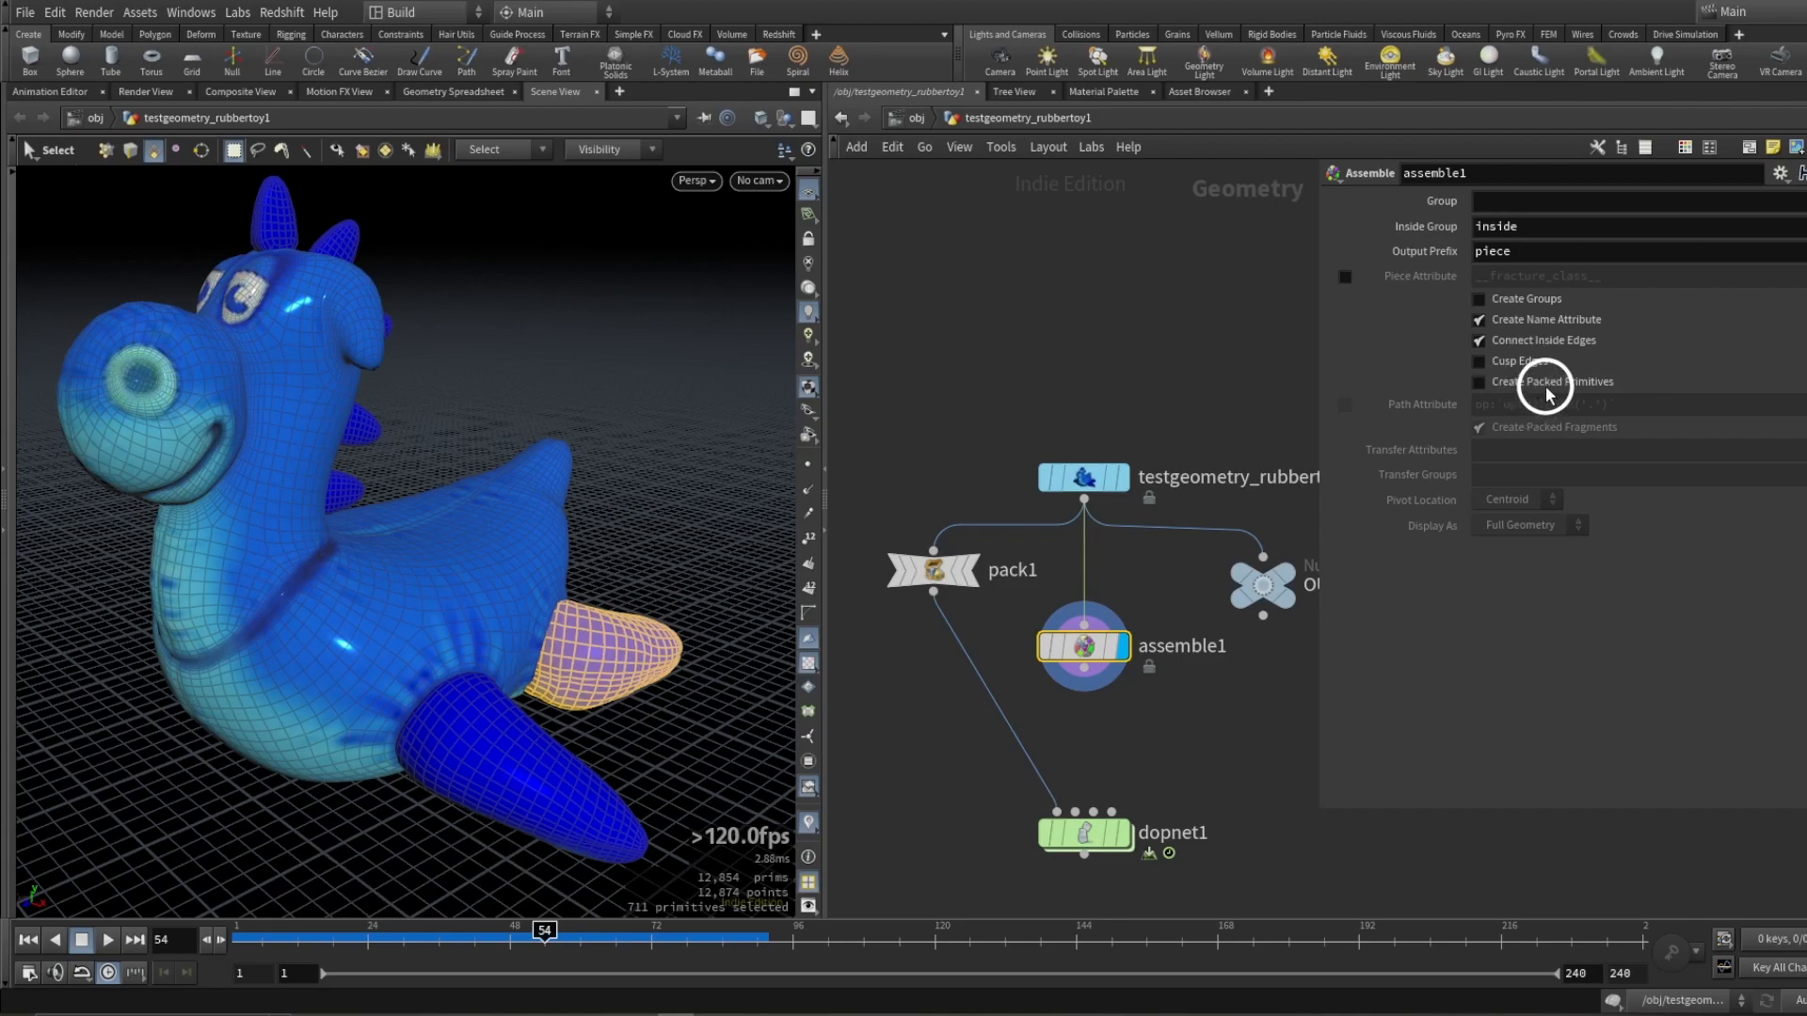
mouse_move(1544, 390)
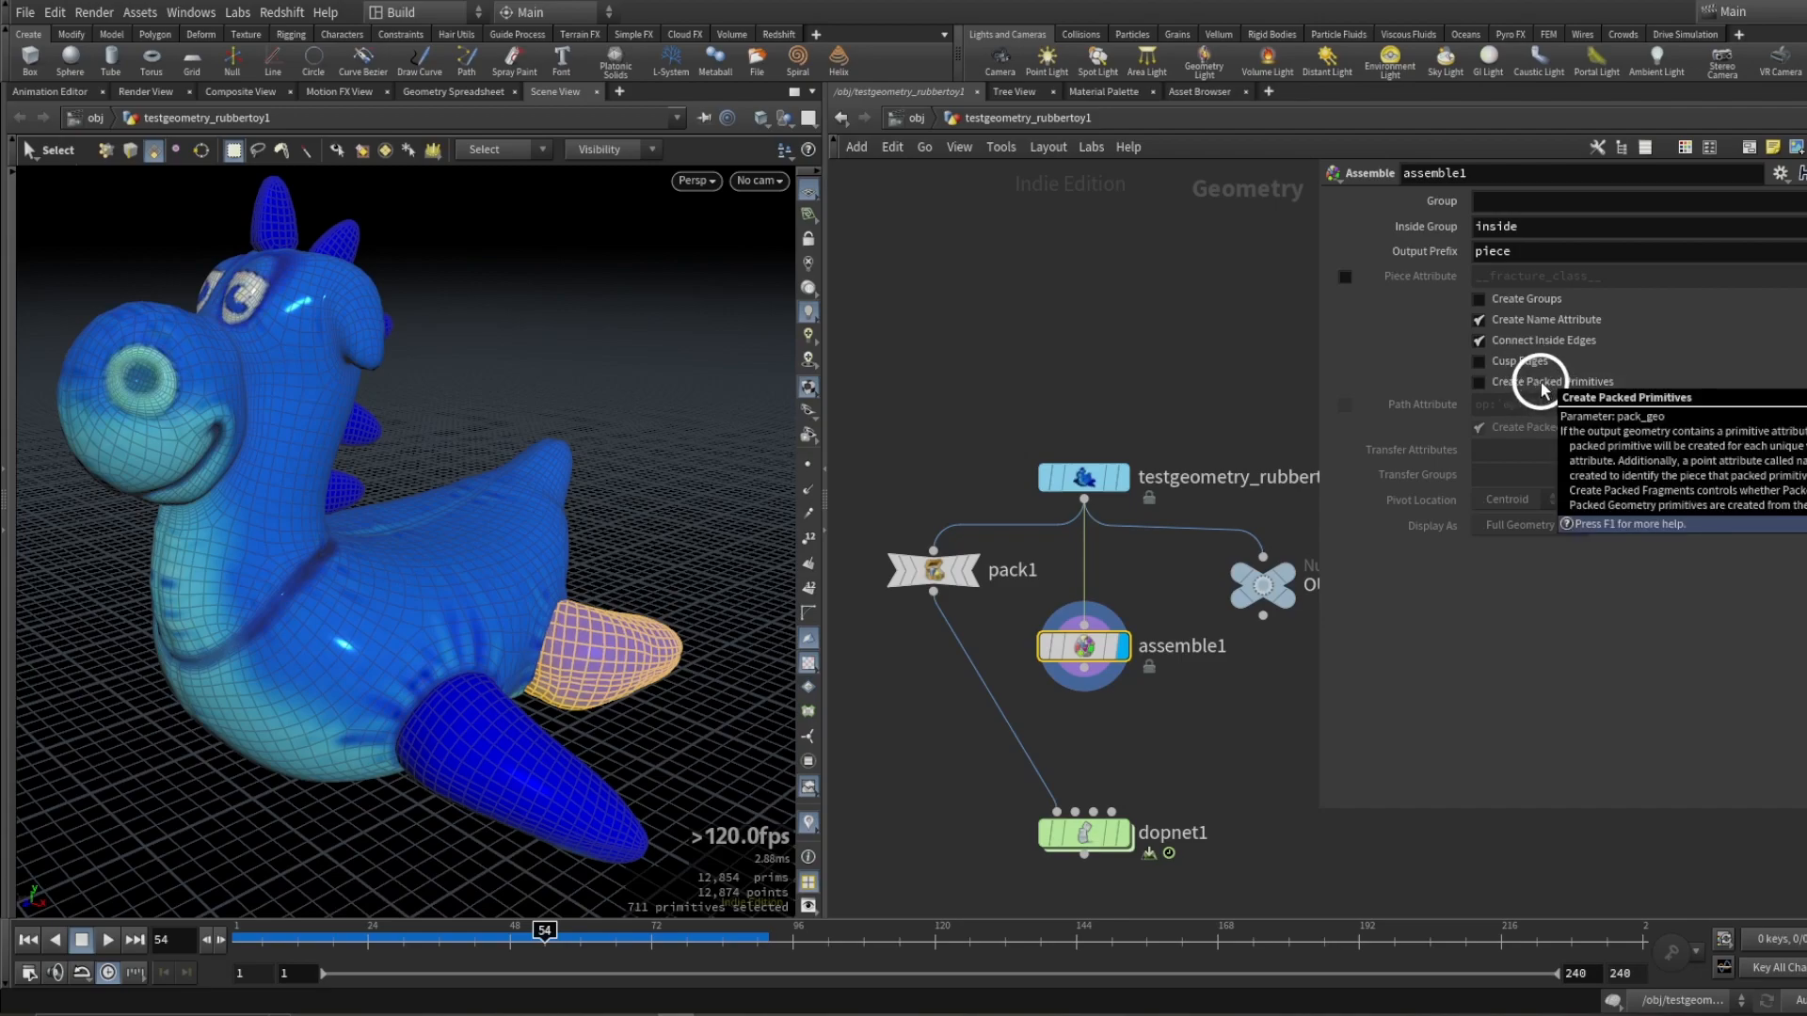
mouse_move(941, 576)
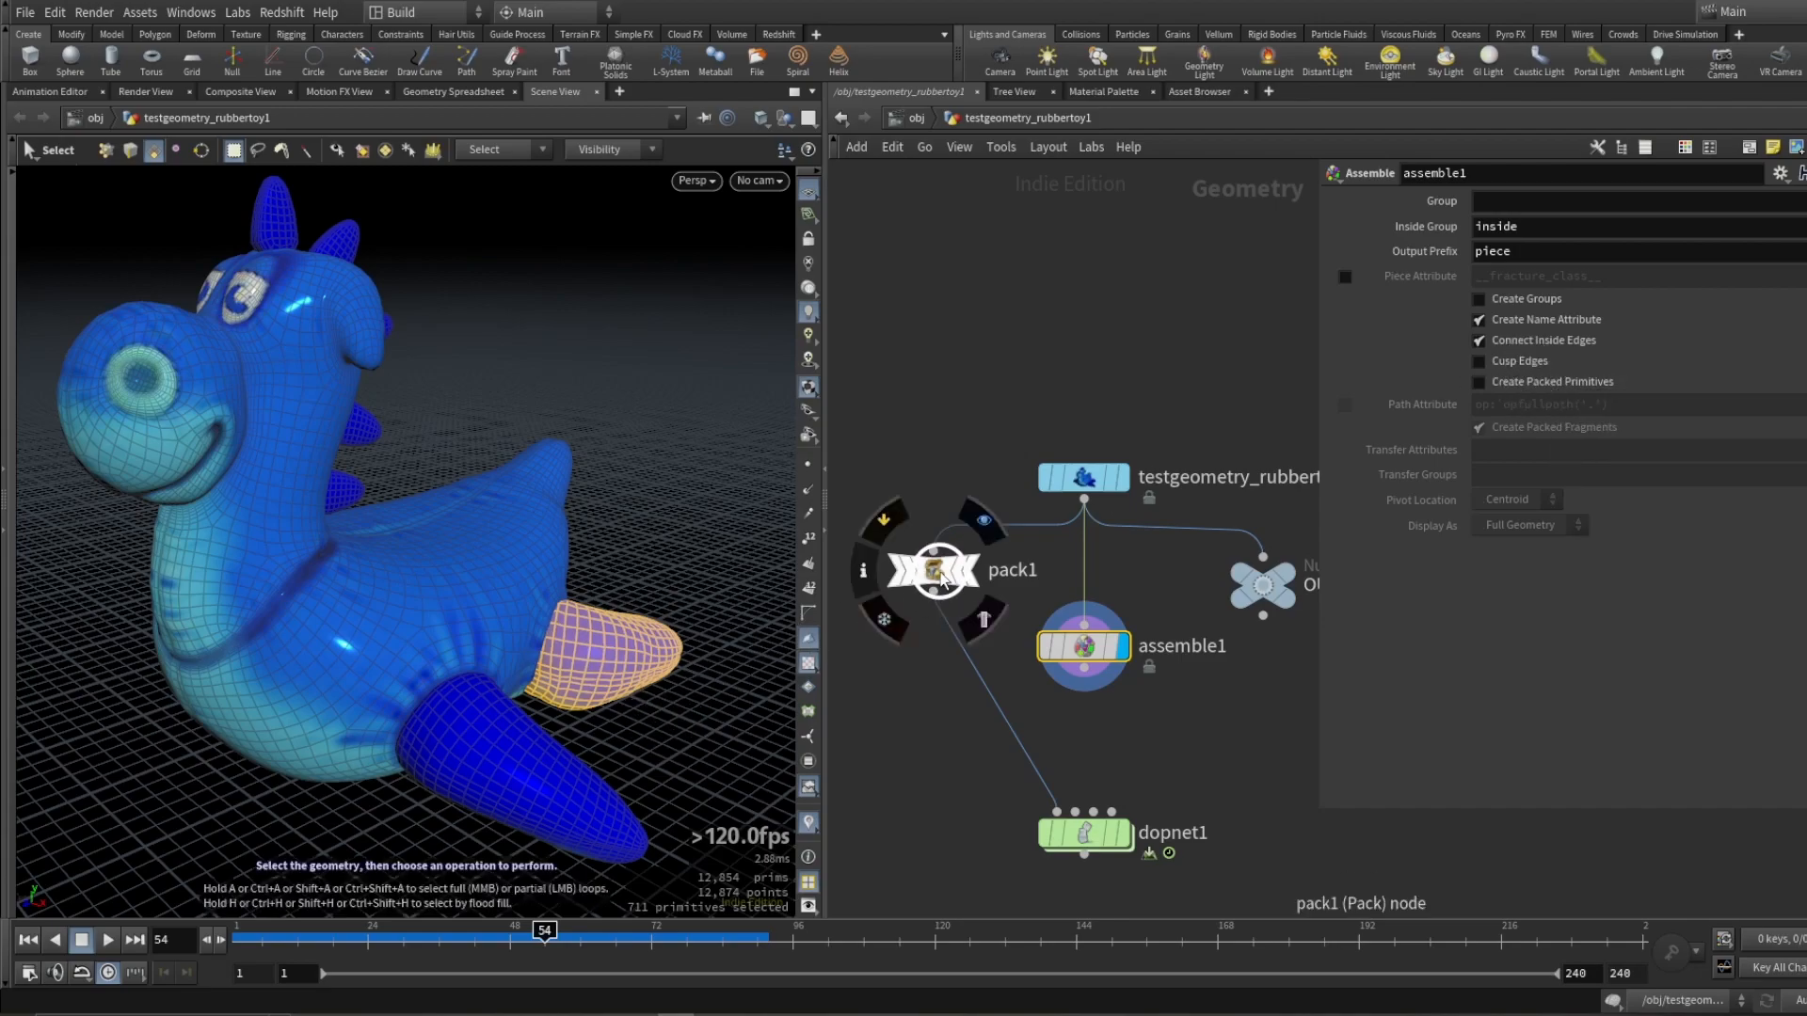
left_click(1505, 383)
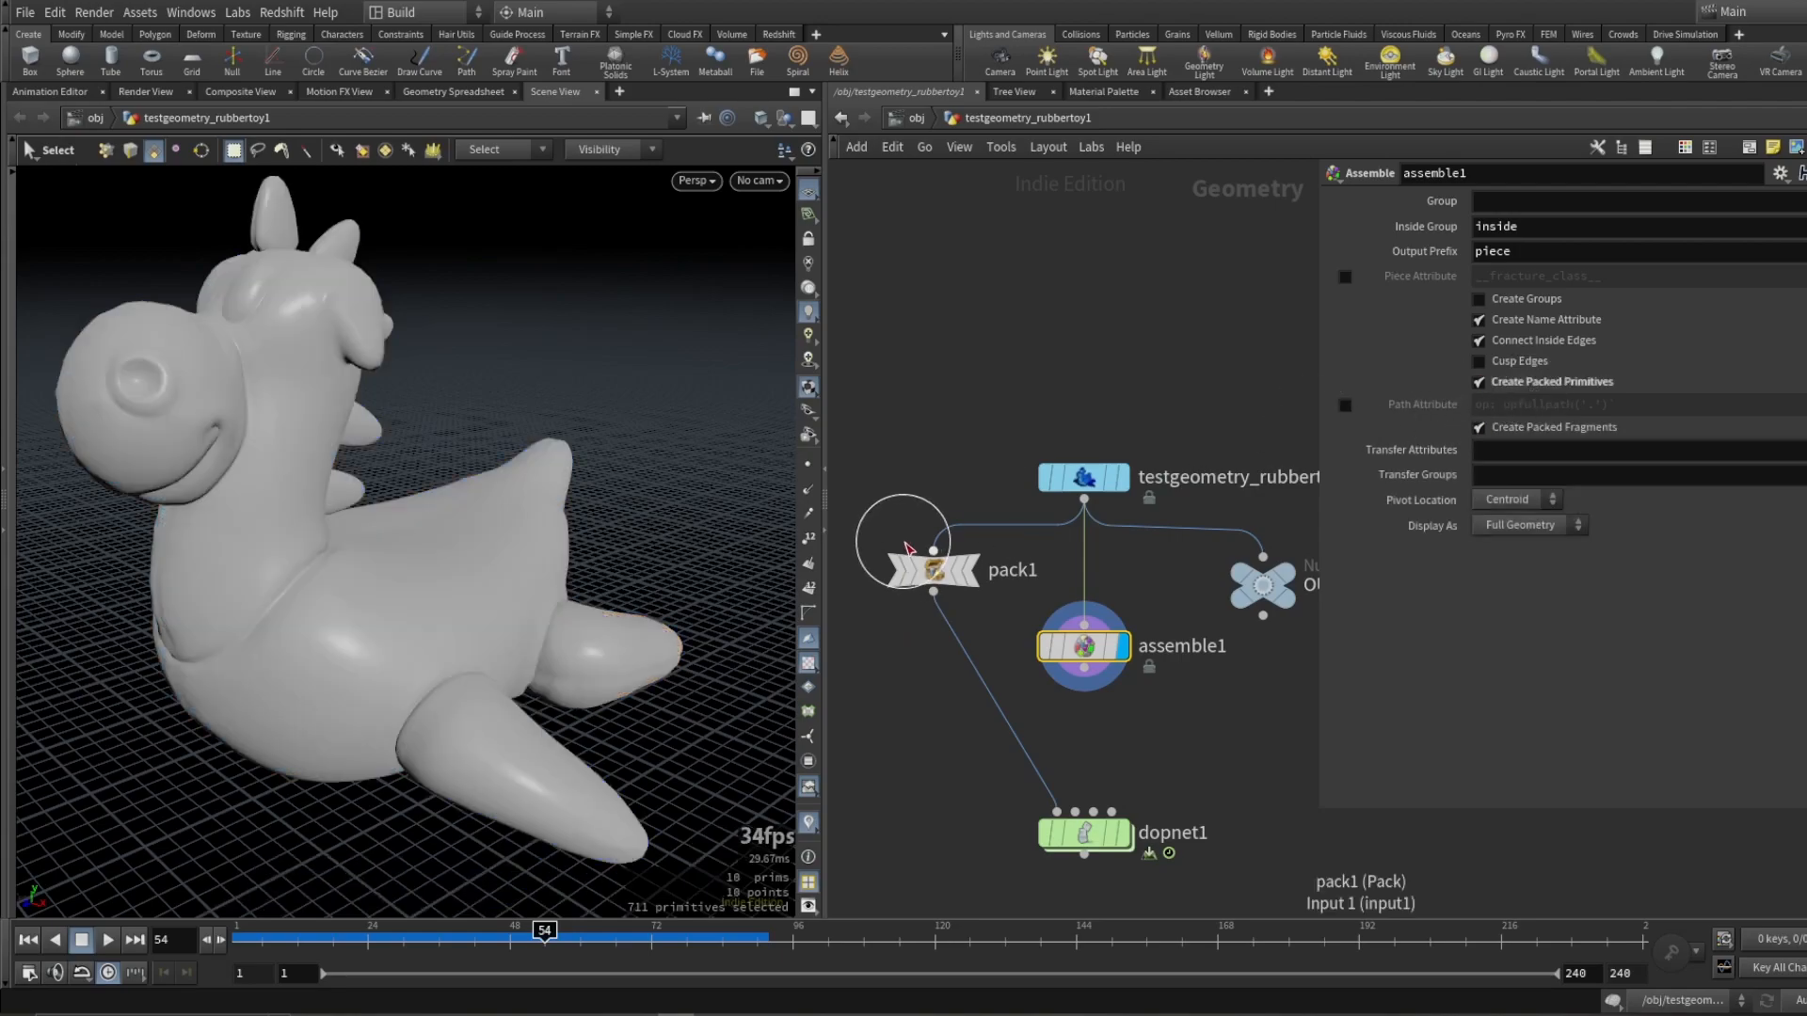
Step: Wire the Assemble node into the DOP network's first input in place of Pack, and go inside dopnet1
mouse_move(1090, 647)
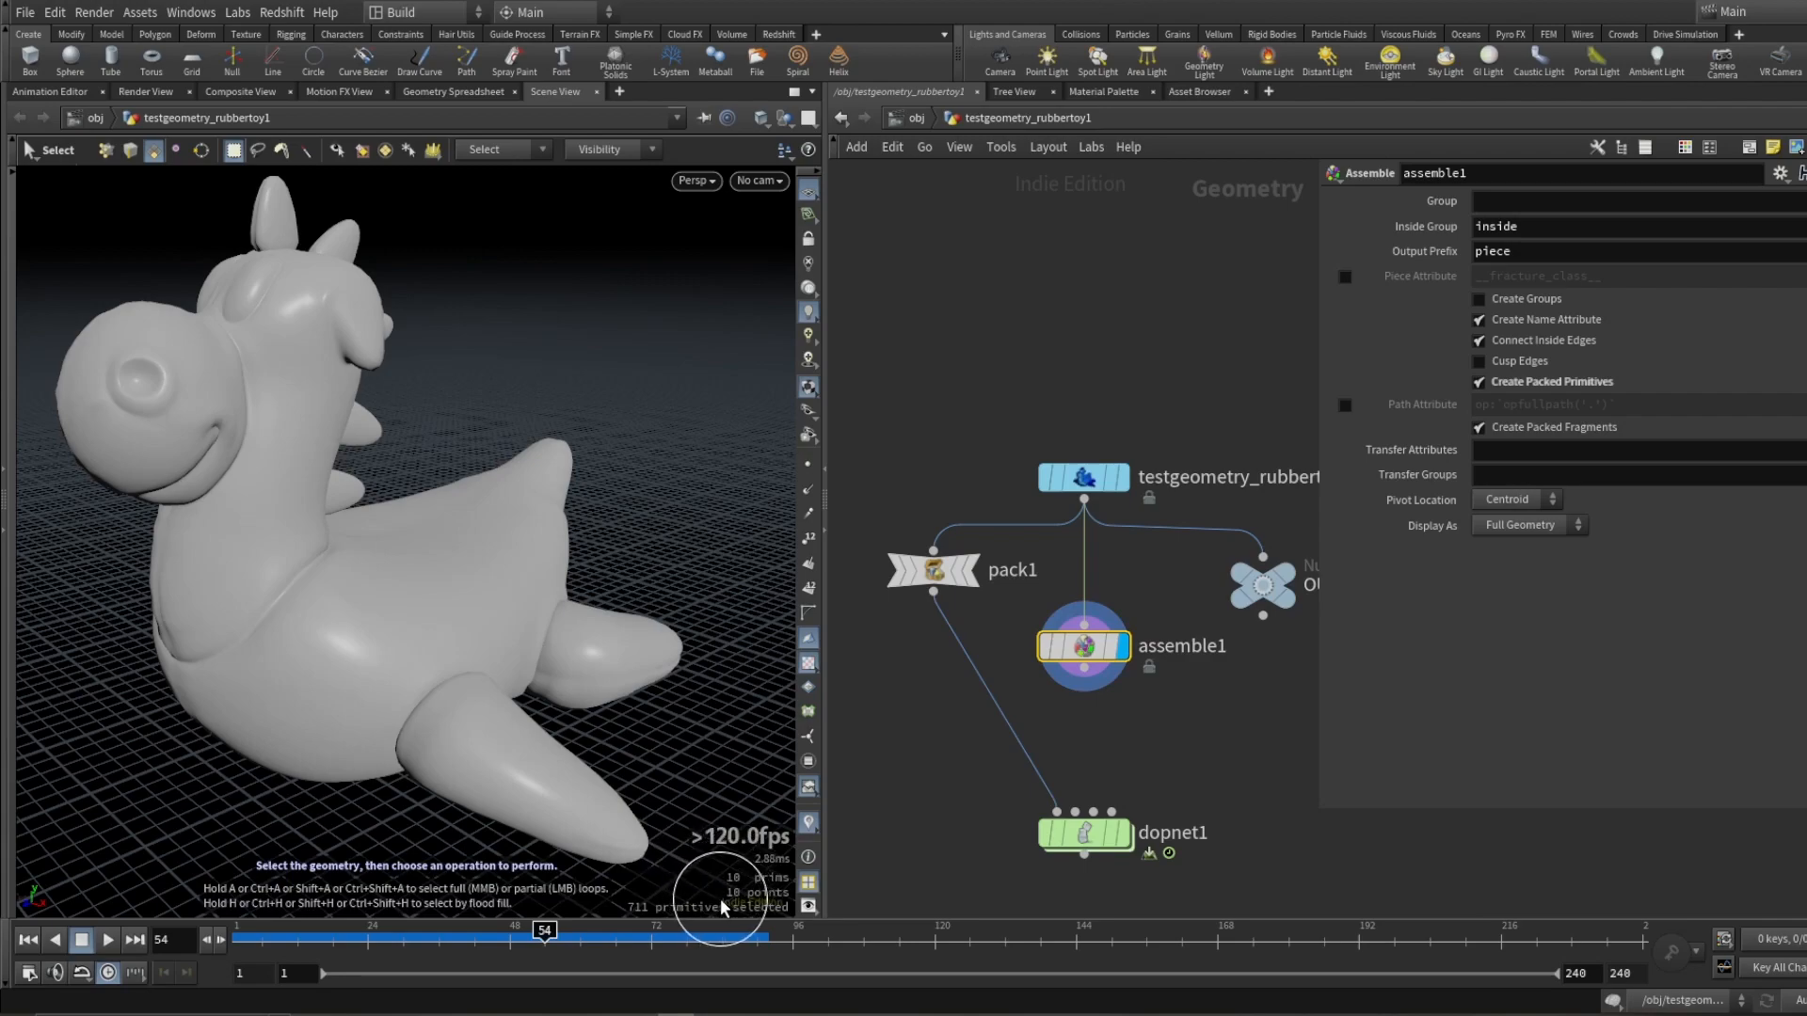
double_click(1073, 834)
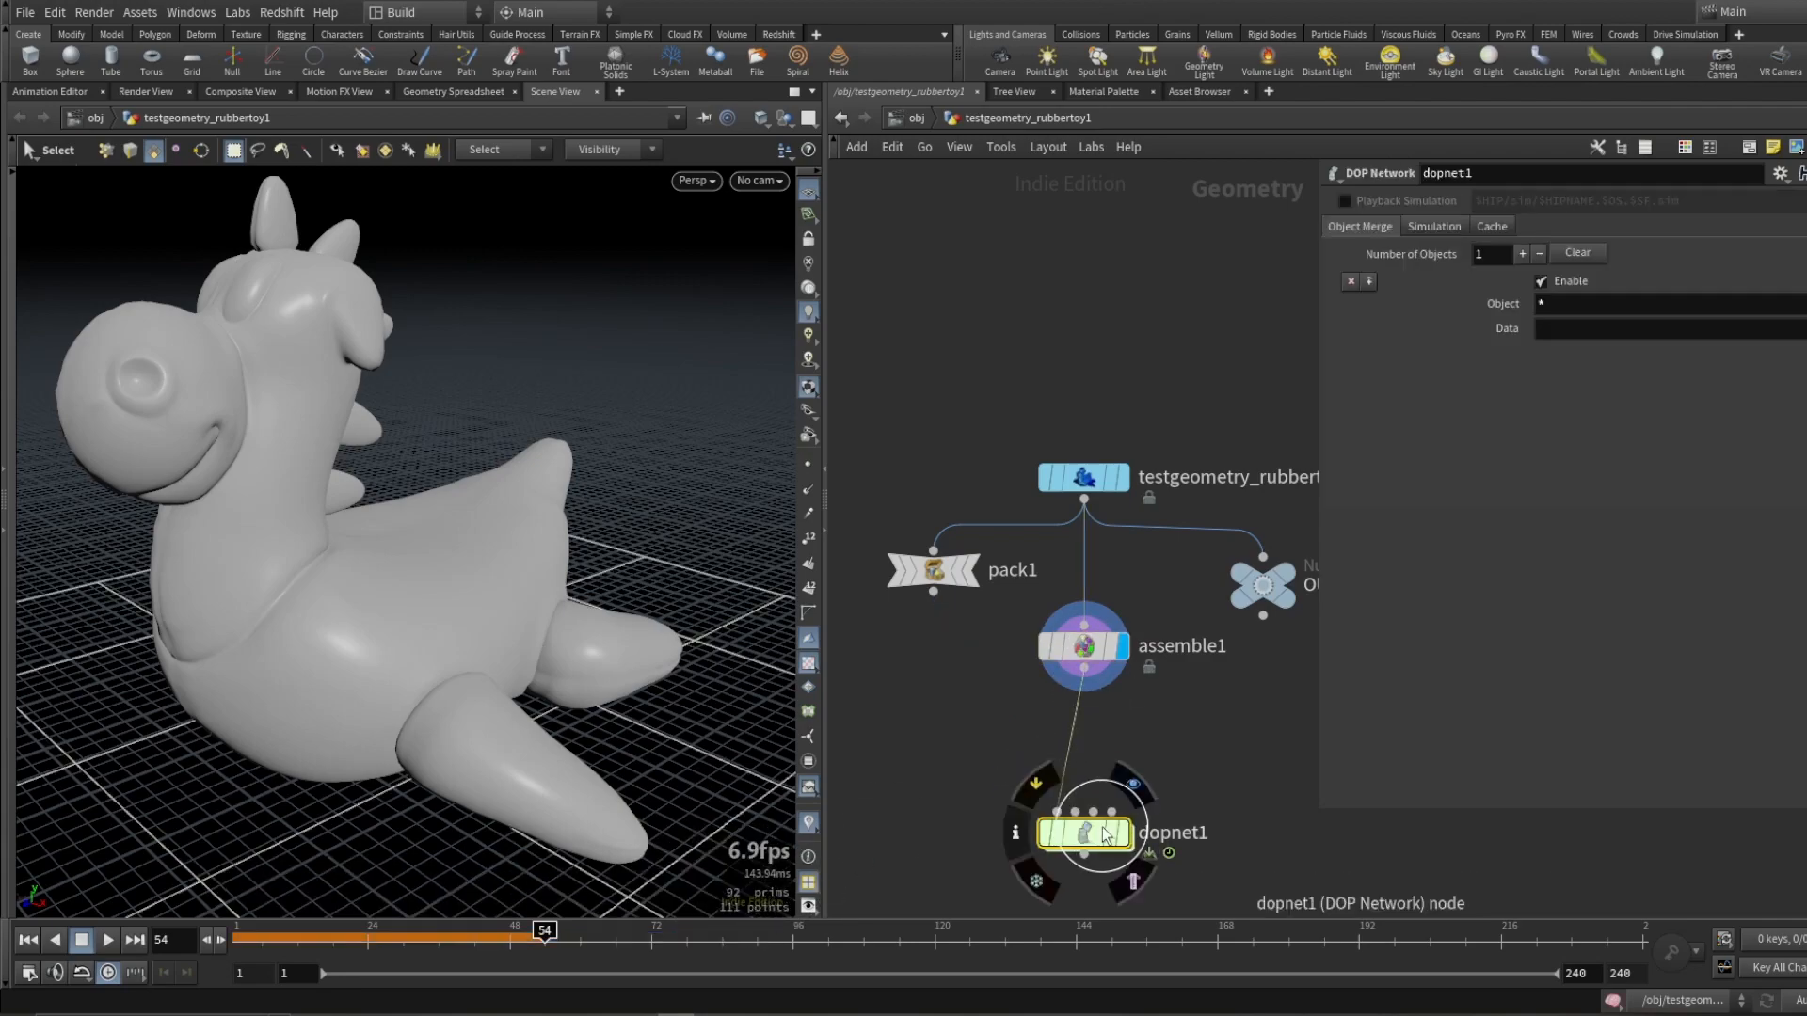
key("Escape")
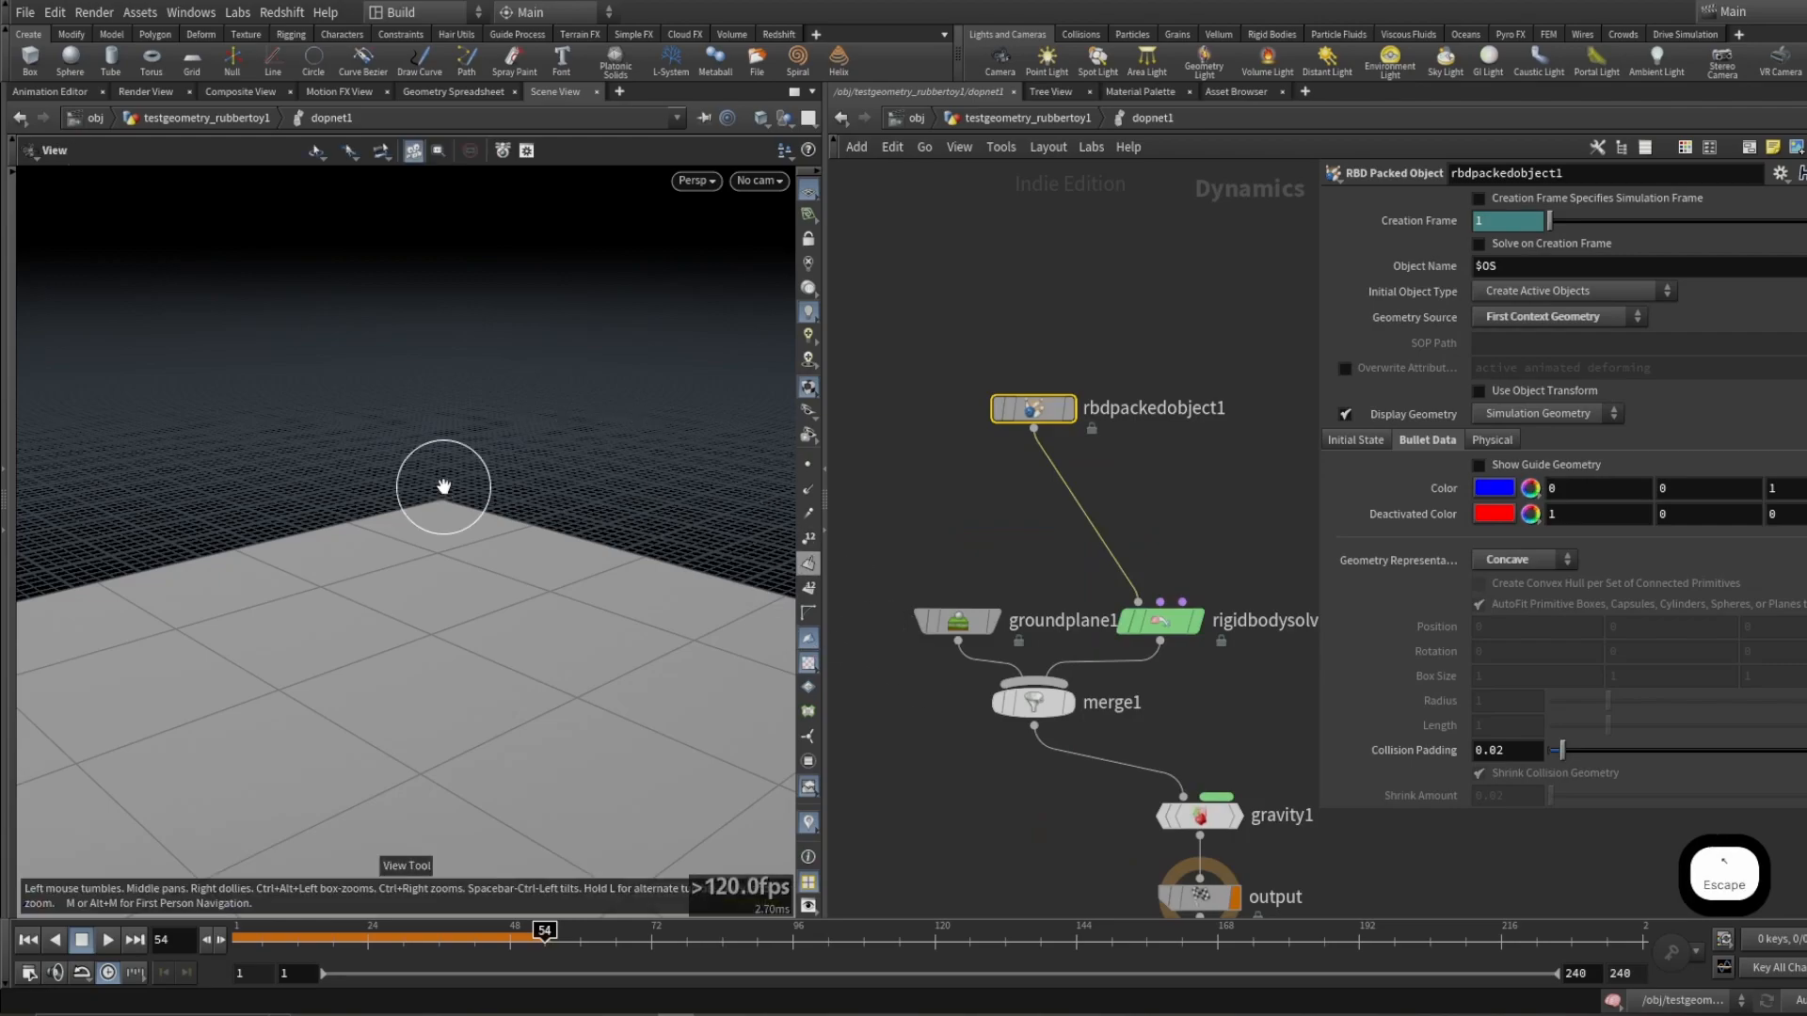
key("h")
Step: Play the simulation from the first frame and examine from several sides how the toy's pieces behave on the ground plane
key("ctrl+Up")
mouse_move(424, 541)
right_mouse_down()
mouse_move(392, 464)
mouse_move(461, 536)
right_mouse_up()
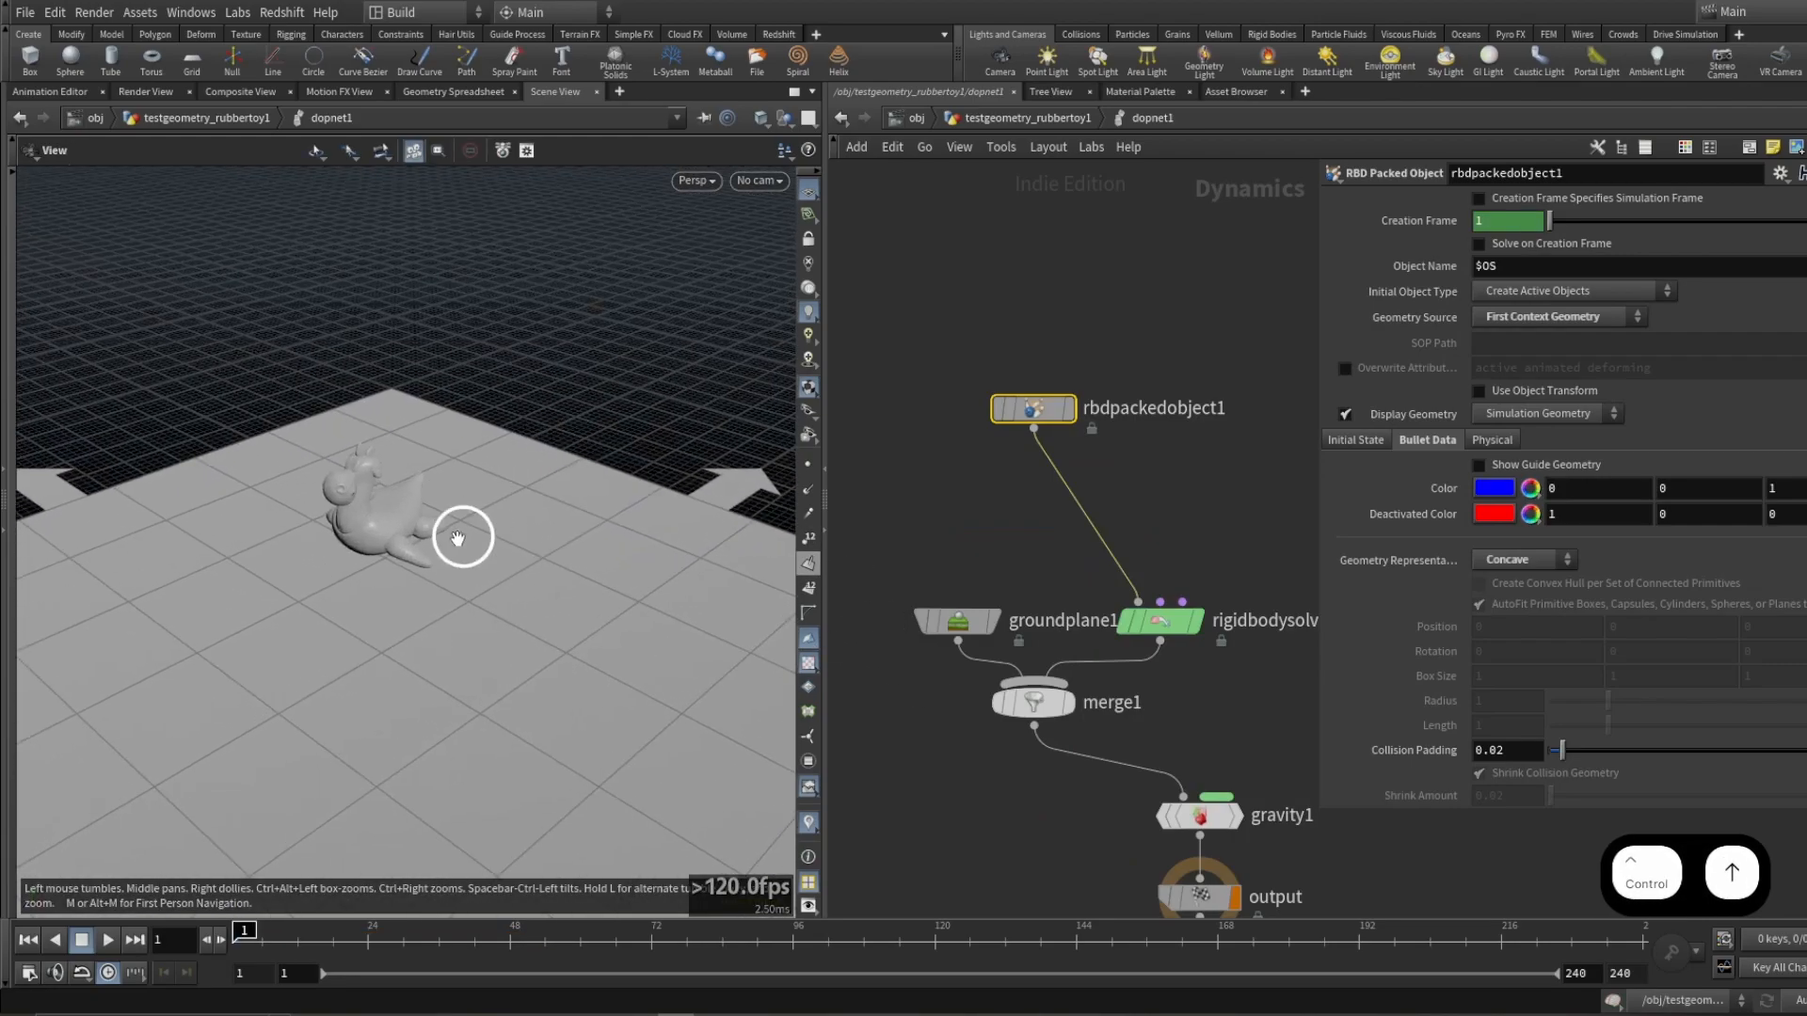
left_click_drag(460, 537, 423, 432)
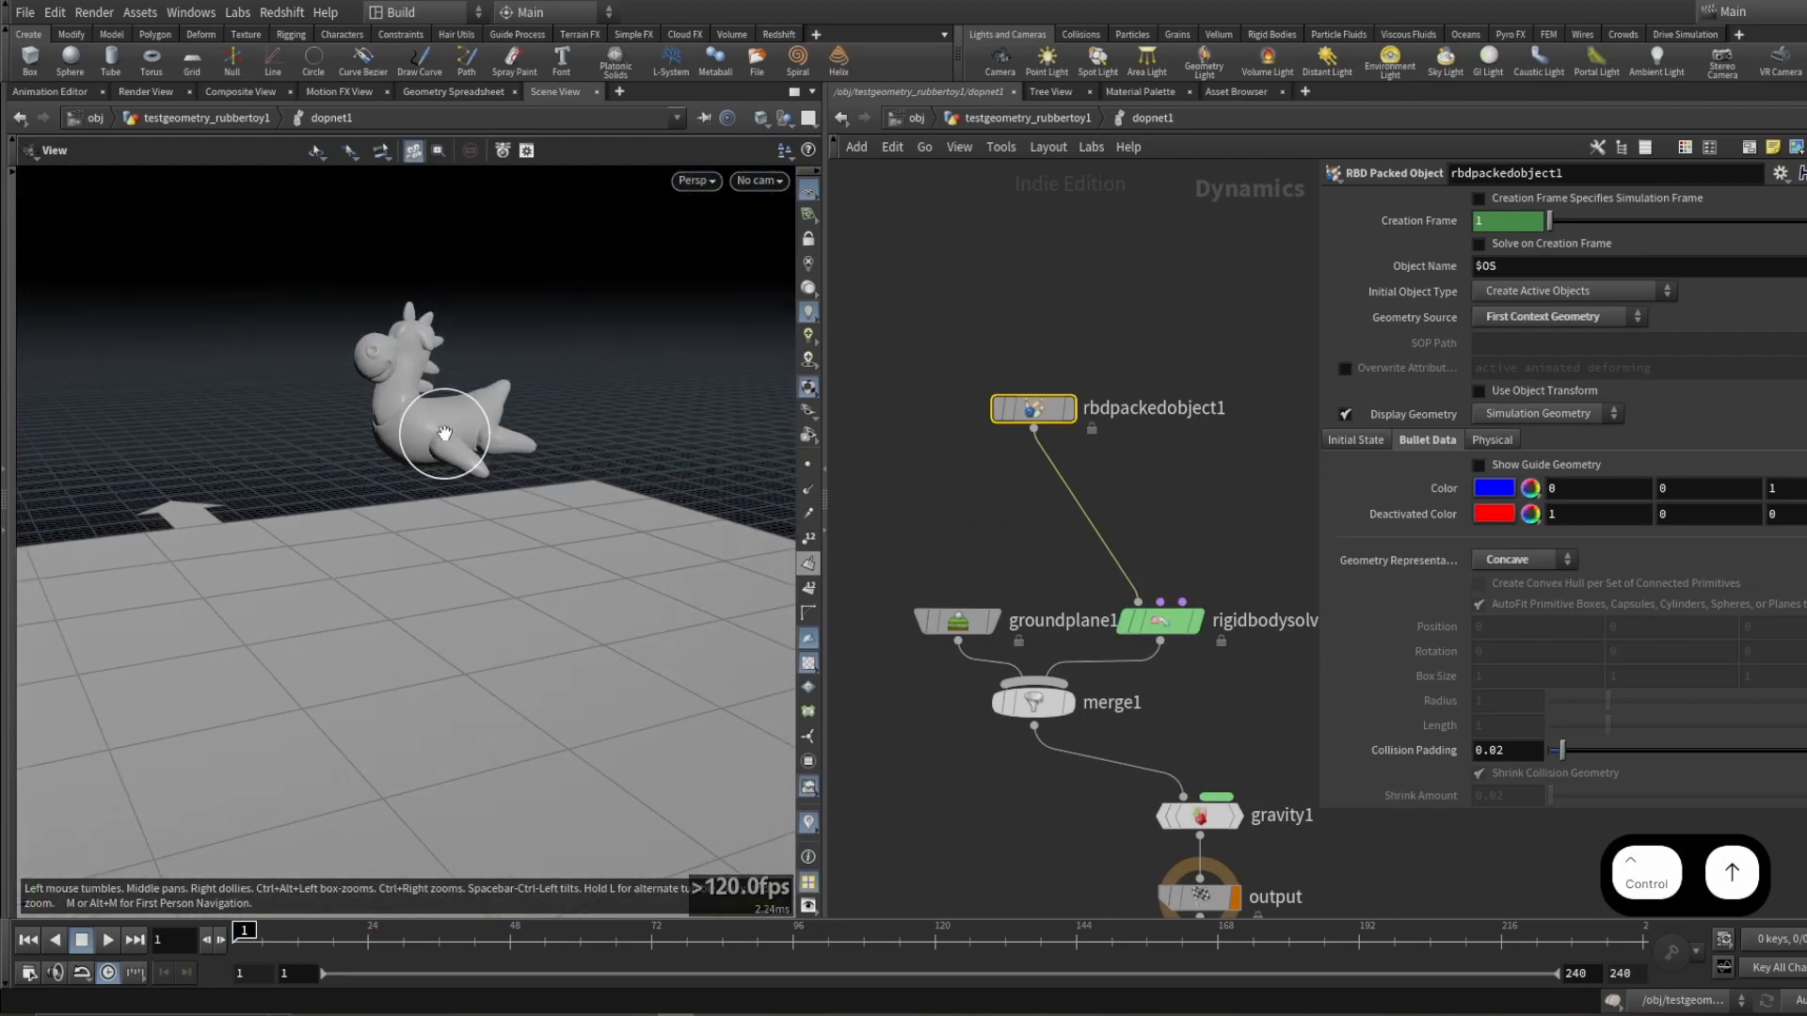
key("Up")
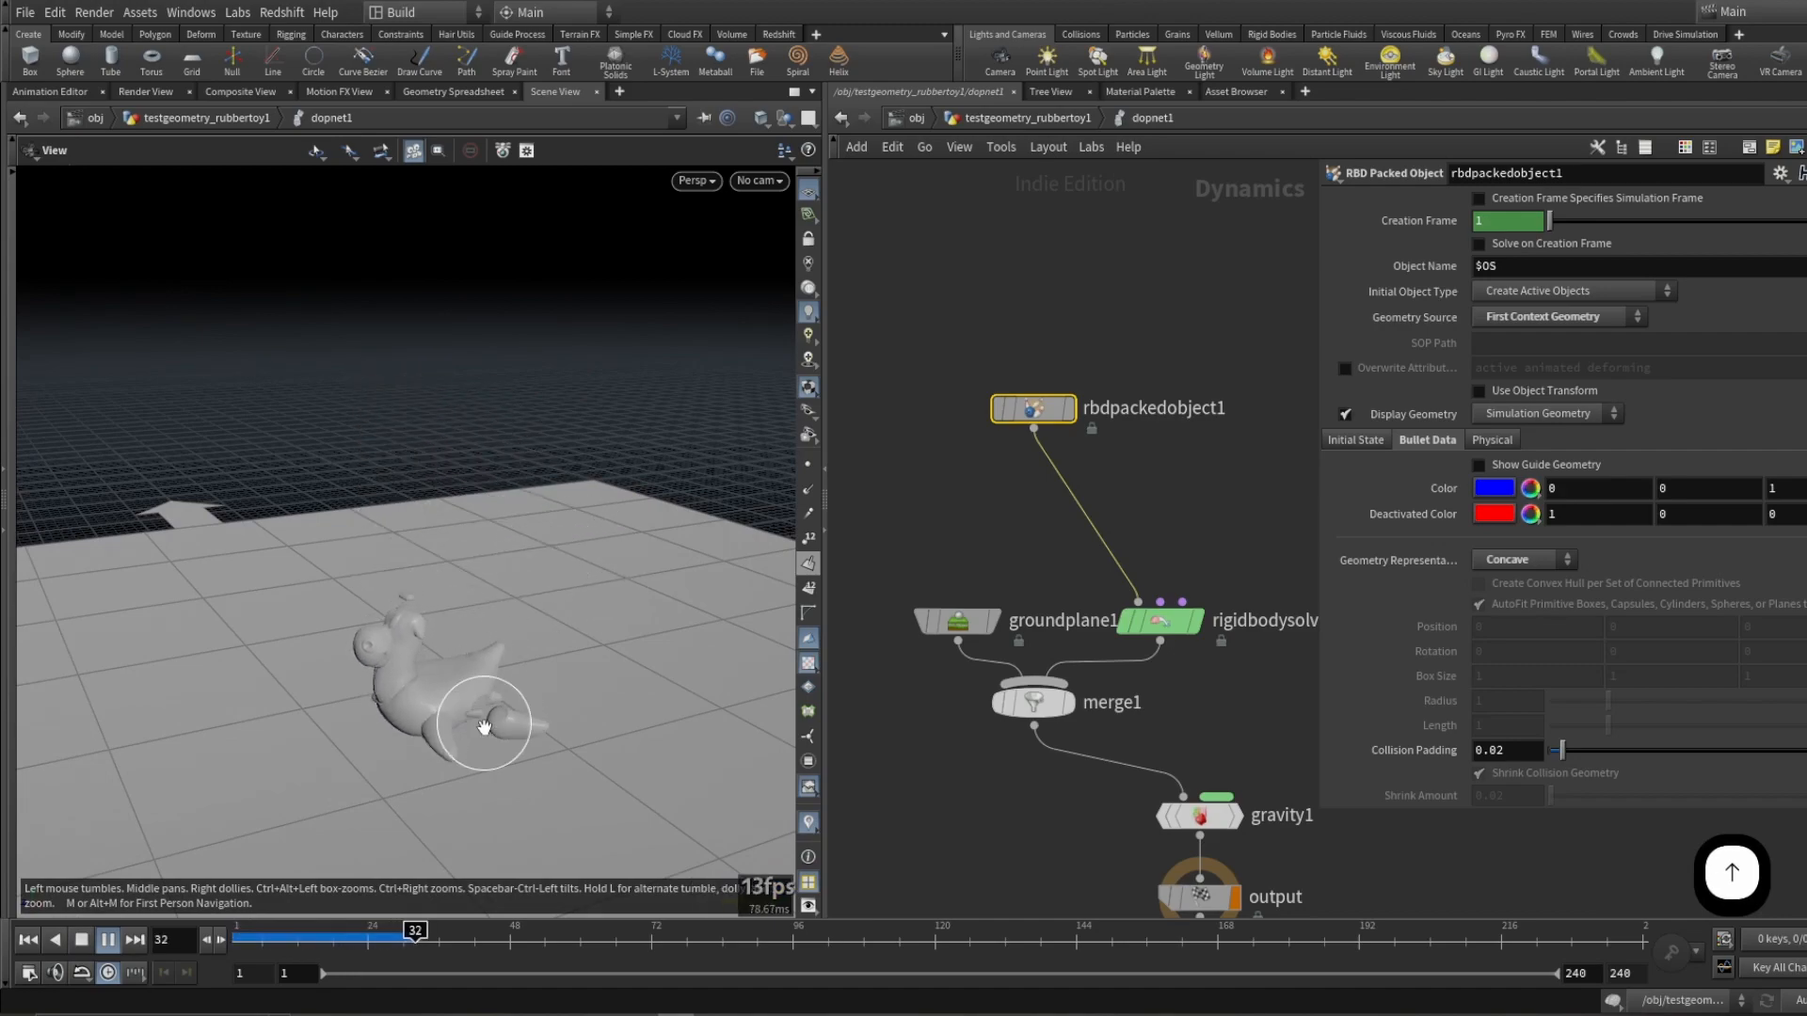
key("Up")
right_click_drag(442, 704, 496, 702)
left_click_drag(495, 702, 460, 674)
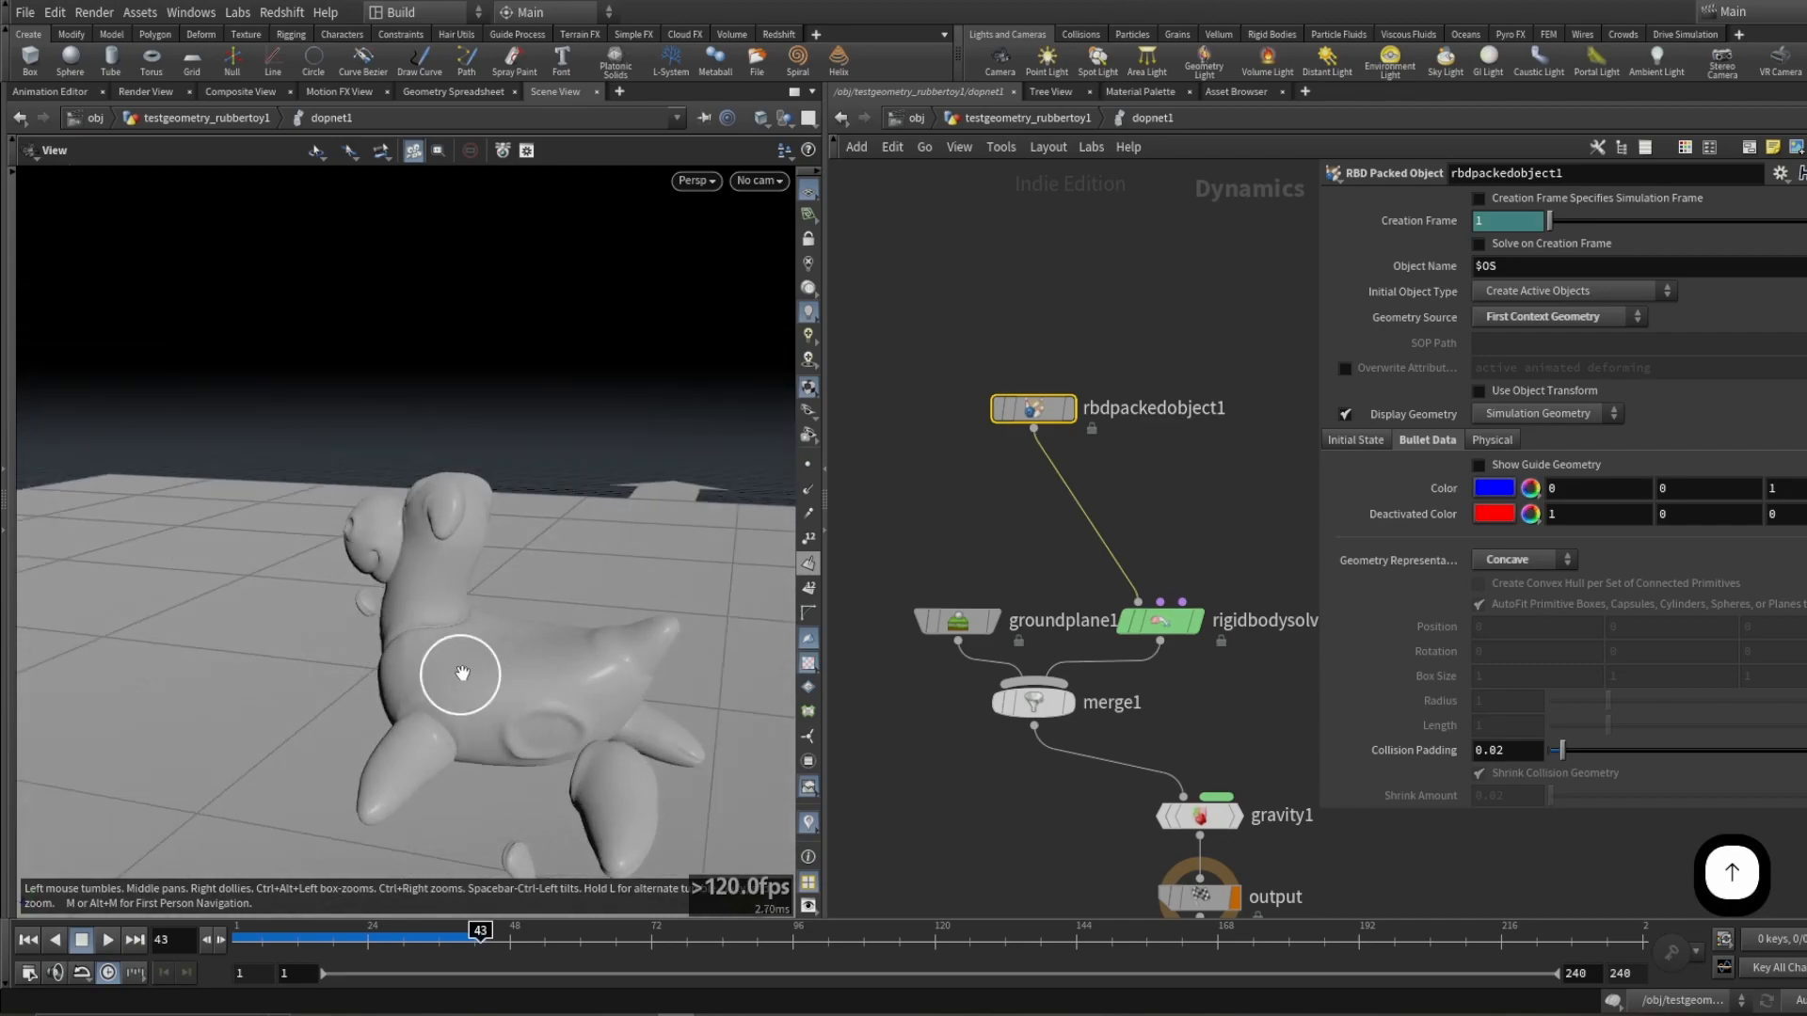
right_click_drag(460, 674, 464, 564)
left_click_drag(464, 565, 335, 612)
key("Up")
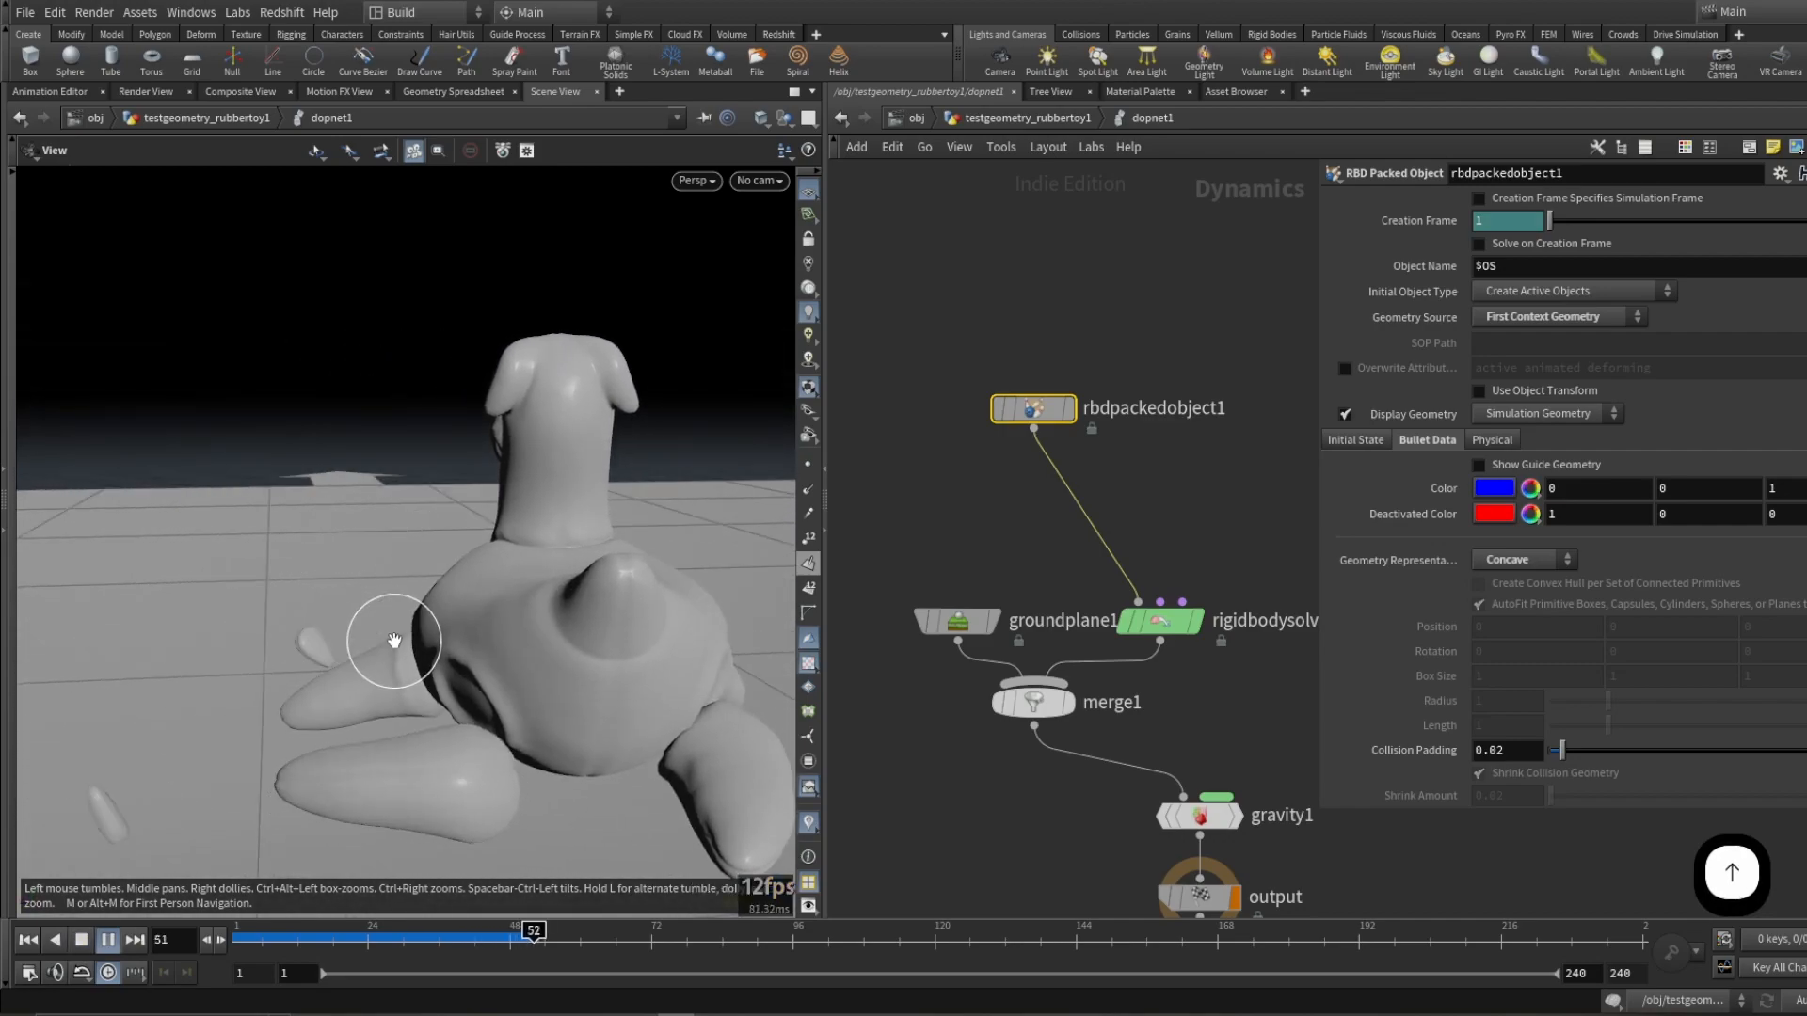
right_click_drag(395, 641, 444, 625)
left_click_drag(443, 625, 545, 613)
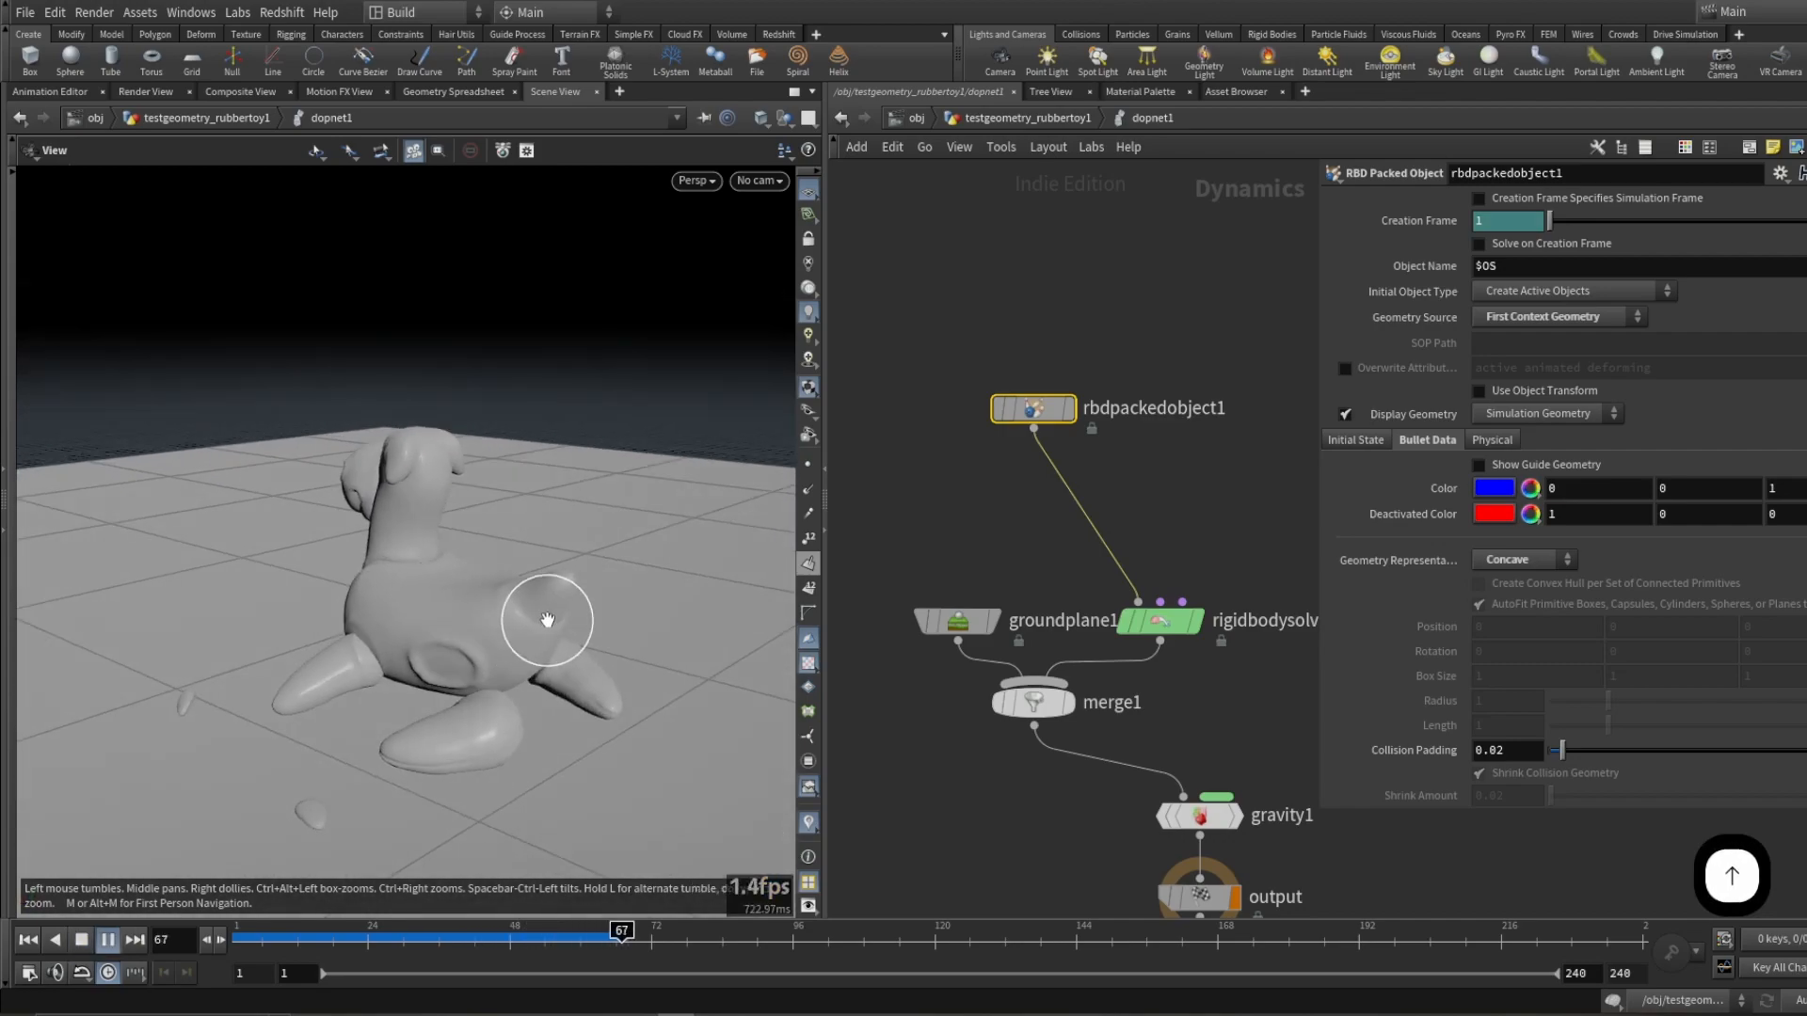
Step: Replay the simulation from the start, rewind it, and set the packed object's Geometry Representation to Convex Hull
key("ctrl+Up")
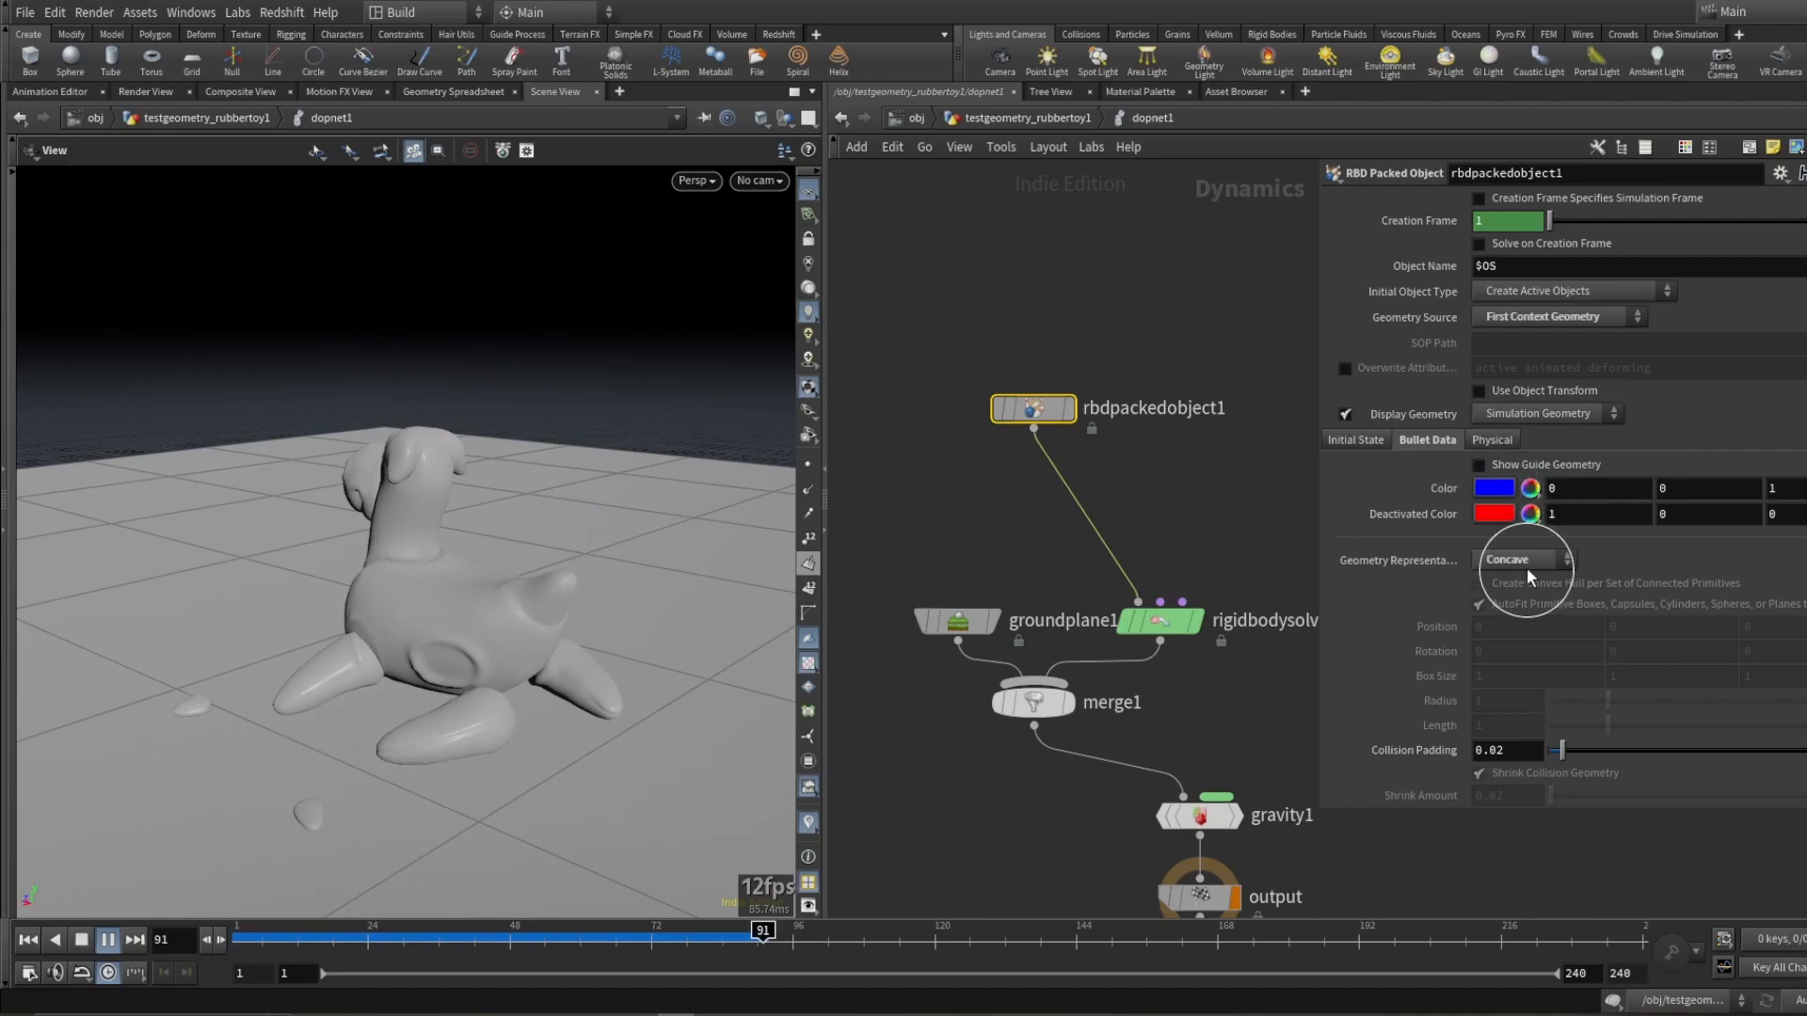
key("Up")
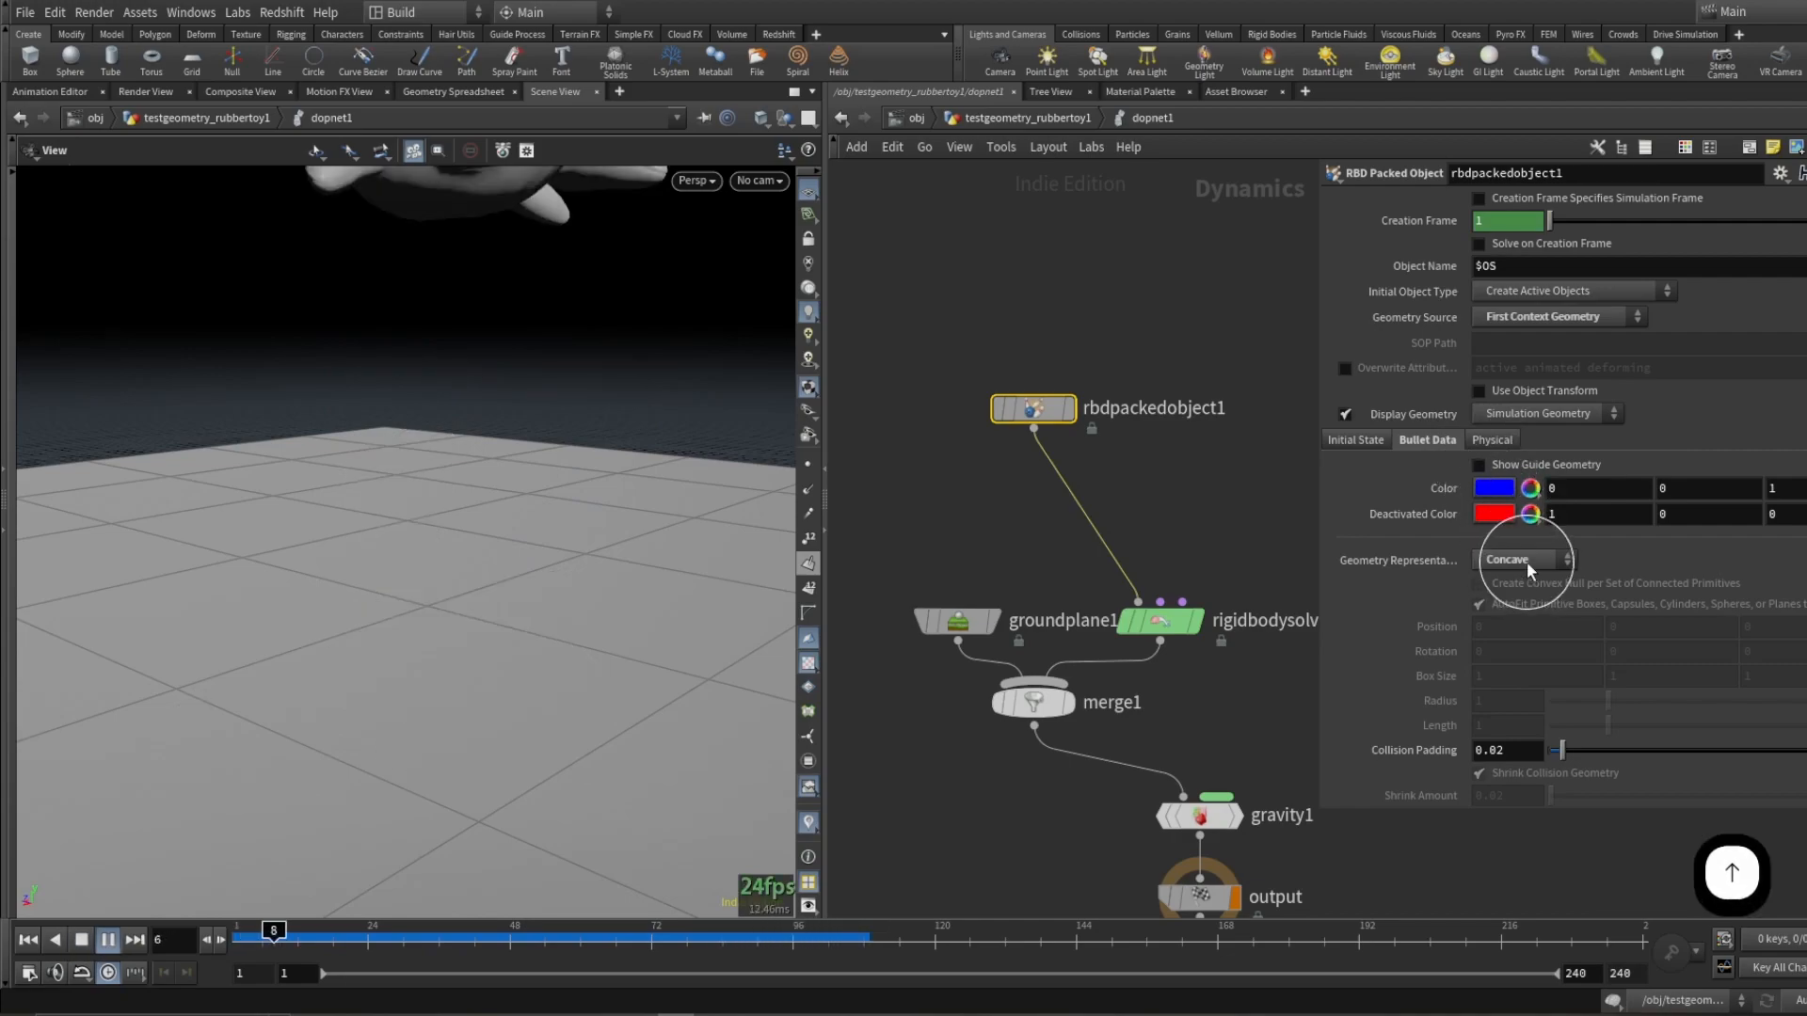
key("ctrl+Up")
left_click(1527, 562)
left_click(1531, 580)
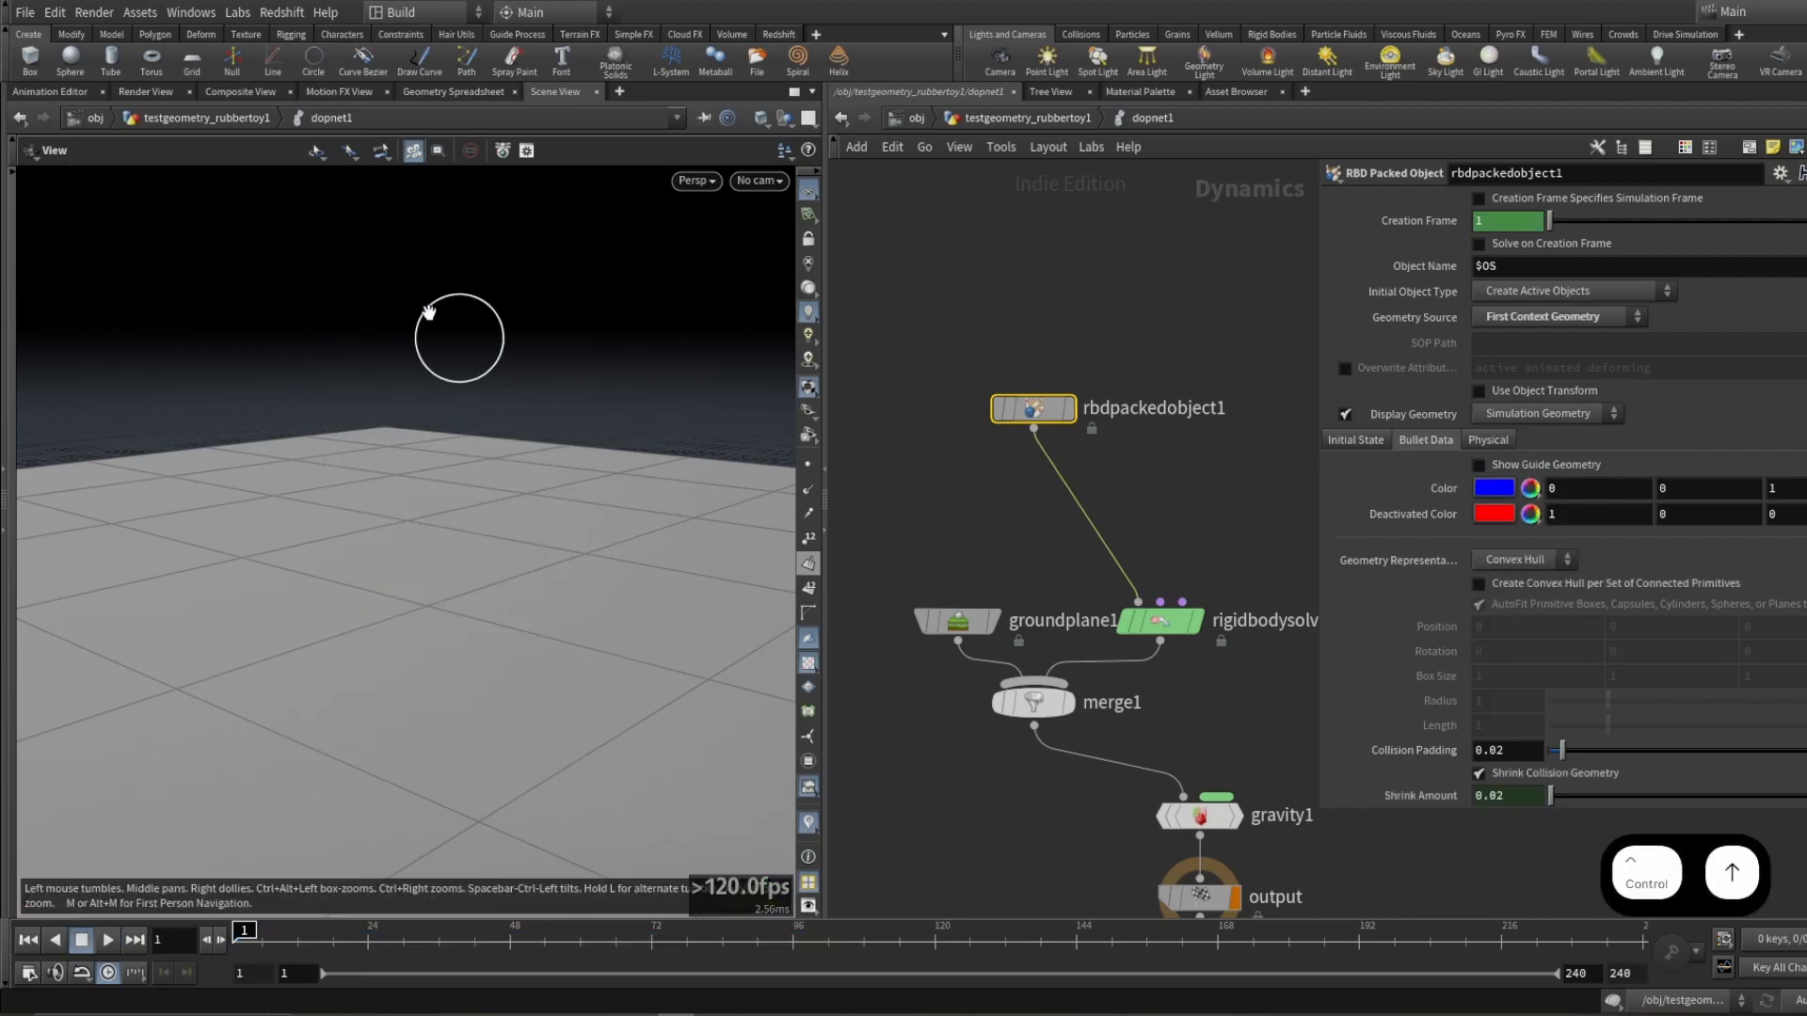
Step: Play the convex hull simulation to examine the toy's pieces hitting the ground, and return to the first frame
left_click_drag(432, 314, 505, 488)
key("Up")
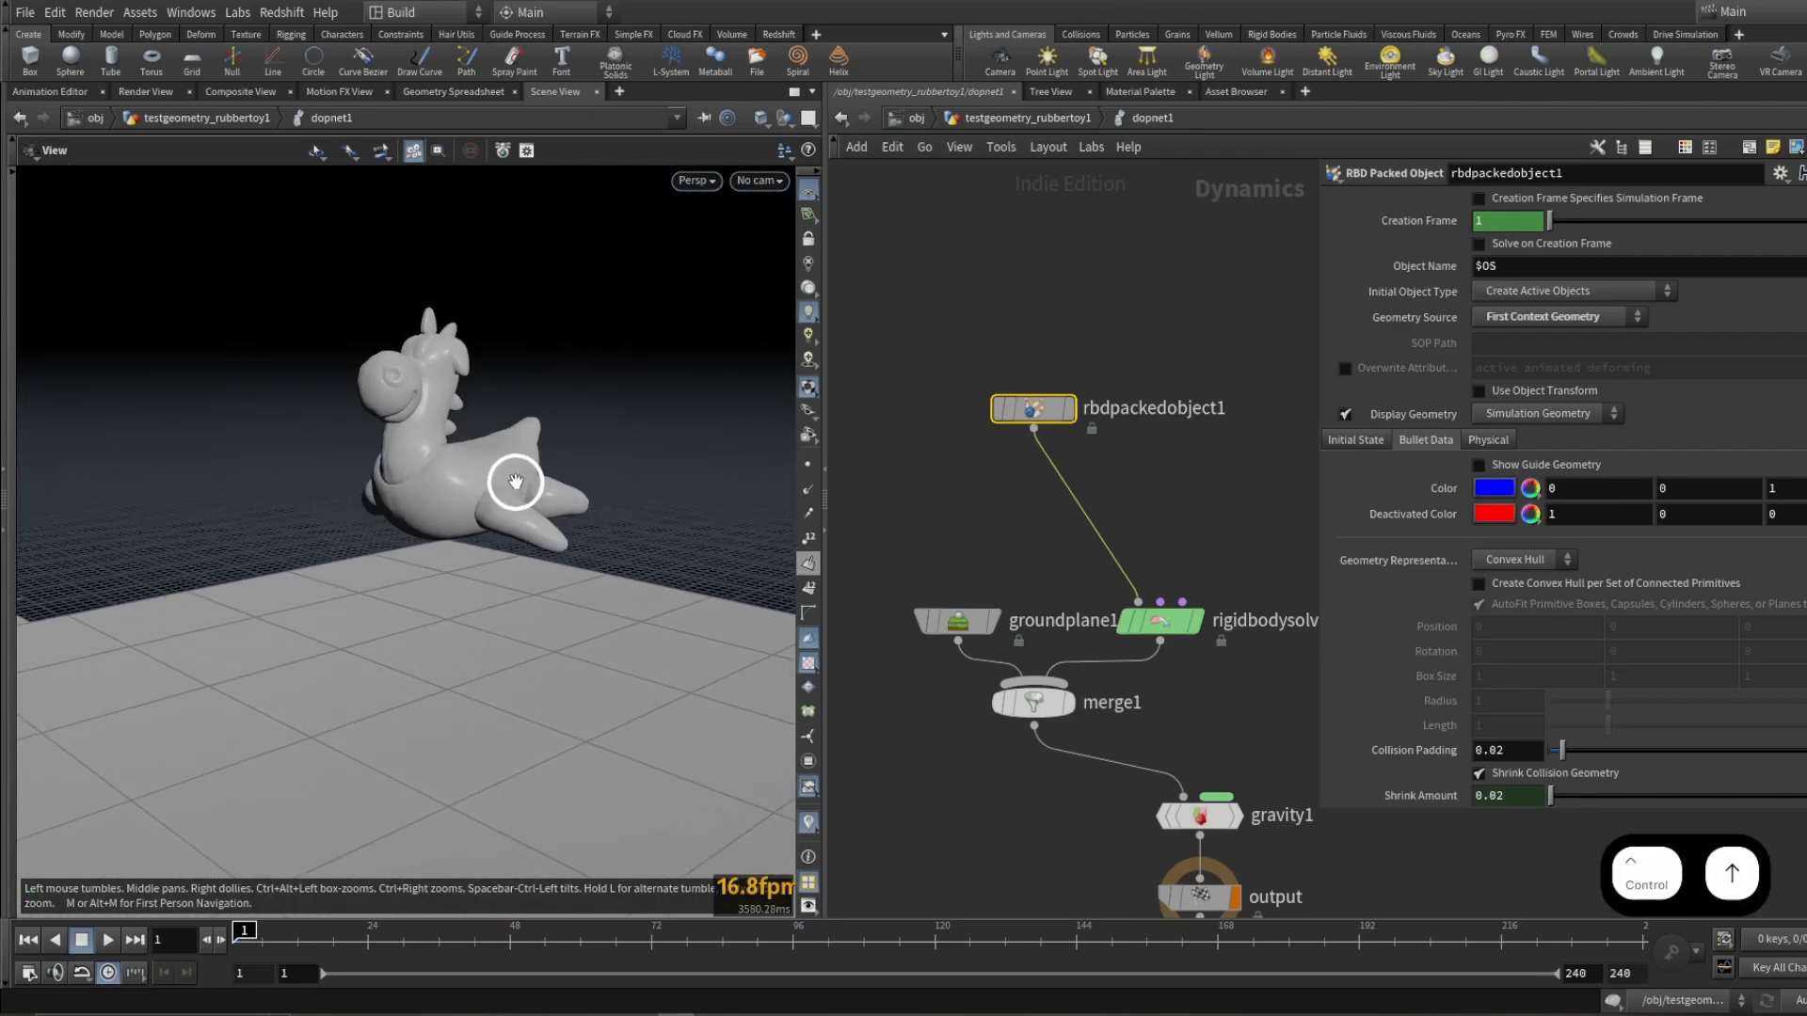
left_click_drag(675, 396, 582, 591)
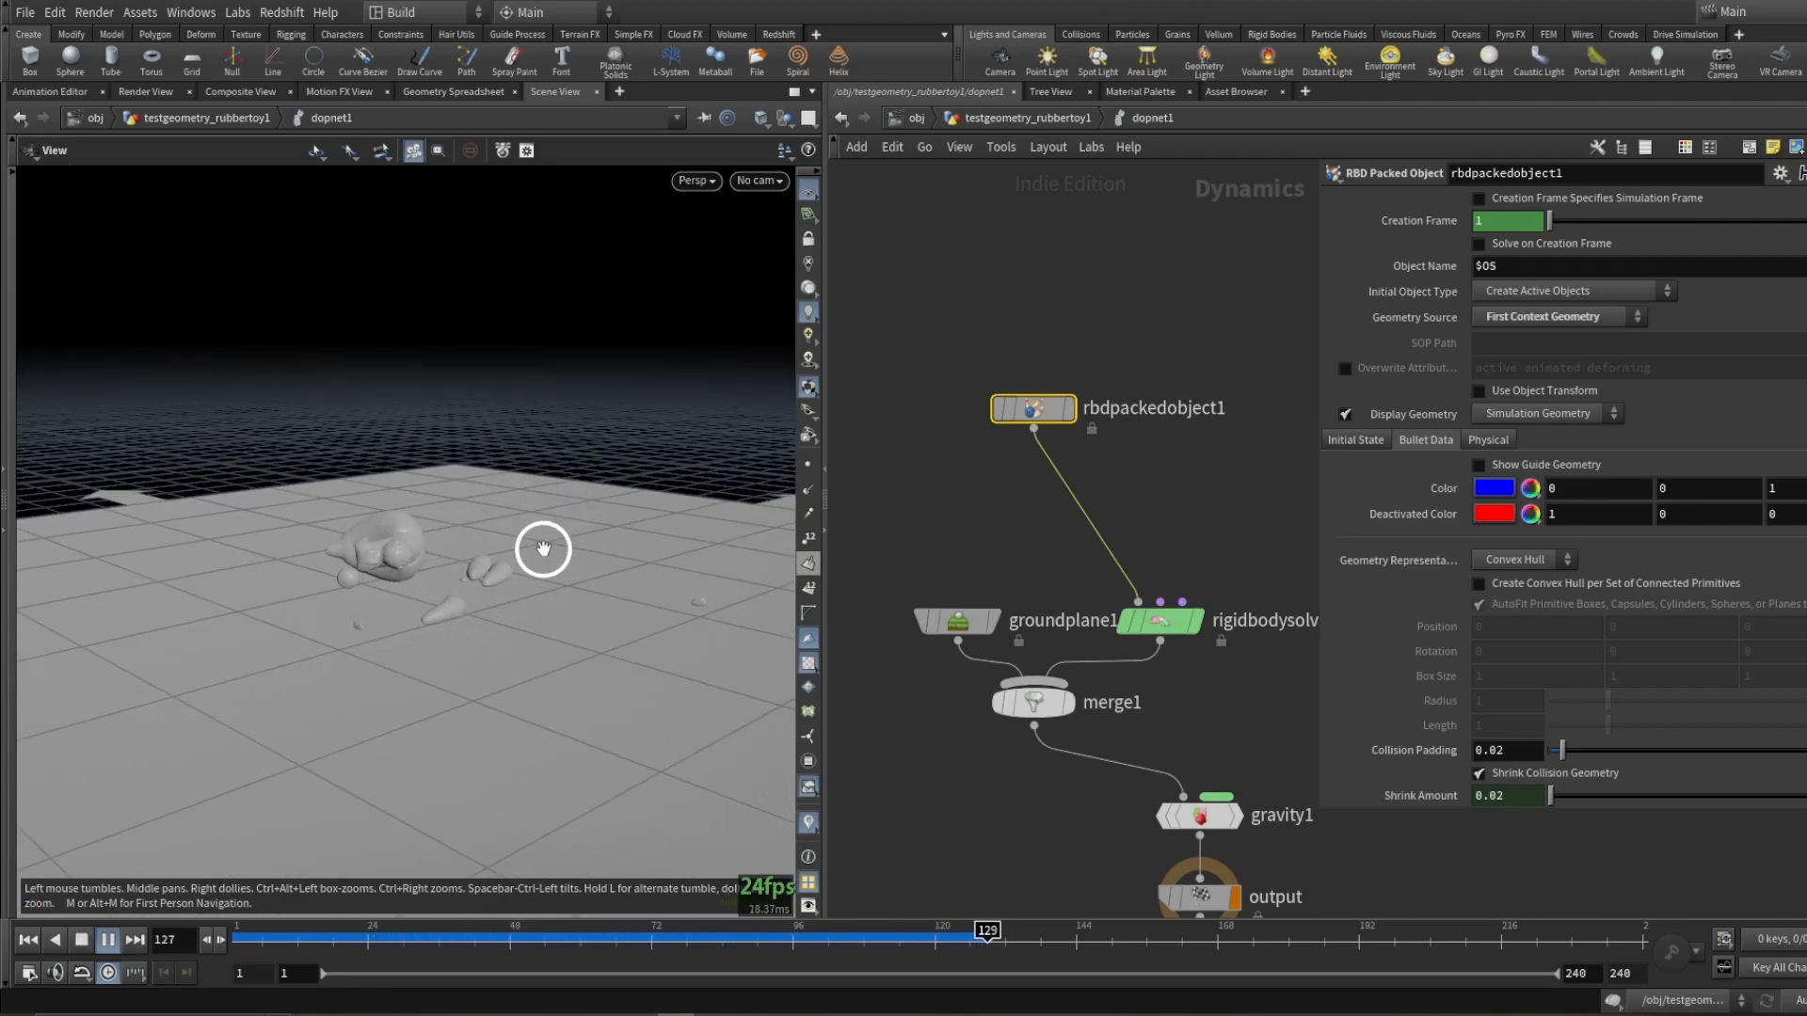
key("ctrl+Up")
left_click_drag(545, 545, 528, 423)
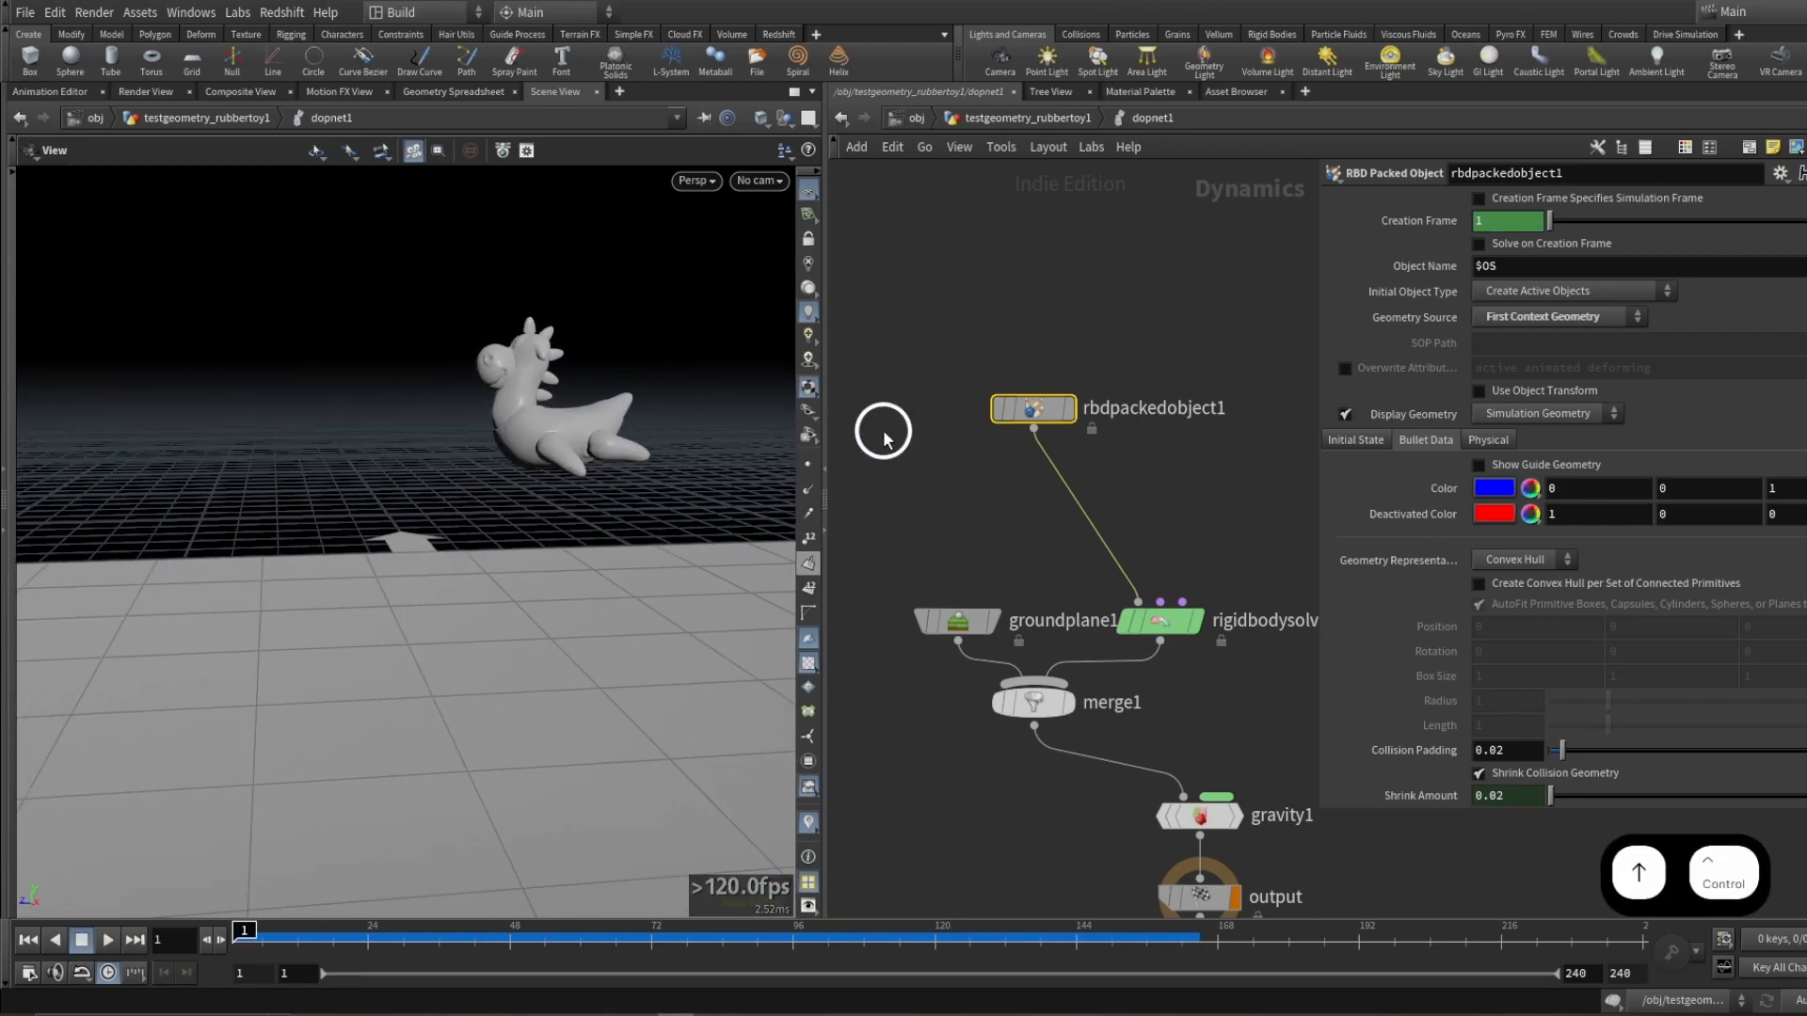
Step: Set the Z component of the RBD packed object's initial Velocity to 10
middle_click_drag(918, 480, 1002, 406)
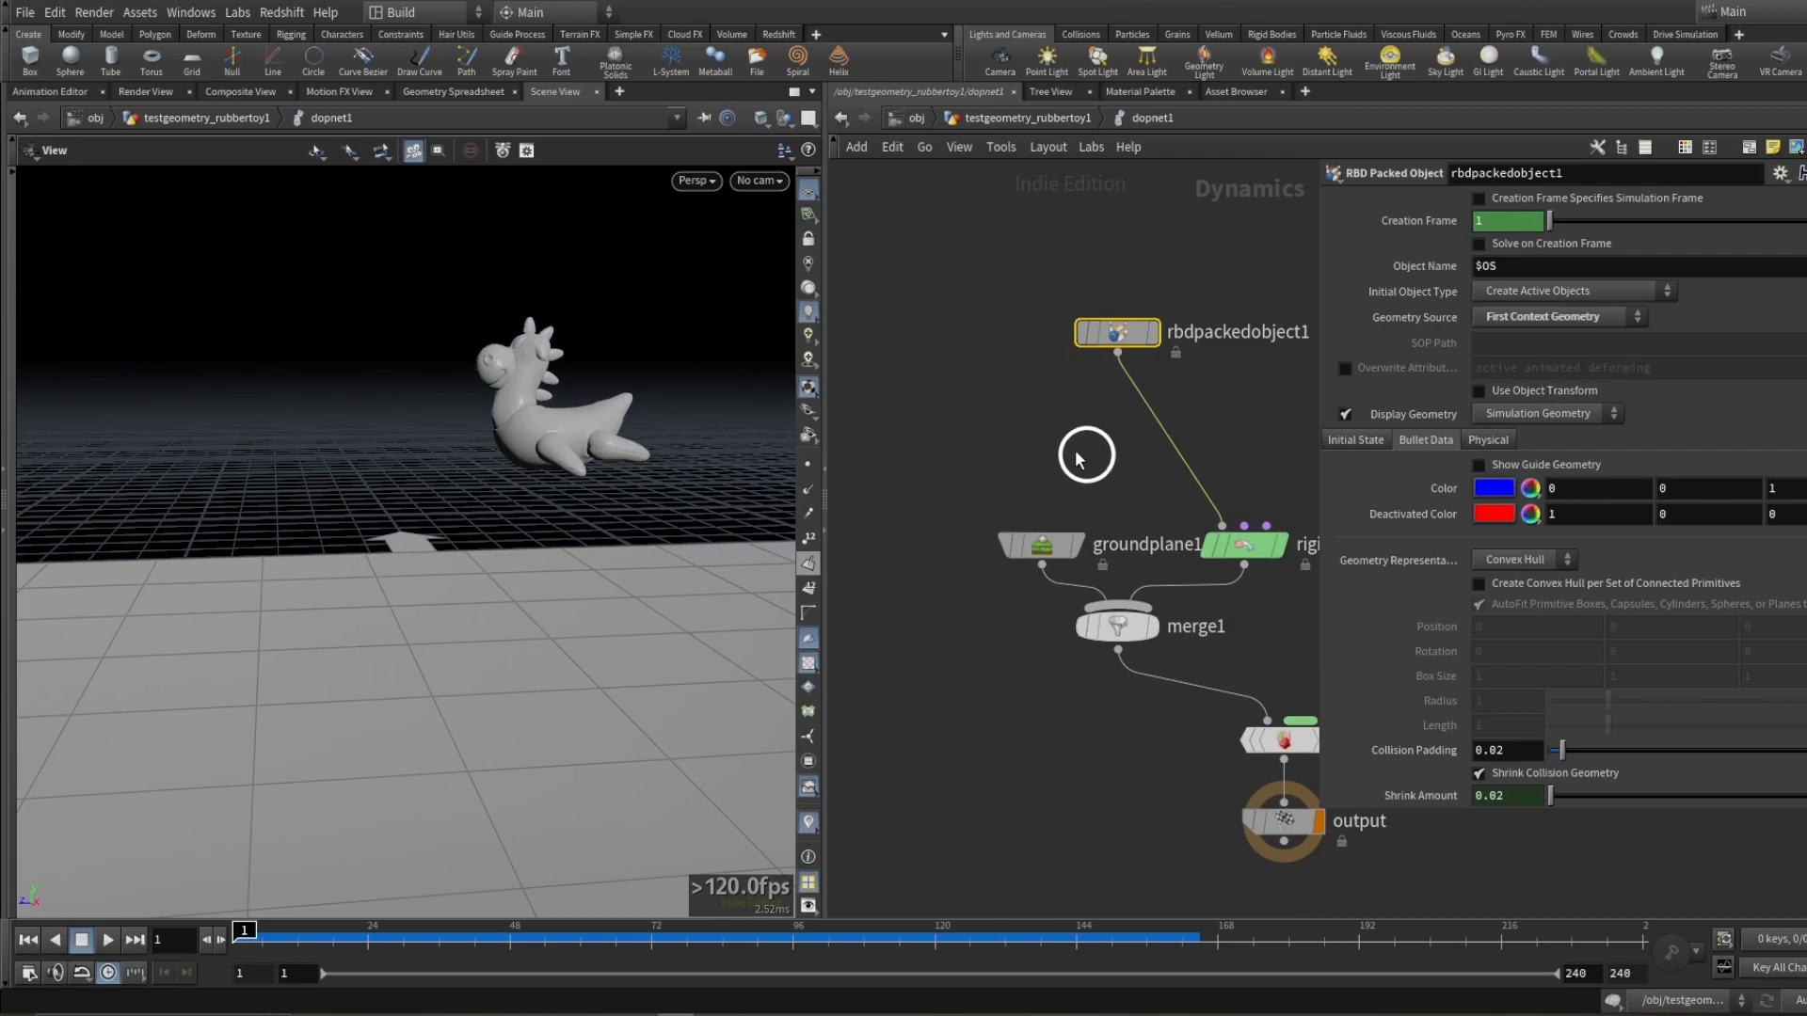
middle_click_drag(1224, 405, 1156, 412)
left_click(1341, 441)
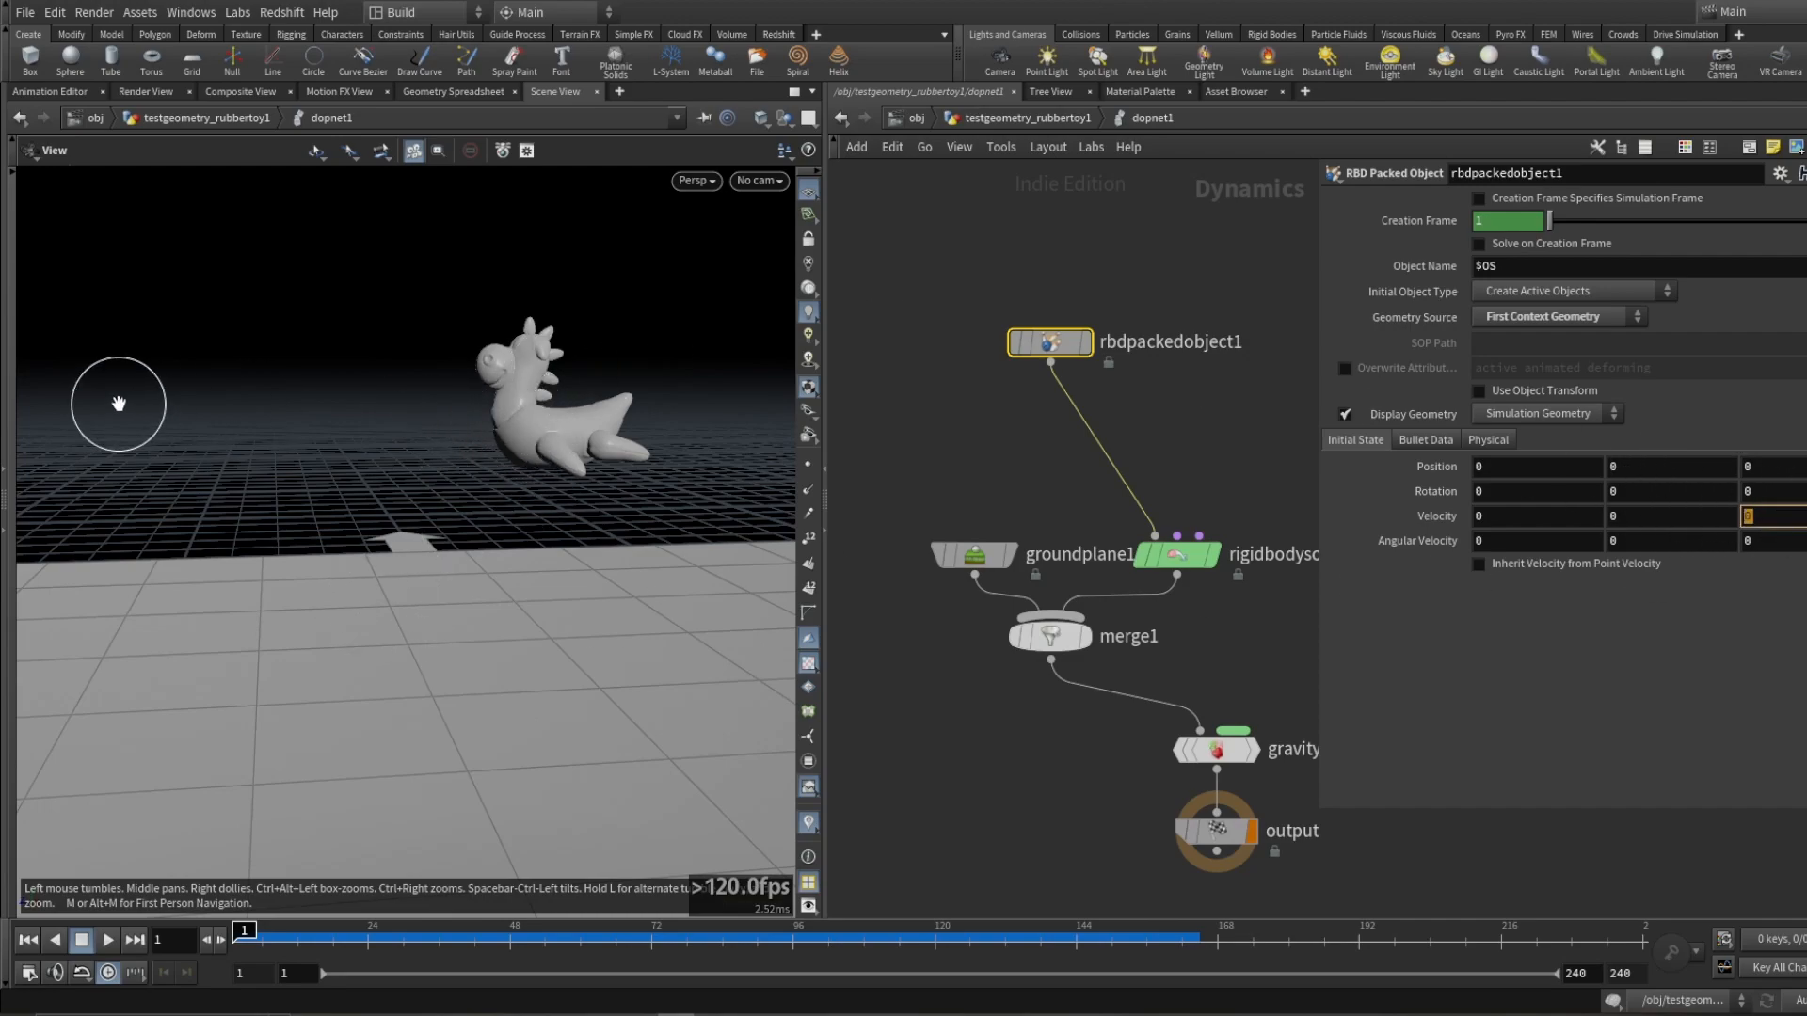
type("10")
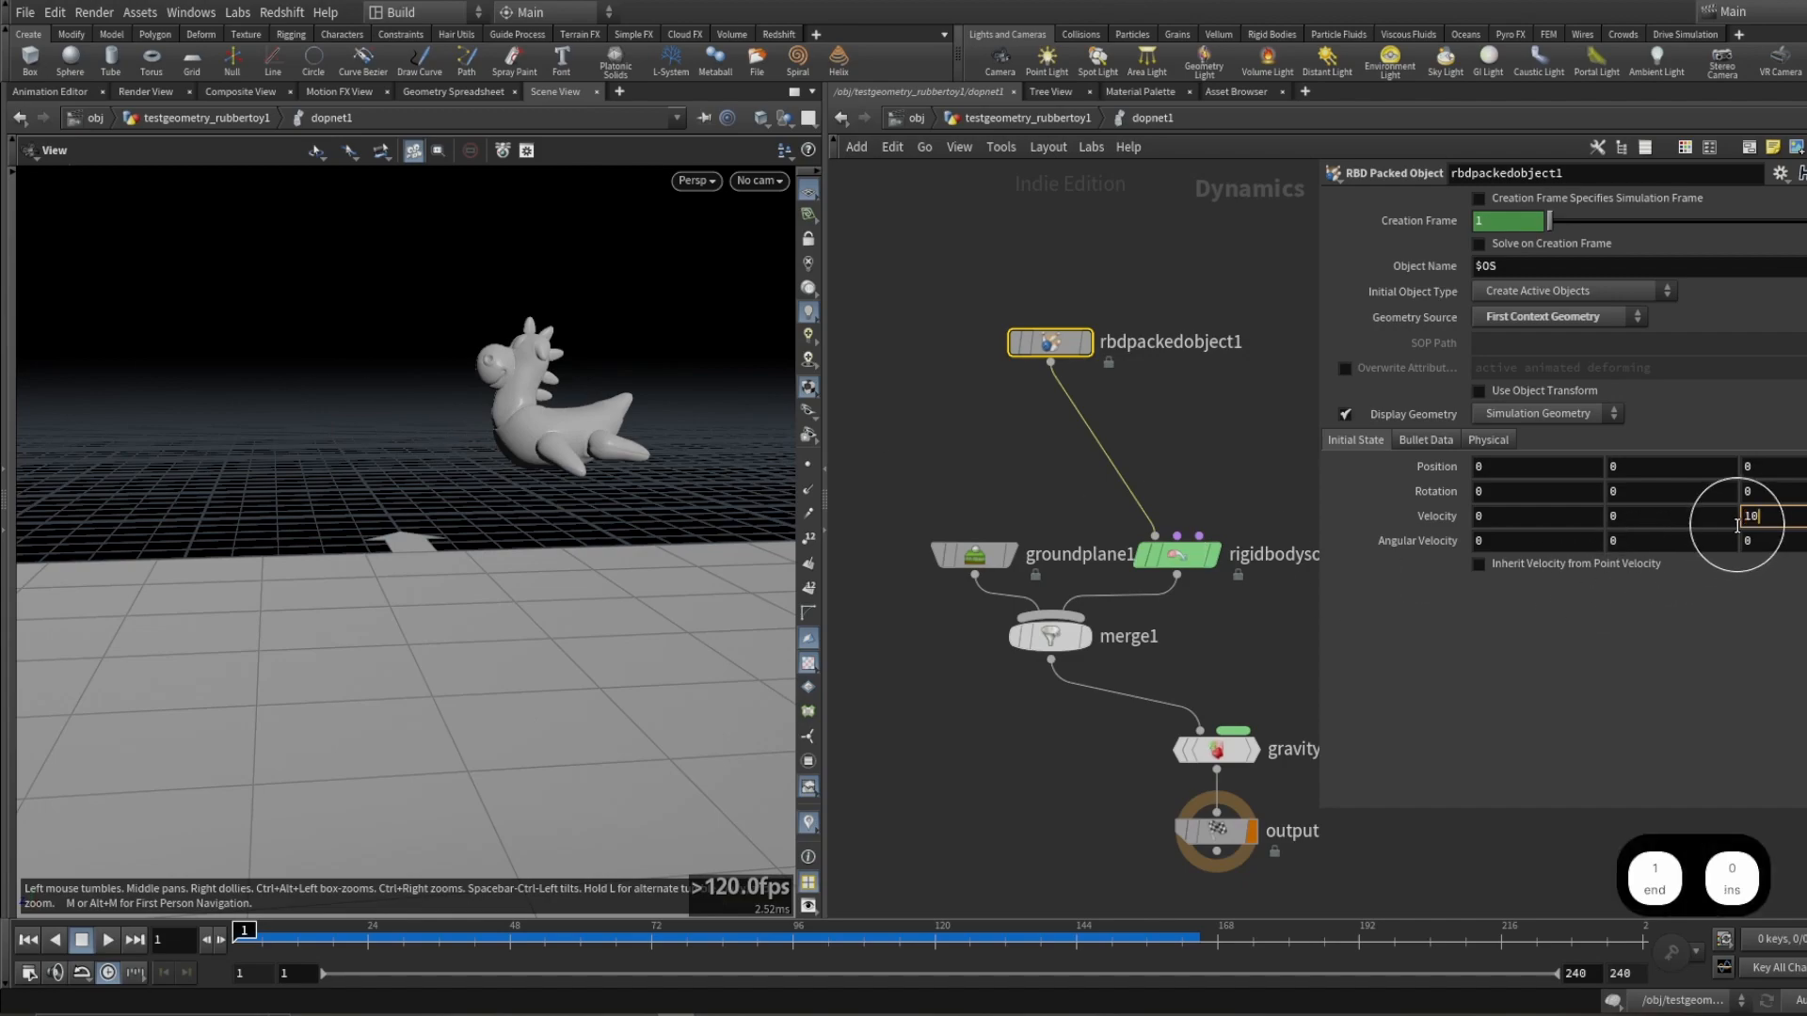
key("Return")
Step: Play the simulation from the first frame to view the toy being launched across the ground plane
key("ctrl+Up")
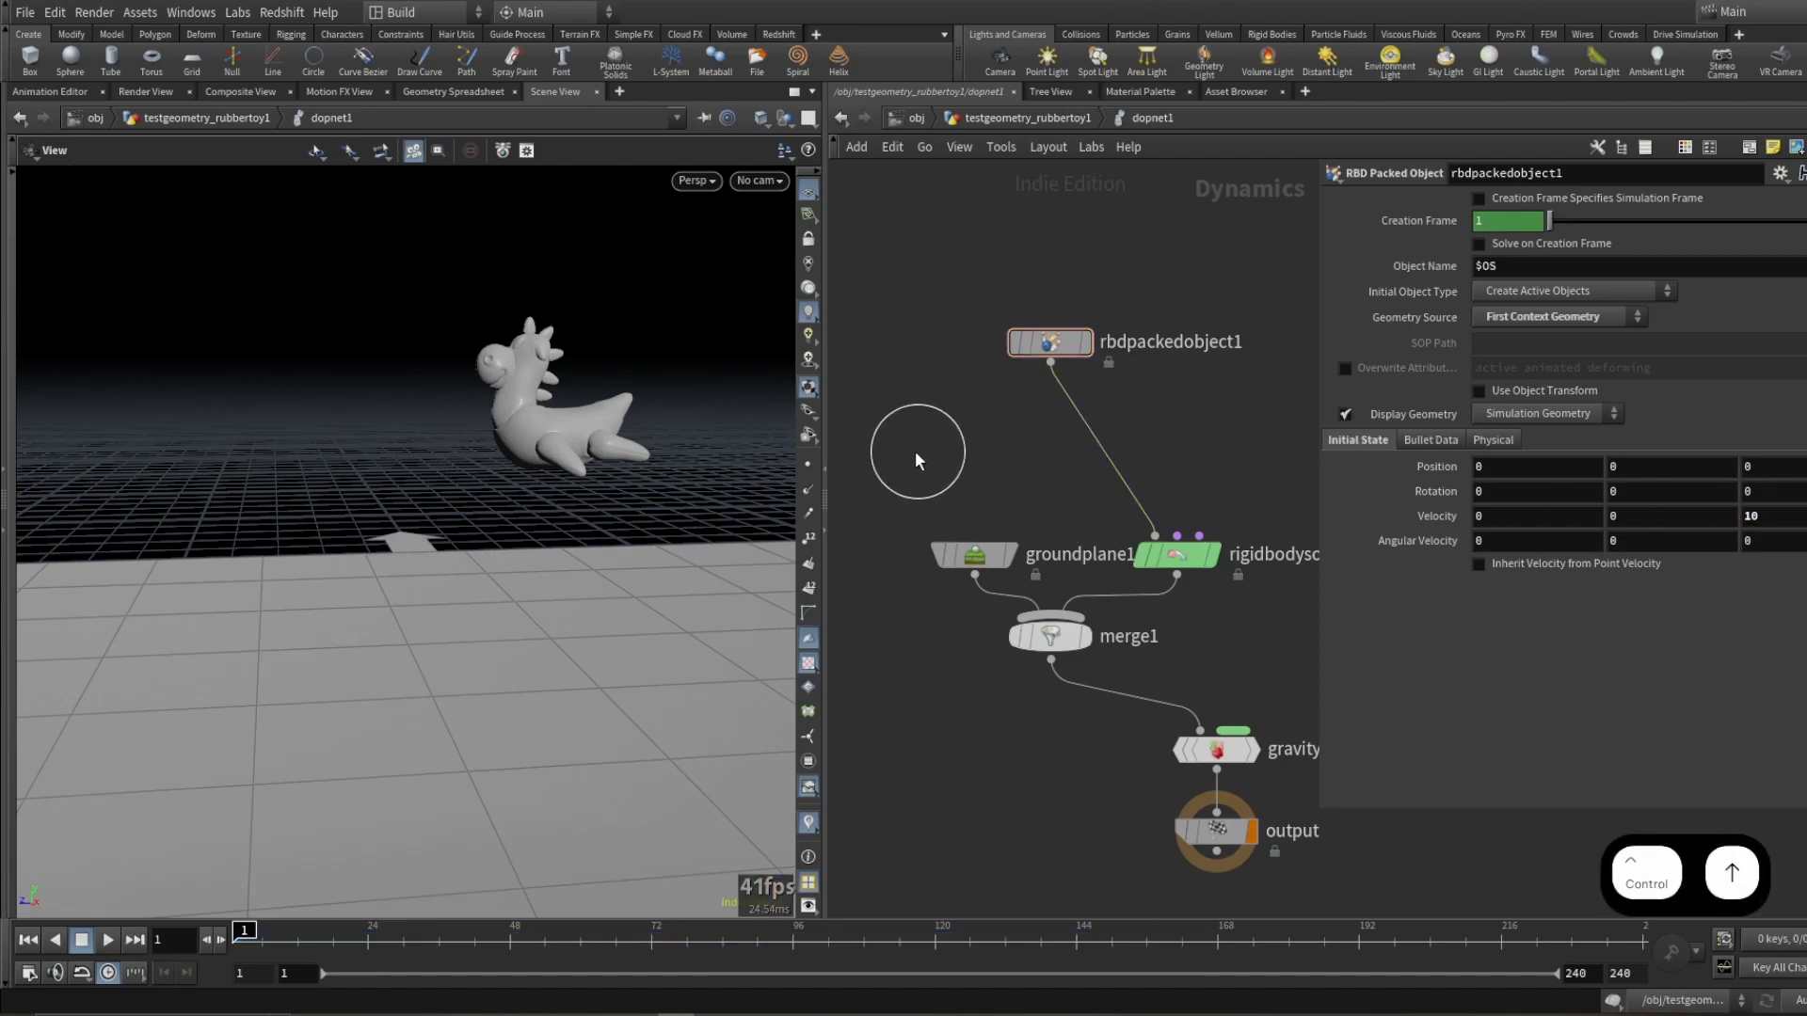
scroll(455, 533, "down", 4)
middle_click_drag(455, 532, 582, 437)
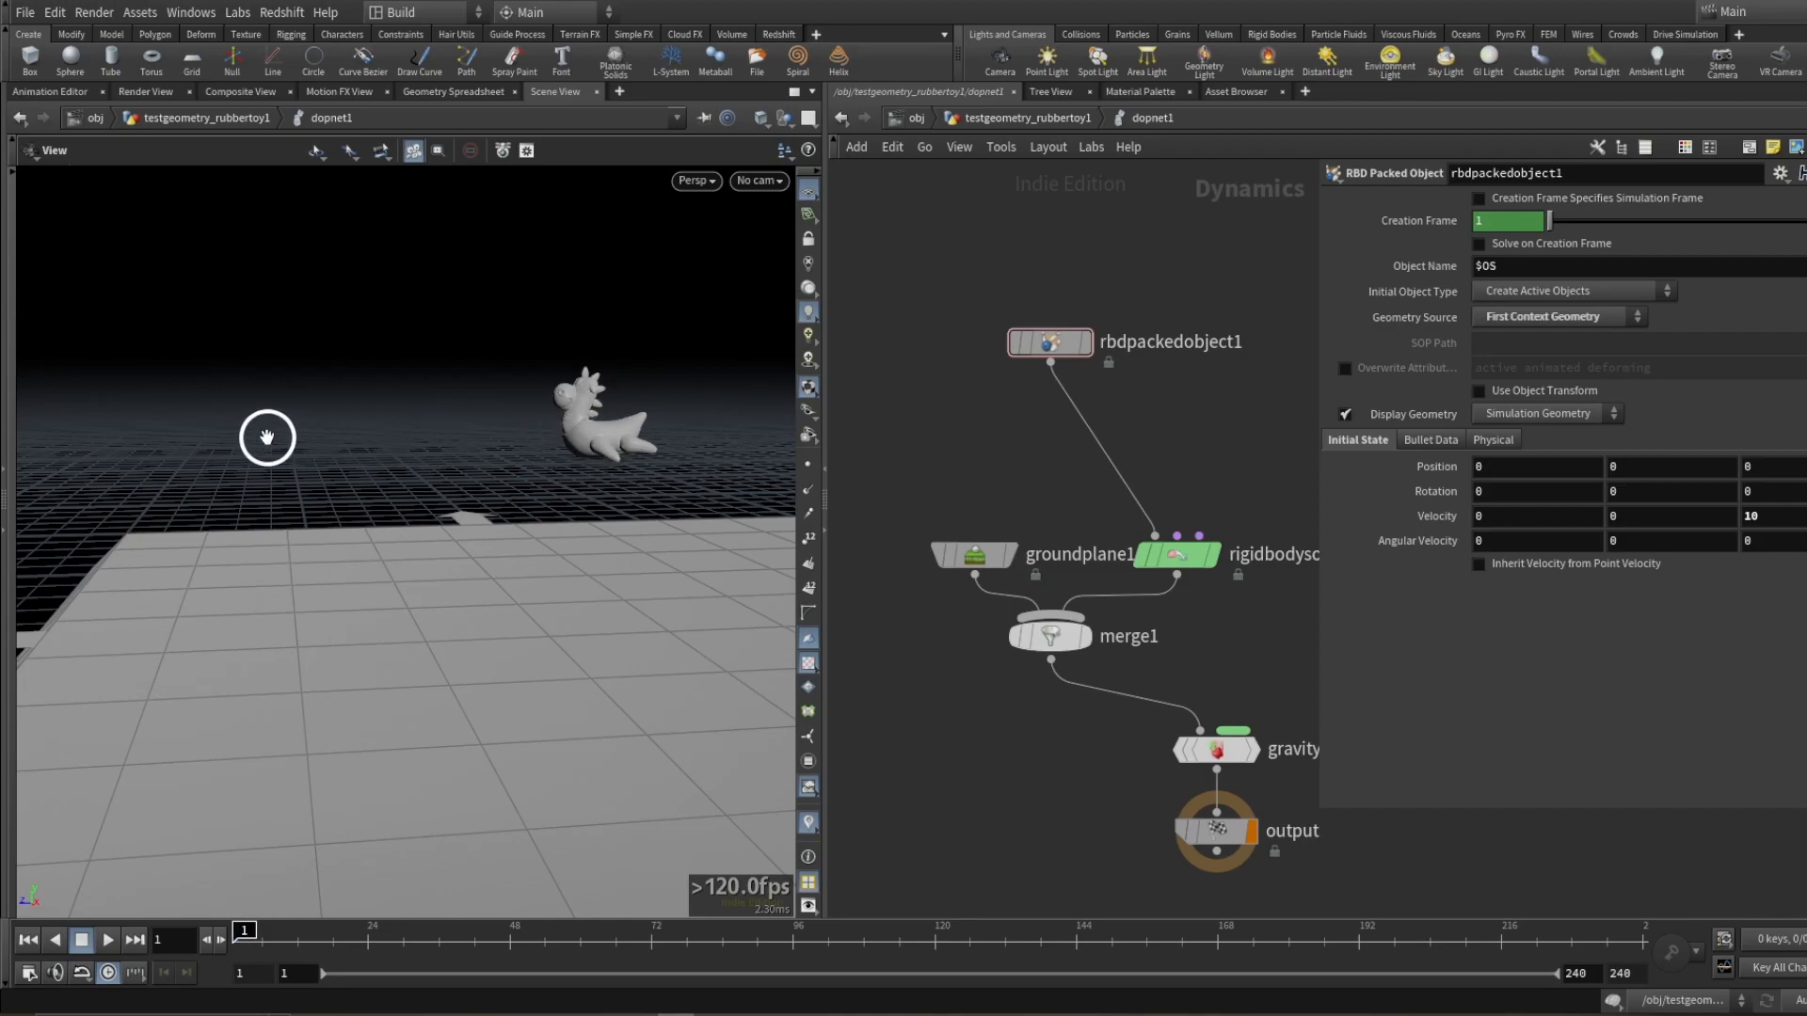
key("Up")
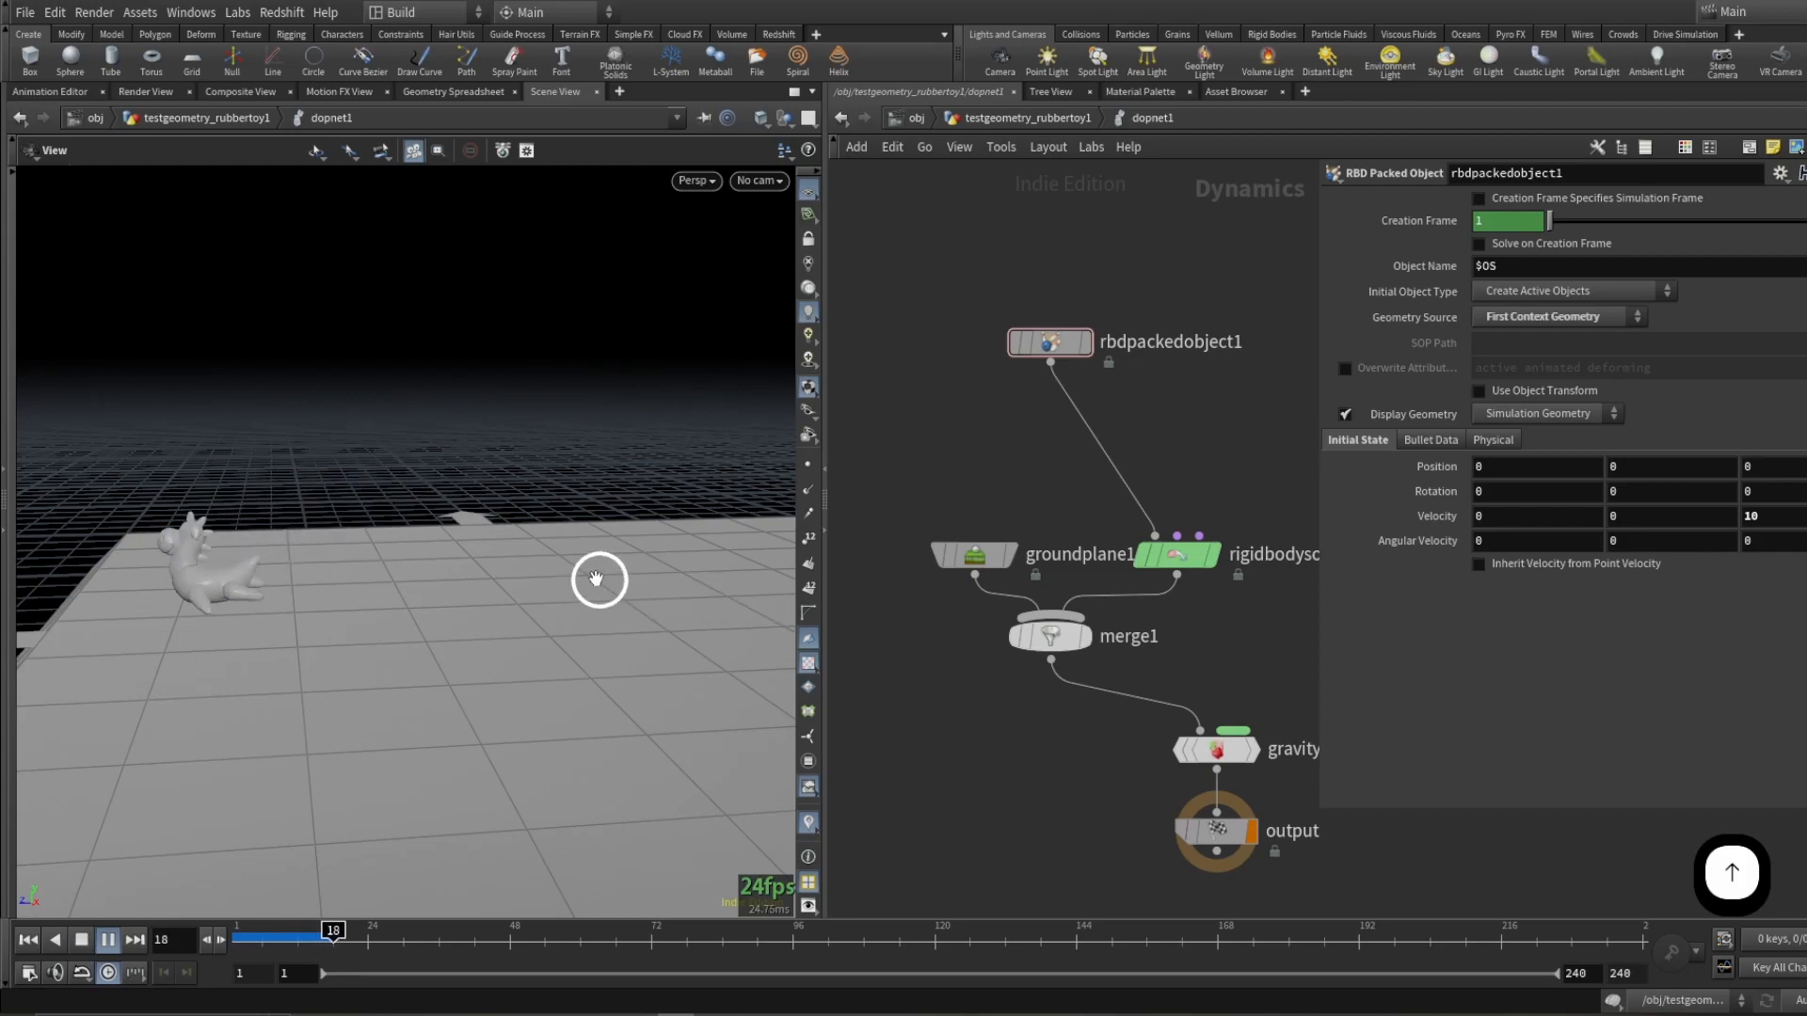
scroll(223, 546, "down", 5)
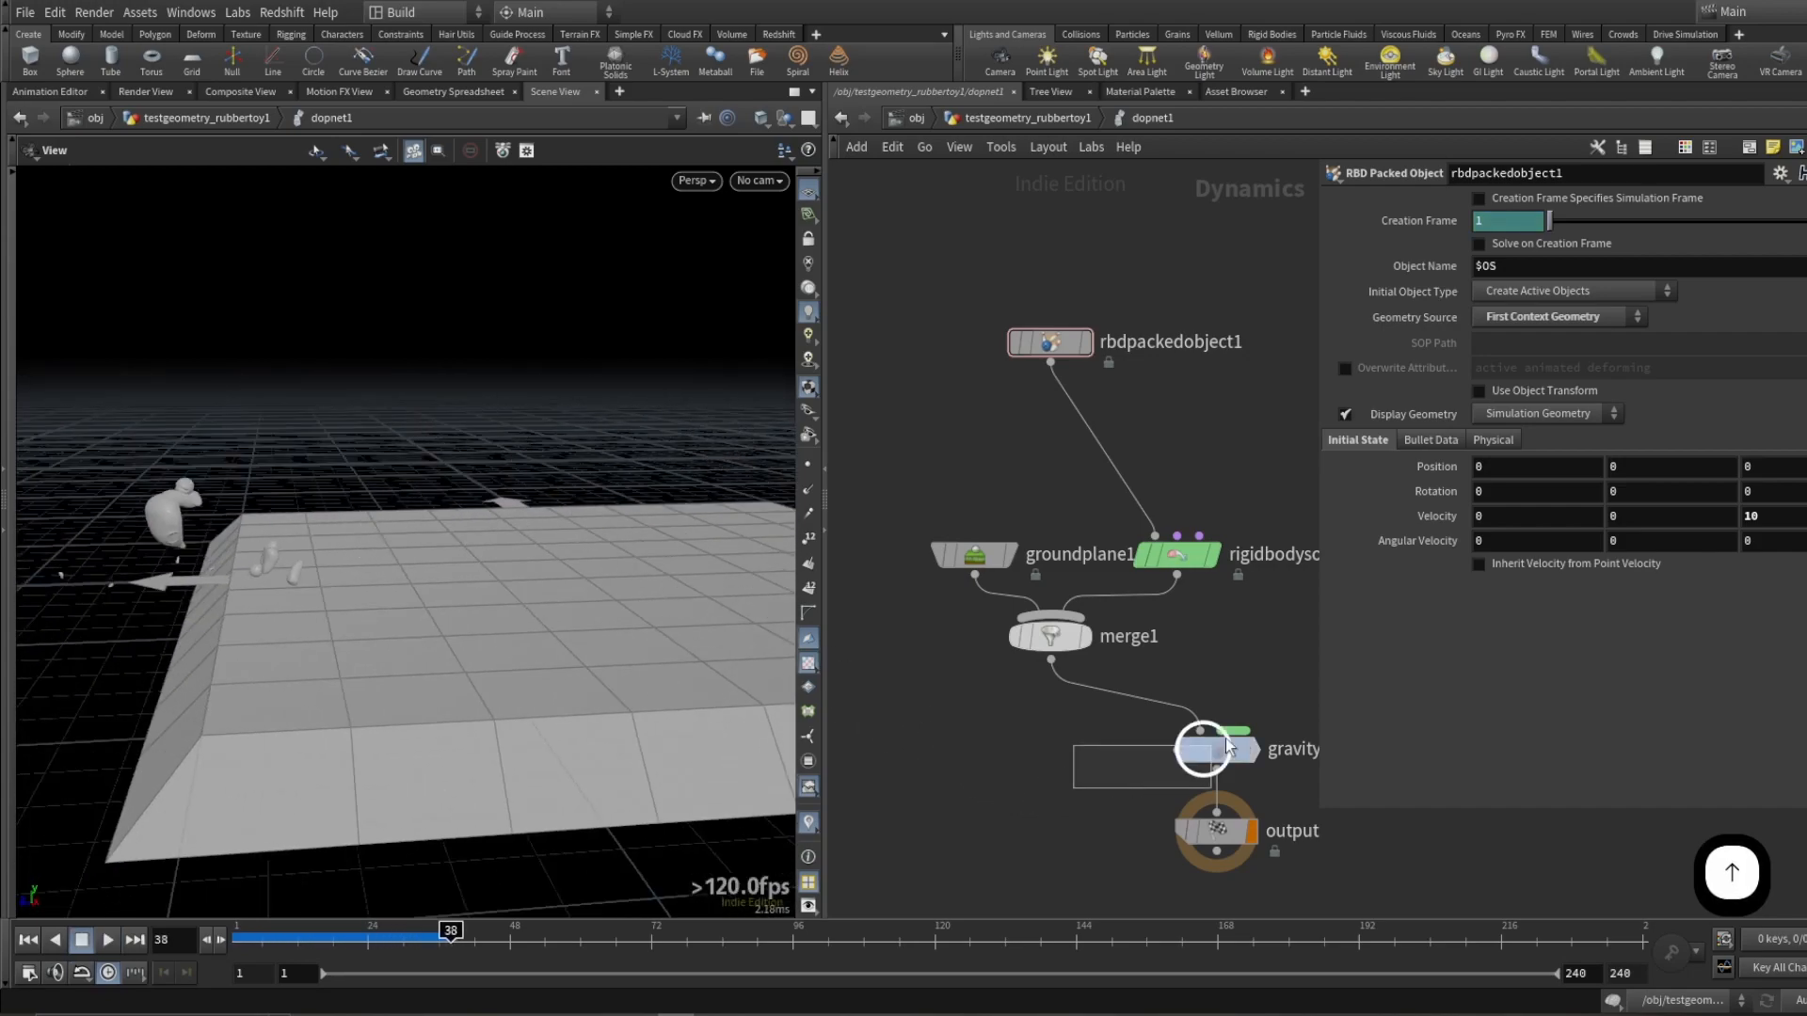
Step: Inspect the Gravity Force node's parameters and replay the launch to watch the pieces around the ground plane's edge
left_click(1217, 747)
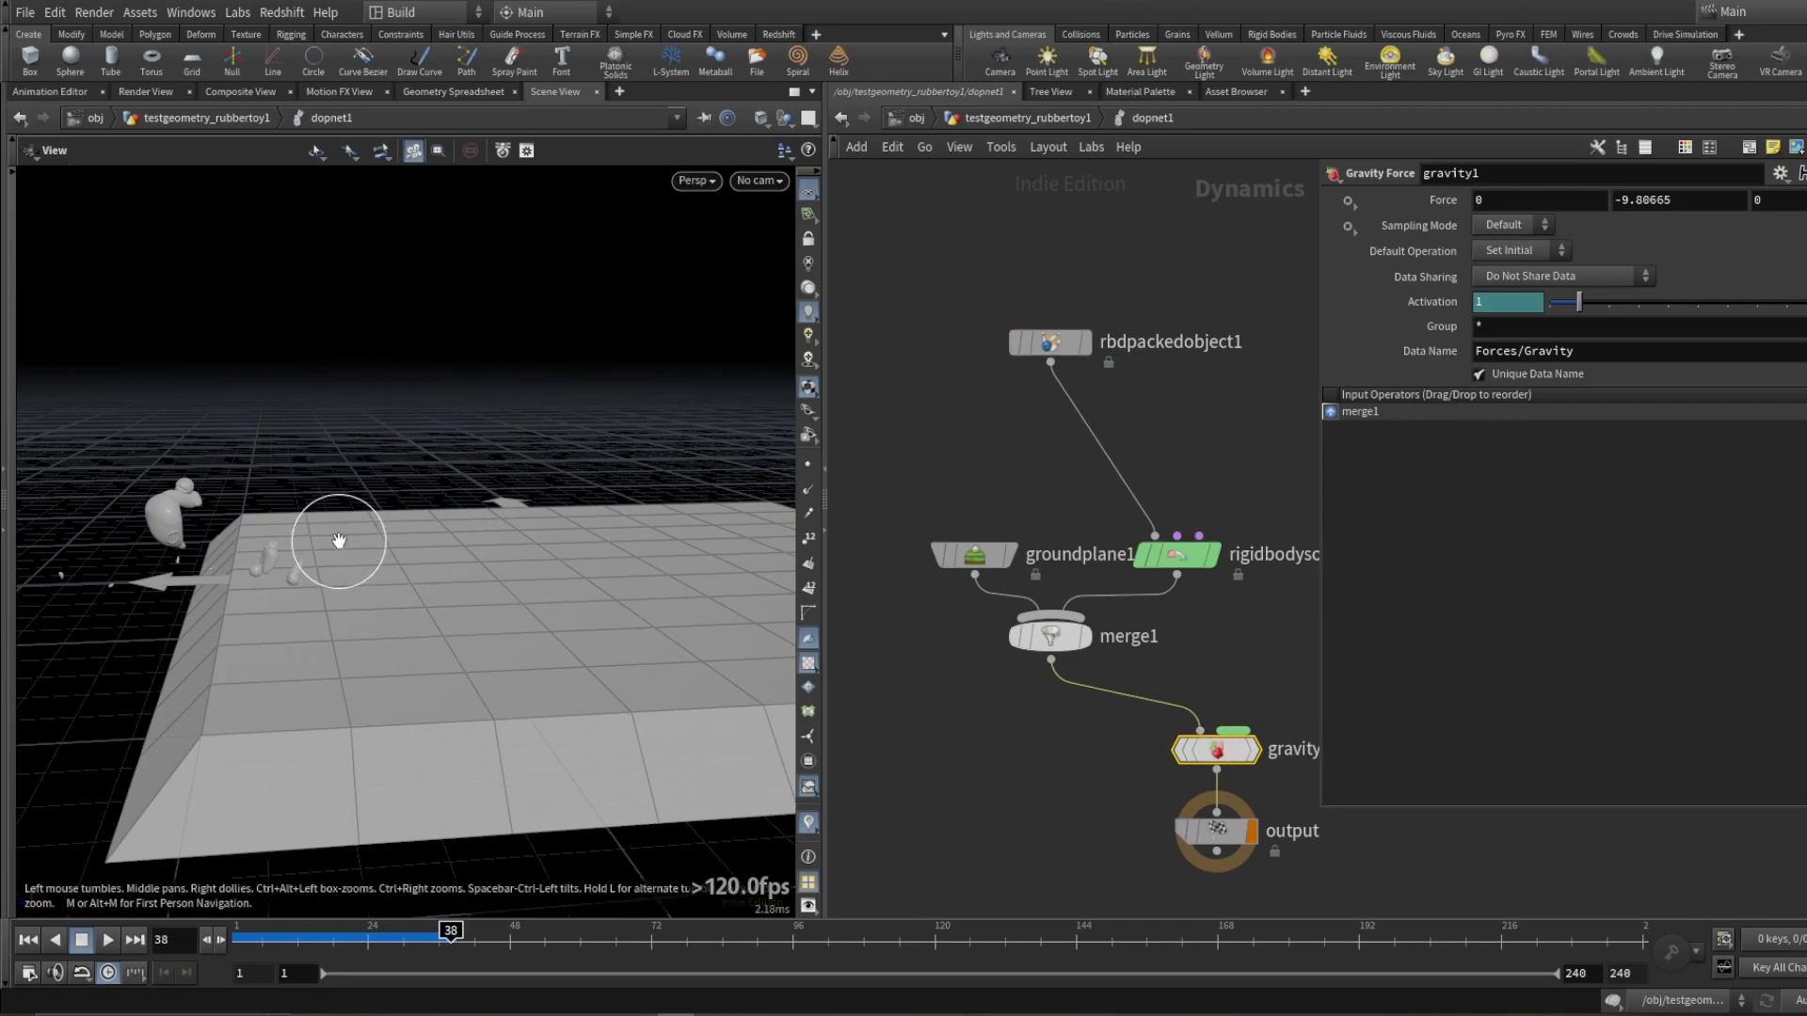
key("ctrl+Up")
key("Up")
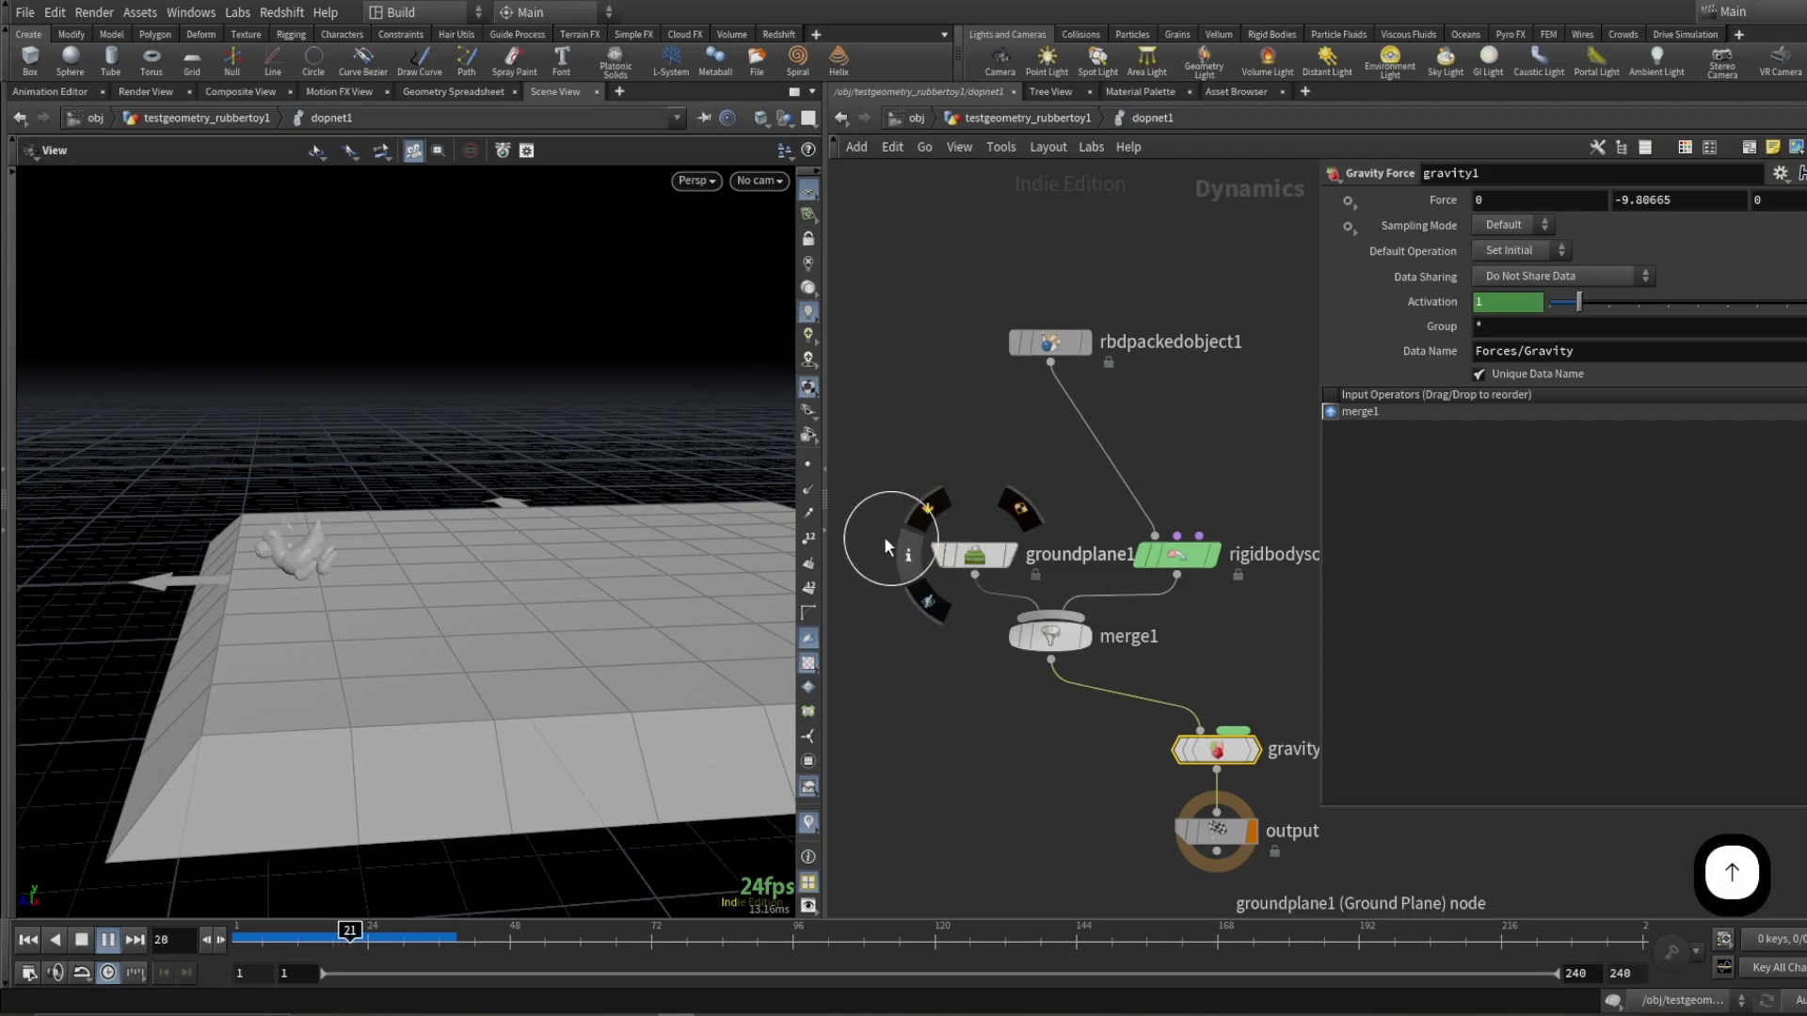
scroll(254, 553, "down", 4)
middle_click_drag(235, 544, 280, 544)
left_click_drag(279, 544, 302, 573)
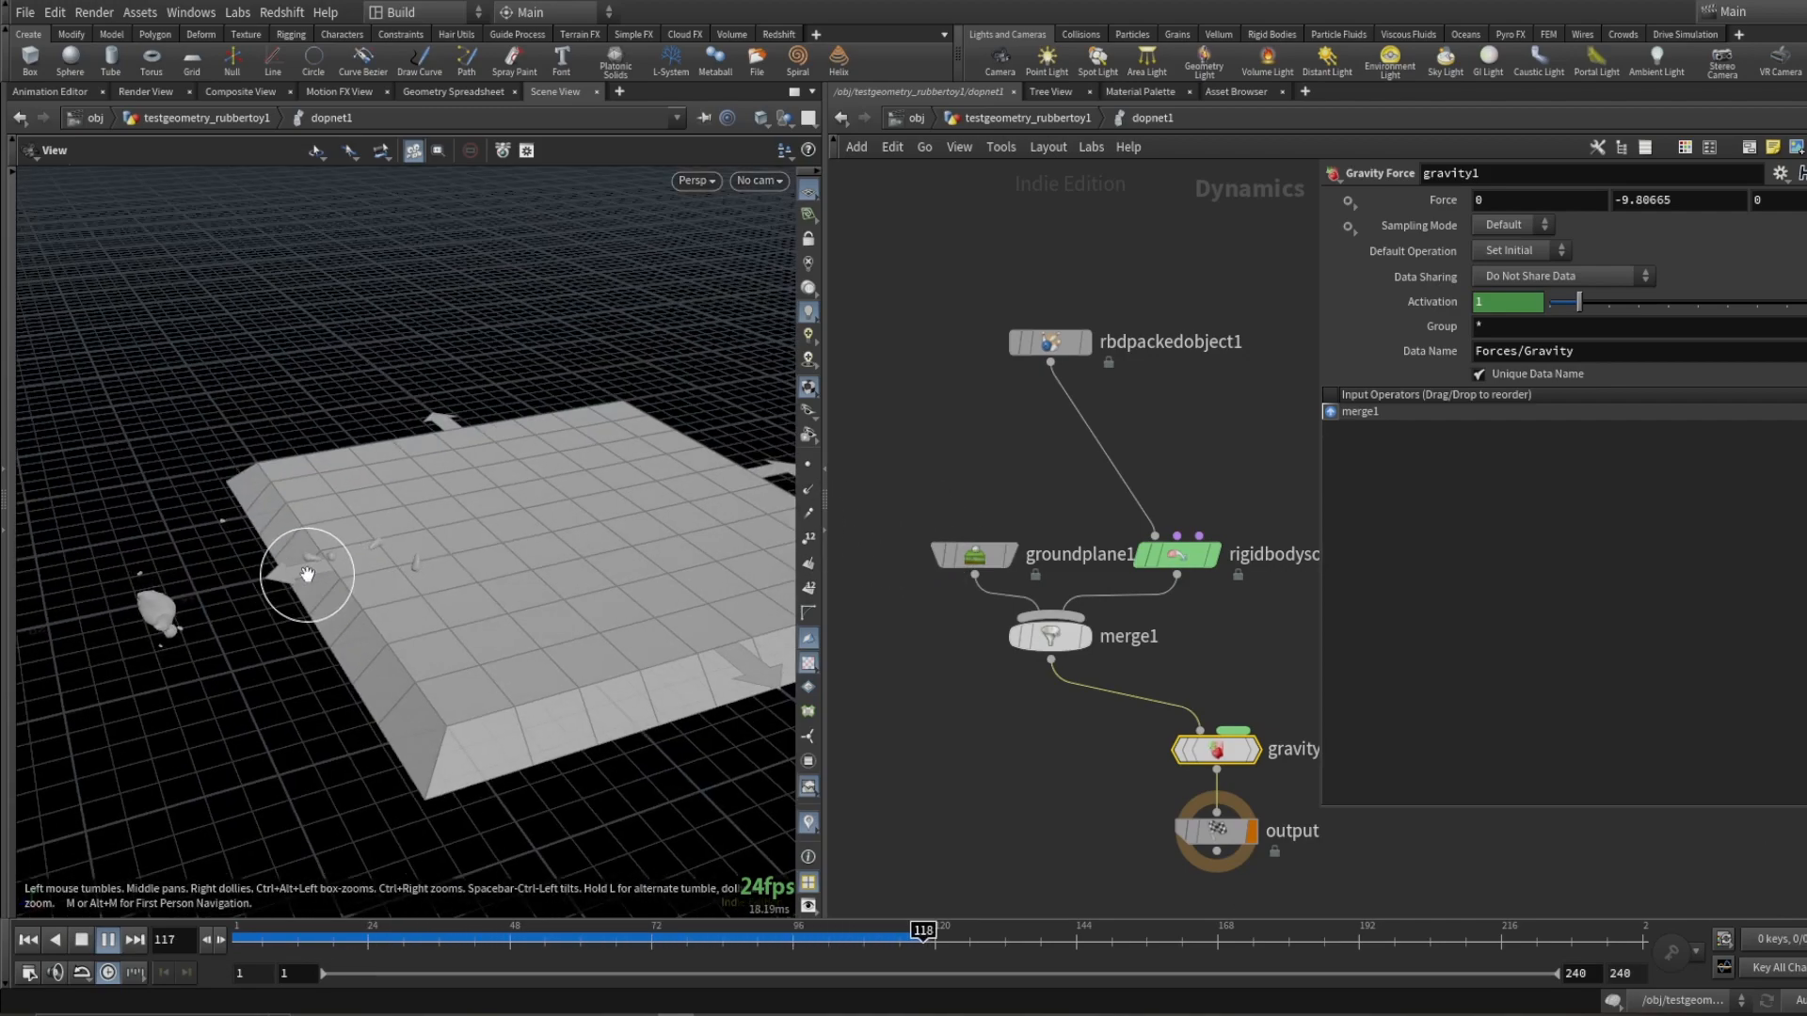
key("Up")
key("ctrl+Up")
Step: Check the expression behind rbdpackedobject1's Creation Frame and replay the simulation from the first frame
middle_click_drag(948, 665, 847, 794)
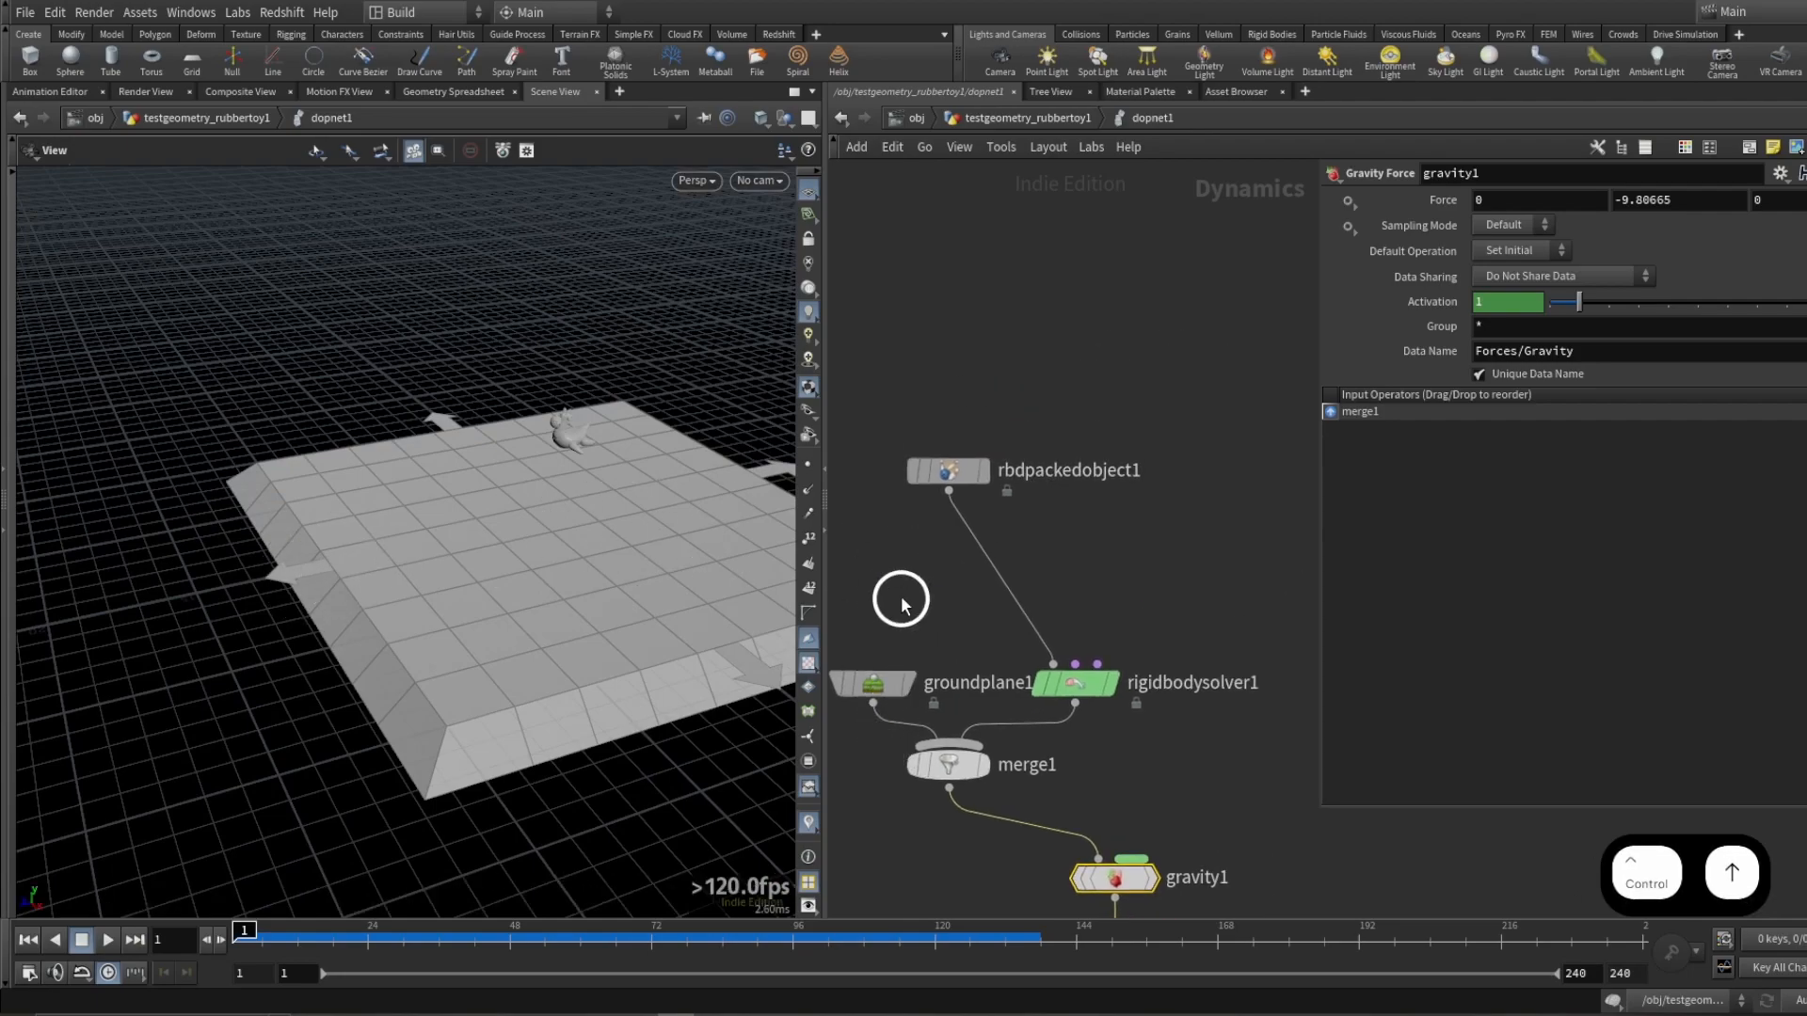
left_click(951, 470)
left_click(1450, 221)
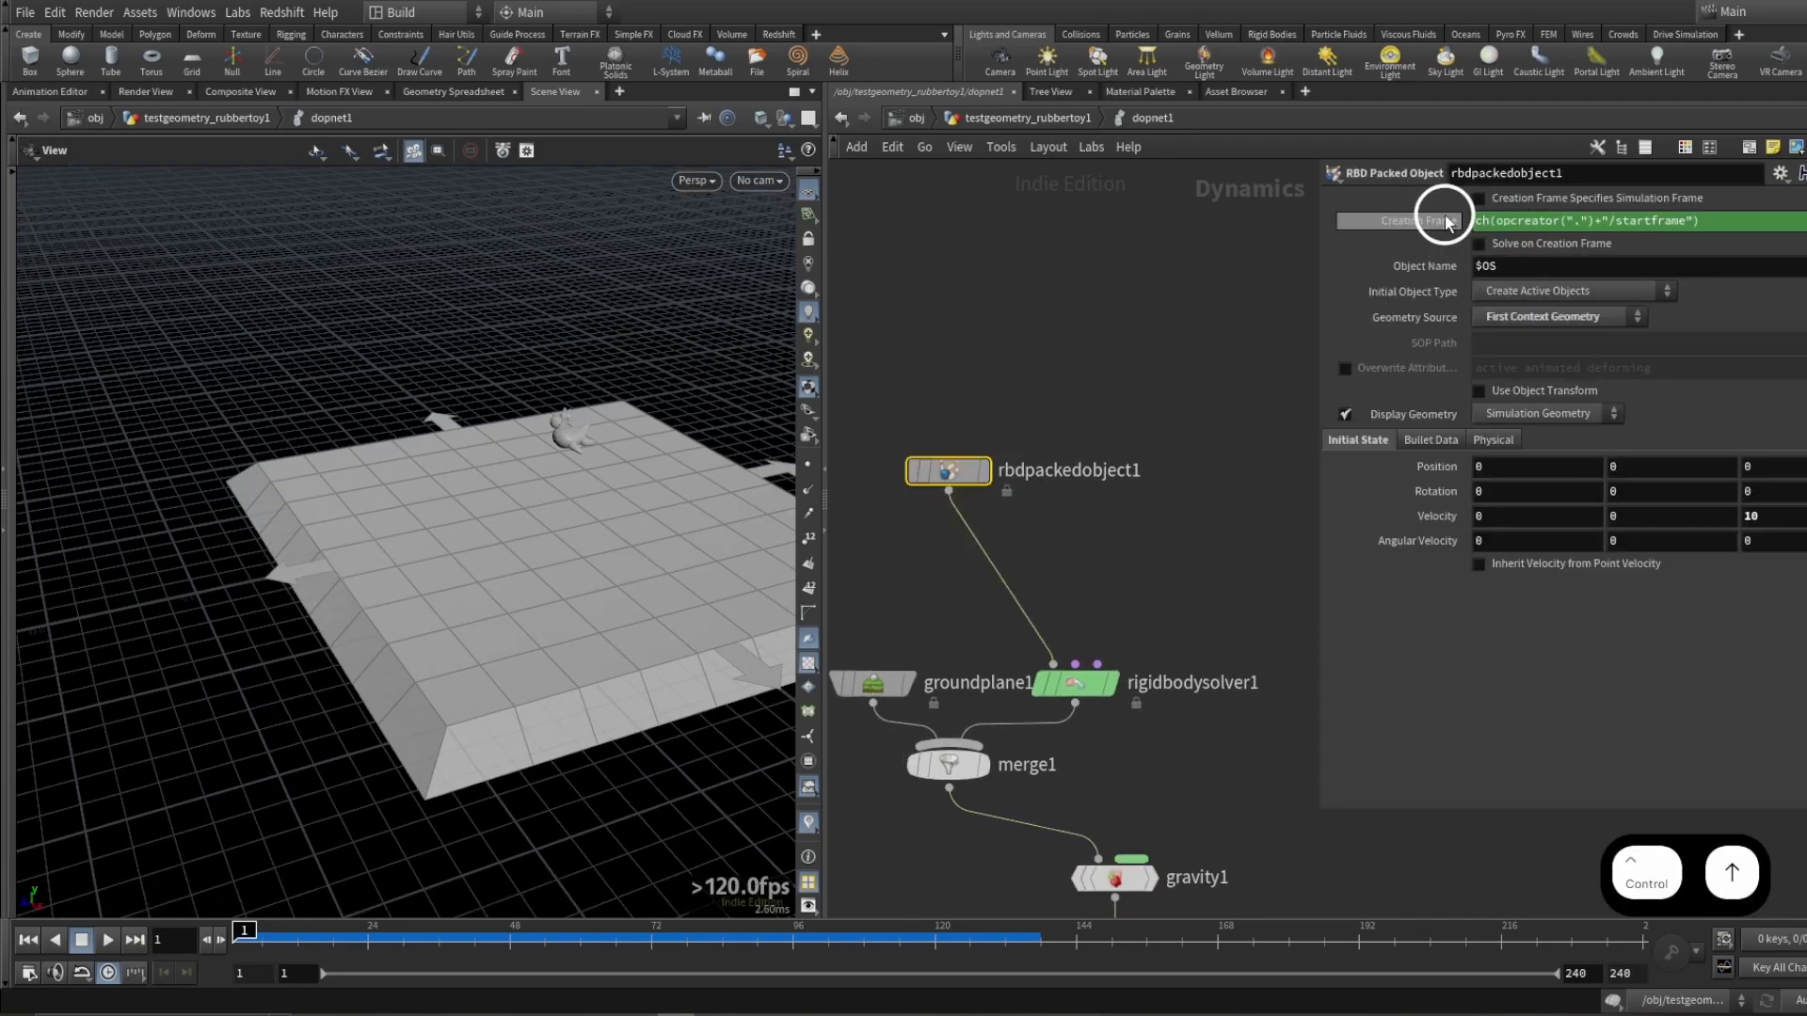
left_click(1447, 221)
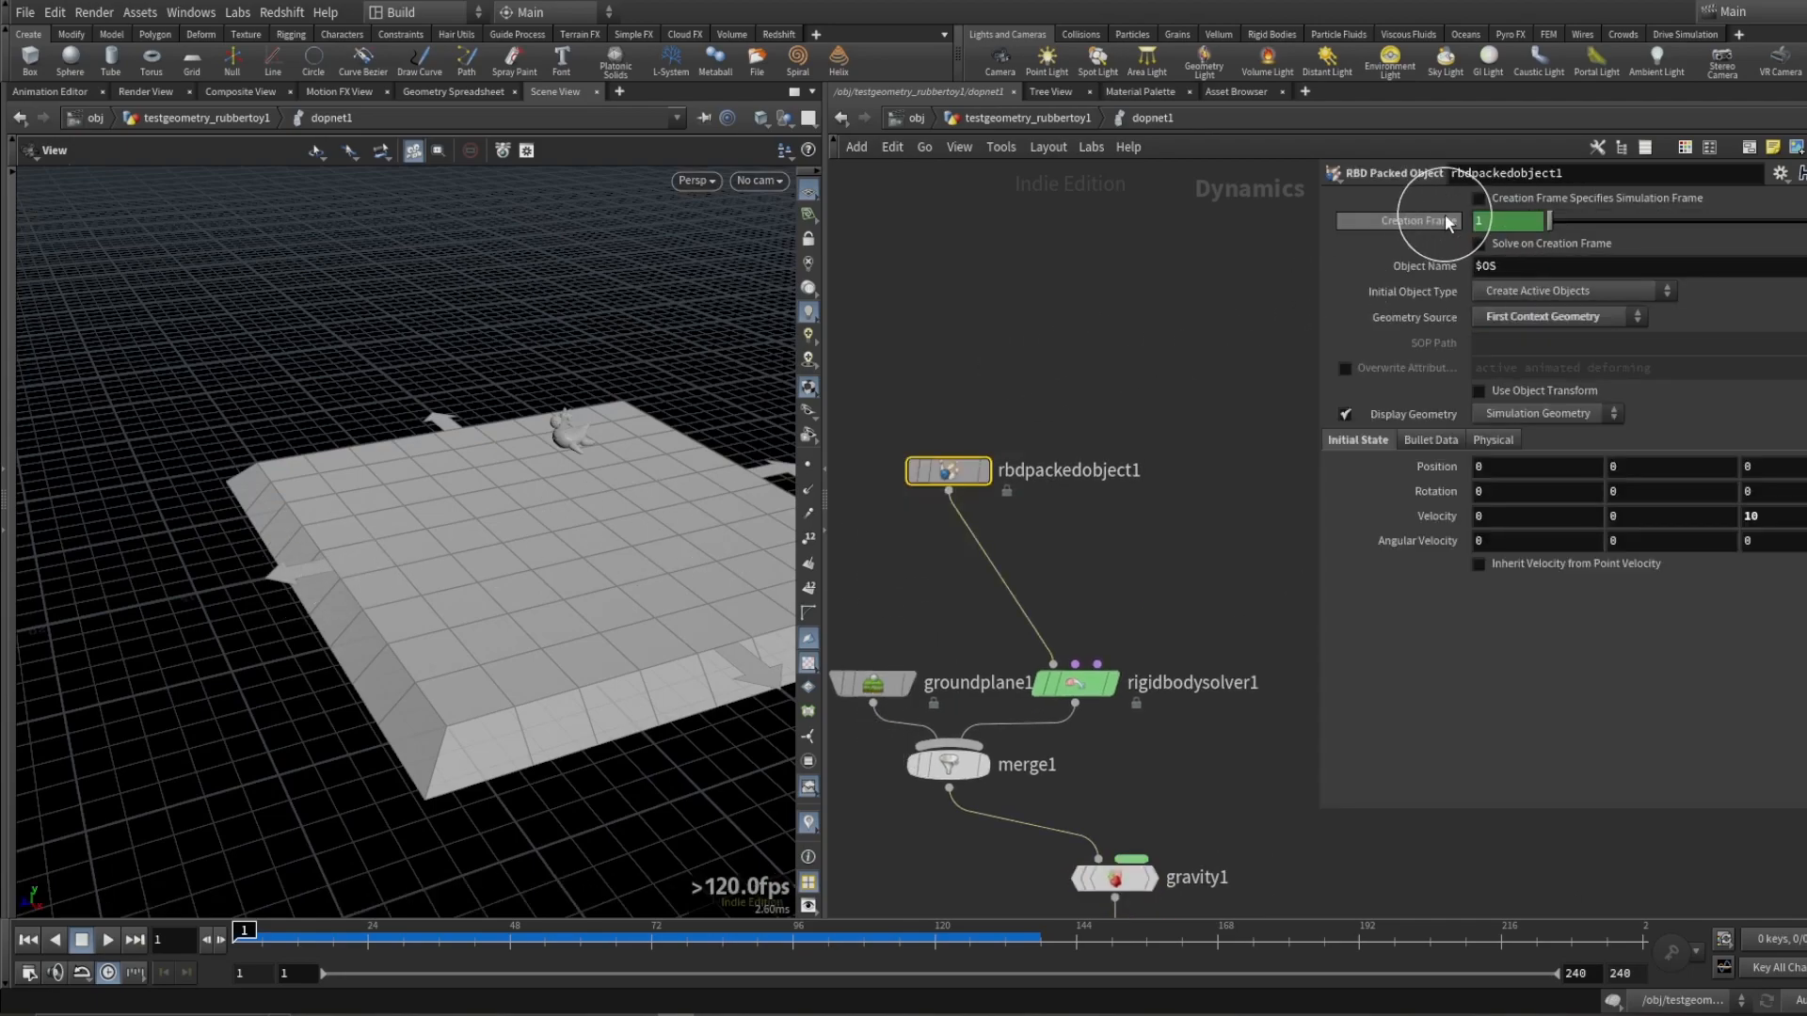
left_click_drag(591, 460, 550, 360)
key("Up")
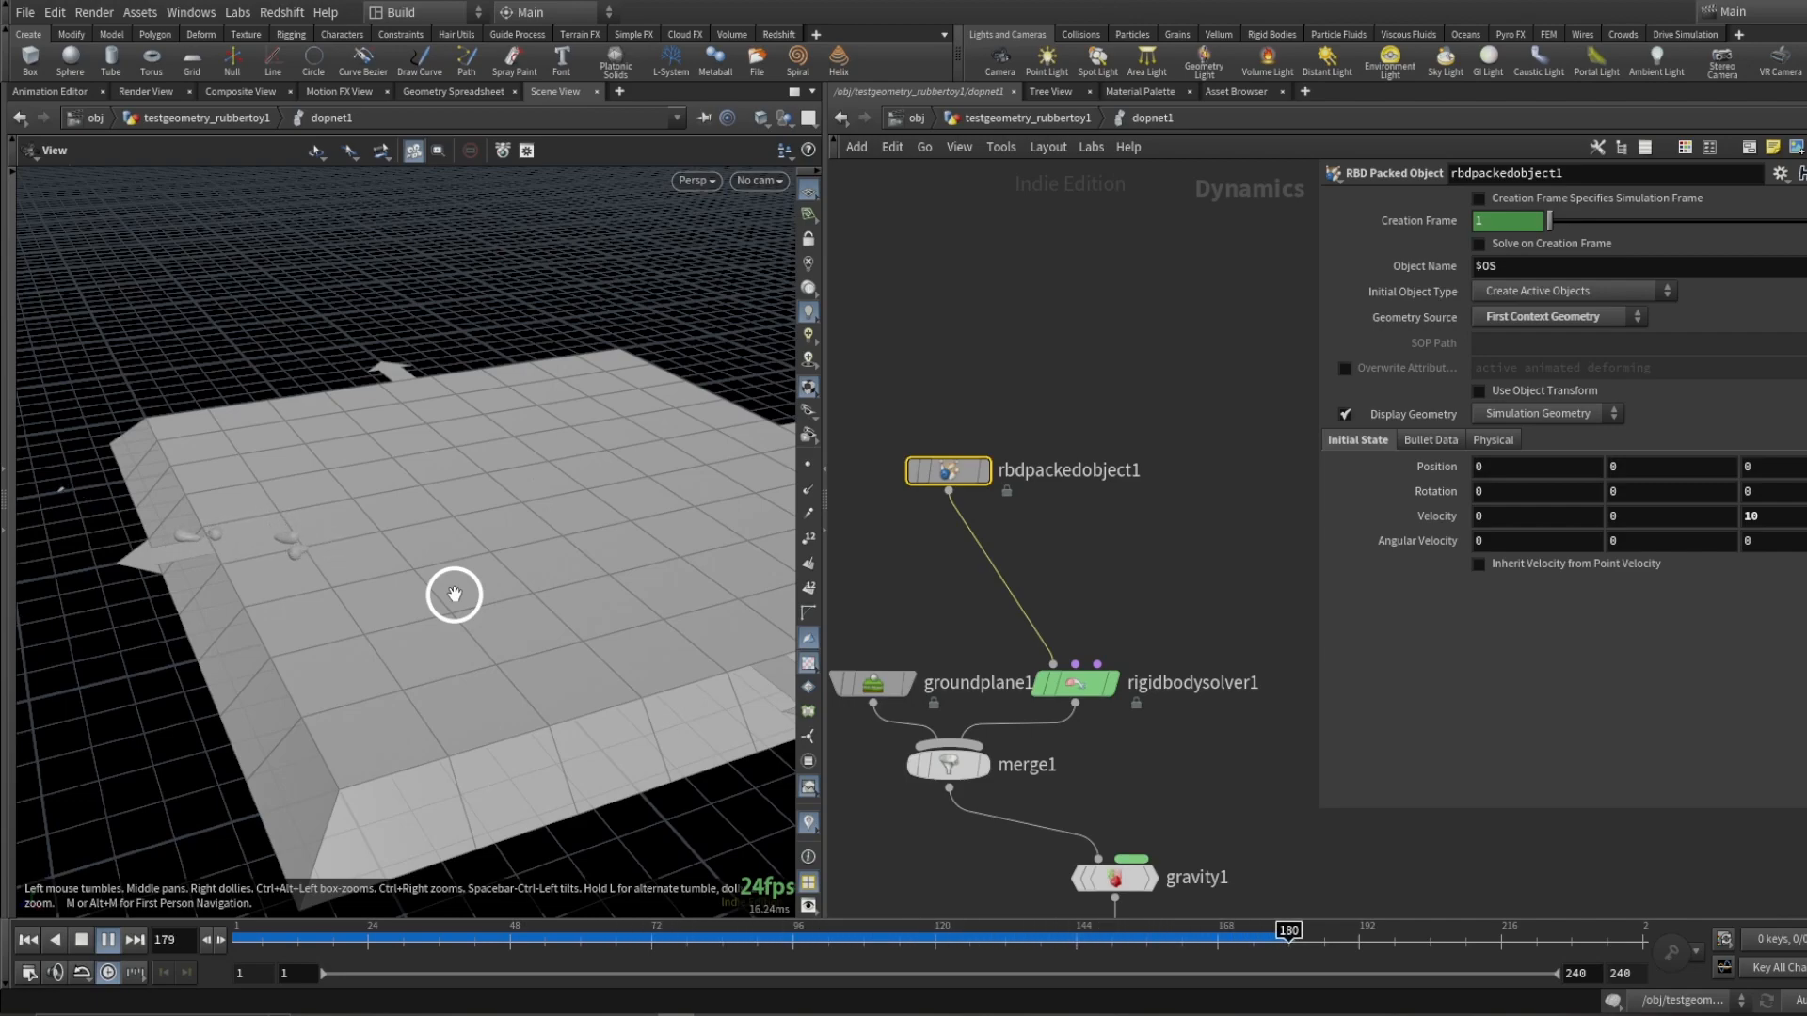
key("ctrl+Up")
Step: Replace rbdpackedobject1's Creation Frame expression with ($F%10) and replay the simulation from the first frame
left_click(1384, 222)
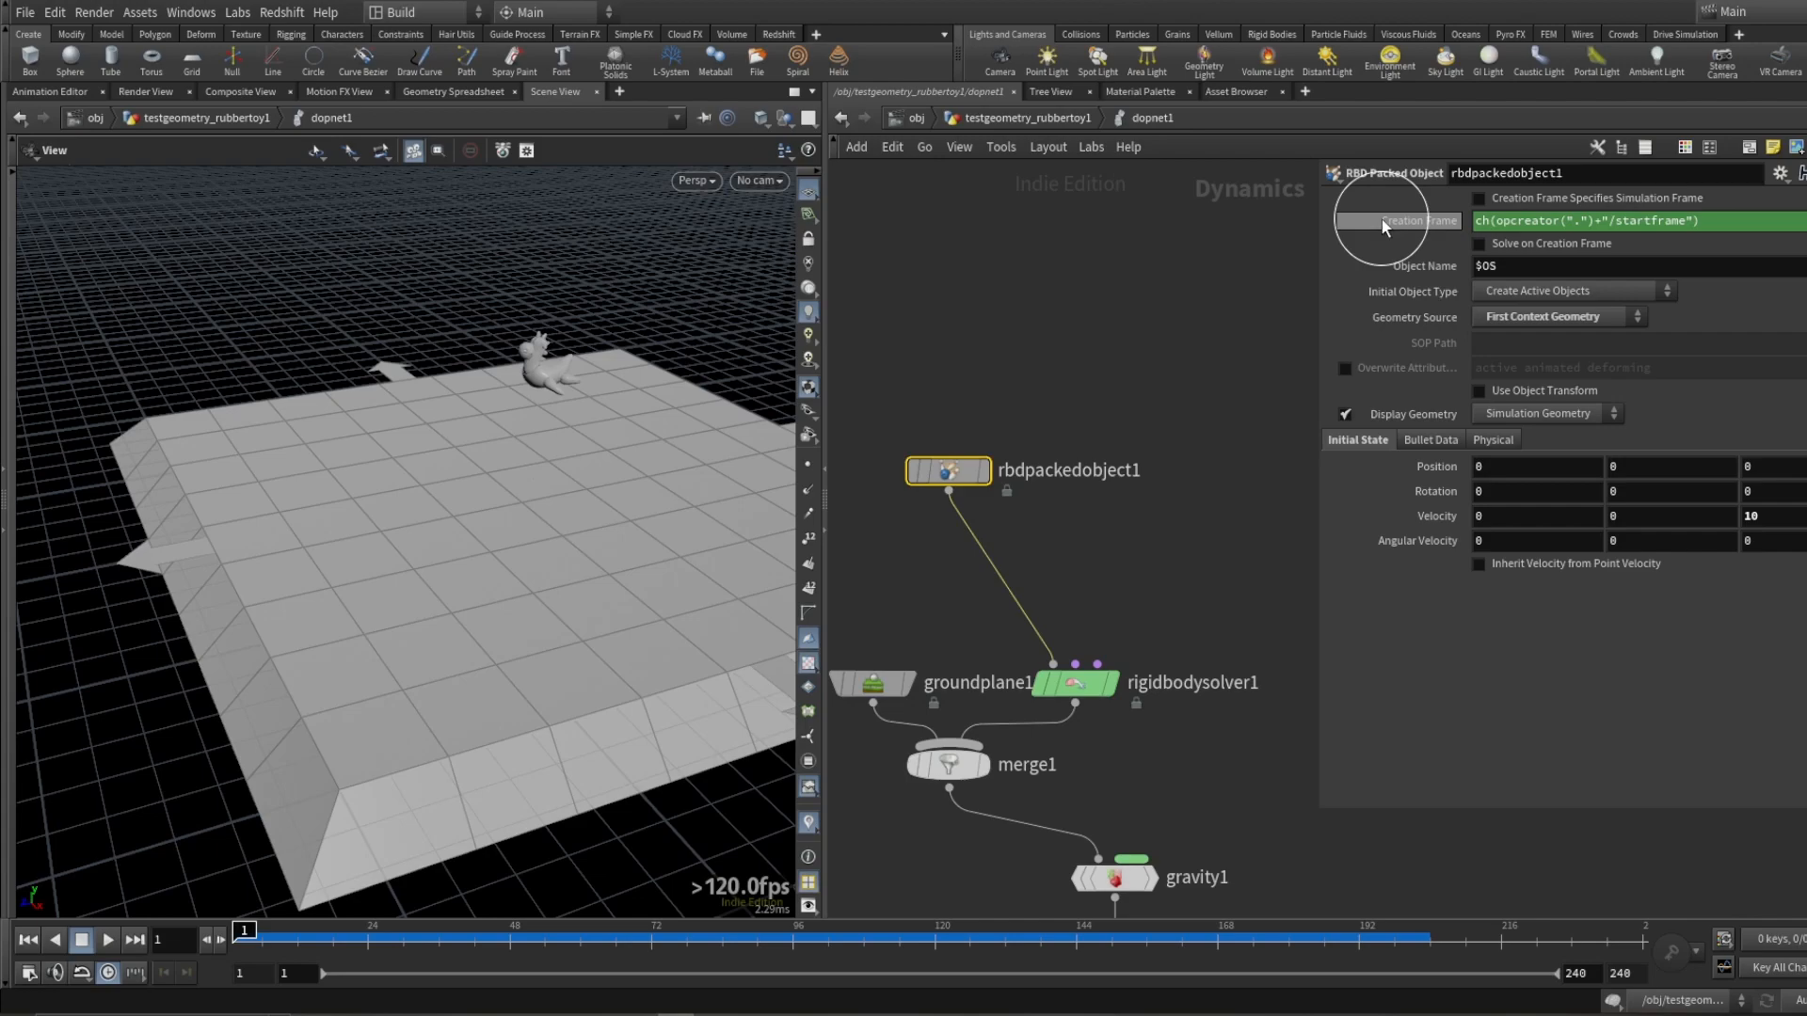
left_click(1419, 222)
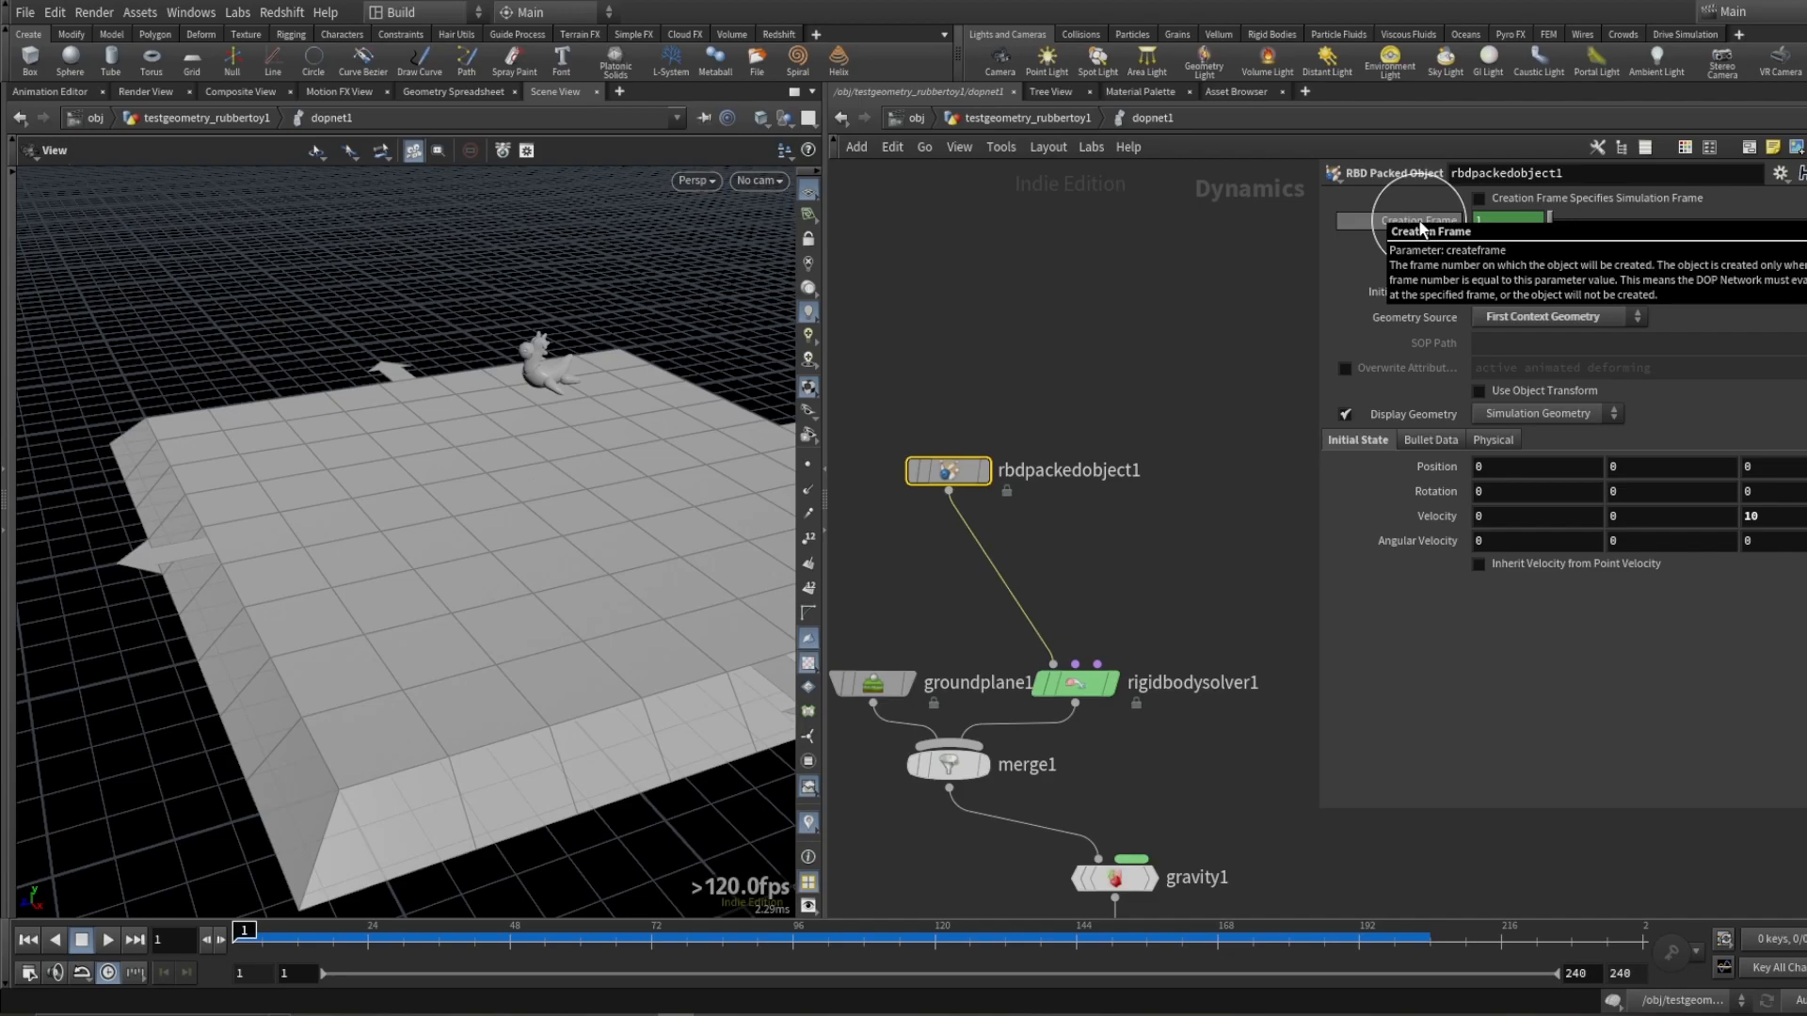
left_click(1420, 222)
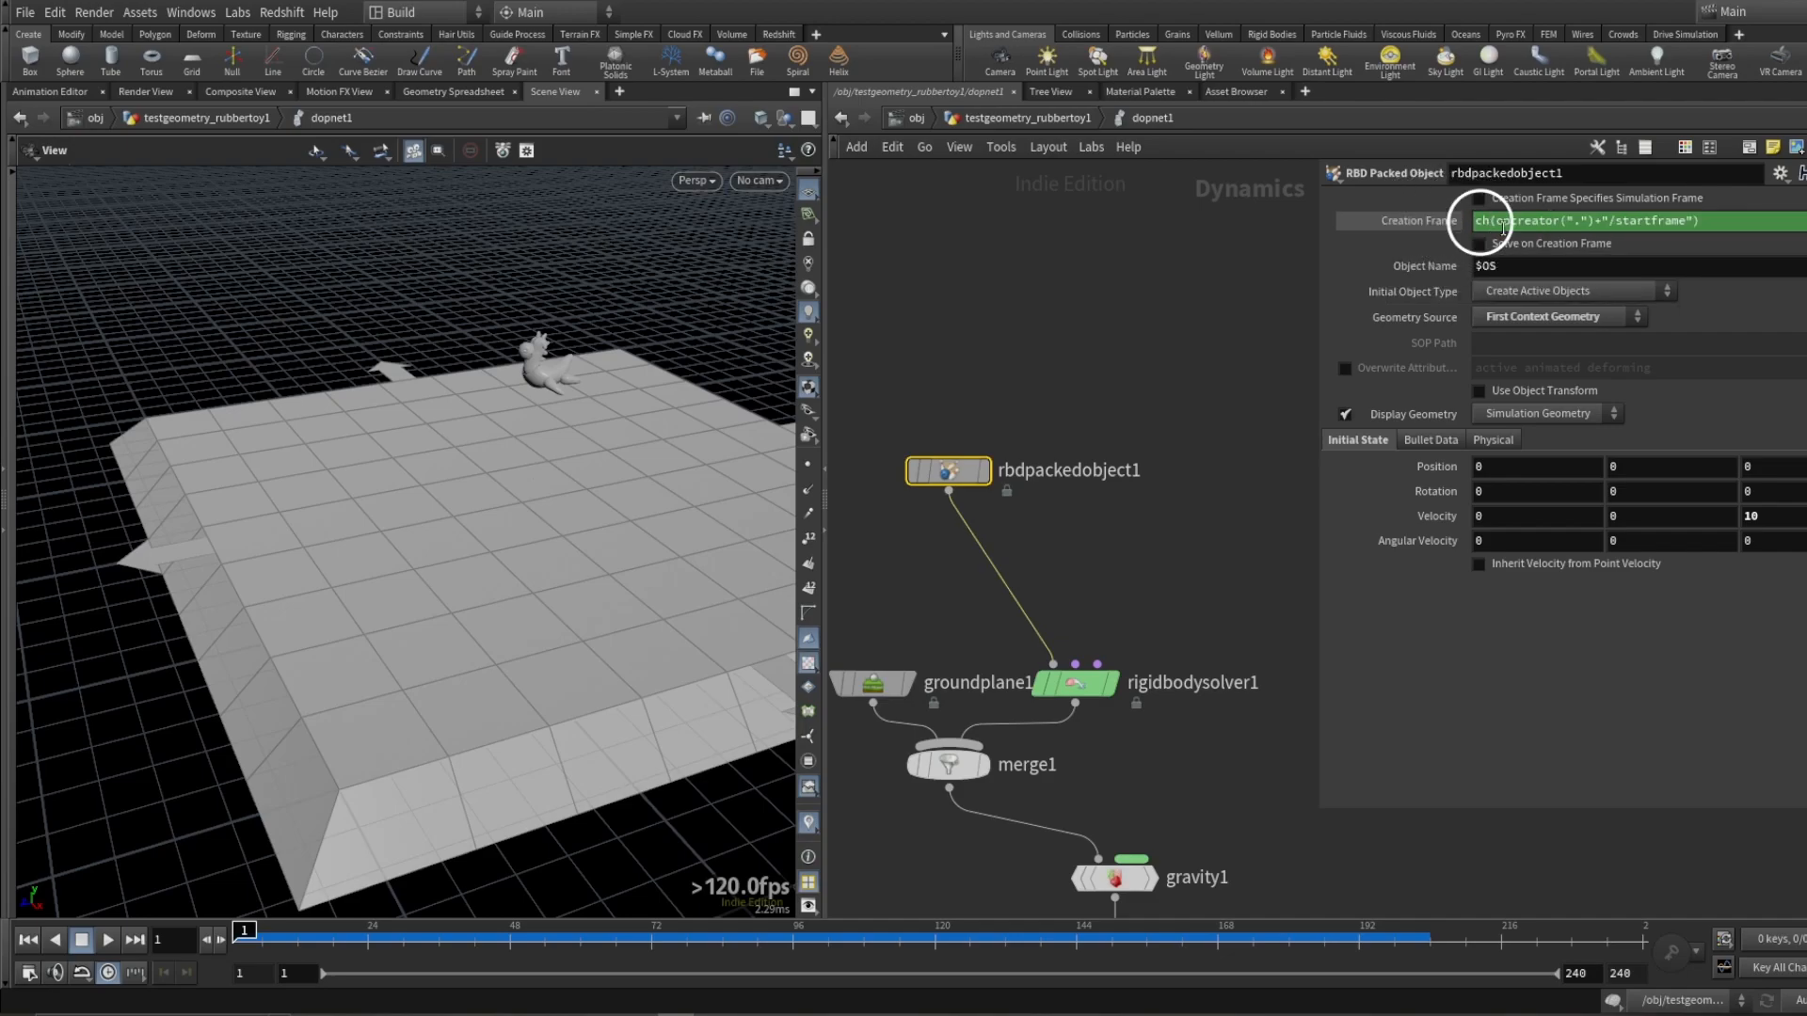
left_click(1713, 224)
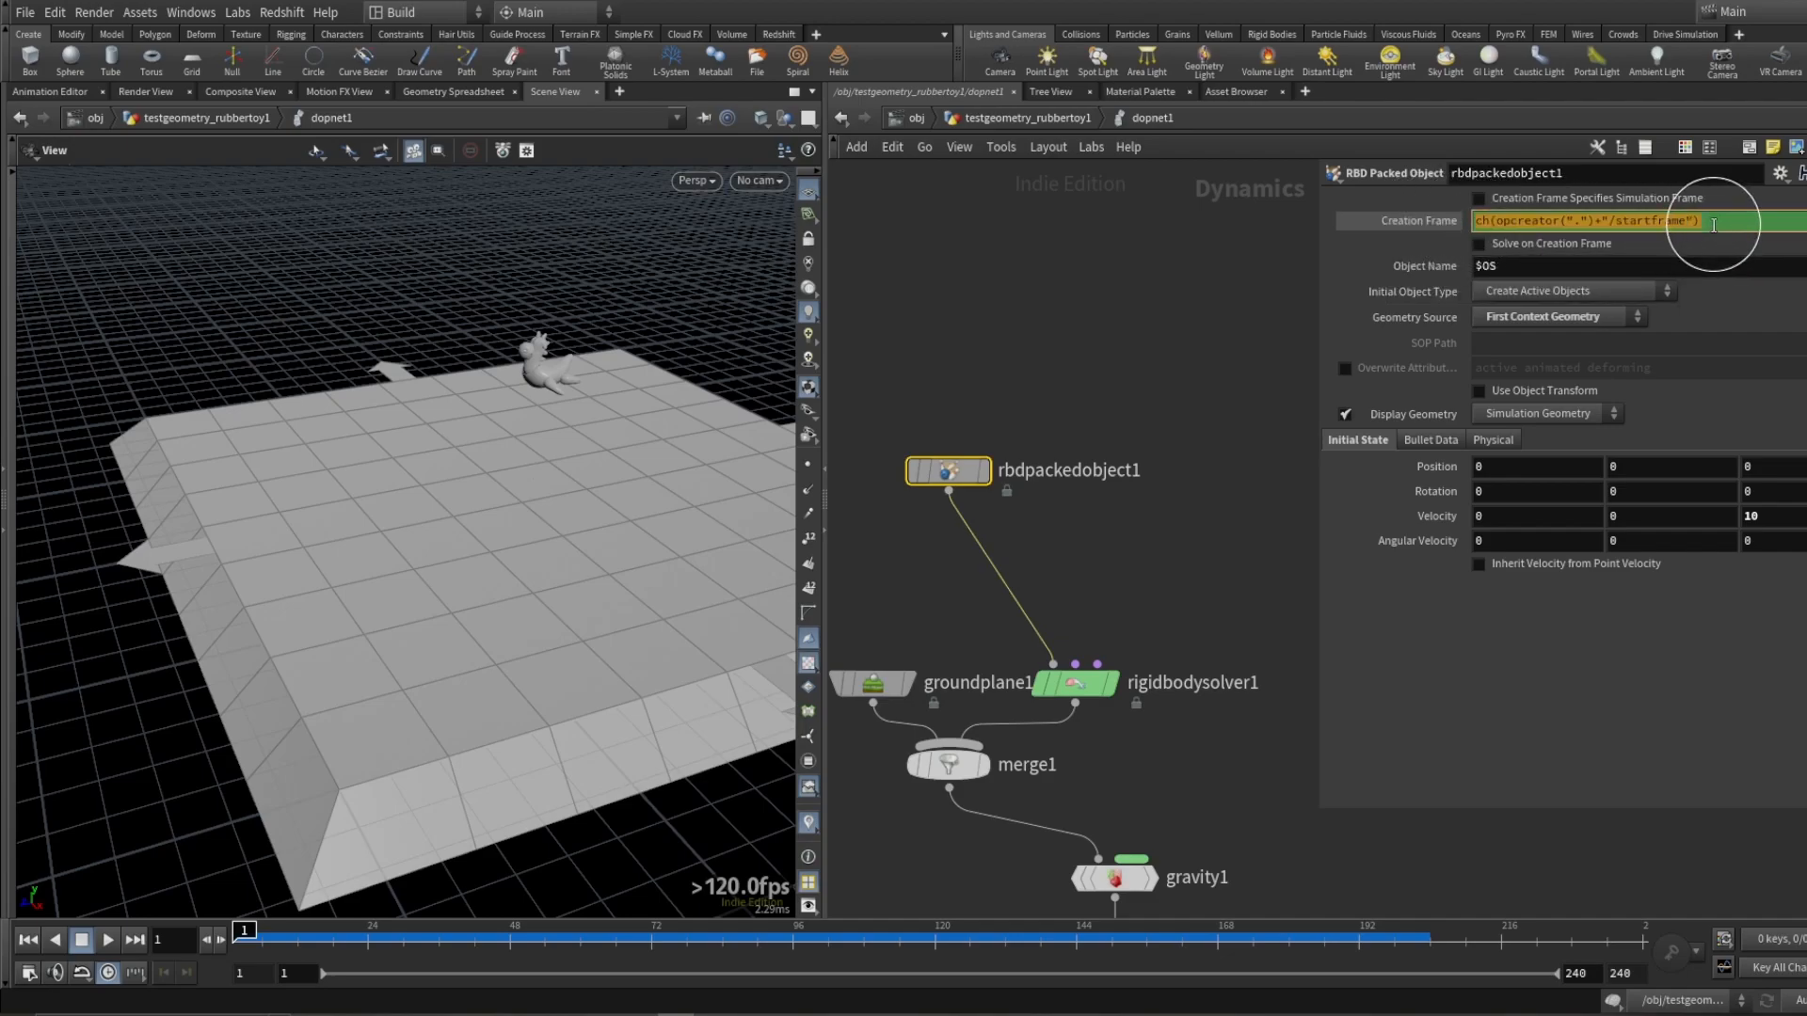
type("(")
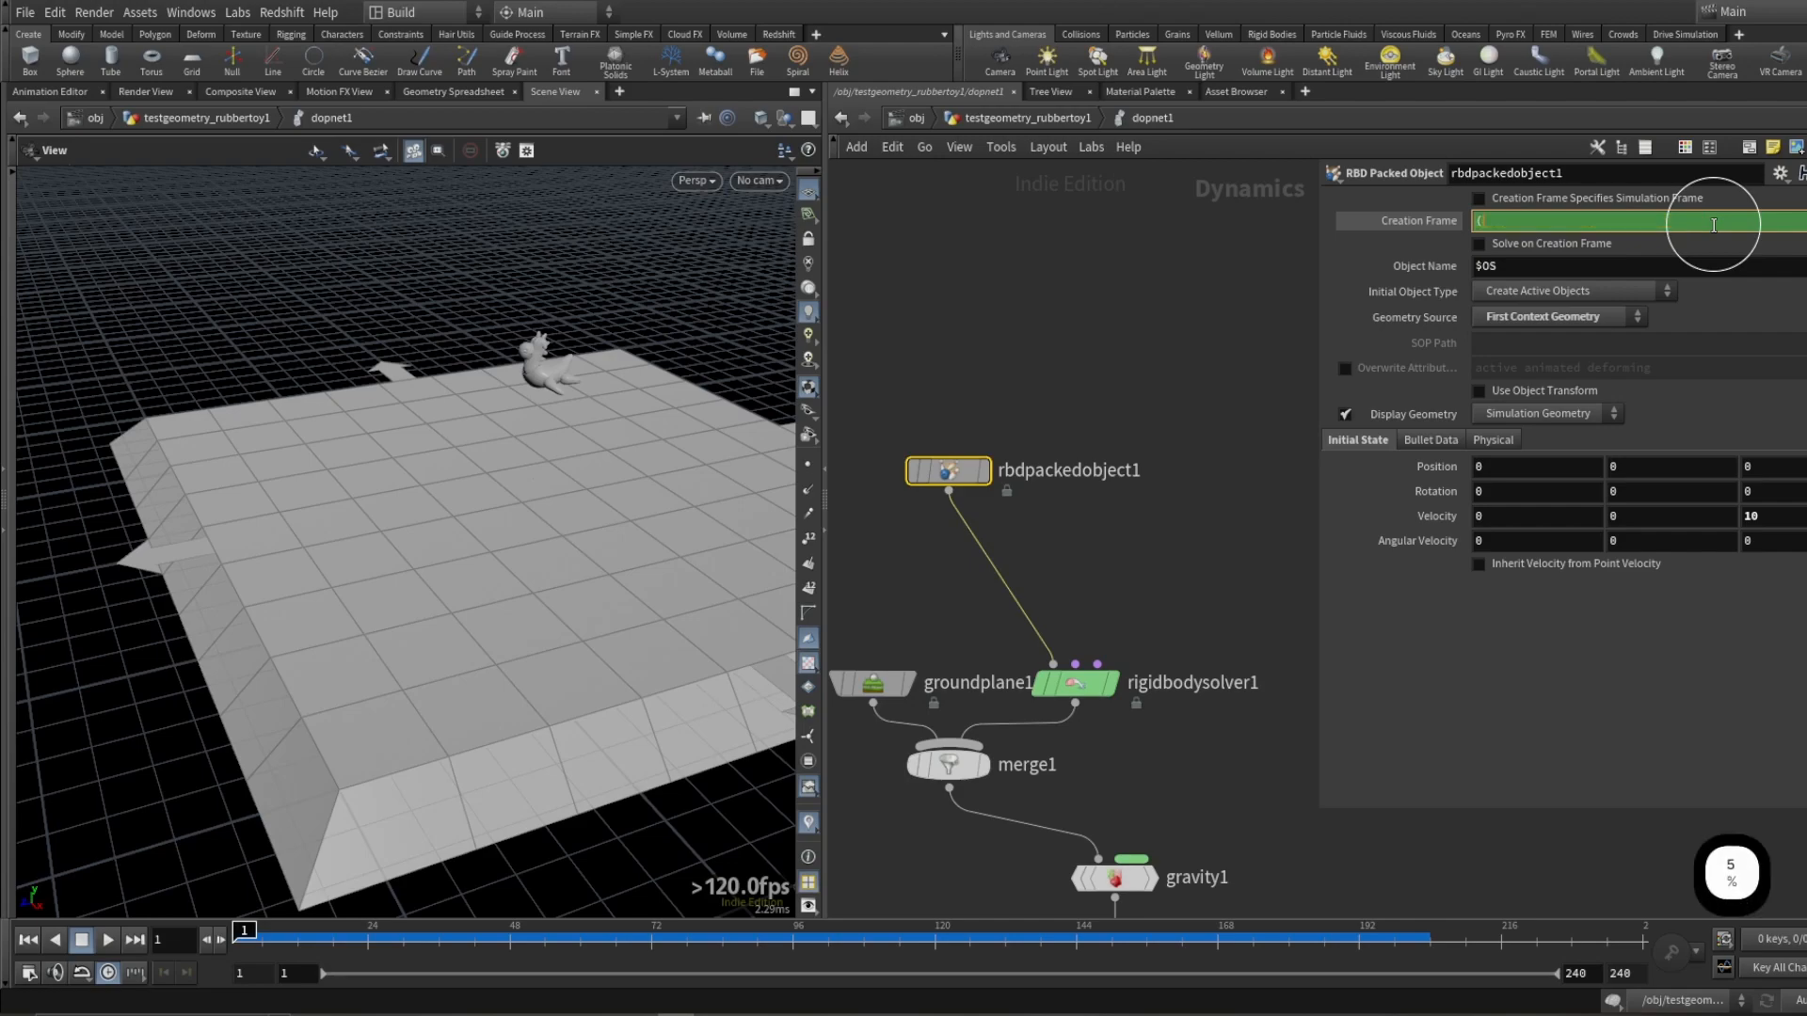
type("$F")
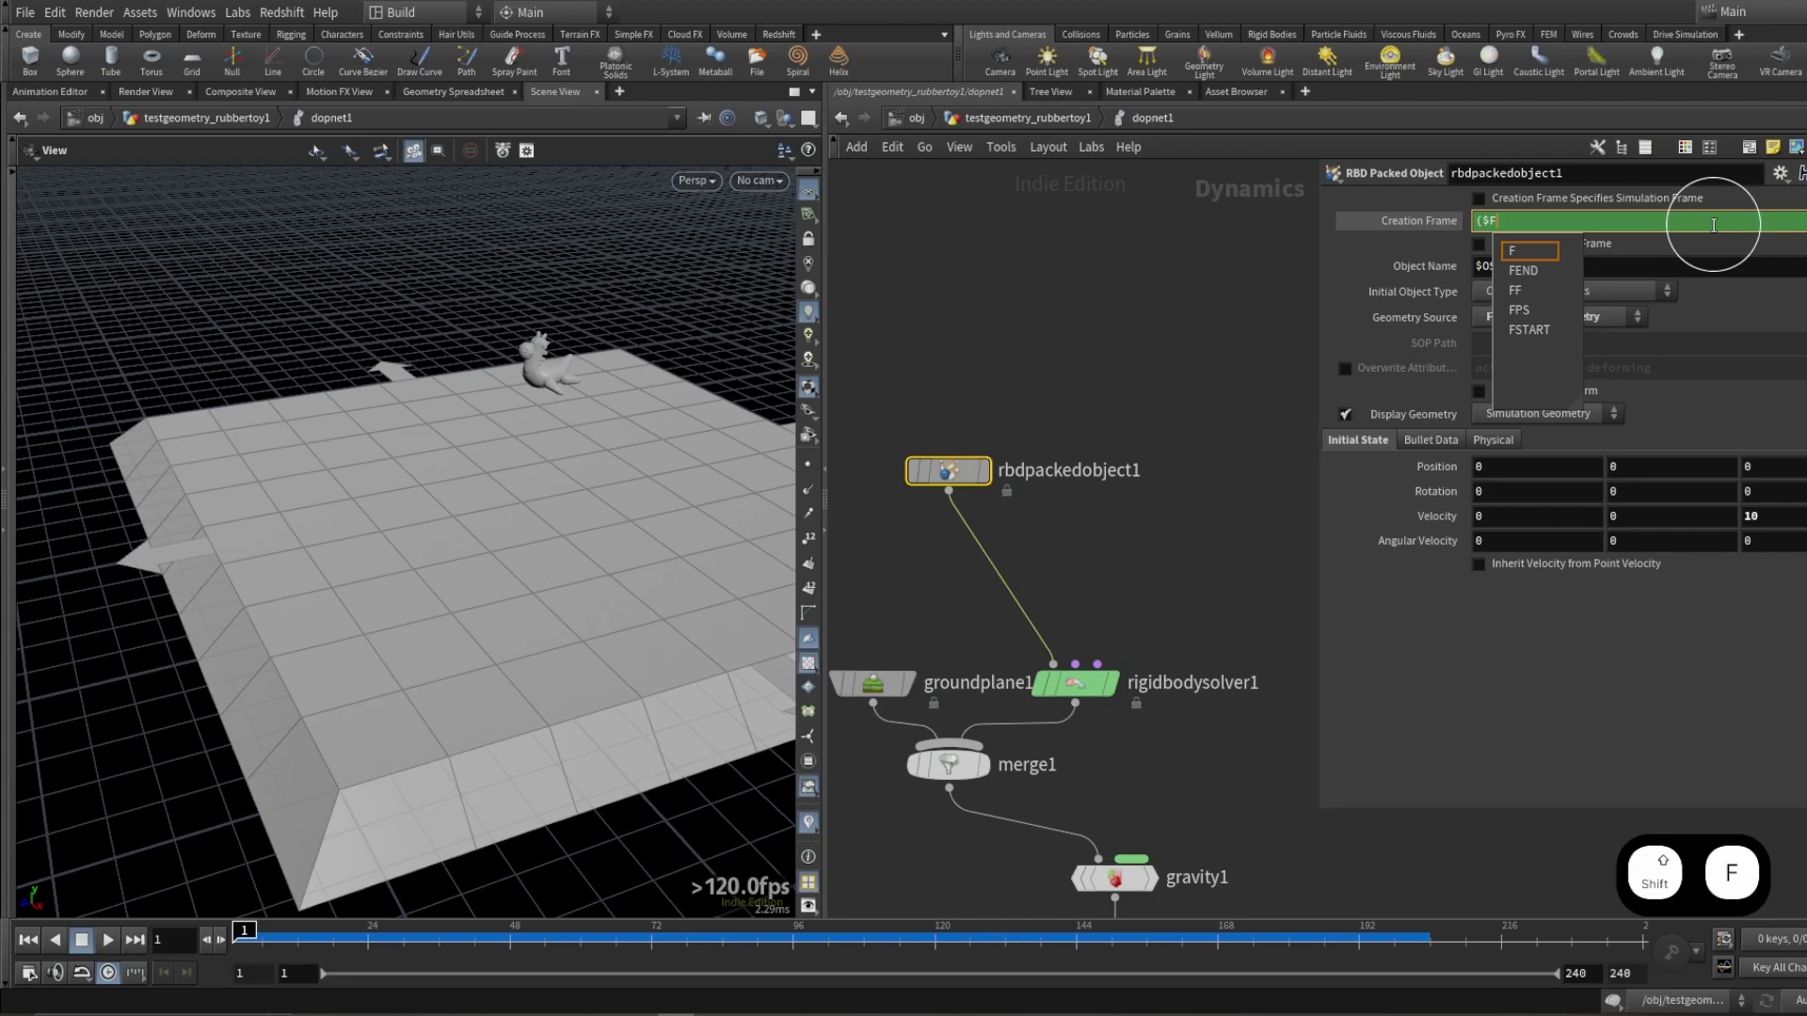
type("%")
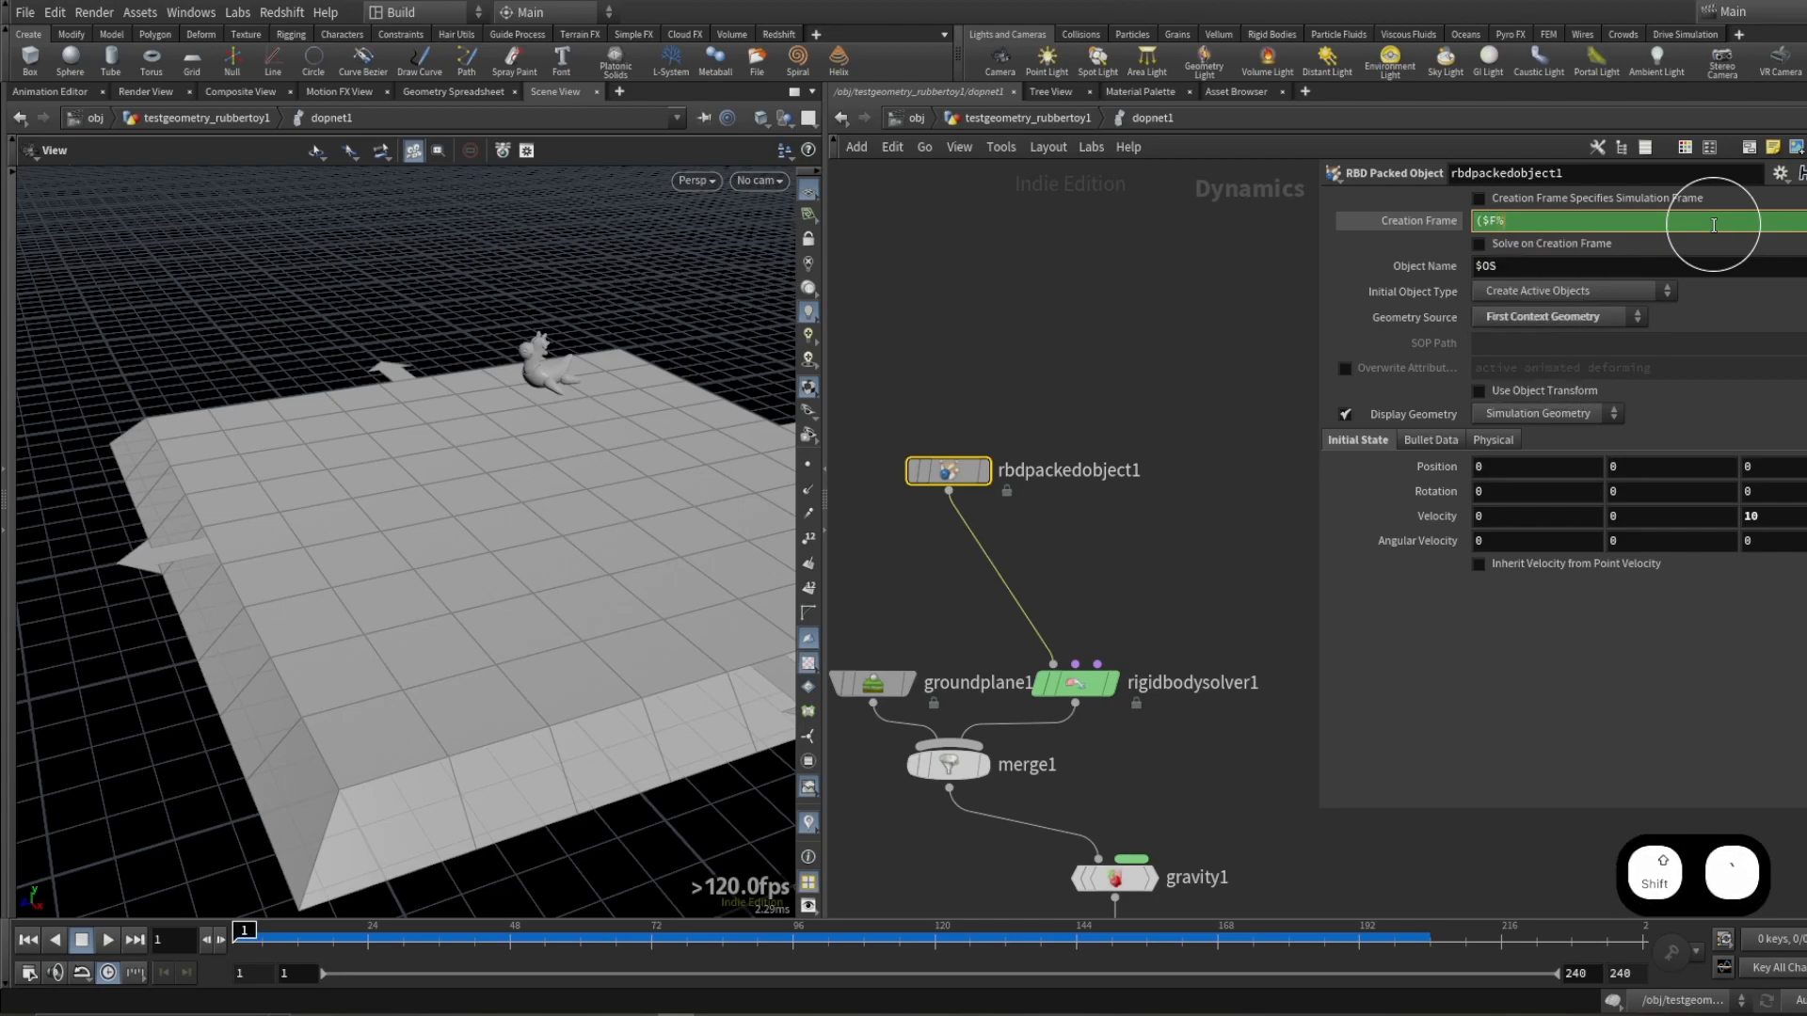
type("10)")
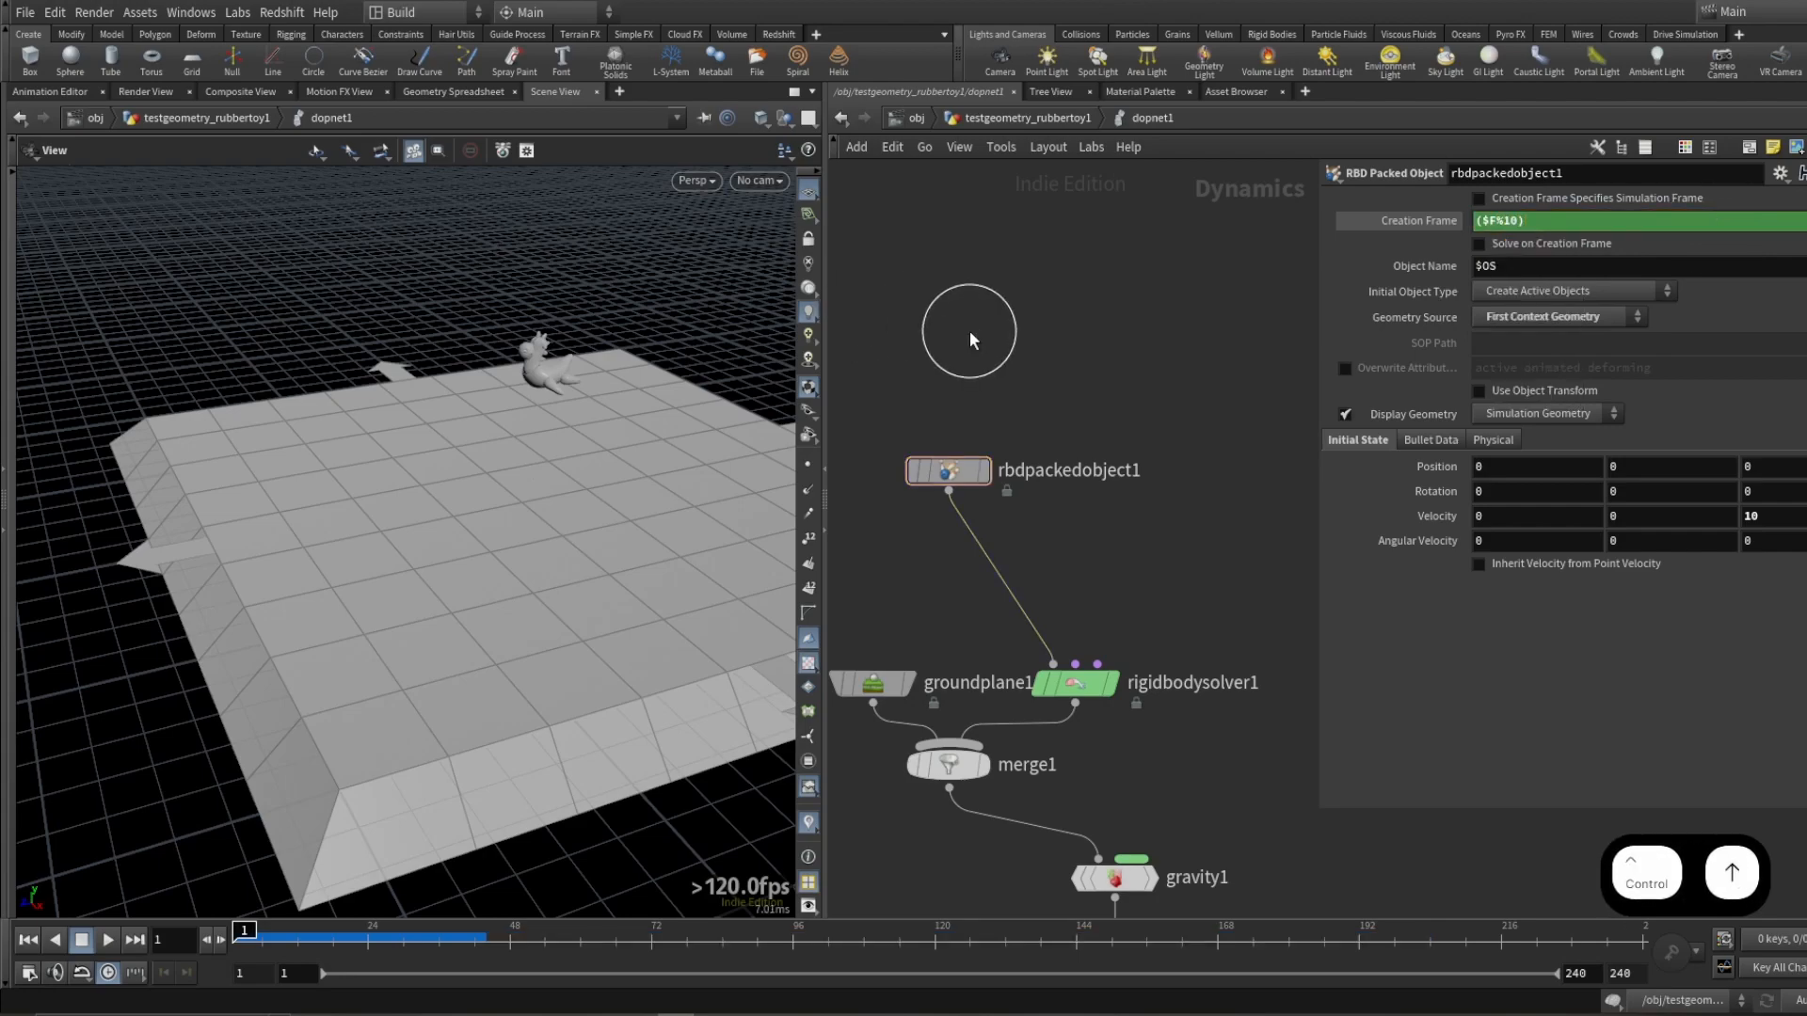
key("ctrl+Up")
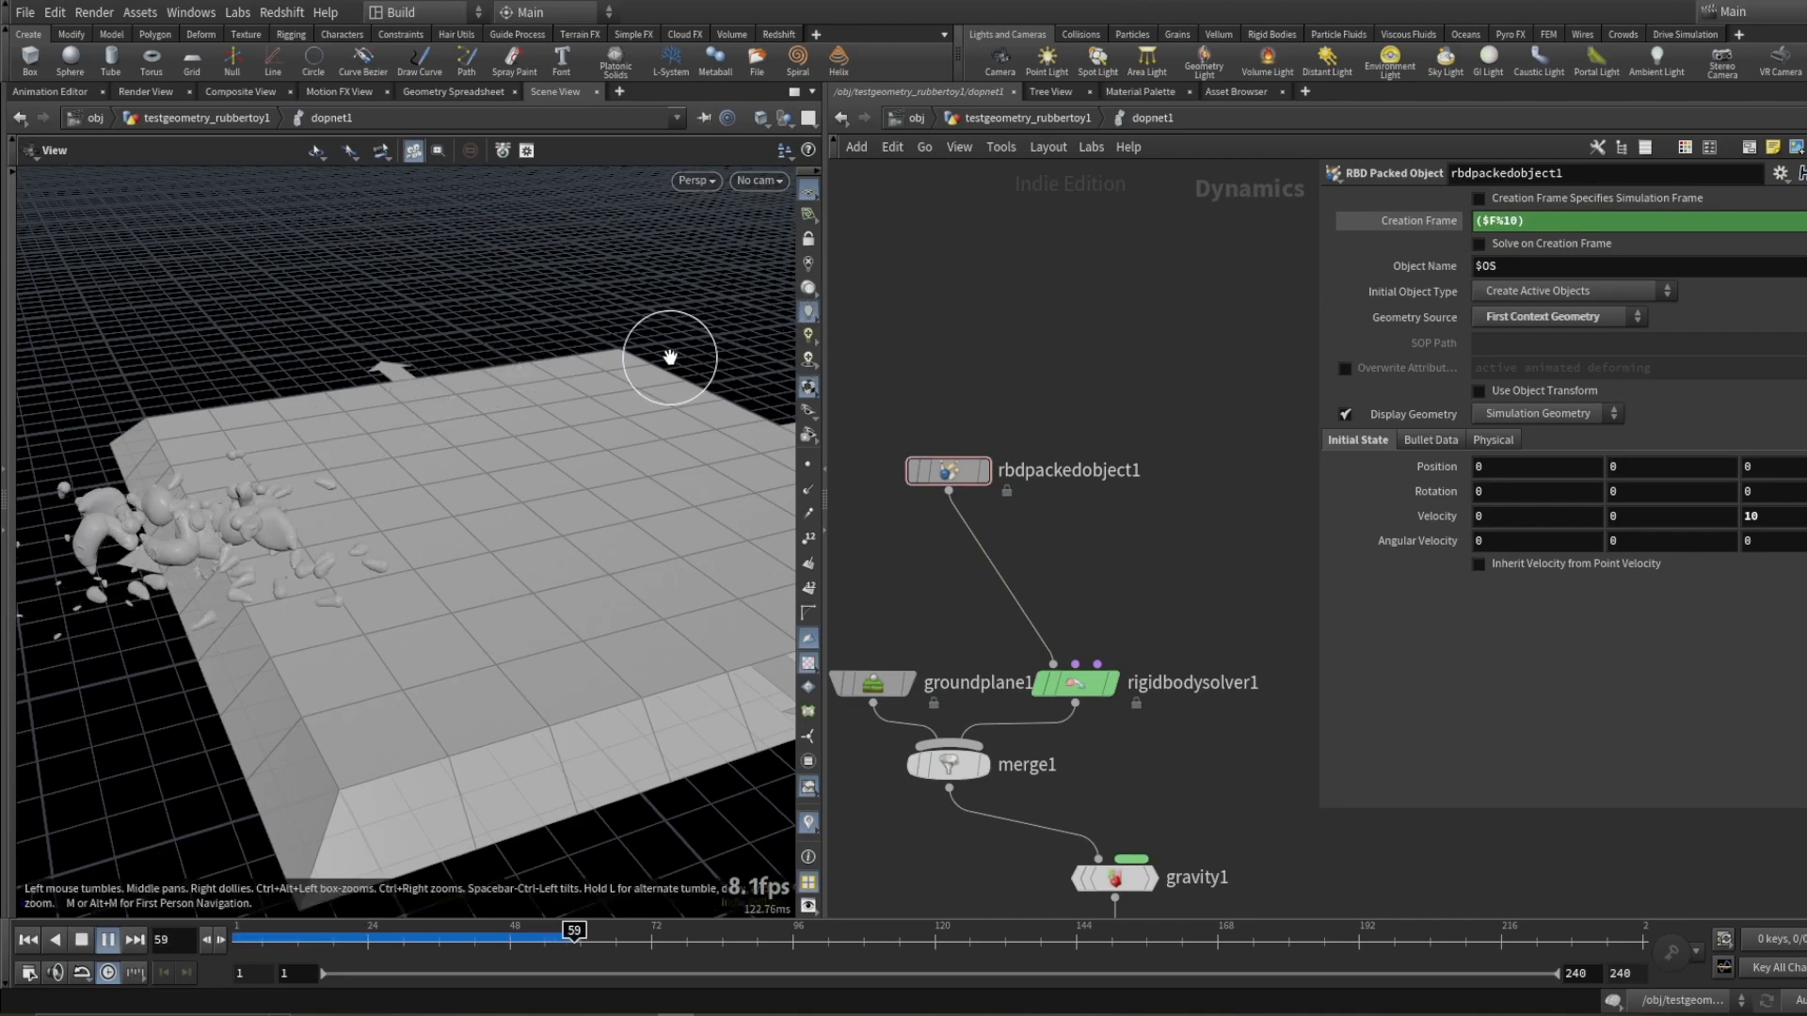
key("ctrl+Up")
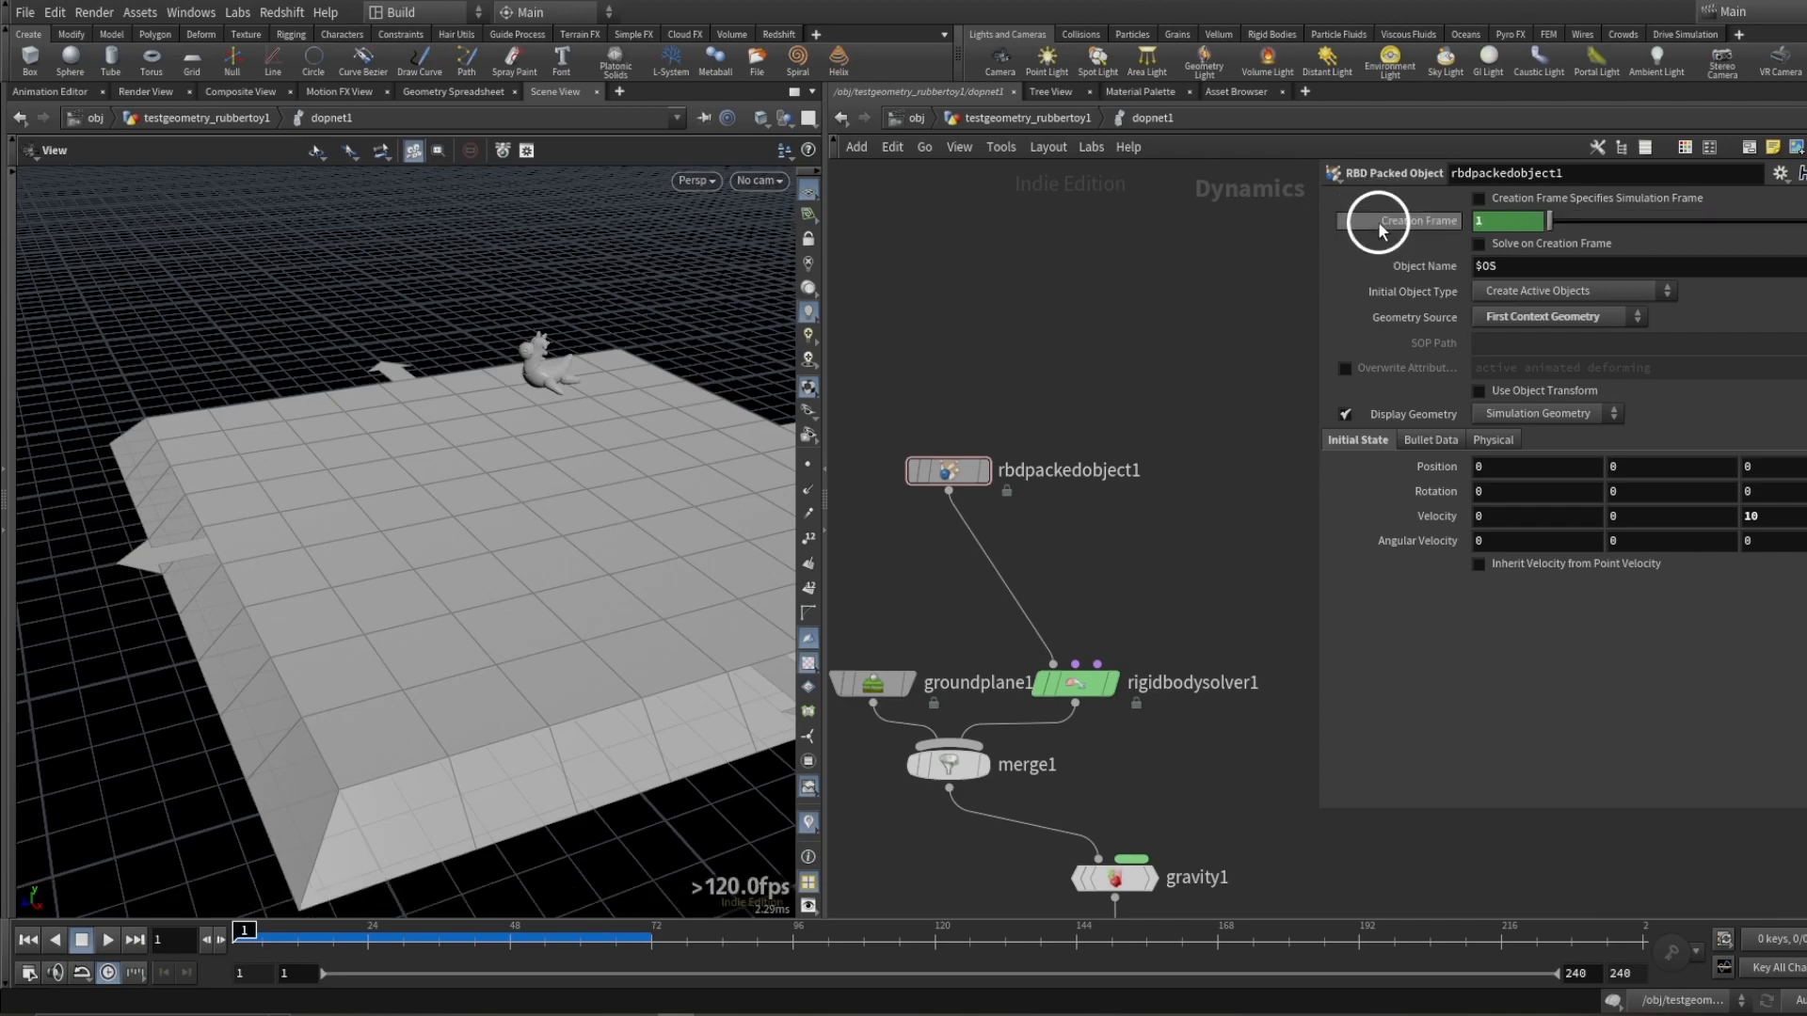
Step: Extend the Creation Frame expression to ($F%10) * $F and play the simulation to inspect the emitted toys
left_click(1534, 222)
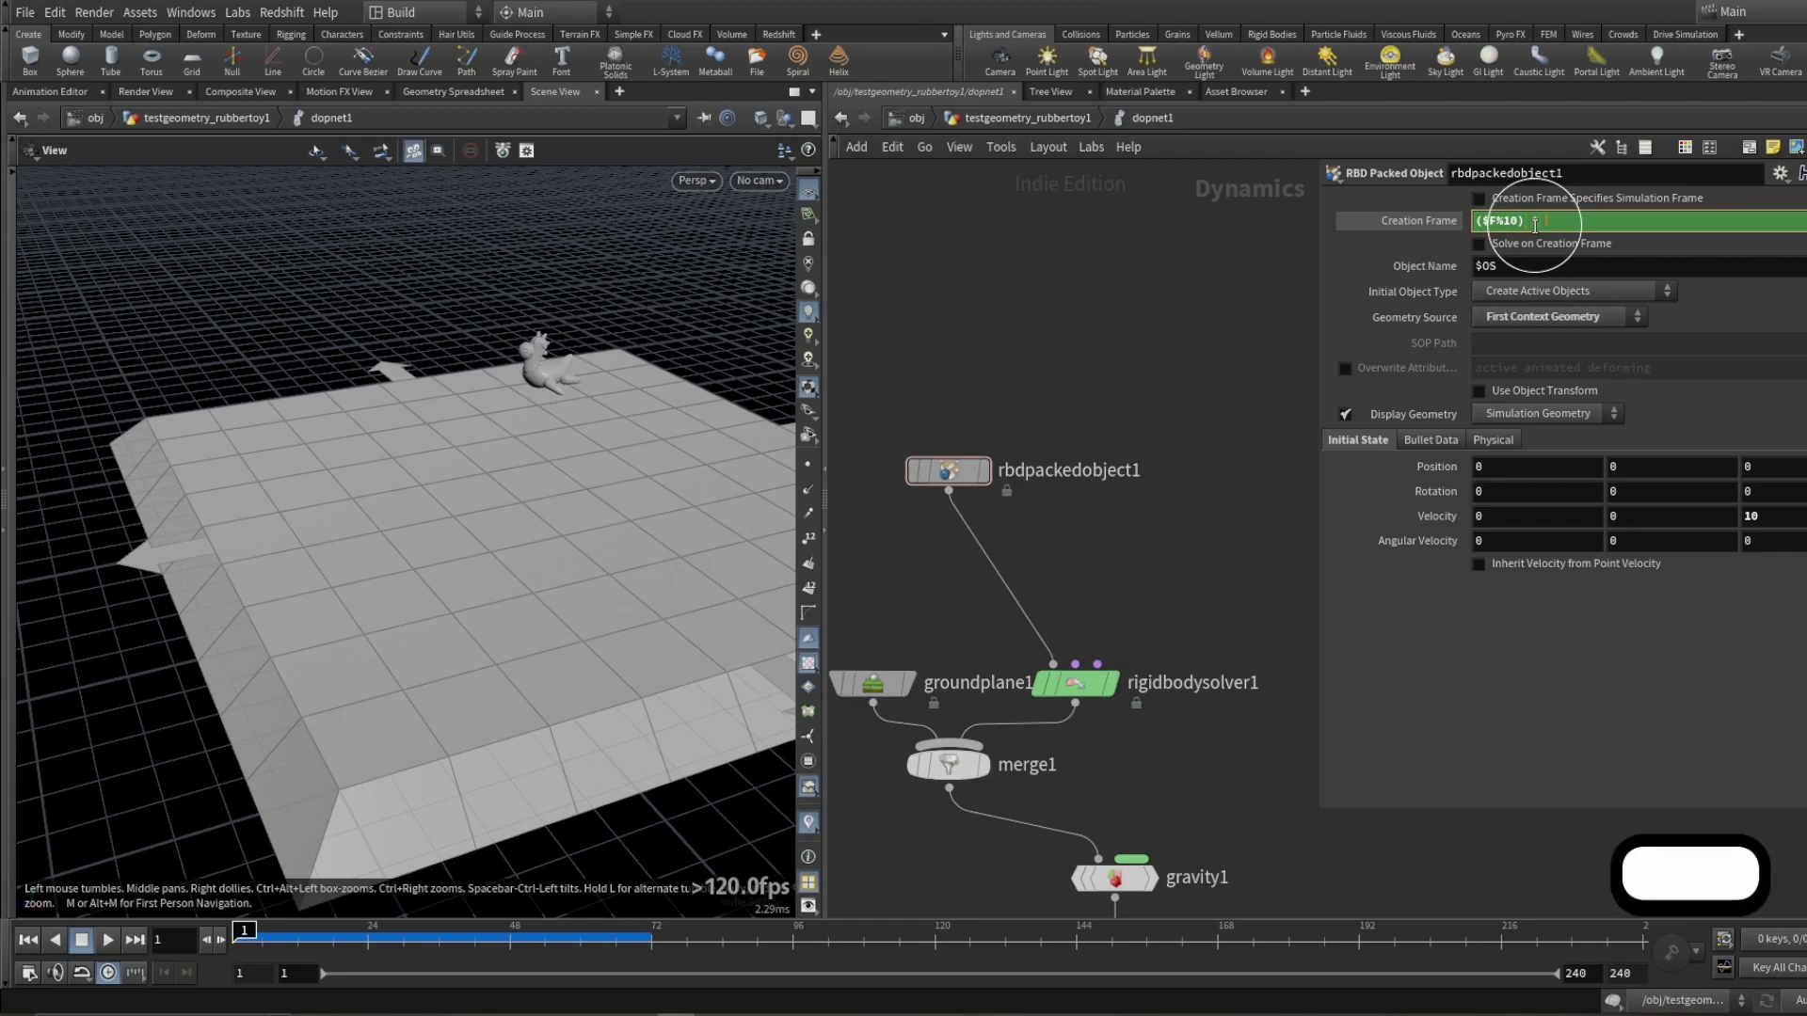
type("$F")
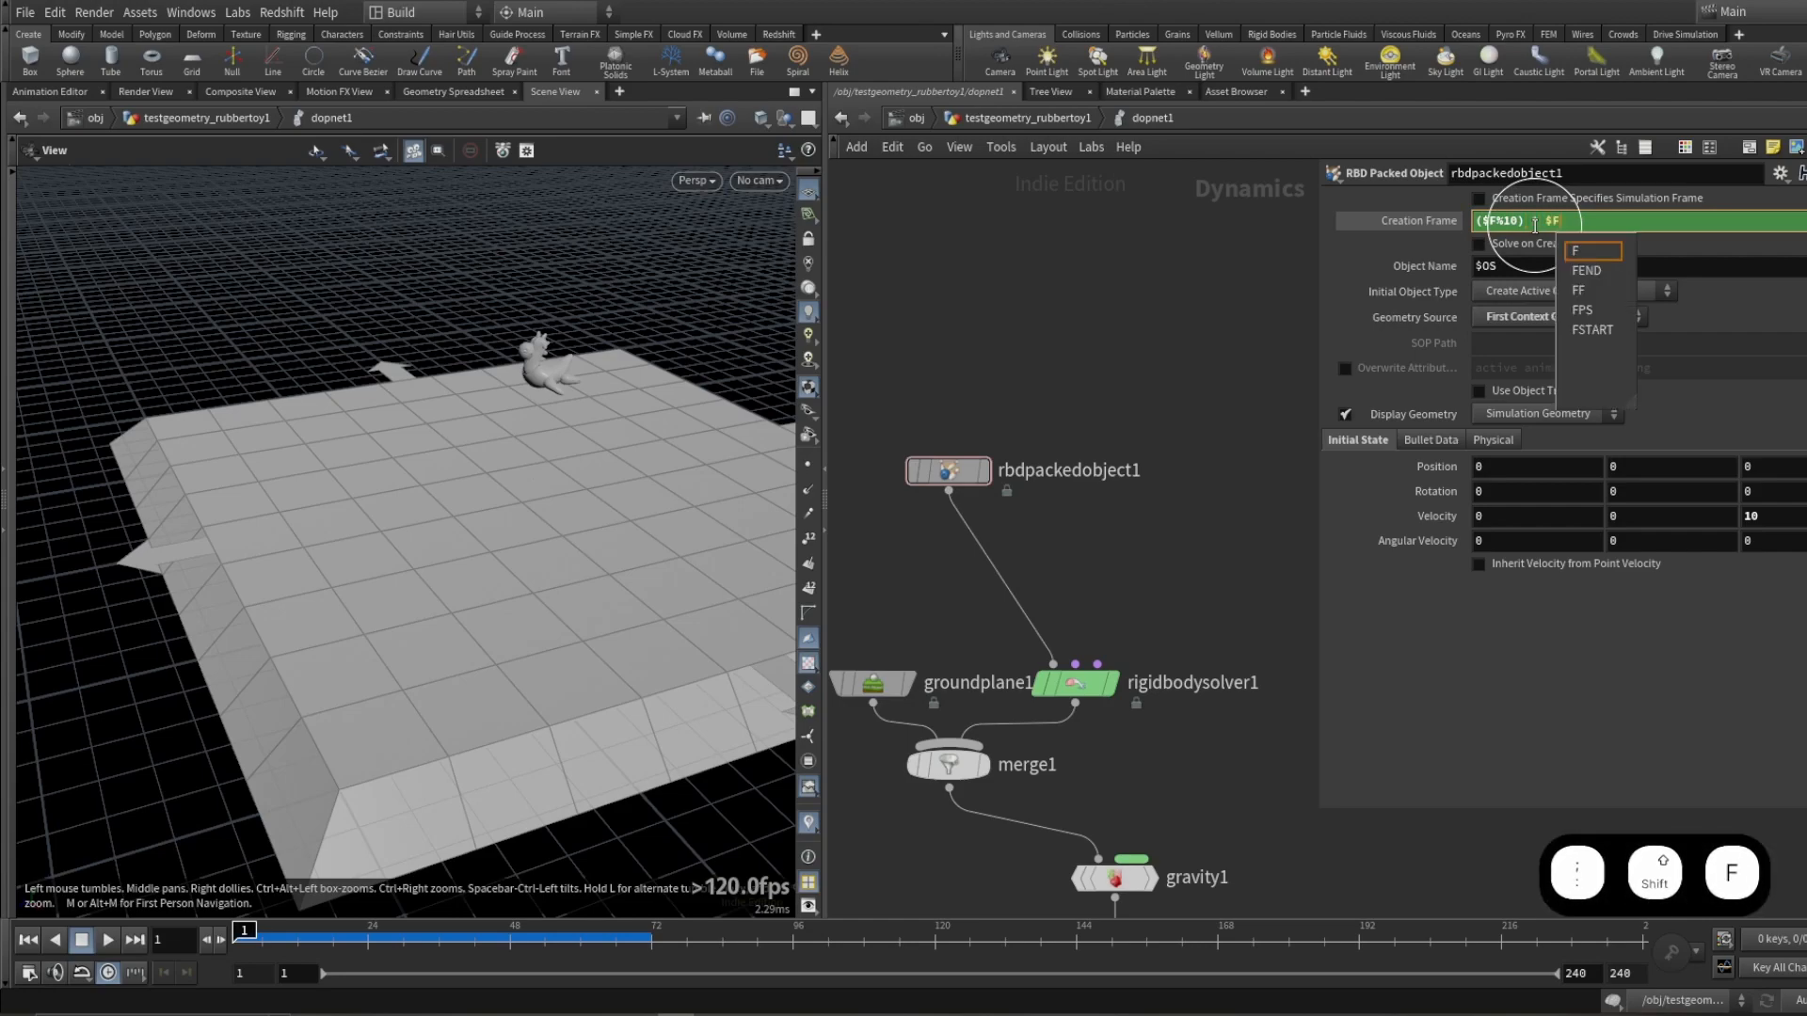
key("Up")
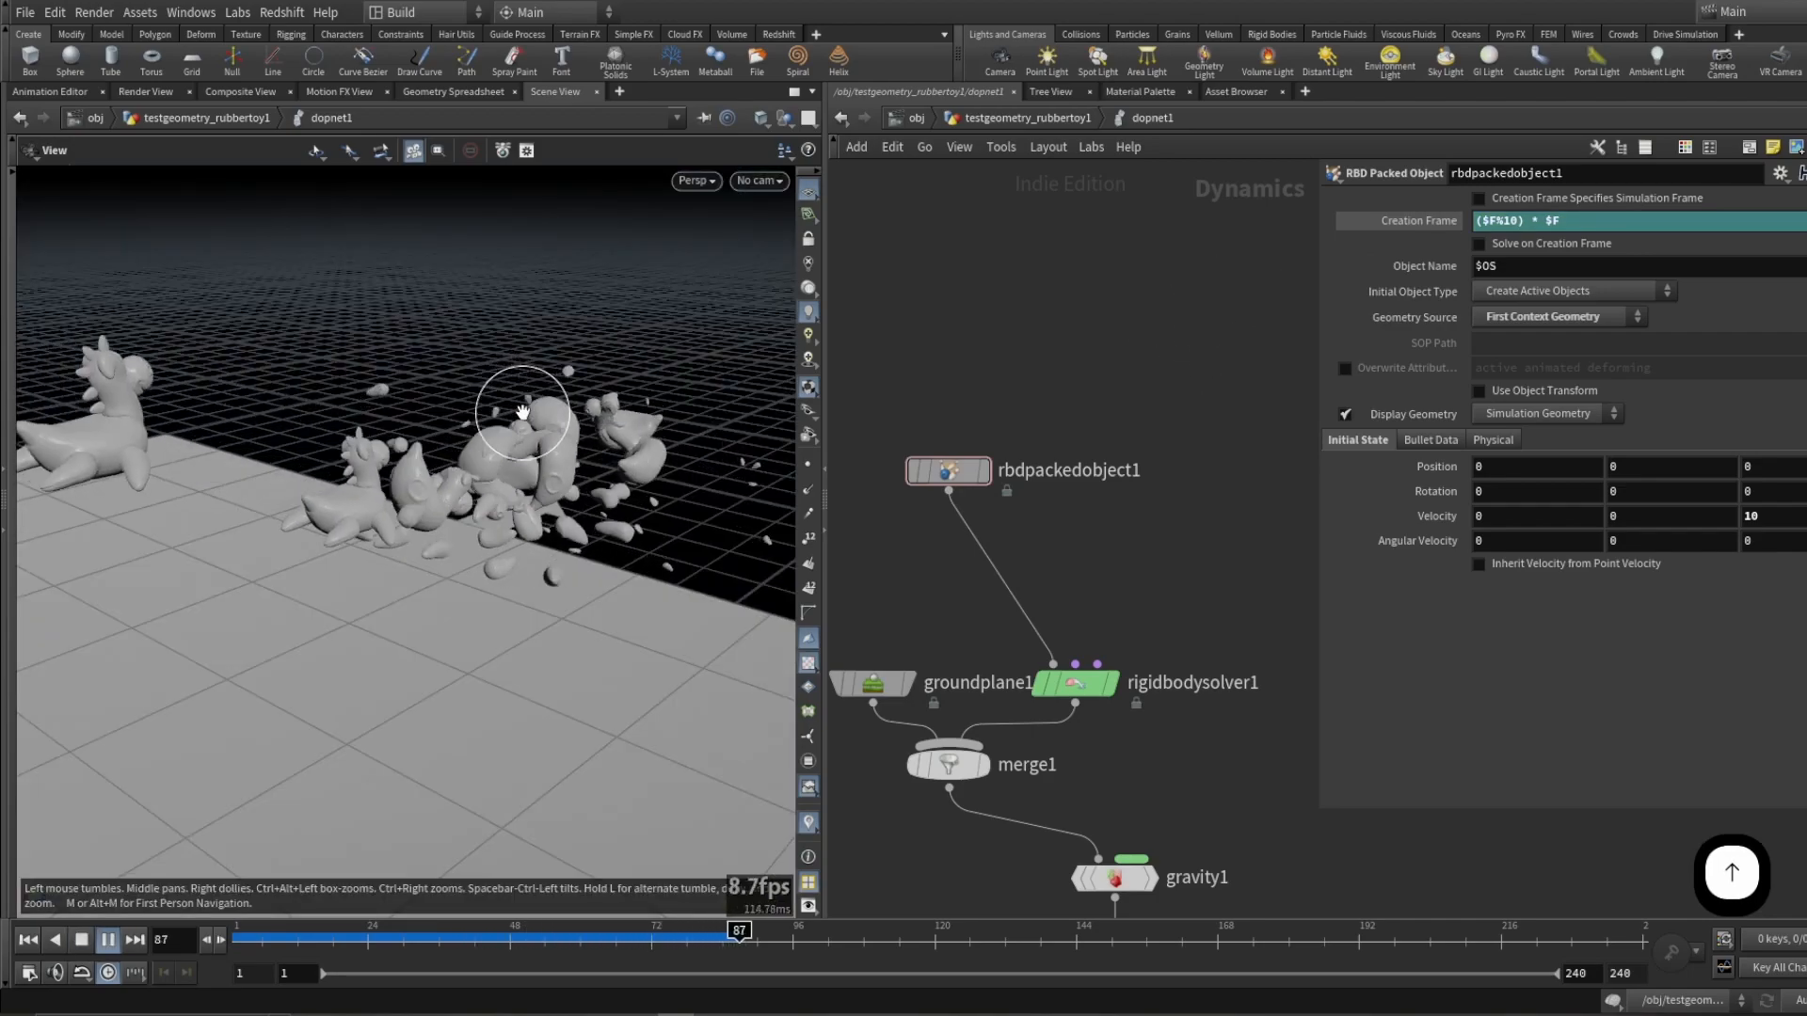
mouse_move(522, 412)
left_mouse_down()
mouse_move(464, 476)
mouse_move(403, 383)
mouse_move(443, 464)
mouse_move(517, 432)
left_mouse_up()
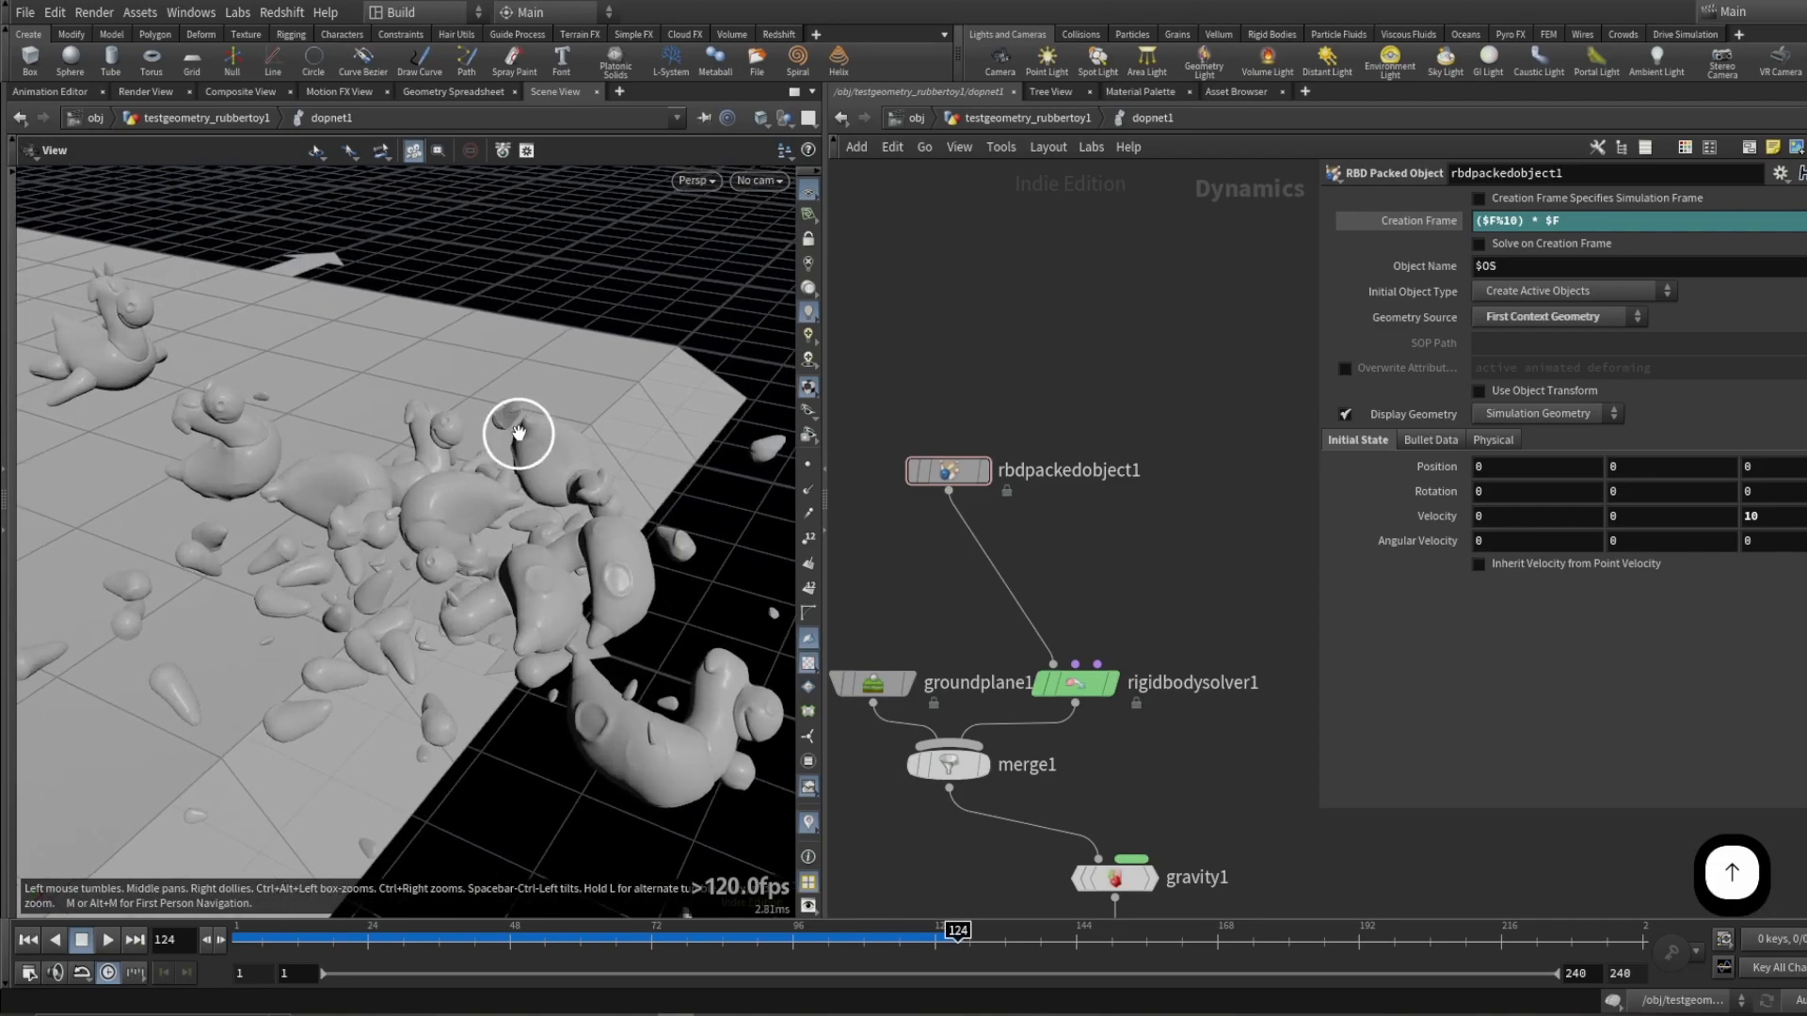